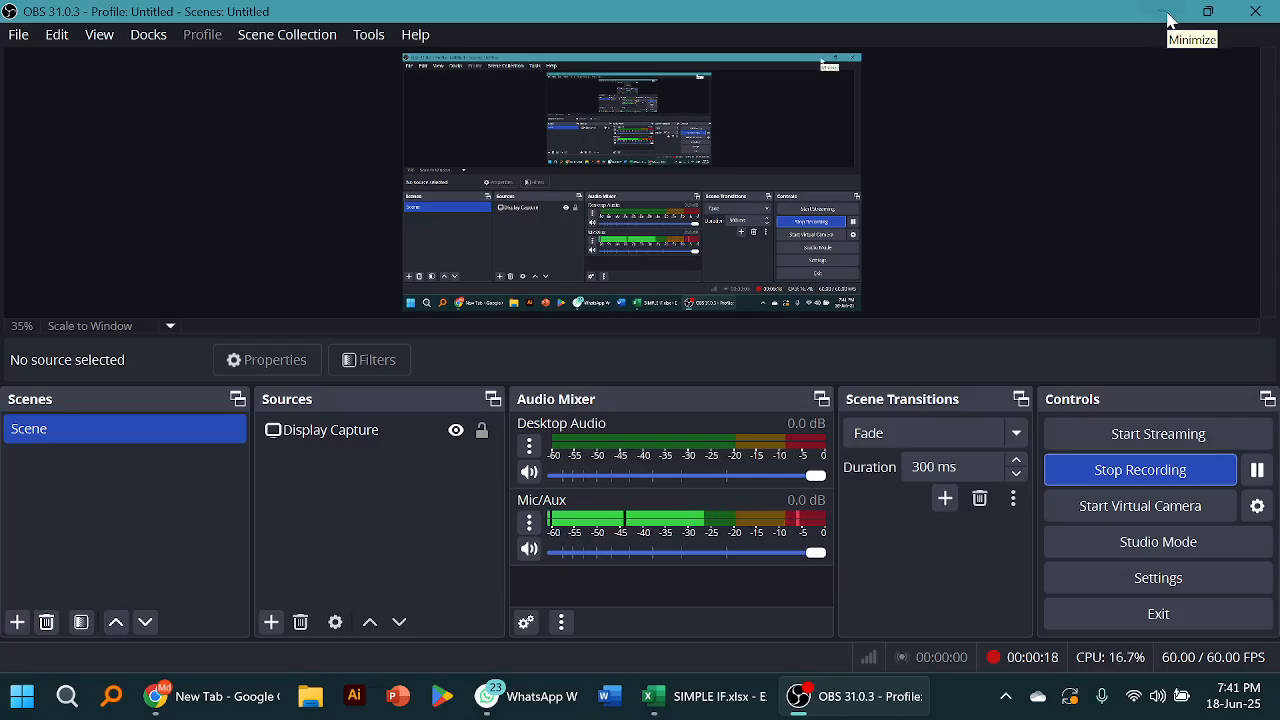
# Switch to the SIMPLE IF.xlsx workbook in Excel and bring the New Clients and Bonus table into view
pyautogui.click(1168, 20)
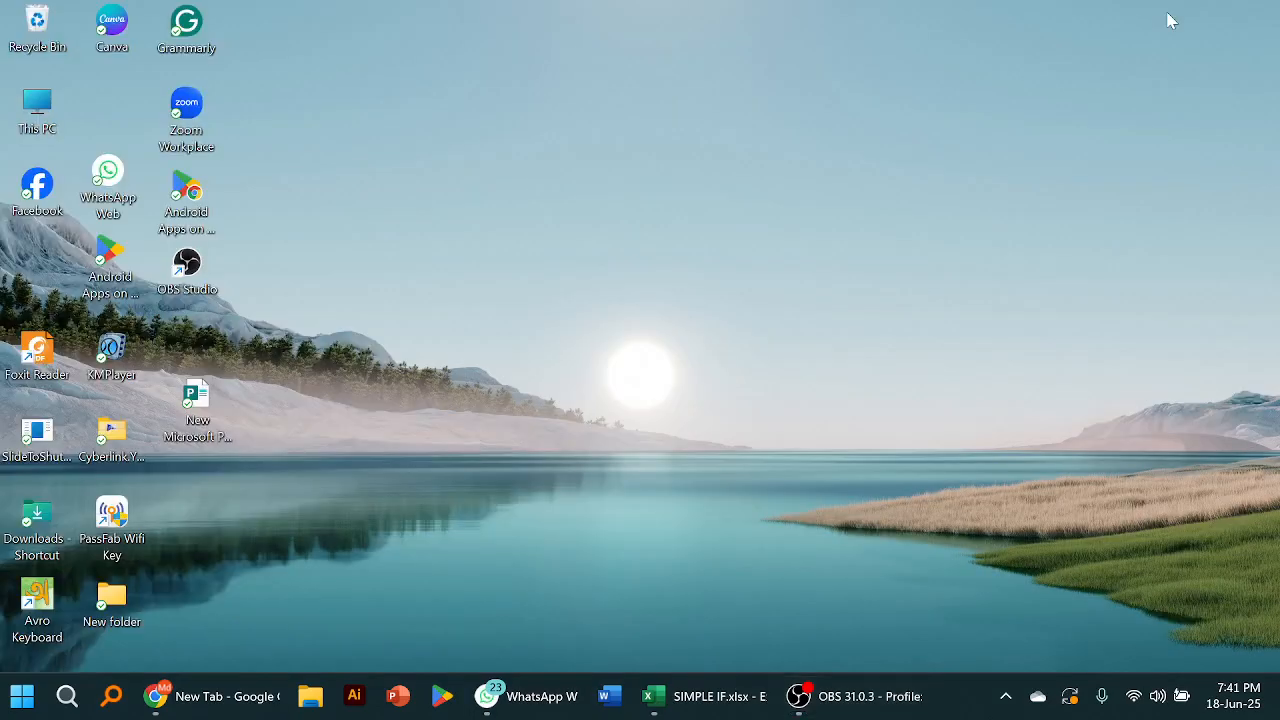
pyautogui.click(690, 700)
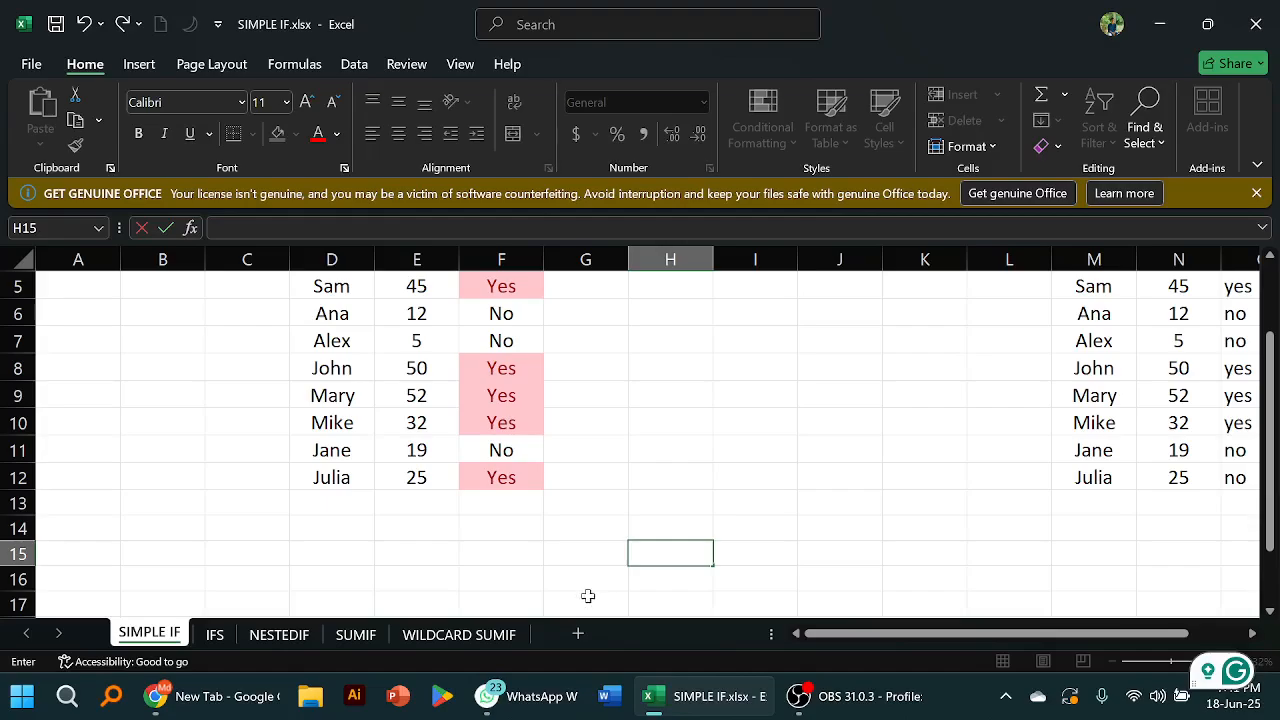
pyautogui.scroll(2, 590, 593)
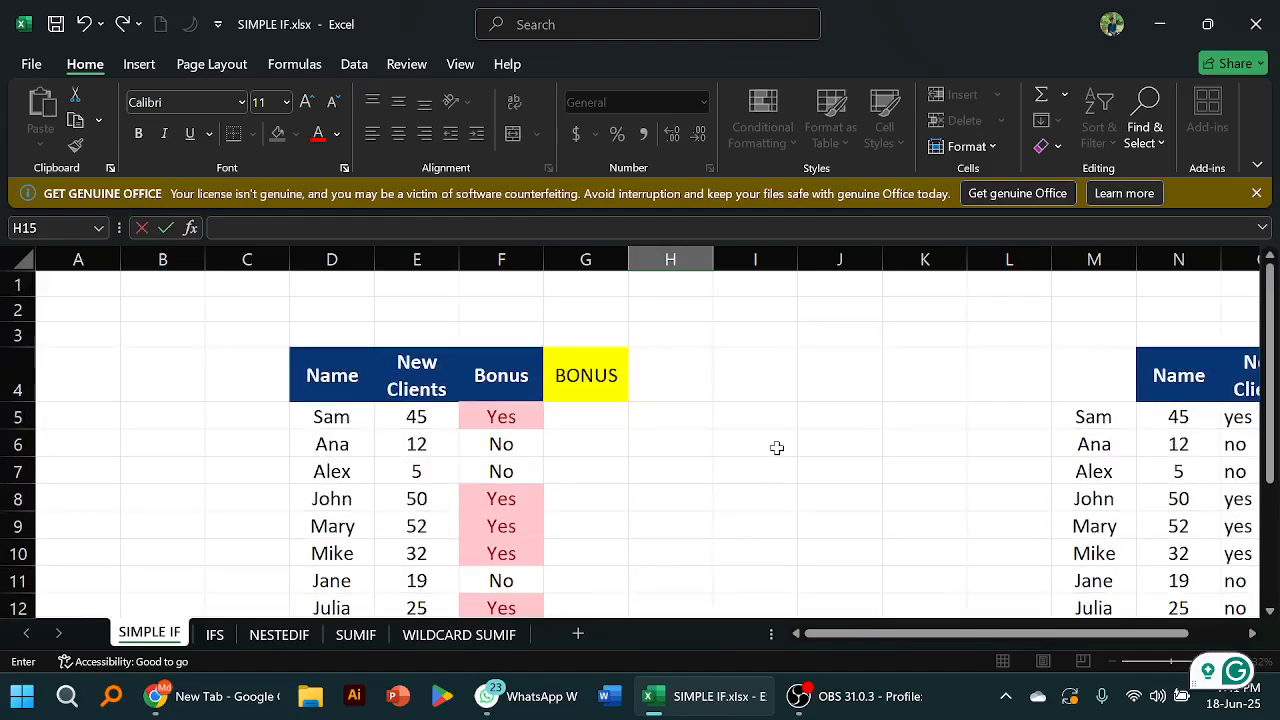
pyautogui.scroll(-1, 788, 446)
pyautogui.scroll(1, 790, 443)
pyautogui.scroll(-1, 745, 403)
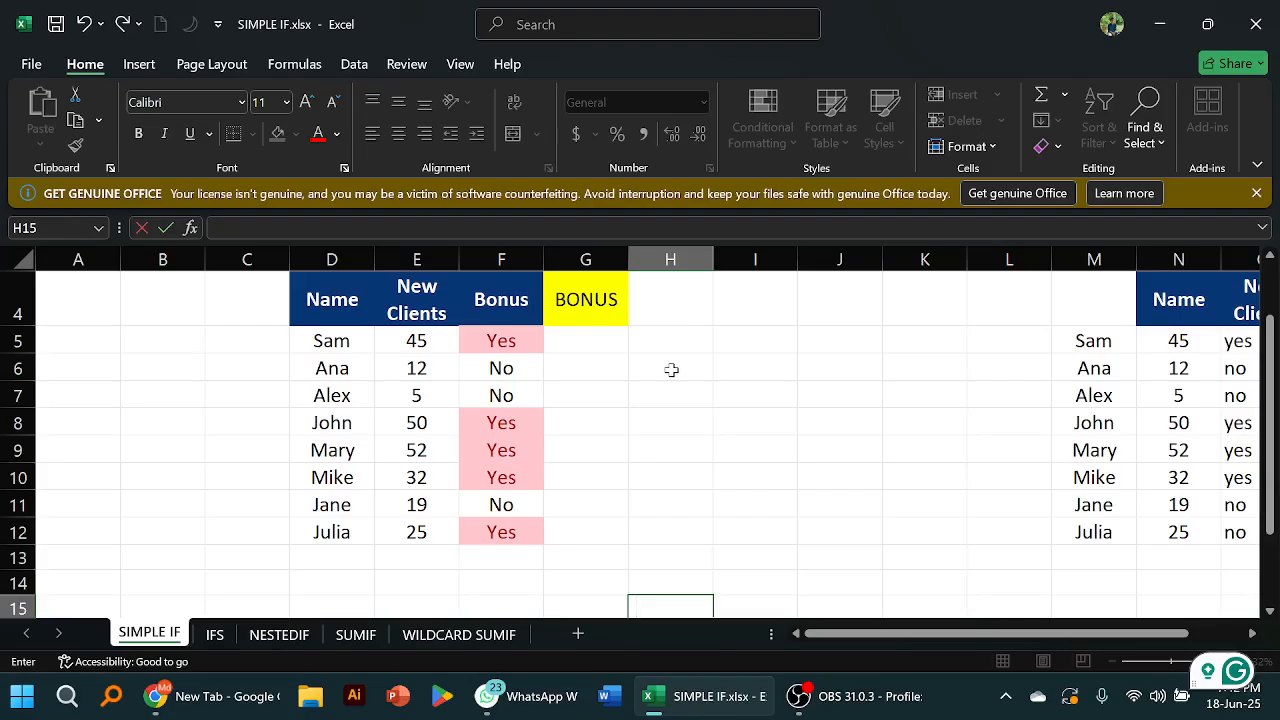
# Start an IF formula in cell G5 that tests whether the new clients in E5 are greater than 20
pyautogui.click(592, 341)
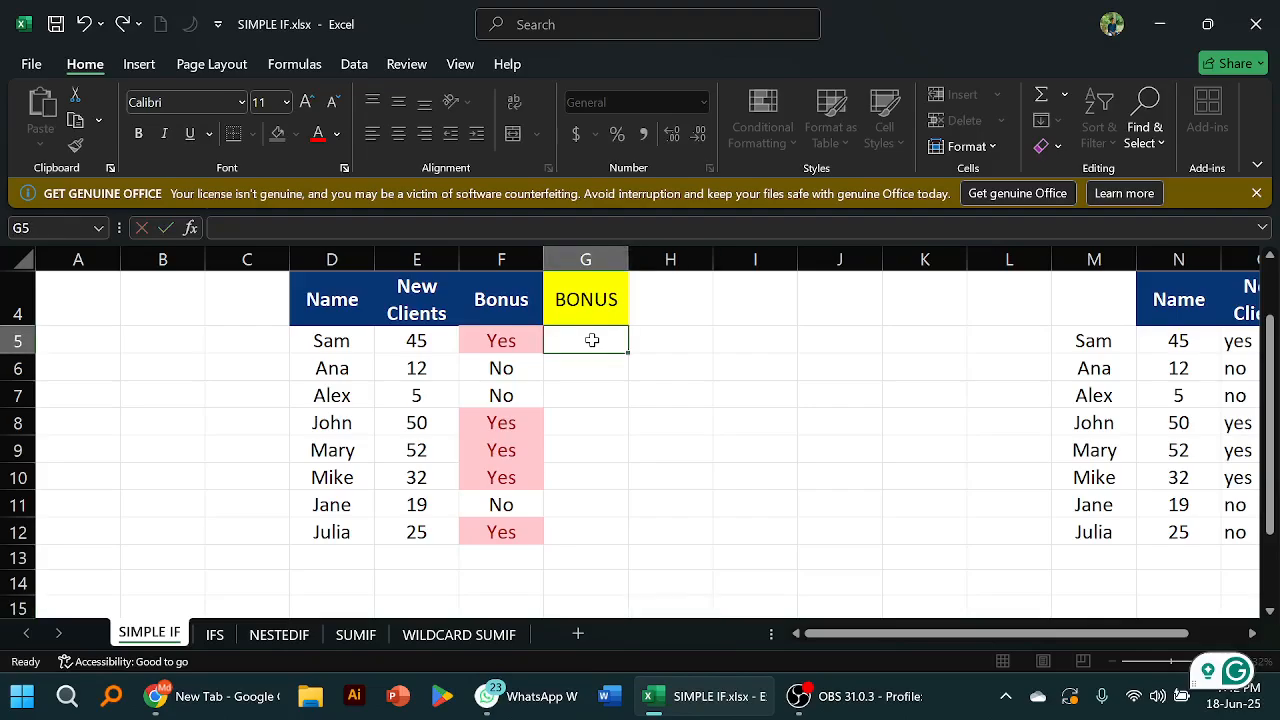
pyautogui.write('=')
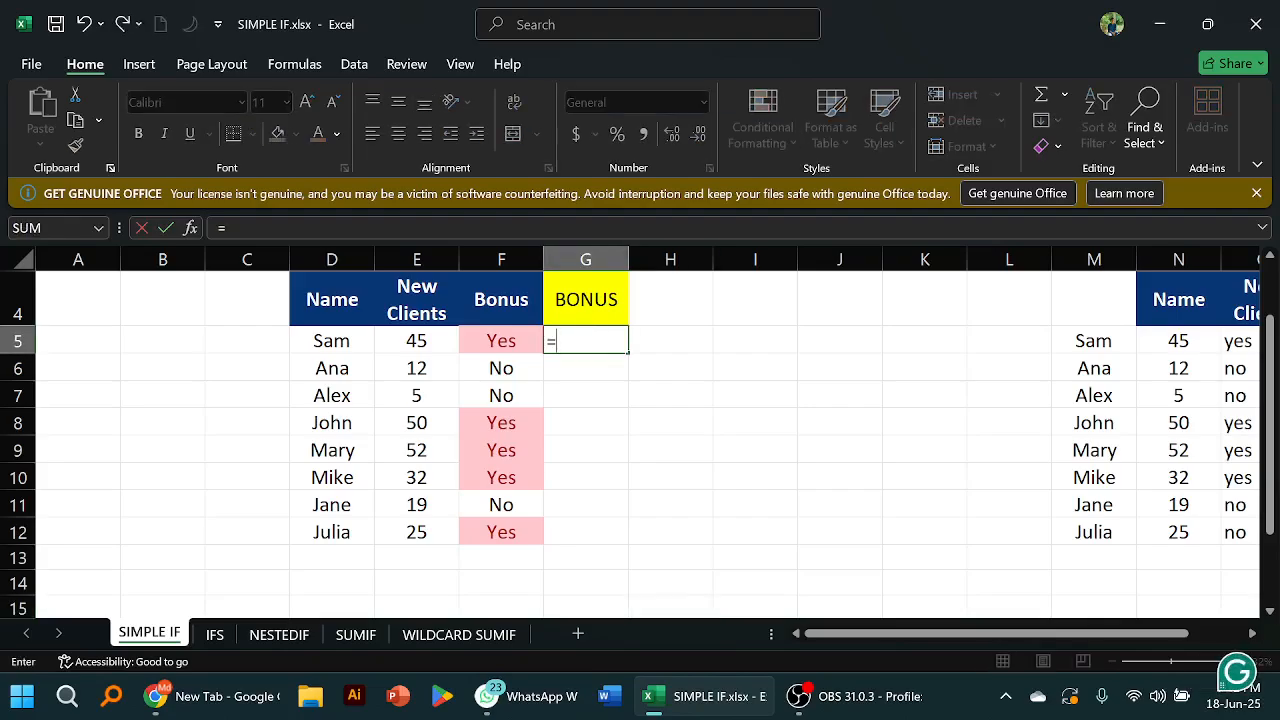
pyautogui.write('IF')
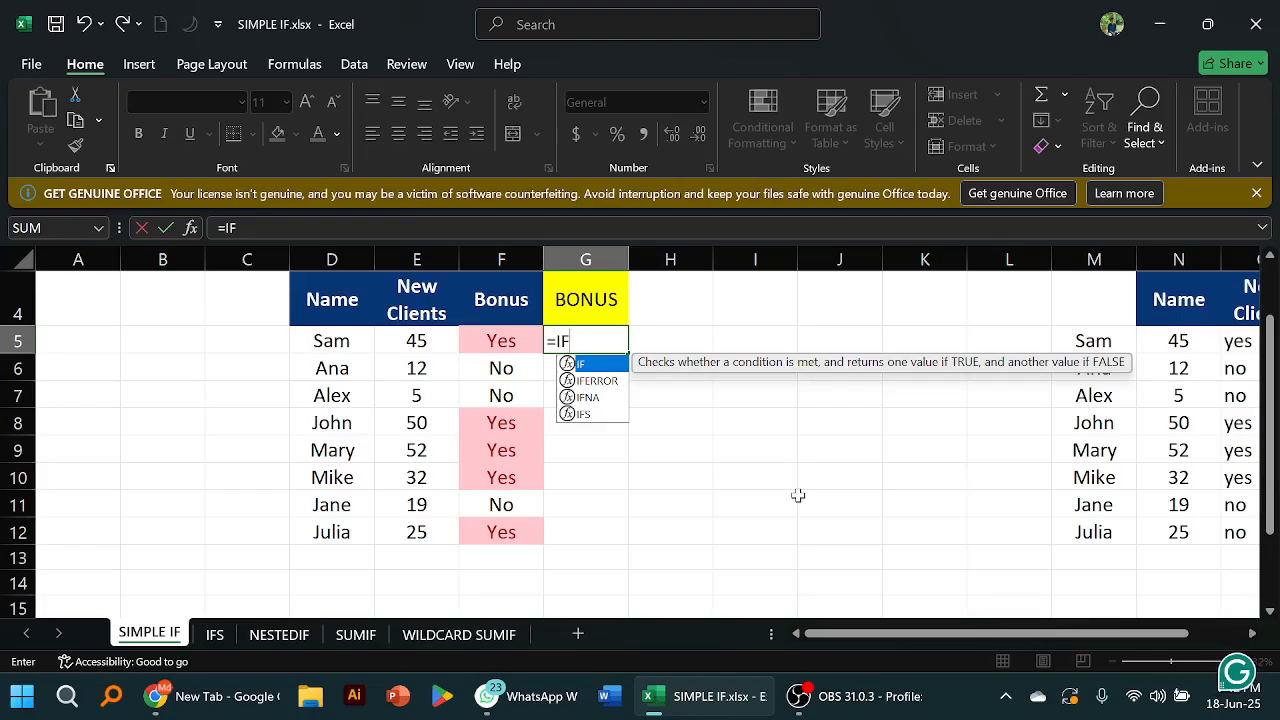
pyautogui.write('9')
pyautogui.press('BackSpace')
pyautogui.write('(')
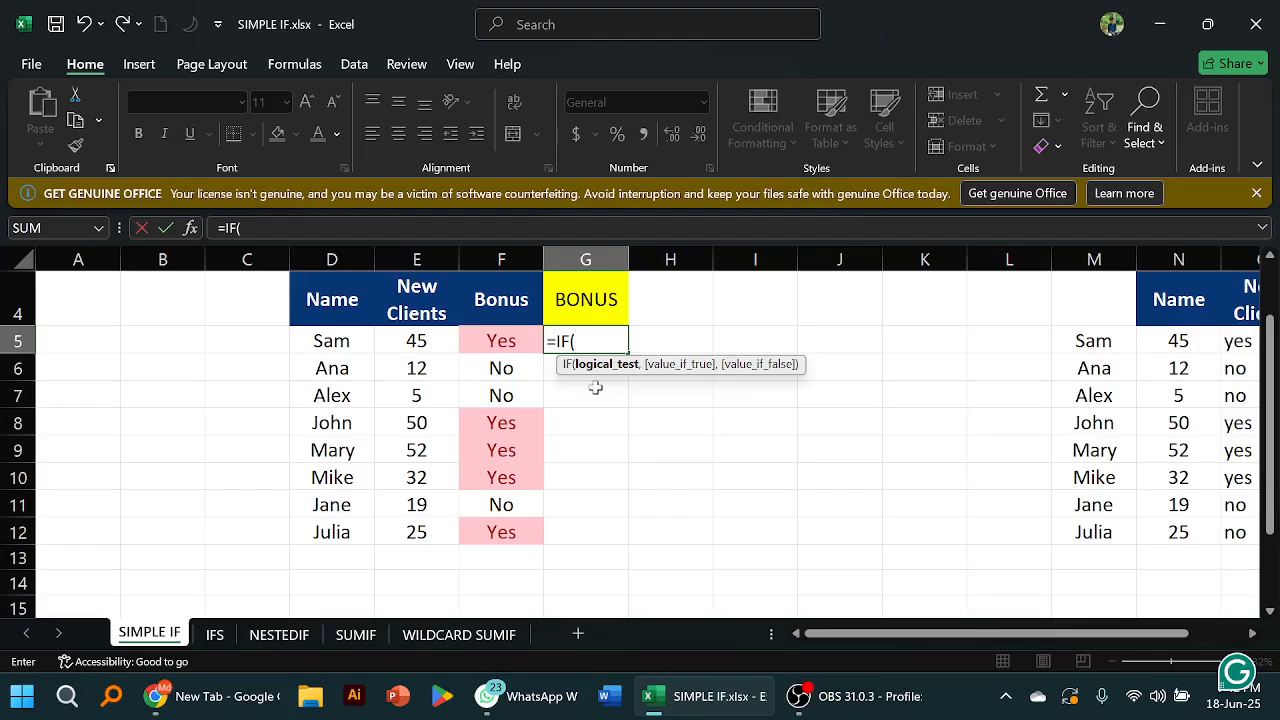
pyautogui.click(427, 345)
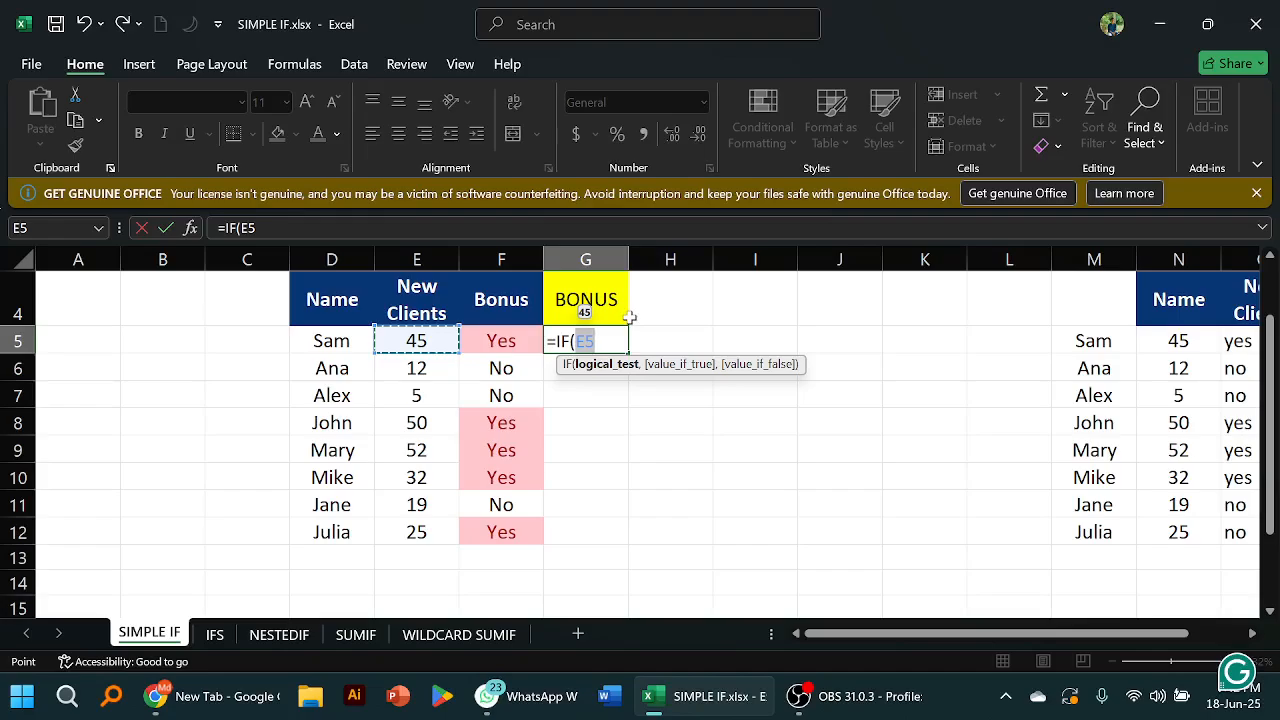
pyautogui.write('.')
pyautogui.press('BackSpace')
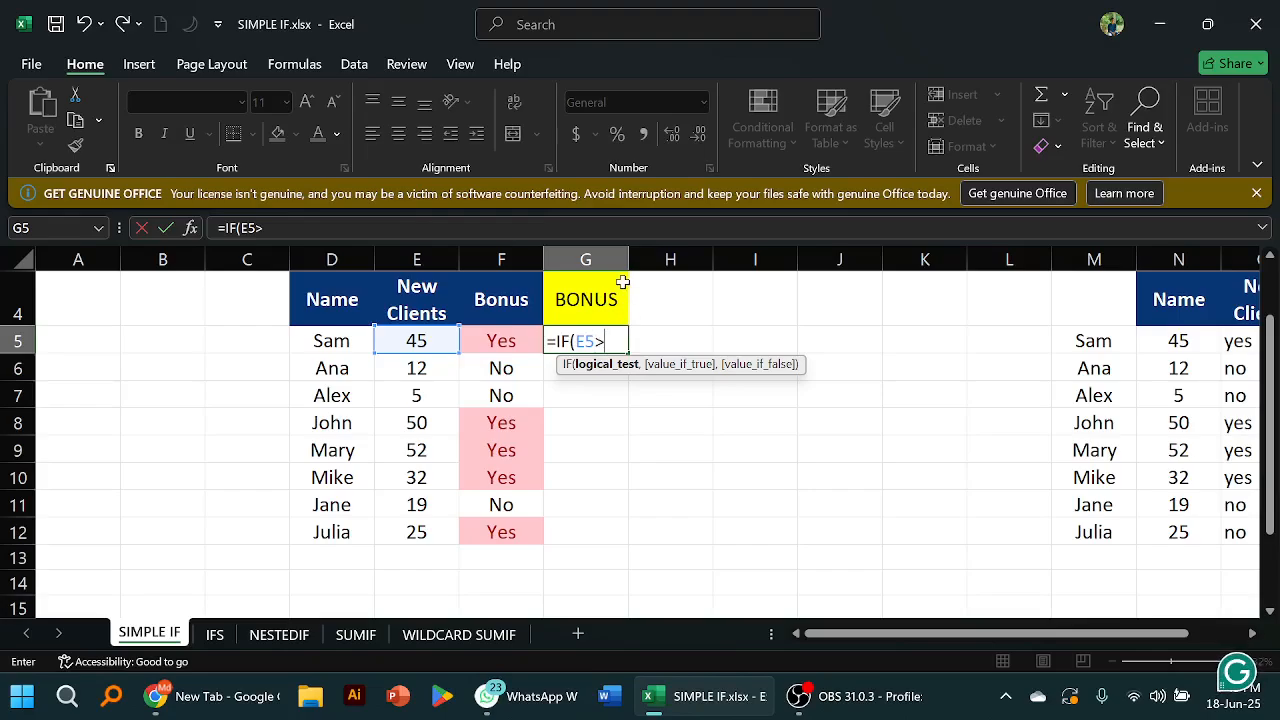
pyautogui.write('>20')
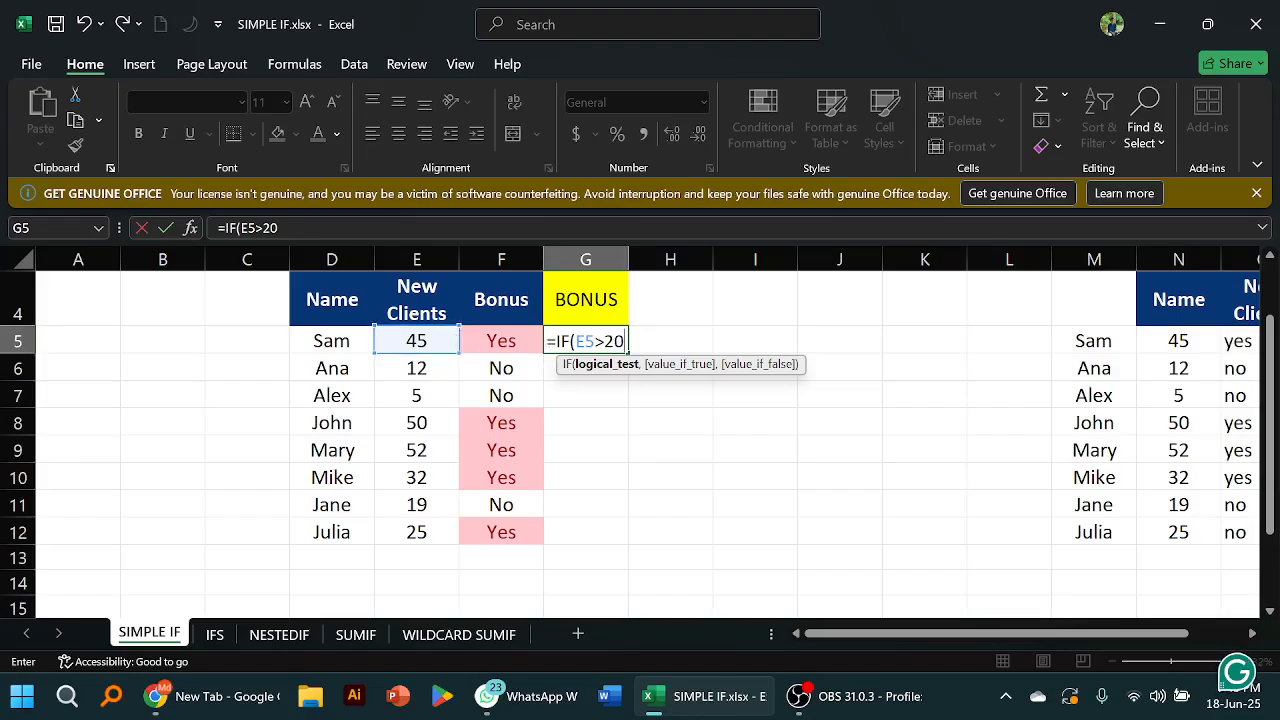
# Complete the G5 formula to return "YES" if the test is true and "NO" if false, and enter it
pyautogui.click(858, 696)
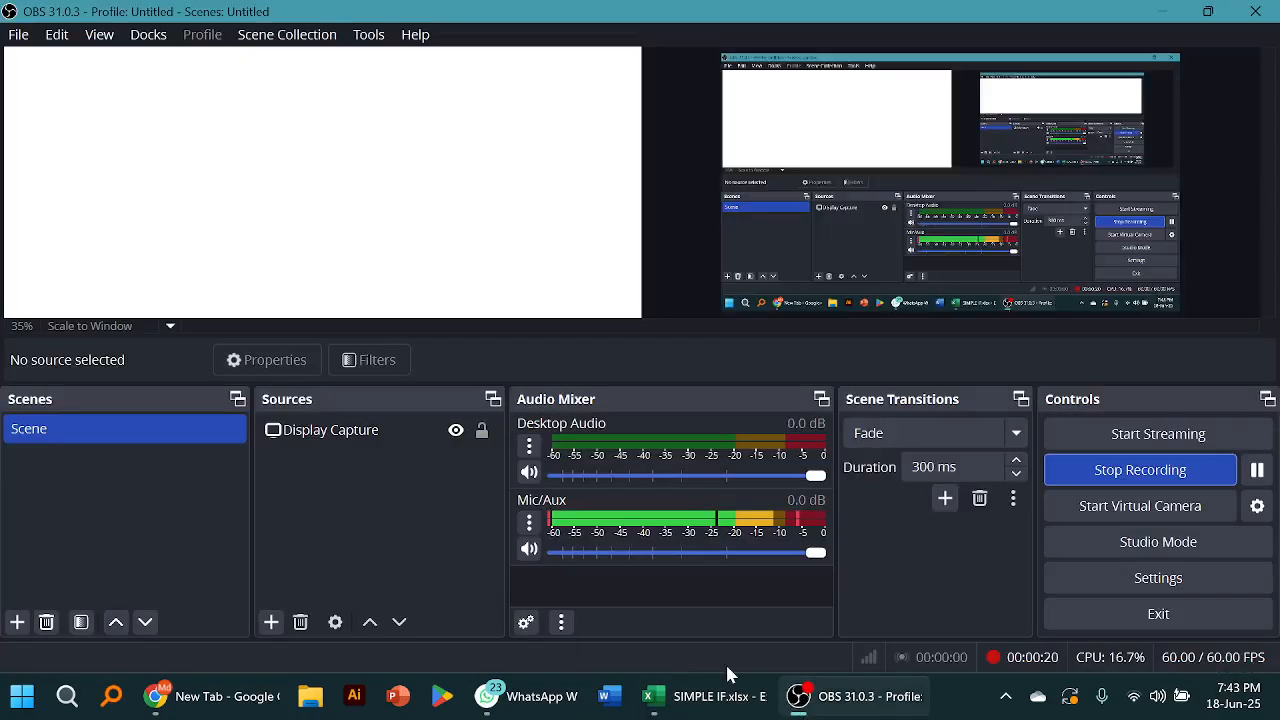
pyautogui.click(744, 696)
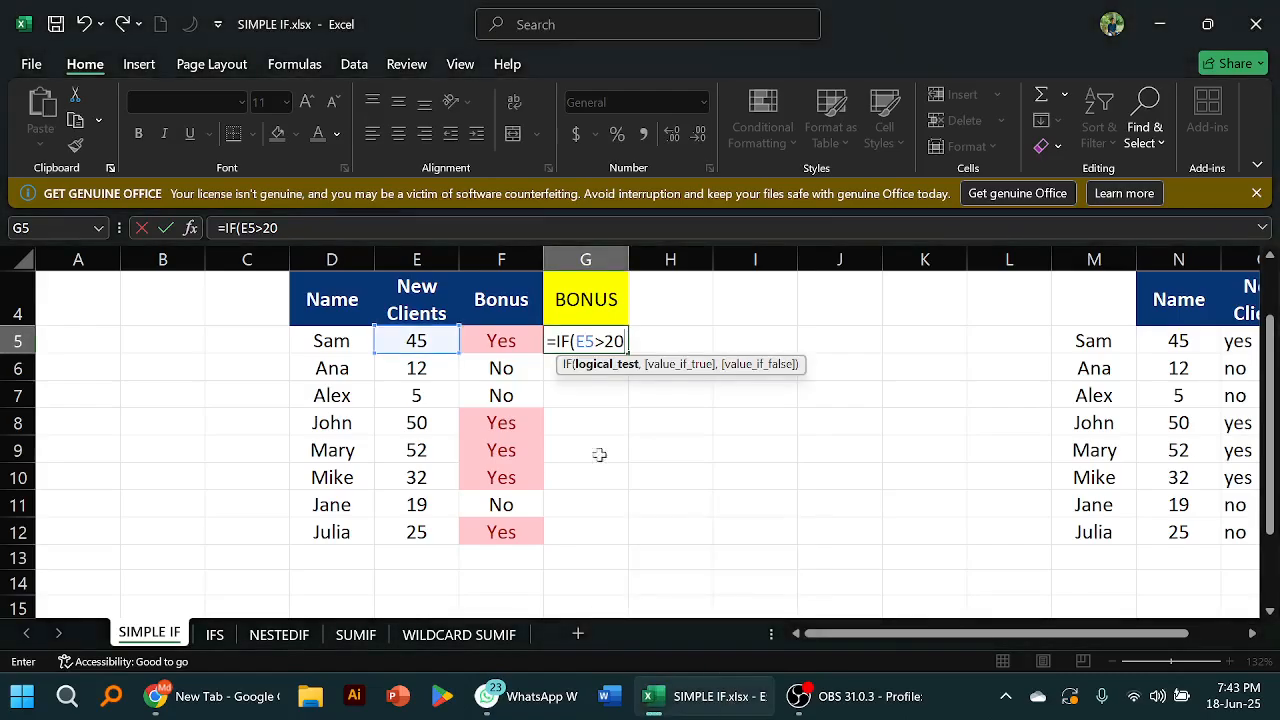
pyautogui.write(',')
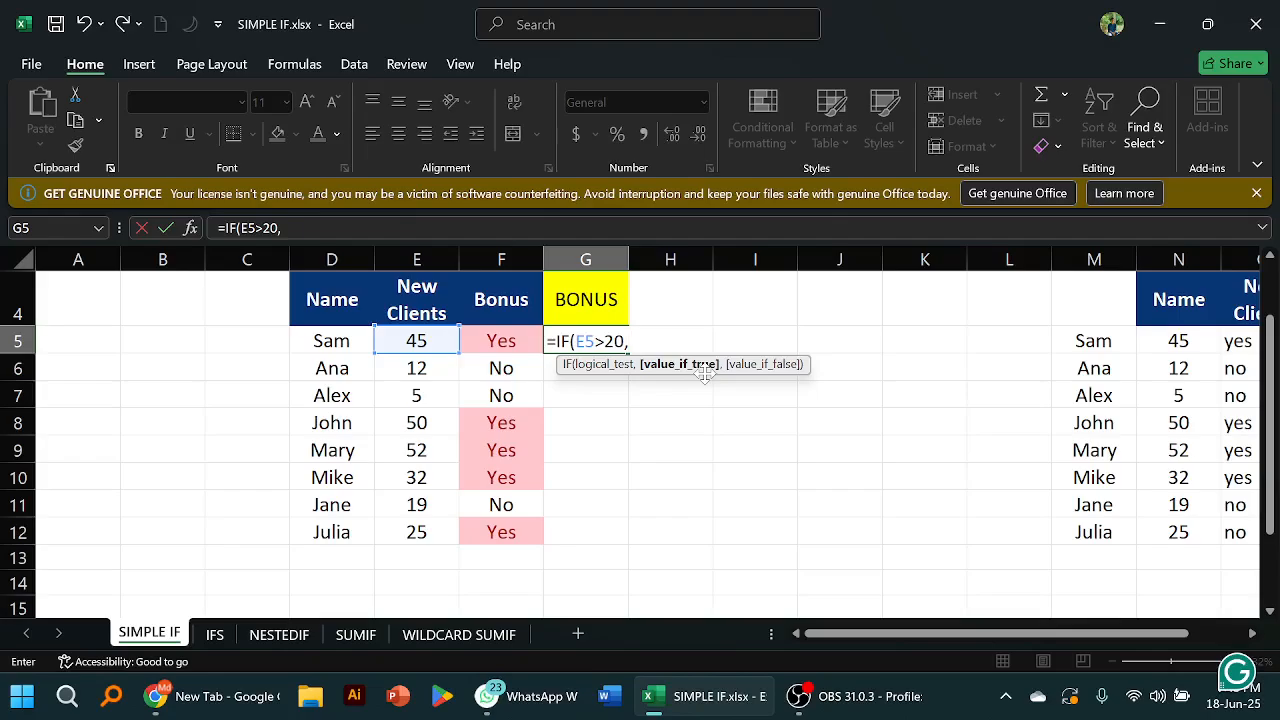
pyautogui.write('"YES')
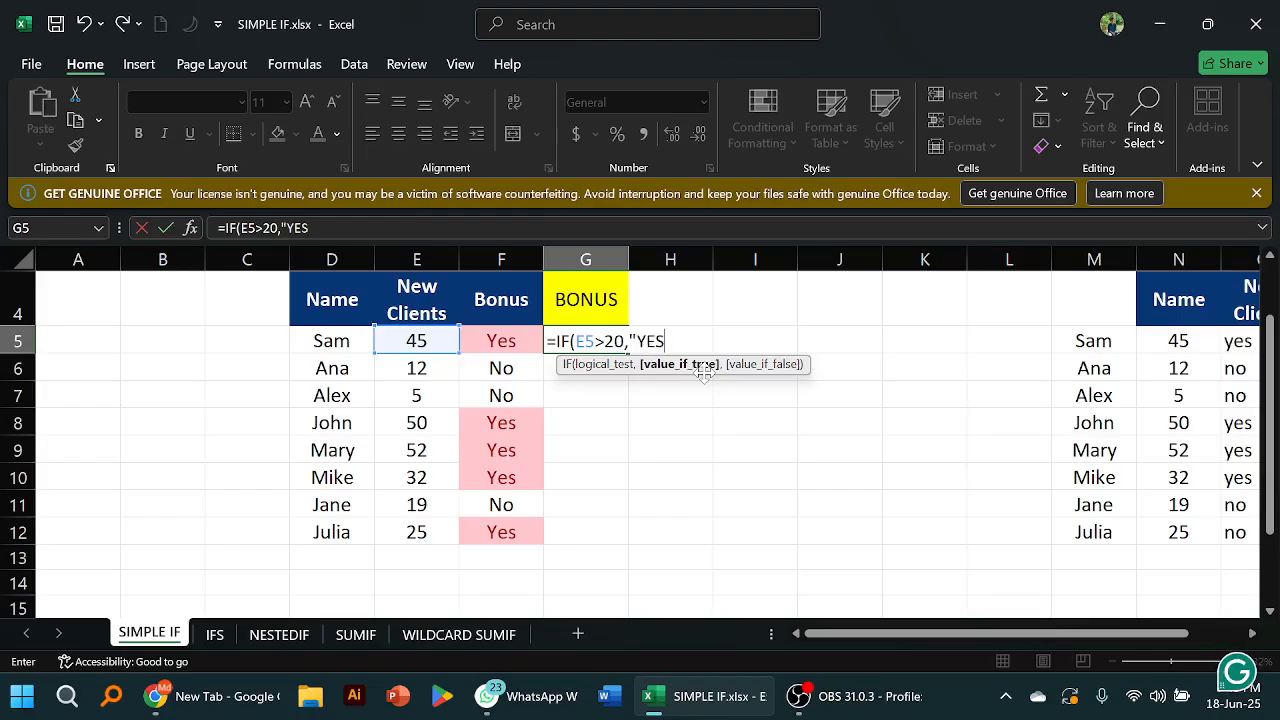
pyautogui.write('",')
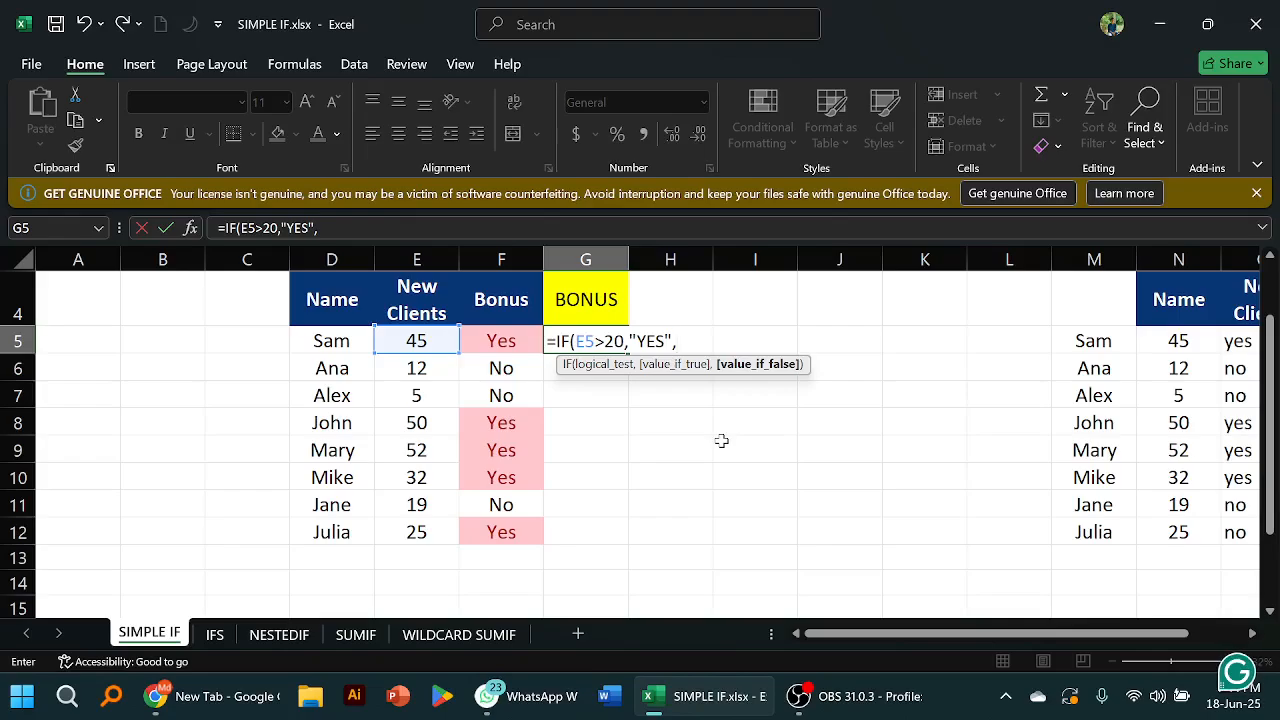
pyautogui.write('"')
pyautogui.write('NO')
pyautogui.write('"')
pyautogui.press('BackSpace')
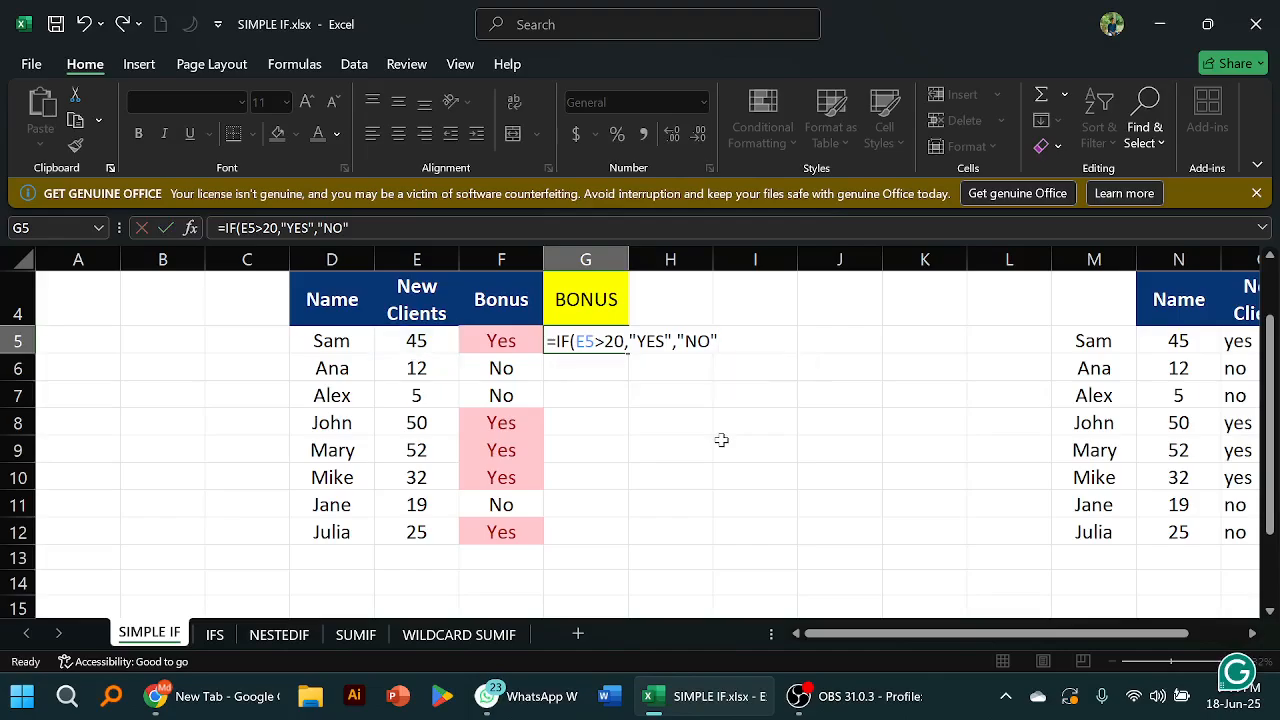
pyautogui.press('Return')
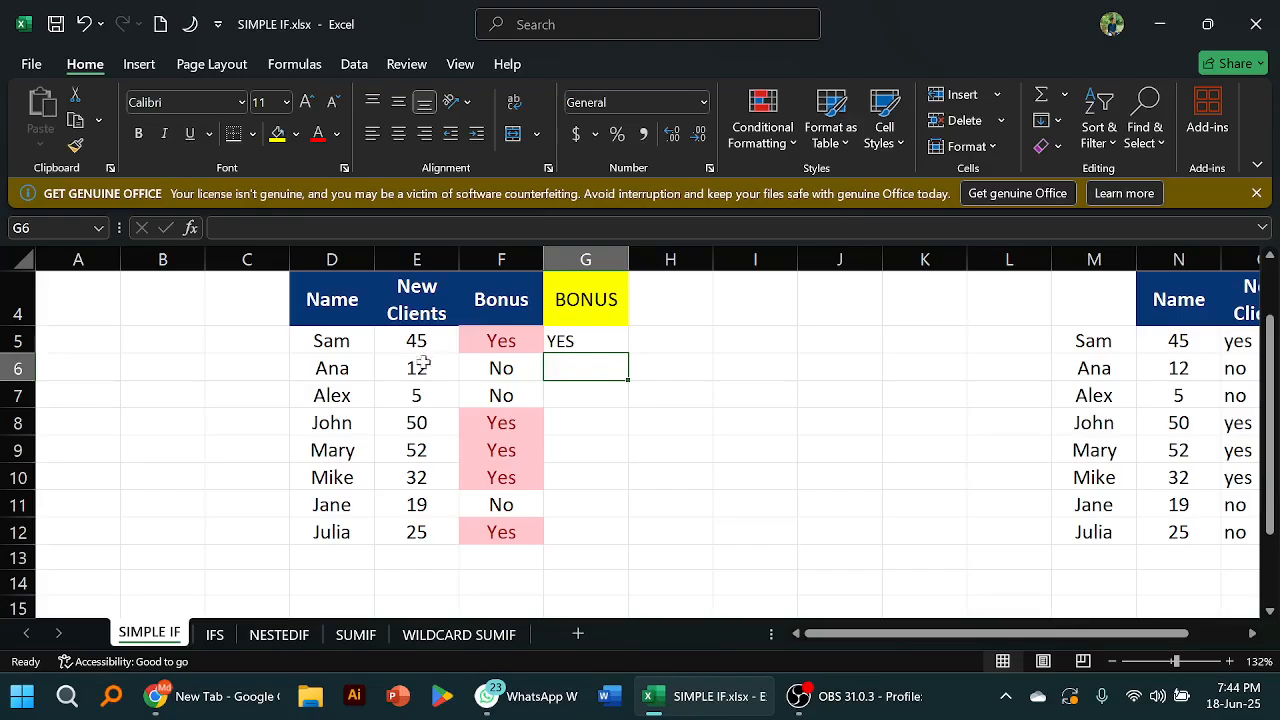
# Fill the IF formula from G5 down through G12 in the yellow BONUS column
pyautogui.click(586, 340)
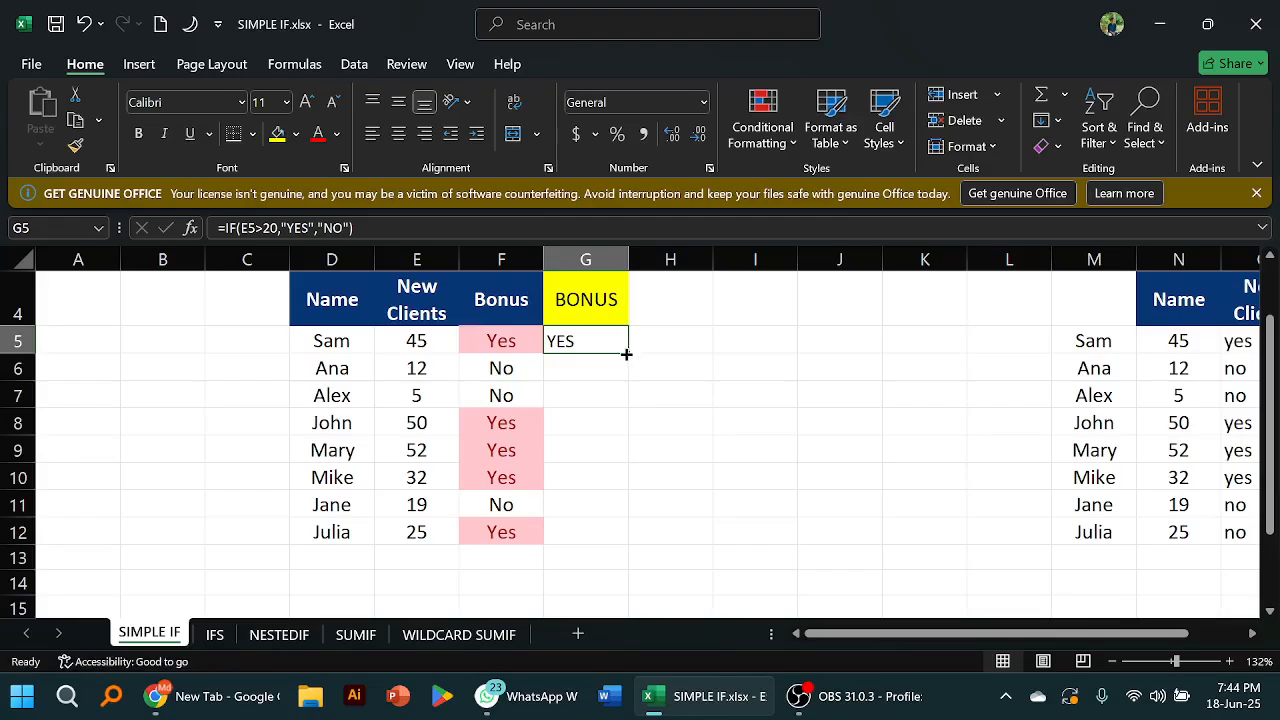
pyautogui.moveTo(626, 354); pyautogui.dragTo(638, 541)
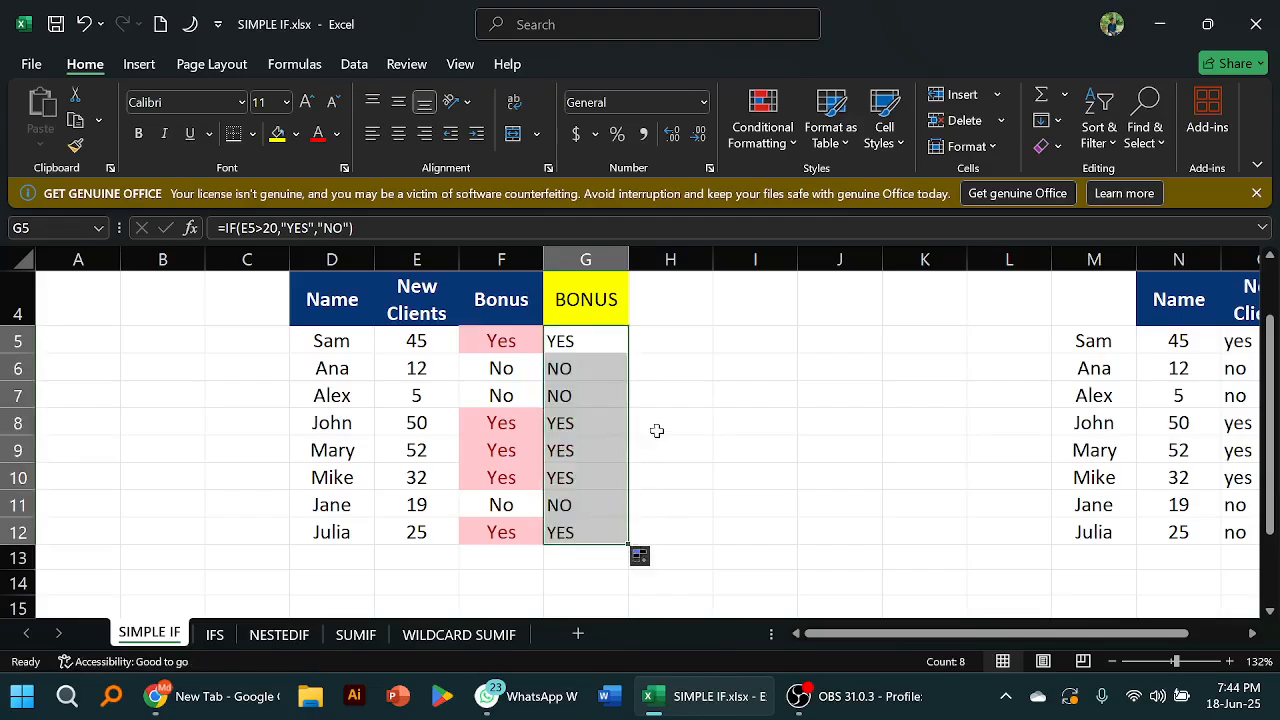
pyautogui.click(764, 426)
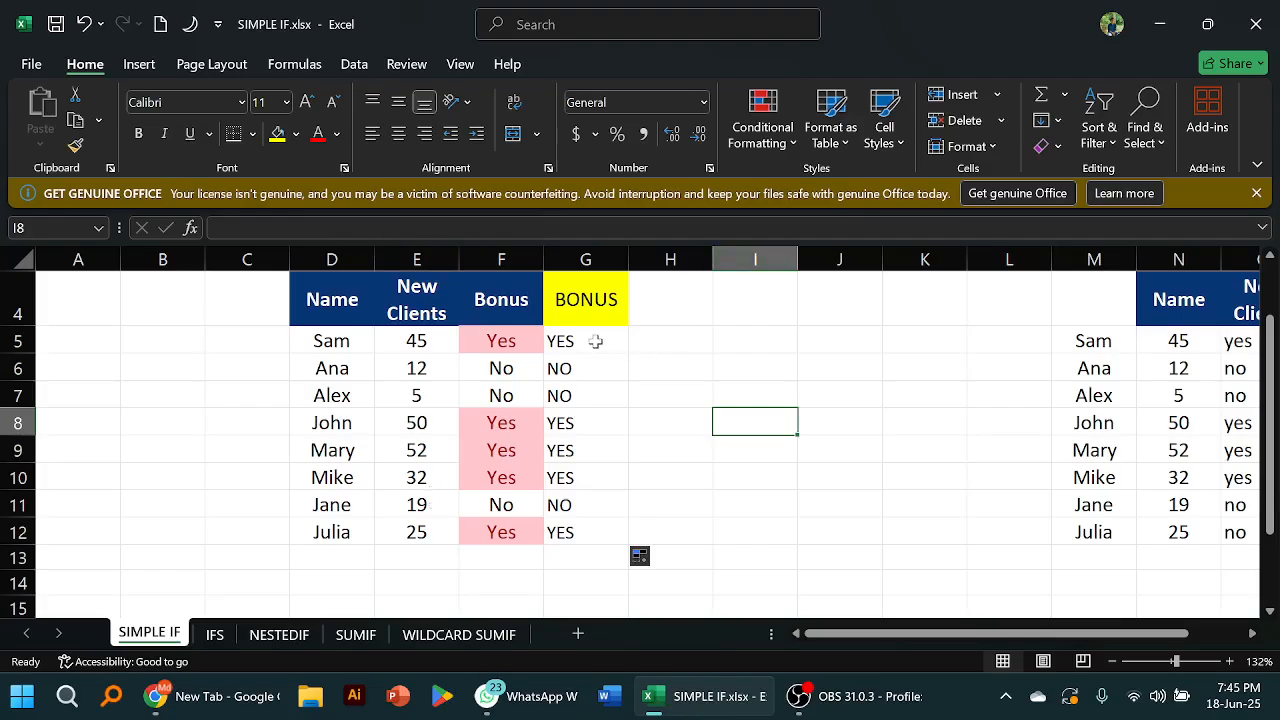
# Add an Equal To conditional formatting rule to G5:G12 that highlights YES with Green Fill with Dark Green Text
pyautogui.moveTo(595, 341); pyautogui.dragTo(578, 530)
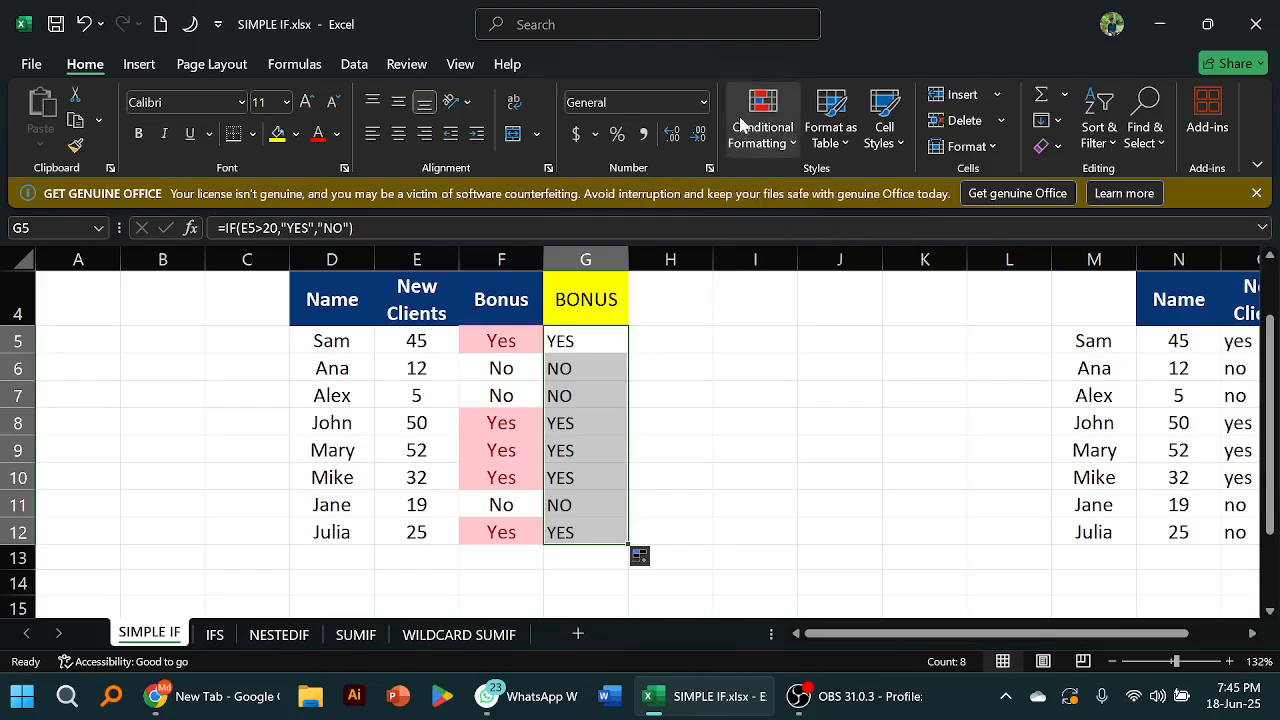
pyautogui.click(792, 145)
pyautogui.moveTo(838, 197)
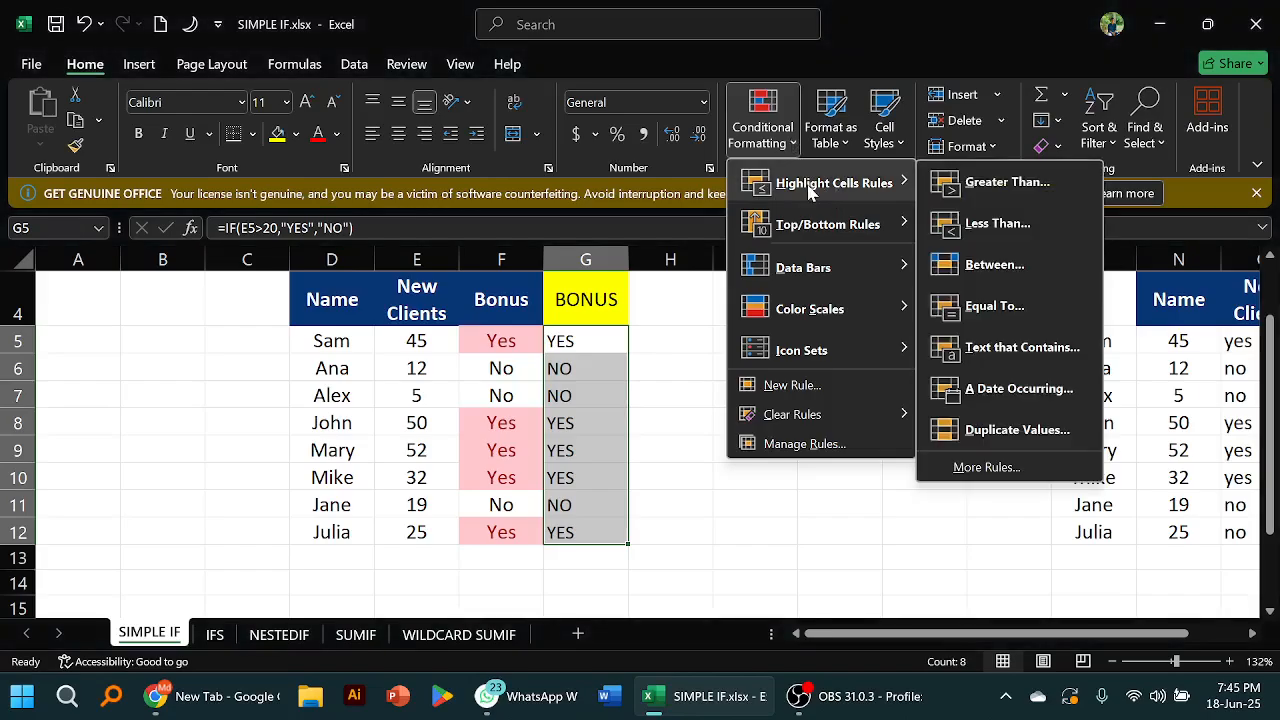
pyautogui.click(988, 308)
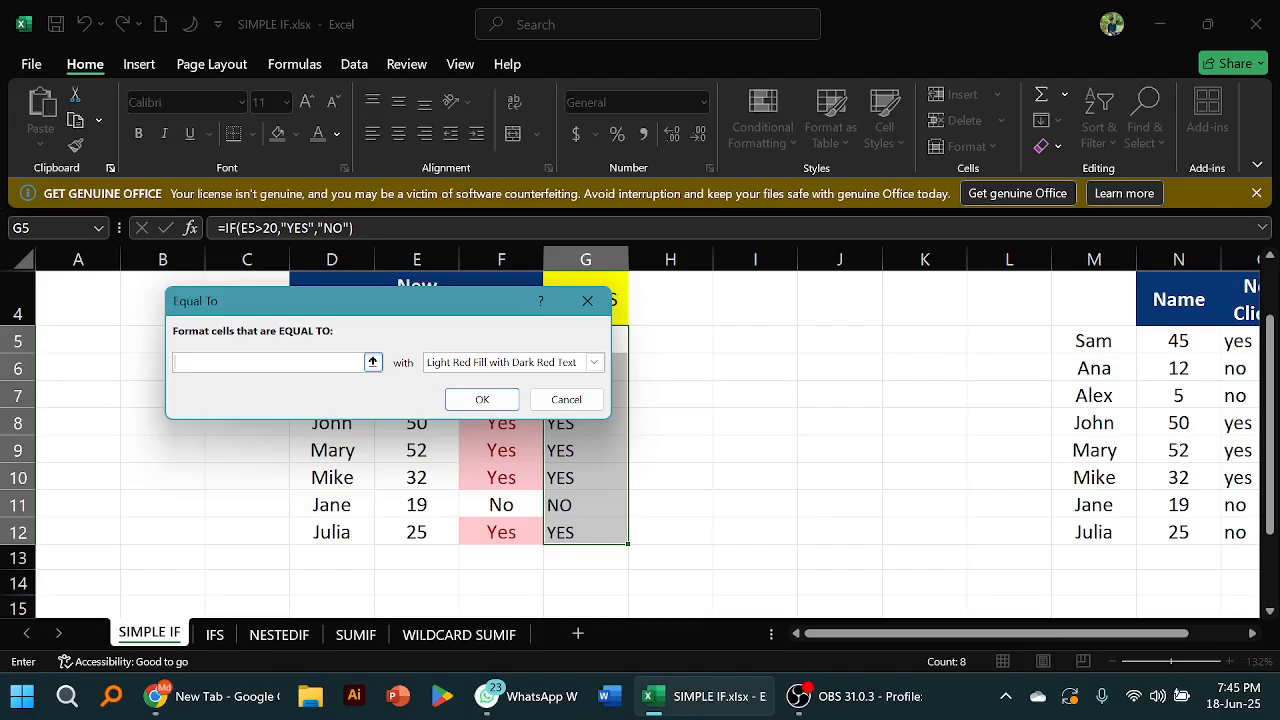
pyautogui.write('YES')
pyautogui.click(592, 366)
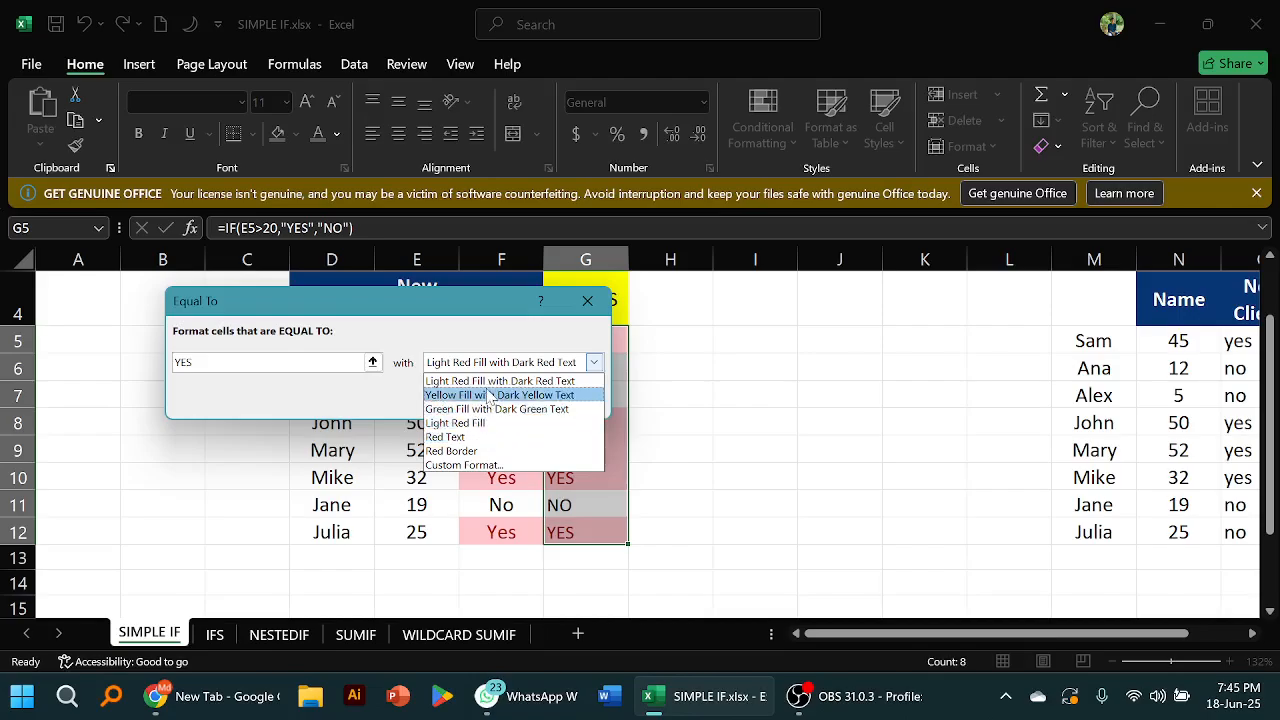
pyautogui.click(494, 409)
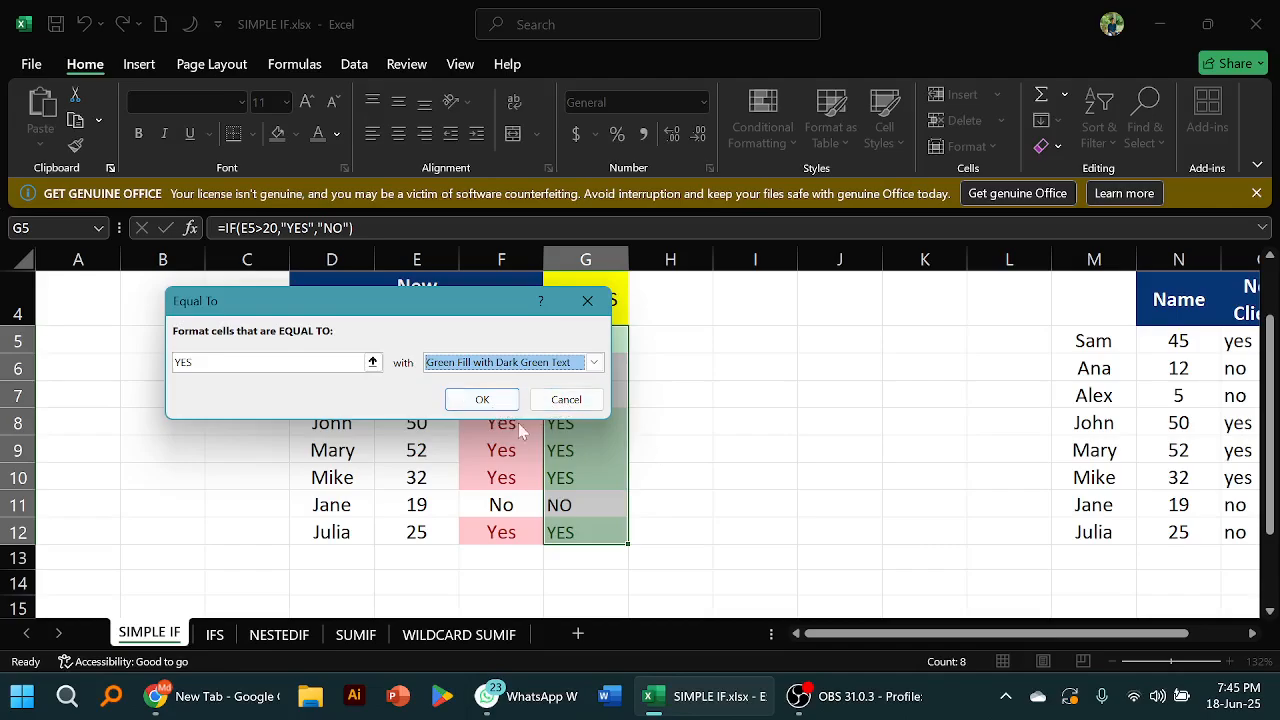
pyautogui.click(488, 401)
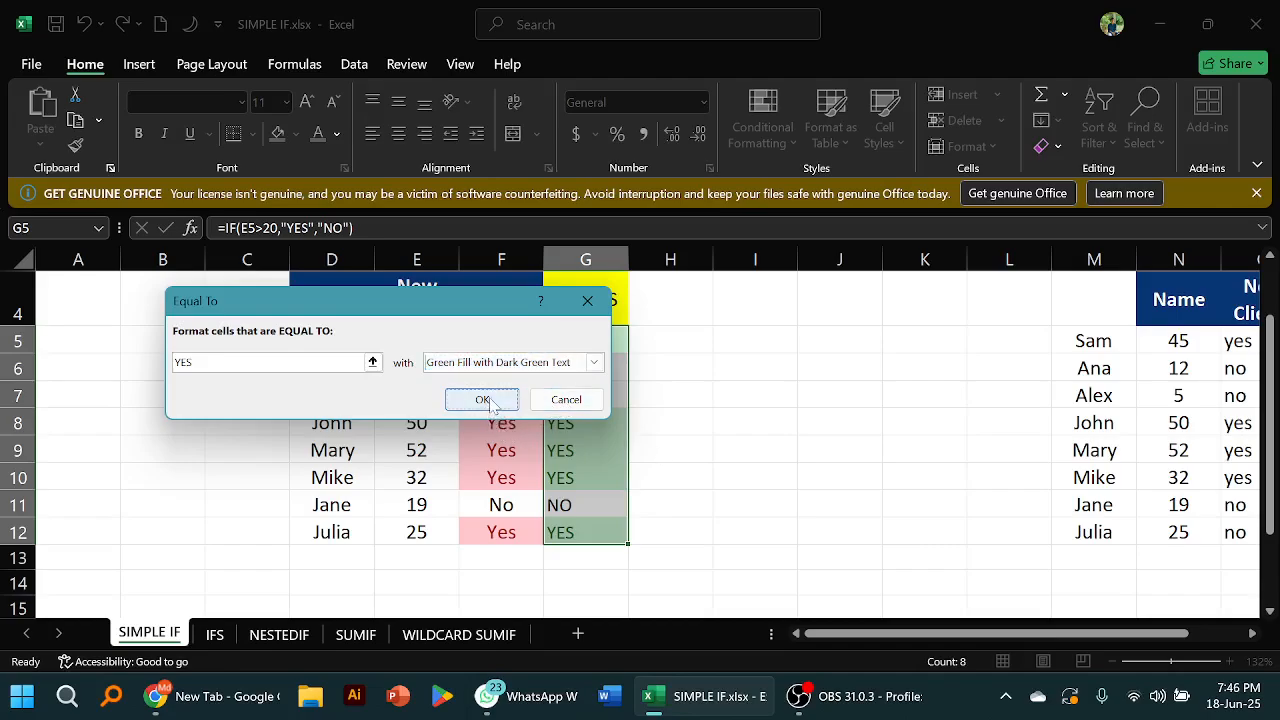
pyautogui.click(488, 401)
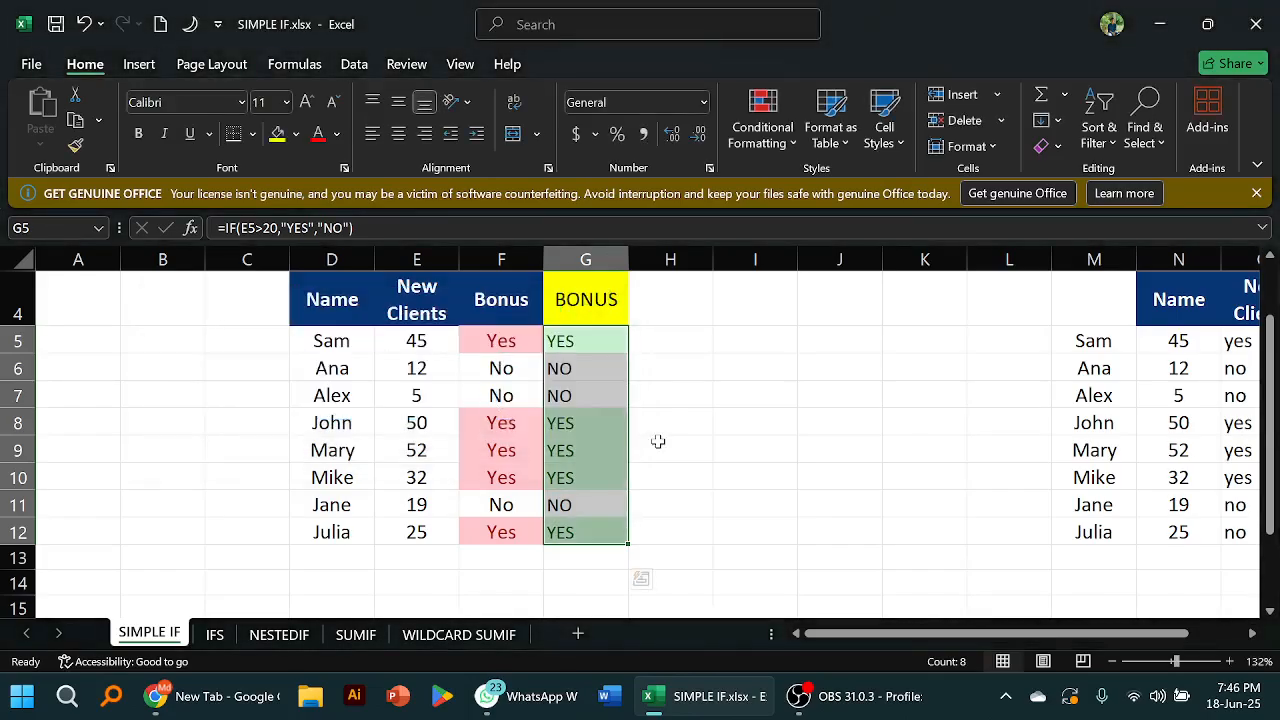
pyautogui.click(658, 441)
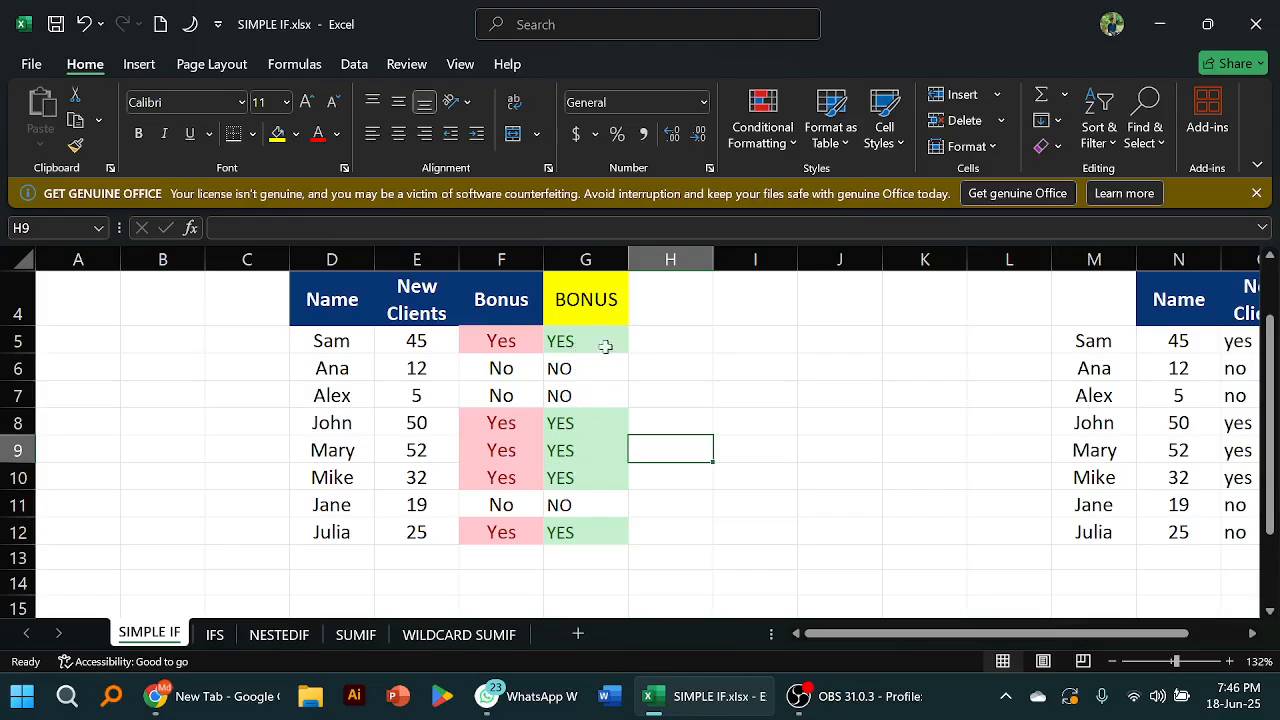
# Apply an Equal To conditional formatting rule for NO with Light Red Fill with Dark Red Text to cell H9
pyautogui.click(790, 146)
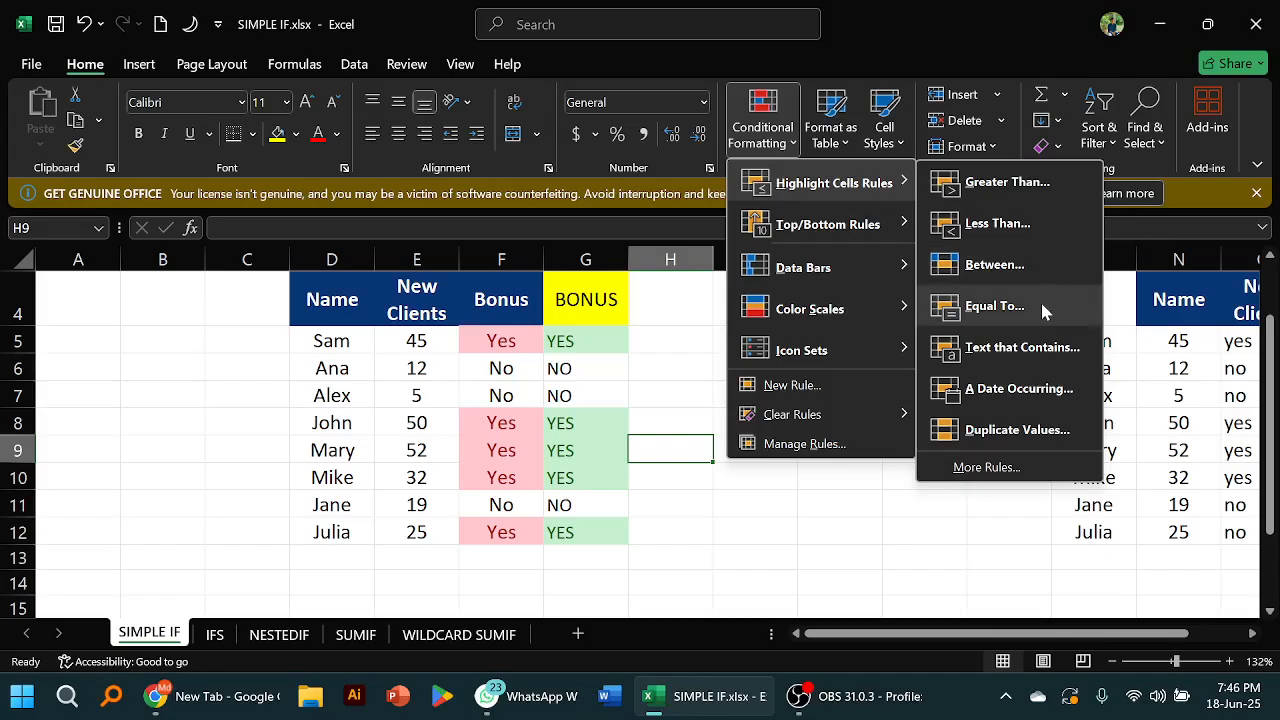
pyautogui.click(1040, 309)
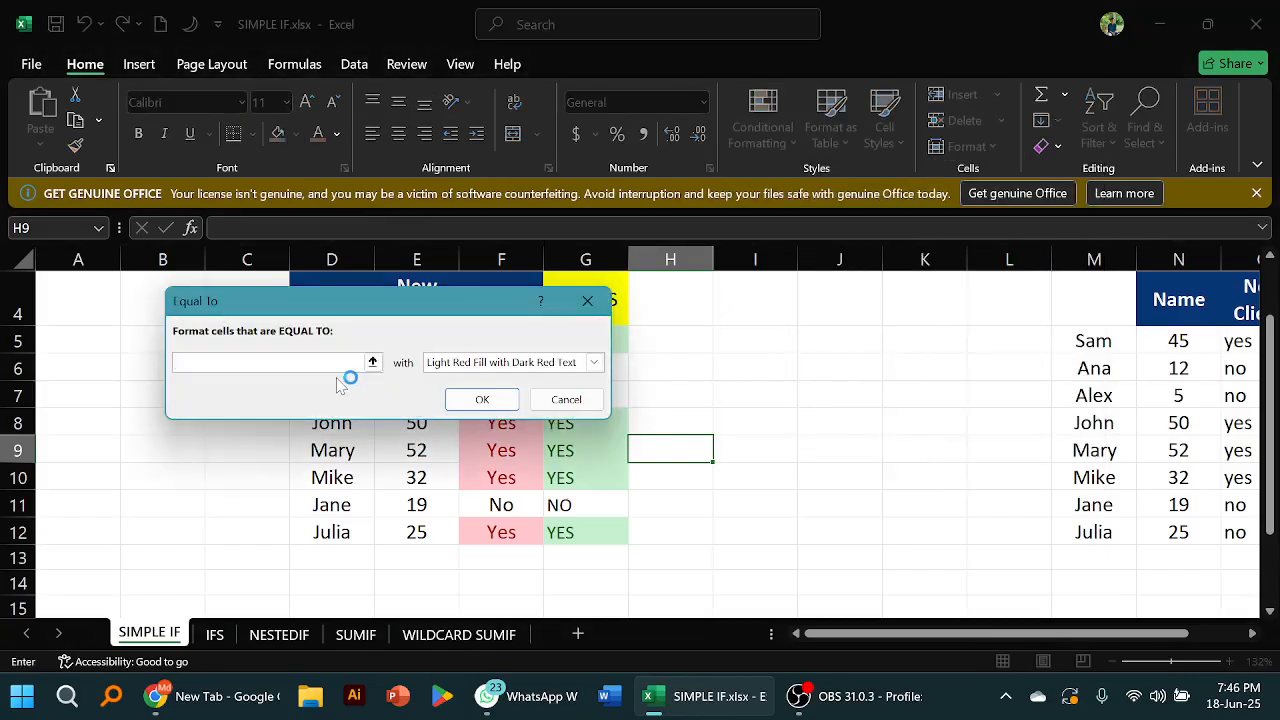
pyautogui.write('NO')
pyautogui.click(484, 401)
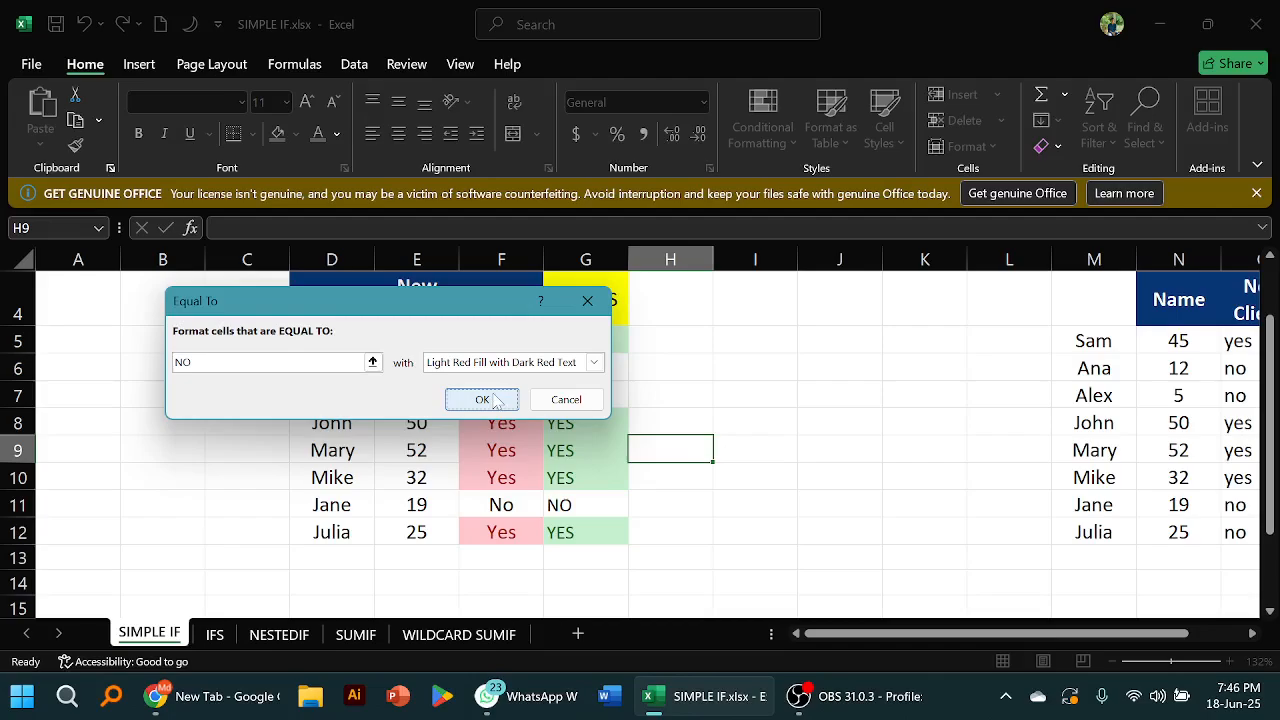
pyautogui.click(490, 400)
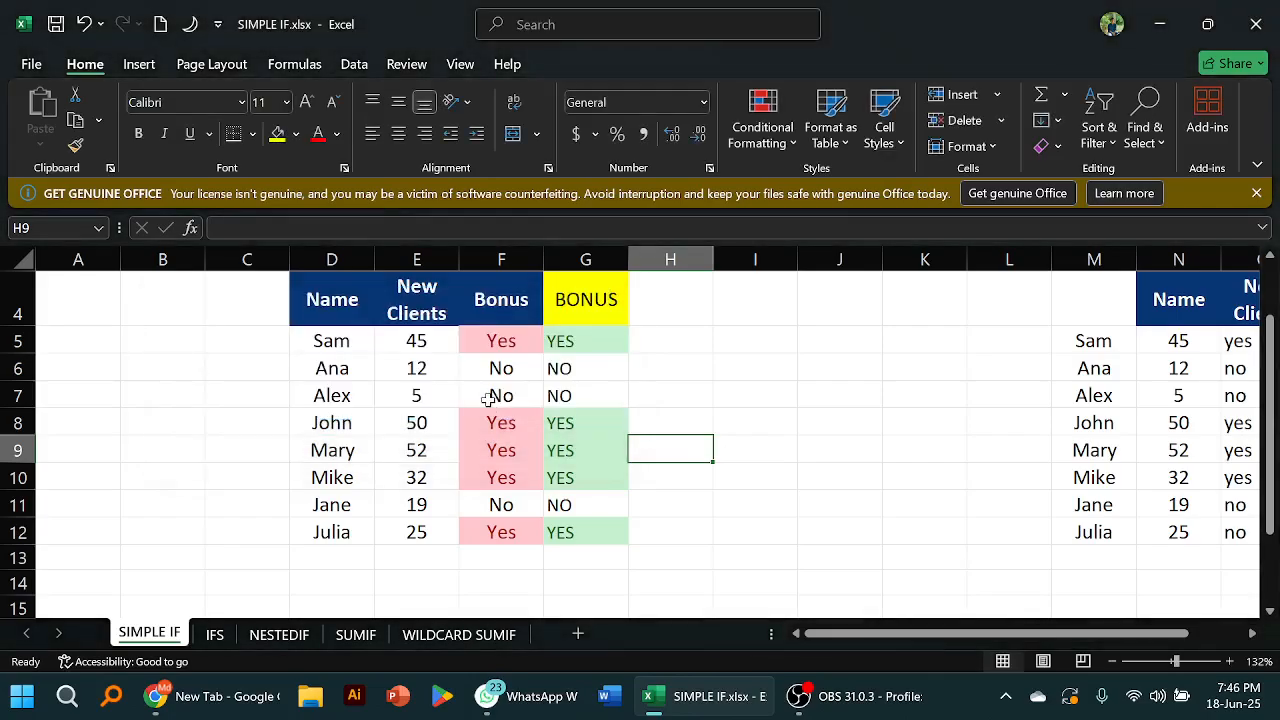
pyautogui.click(678, 393)
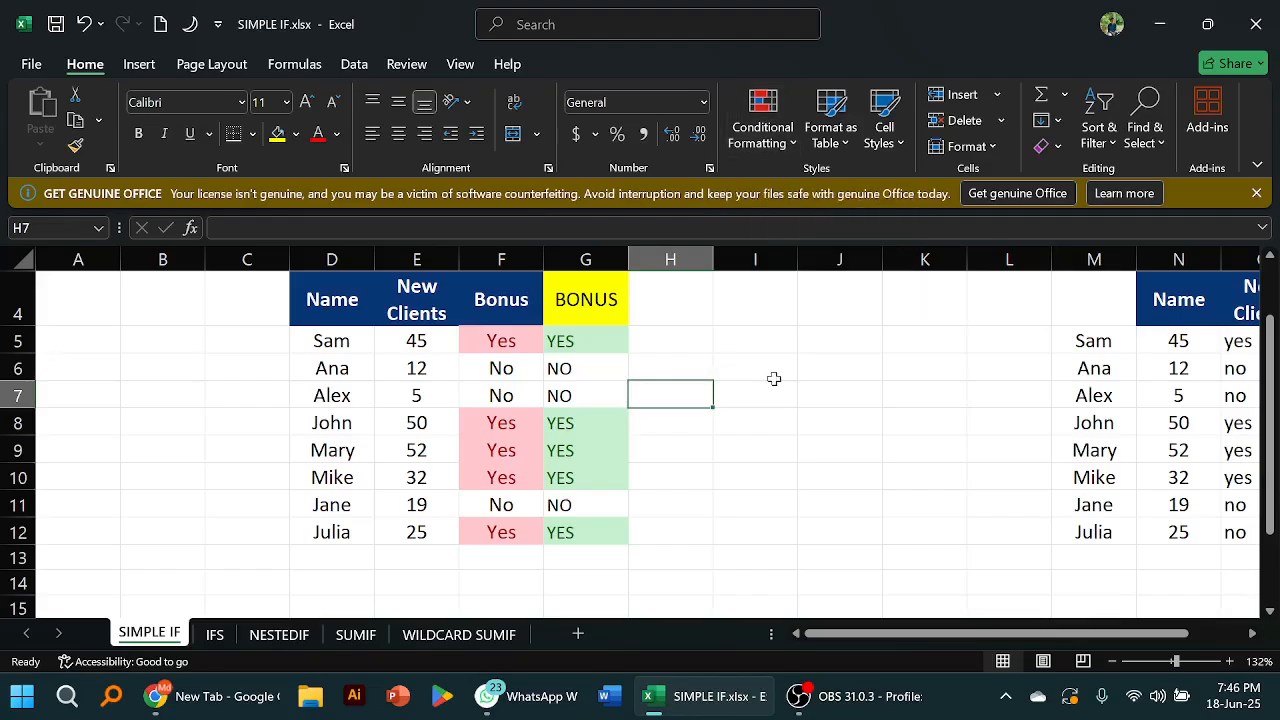
# Add an Equal To conditional formatting rule to G5:G12 that highlights NO with Light Red Fill with Dark Red Text
pyautogui.moveTo(569, 340); pyautogui.dragTo(592, 521)
pyautogui.click(592, 521)
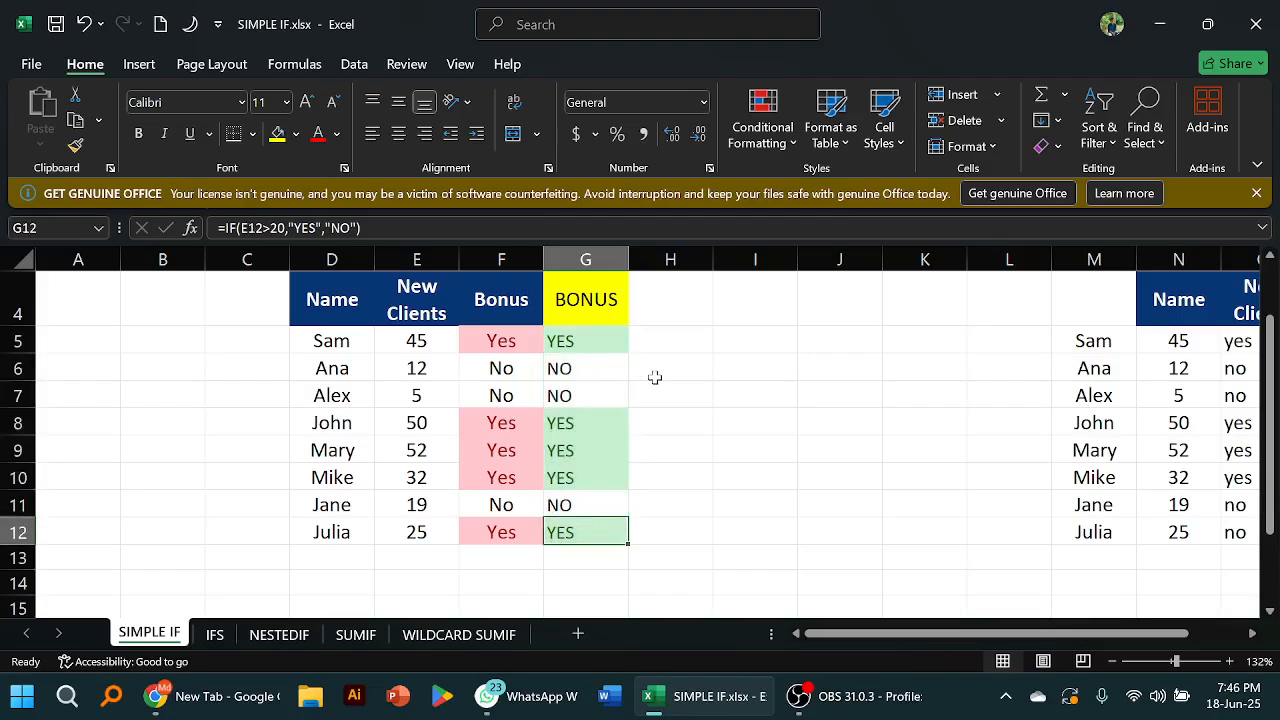
pyautogui.moveTo(571, 338); pyautogui.dragTo(590, 530)
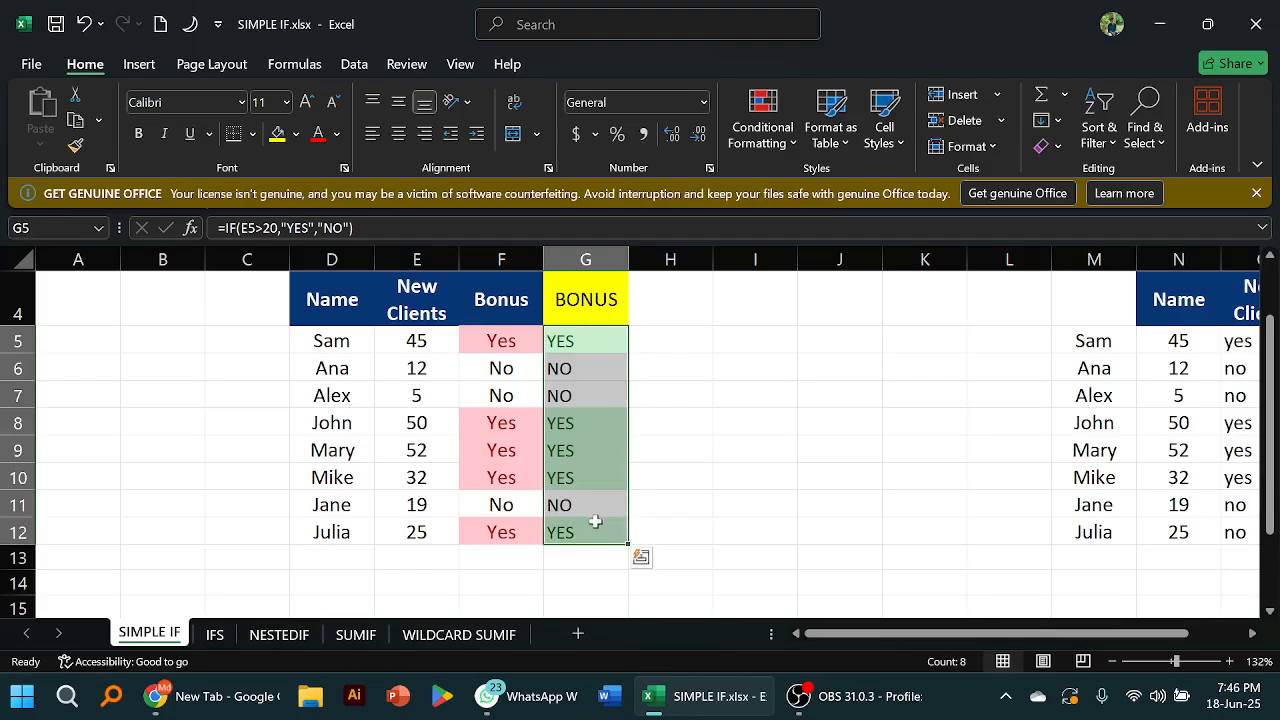
pyautogui.click(789, 141)
pyautogui.moveTo(874, 186)
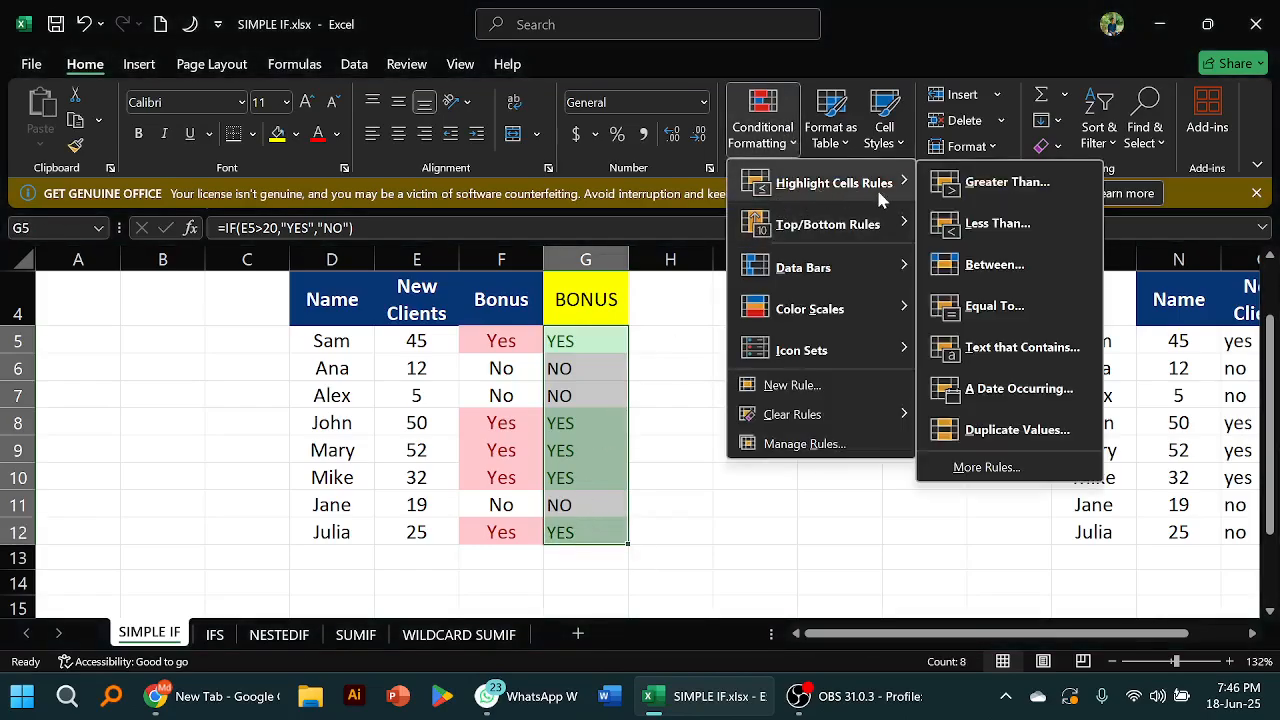
pyautogui.click(990, 313)
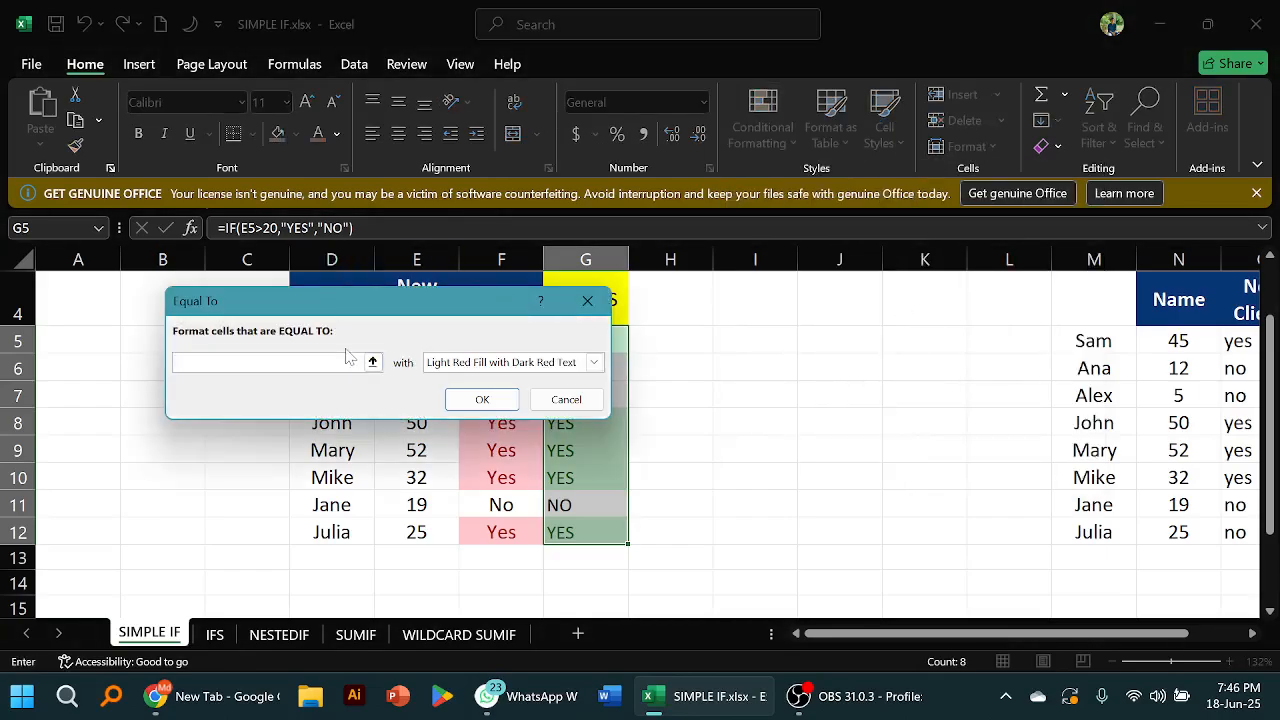
pyautogui.write('NO')
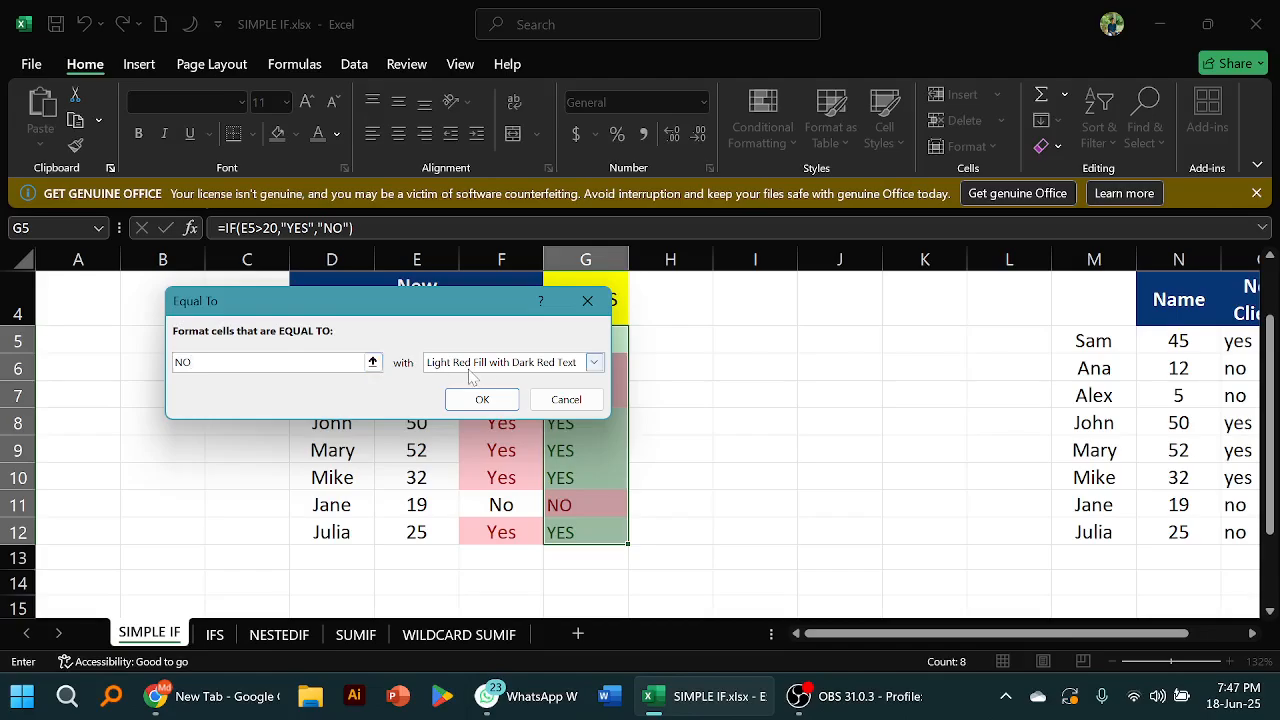
pyautogui.click(482, 400)
pyautogui.click(755, 467)
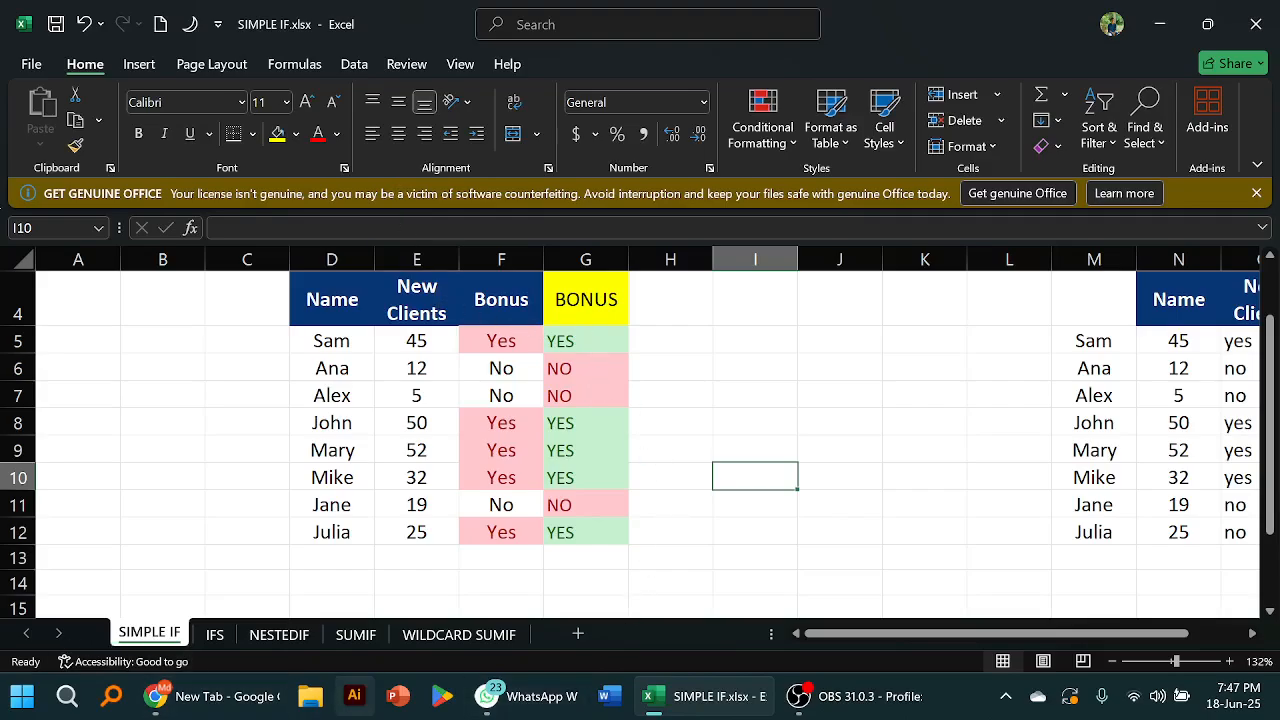
# On the IFS sheet, start an IFS formula in cell K8
pyautogui.click(214, 637)
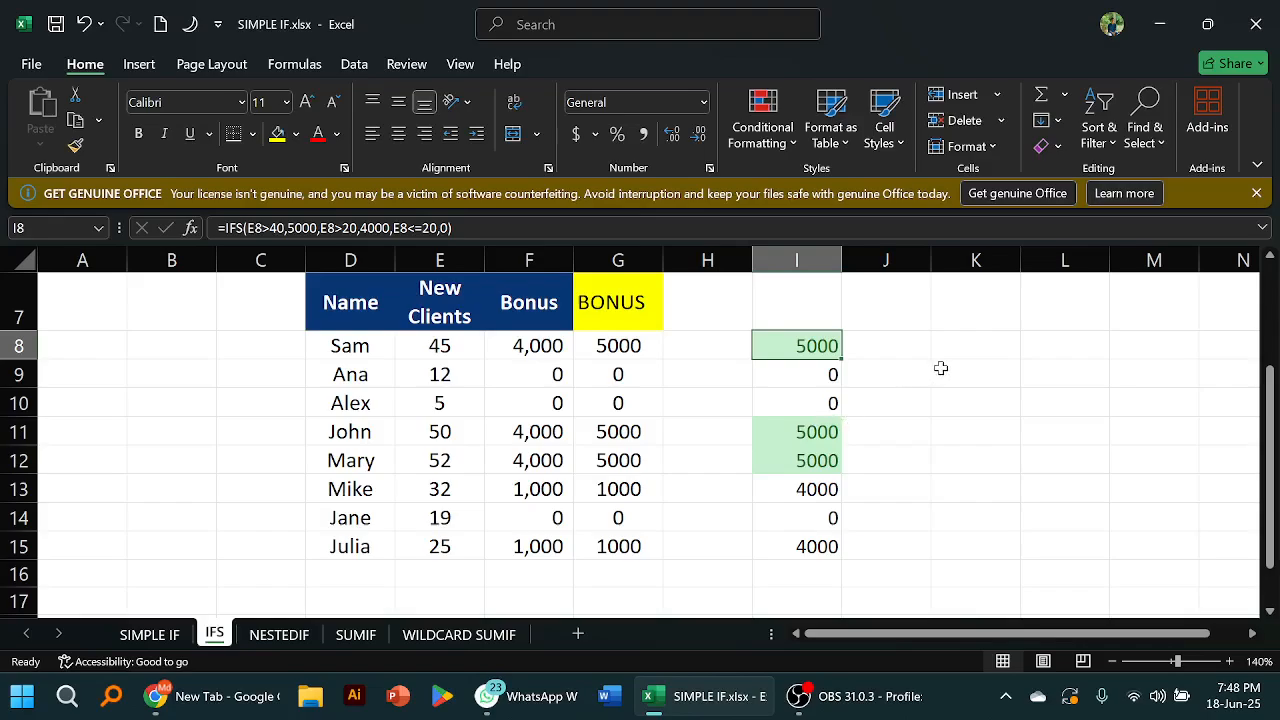
pyautogui.click(961, 343)
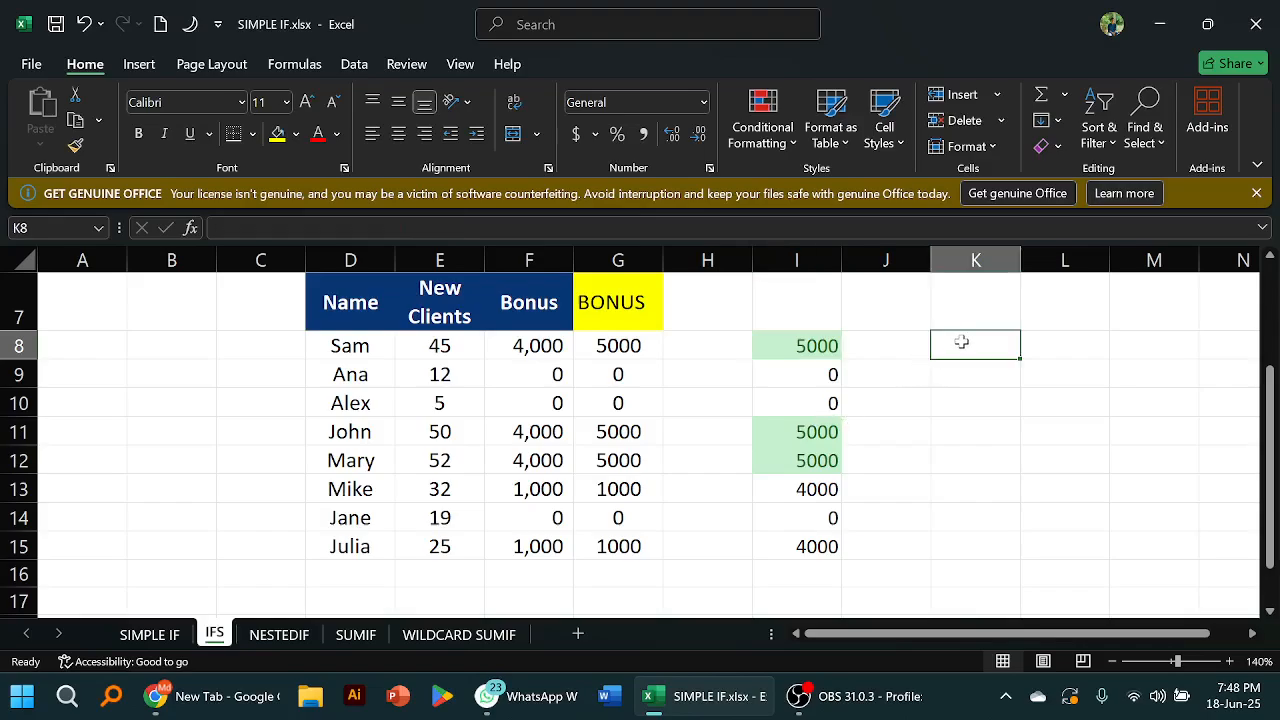
pyautogui.press('Return')
pyautogui.write('=')
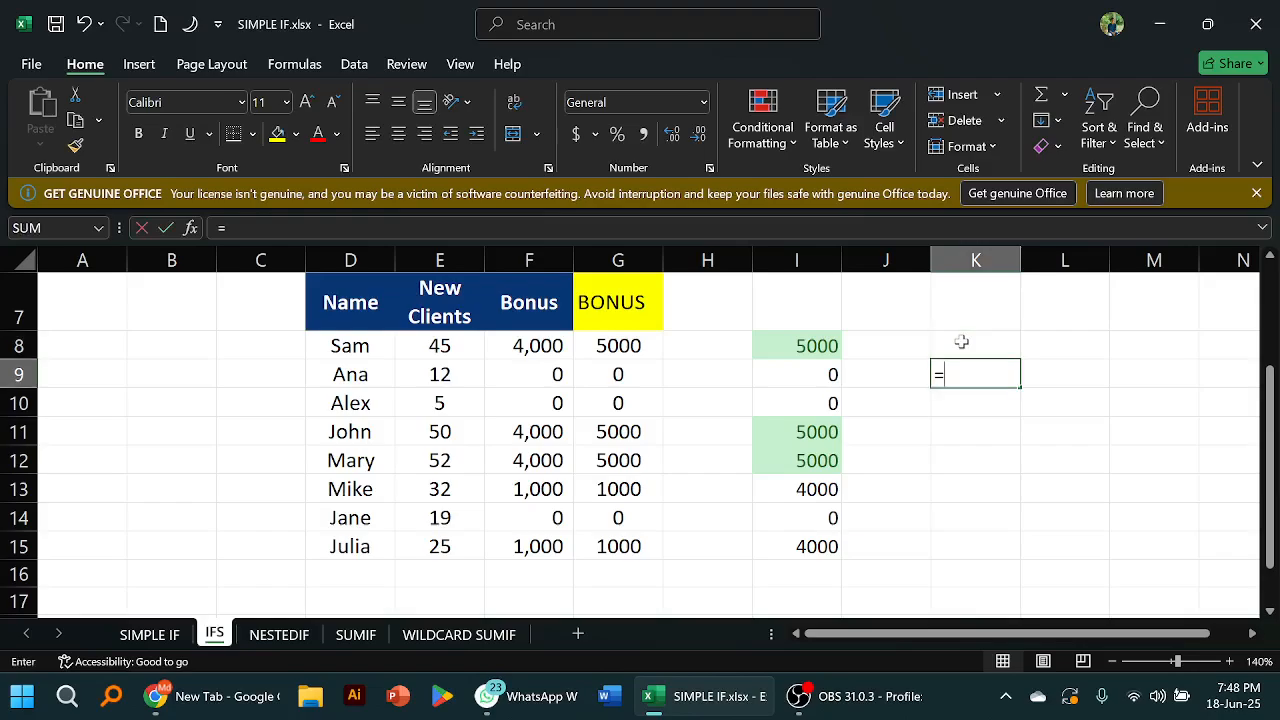
pyautogui.press('BackSpace')
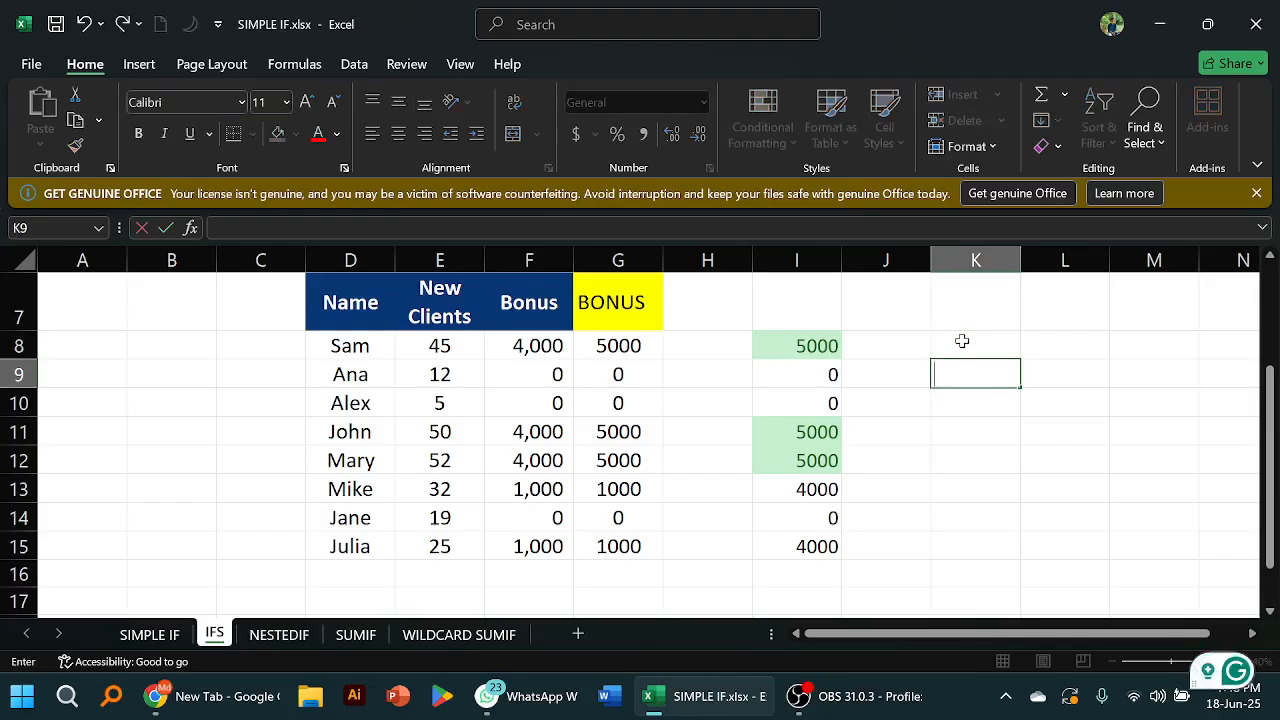
pyautogui.click(961, 343)
pyautogui.write('=')
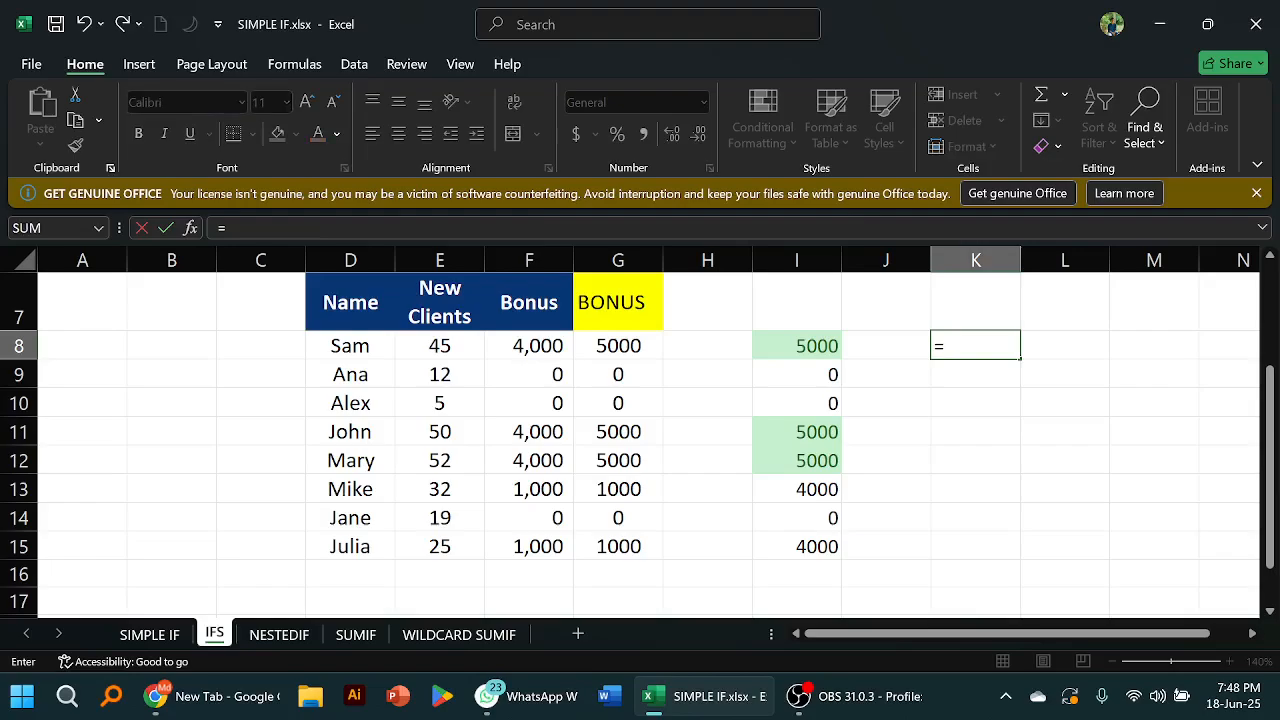
pyautogui.write('IFS')
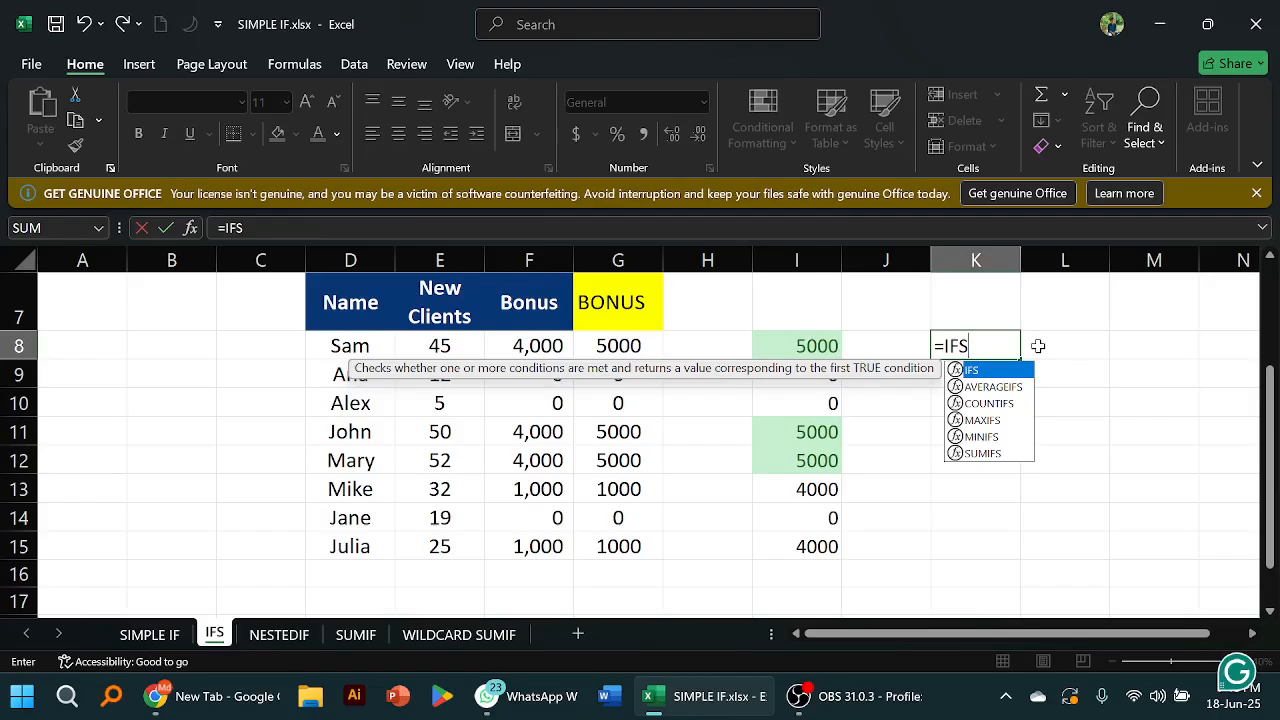
pyautogui.write('(')
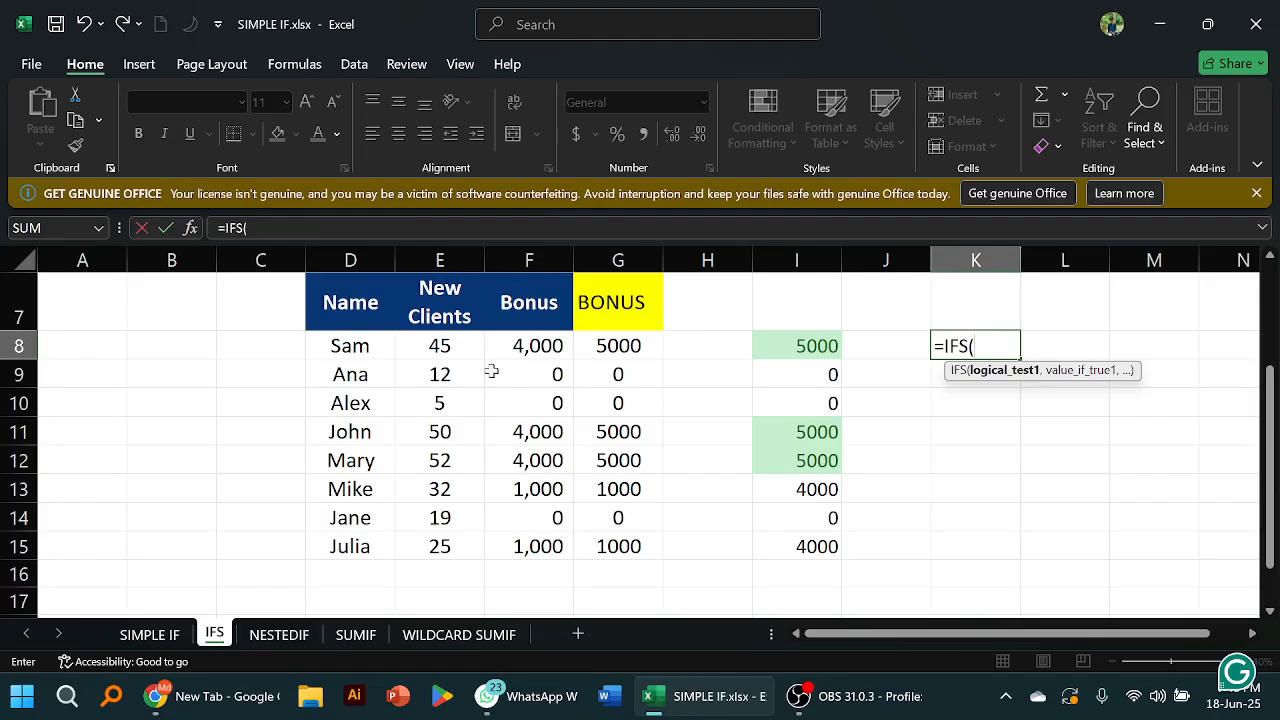
# Enter E8>40 as the first logical test of the K8 formula, with 5000 as its value if true
pyautogui.click(441, 345)
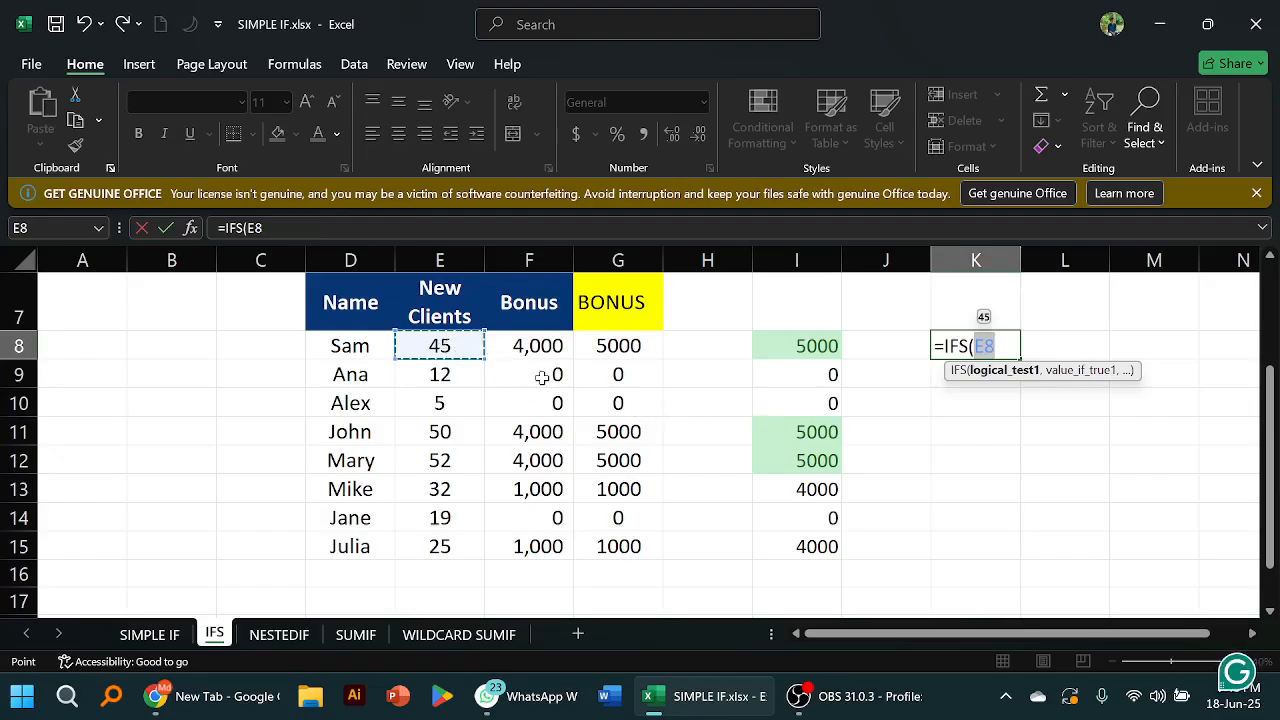
pyautogui.click(466, 360)
pyautogui.write('.')
pyautogui.press('BackSpace')
pyautogui.write('>')
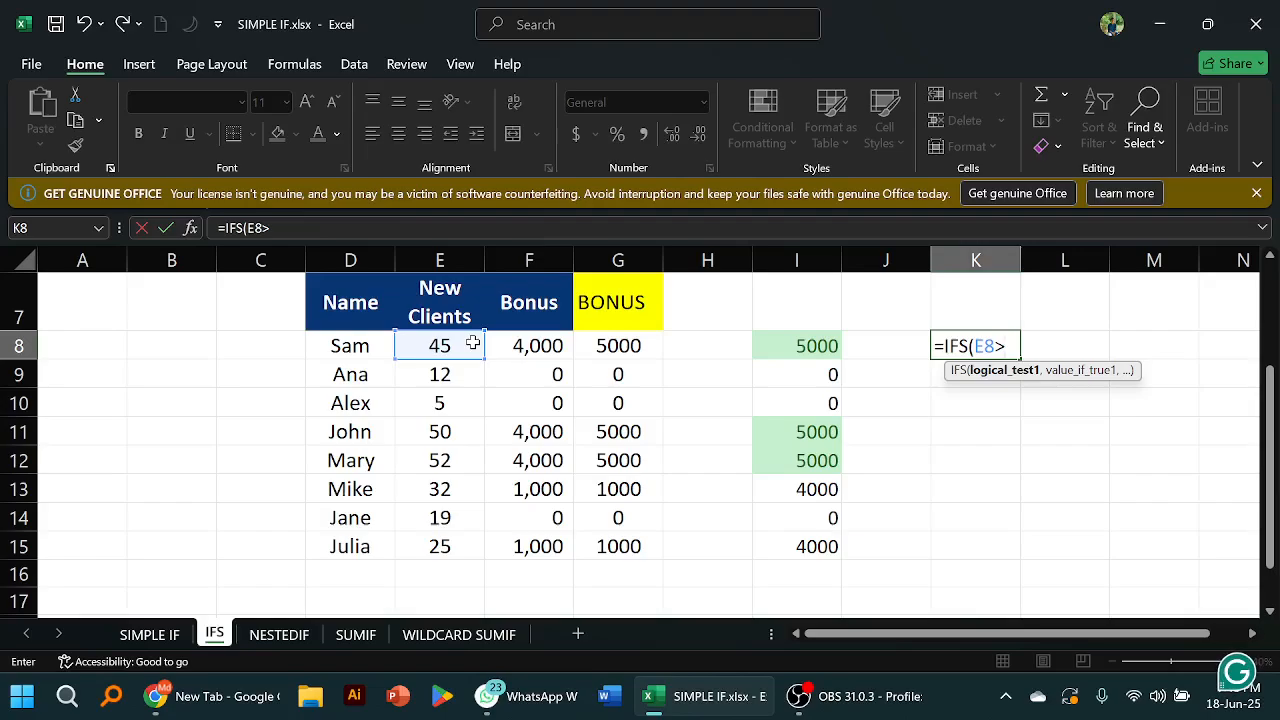
pyautogui.write('40,')
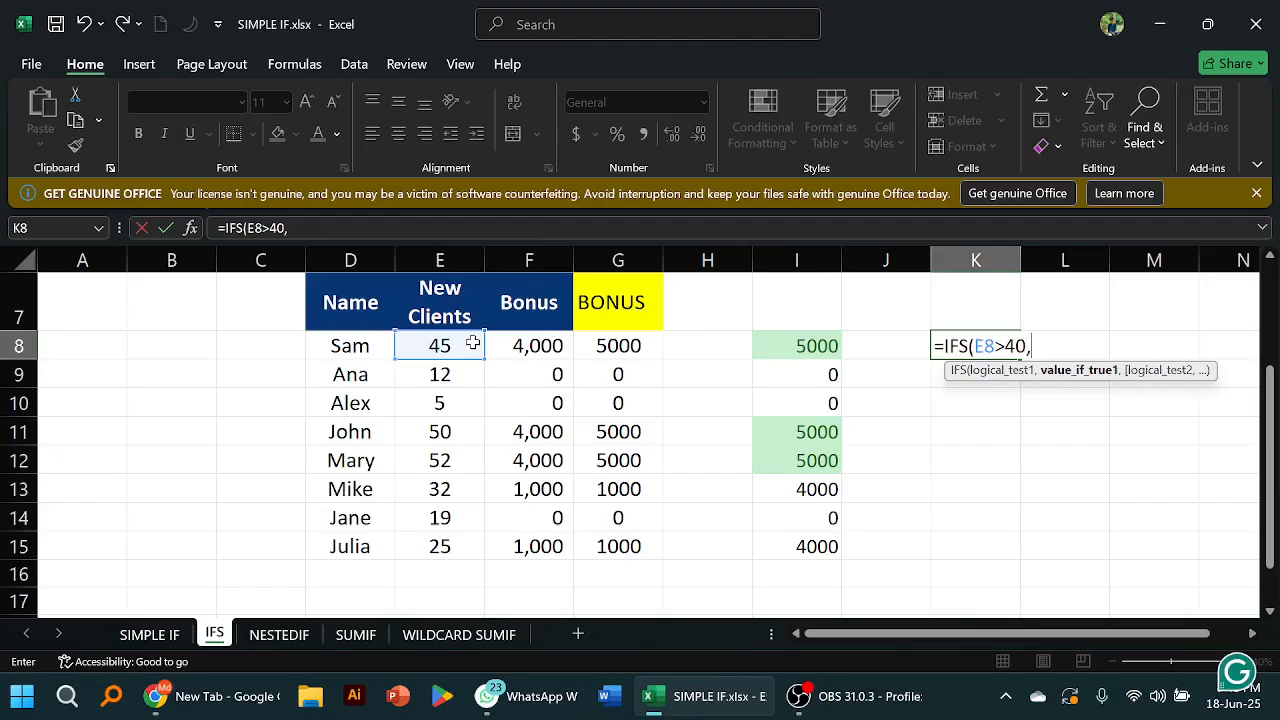
pyautogui.write('500')
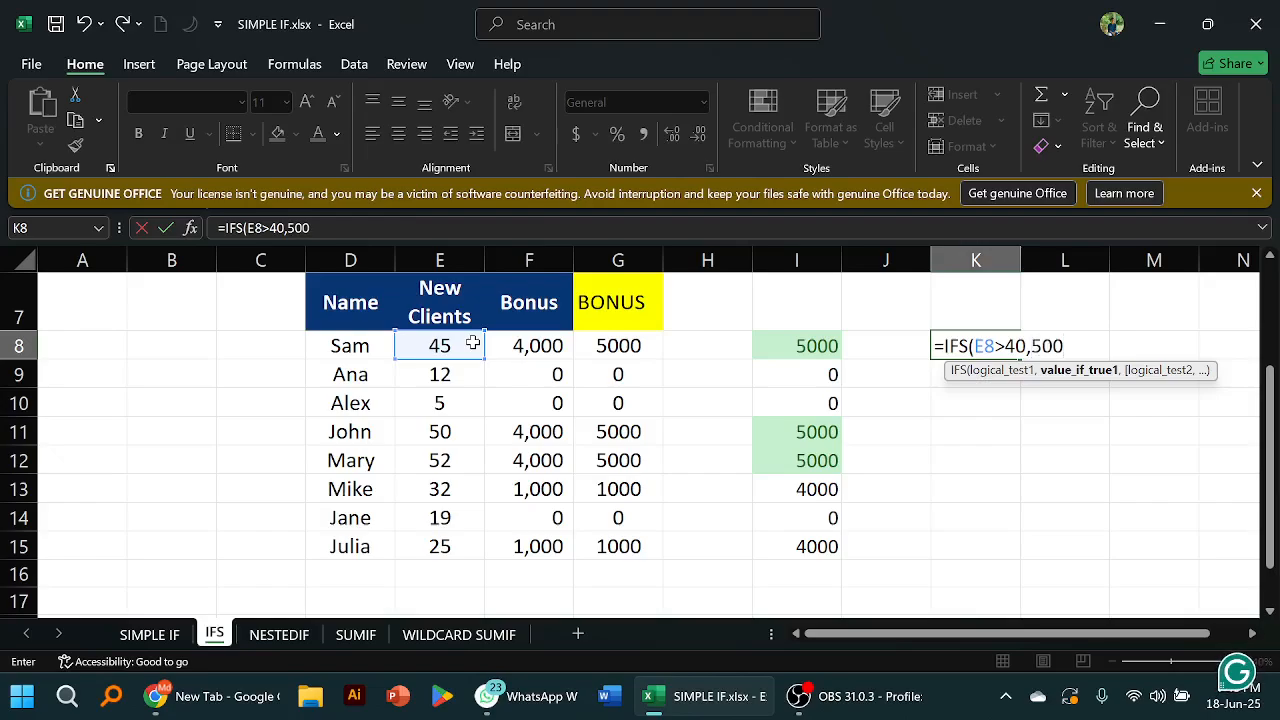
pyautogui.write(',')
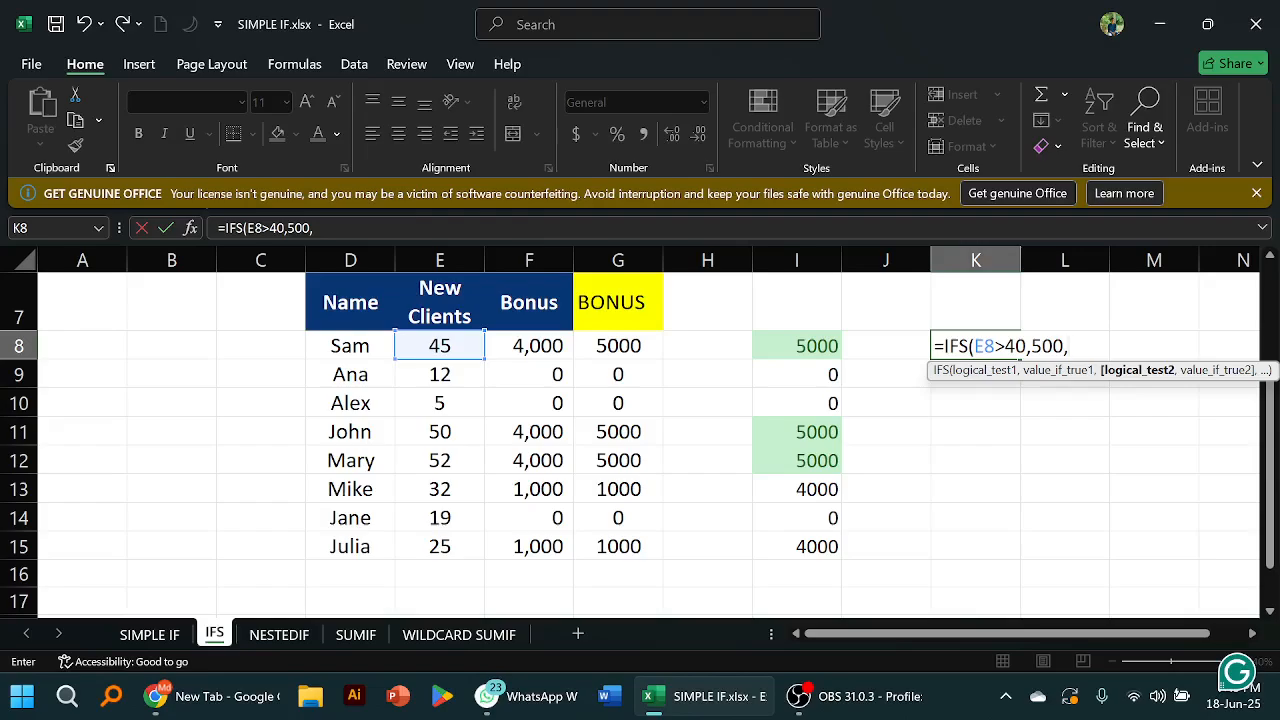
pyautogui.press('BackSpace')
pyautogui.press('BackSpace')
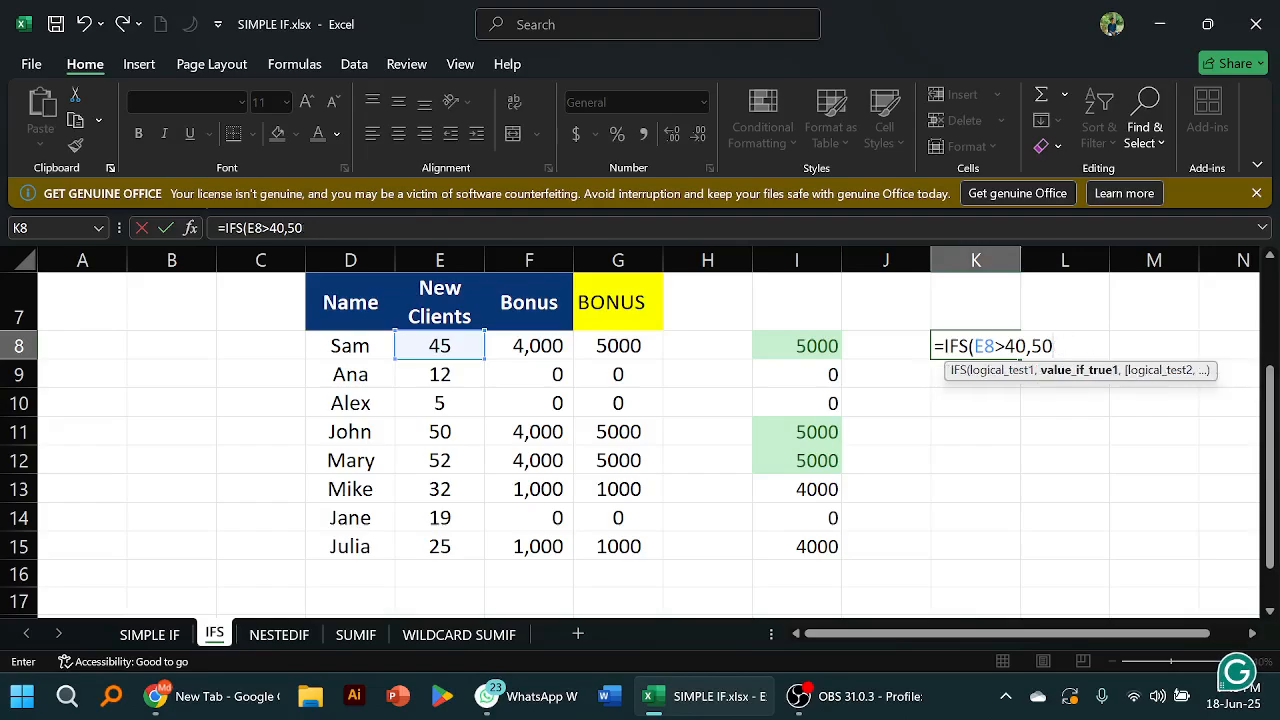
pyautogui.write('00,')
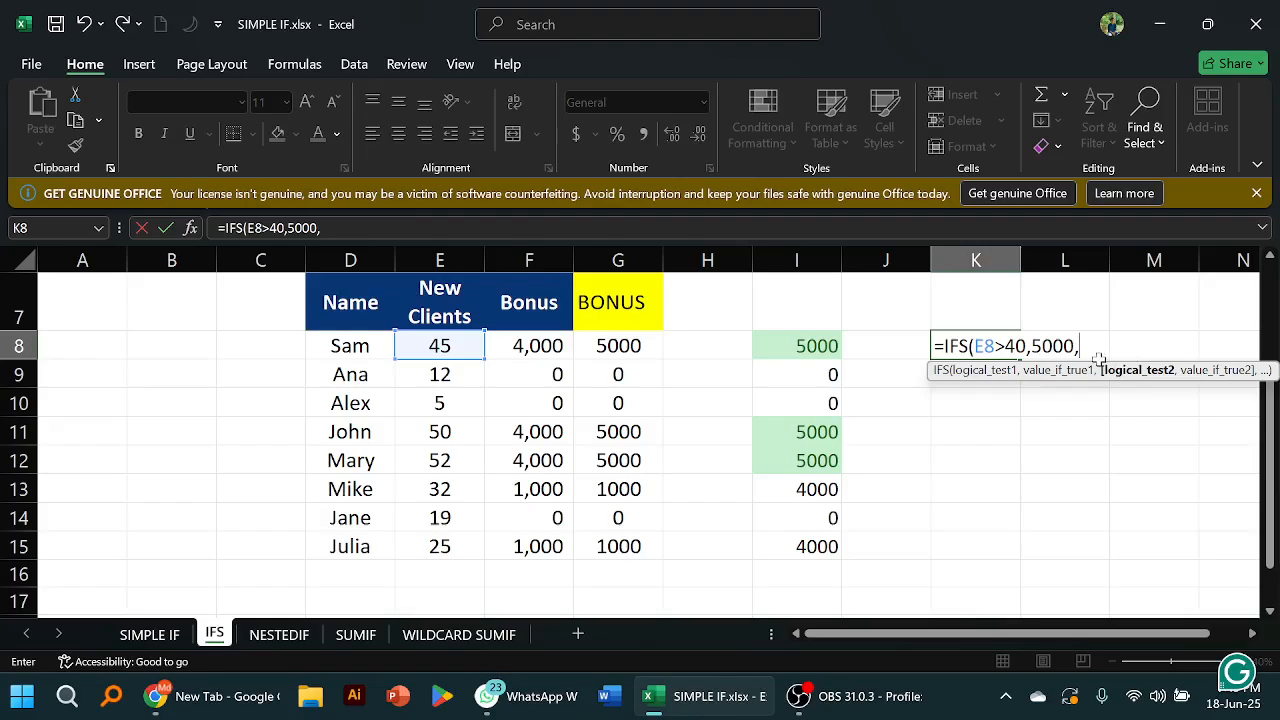
# Add E8>20 to the K8 formula as another logical test, with 4000 as its value if true
pyautogui.click(453, 349)
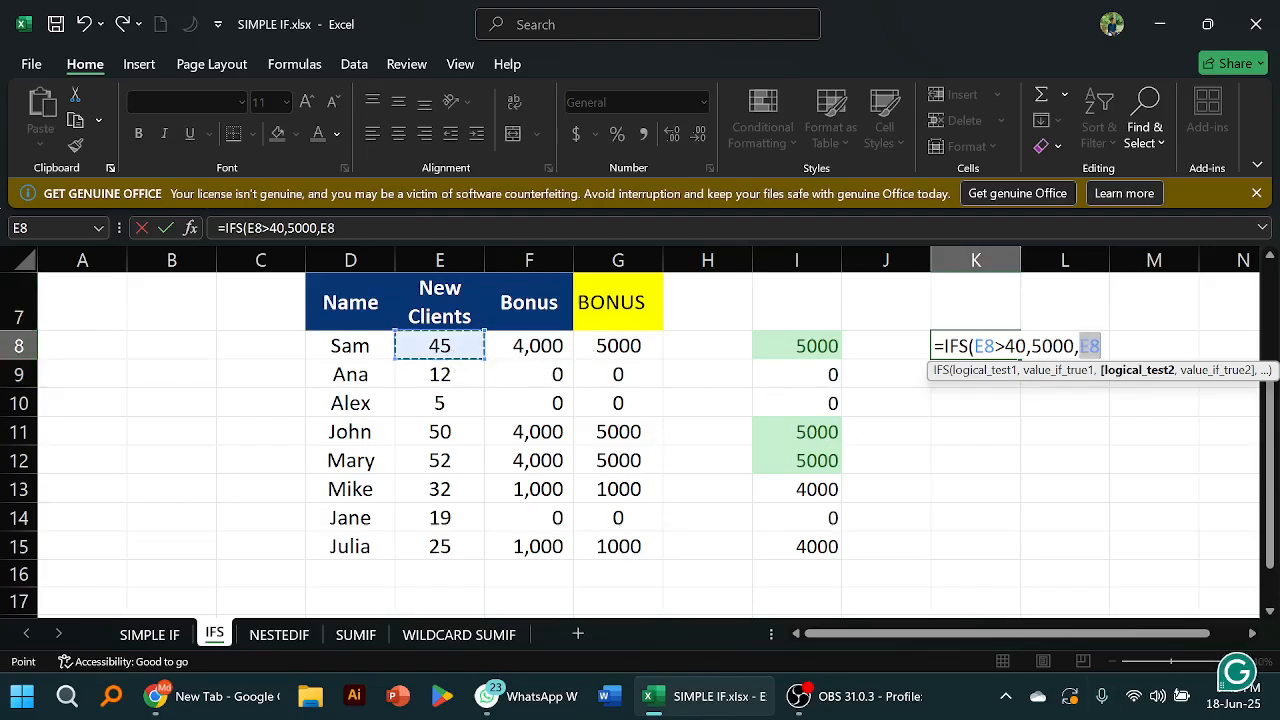
pyautogui.write('>')
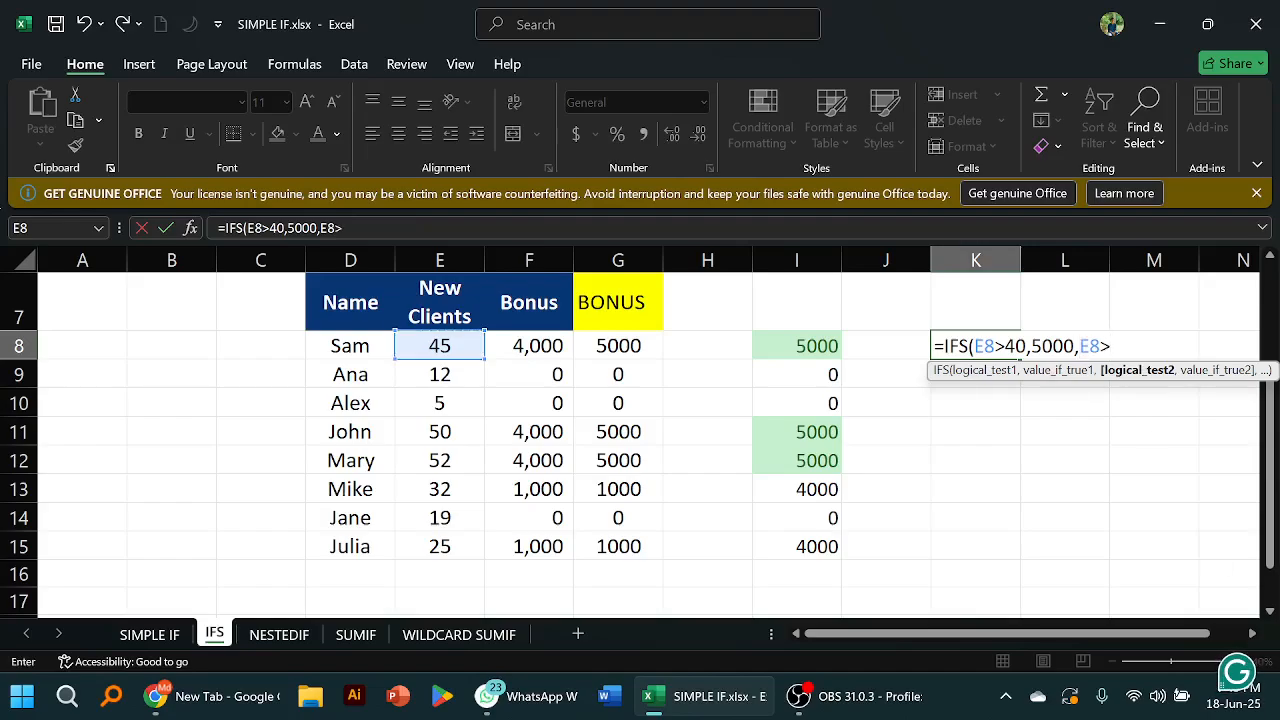
pyautogui.write('20')
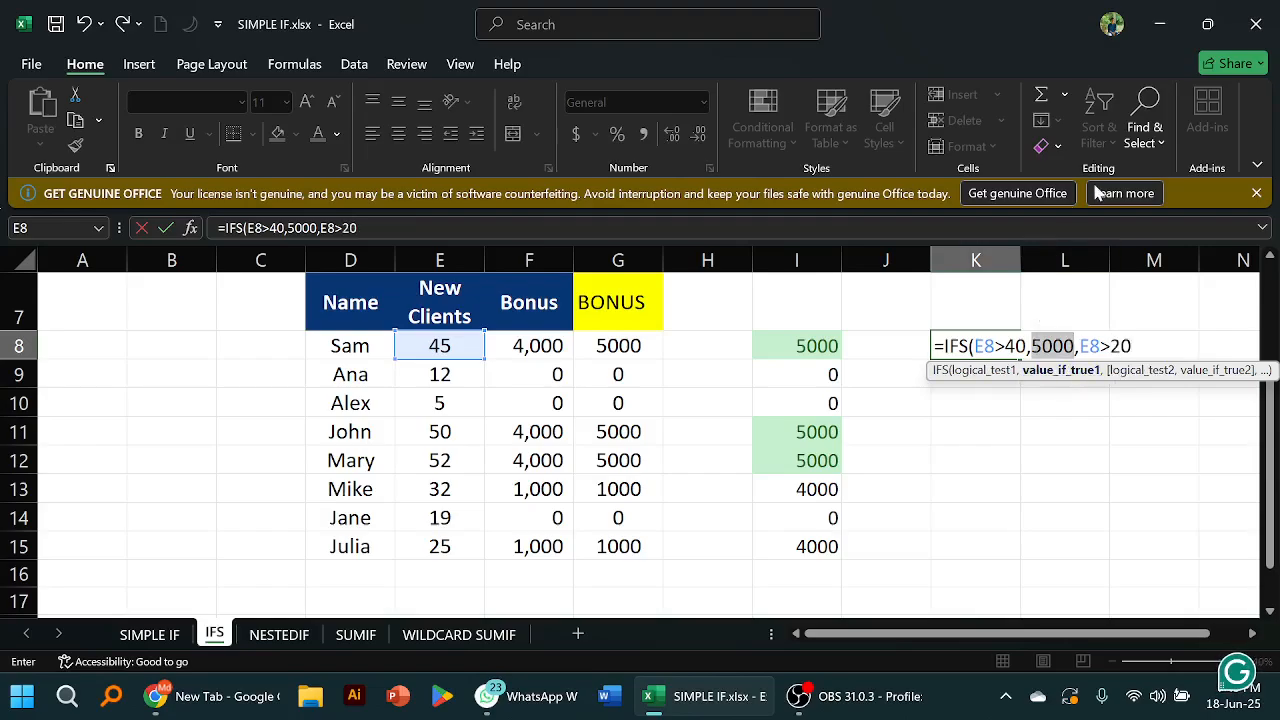
pyautogui.write(',')
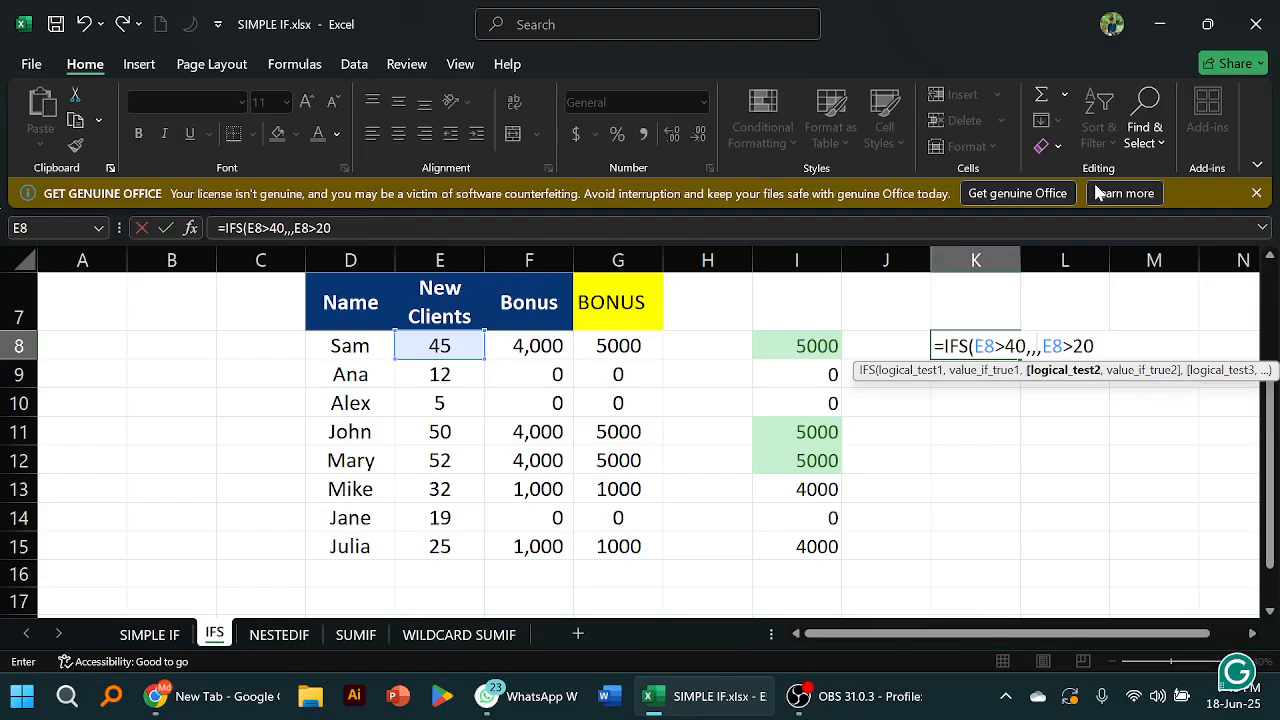
pyautogui.press('BackSpace')
pyautogui.press('BackSpace')
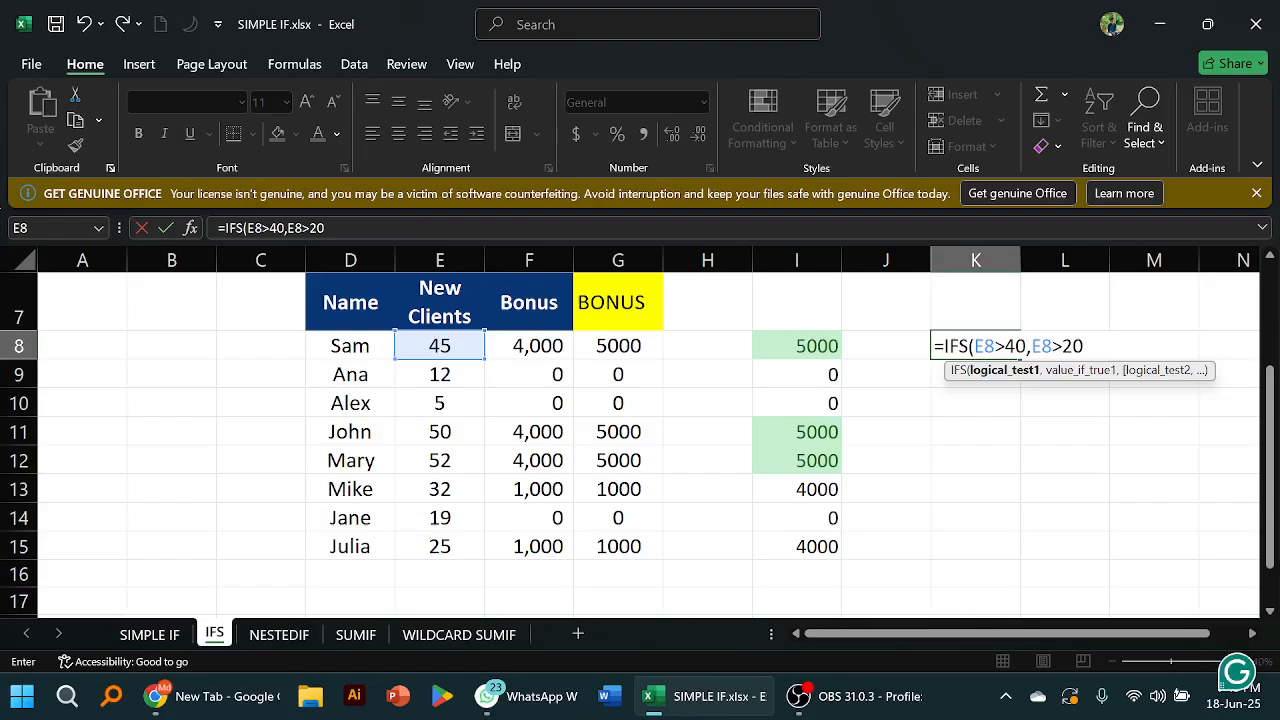
pyautogui.click(1084, 346)
pyautogui.write(',')
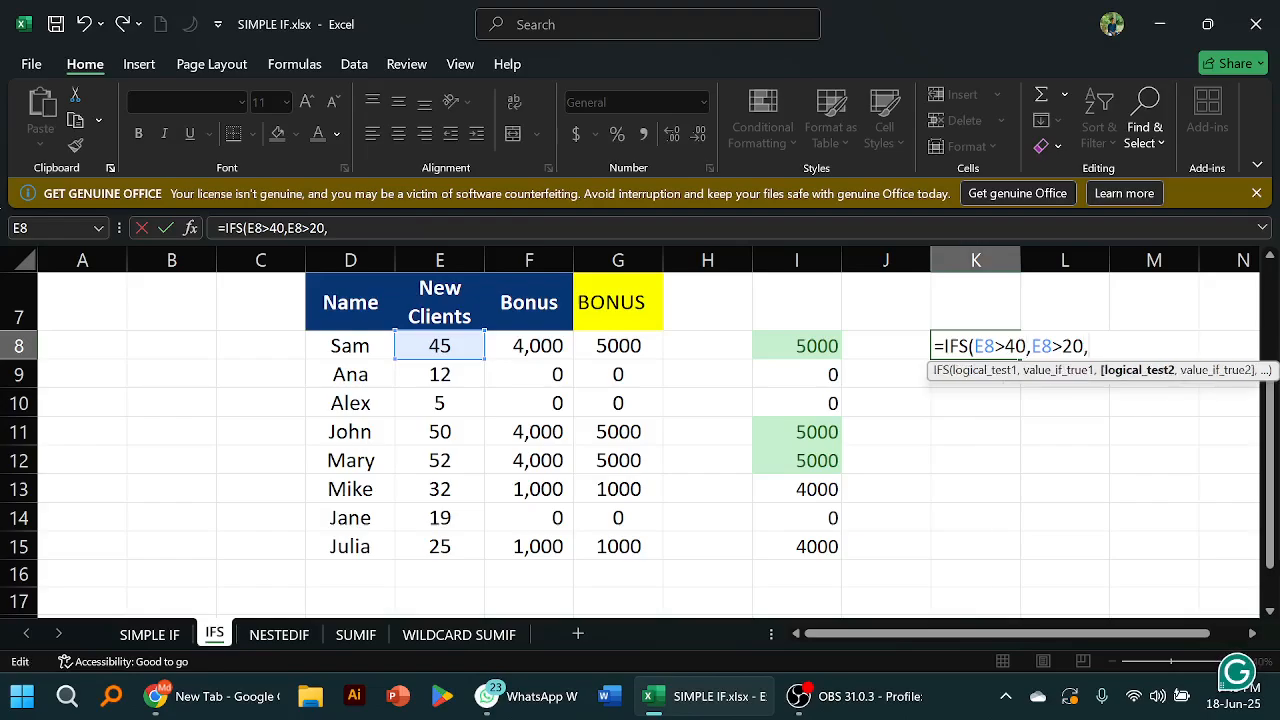
pyautogui.write('4000')
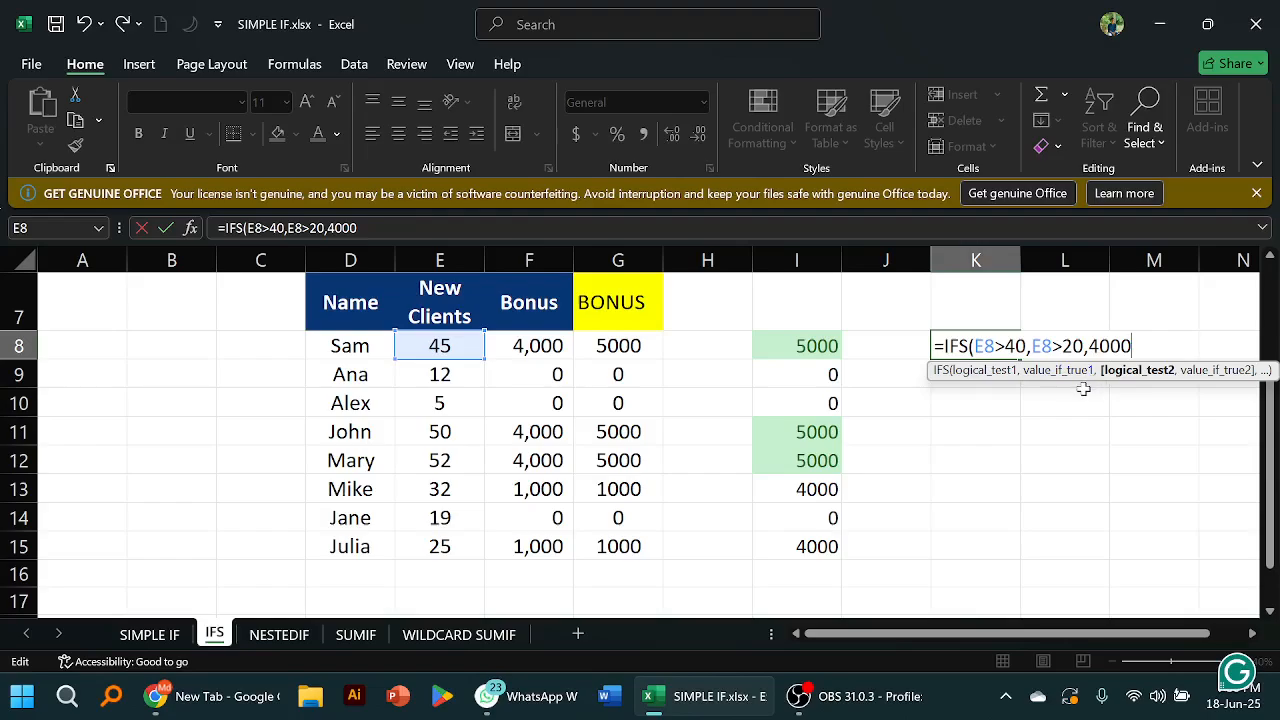
pyautogui.write(',')
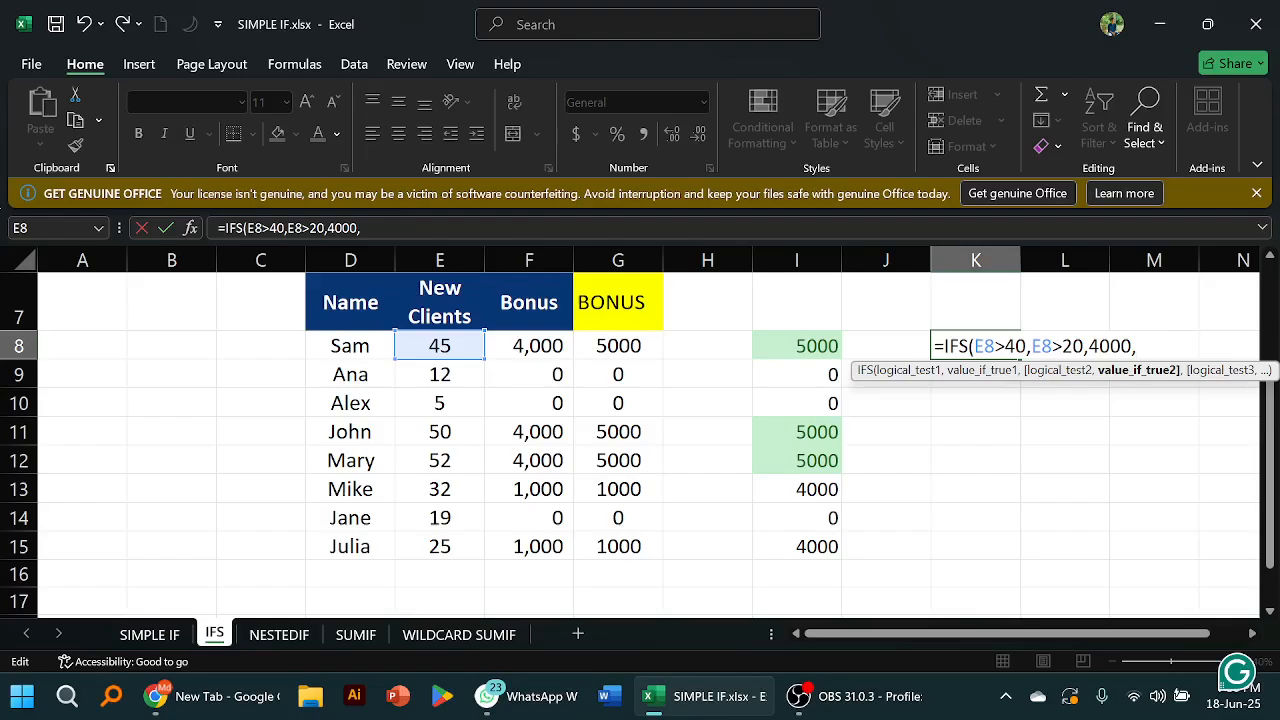
# Insert the missing value 5000 between the E8>40 and E8>20 tests in the K8 formula
pyautogui.tripleClick(1016, 346)
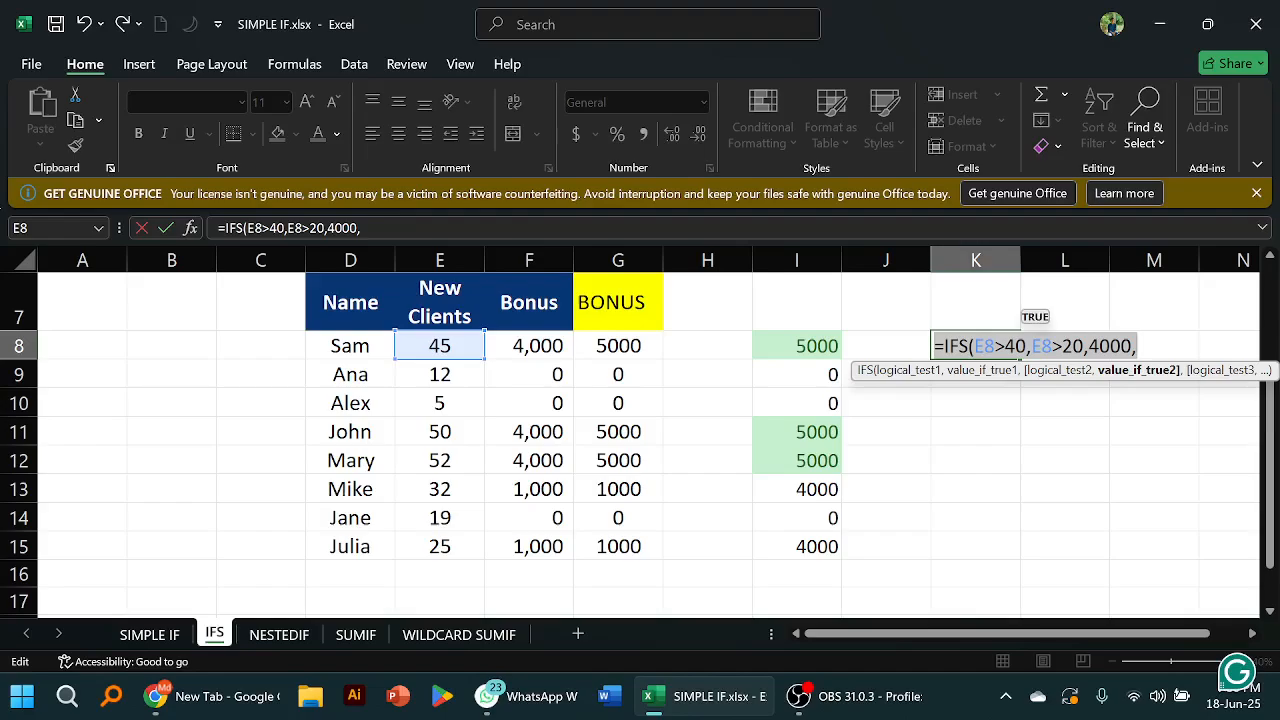
pyautogui.click(1137, 346)
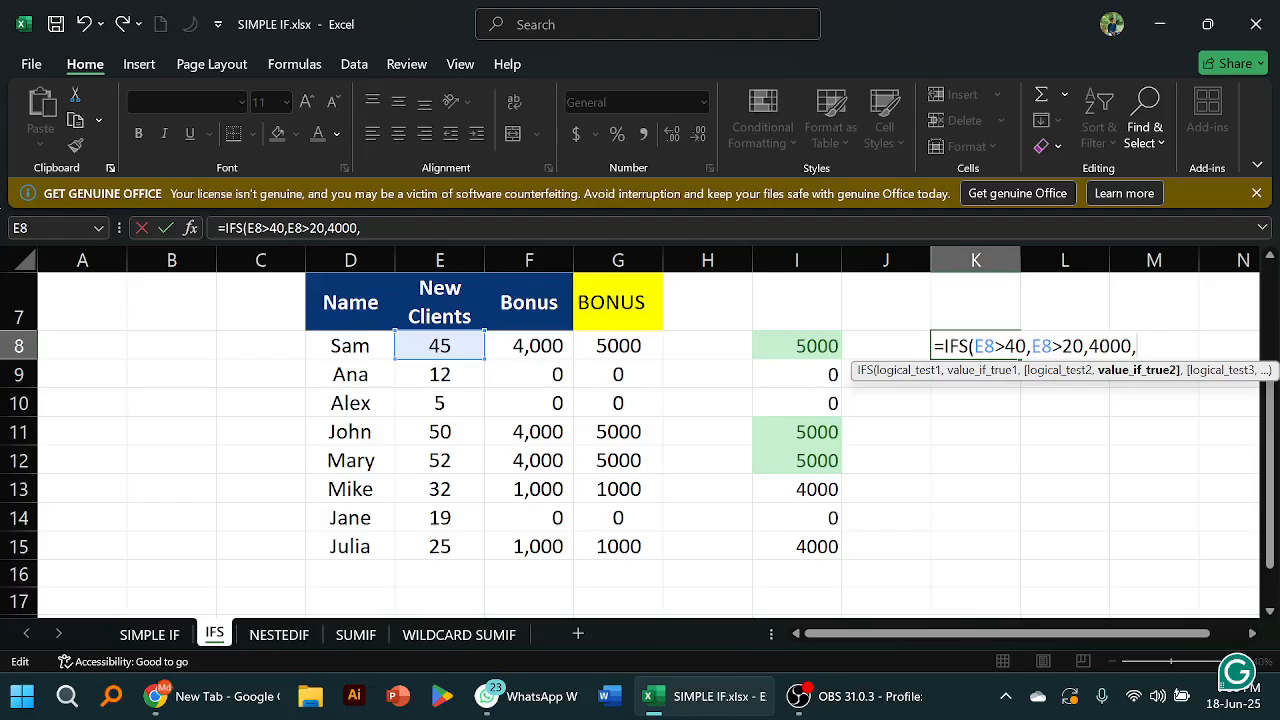
pyautogui.click(1031, 346)
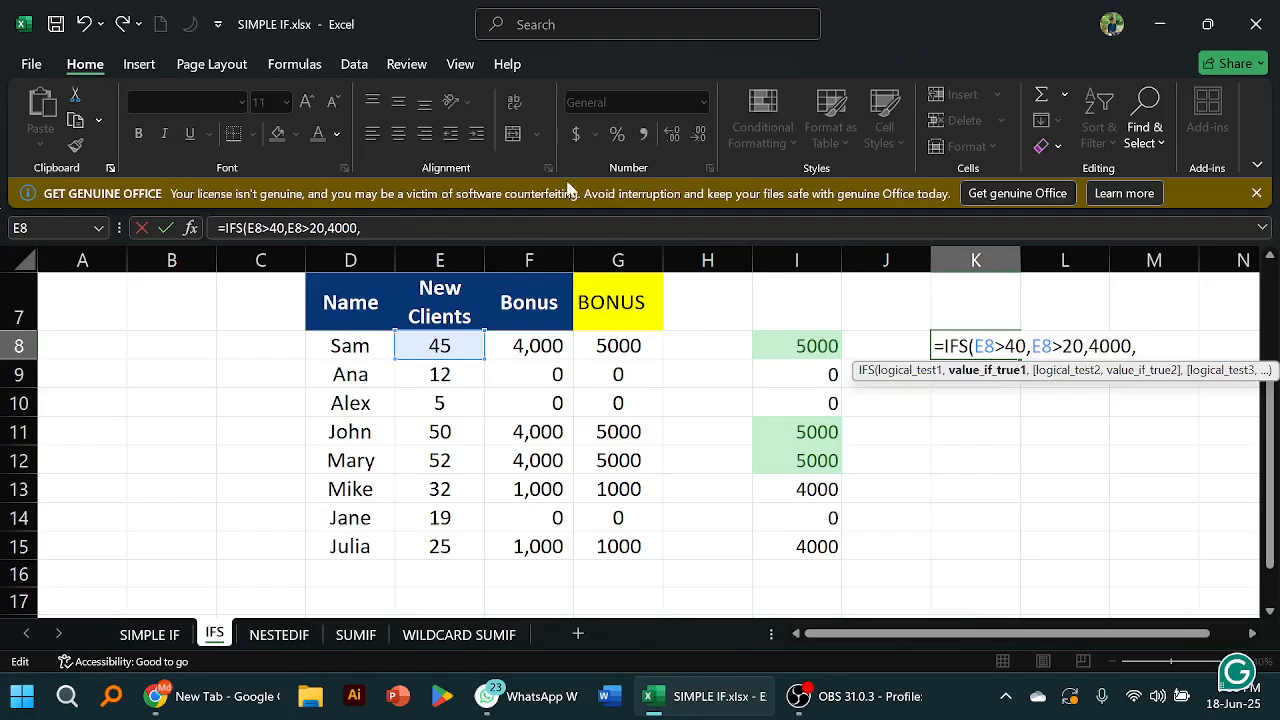
pyautogui.write('5000')
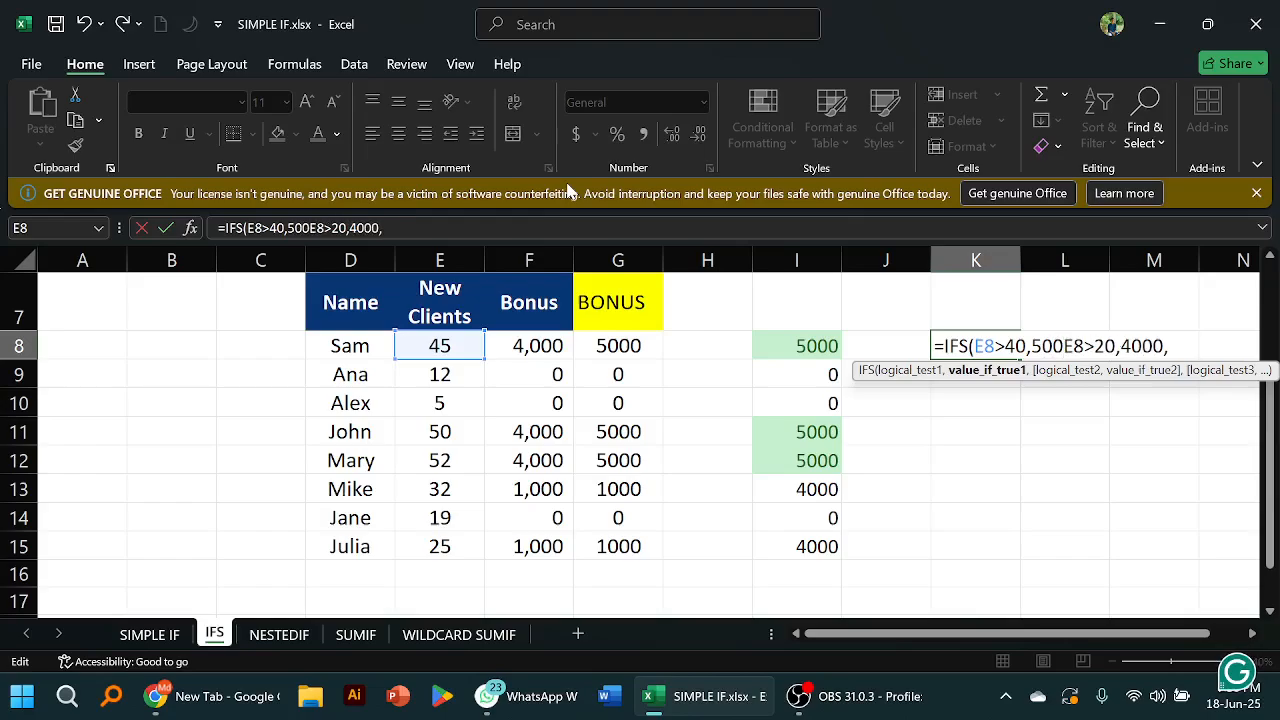
pyautogui.write(',')
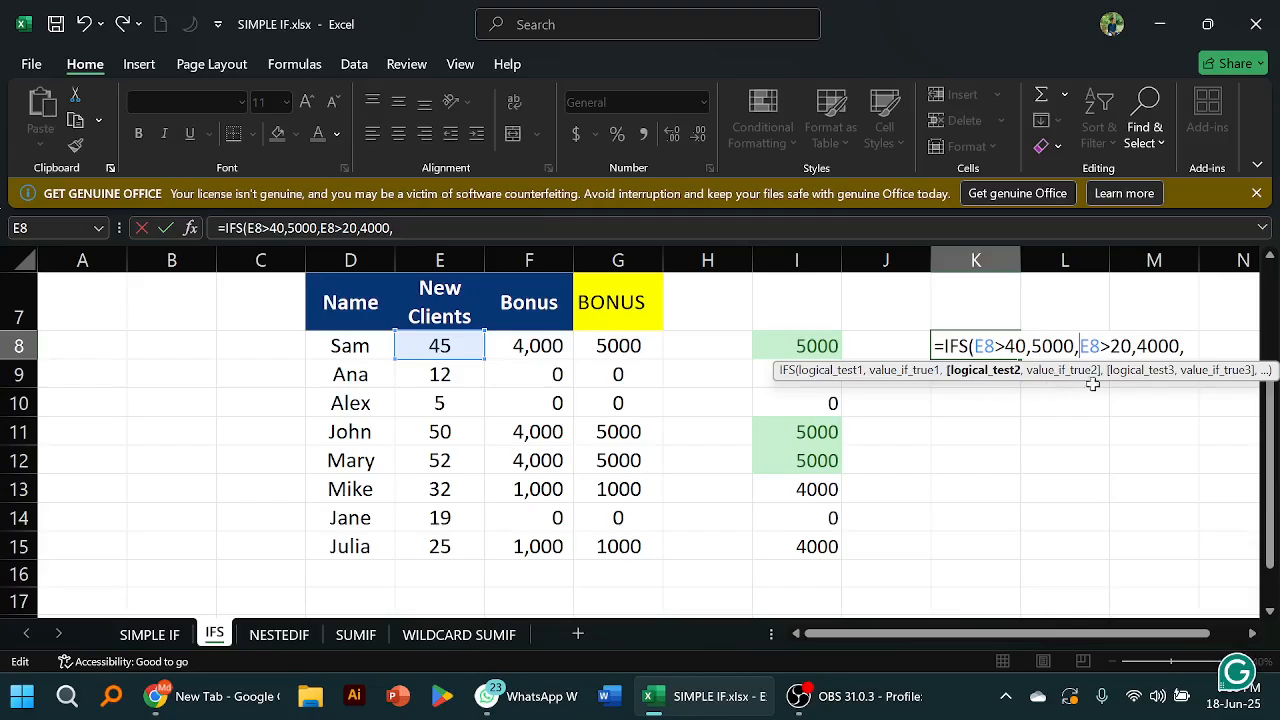
# Add E8<=20 as the third logical test at the end of the K8 IFS formula
pyautogui.click(1185, 346)
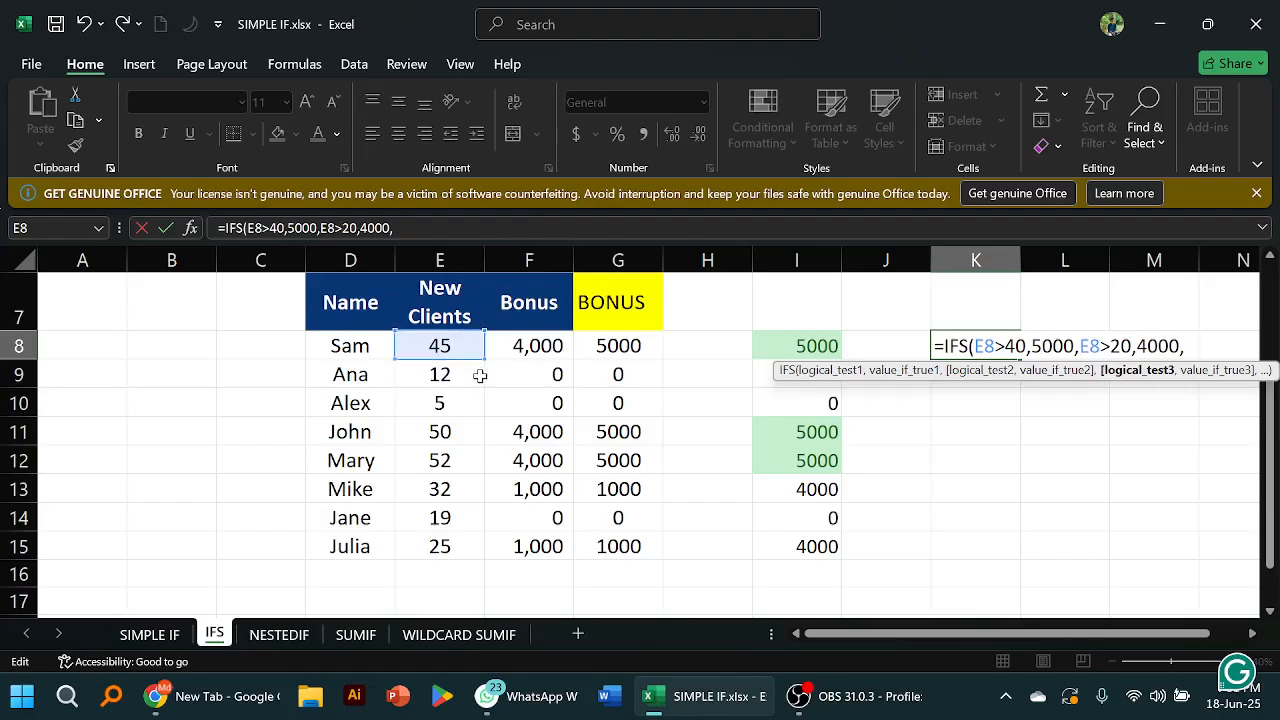
pyautogui.click(442, 346)
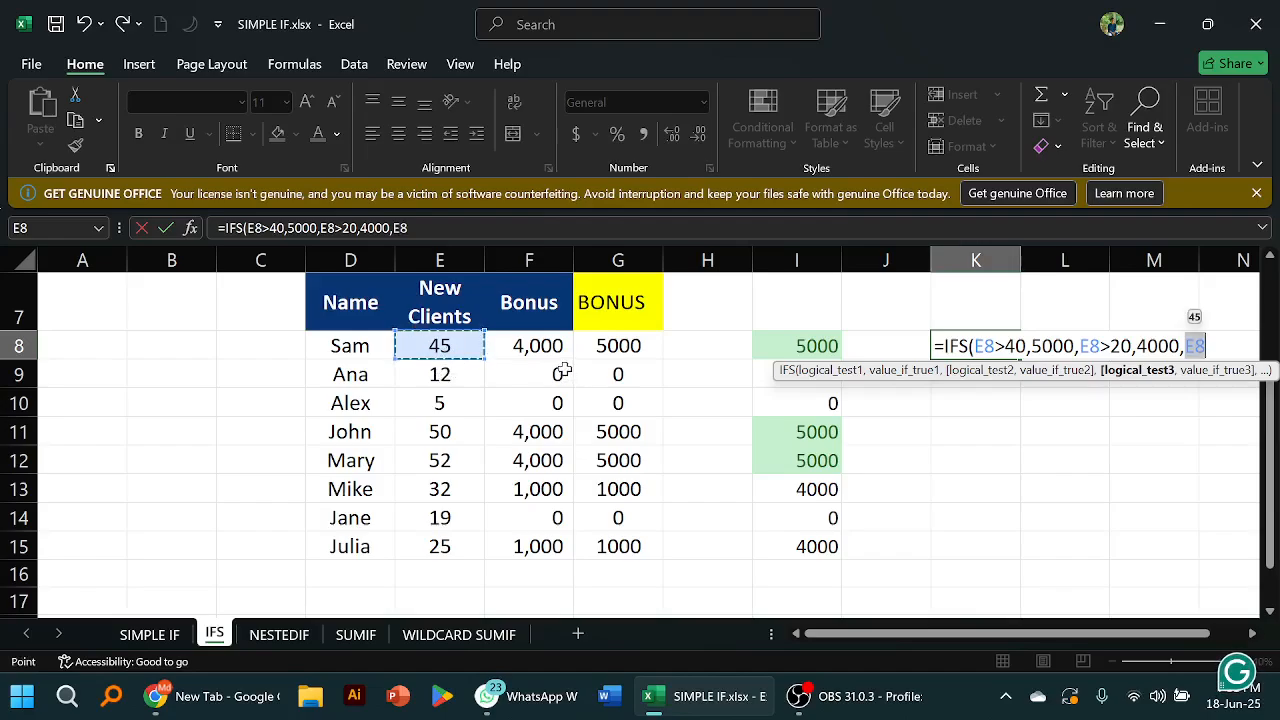
pyautogui.moveTo(1123, 377); pyautogui.dragTo(937, 385)
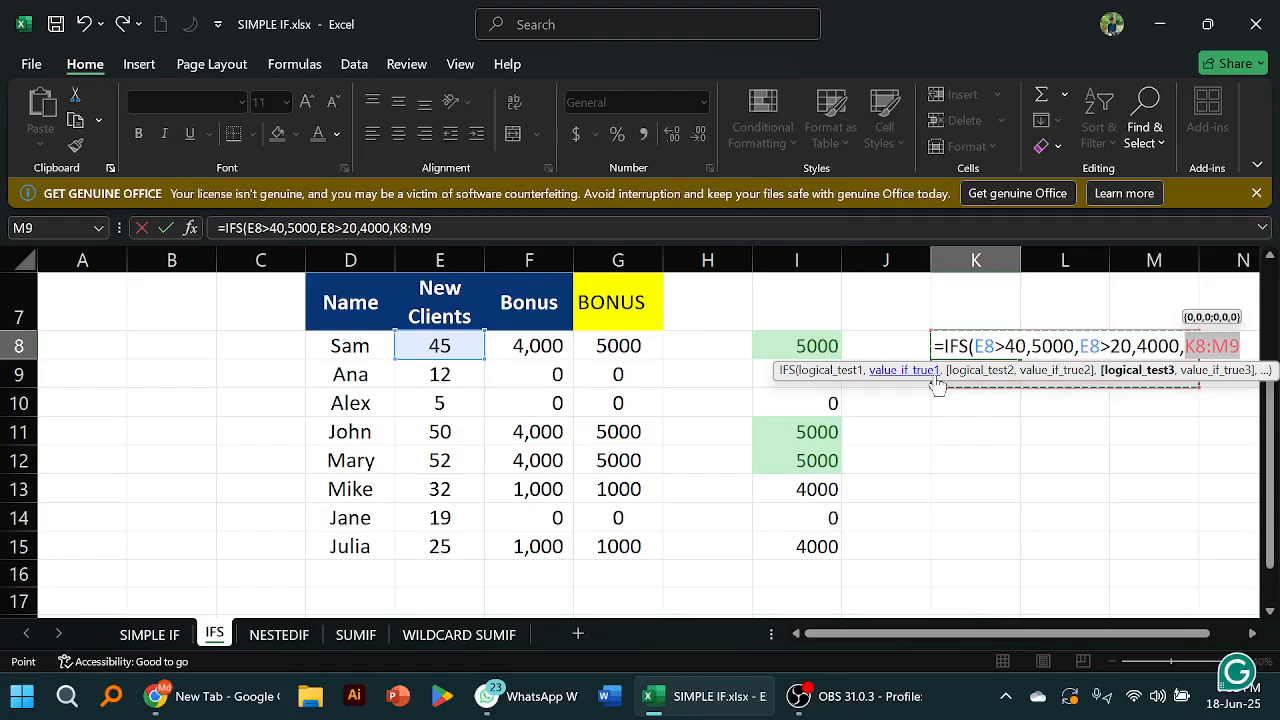
pyautogui.press('BackSpace')
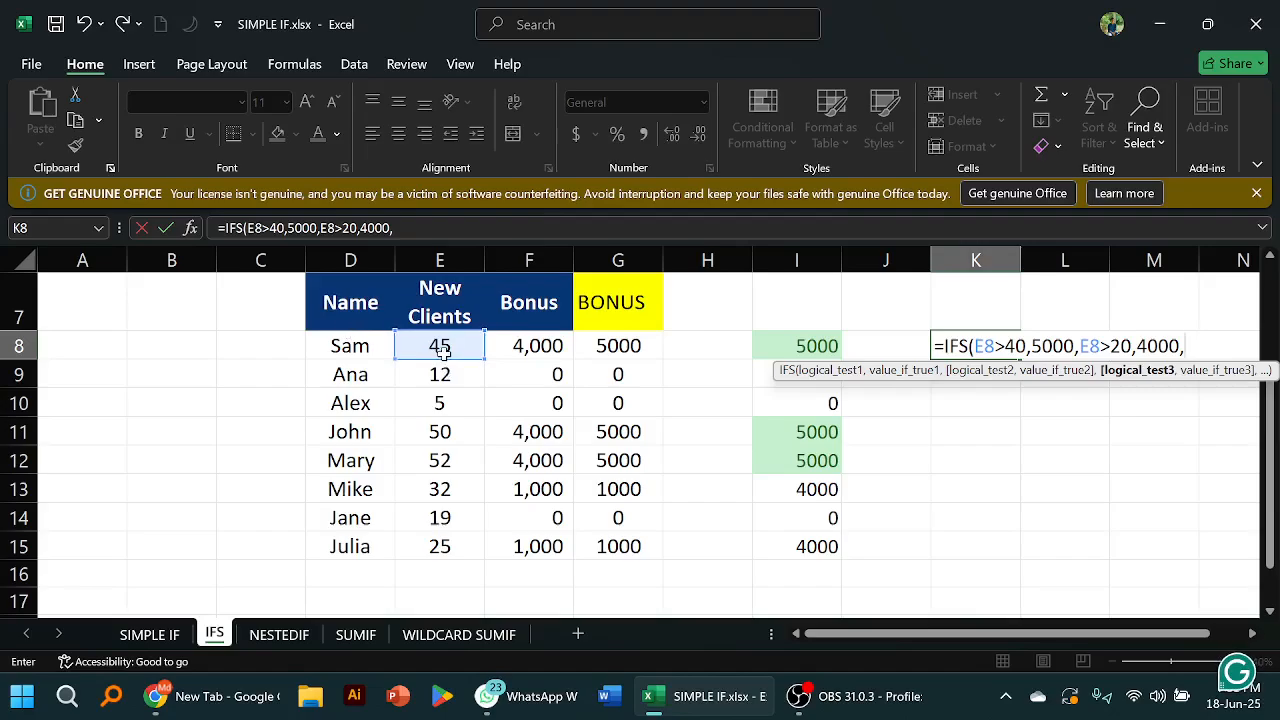
pyautogui.click(444, 350)
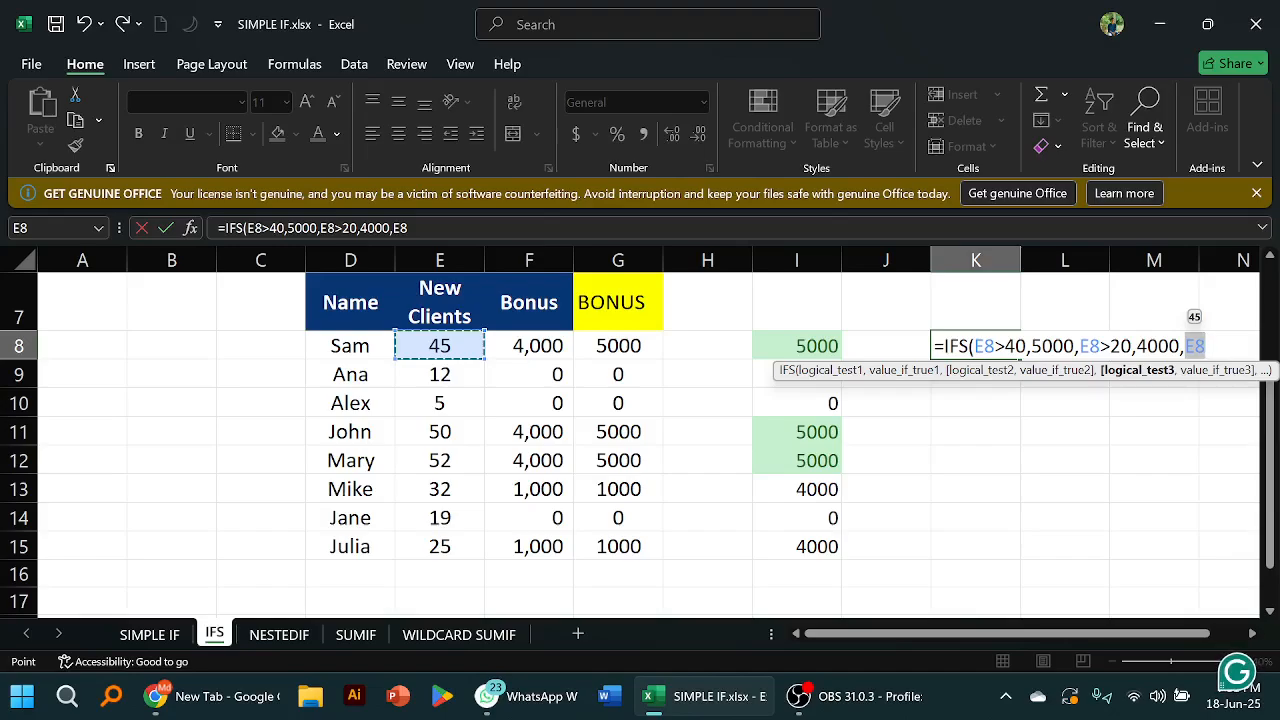
pyautogui.write(',')
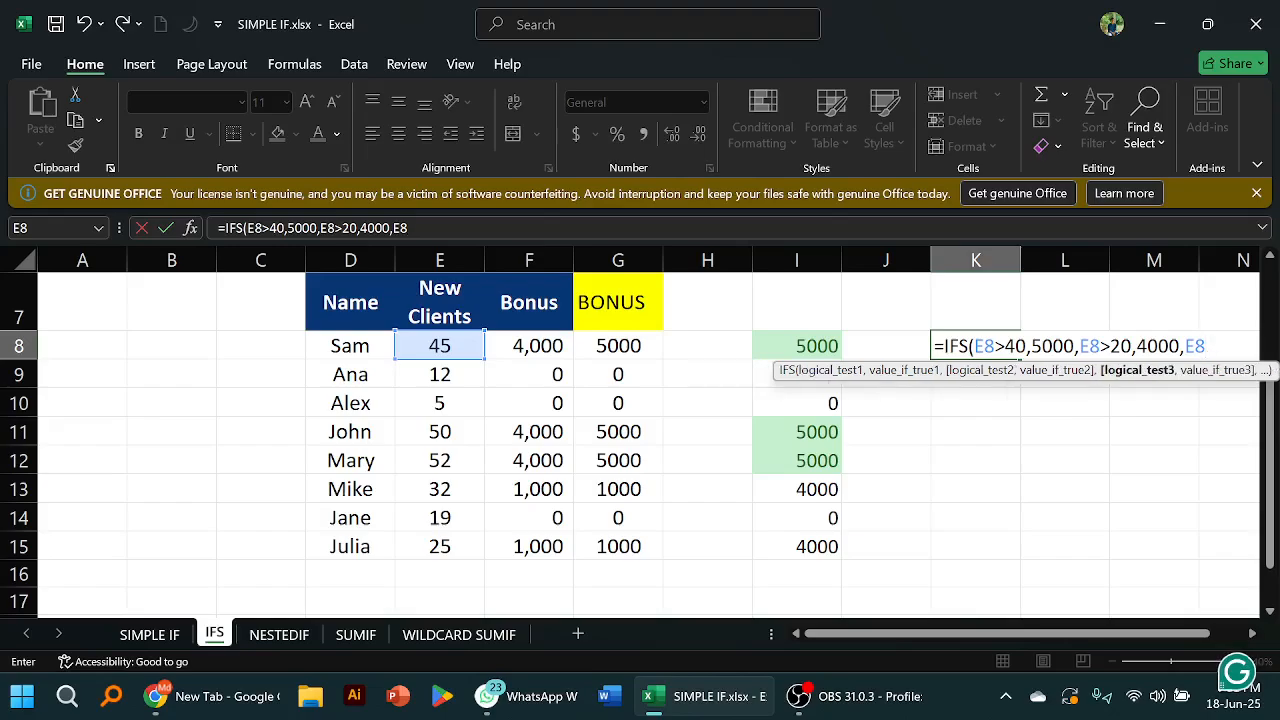
pyautogui.press('BackSpace')
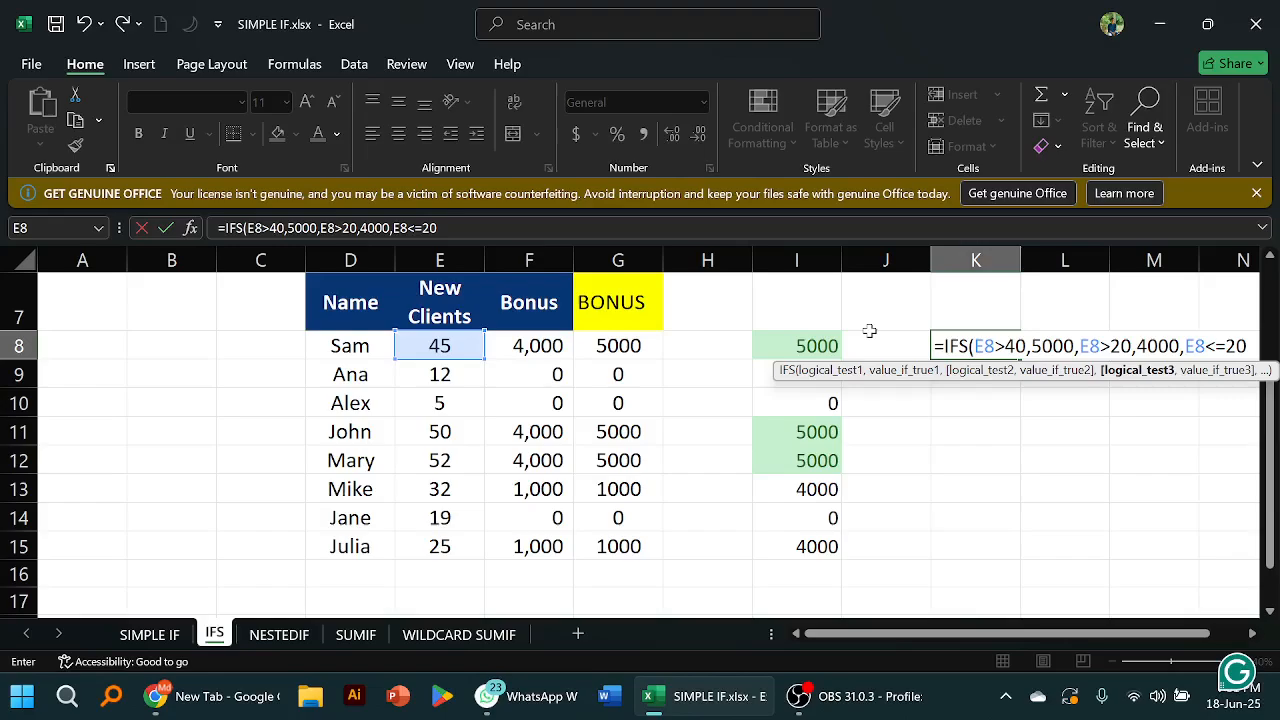
# Give the E8<=20 test 0 as its value if true and complete the formula in K8
pyautogui.write(',')
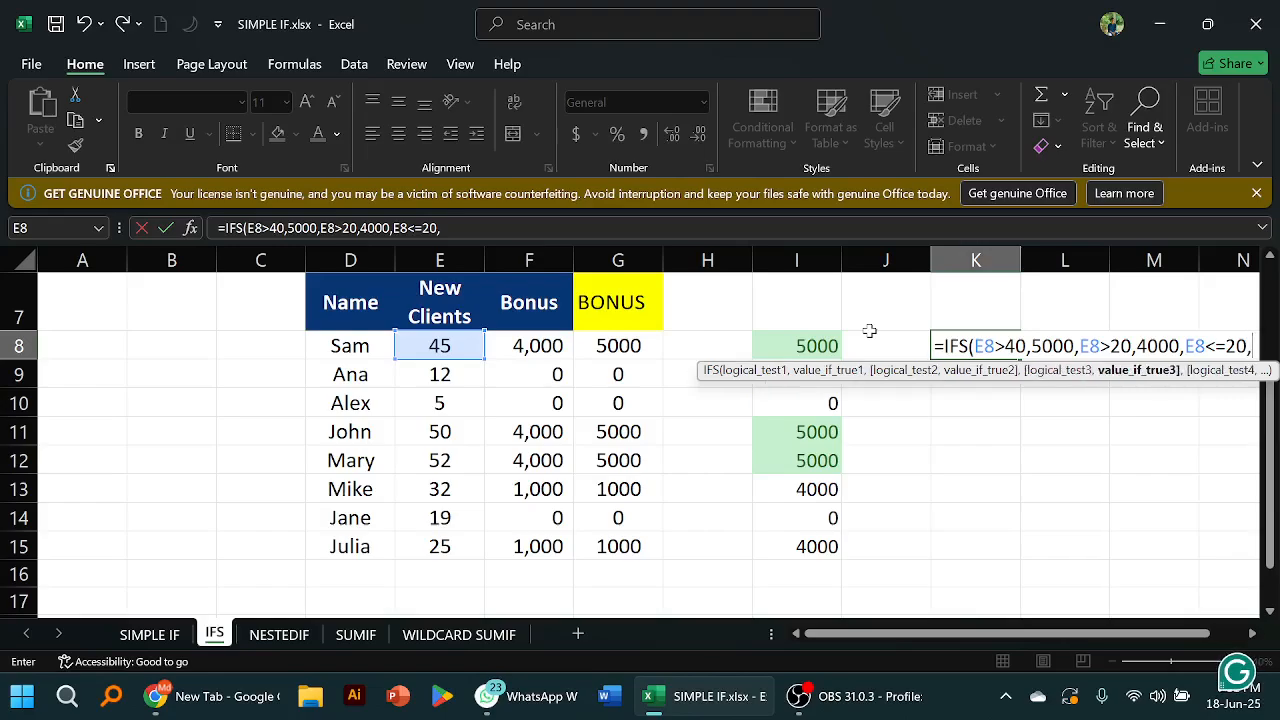
pyautogui.write('0')
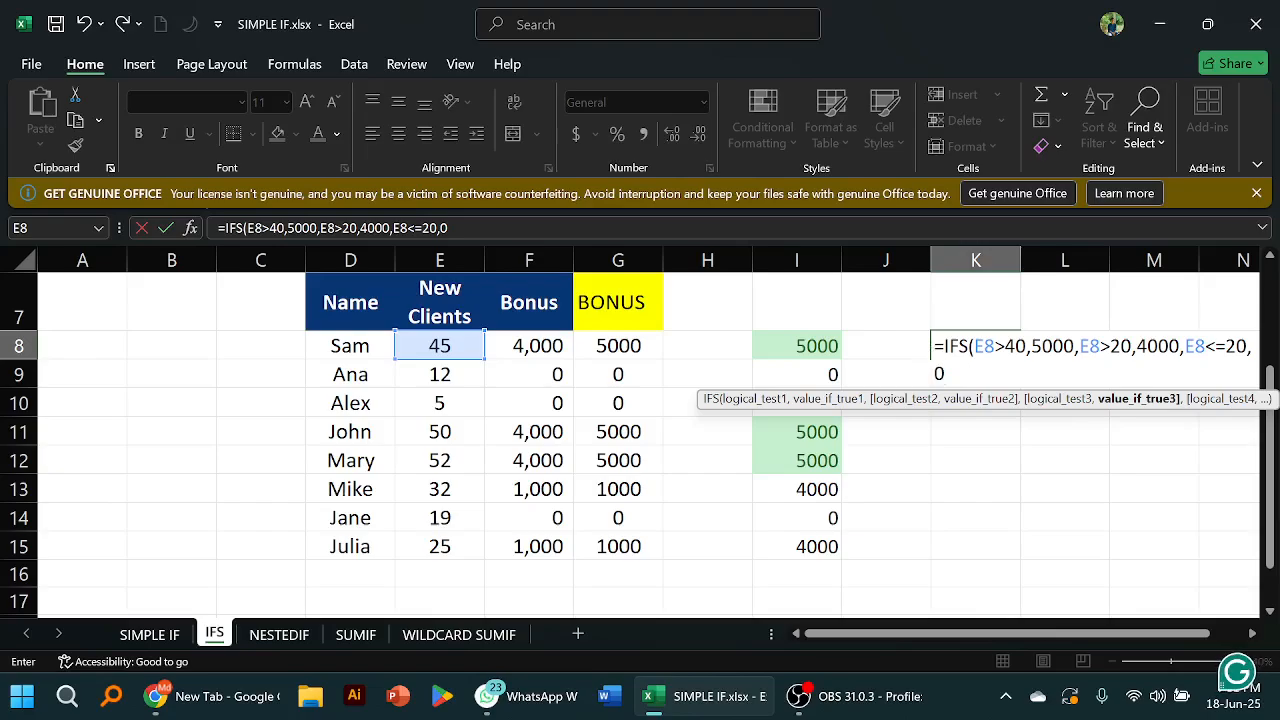
pyautogui.write(')')
pyautogui.press('Return')
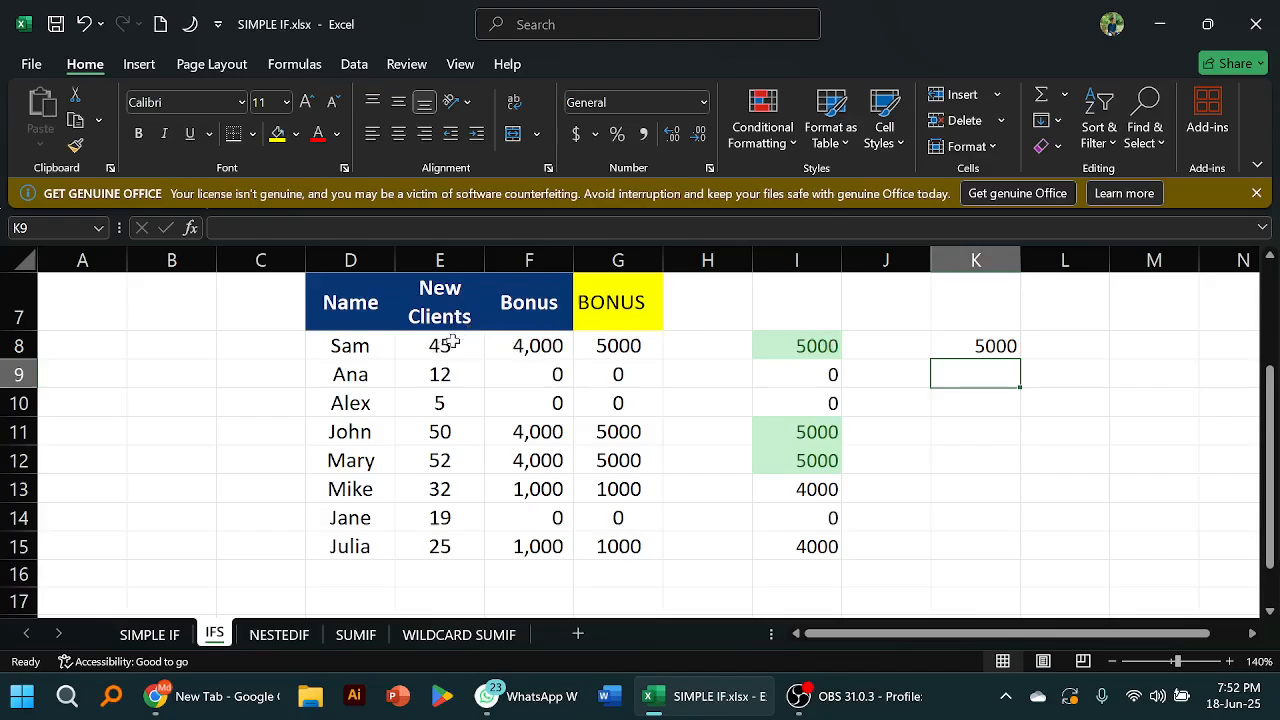
# Fill the IFS formula from K8 down through K15 for the remaining employees
pyautogui.click(1011, 346)
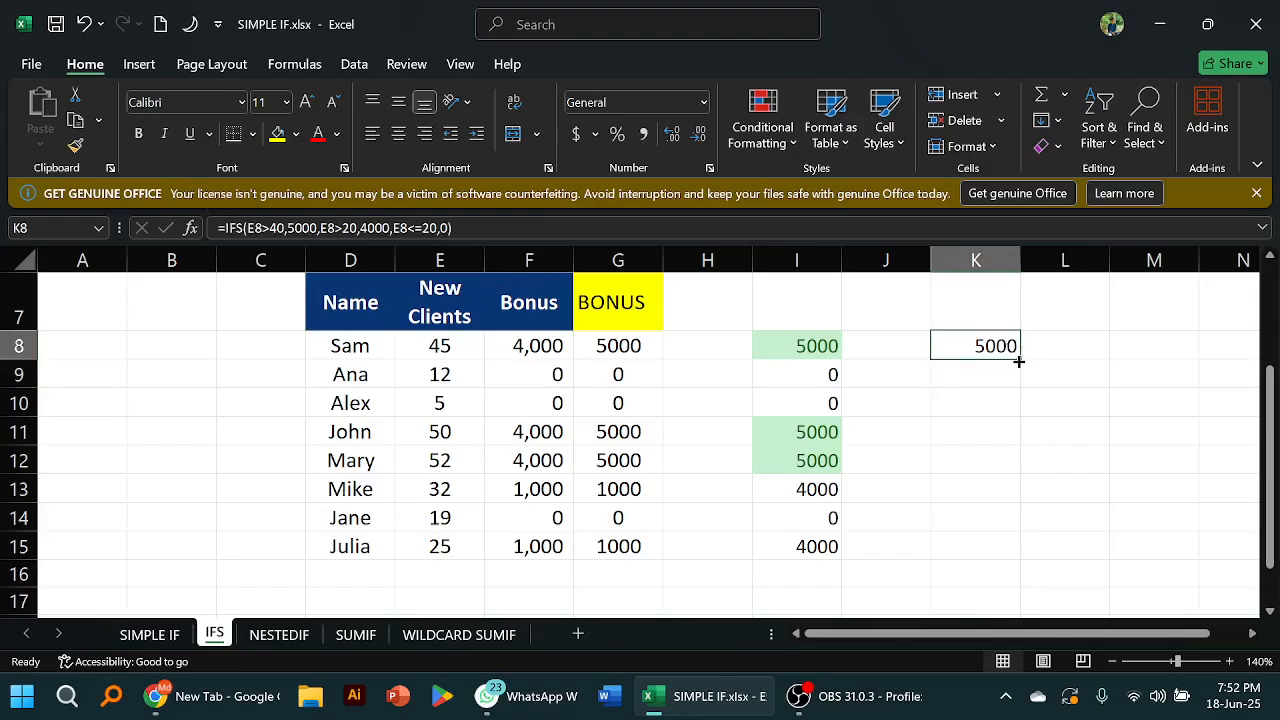
pyautogui.moveTo(1020, 357); pyautogui.dragTo(1020, 560)
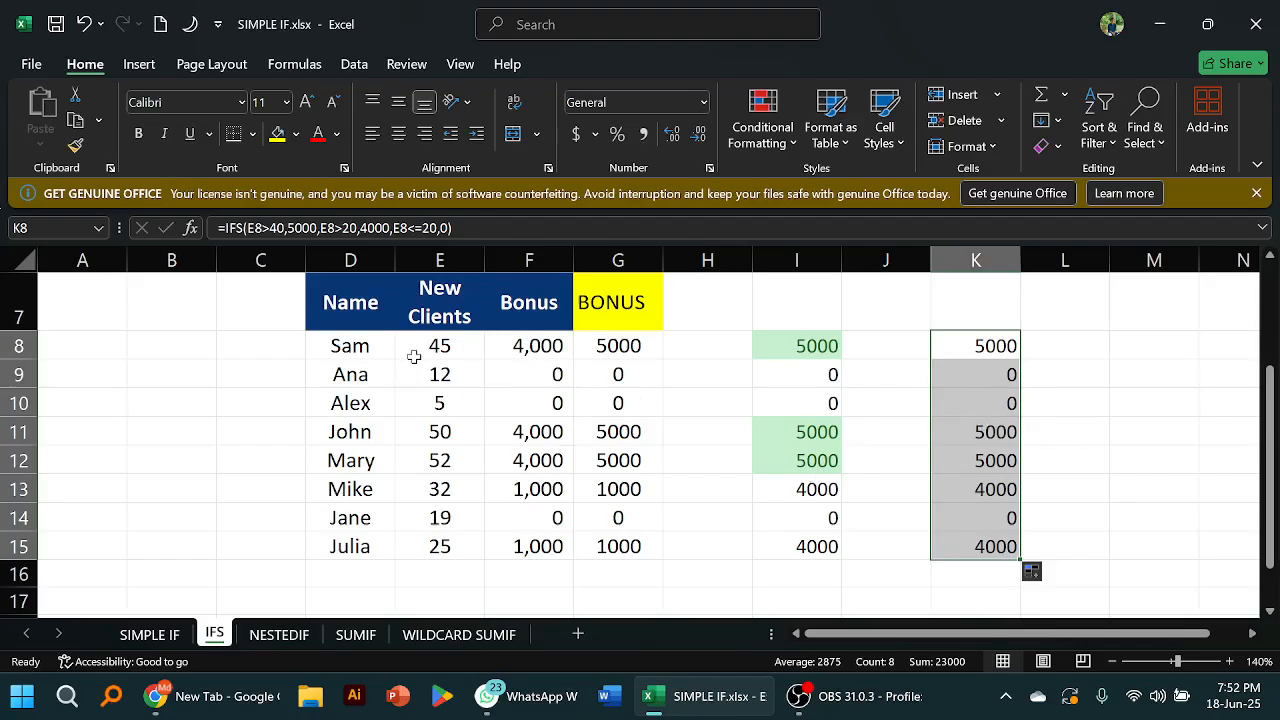
pyautogui.click(1201, 450)
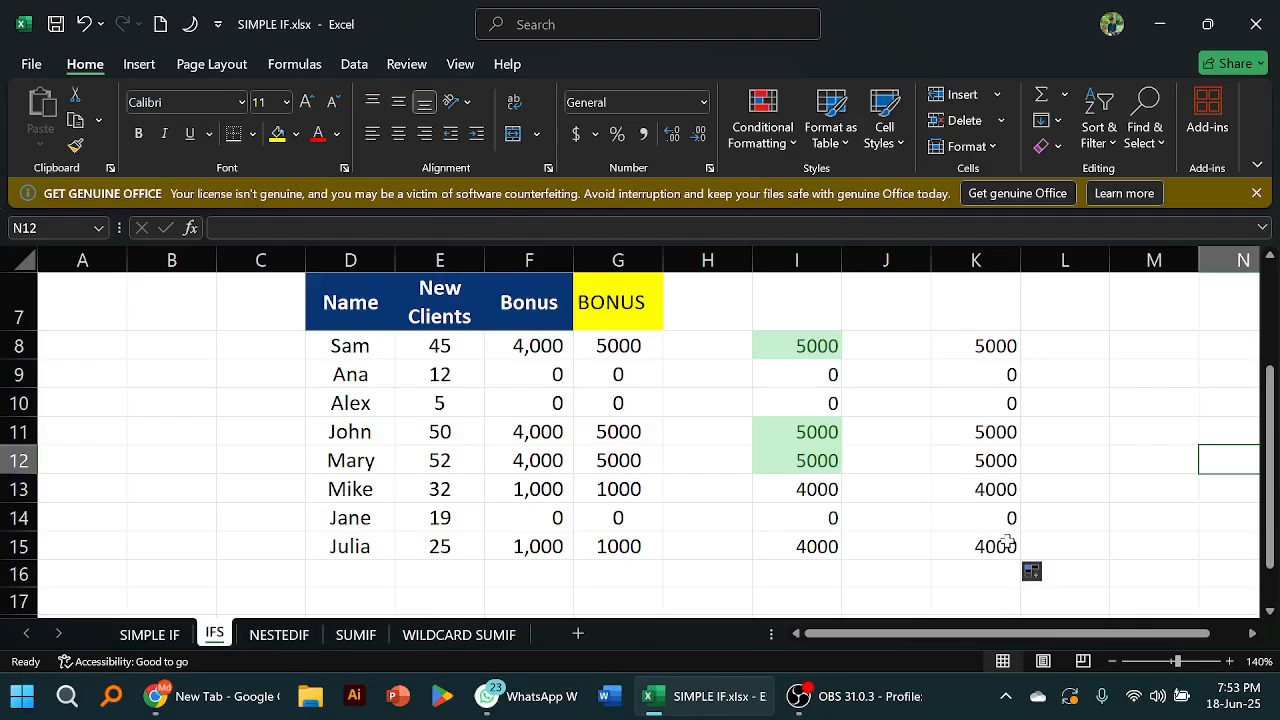
# Reopen the IFS formula in K8 and review its logical tests and values
pyautogui.doubleClick(1010, 350)
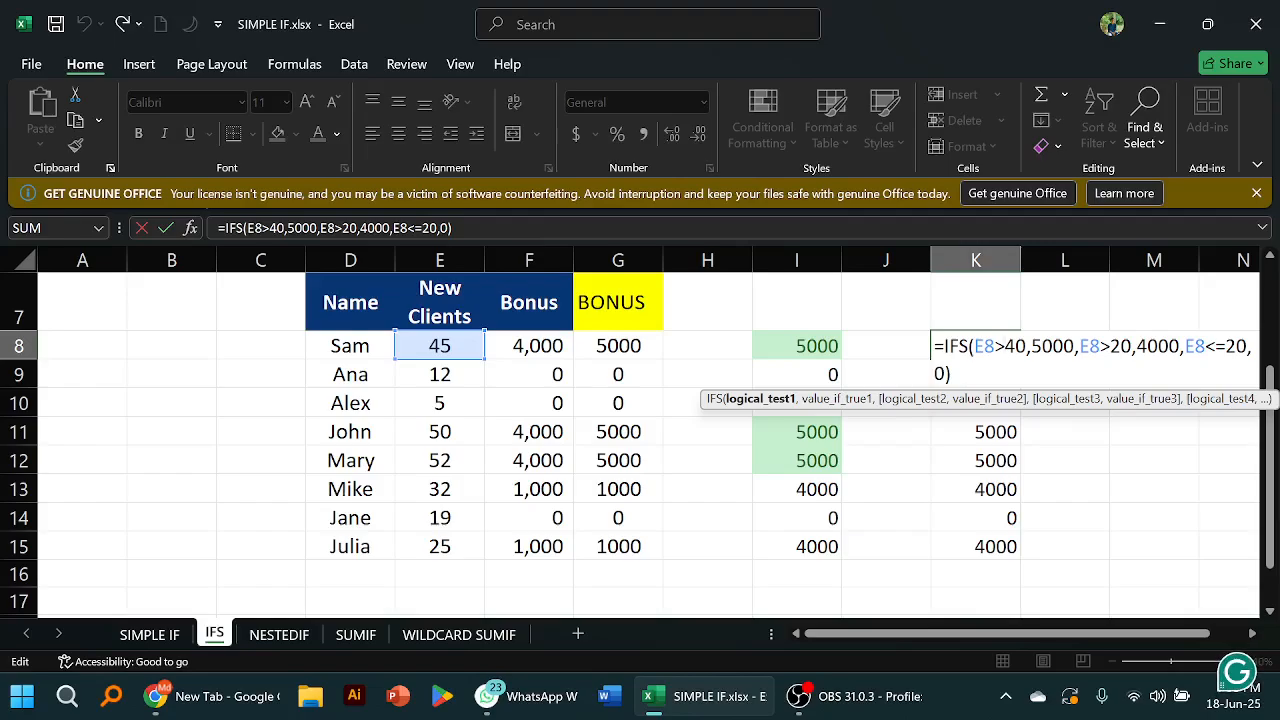
pyautogui.click(922, 316)
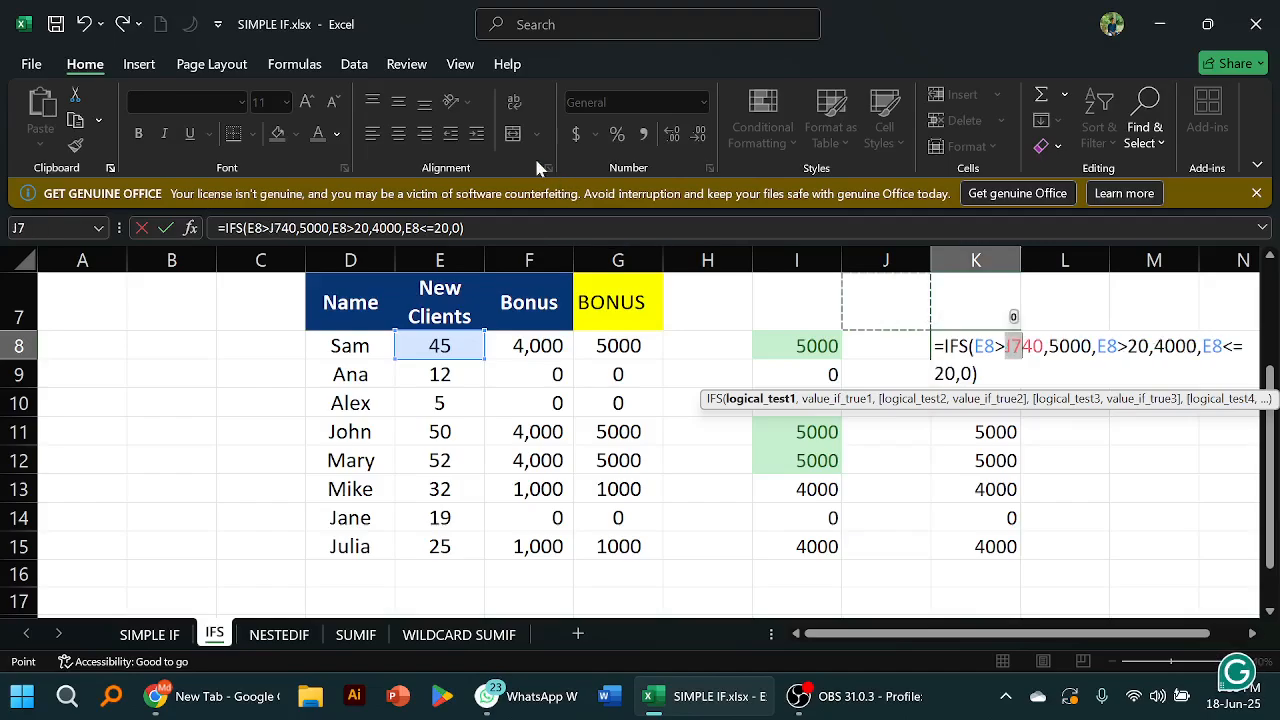
pyautogui.click(1122, 574)
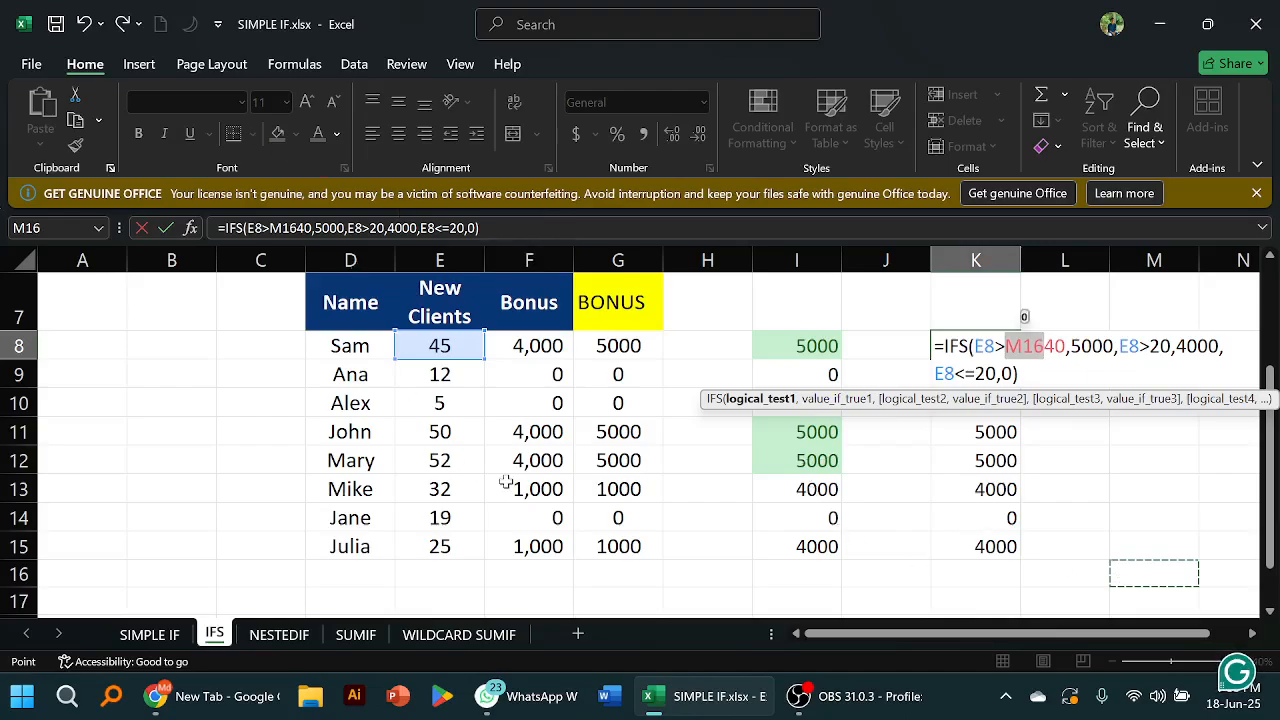
pyautogui.click(210, 420)
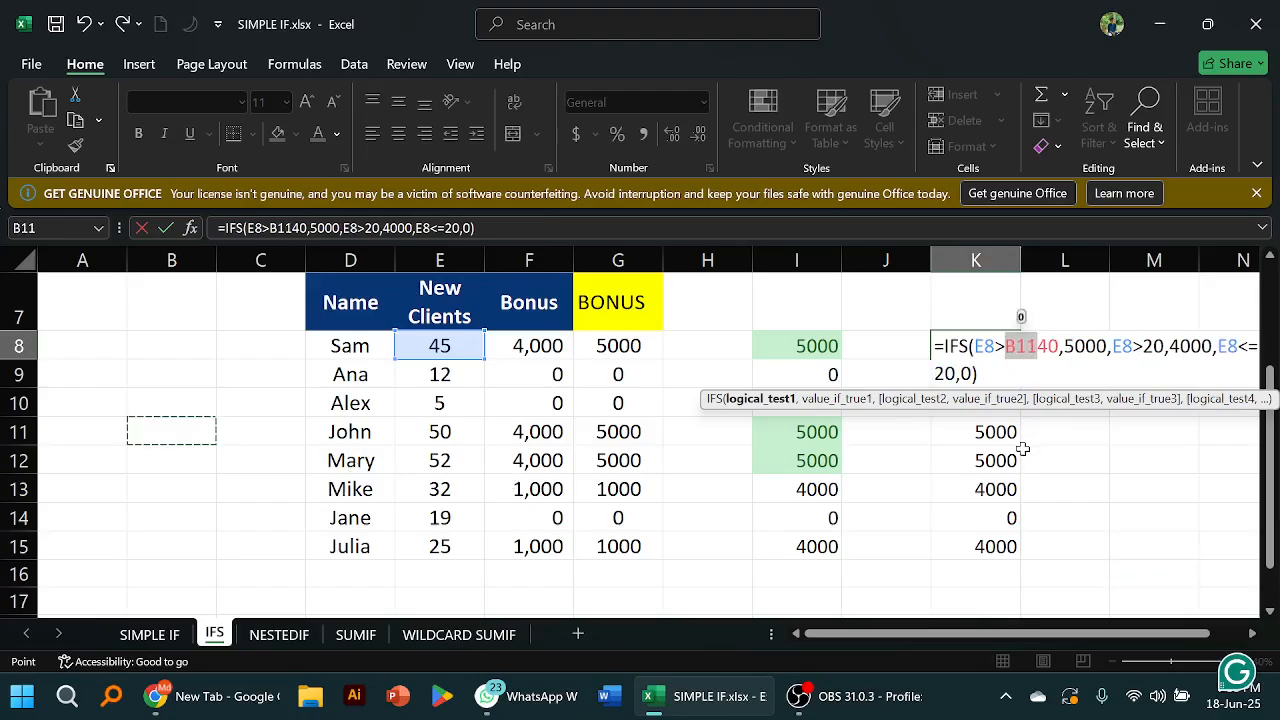
pyautogui.press('BackSpace')
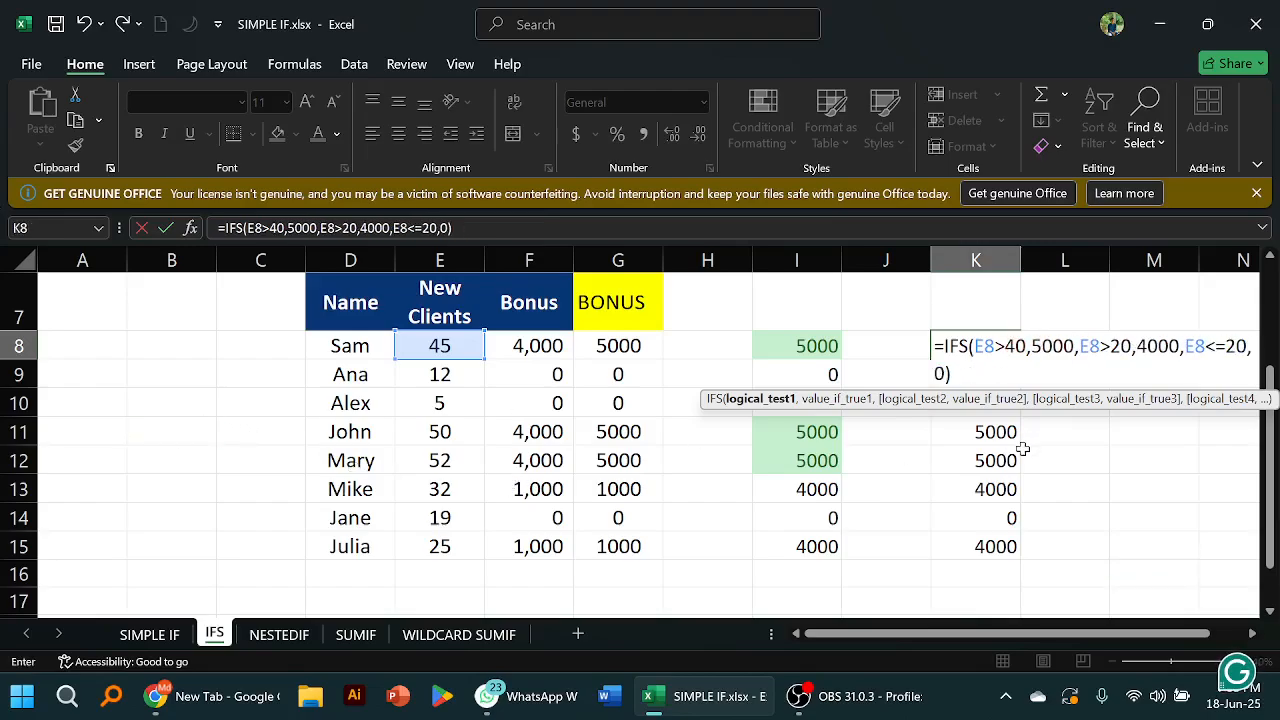
pyautogui.click(916, 338)
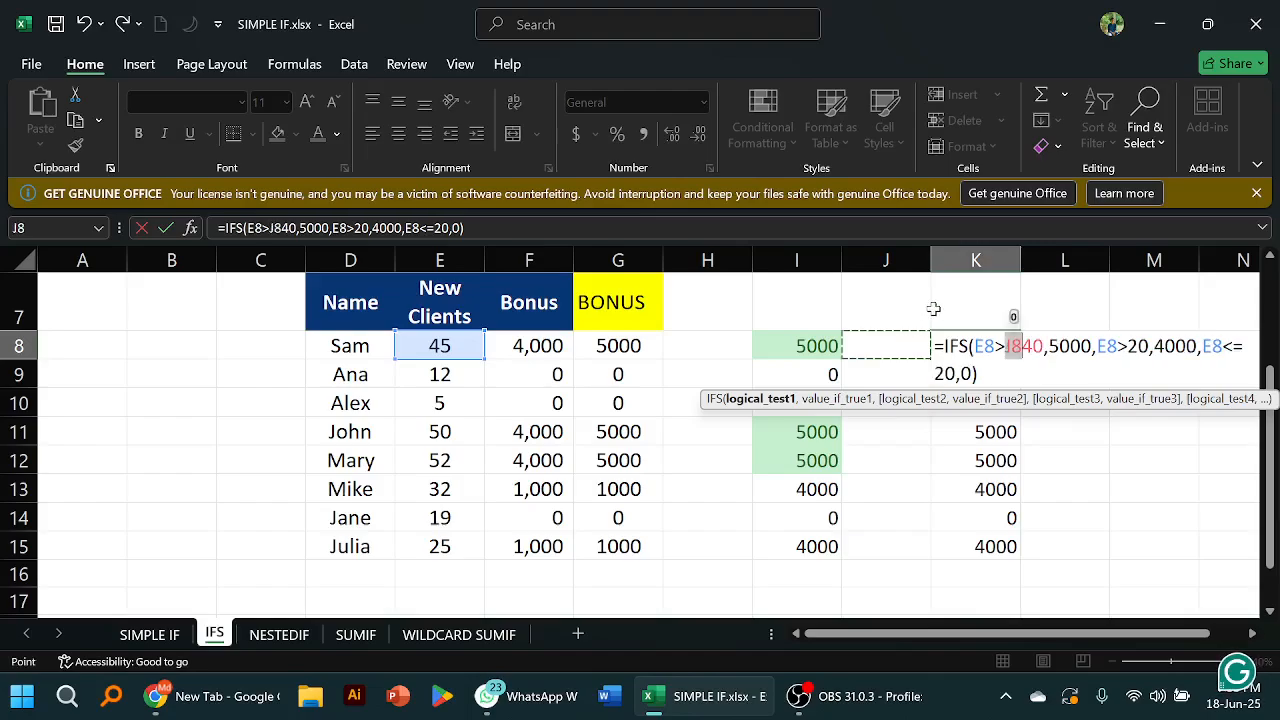
pyautogui.press('BackSpace')
pyautogui.press('Return')
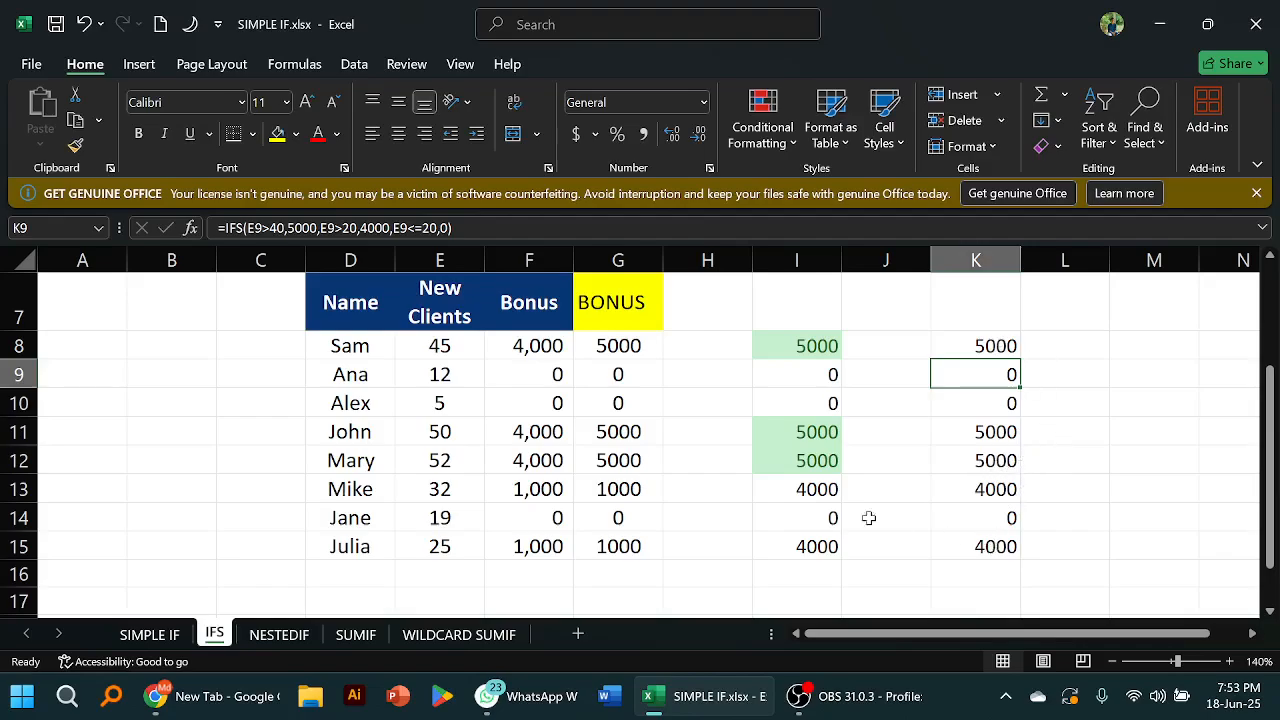
pyautogui.moveTo(890, 398); pyautogui.dragTo(945, 365)
pyautogui.click(965, 348)
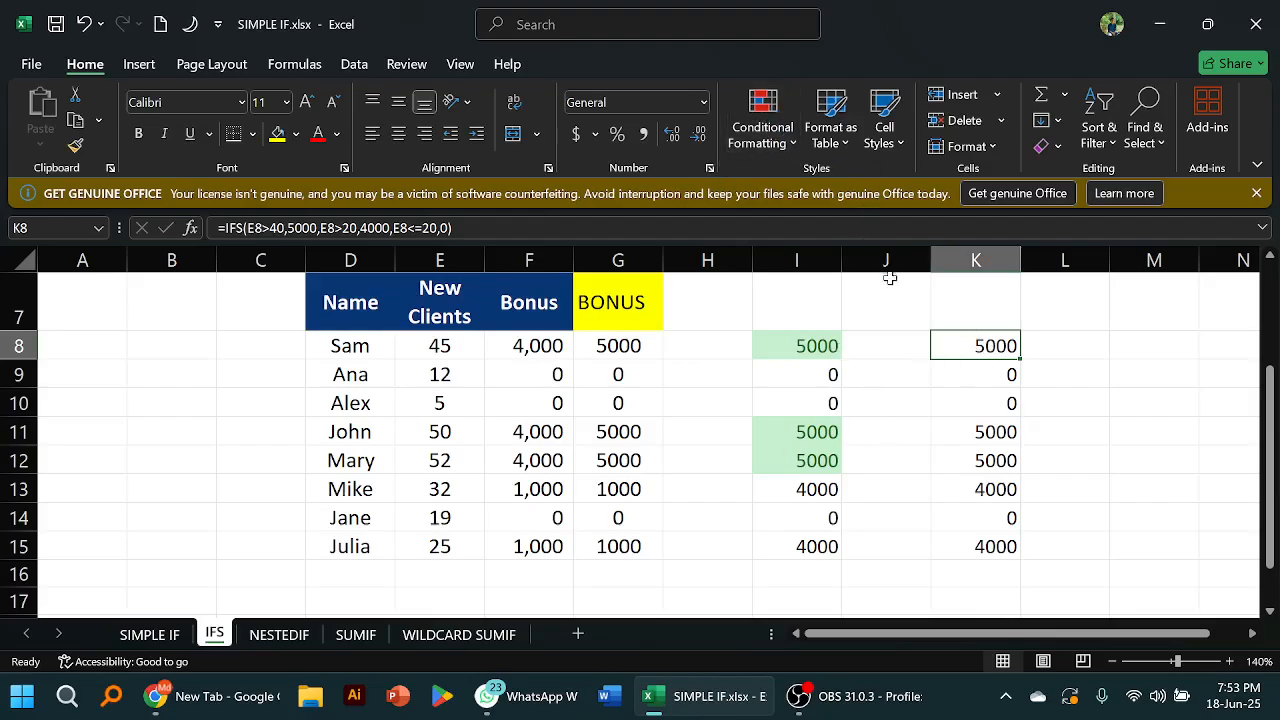
pyautogui.click(903, 317)
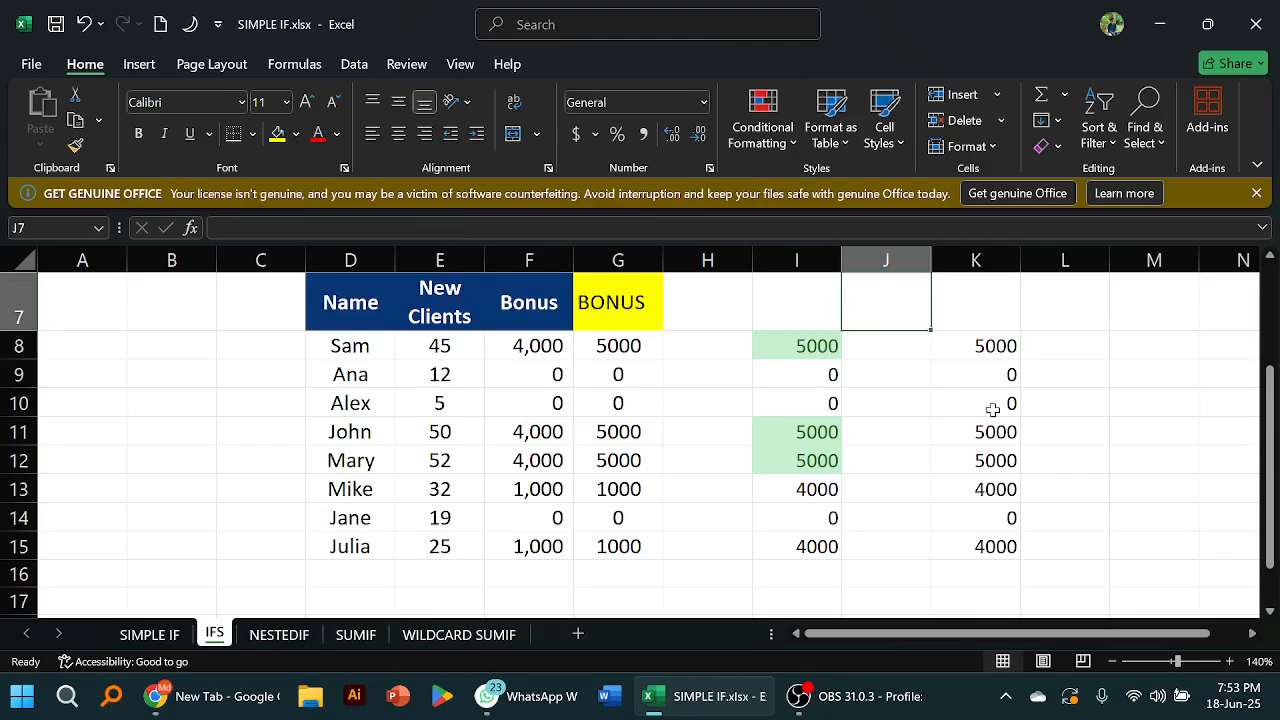
pyautogui.click(900, 375)
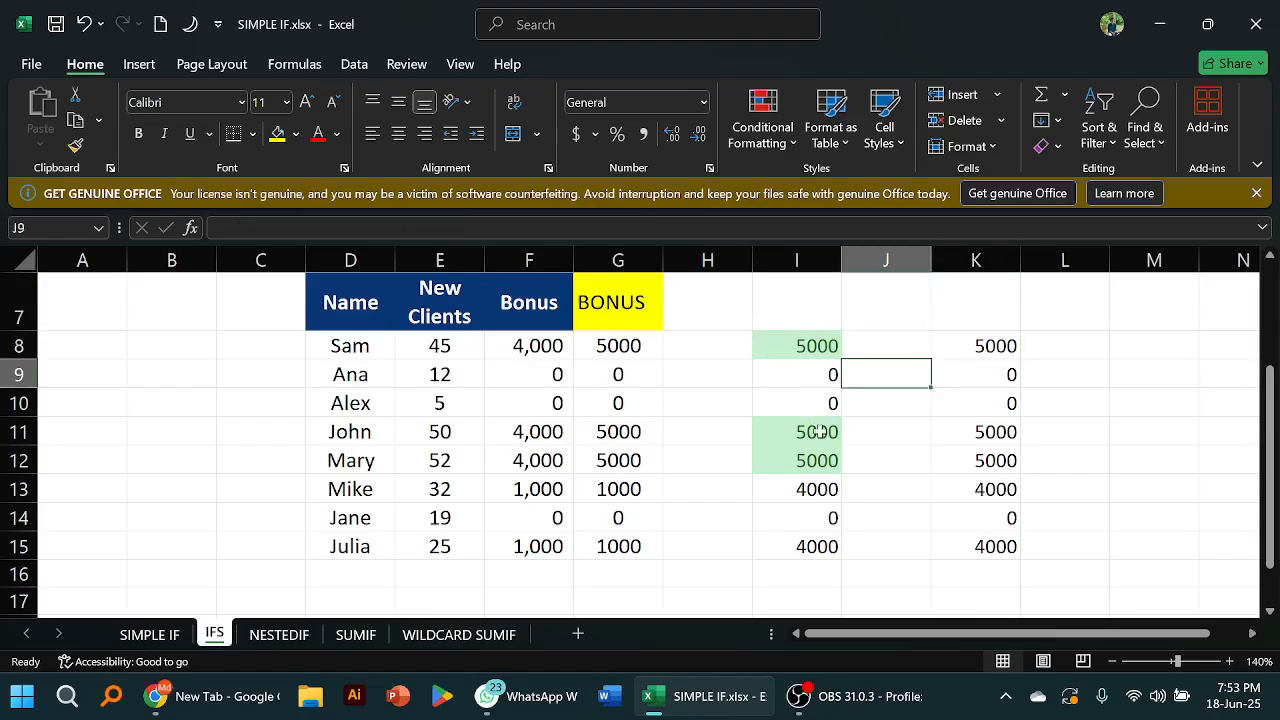
pyautogui.click(796, 349)
pyautogui.moveTo(751, 331); pyautogui.dragTo(805, 438)
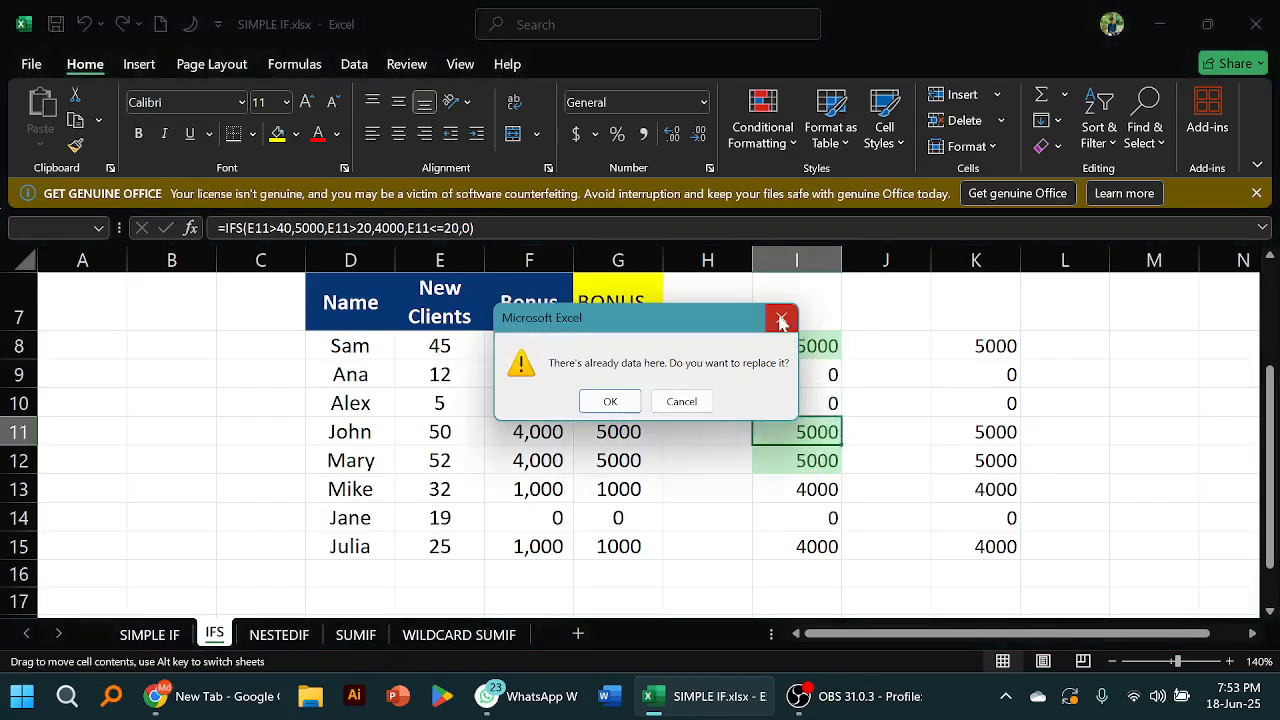
pyautogui.click(712, 401)
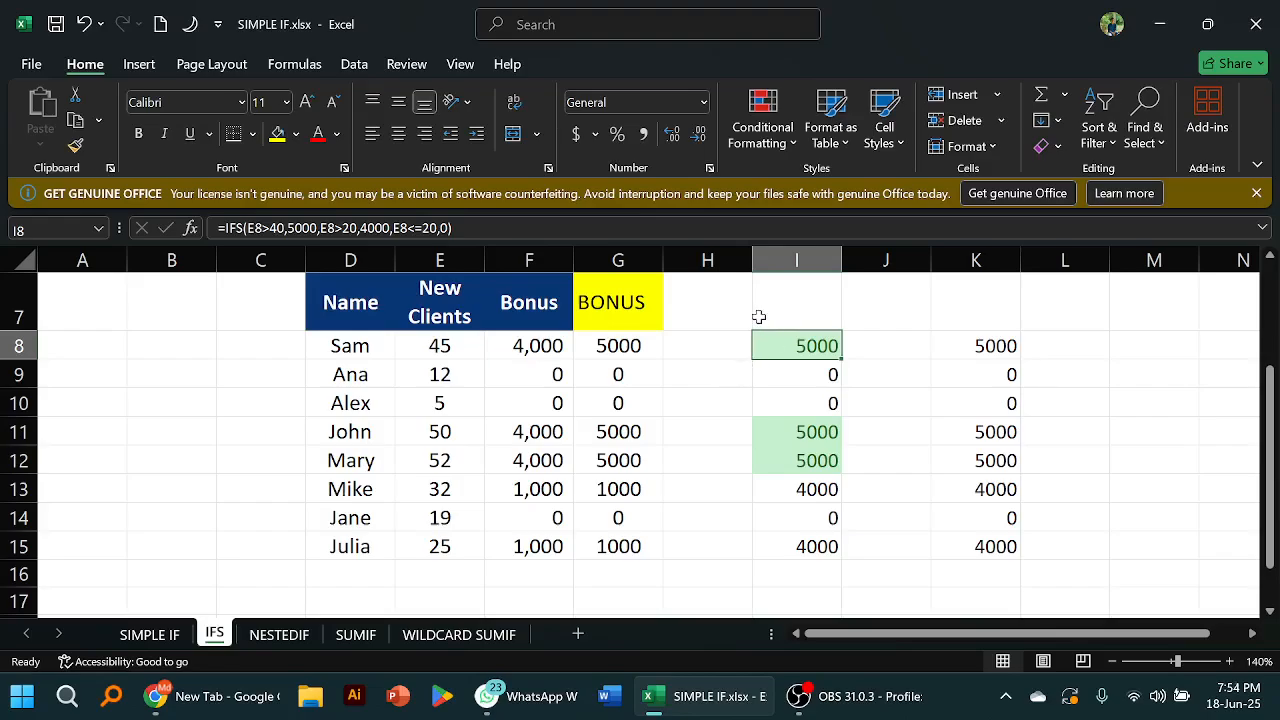
# Try to delete the earlier bonus results in cells I8:I15
pyautogui.moveTo(757, 317); pyautogui.dragTo(823, 543)
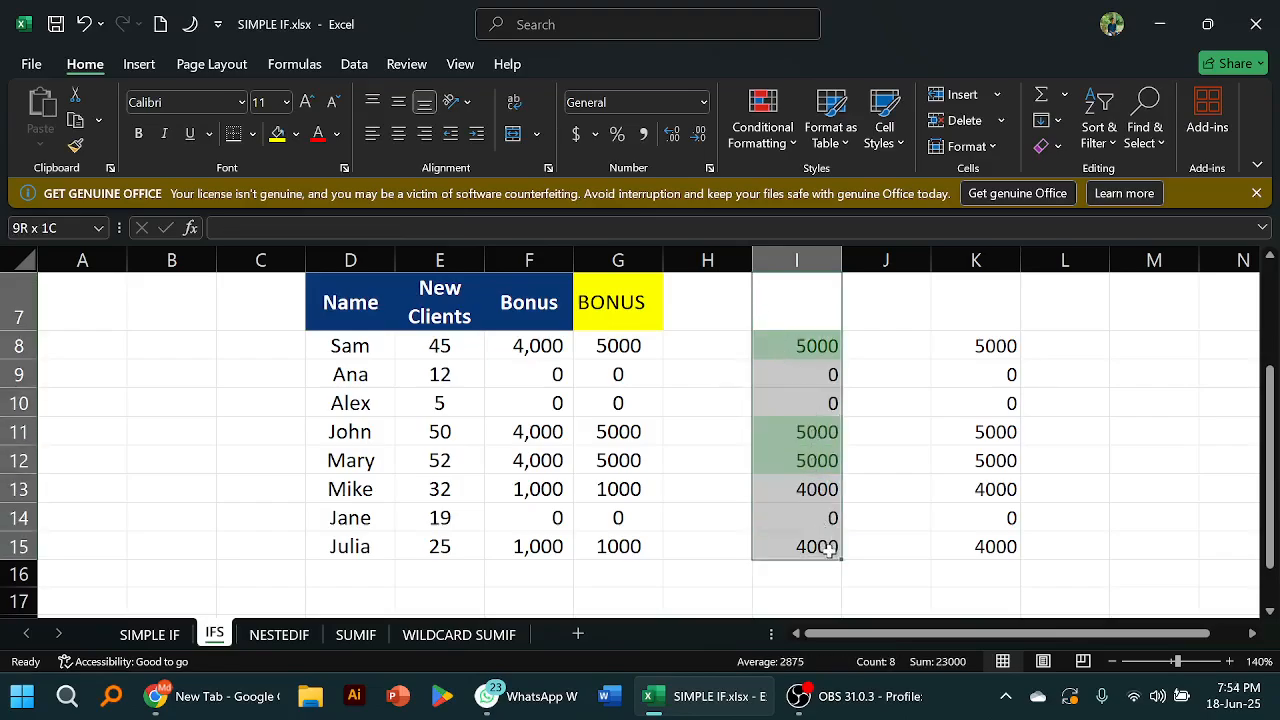
pyautogui.click(823, 543)
pyautogui.moveTo(783, 337); pyautogui.dragTo(808, 540)
pyautogui.rightClick(814, 492)
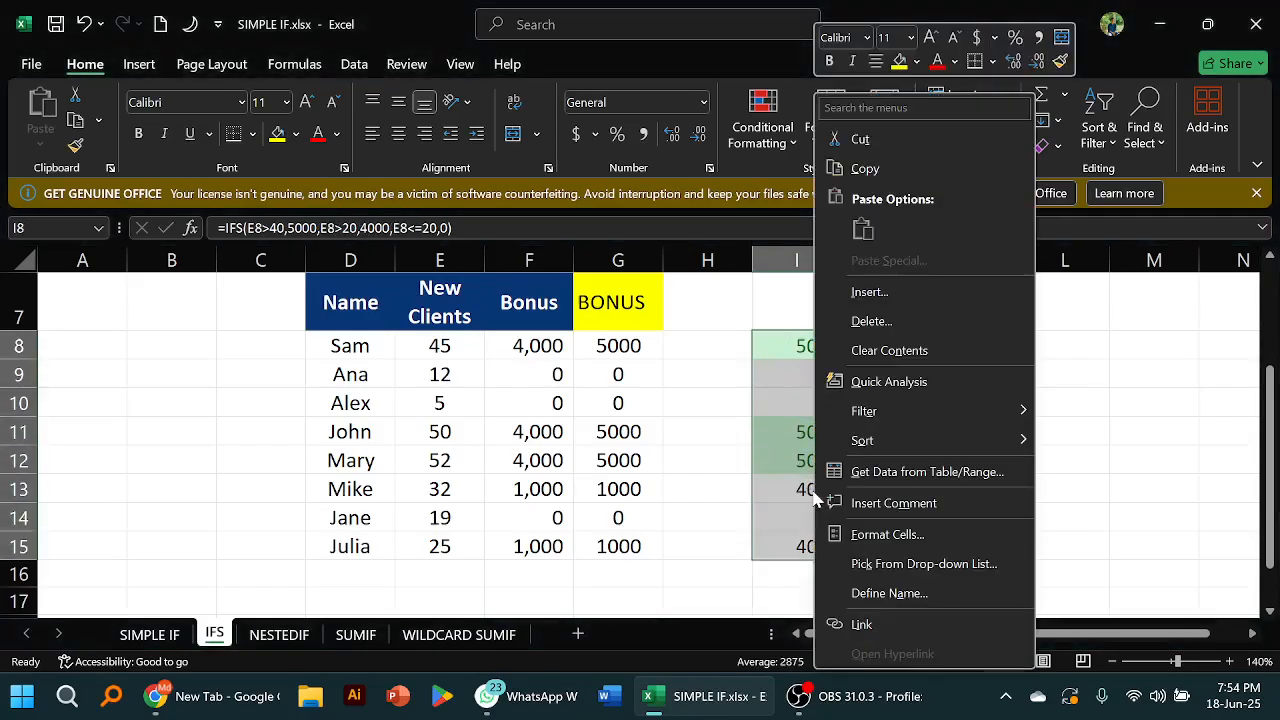
pyautogui.click(871, 321)
pyautogui.click(923, 417)
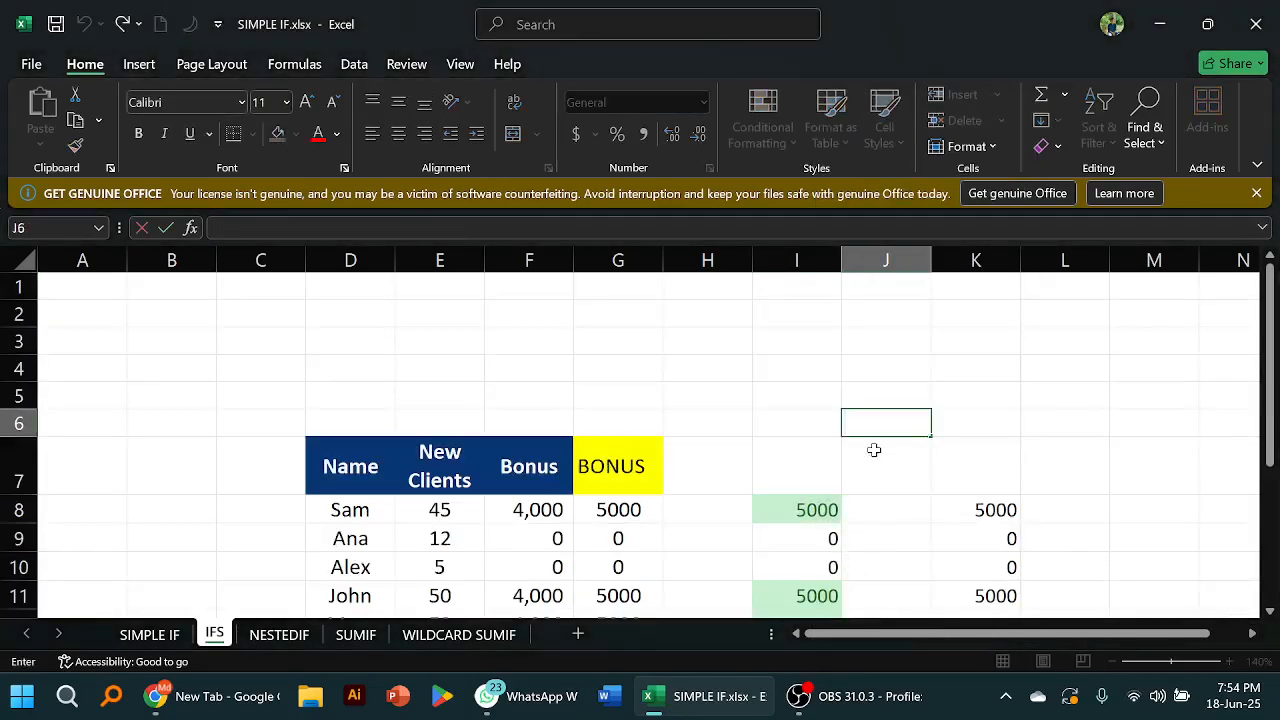
pyautogui.scroll(-3, 876, 449)
pyautogui.scroll(1, 879, 443)
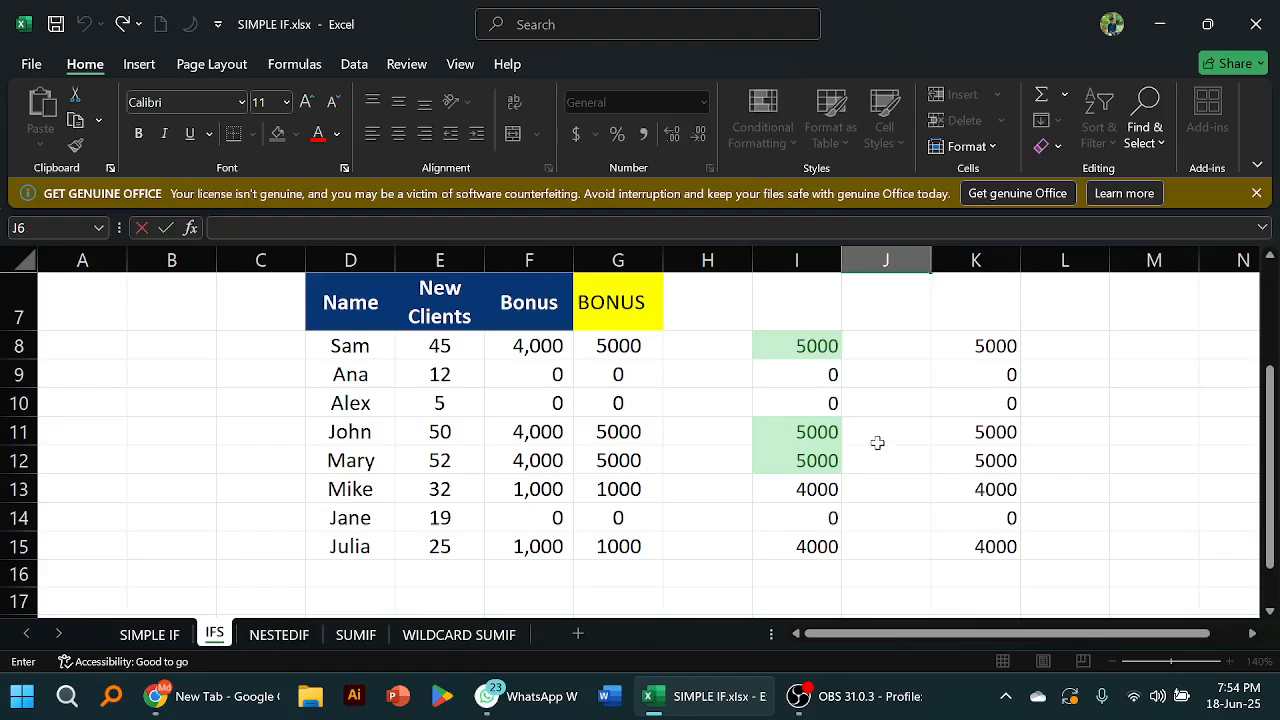
# Delete the cells I8:I15 holding the earlier color-coded bonus results, shifting the remaining cells left
pyautogui.click(768, 323)
pyautogui.click(826, 408)
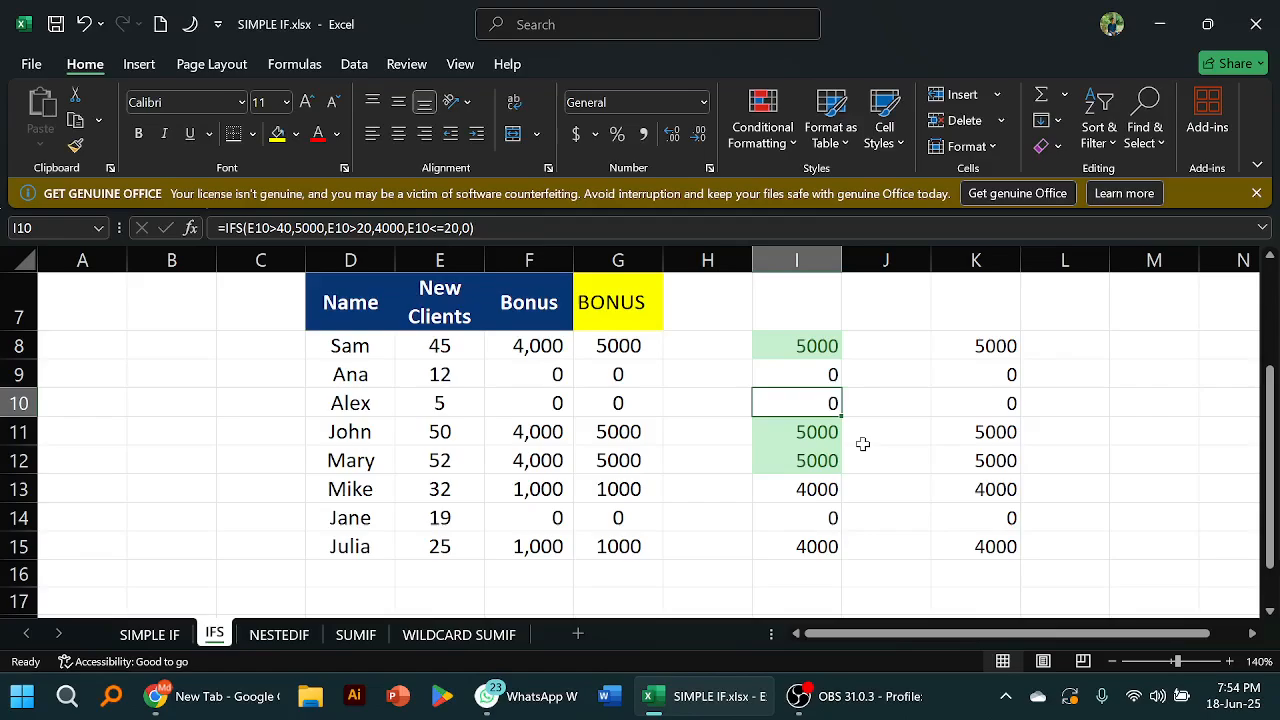
pyautogui.click(817, 428)
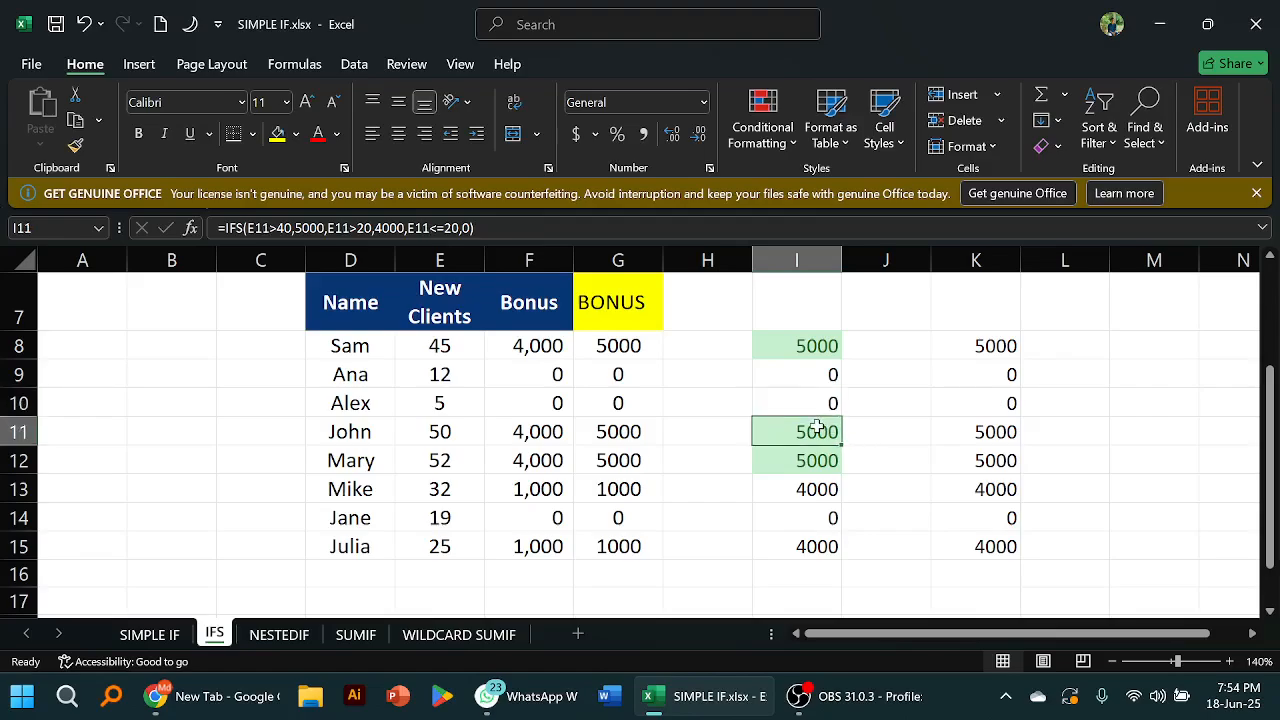
pyautogui.hotkey('ctrl', 'a')
pyautogui.rightClick(817, 428)
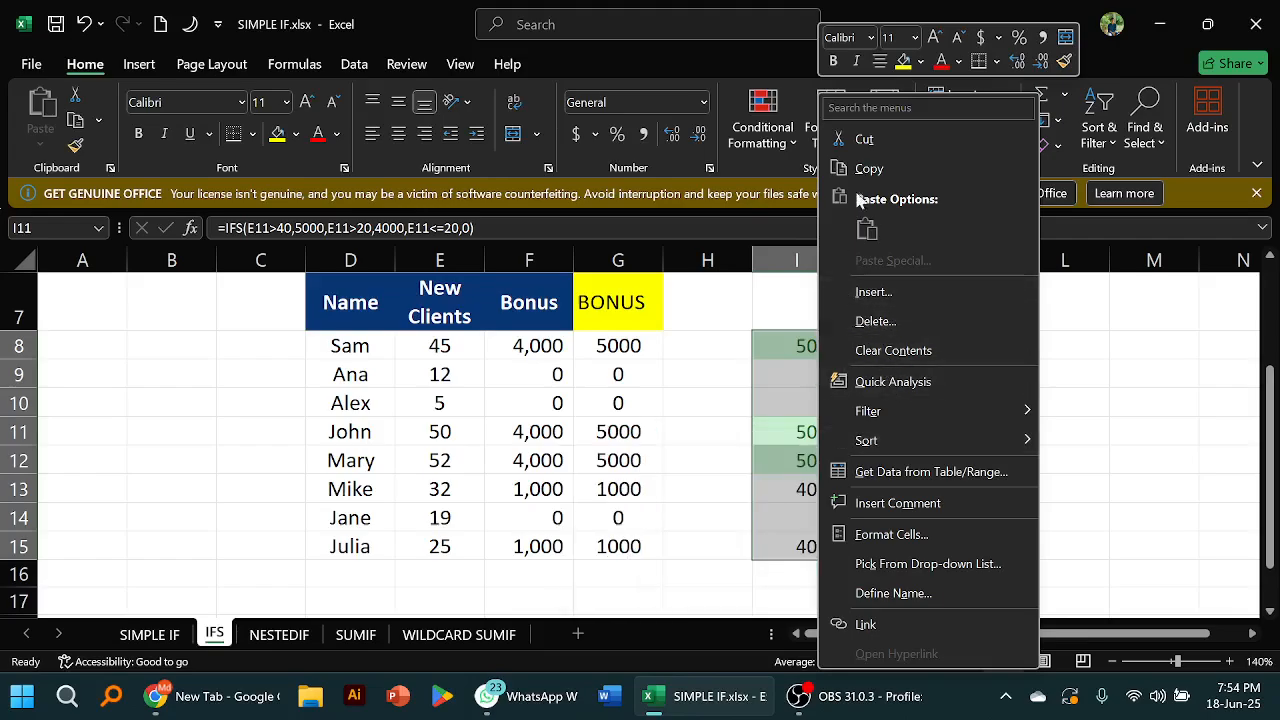
pyautogui.click(877, 322)
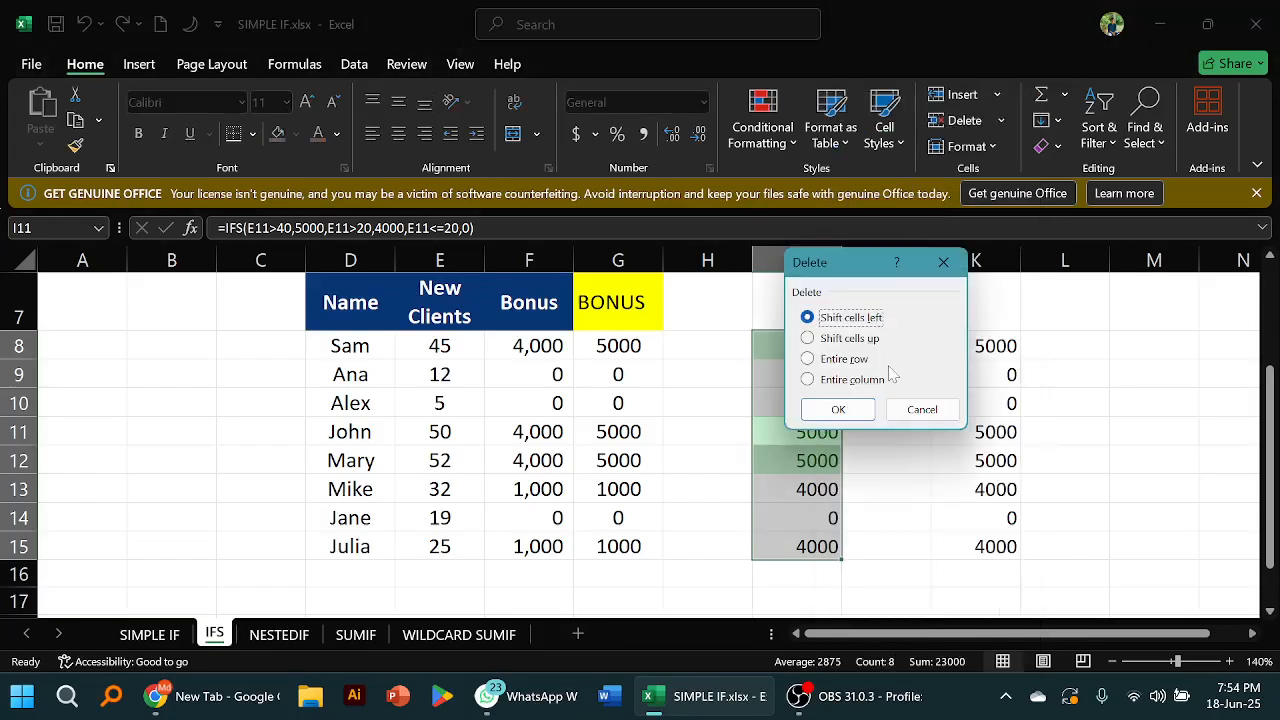
pyautogui.click(842, 409)
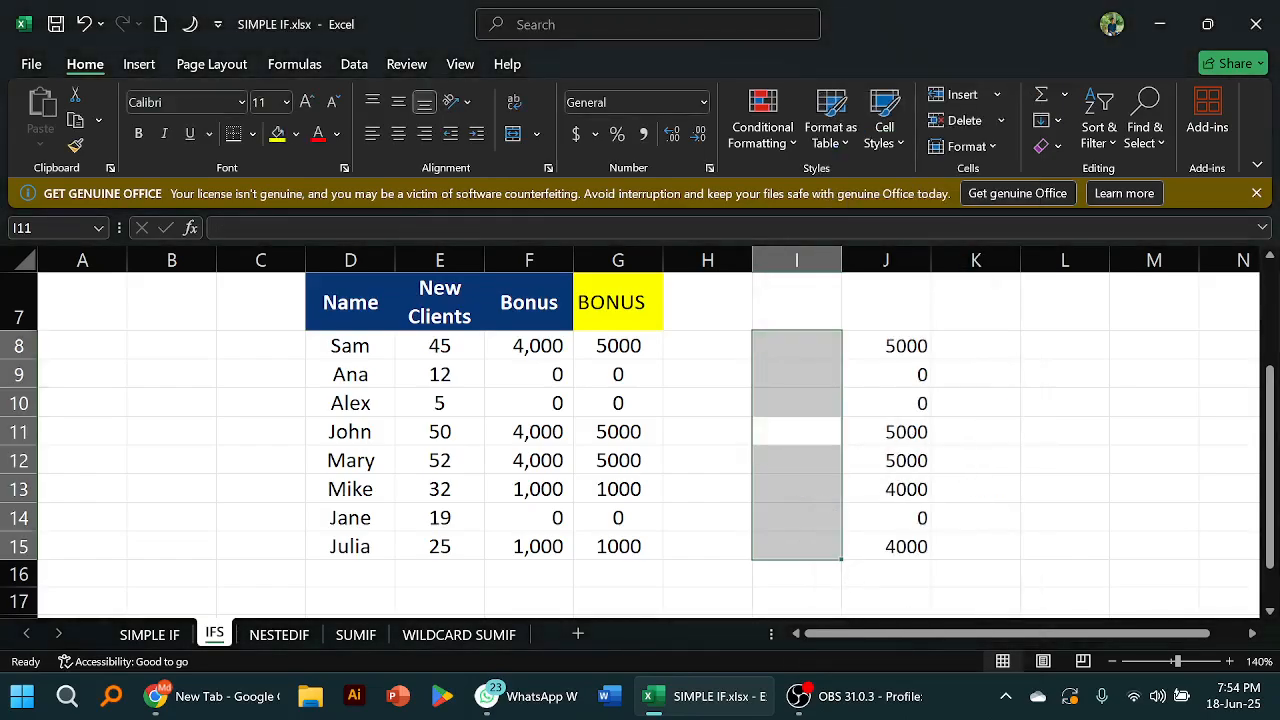
pyautogui.moveTo(950, 378); pyautogui.dragTo(951, 423)
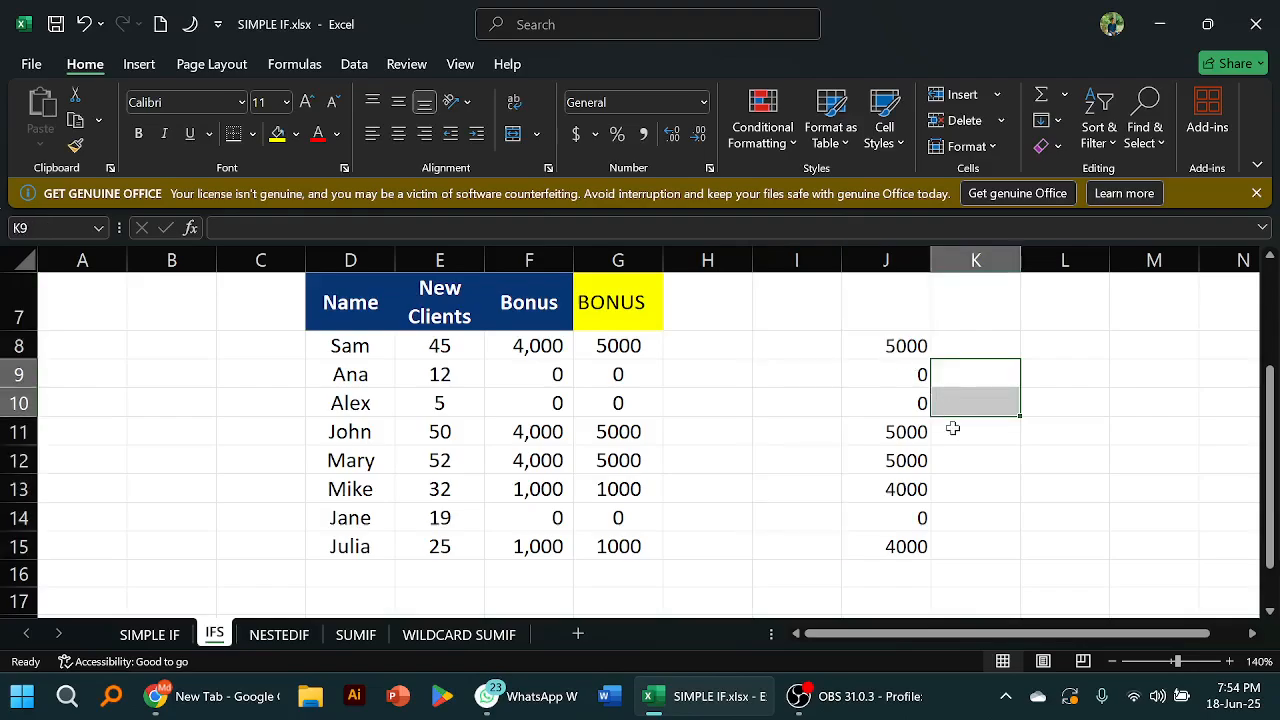
# Move the yellow BONUS header from cell G7 to H8
pyautogui.click(901, 372)
pyautogui.hotkey('ctrl', 'a')
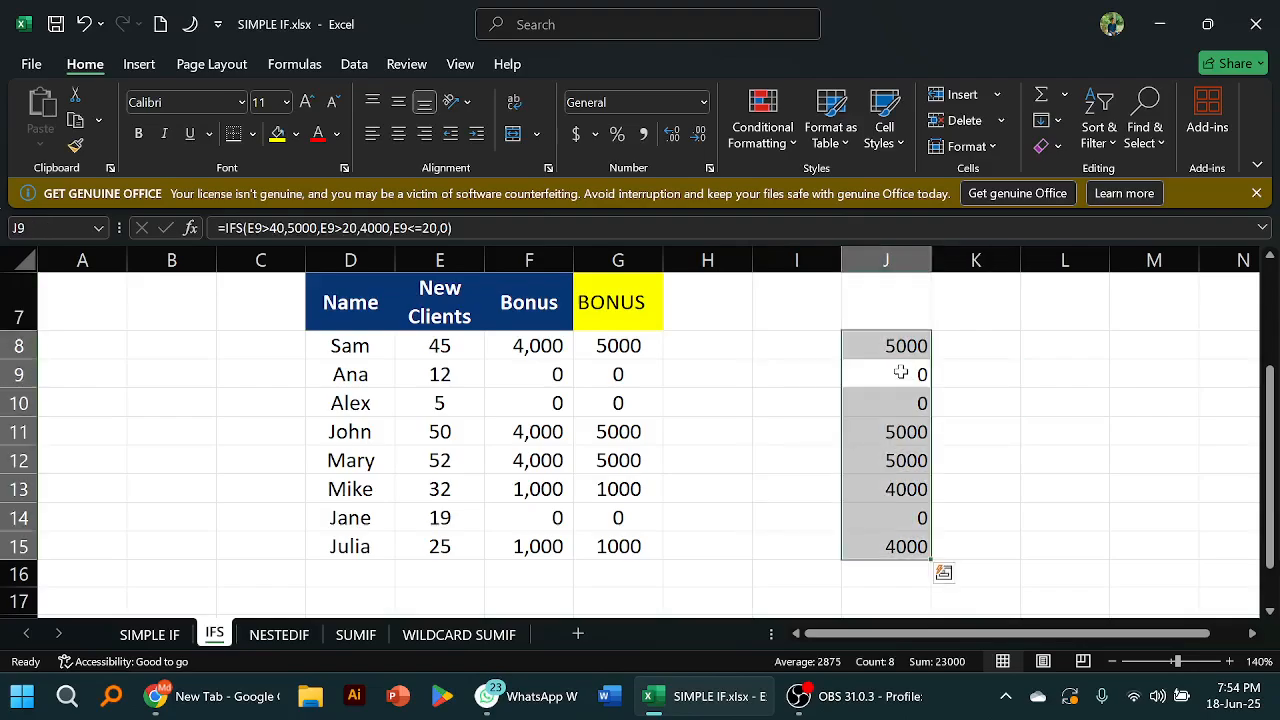
pyautogui.click(608, 306)
pyautogui.moveTo(655, 327); pyautogui.dragTo(712, 340)
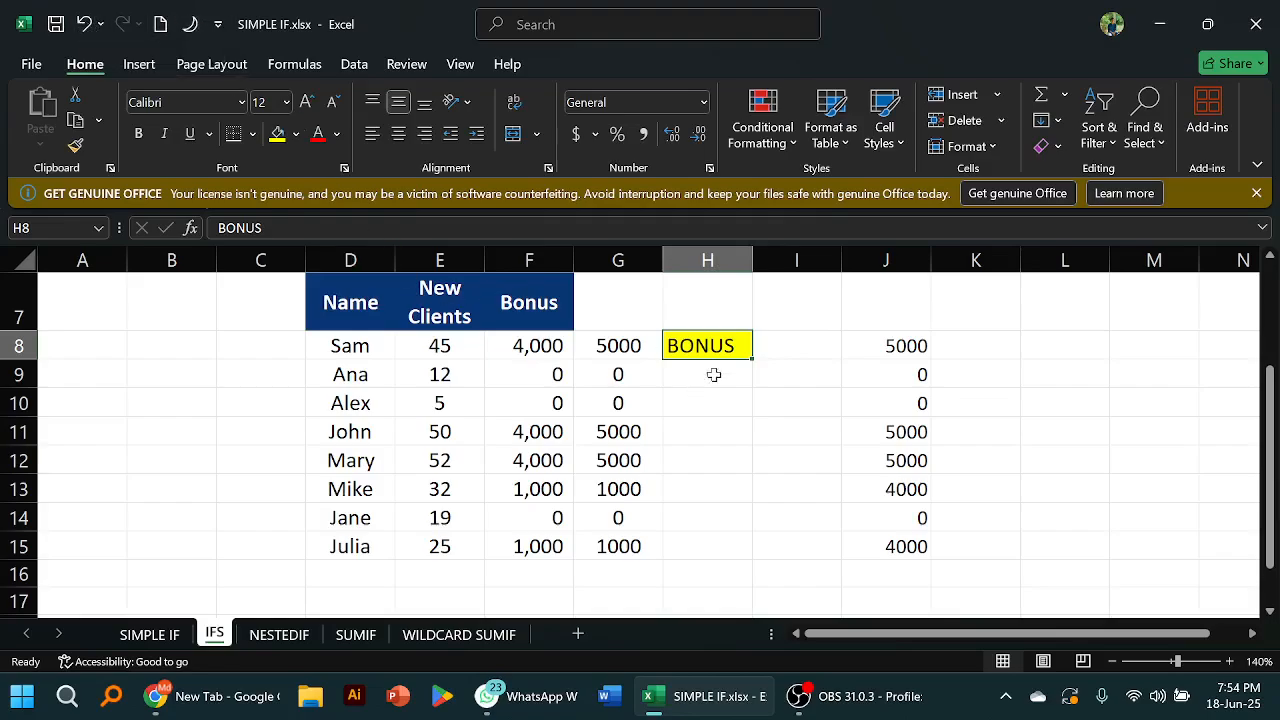
# Try to move the yellow BONUS header from H8 back to G7
pyautogui.moveTo(724, 350); pyautogui.dragTo(634, 311)
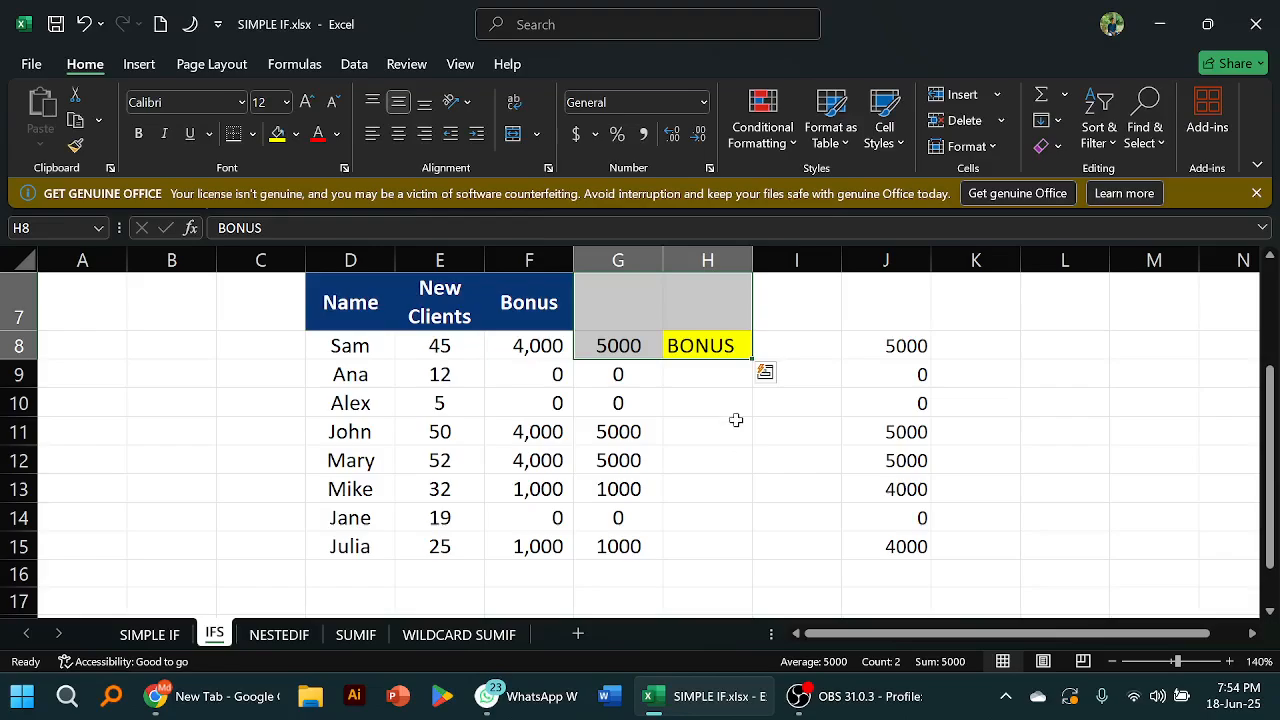
pyautogui.click(1023, 372)
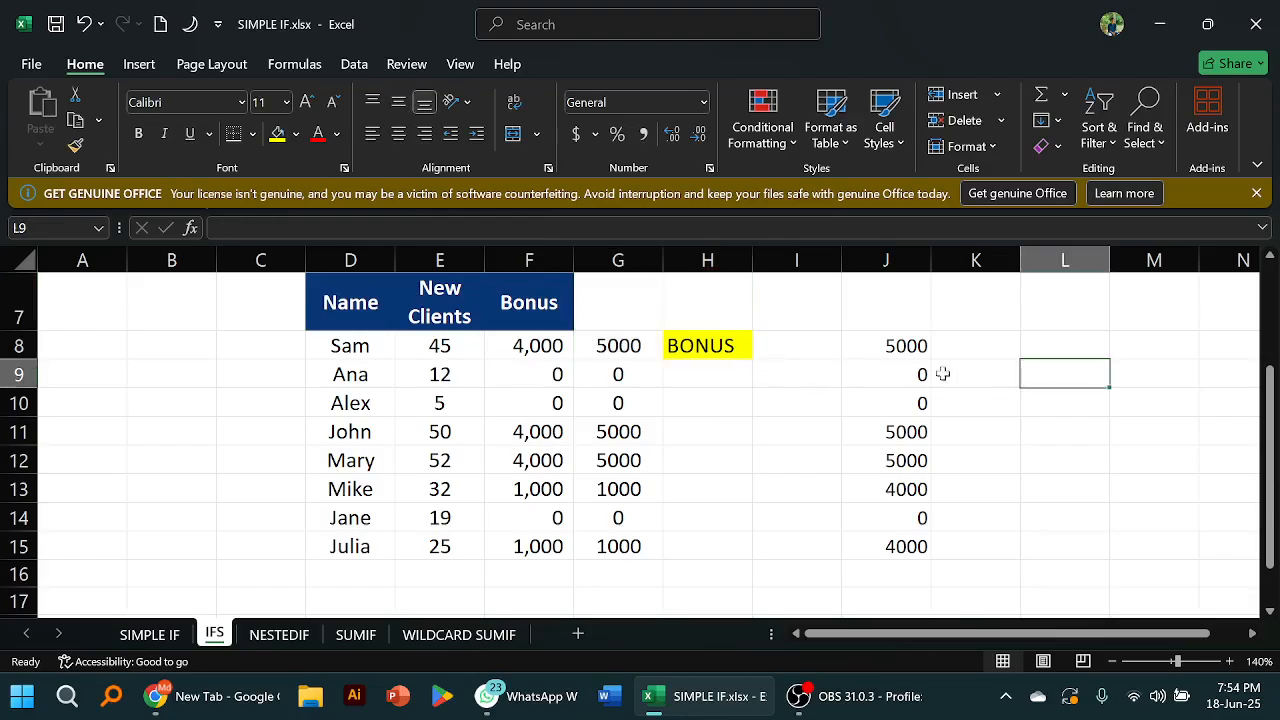
pyautogui.click(708, 343)
pyautogui.click(620, 301)
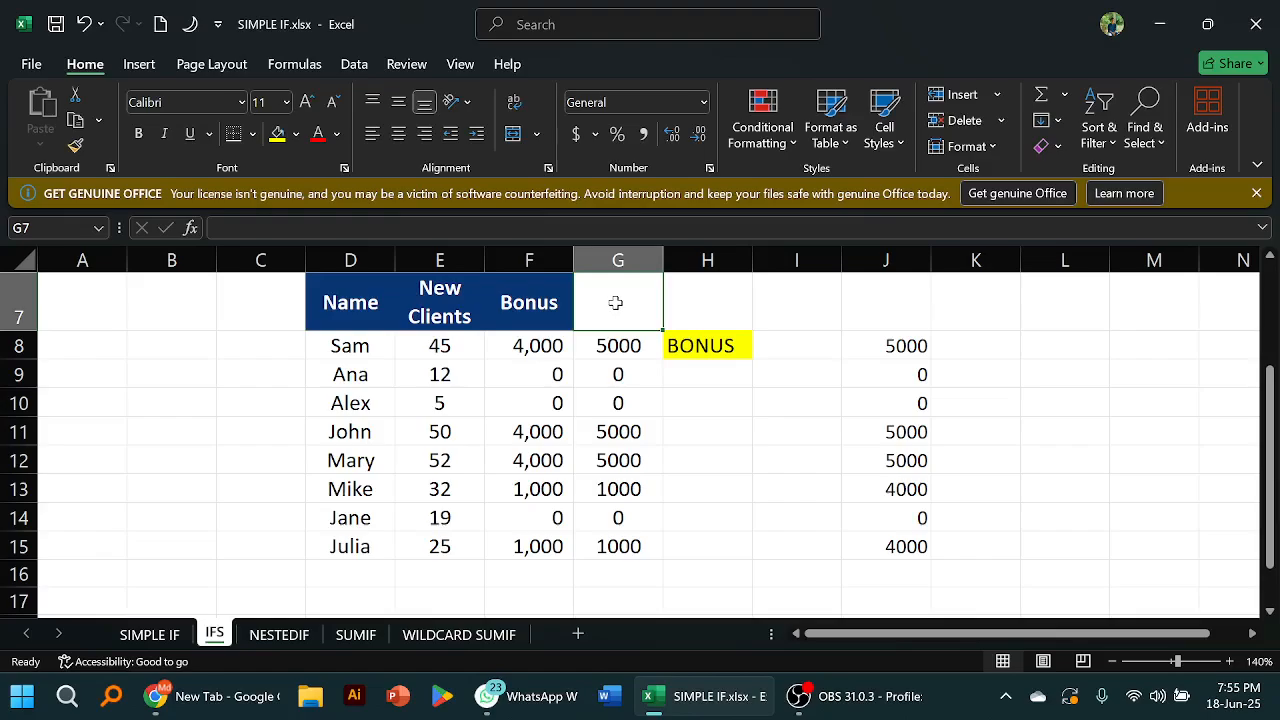
pyautogui.click(715, 434)
pyautogui.click(716, 350)
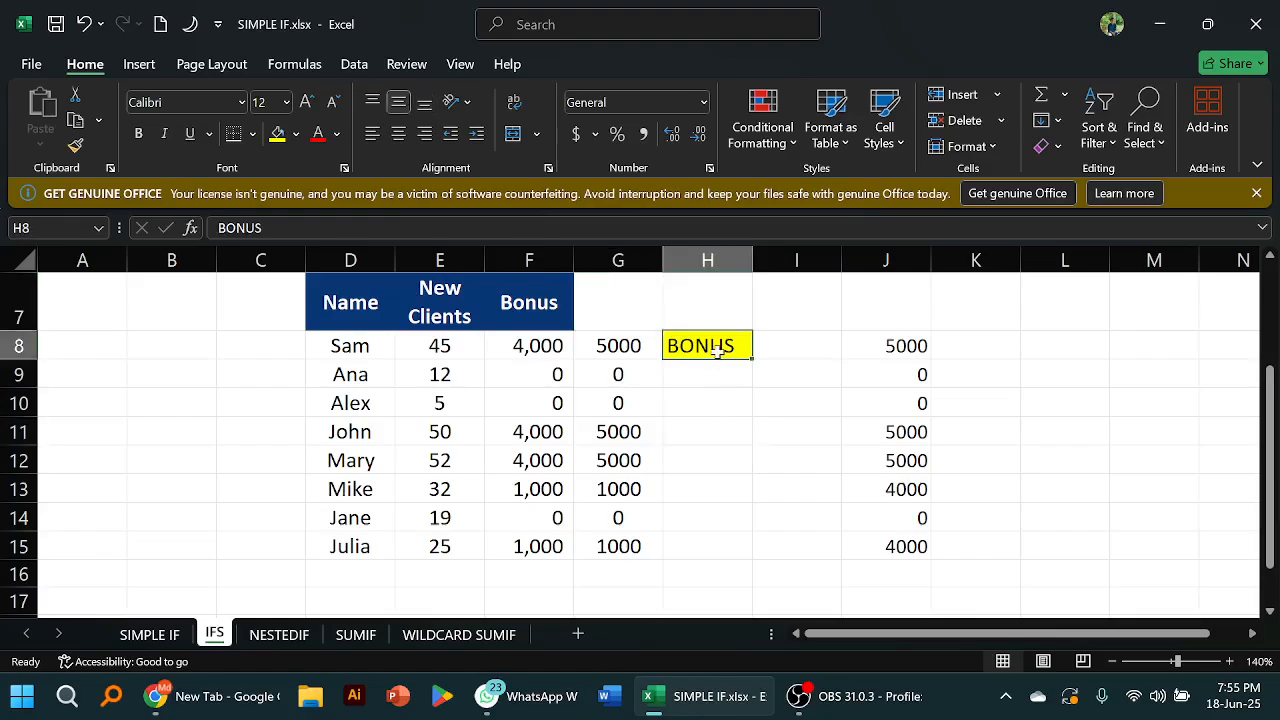
pyautogui.click(656, 318)
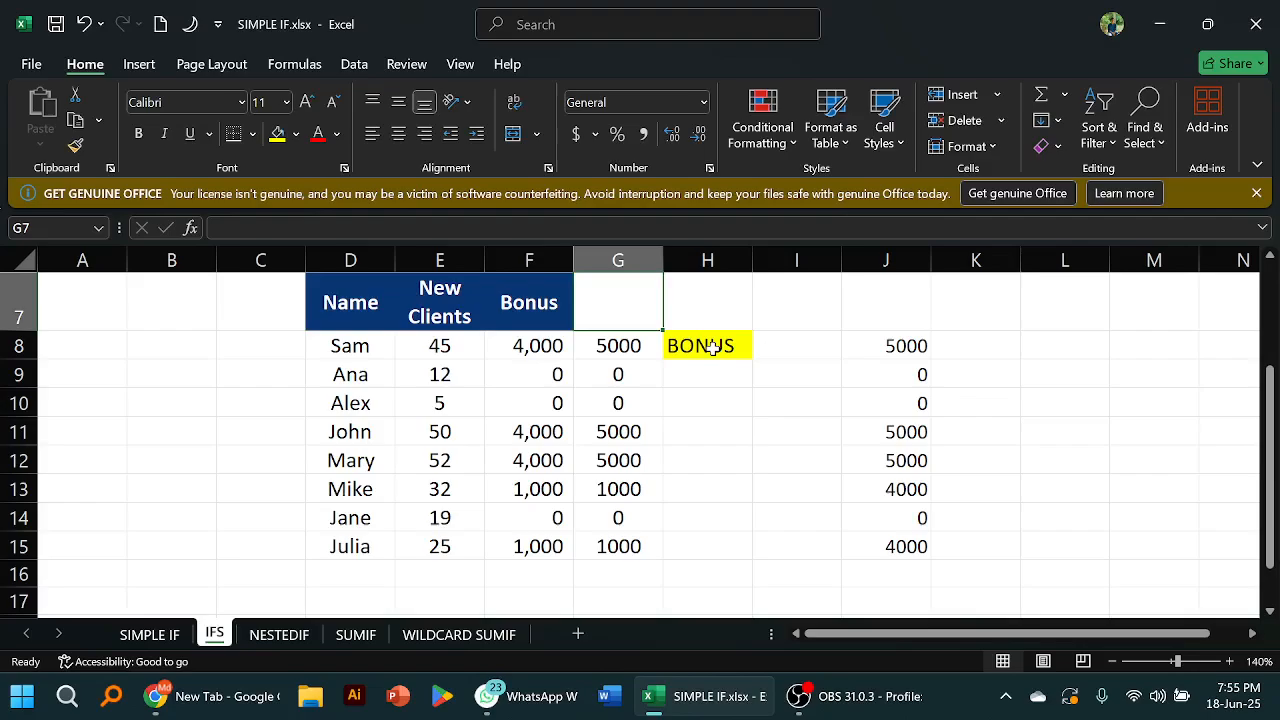
pyautogui.click(712, 348)
pyautogui.doubleClick(726, 346)
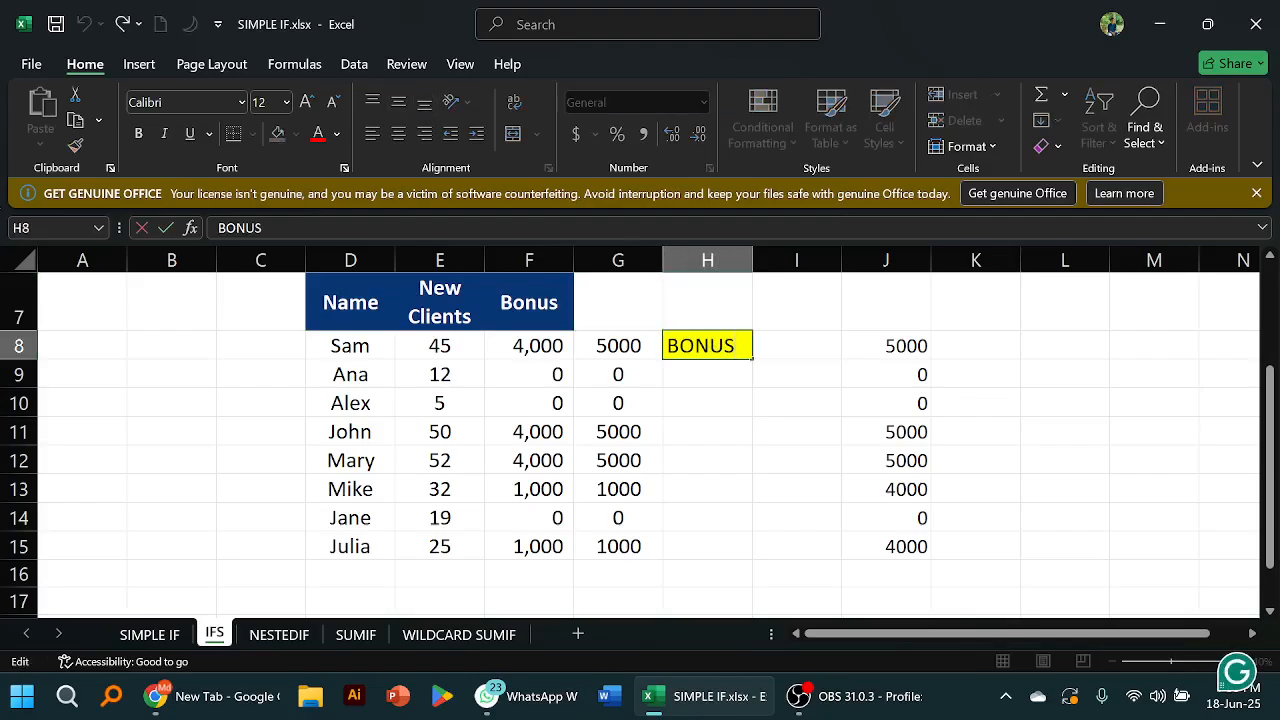
pyautogui.doubleClick(728, 347)
pyautogui.click(776, 368)
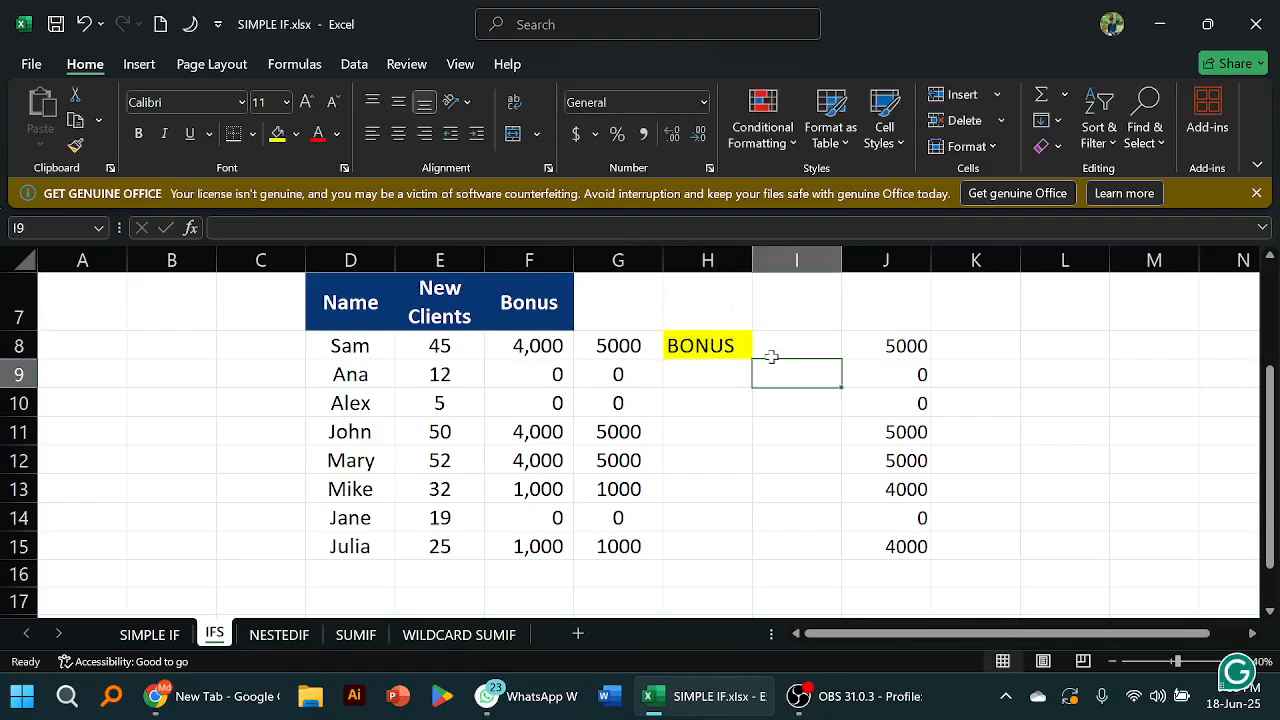
pyautogui.click(742, 344)
pyautogui.doubleClick(742, 344)
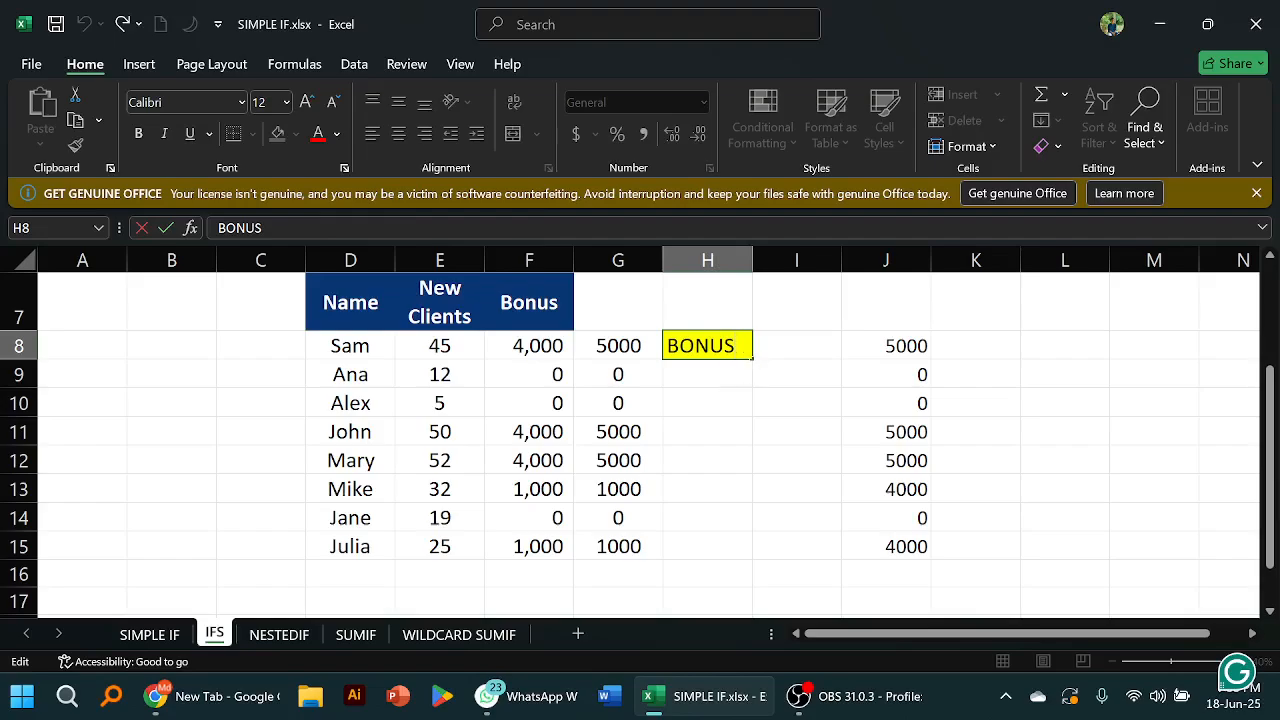
pyautogui.click(814, 342)
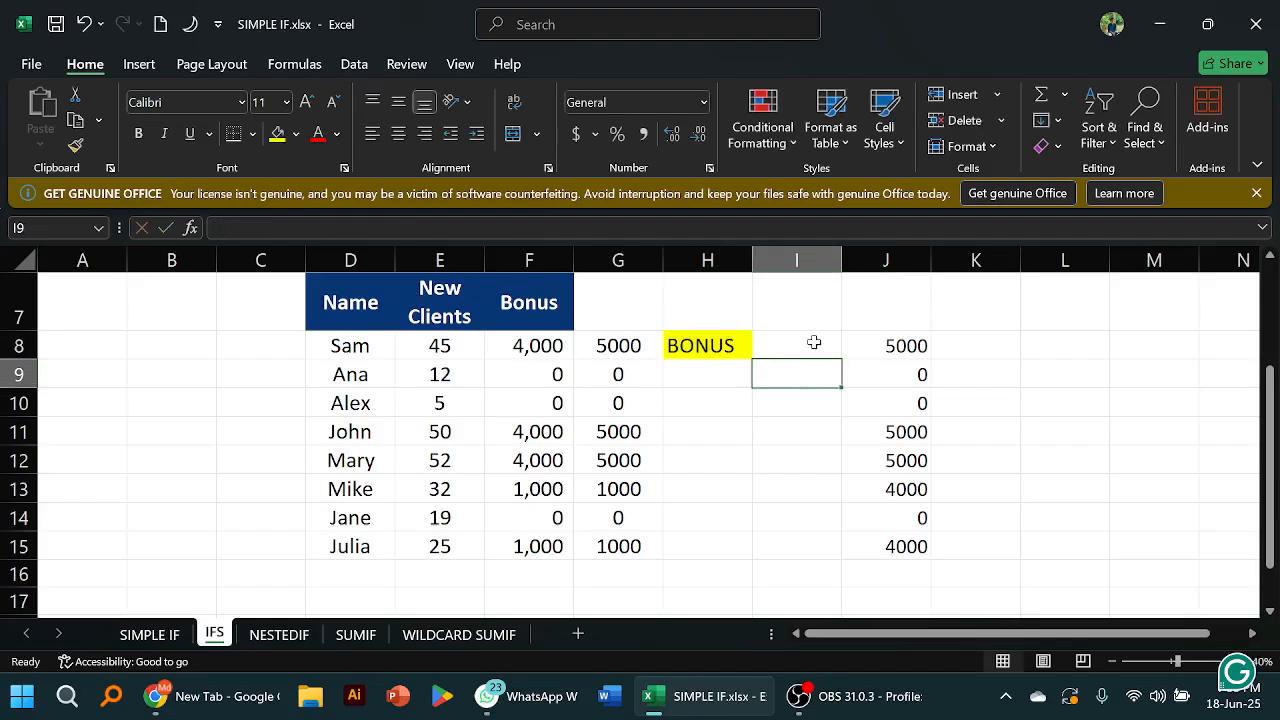
# Return the yellow BONUS header from H8 to its original place in G7
pyautogui.click(745, 354)
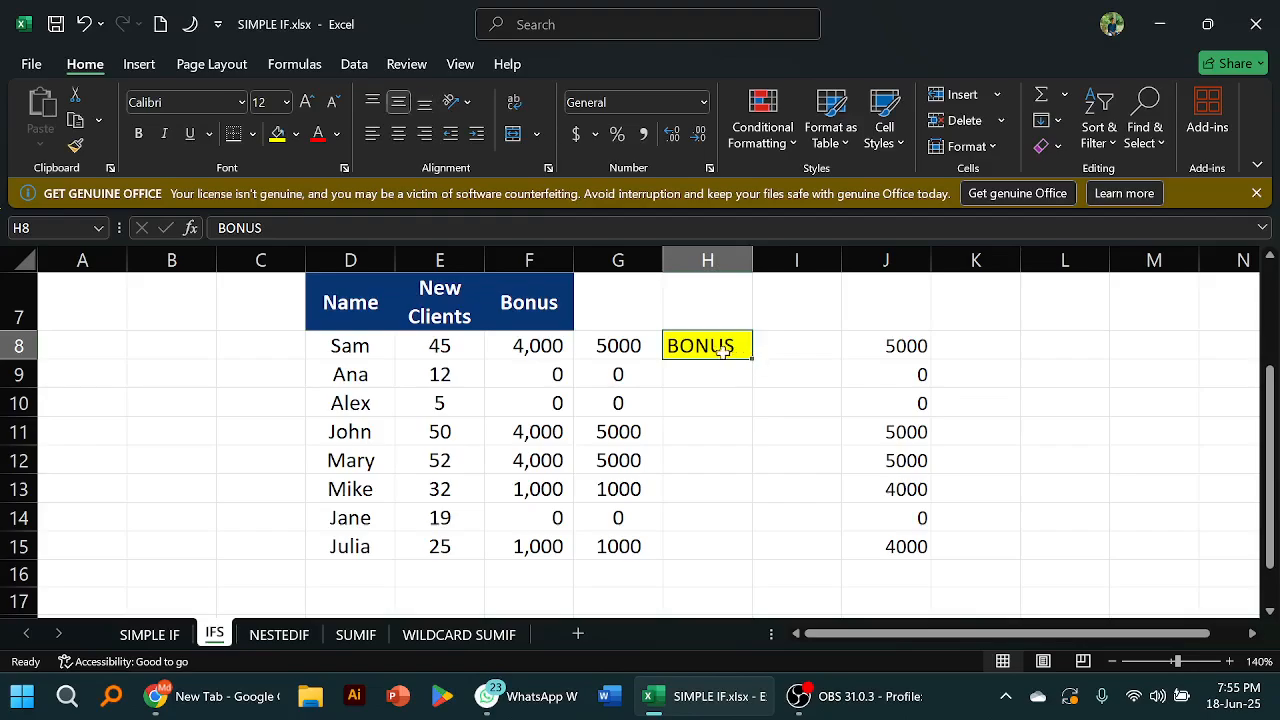
pyautogui.moveTo(743, 360); pyautogui.dragTo(617, 310)
pyautogui.click(745, 355)
pyautogui.click(978, 375)
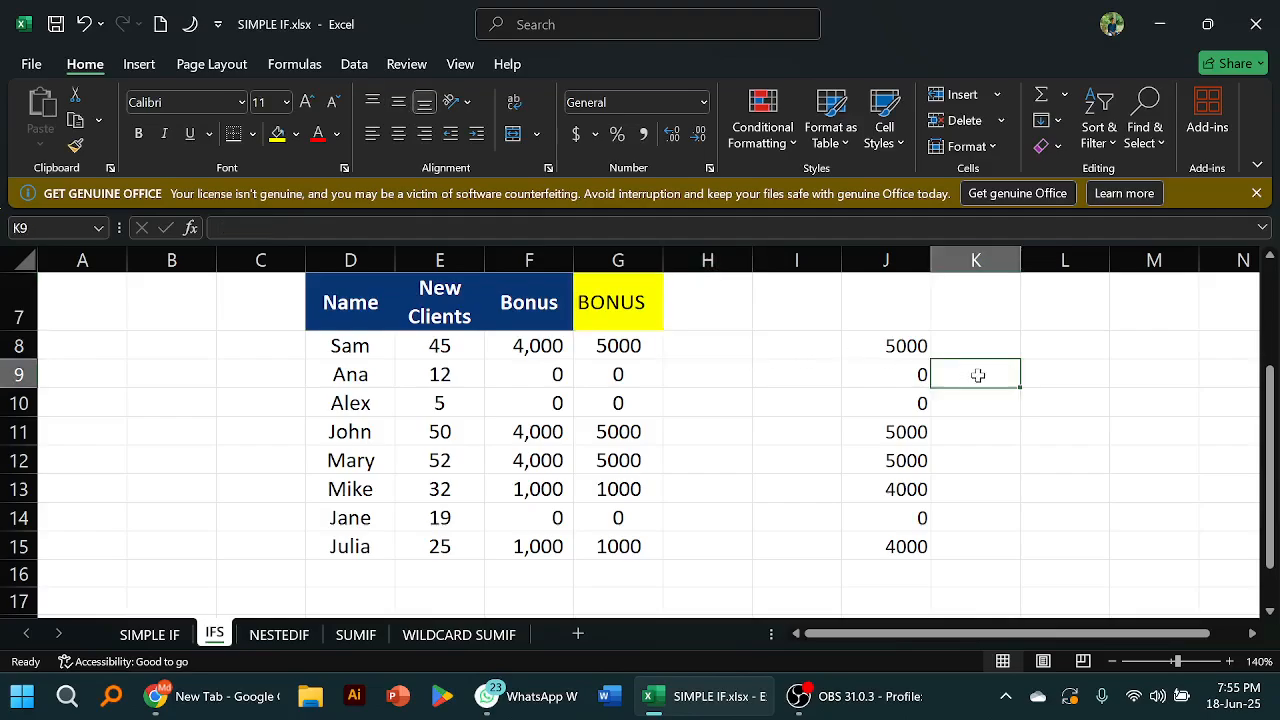
pyautogui.click(920, 366)
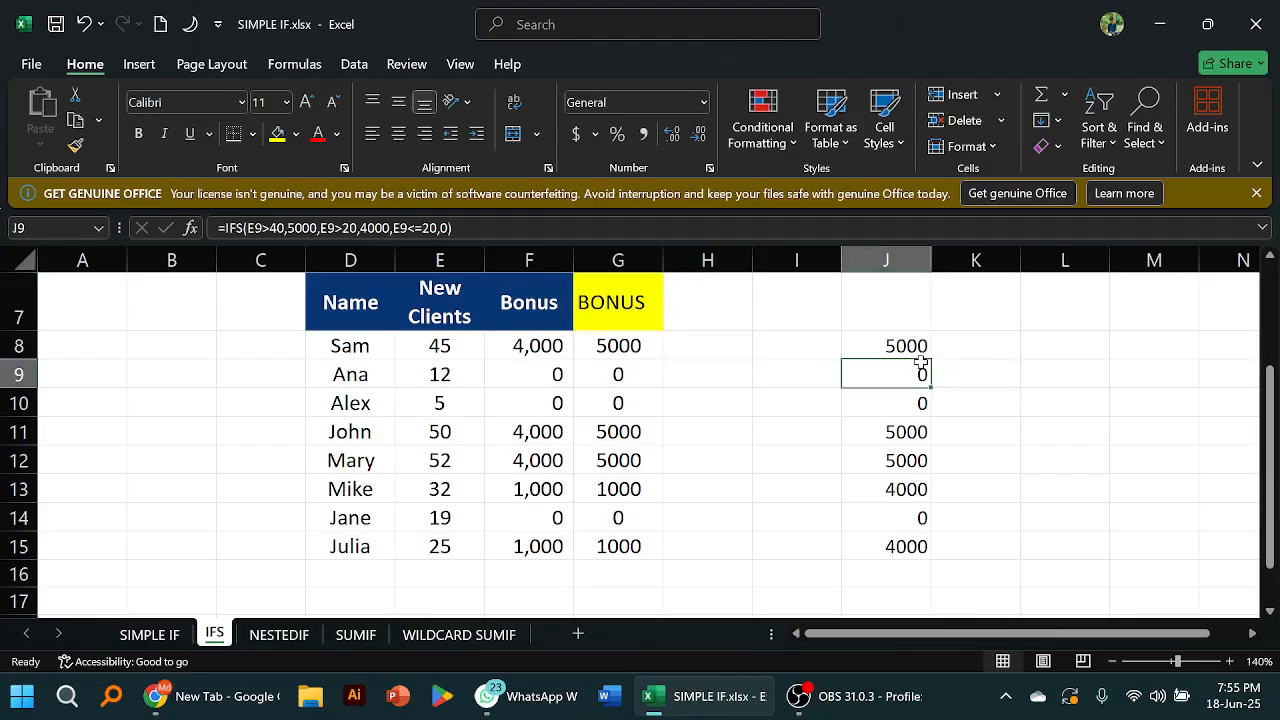
pyautogui.hotkey('ctrl', 'a')
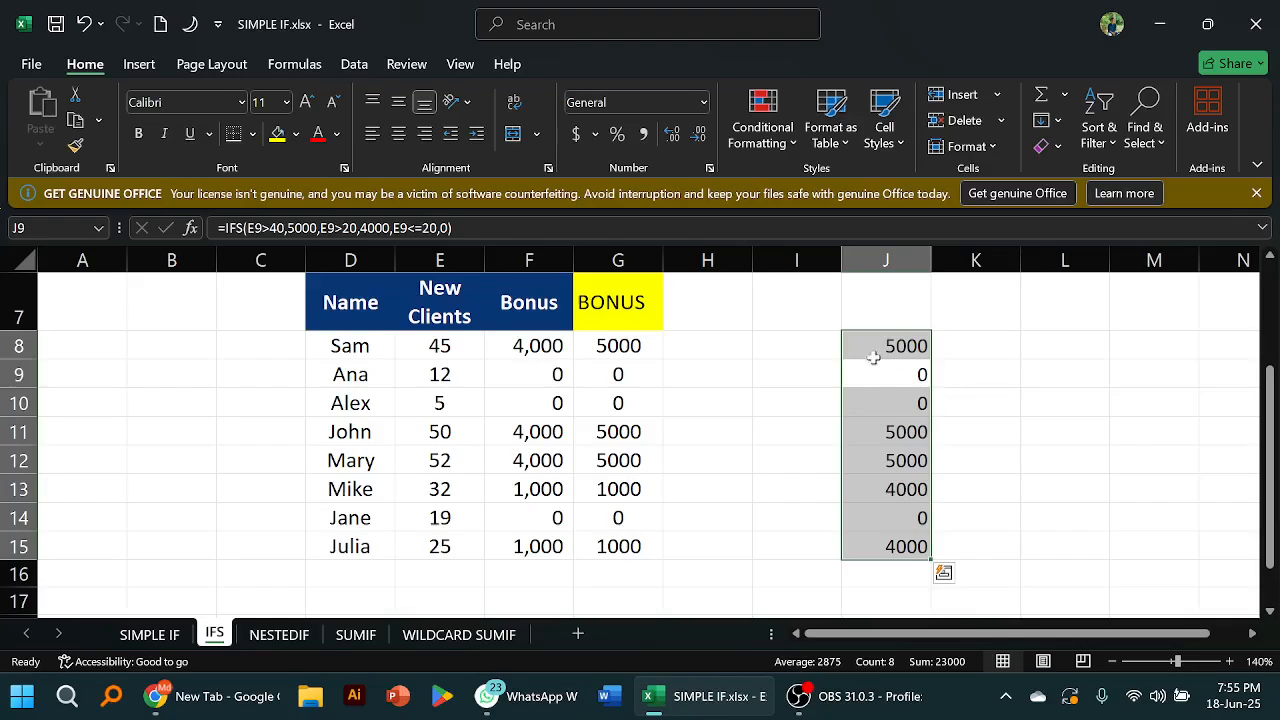
pyautogui.scroll(2, 889, 324)
pyautogui.moveTo(888, 322); pyautogui.dragTo(771, 457)
pyautogui.click(786, 339)
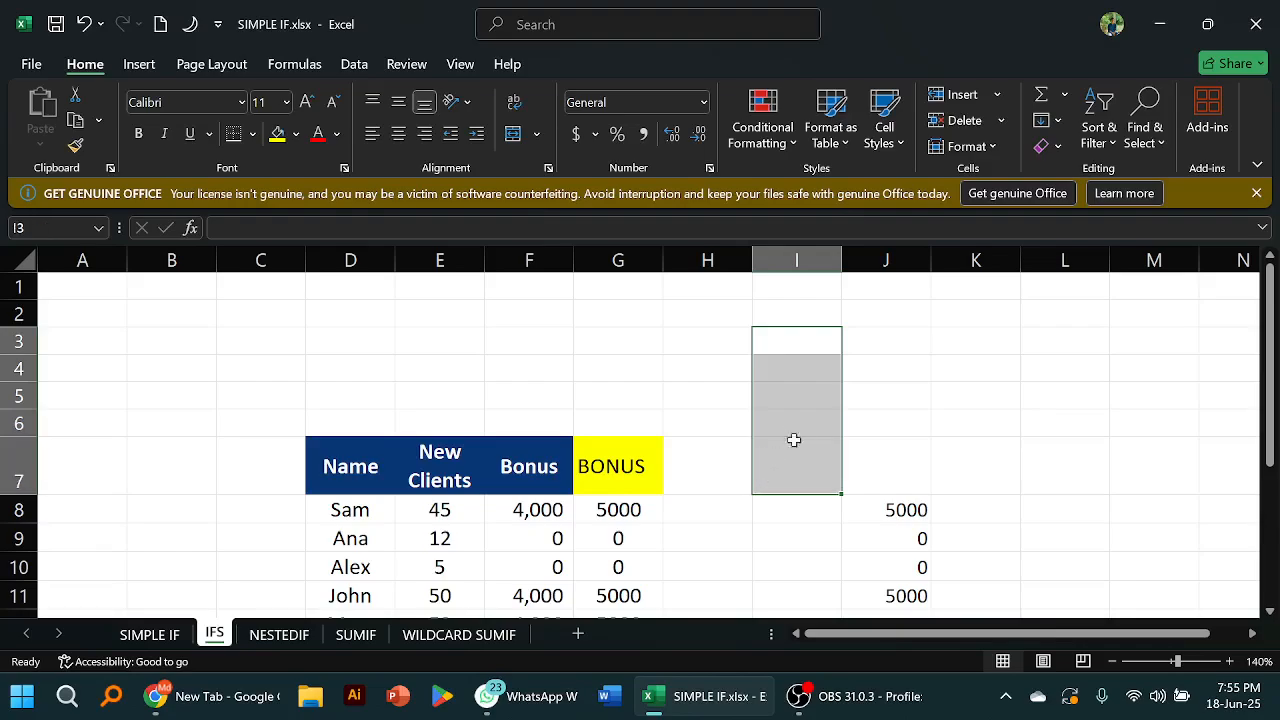
pyautogui.scroll(-1, 954, 416)
pyautogui.scroll(-1, 954, 416)
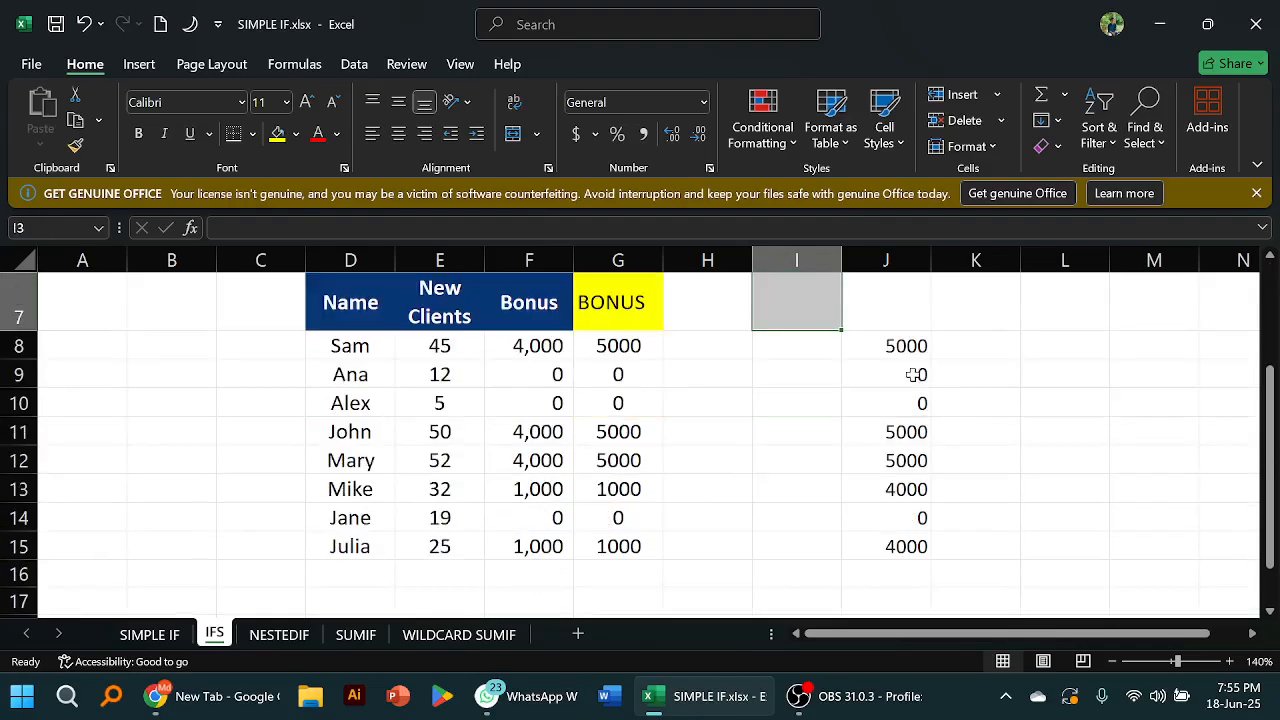
pyautogui.click(1050, 408)
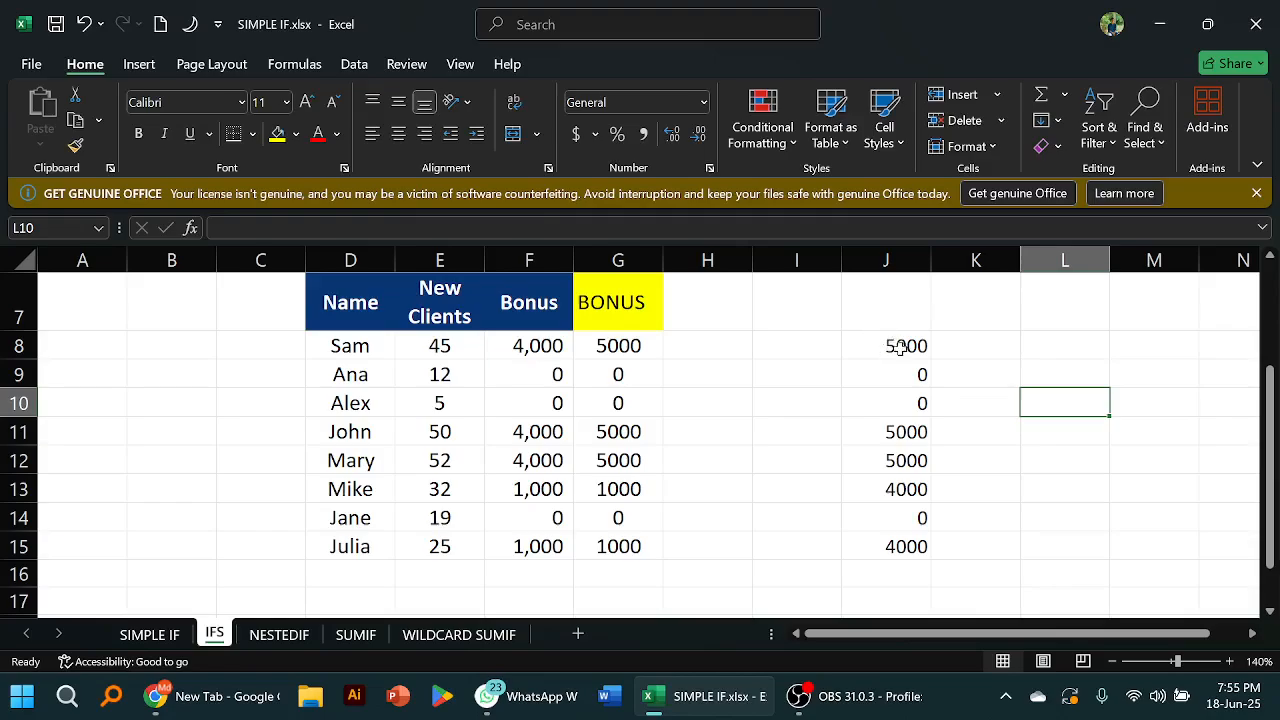
# Move the IFS bonus results from J8:J15 to H8:H15, directly beside the table
pyautogui.click(913, 378)
pyautogui.hotkey('ctrl', 'a')
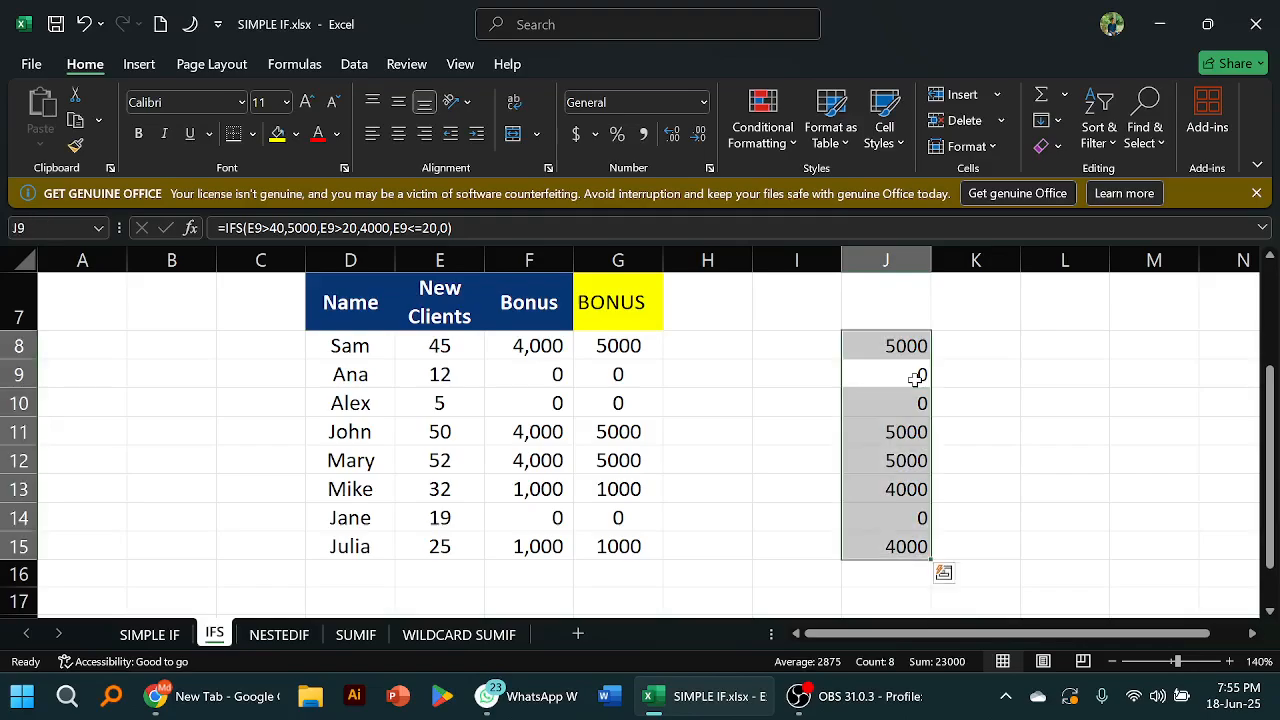
pyautogui.moveTo(869, 334); pyautogui.dragTo(712, 346)
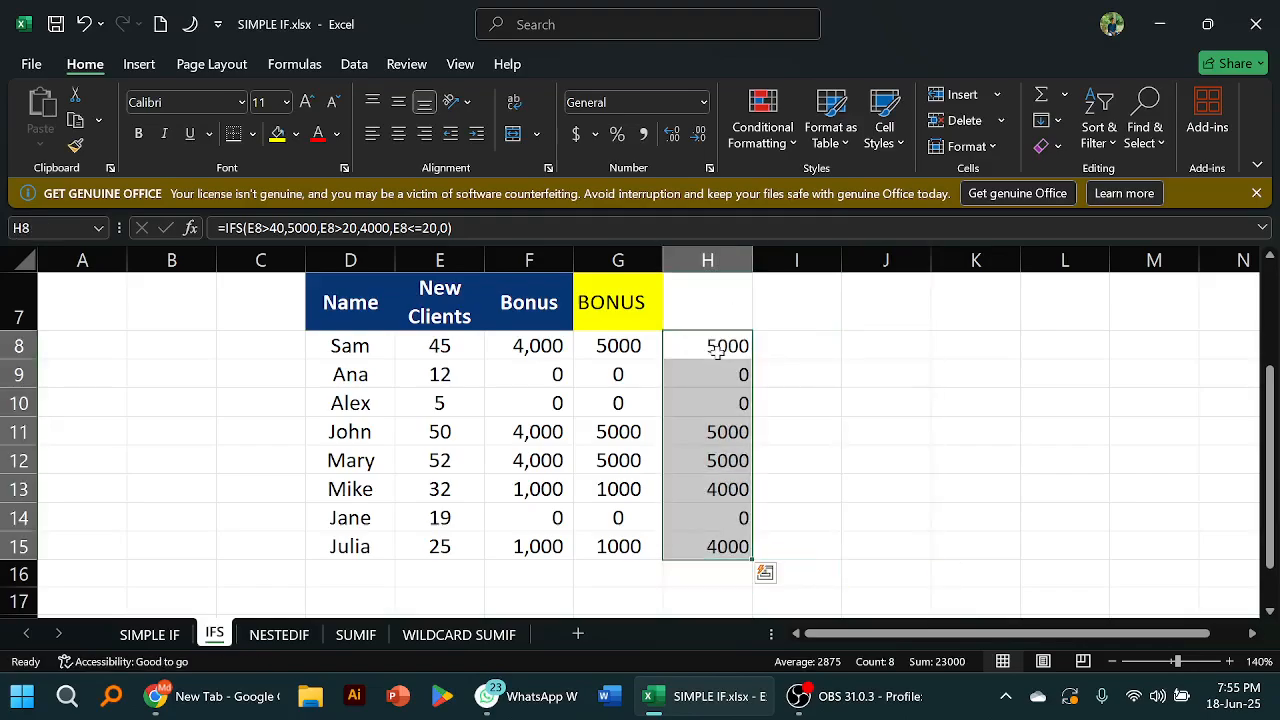
pyautogui.click(966, 396)
# Enter the header BONUS in cell H7 above the IFS results
pyautogui.scroll(1, 797, 365)
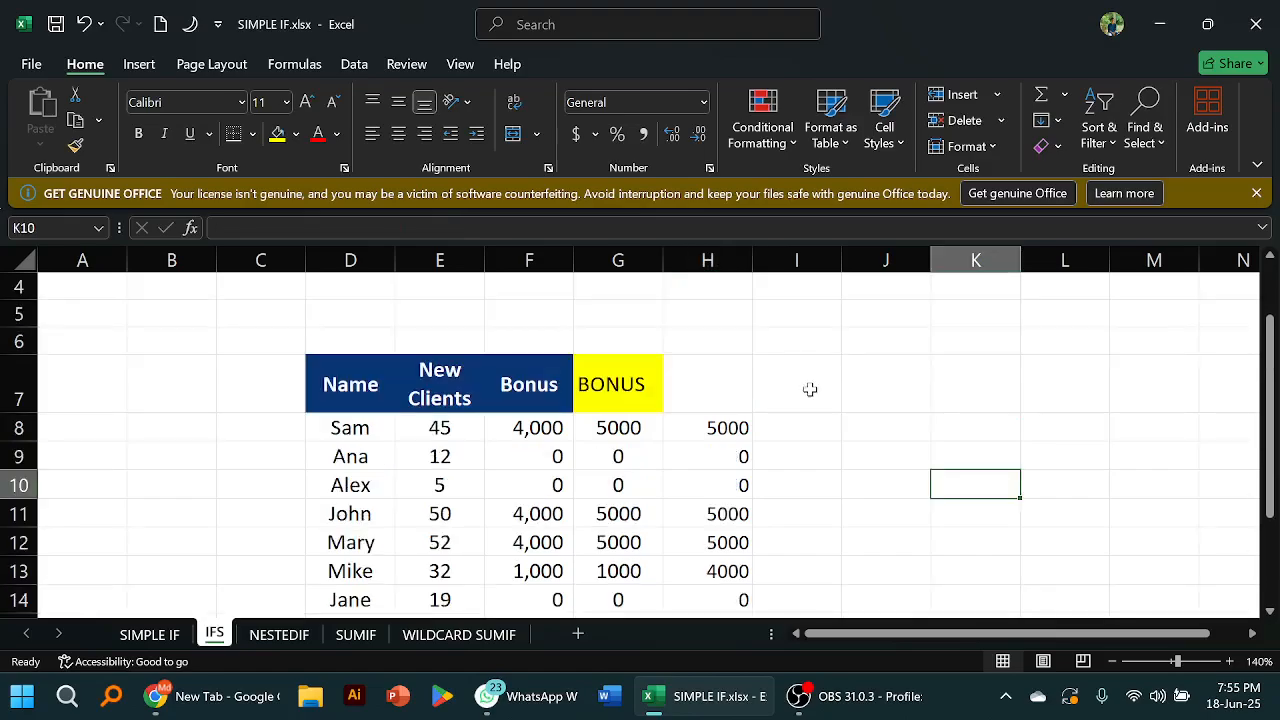
pyautogui.click(745, 390)
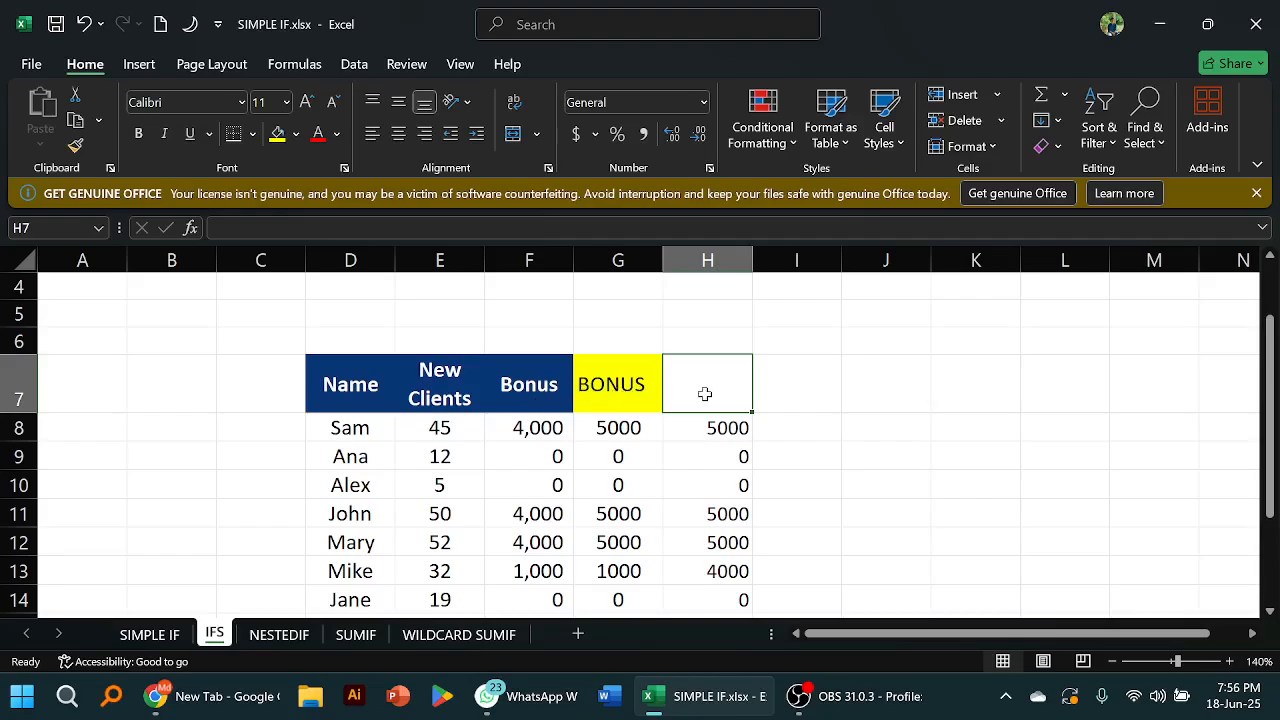
pyautogui.write('B')
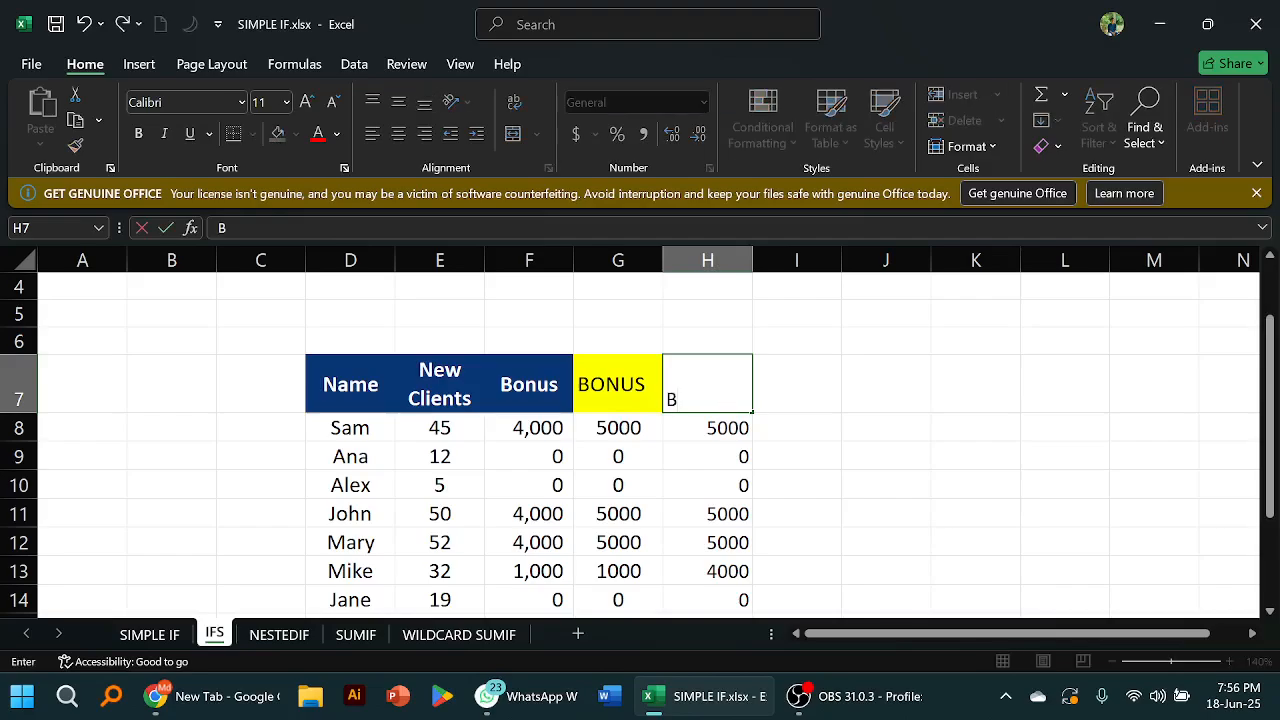
pyautogui.press('BackSpace')
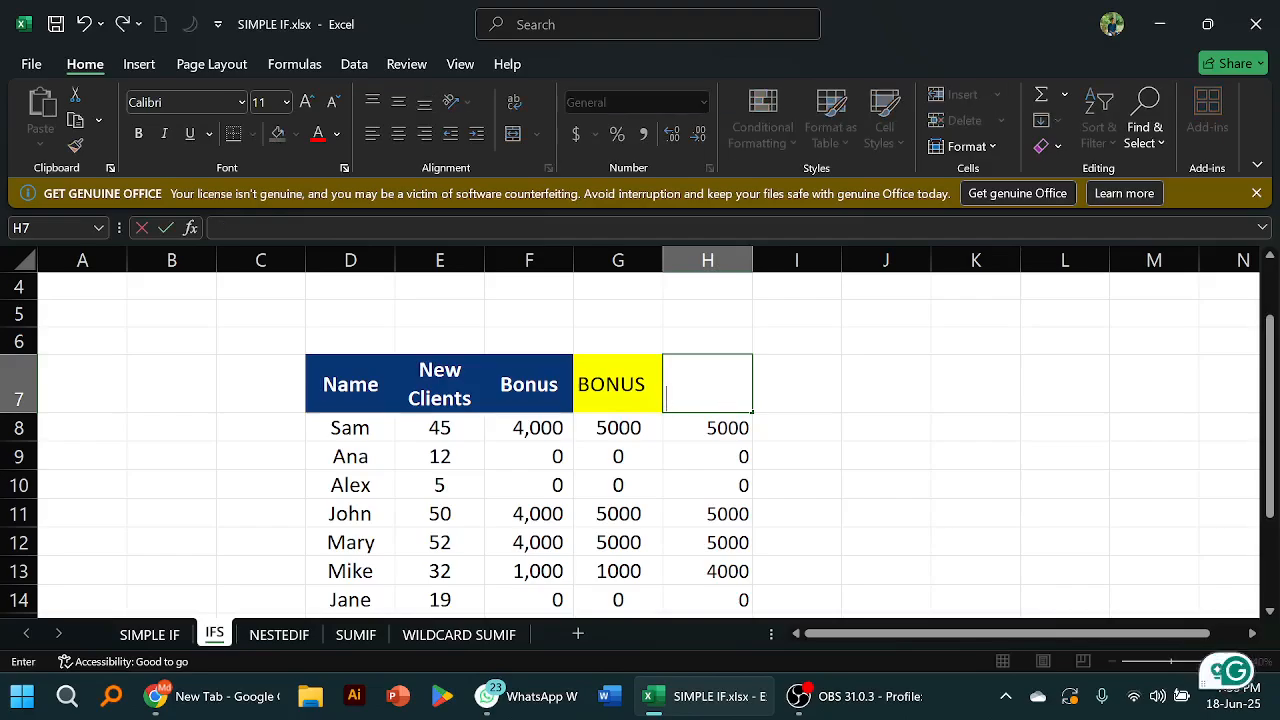
pyautogui.click(286, 102)
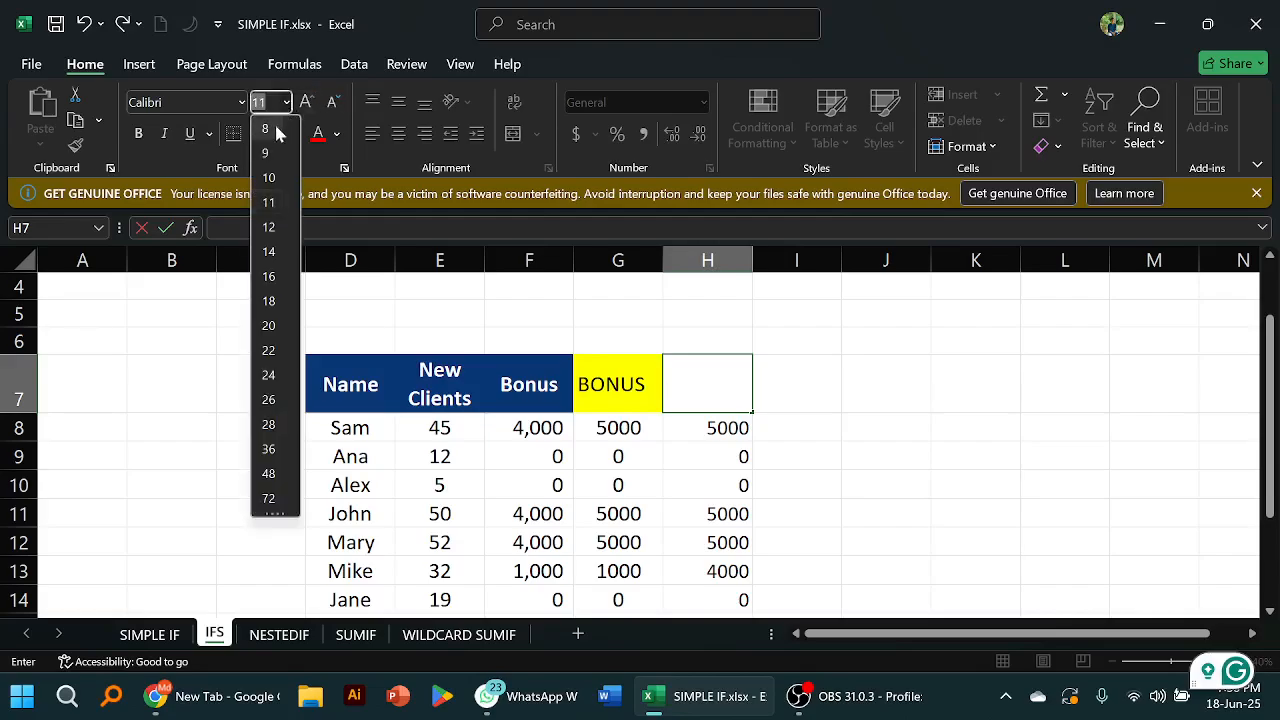
pyautogui.click(728, 387)
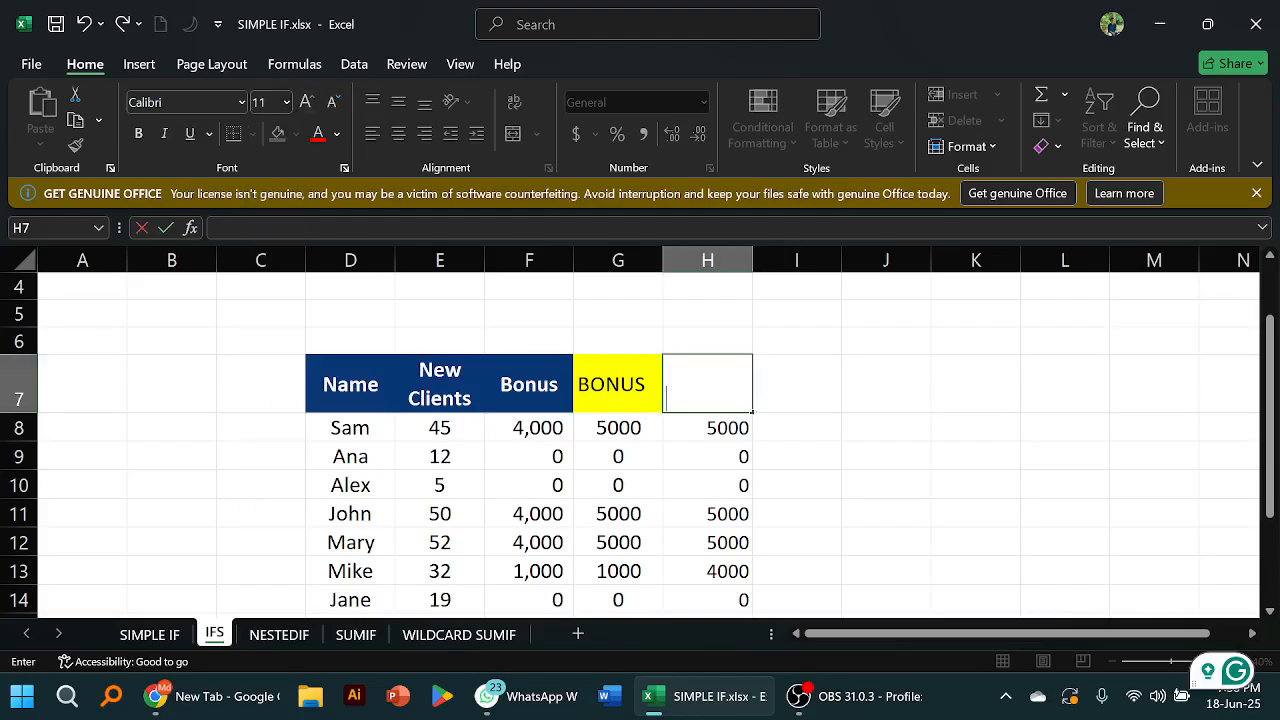
pyautogui.write('BON')
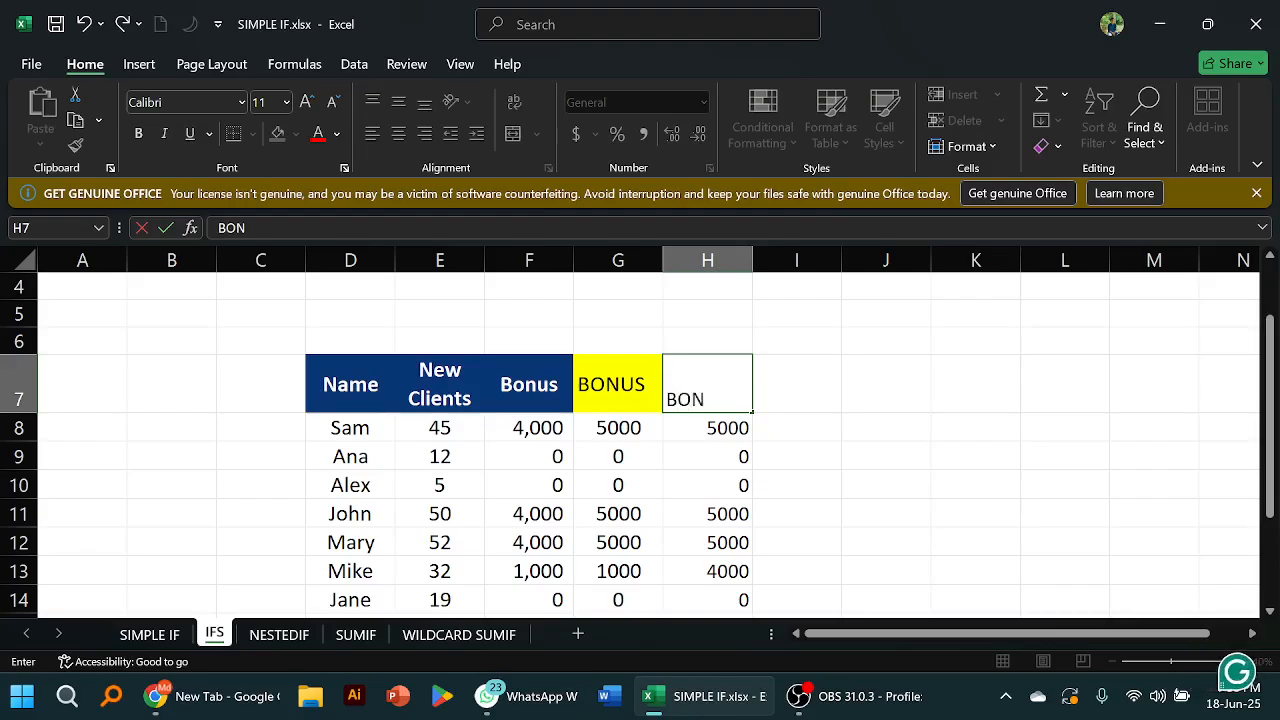
pyautogui.write('US')
pyautogui.press('Return')
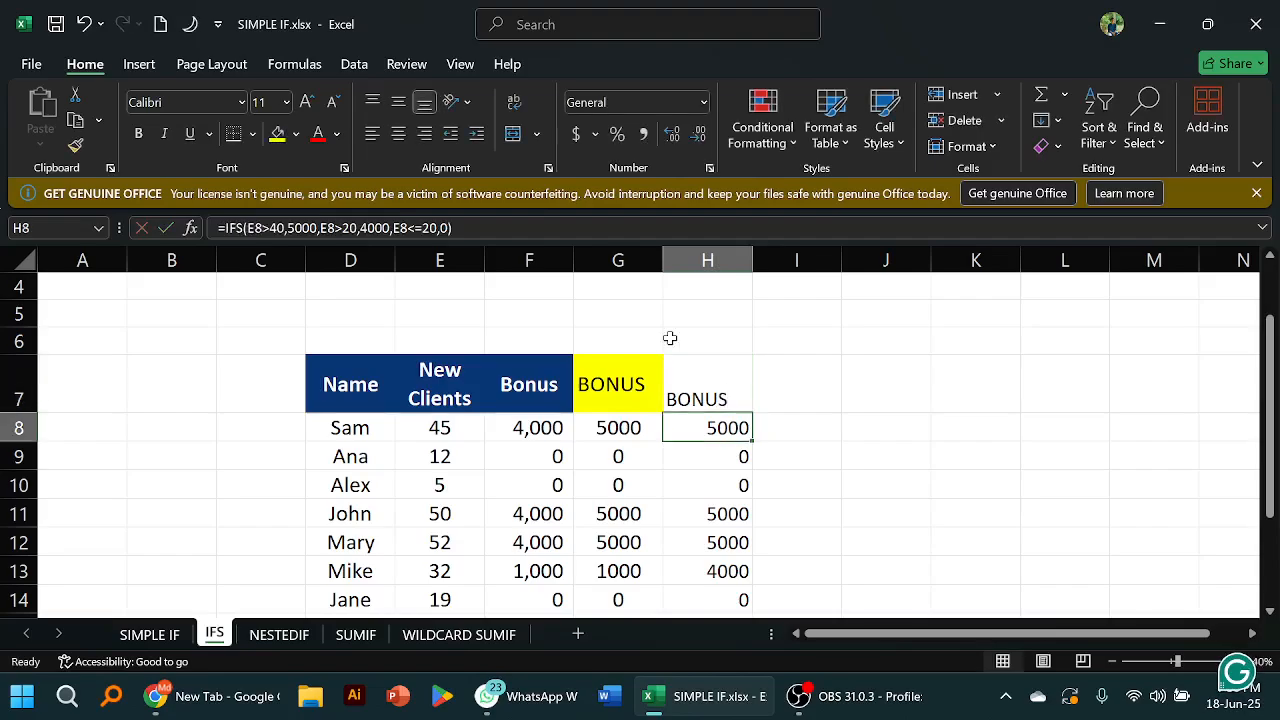
# Format the BONUS header in H7 with font size 14, horizontal and vertical centering, and a gold fill
pyautogui.click(700, 392)
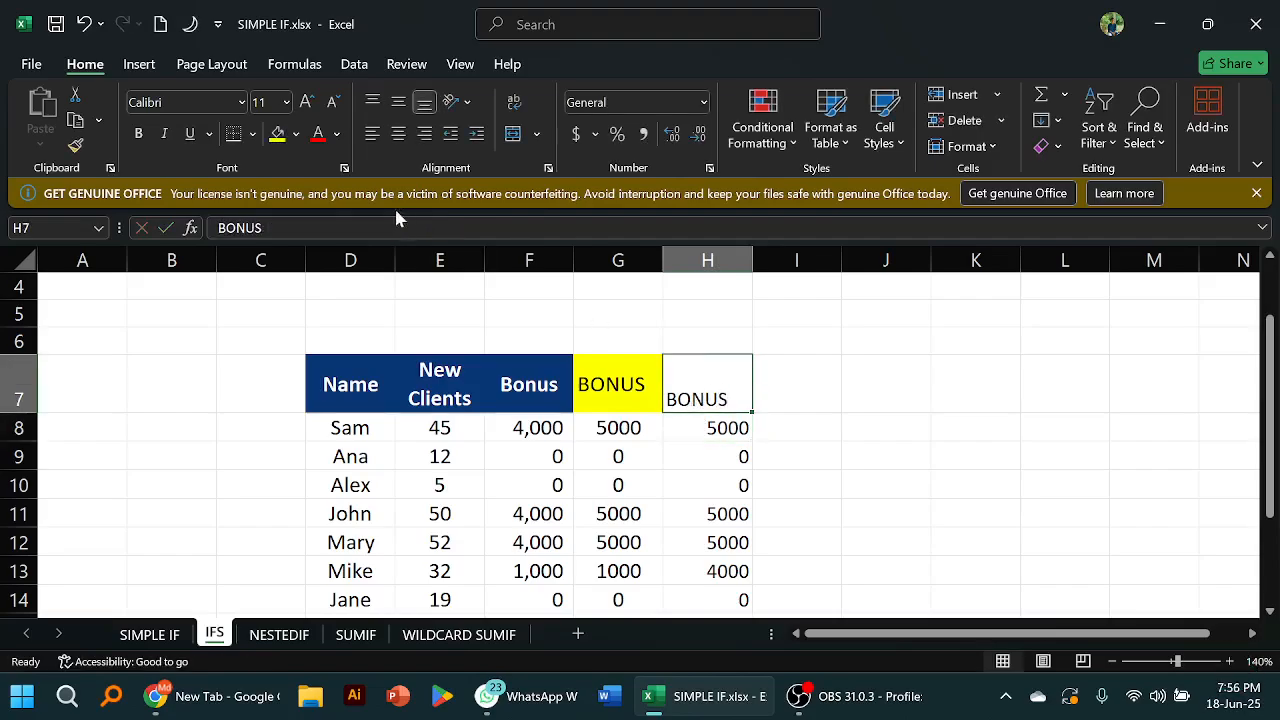
pyautogui.click(286, 102)
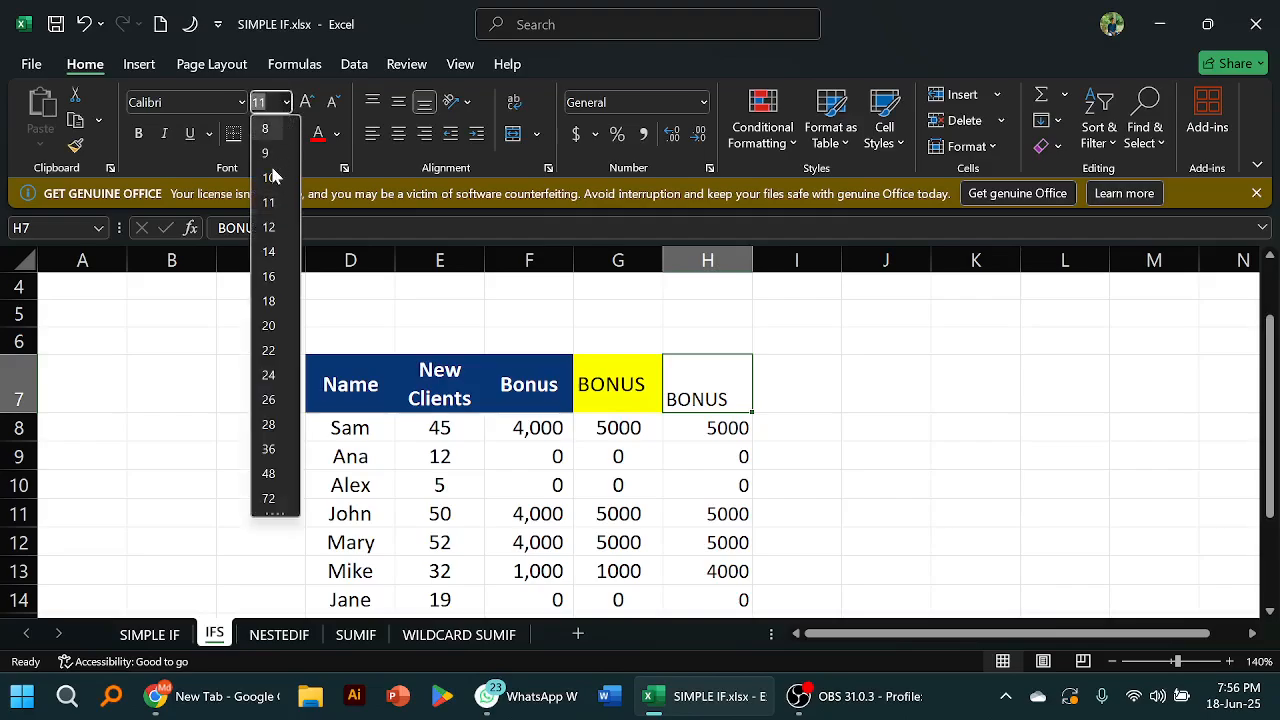
pyautogui.click(280, 260)
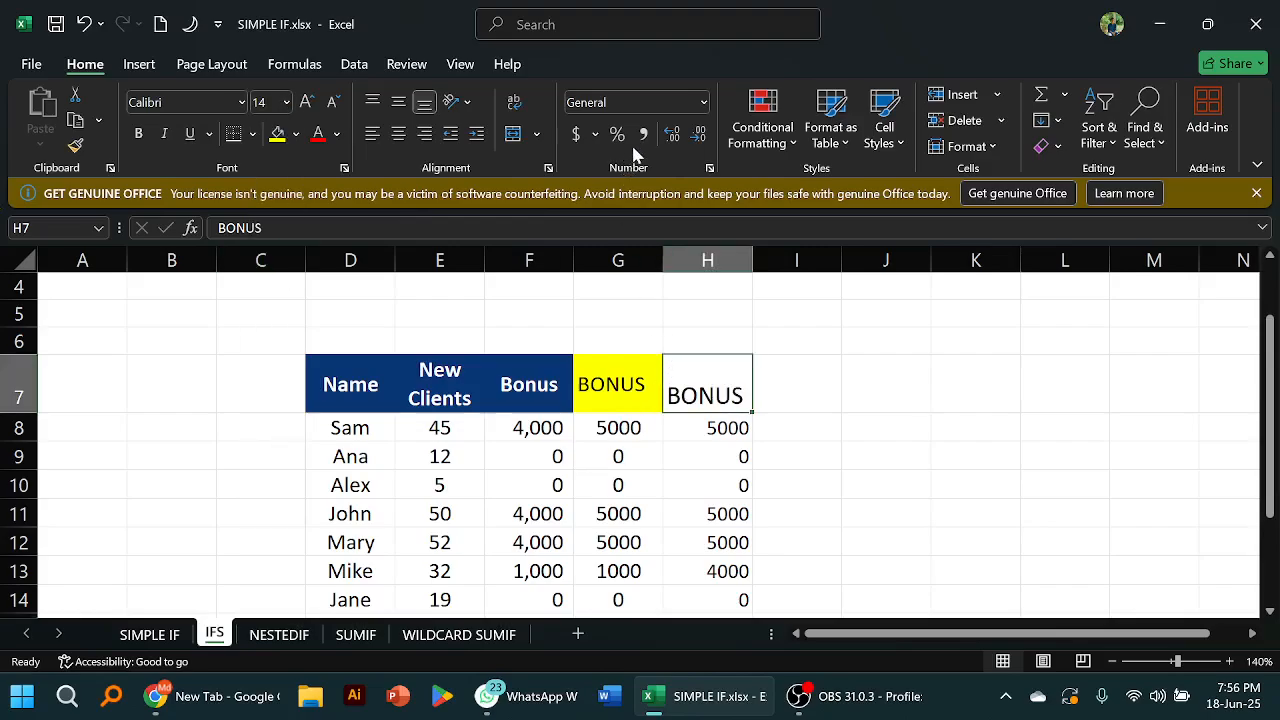
pyautogui.click(396, 137)
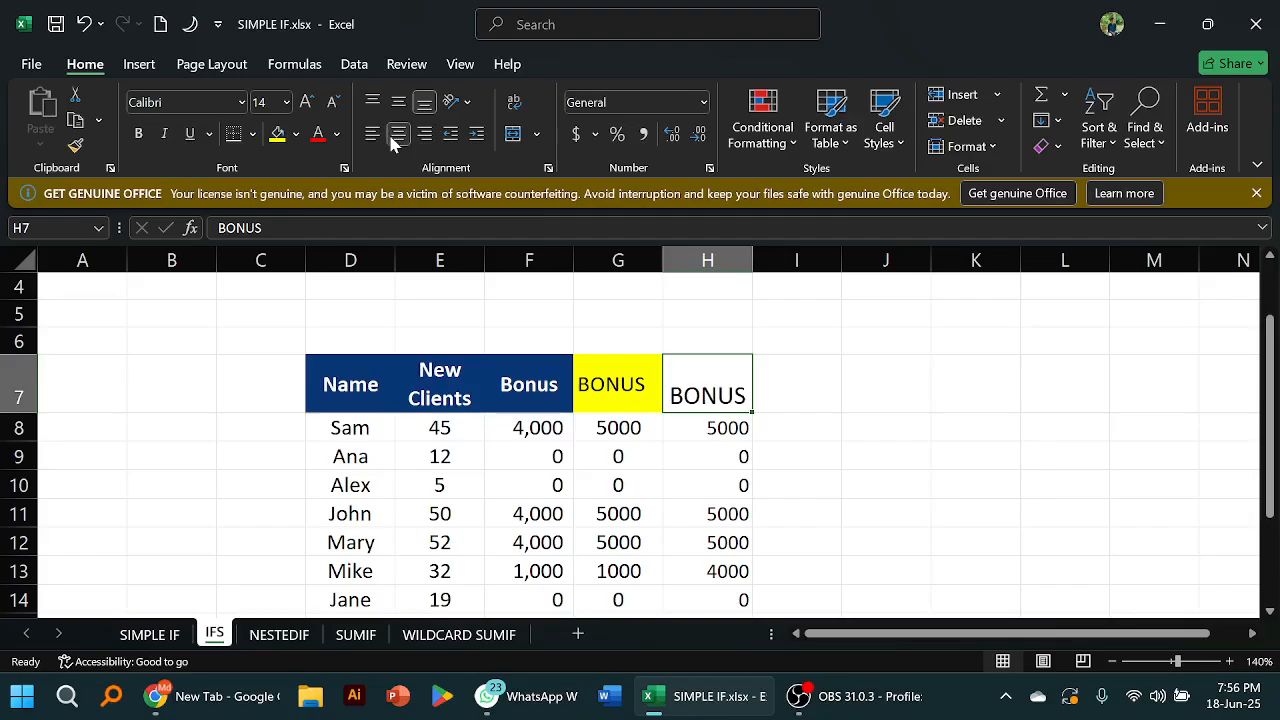
pyautogui.click(399, 103)
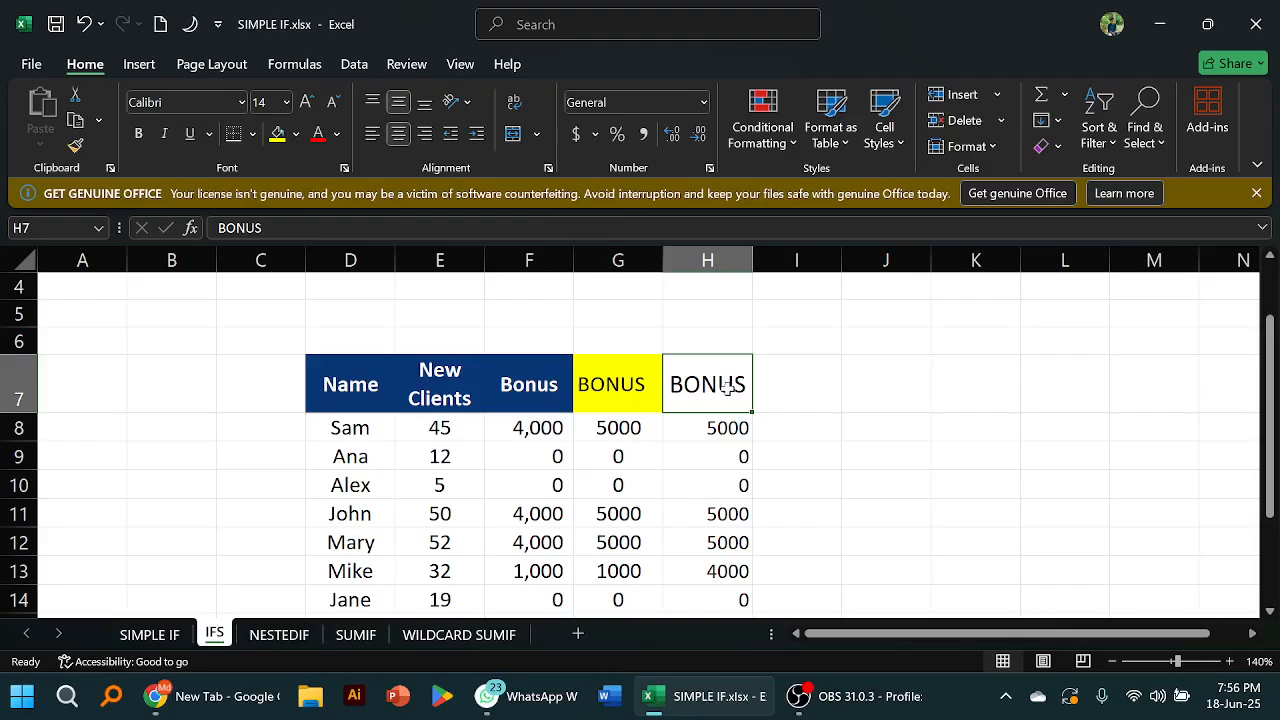
pyautogui.click(294, 135)
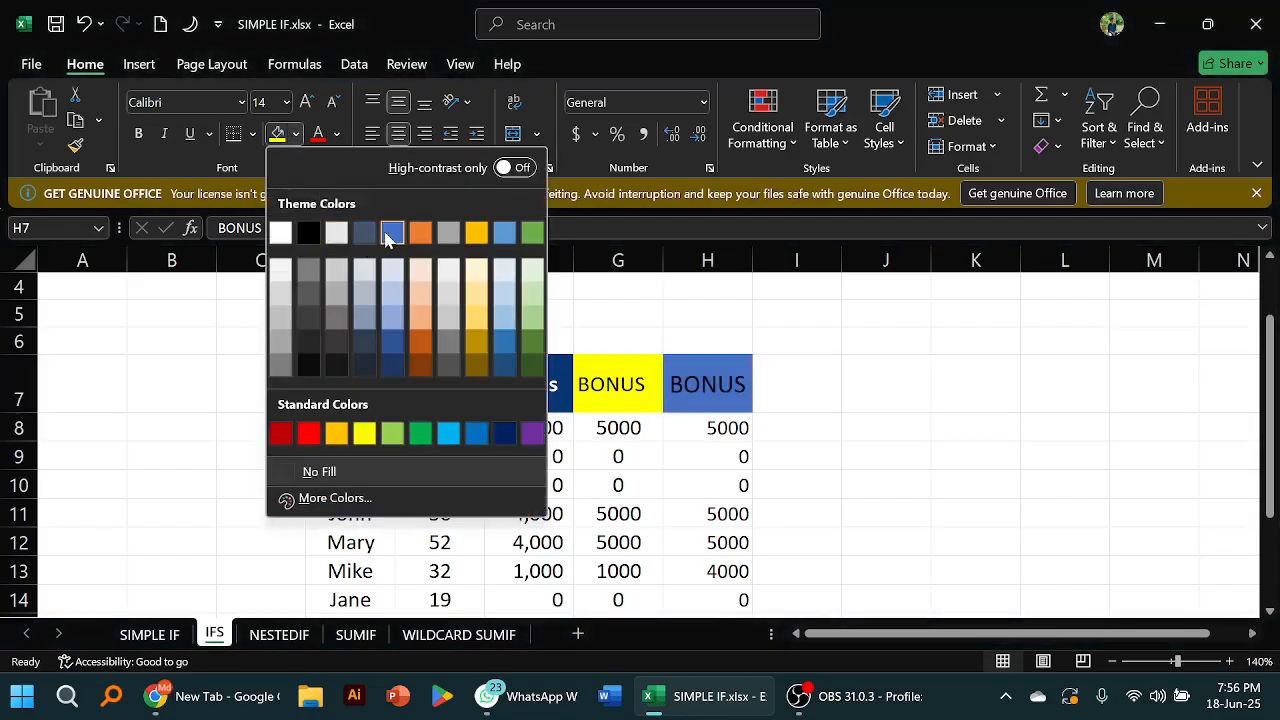
pyautogui.click(476, 234)
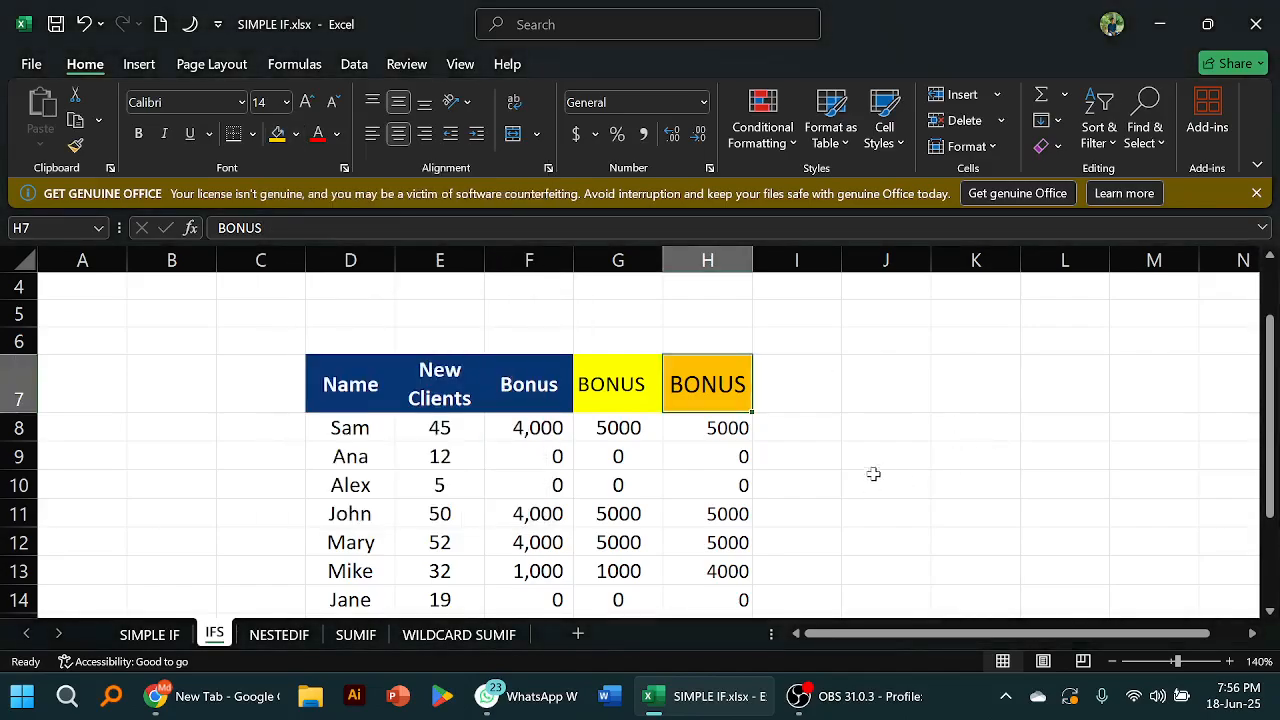
# Review the IFS bonus results and their formulas in H8:H15 beside the table
pyautogui.scroll(-1, 873, 474)
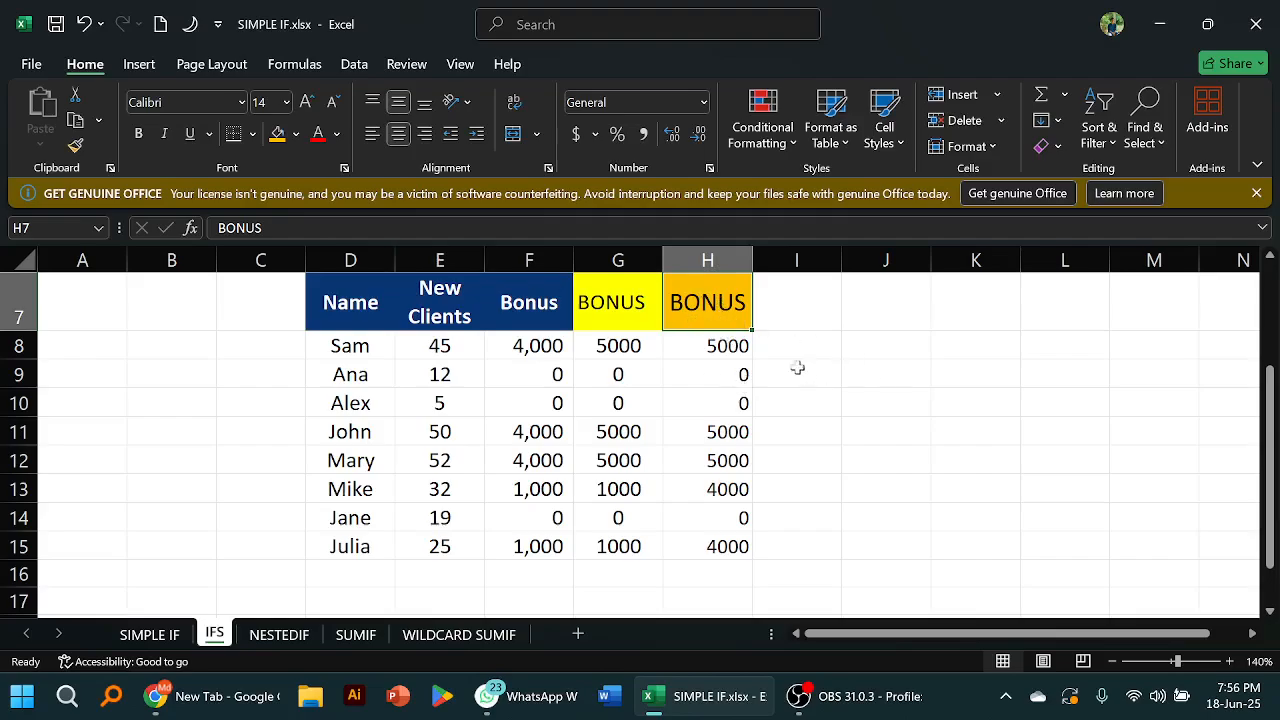
pyautogui.scroll(1, 897, 420)
pyautogui.scroll(-1, 903, 429)
pyautogui.click(902, 430)
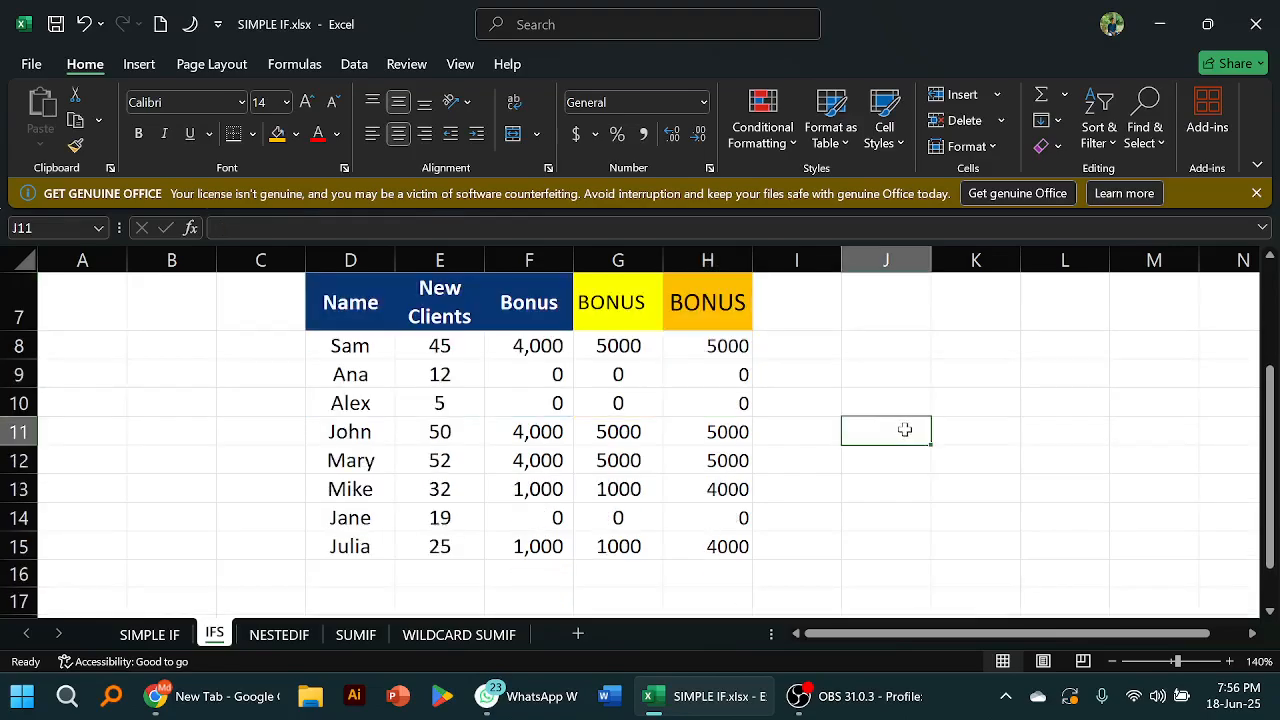
pyautogui.click(740, 347)
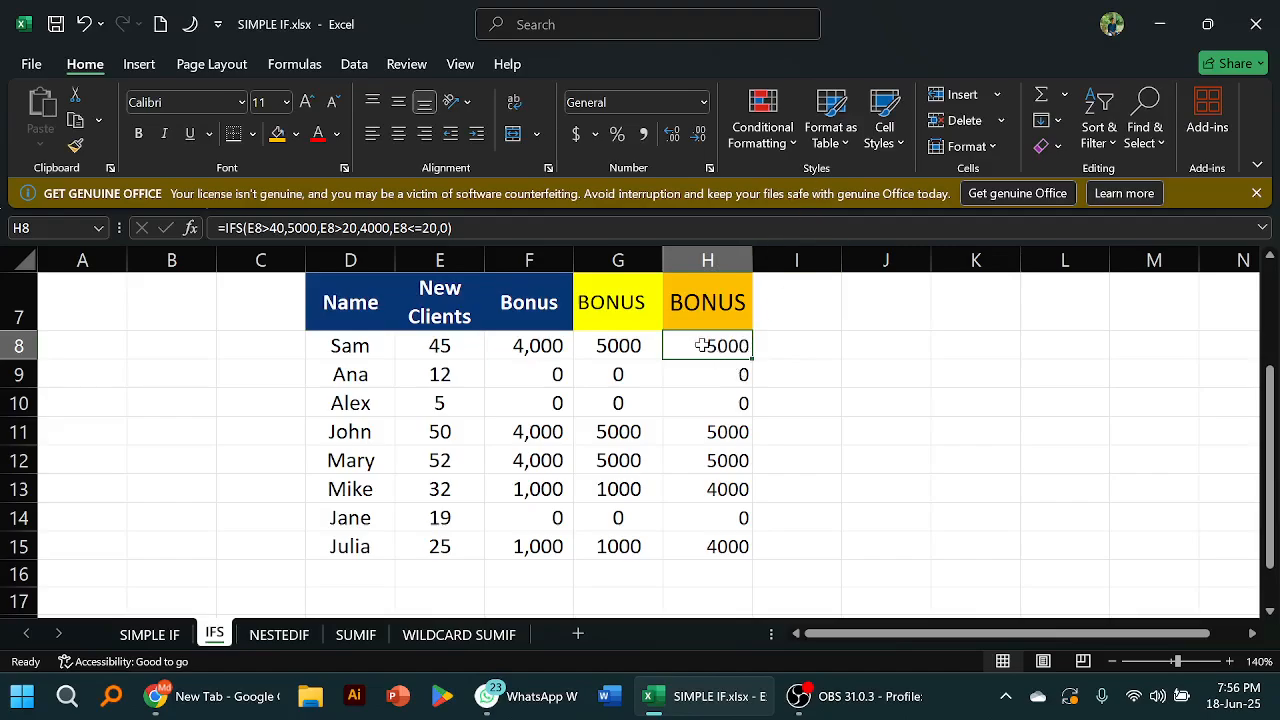
pyautogui.moveTo(703, 345); pyautogui.dragTo(740, 520)
pyautogui.click(733, 545)
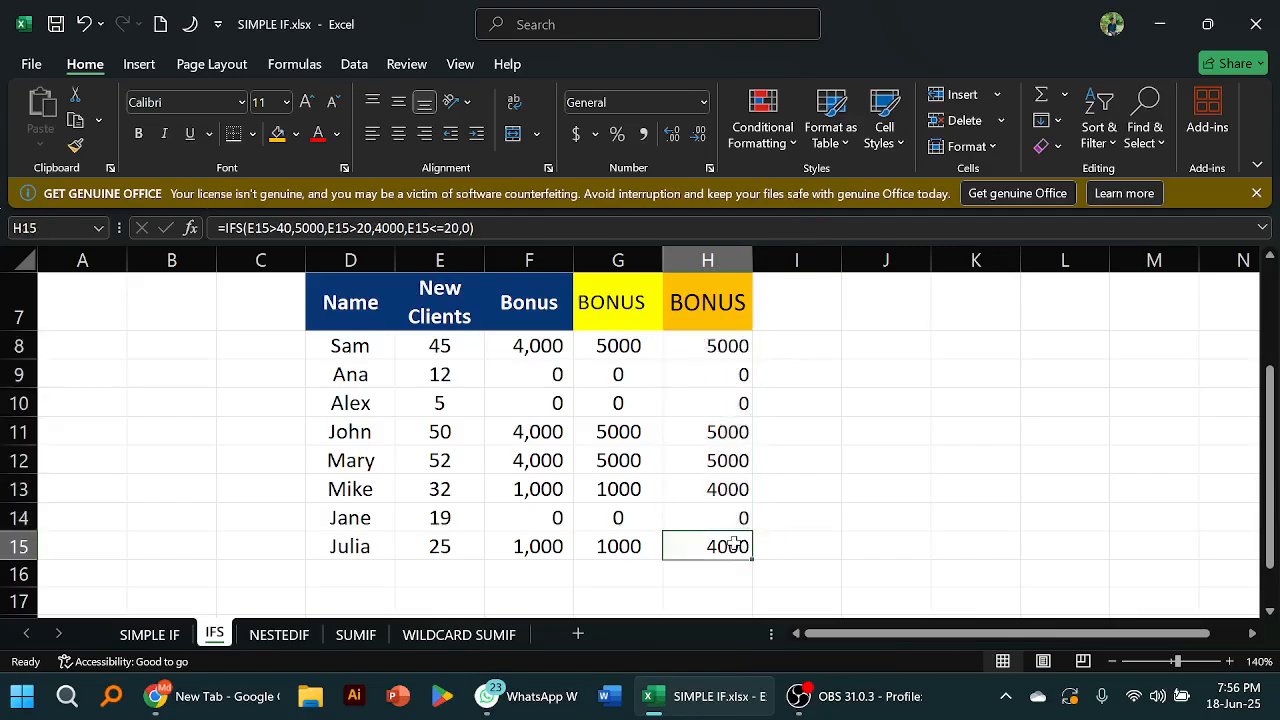
pyautogui.click(826, 435)
pyautogui.moveTo(688, 345); pyautogui.dragTo(708, 460)
pyautogui.click(708, 486)
pyautogui.click(711, 546)
# Add an Equal To highlight rule to H8:H15 with the value O and Light Red Fill with Dark Red Text
pyautogui.moveTo(689, 342); pyautogui.dragTo(728, 540)
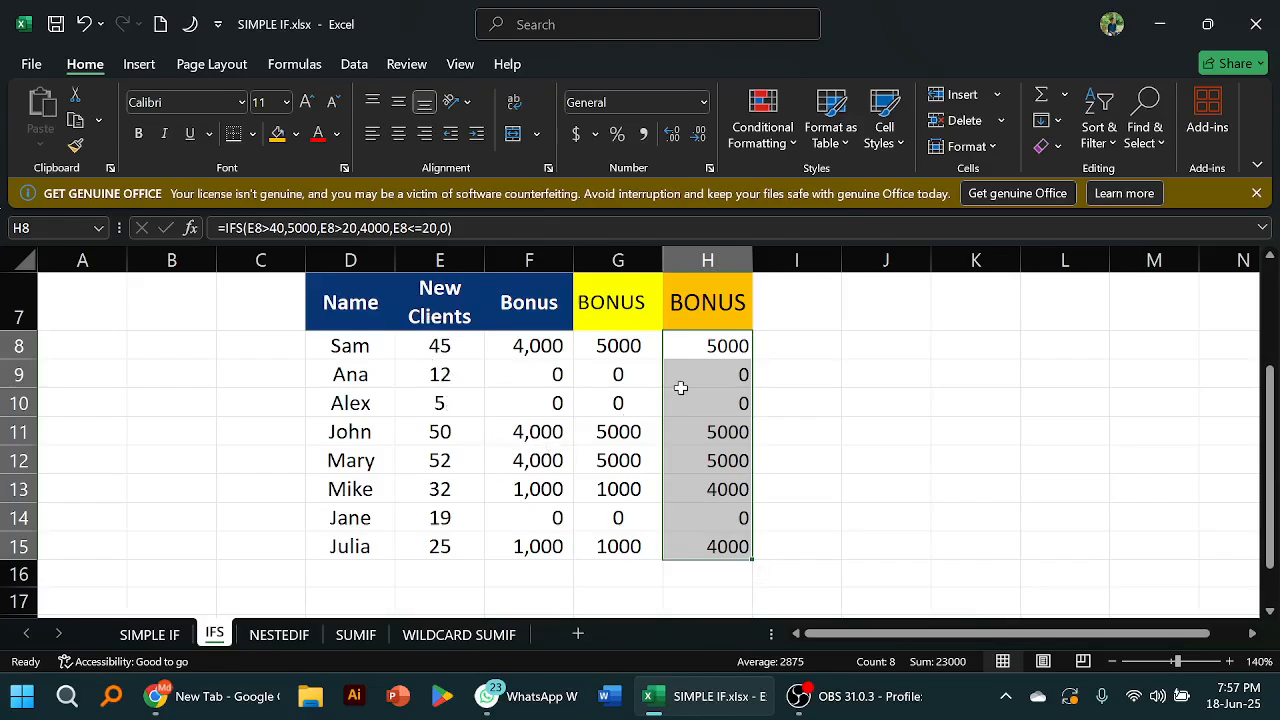
pyautogui.click(740, 145)
pyautogui.moveTo(812, 205)
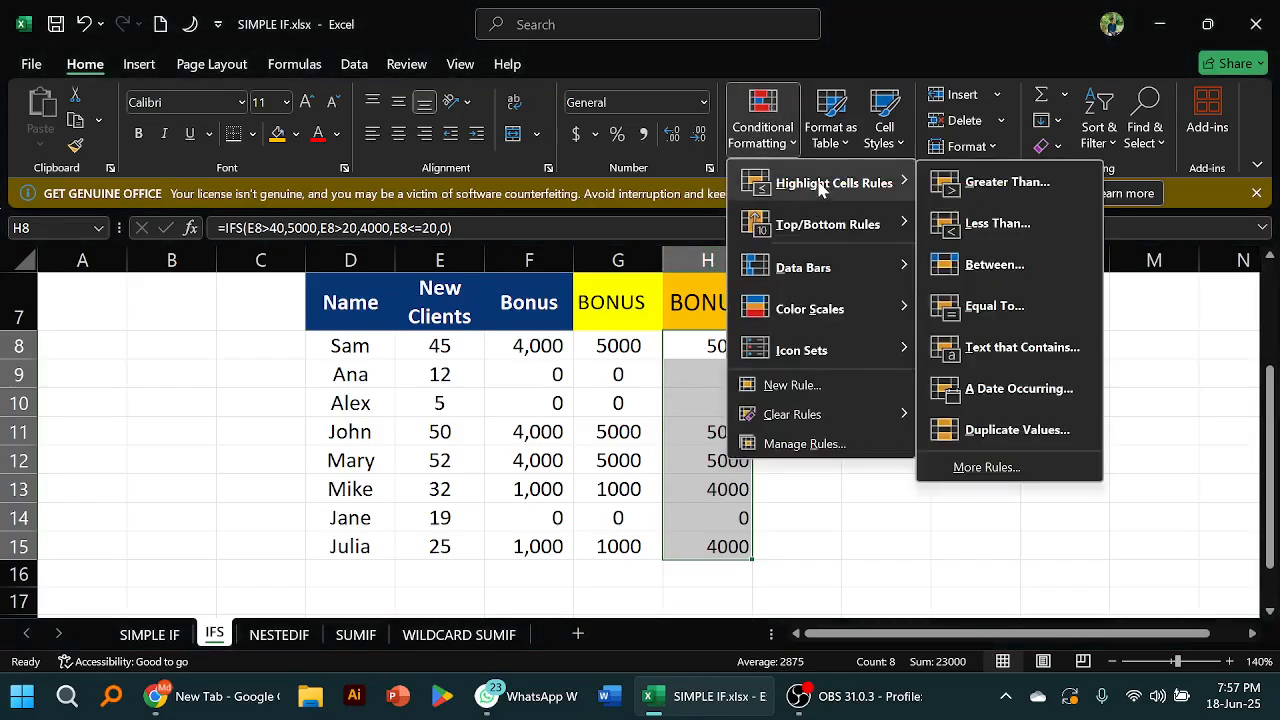
pyautogui.click(980, 306)
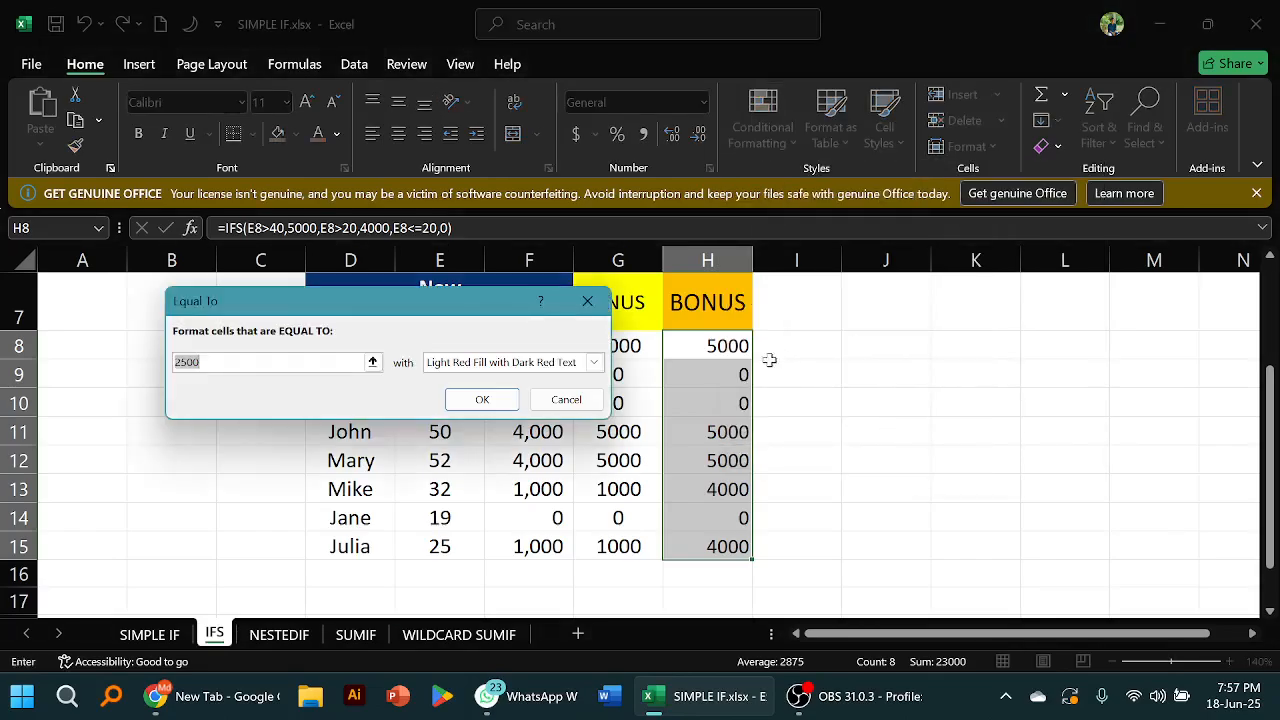
pyautogui.click(202, 362)
pyautogui.press('BackSpace')
pyautogui.press('BackSpace')
pyautogui.press('BackSpace')
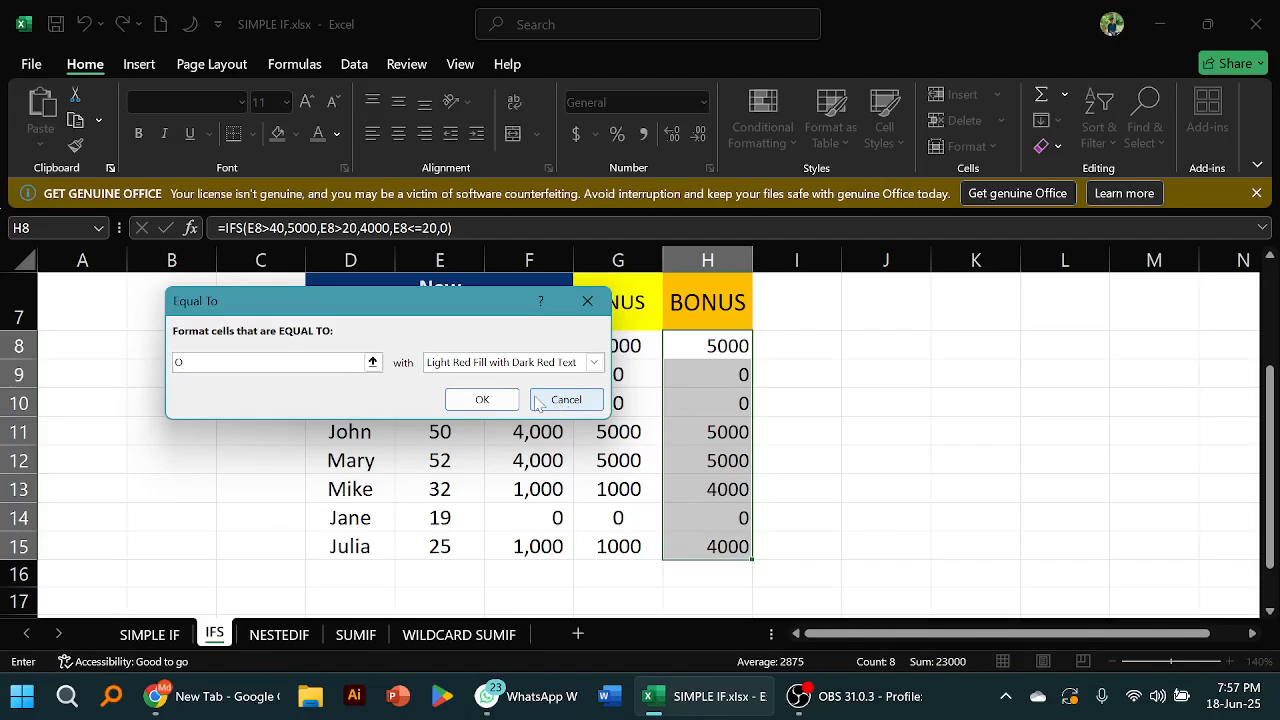
pyautogui.click(495, 402)
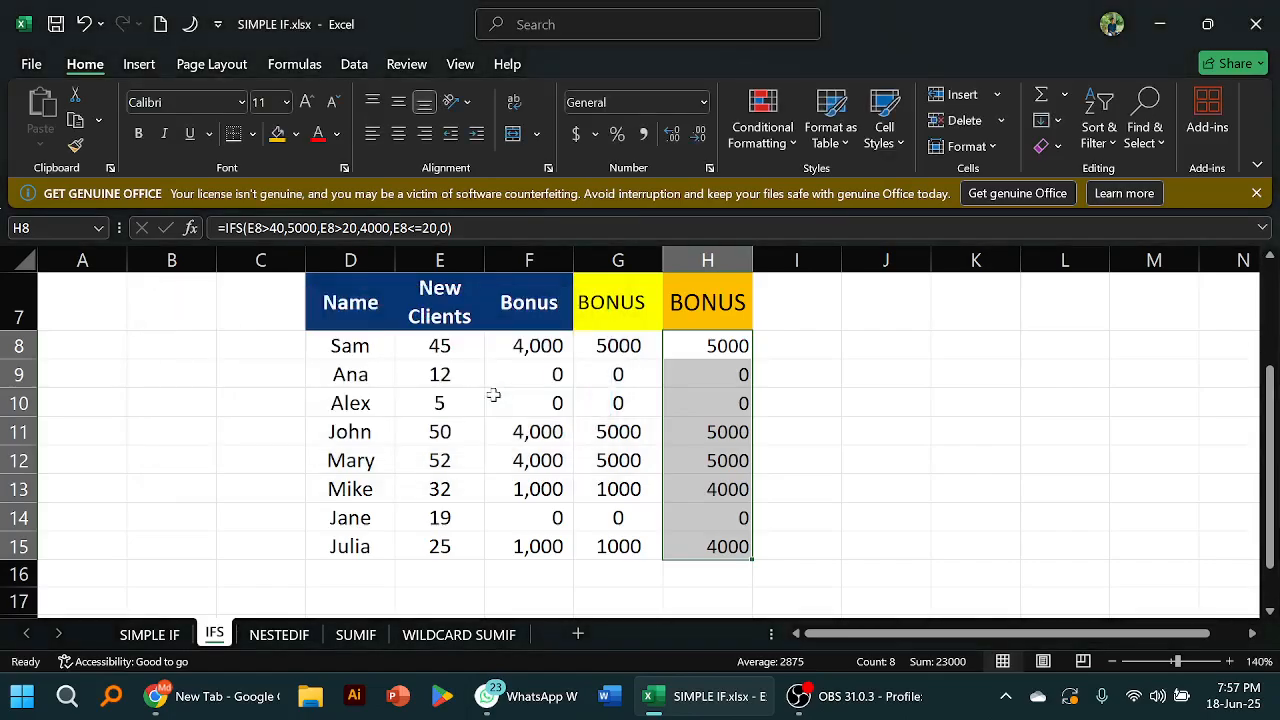
# Check the bonus cells in H8:H13 against the new highlight rule
pyautogui.click(805, 428)
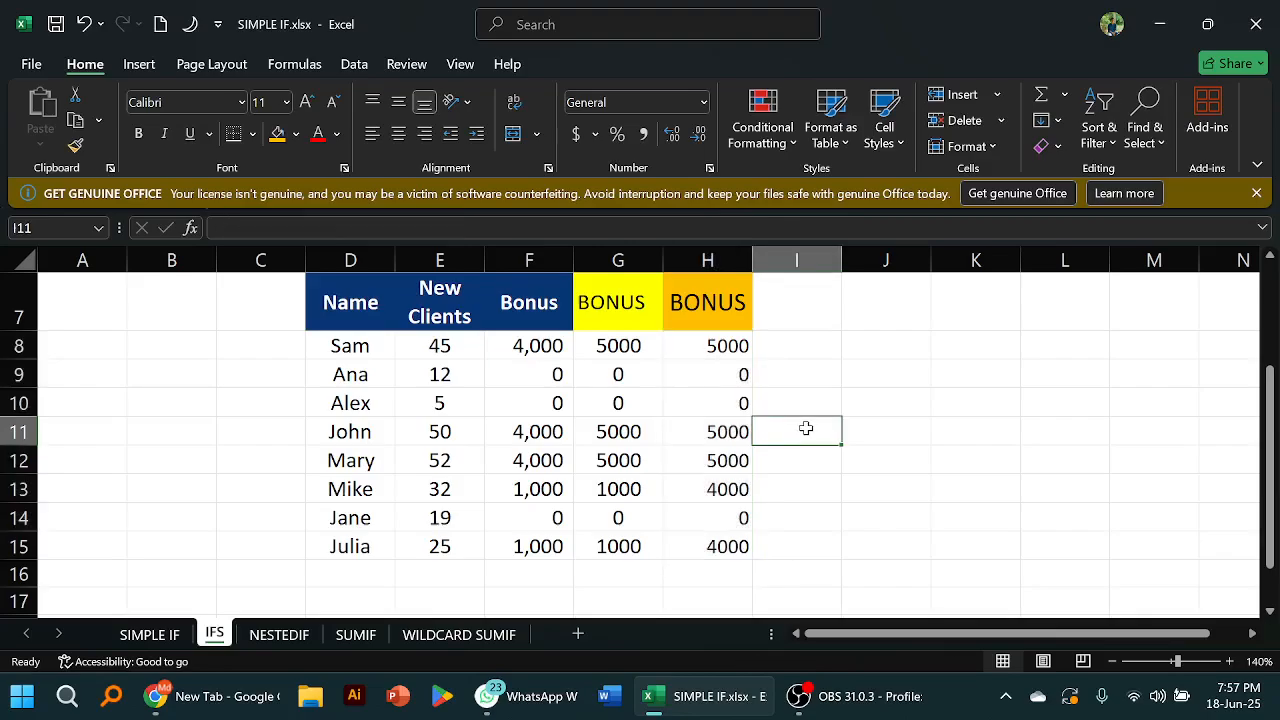
pyautogui.click(711, 344)
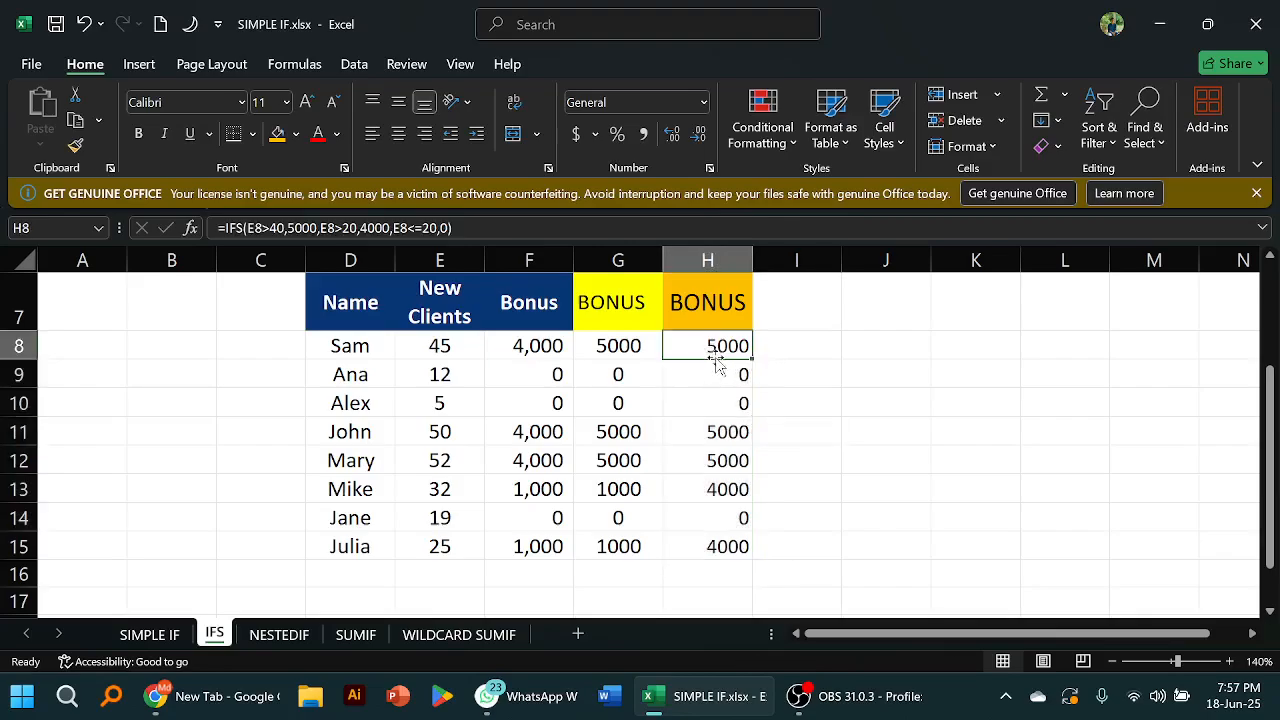
pyautogui.moveTo(718, 374); pyautogui.dragTo(737, 403)
pyautogui.click(823, 394)
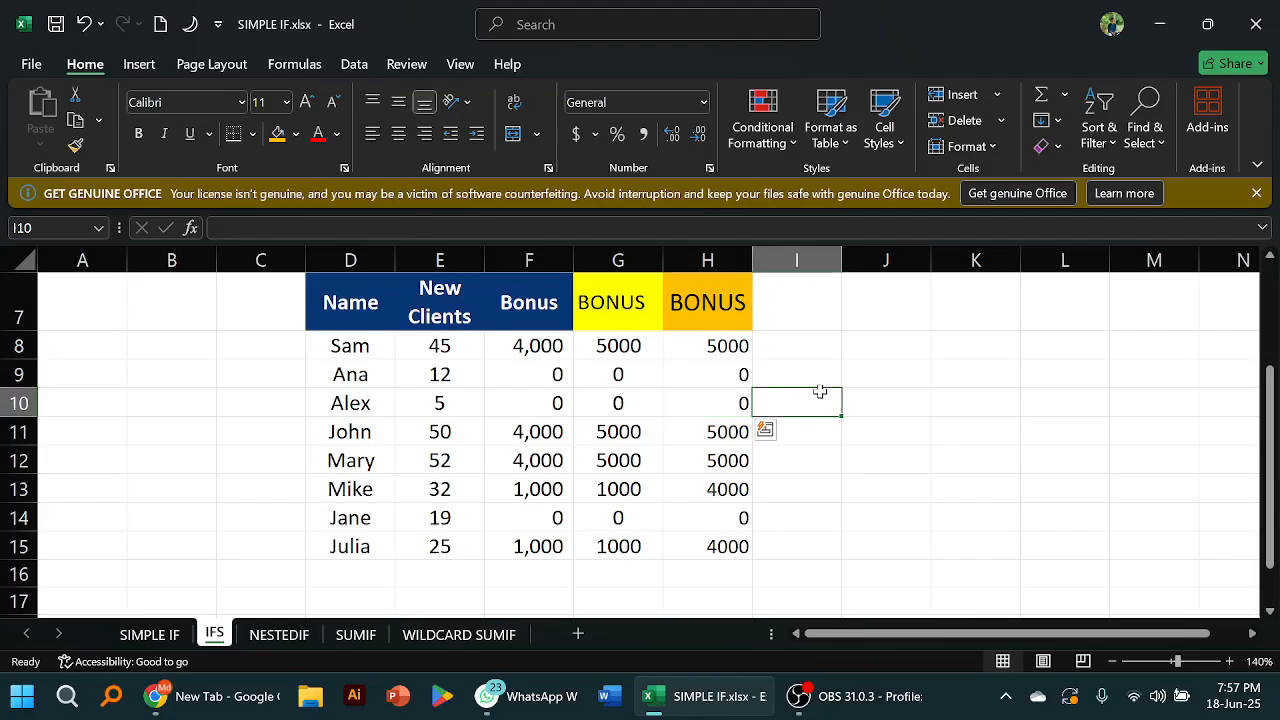
pyautogui.moveTo(693, 347); pyautogui.dragTo(737, 489)
pyautogui.click(675, 345)
pyautogui.doubleClick(675, 345)
pyautogui.moveTo(675, 345); pyautogui.dragTo(722, 401)
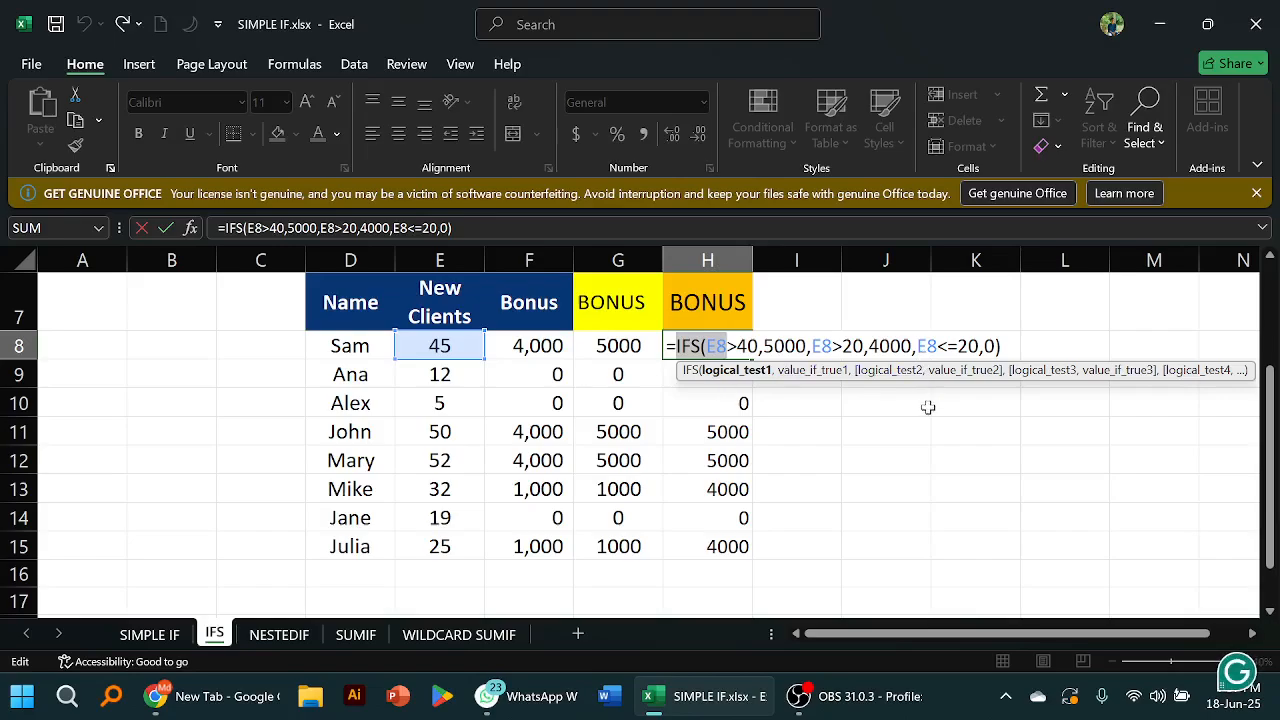
pyautogui.click(912, 486)
pyautogui.press('BackSpace')
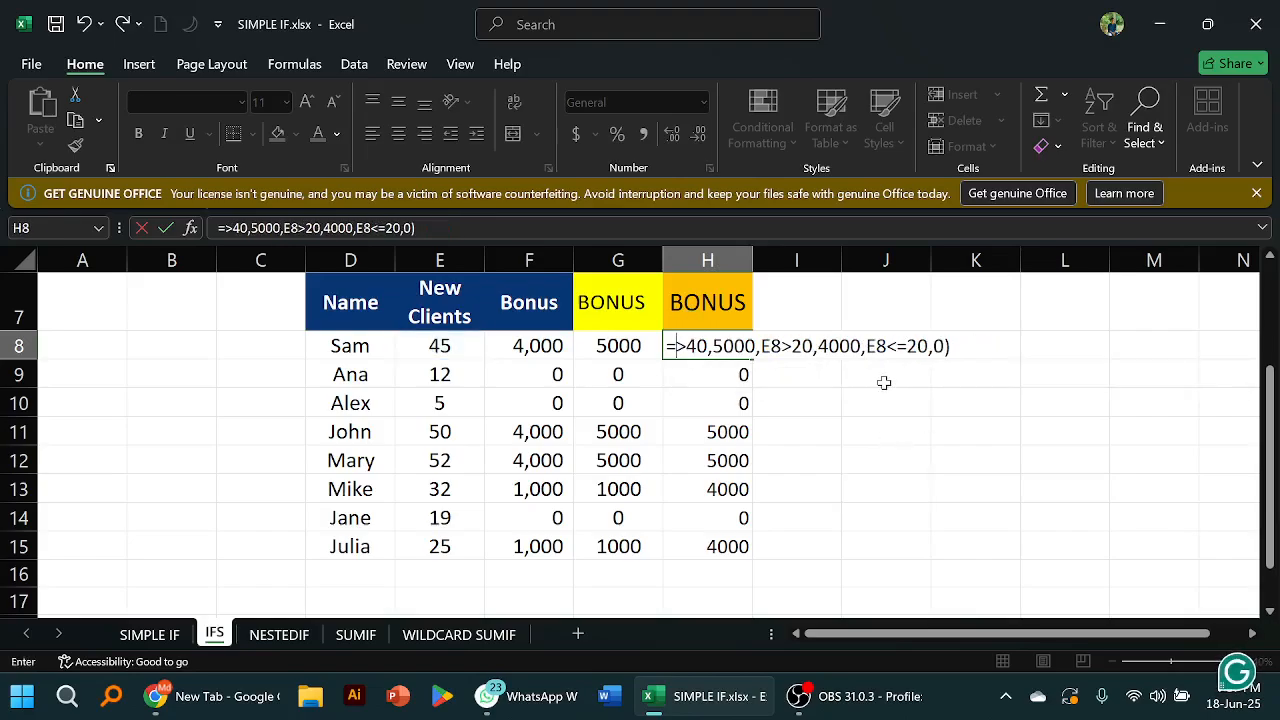
pyautogui.press('Return')
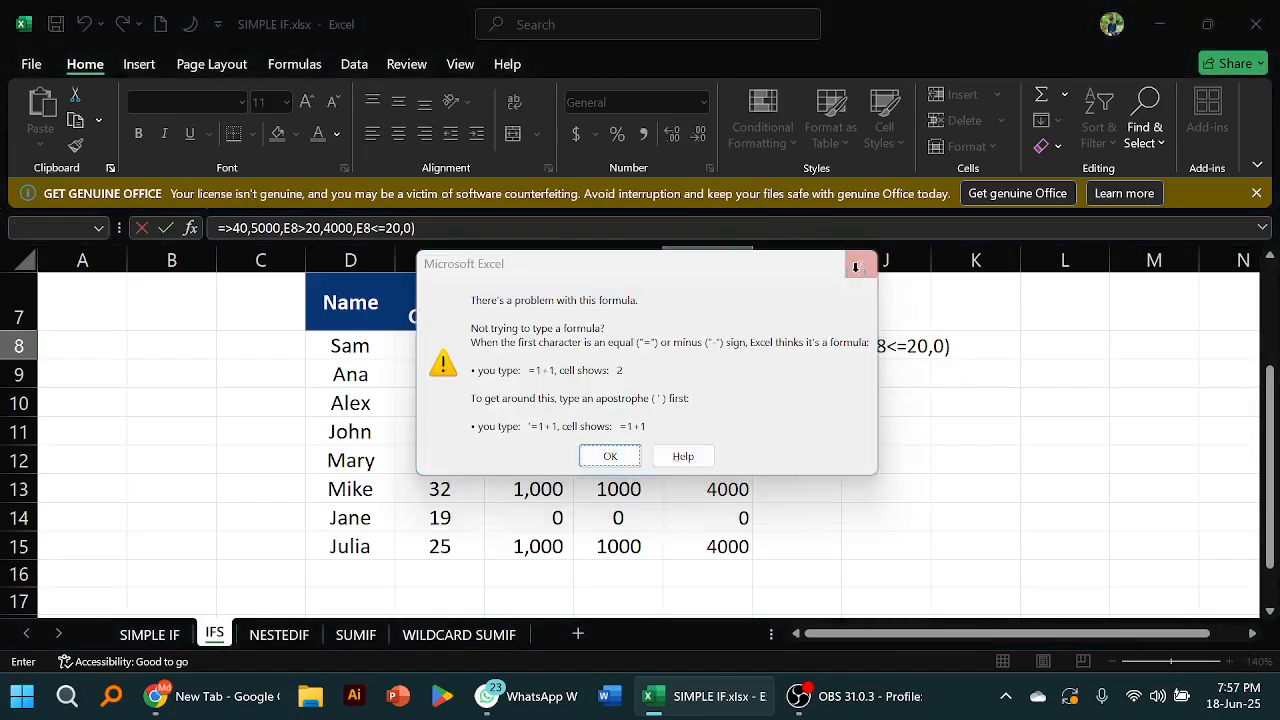
pyautogui.click(860, 263)
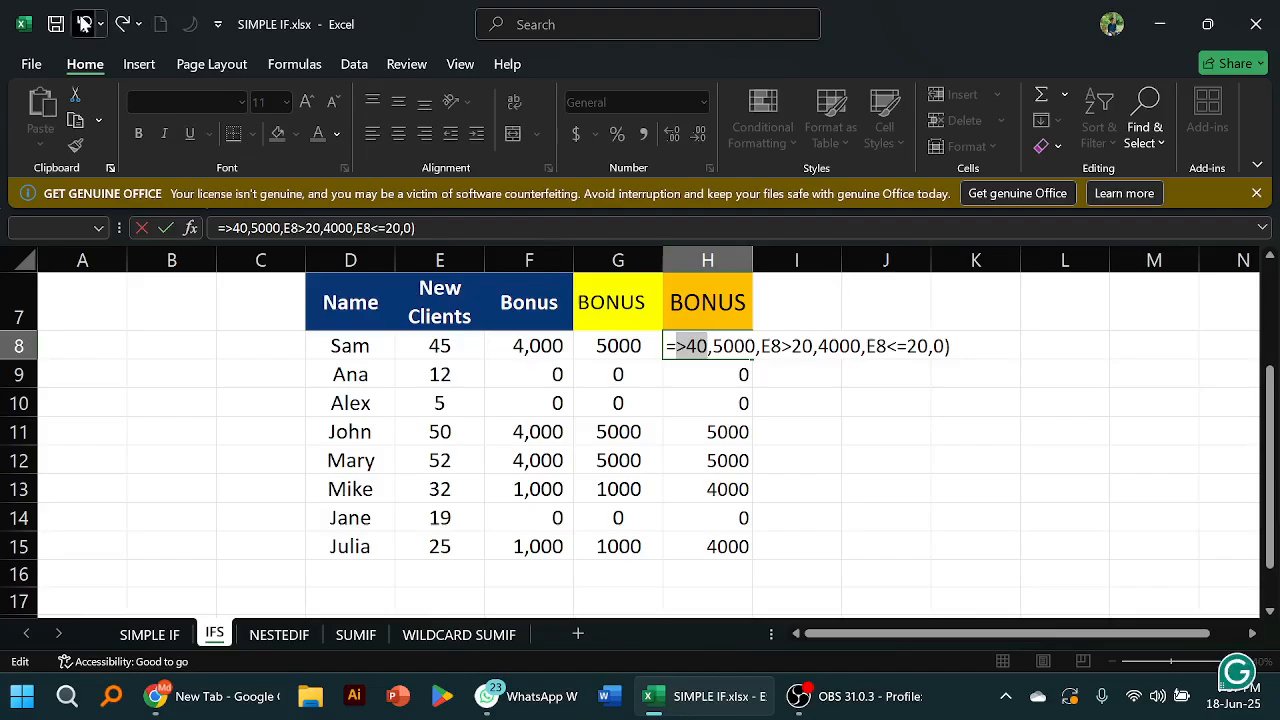
pyautogui.click(85, 24)
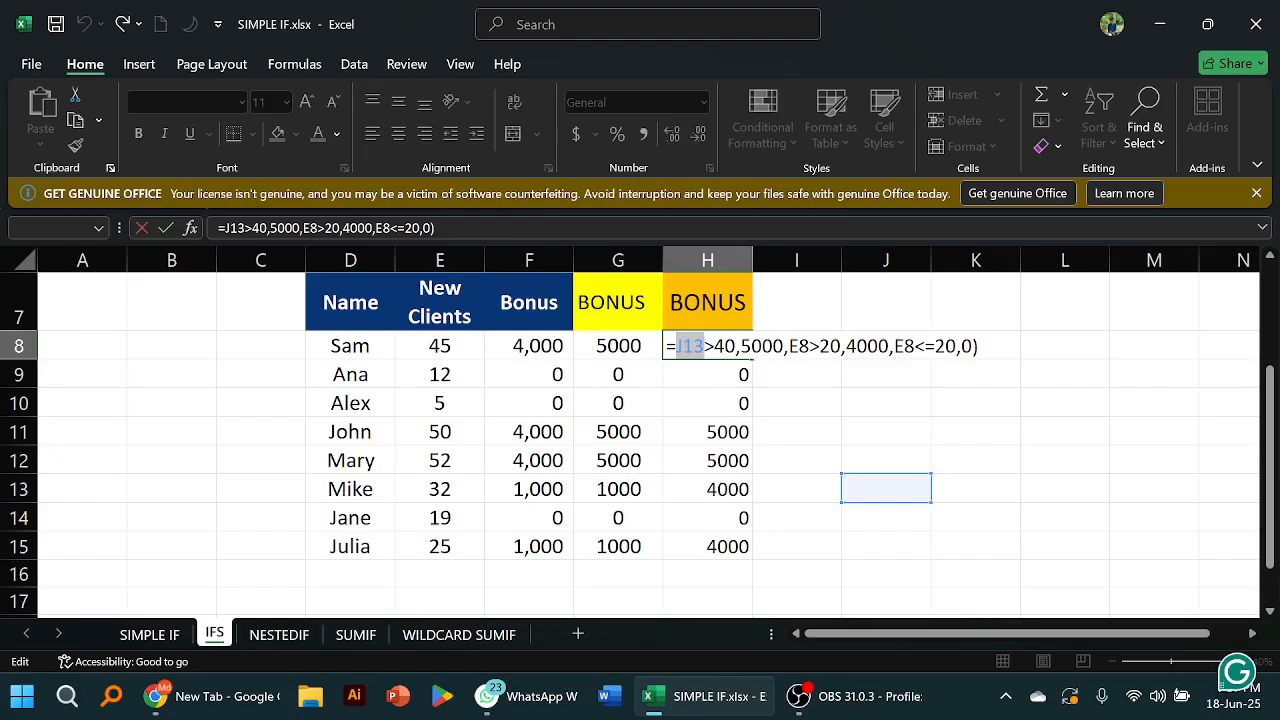
pyautogui.click(677, 346)
pyautogui.click(1035, 368)
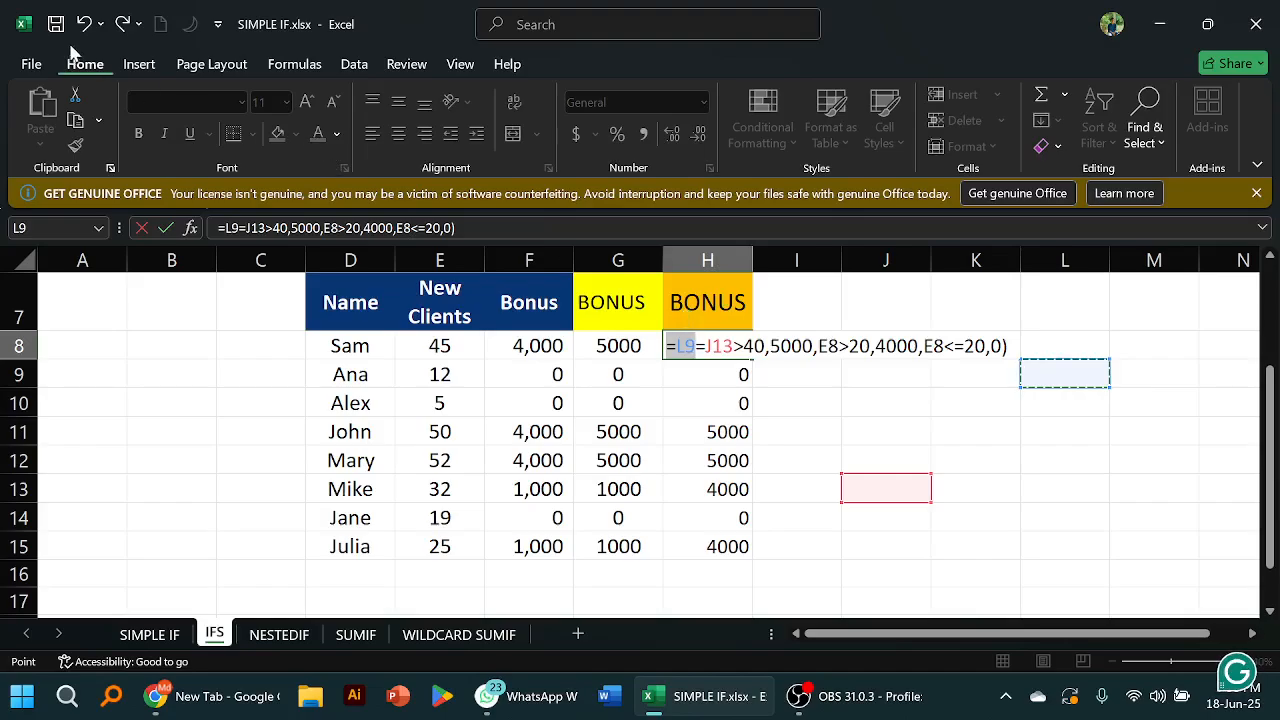
pyautogui.press('BackSpace')
pyautogui.press('BackSpace')
pyautogui.press('Return')
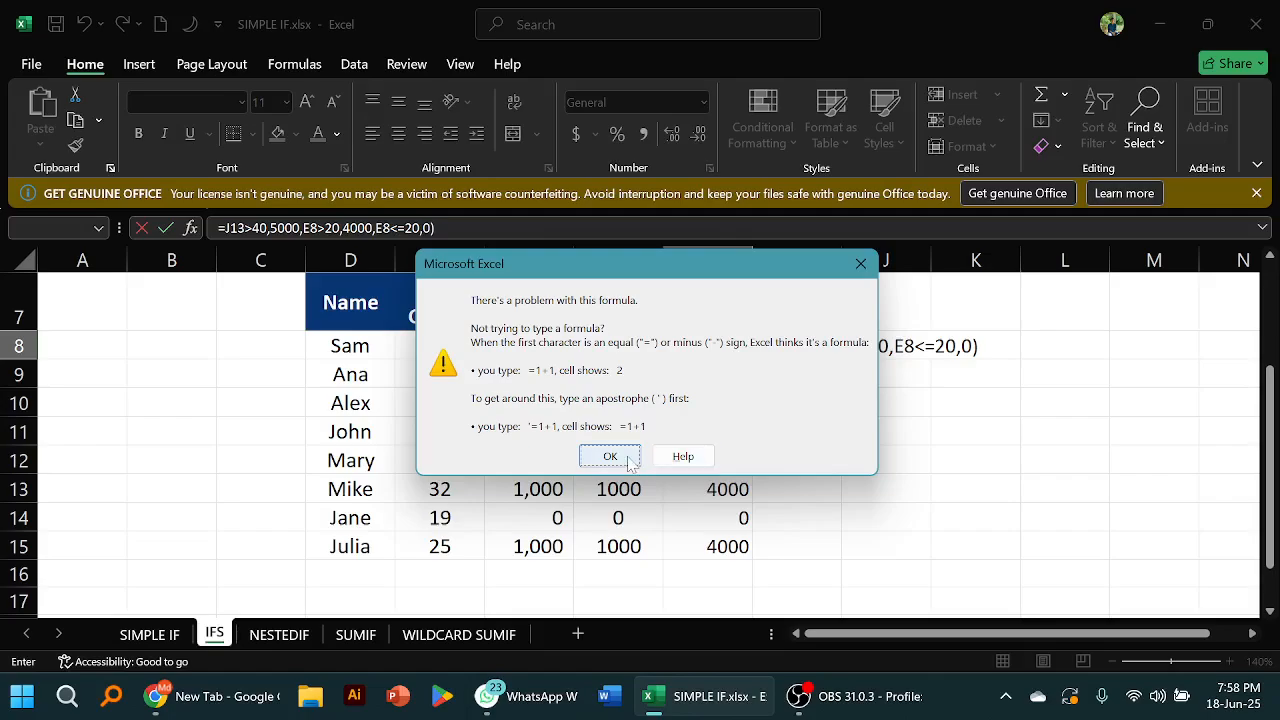
pyautogui.click(856, 262)
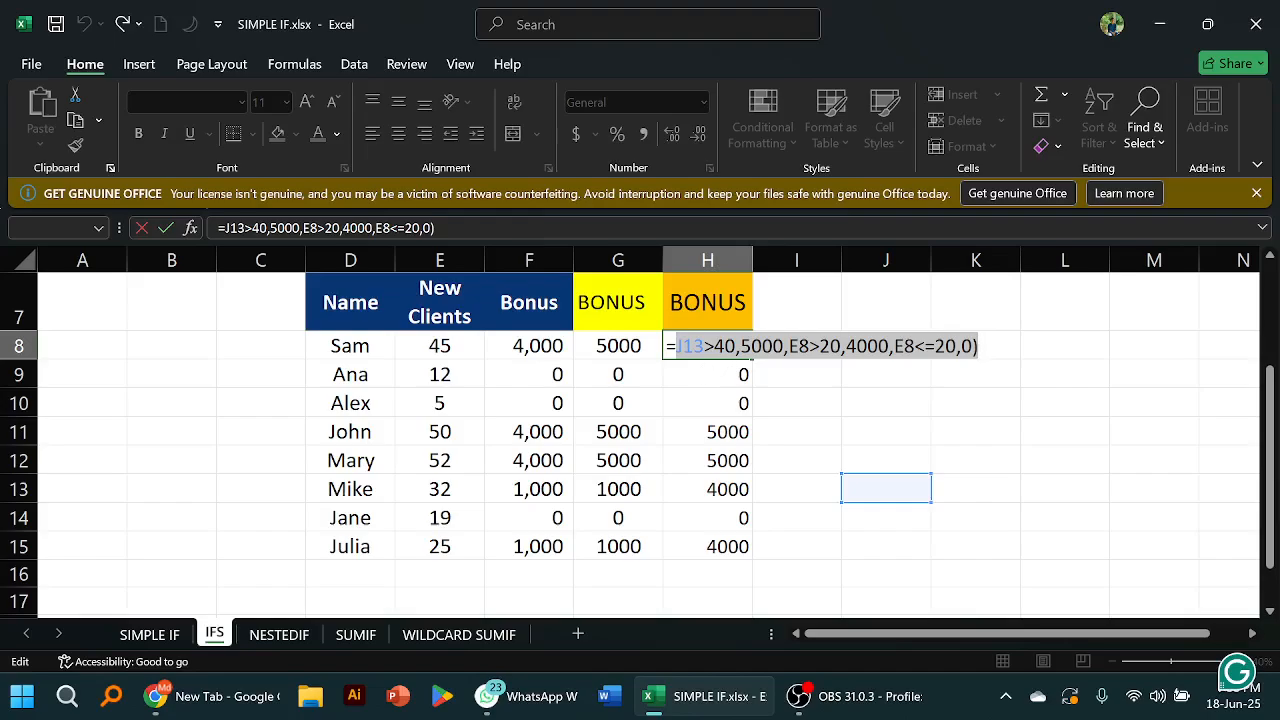
# Insert IFS( after the equals sign in H8 so the formula reads =IFS(J13>40,5000,E8>20,4000,E8<=20,0)
pyautogui.click(677, 346)
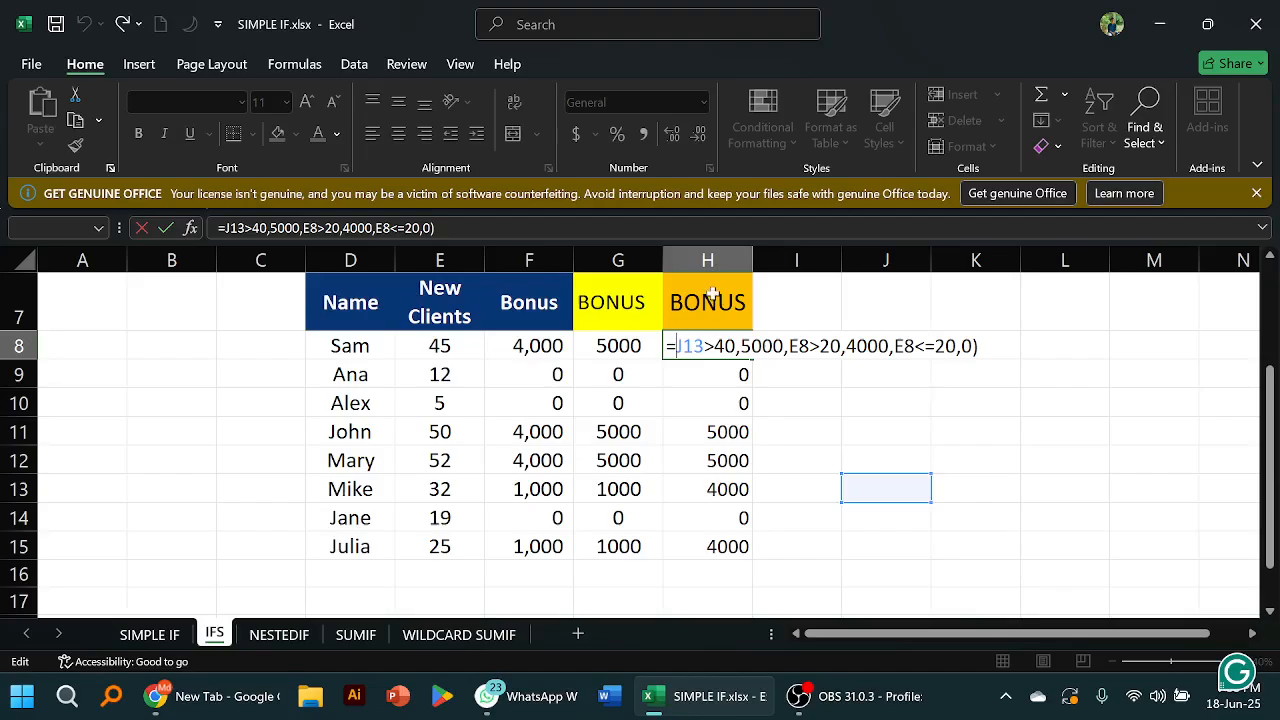
pyautogui.write('I')
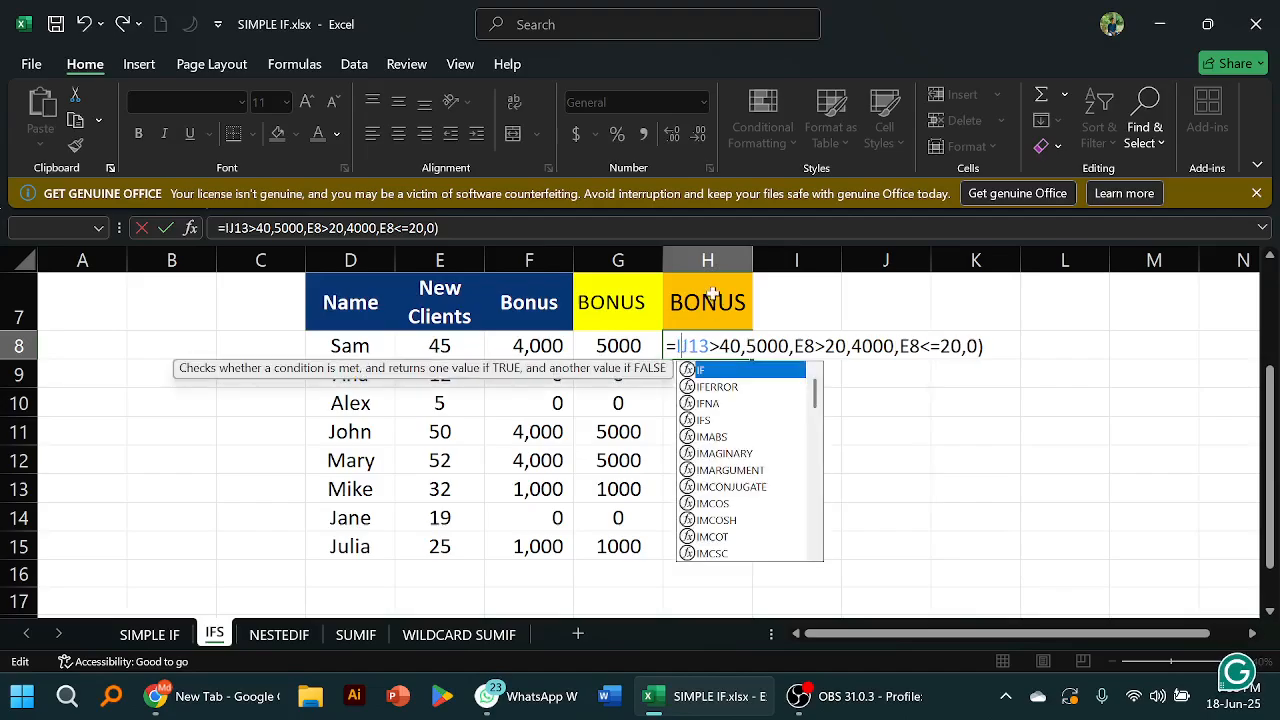
pyautogui.write('F')
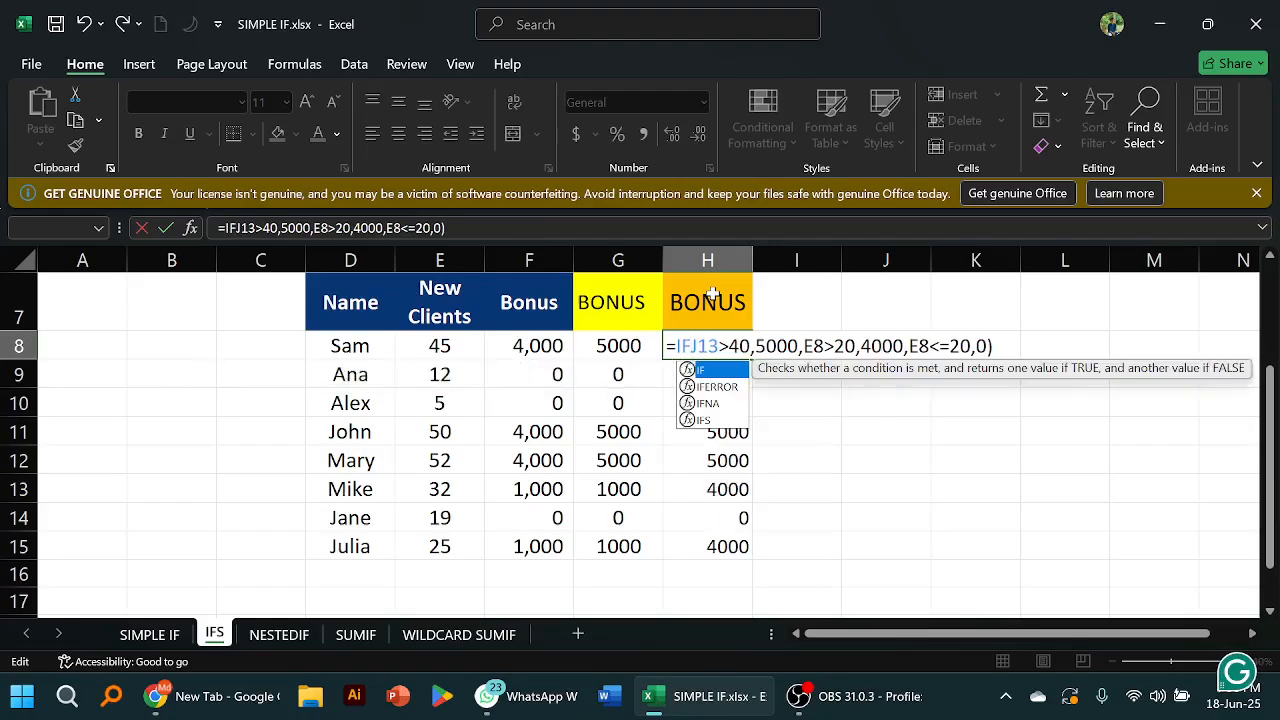
pyautogui.write('S')
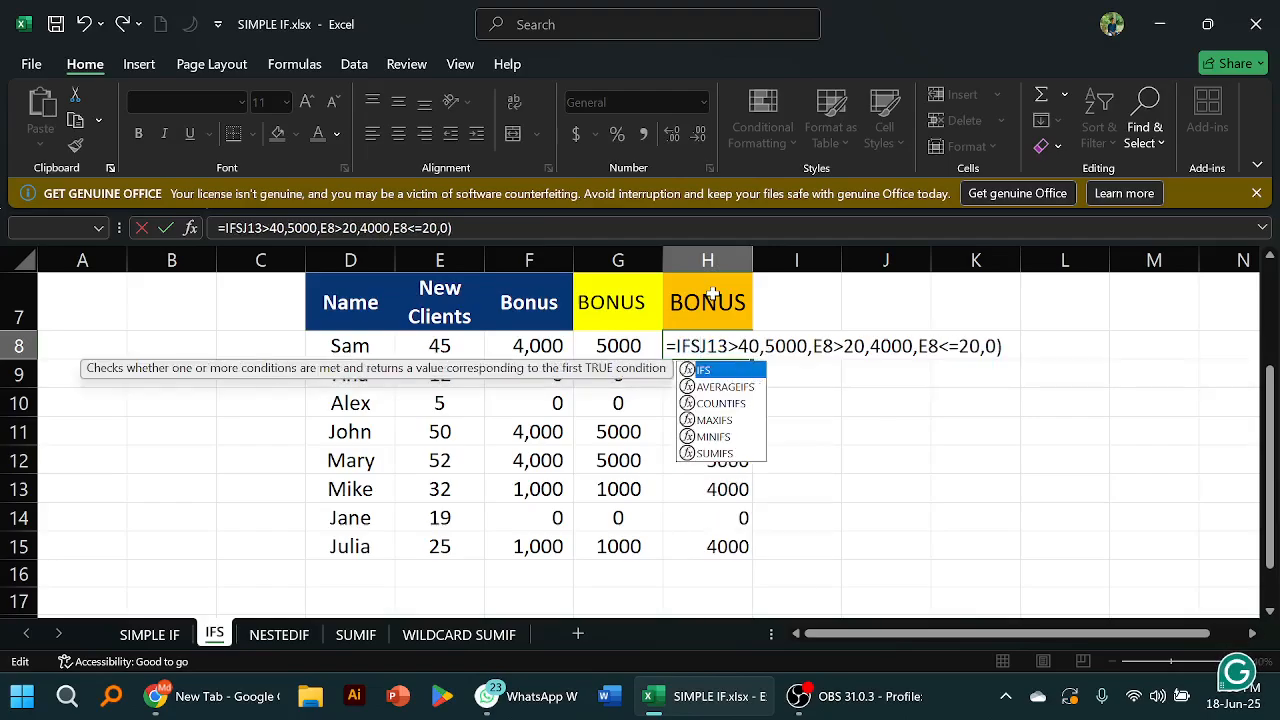
pyautogui.write('(')
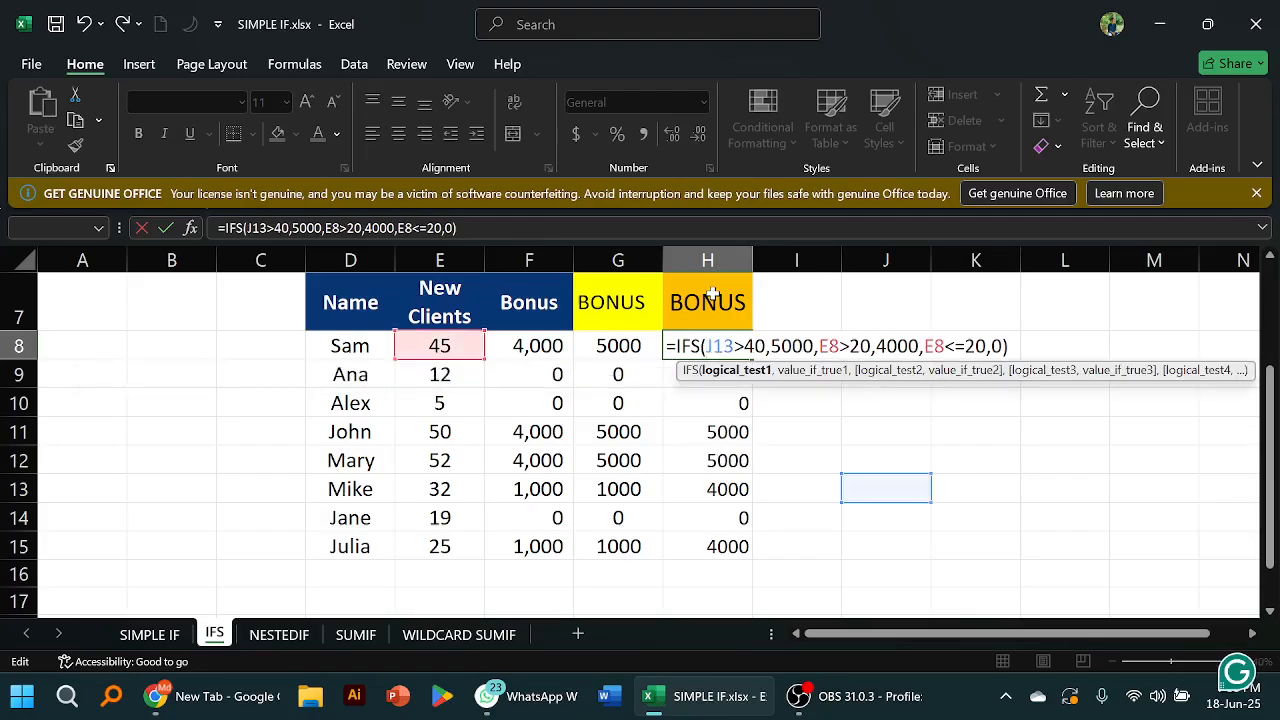
pyautogui.press('Return')
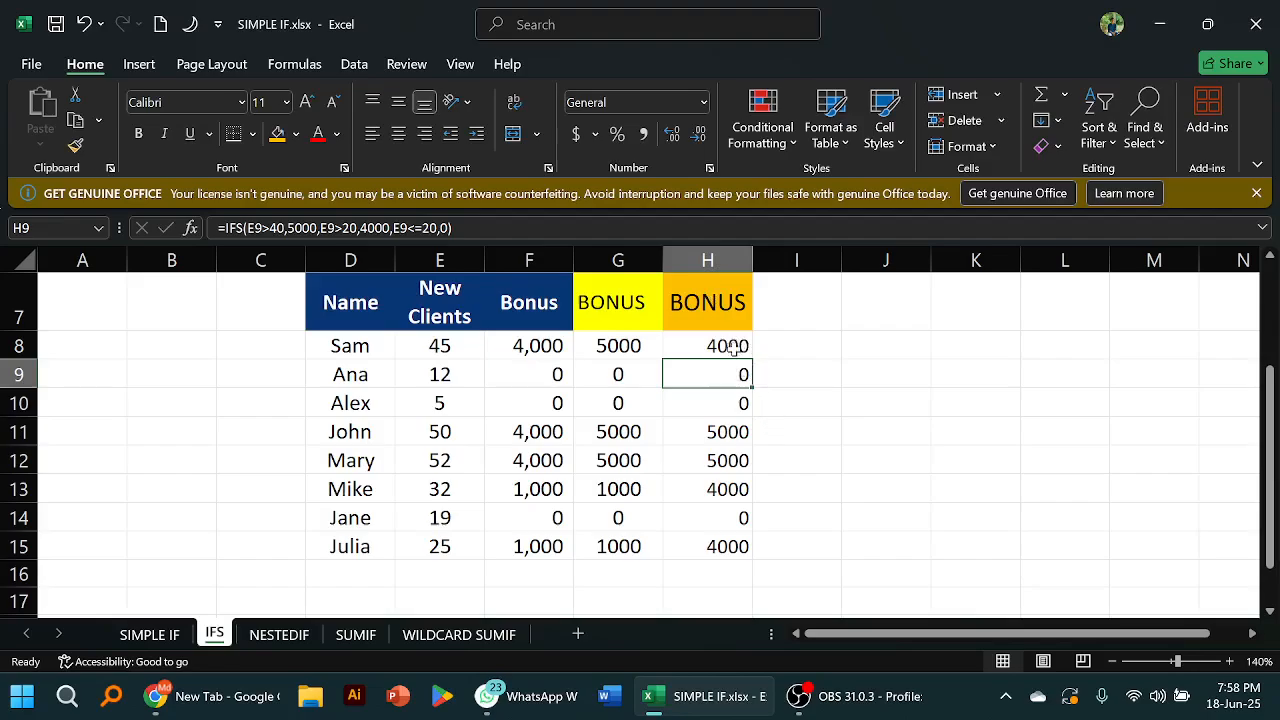
# Correct the first condition of the IFS formula in H8 so it tests E8>40
pyautogui.click(724, 347)
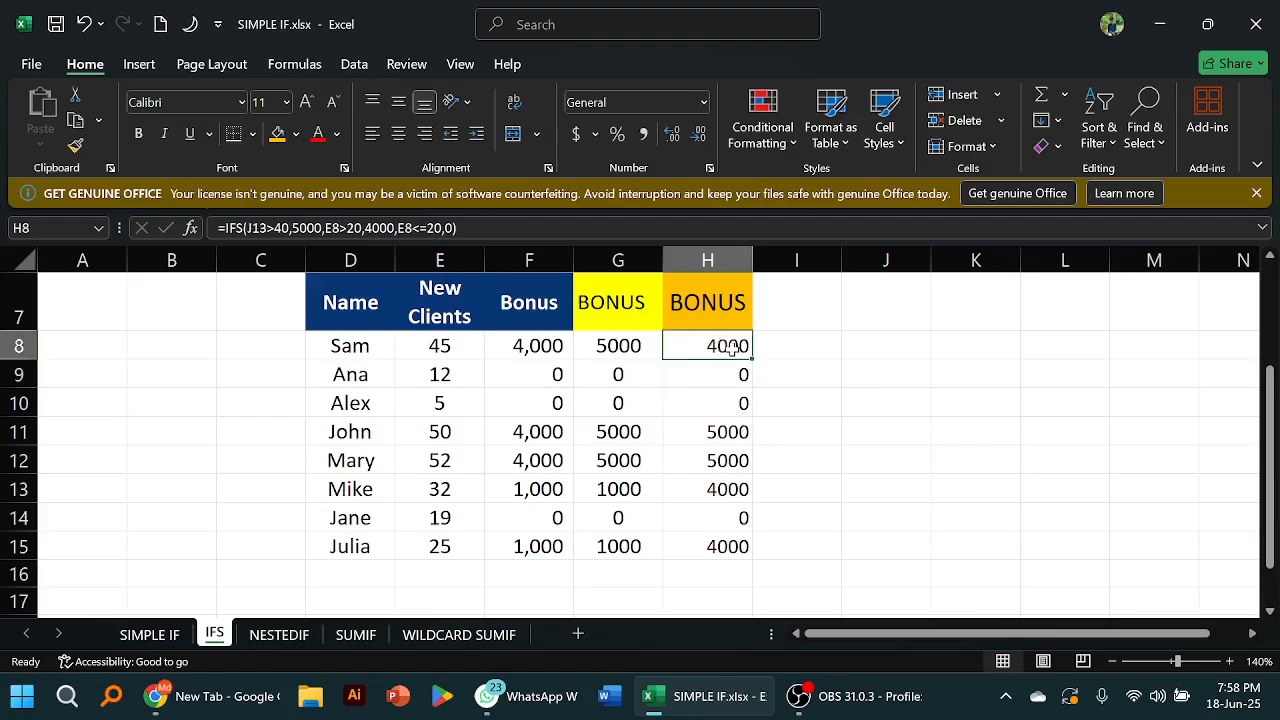
pyautogui.doubleClick(731, 347)
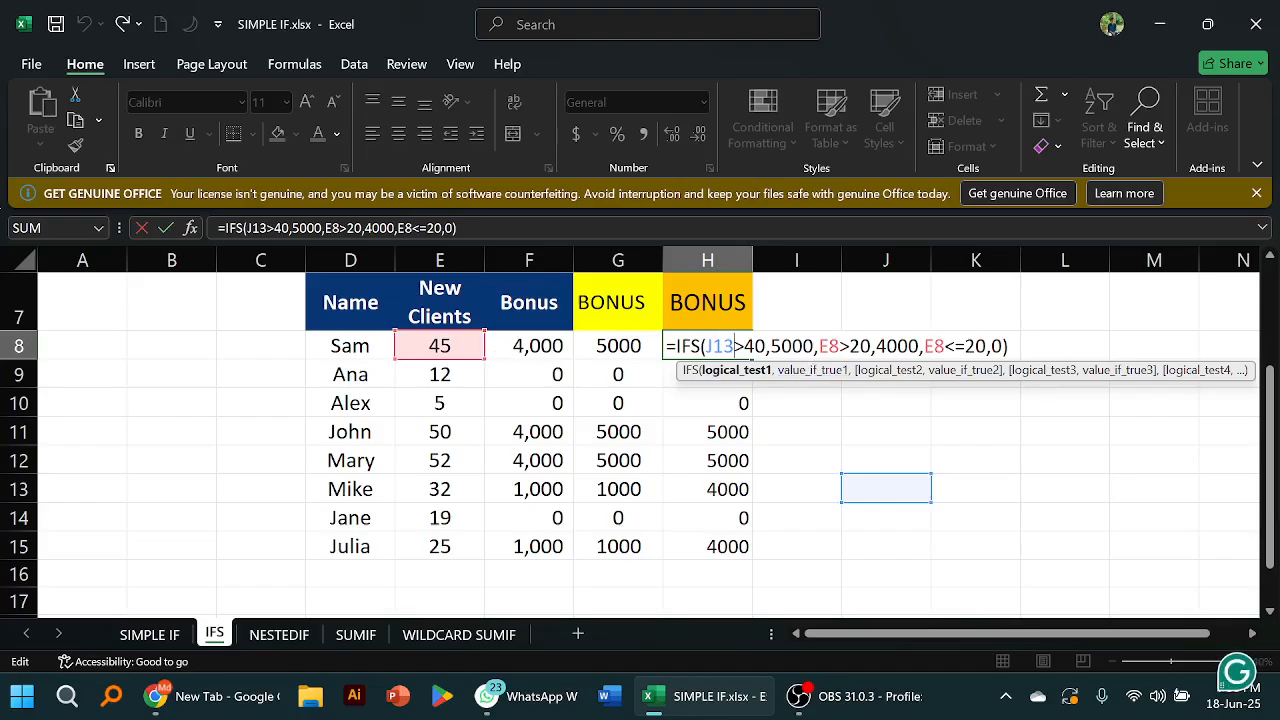
pyautogui.click(447, 346)
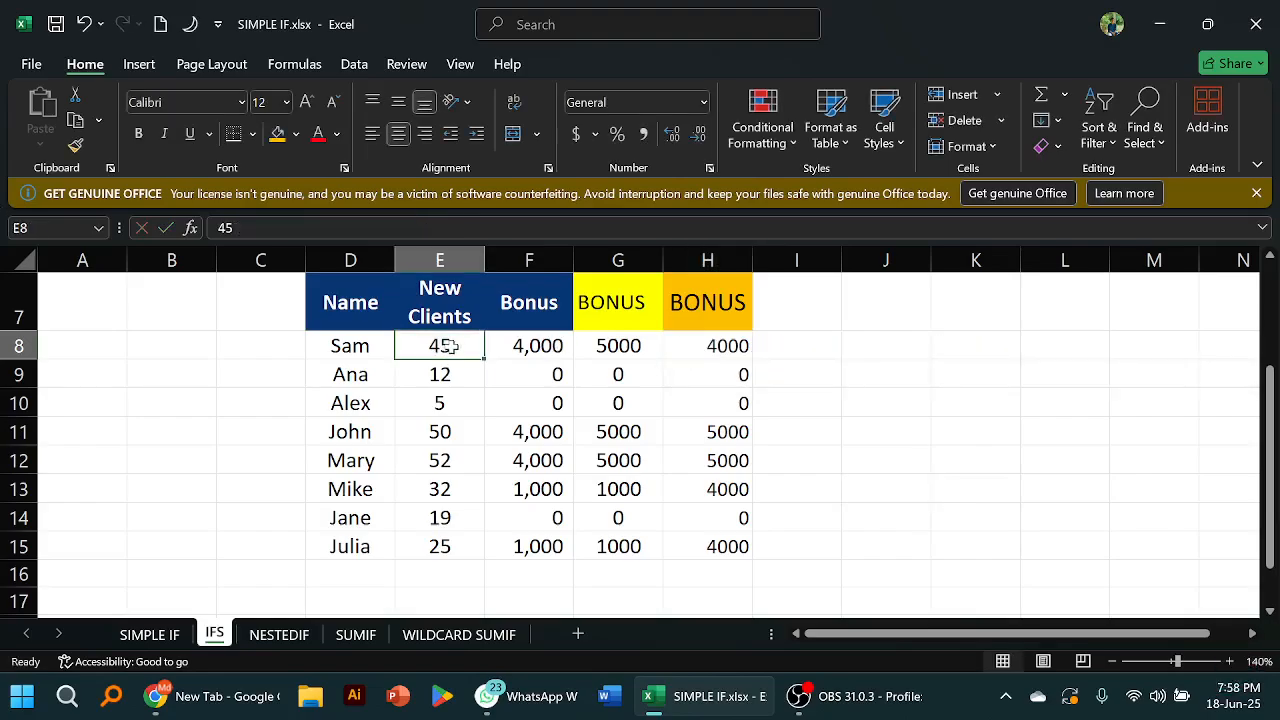
pyautogui.doubleClick(727, 346)
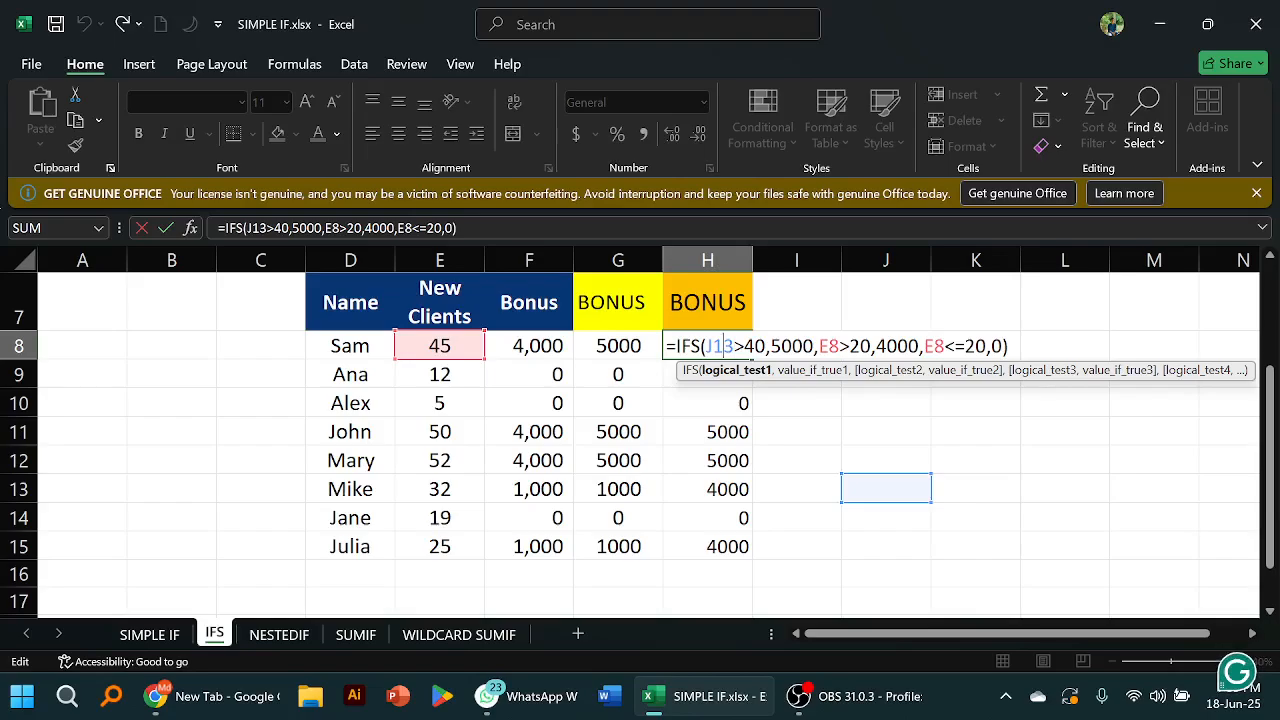
pyautogui.press('BackSpace')
pyautogui.press('BackSpace')
pyautogui.press('BackSpace')
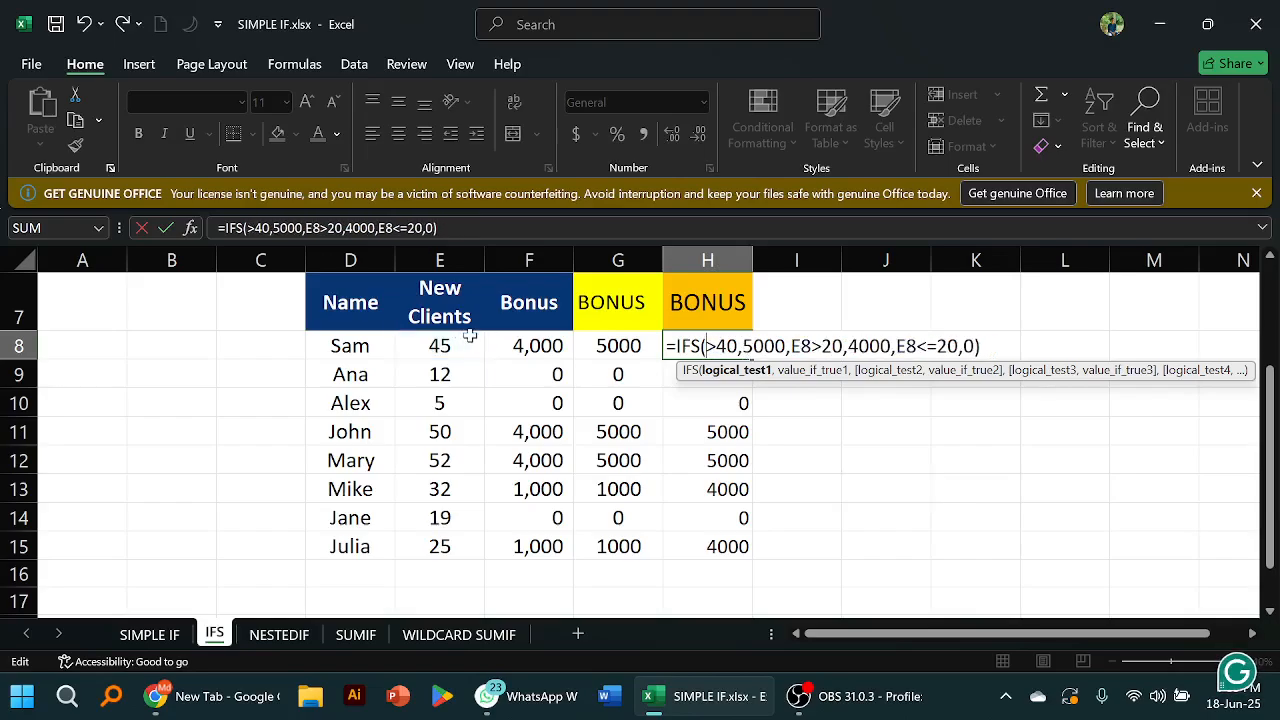
pyautogui.click(465, 344)
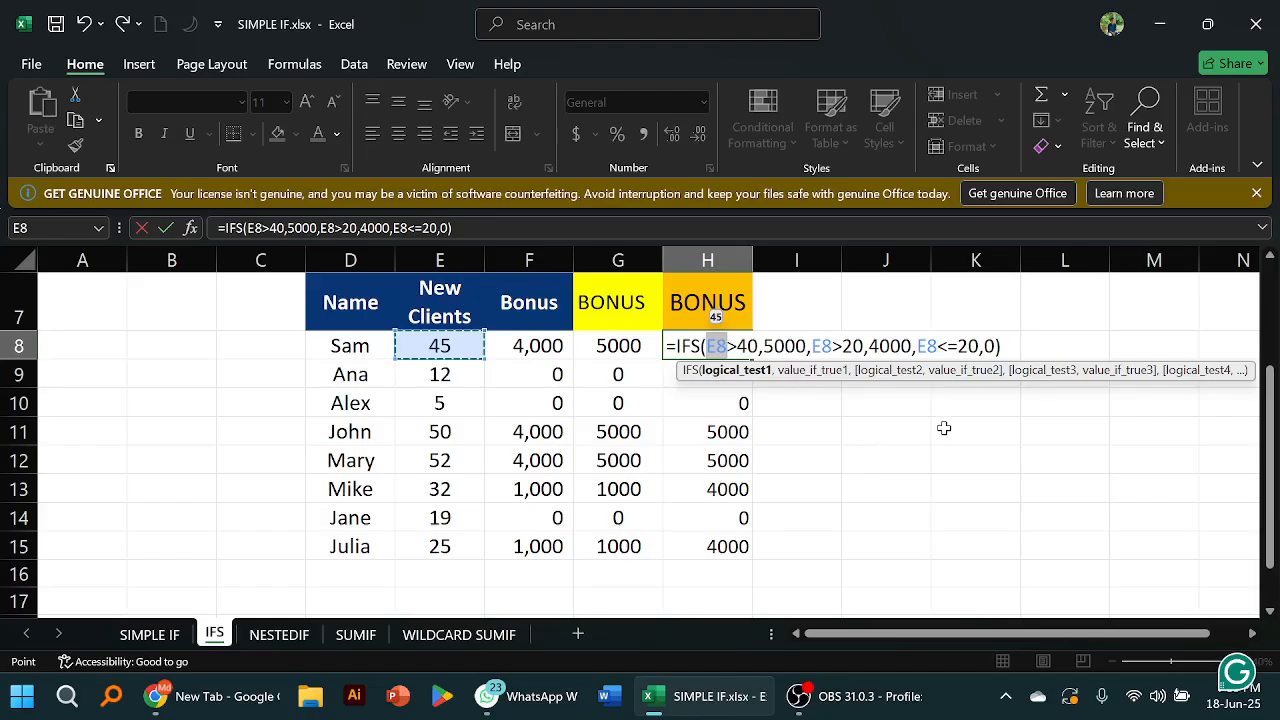
pyautogui.press('Return')
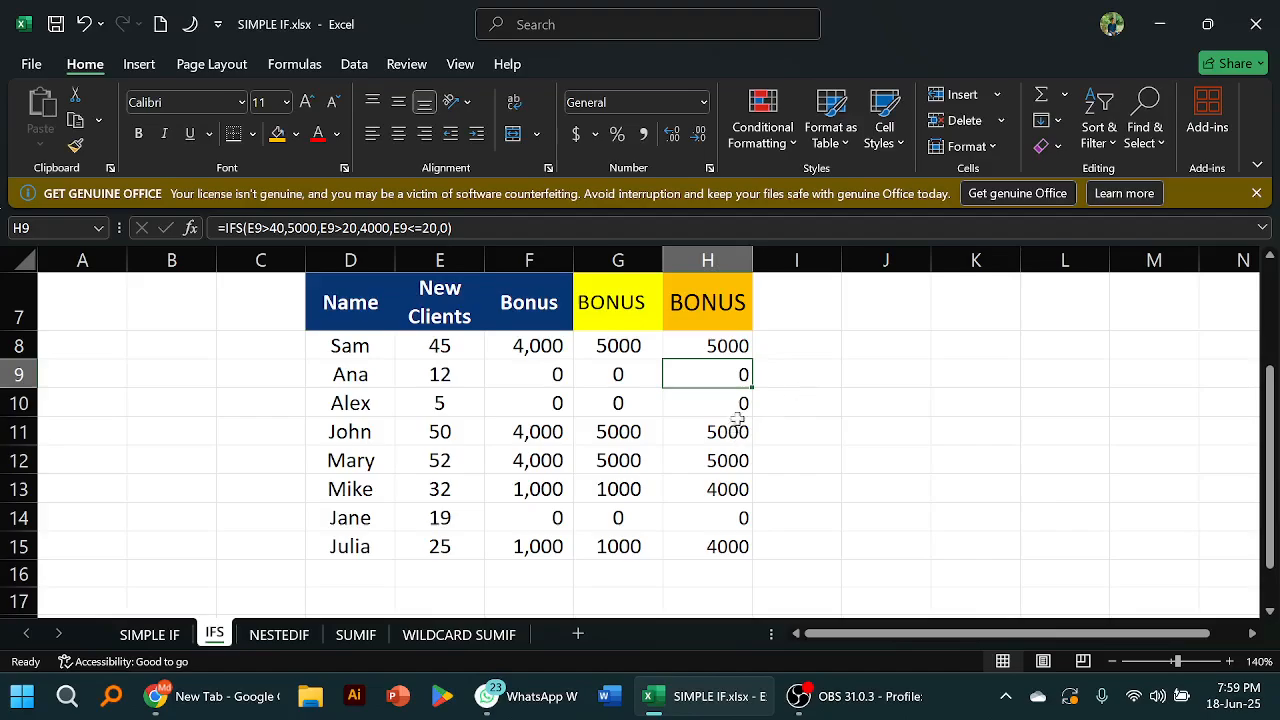
# Replace the first condition of the IFS formula in H8 with a reference to I7
pyautogui.doubleClick(794, 370)
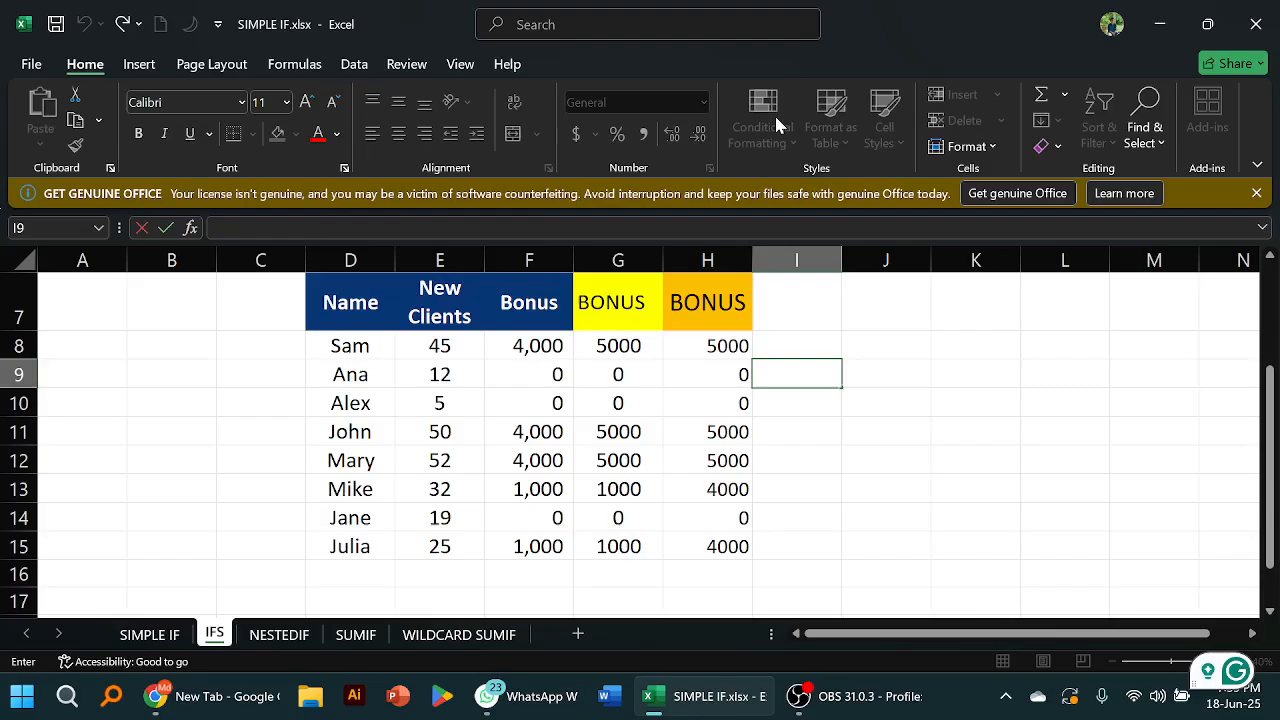
pyautogui.doubleClick(715, 346)
pyautogui.click(728, 370)
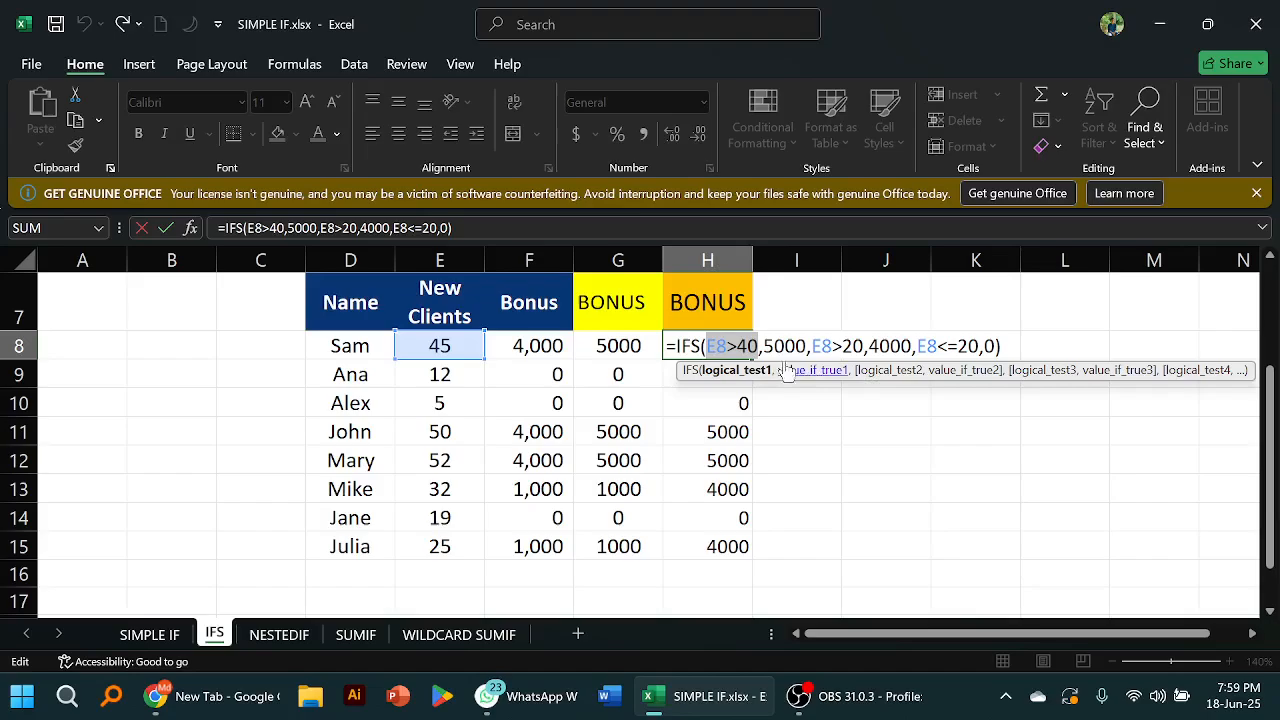
pyautogui.click(818, 311)
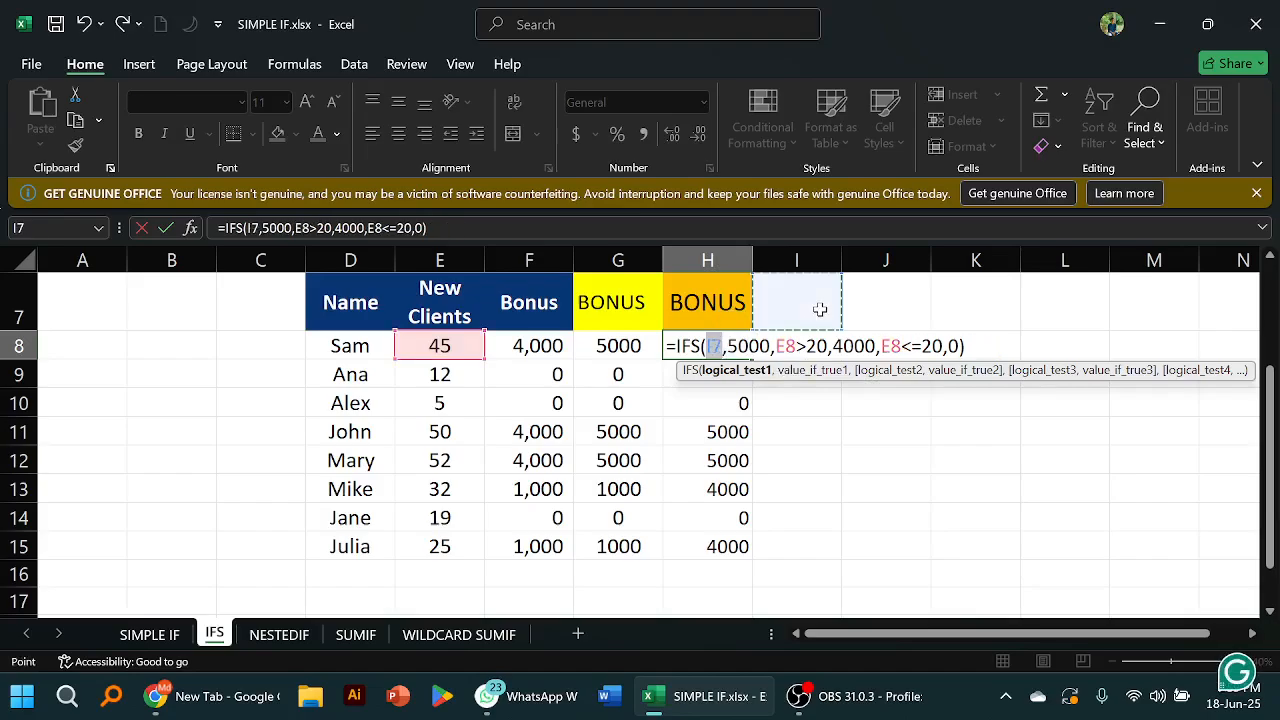
pyautogui.click(89, 22)
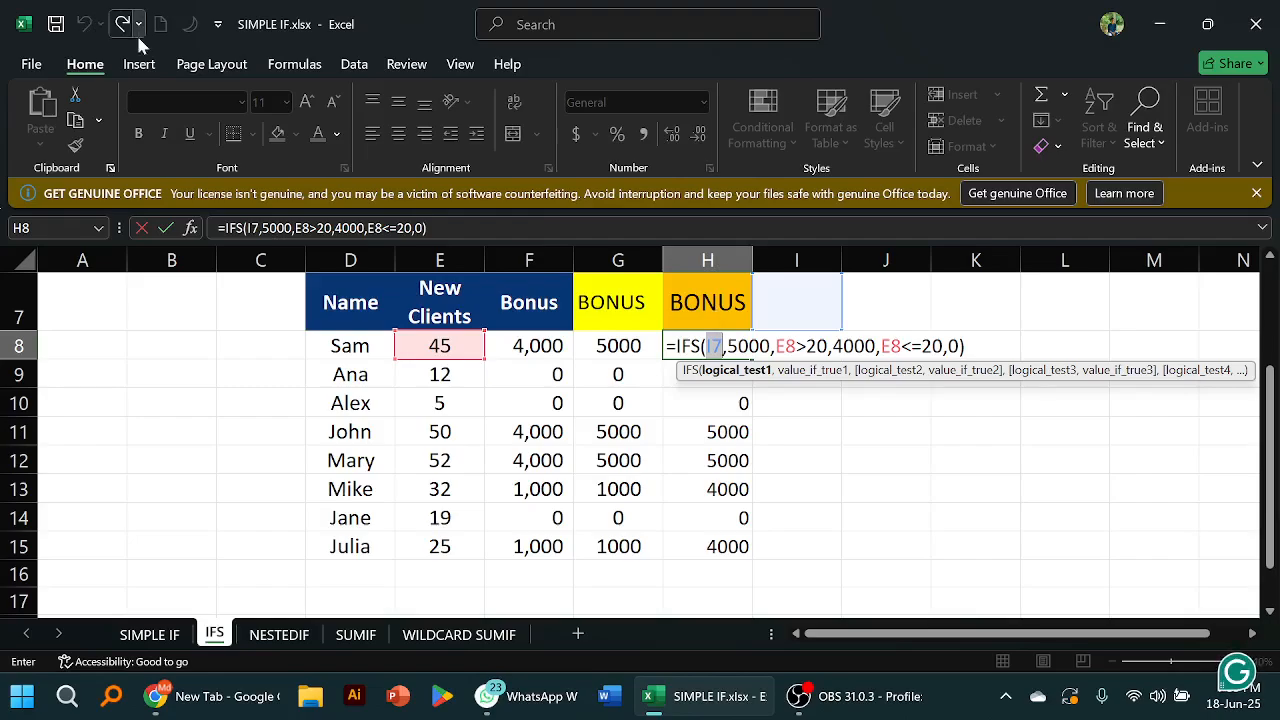
pyautogui.press('Return')
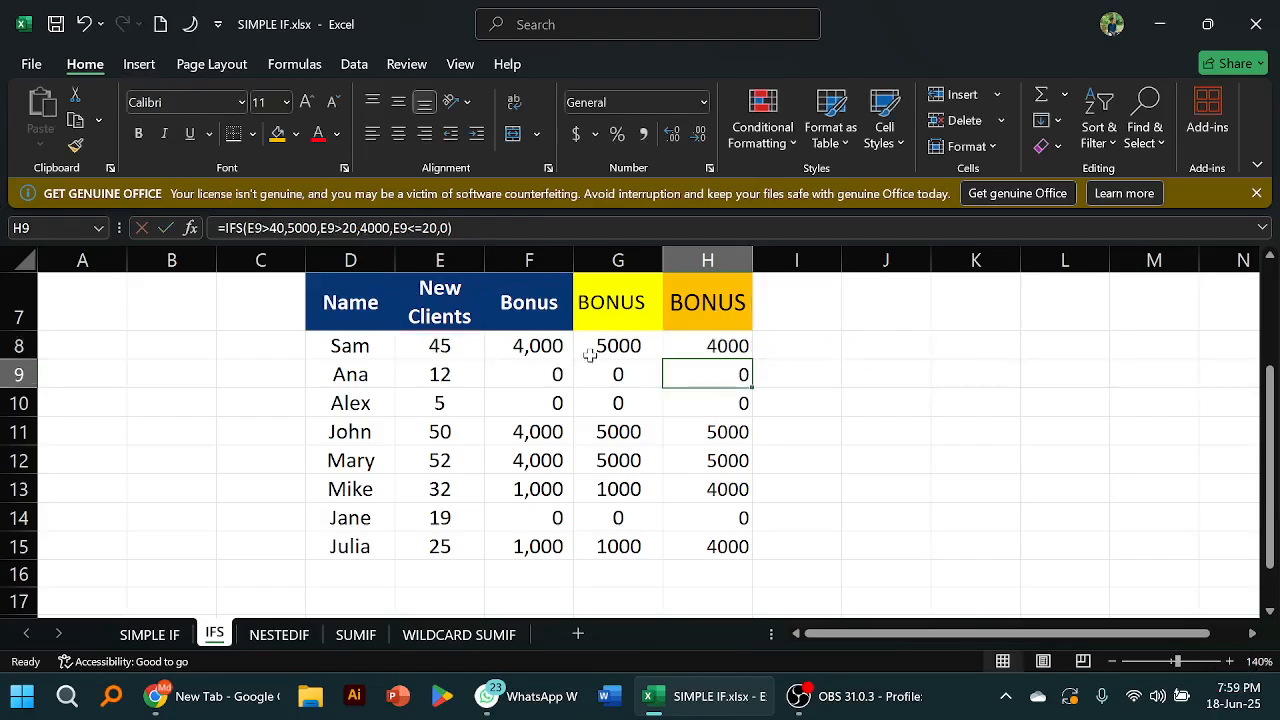
# Restore the first condition of the IFS formula in H8 so it reads =IFS(E8>40,5000,E8>20,4000,E8<=20,0)
pyautogui.click(712, 346)
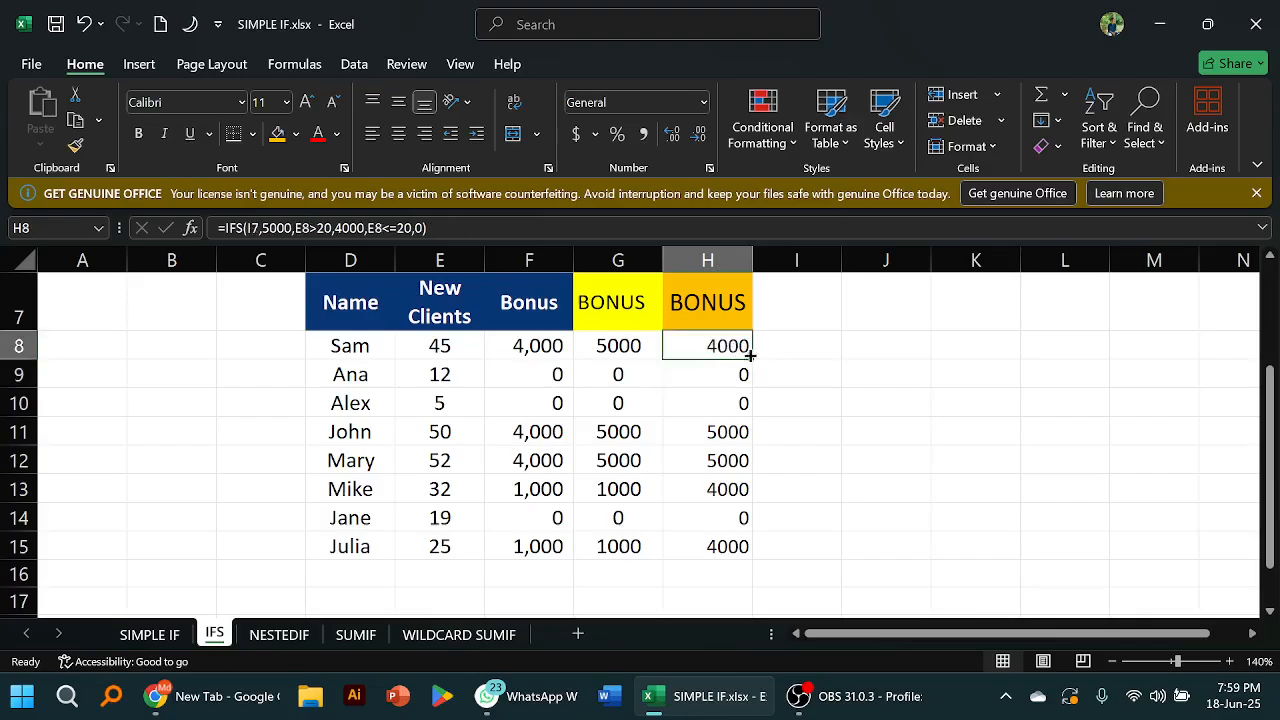
pyautogui.doubleClick(733, 349)
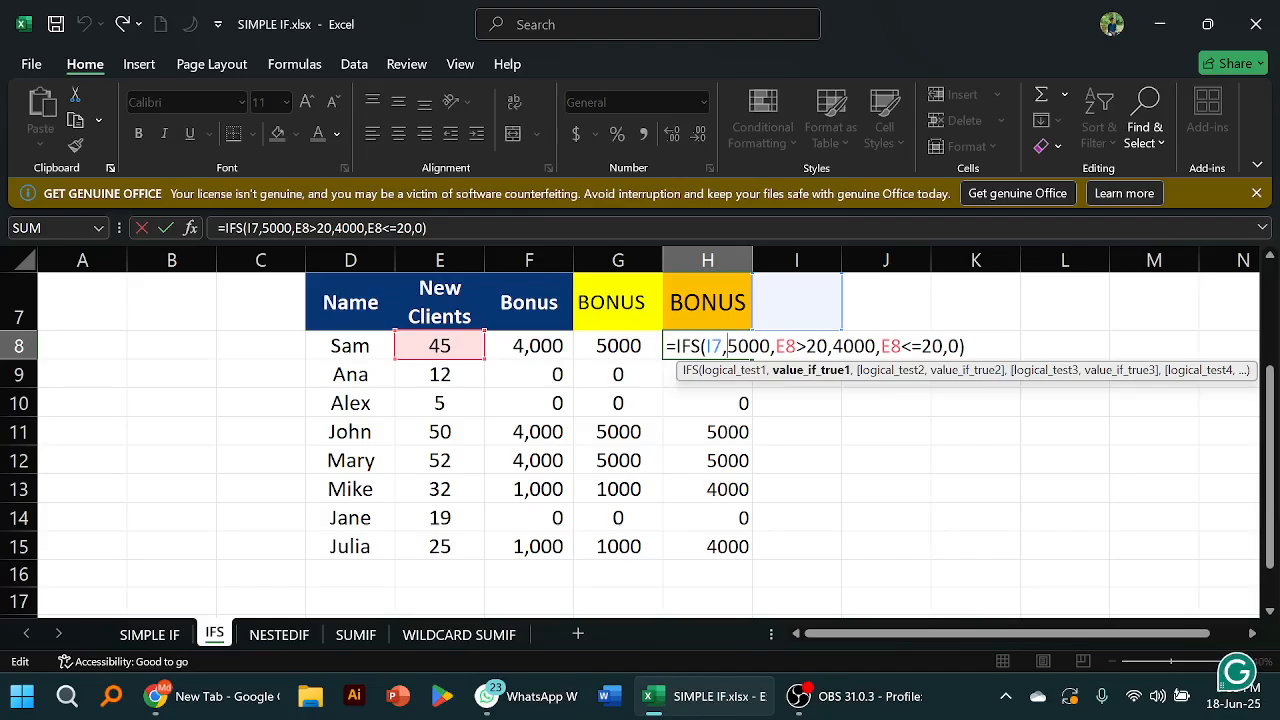
pyautogui.press('BackSpace')
pyautogui.press('BackSpace')
pyautogui.press('BackSpace')
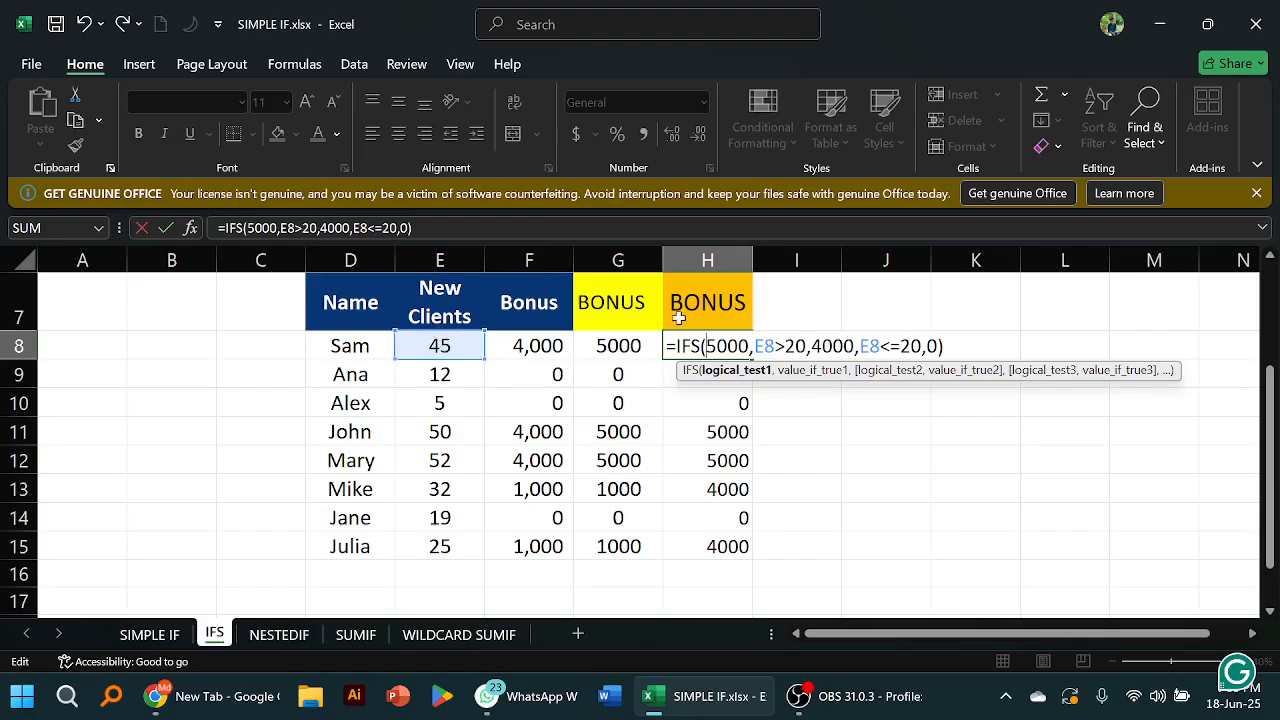
pyautogui.write(',')
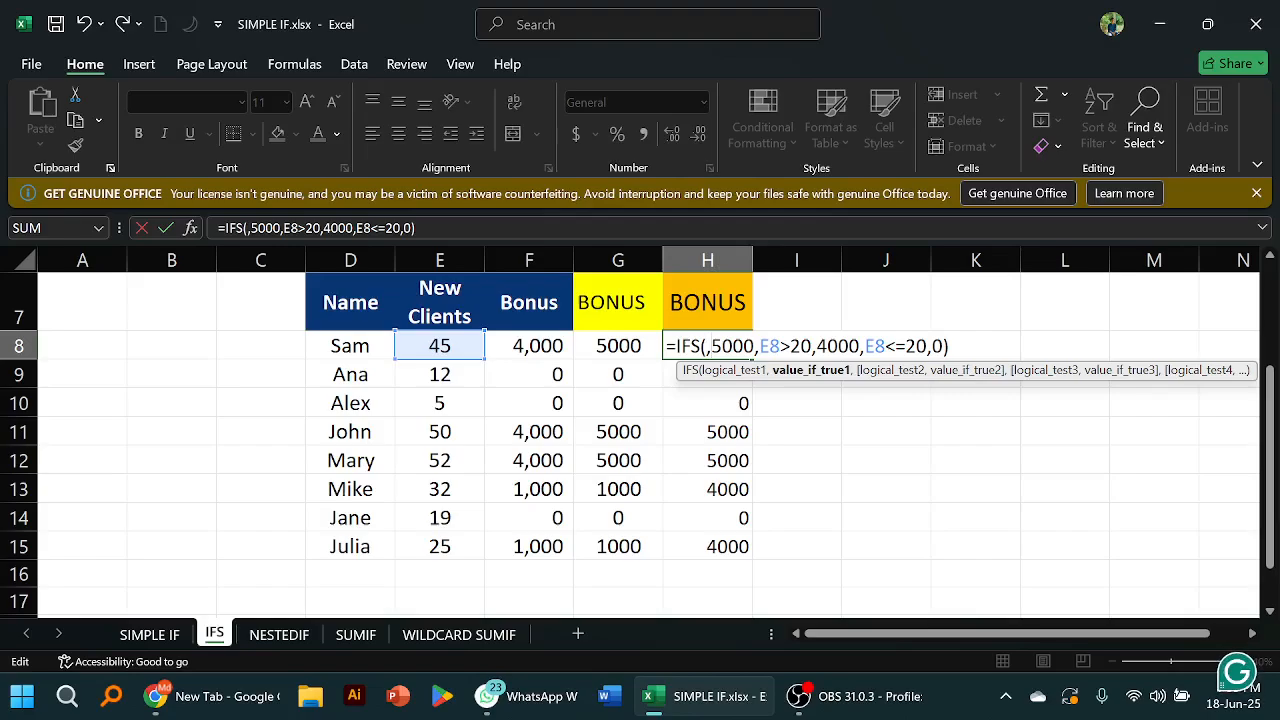
pyautogui.press('Left')
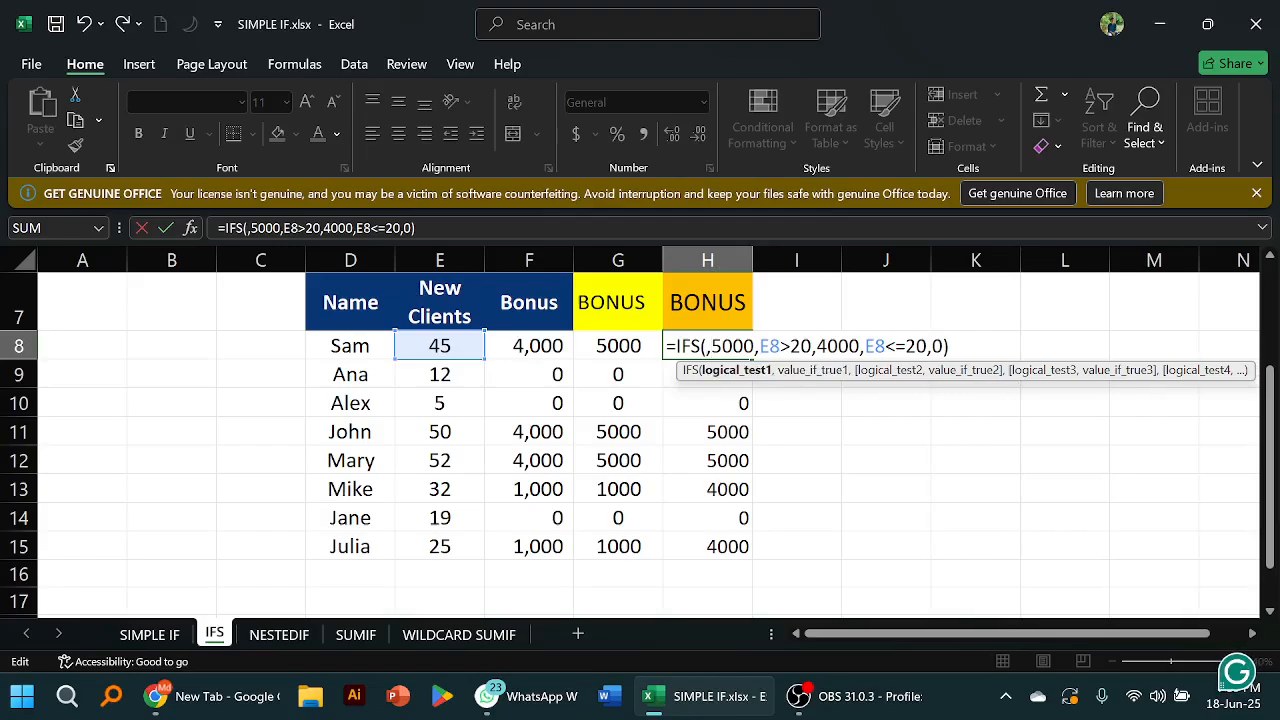
pyautogui.click(469, 345)
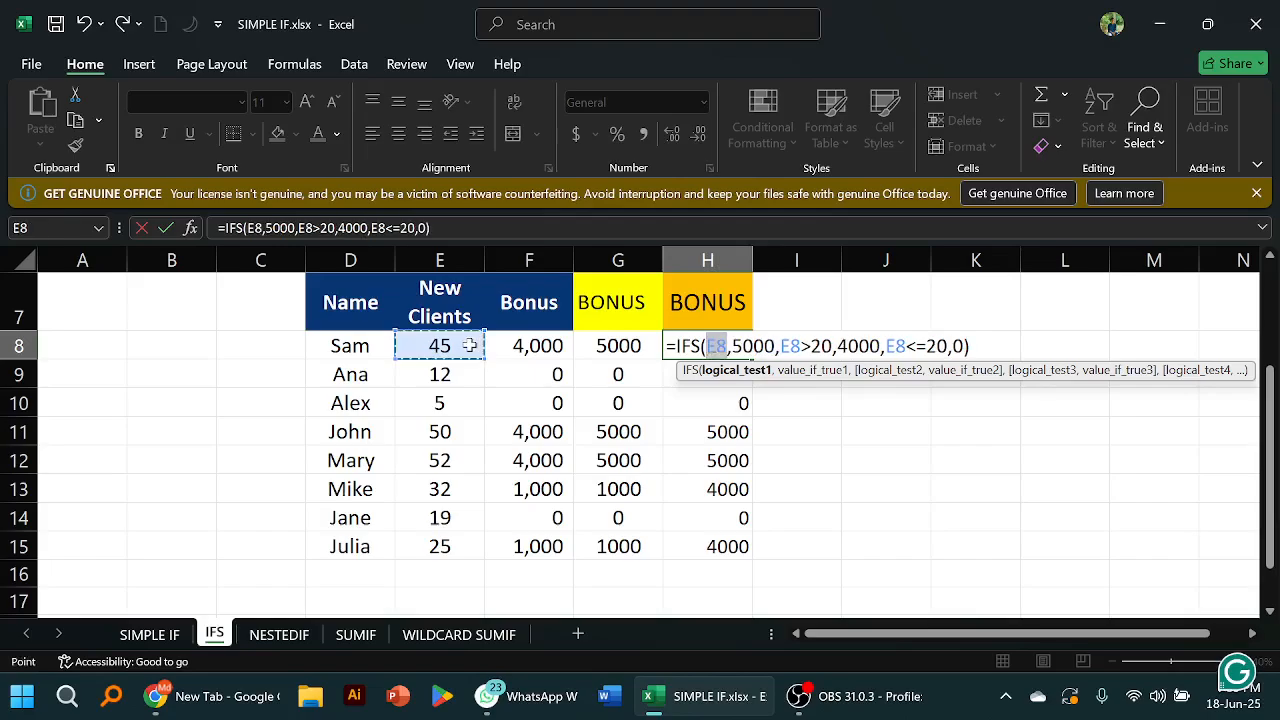
pyautogui.write('>')
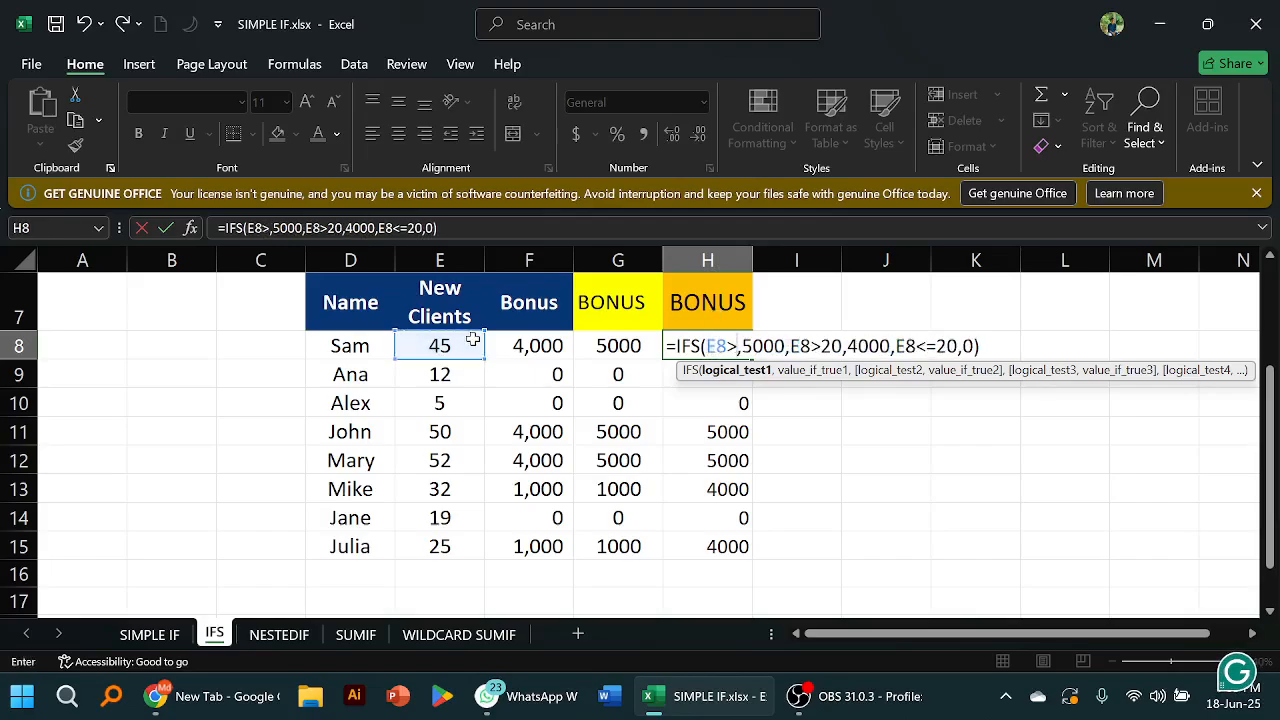
pyautogui.write('40')
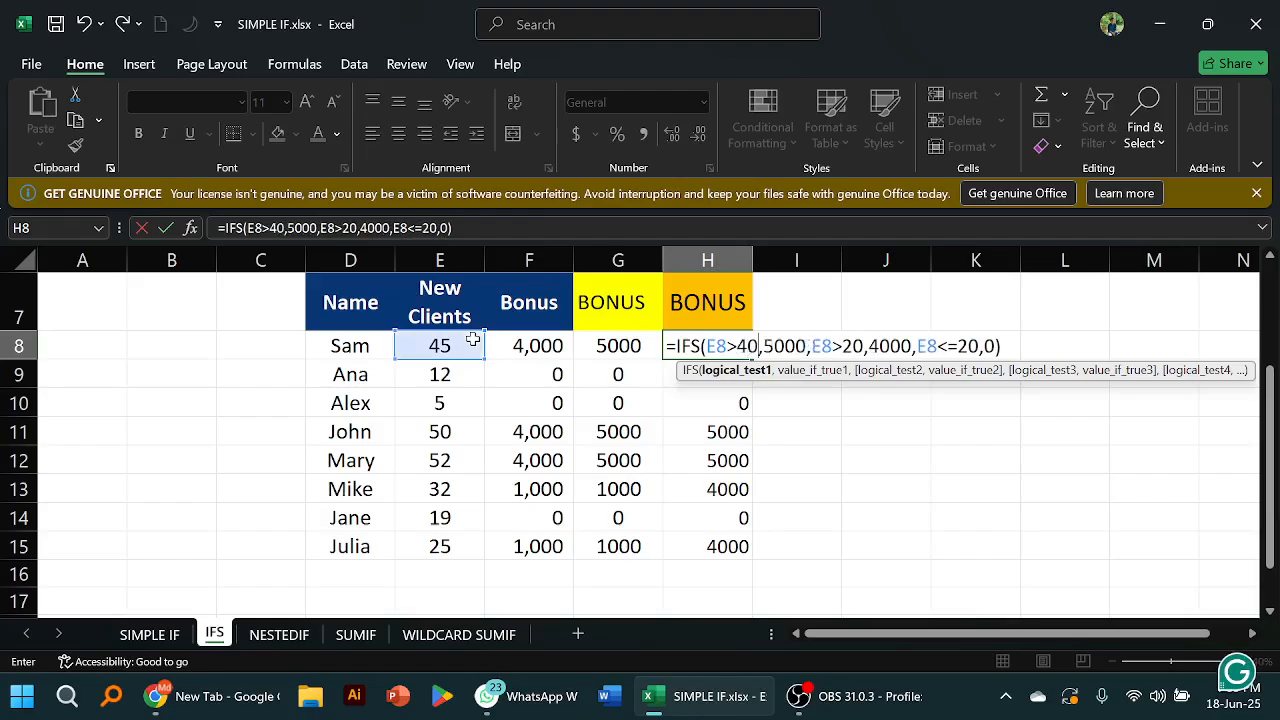
pyautogui.press('Return')
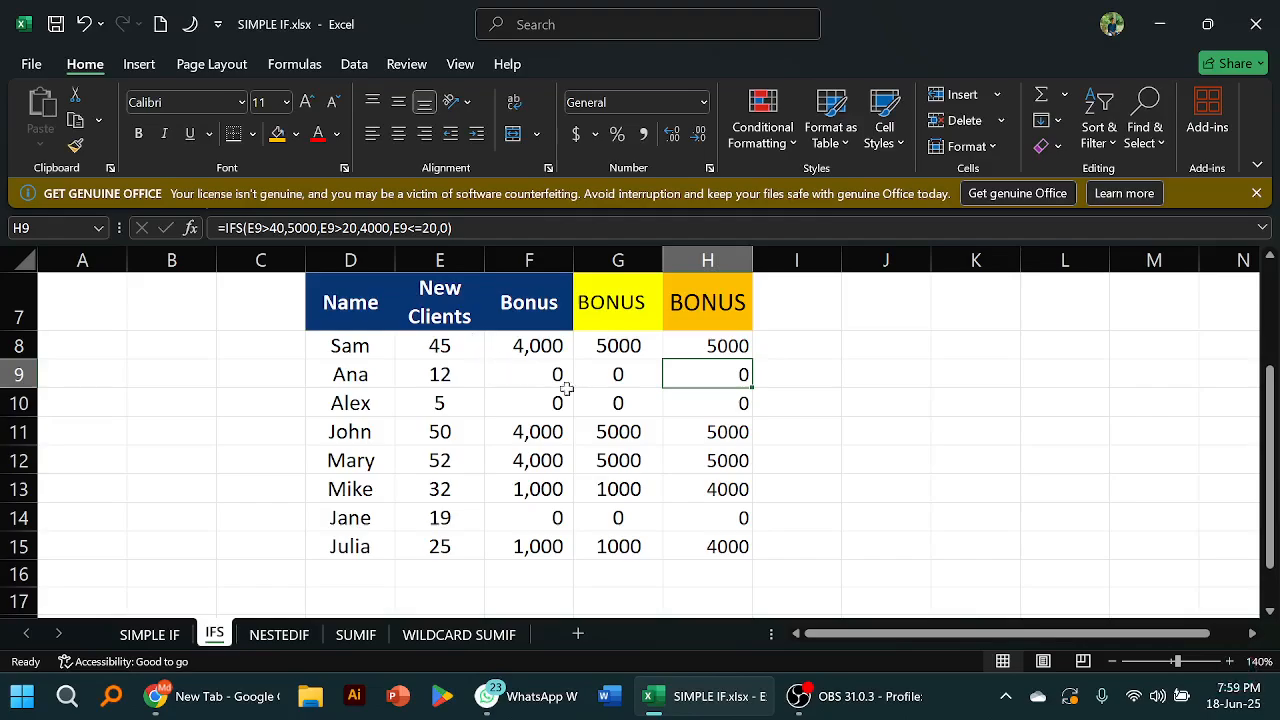
# Review the IFS formula in H8 without changing it
pyautogui.click(810, 425)
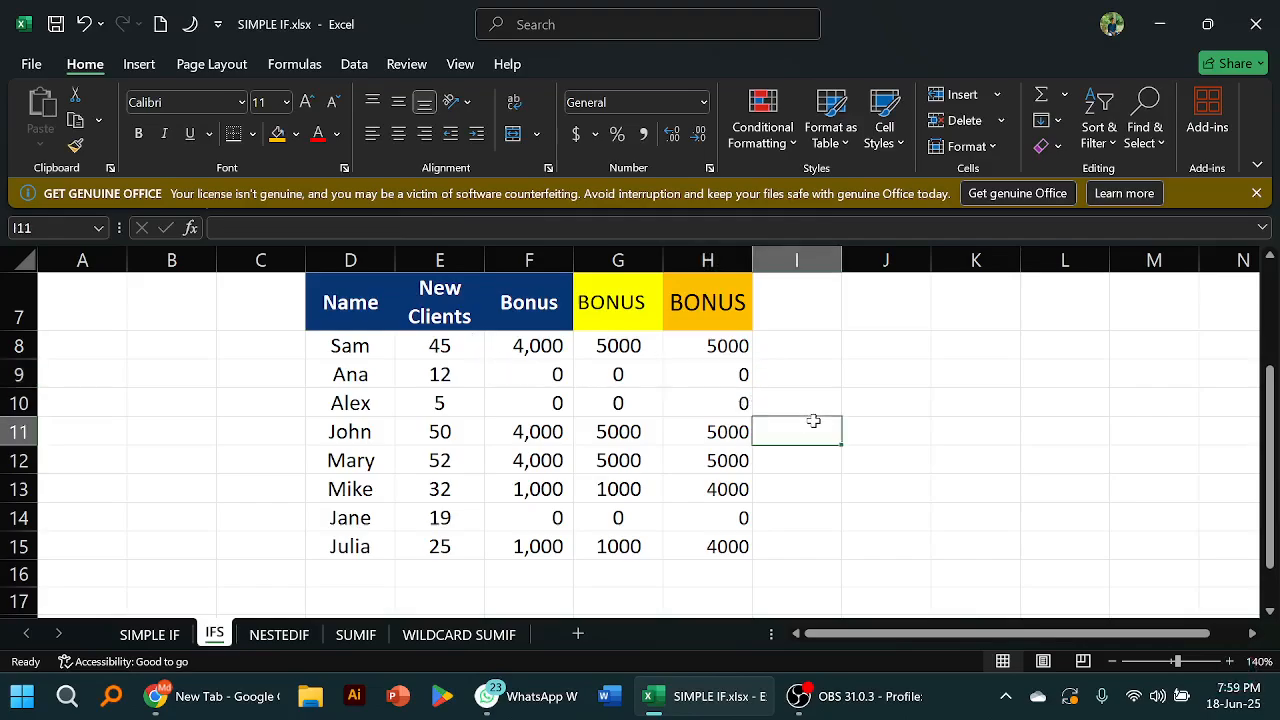
pyautogui.click(687, 344)
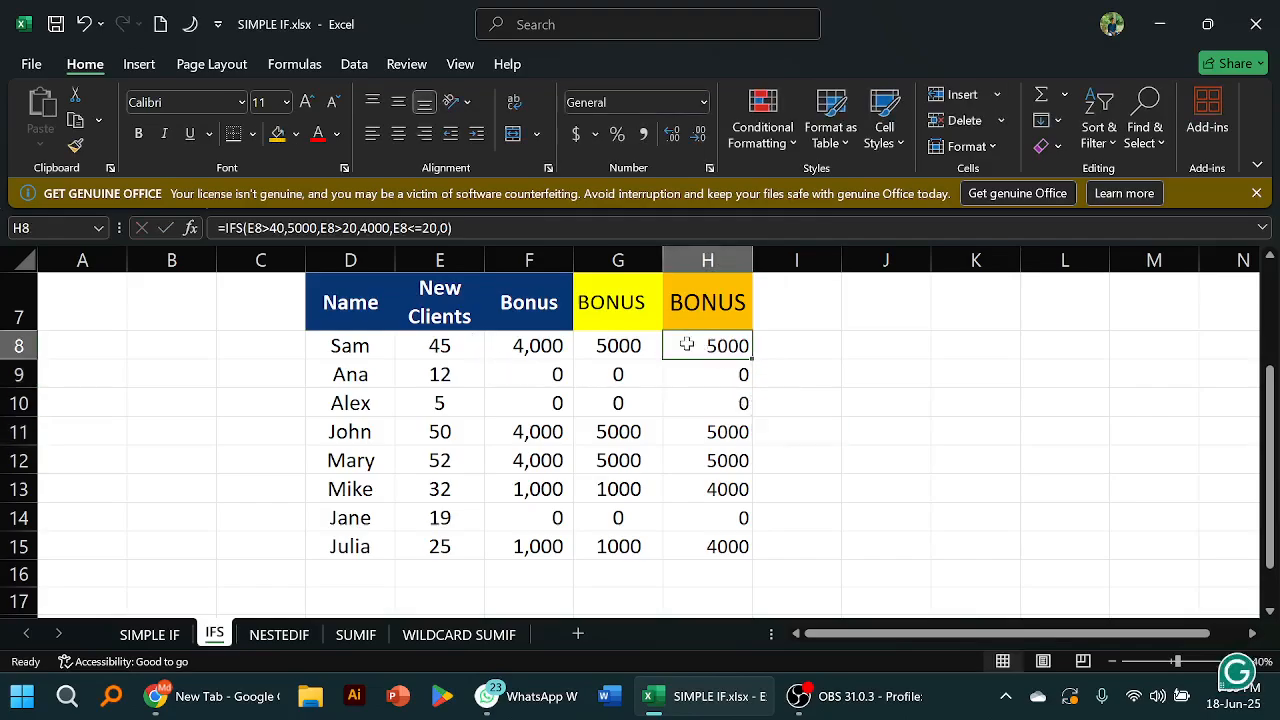
pyautogui.click(806, 373)
pyautogui.click(704, 346)
pyautogui.doubleClick(694, 343)
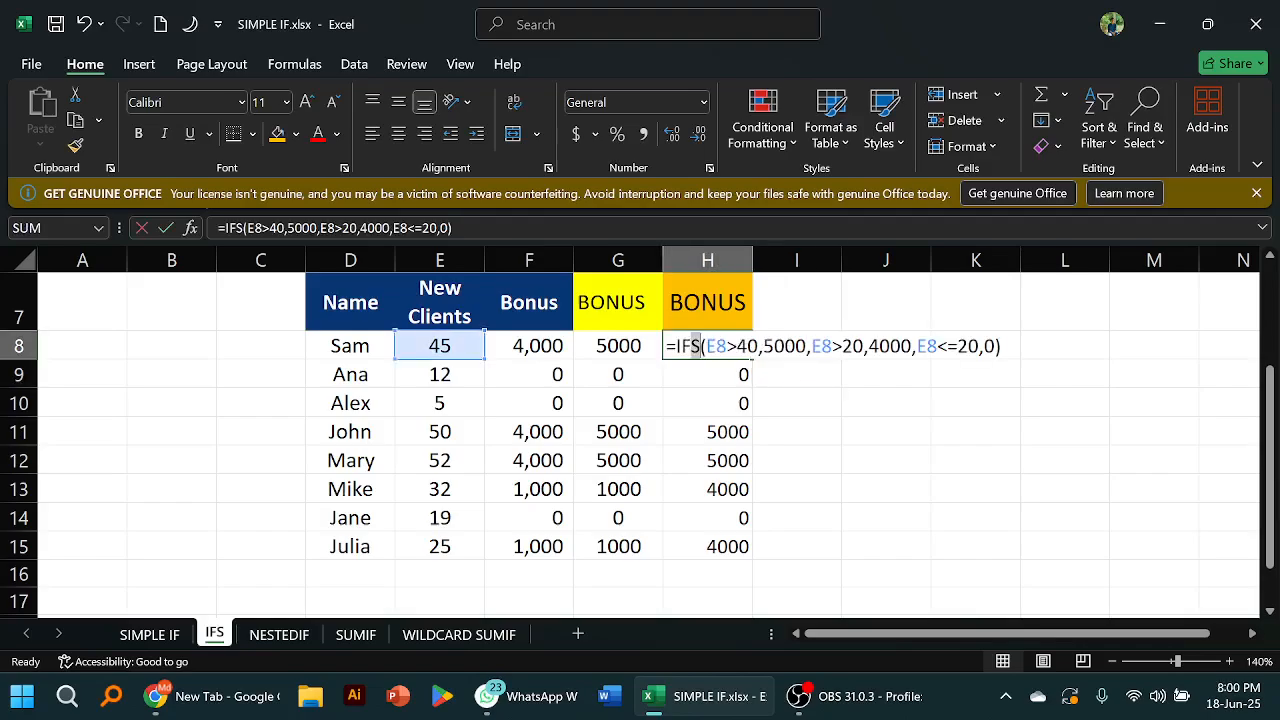
pyautogui.click(696, 425)
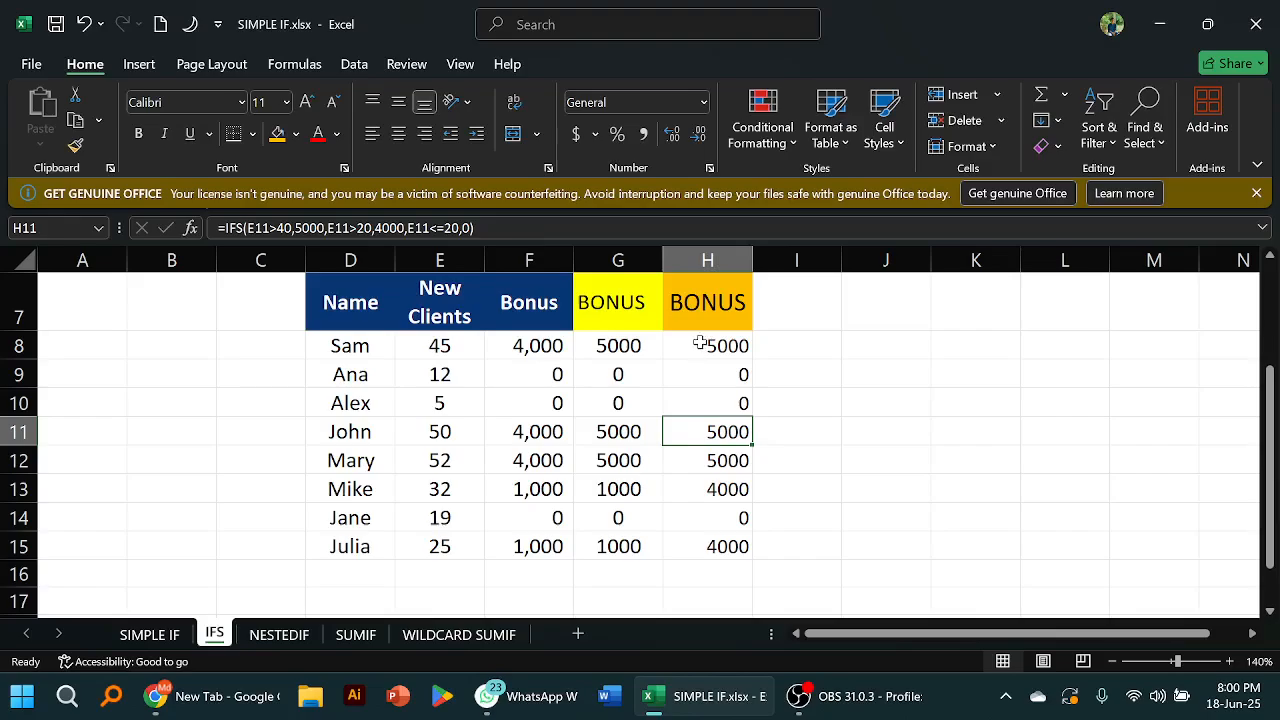
# Add an Equal To highlight rule to H8:H15 for the value 0 with Light Red Fill with Dark Red Text
pyautogui.moveTo(700, 343); pyautogui.dragTo(714, 540)
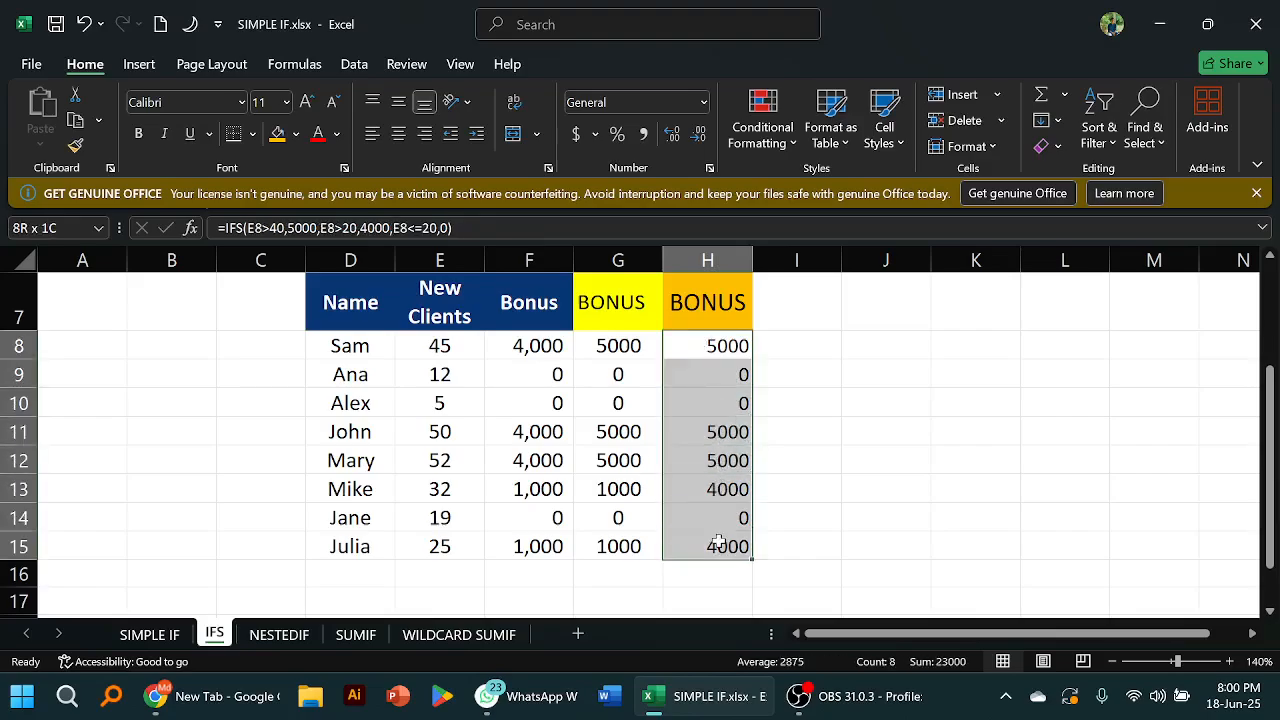
pyautogui.click(792, 135)
pyautogui.moveTo(845, 188)
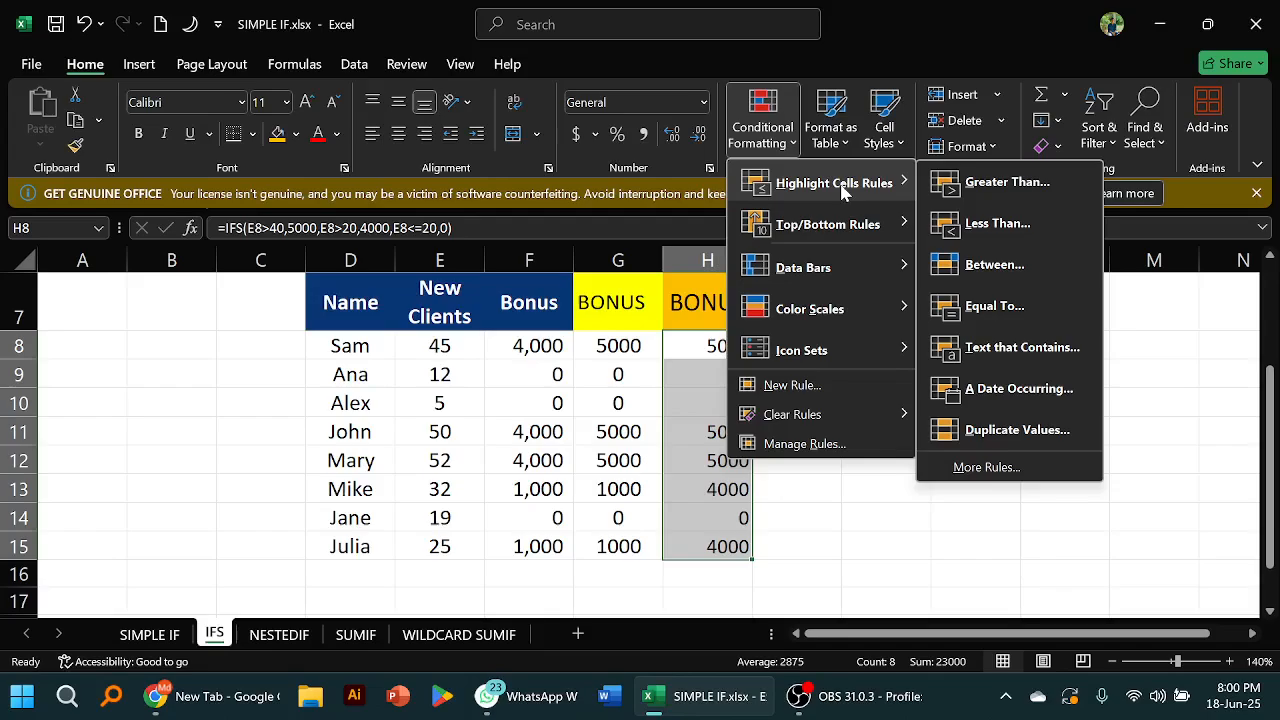
pyautogui.click(1006, 315)
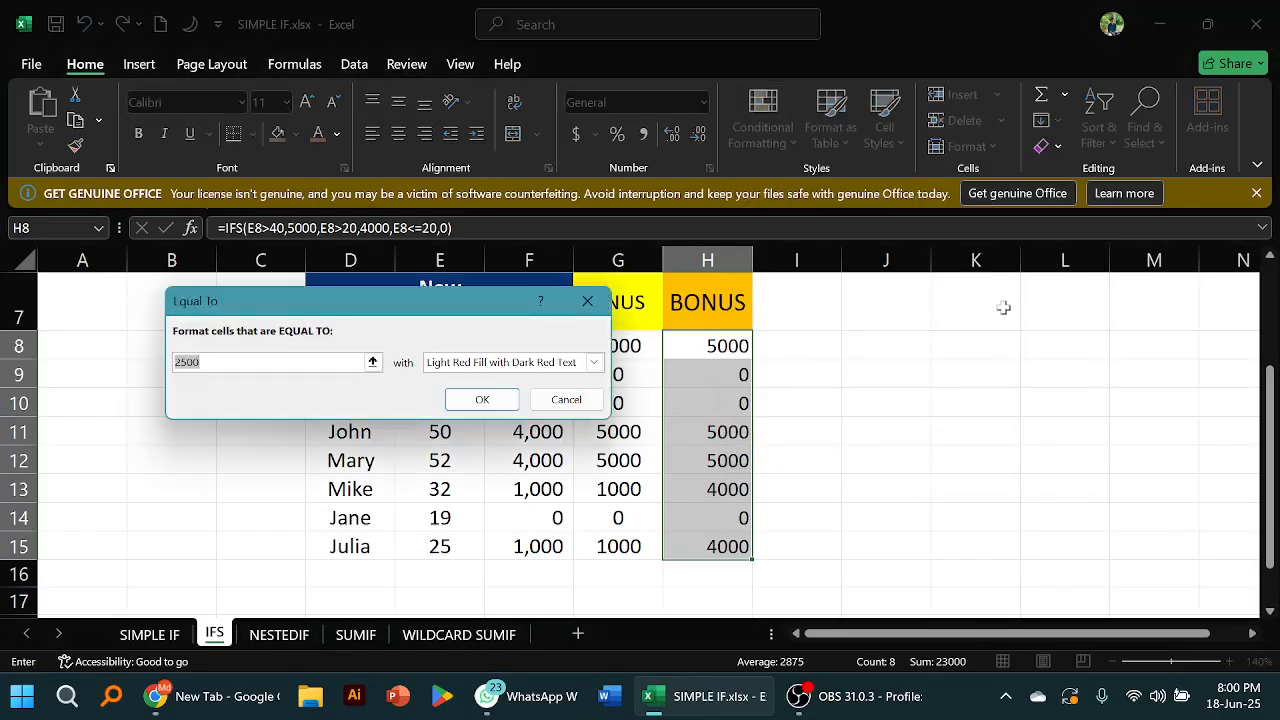
pyautogui.click(201, 362)
pyautogui.press('BackSpace')
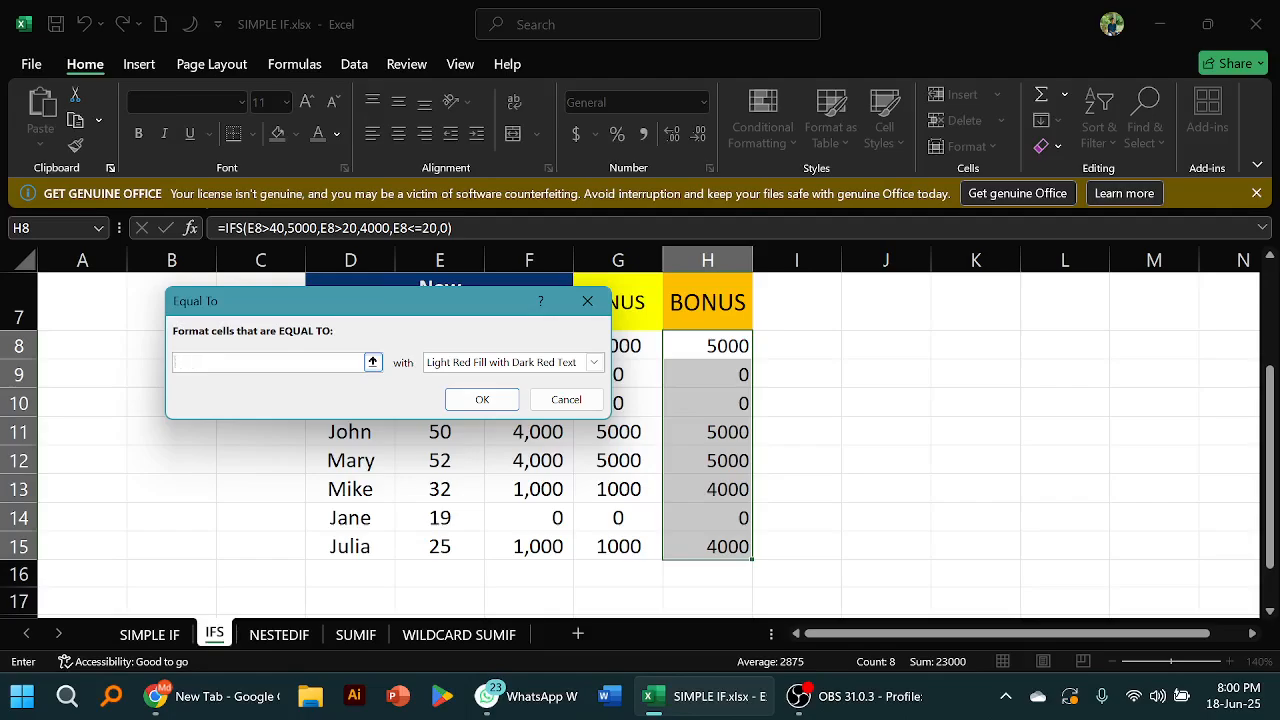
pyautogui.write('0')
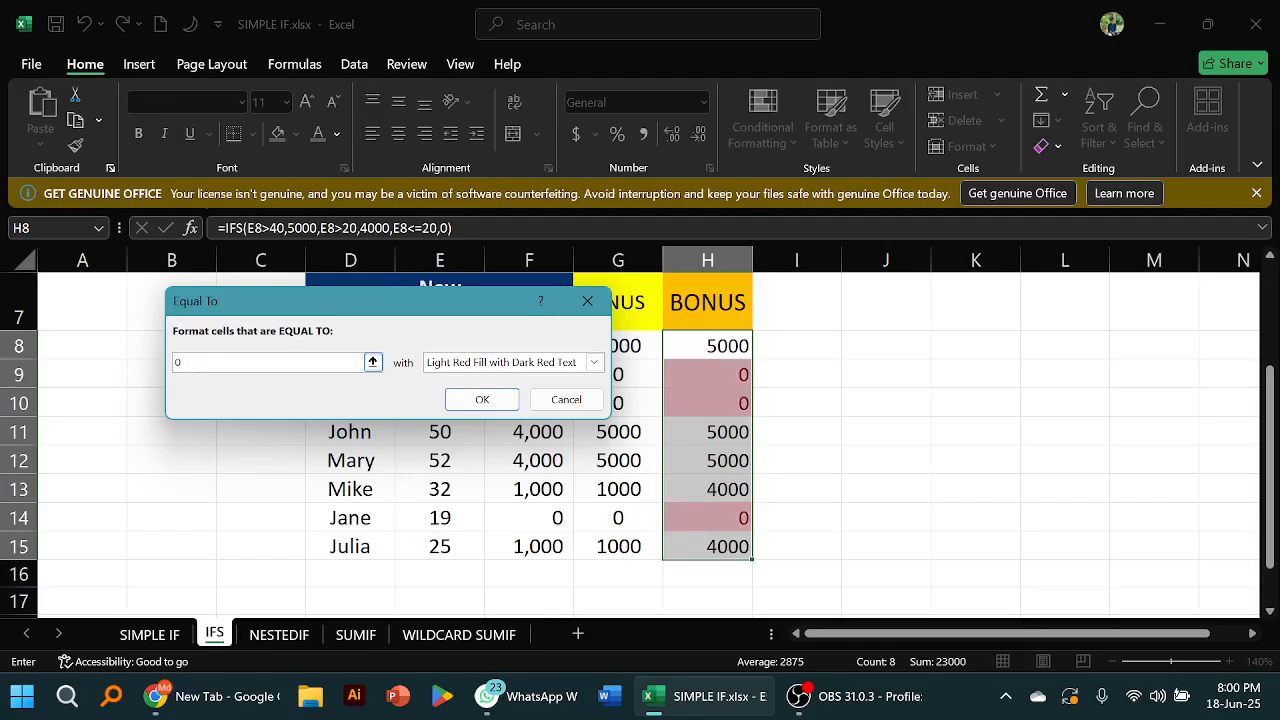
pyautogui.click(482, 399)
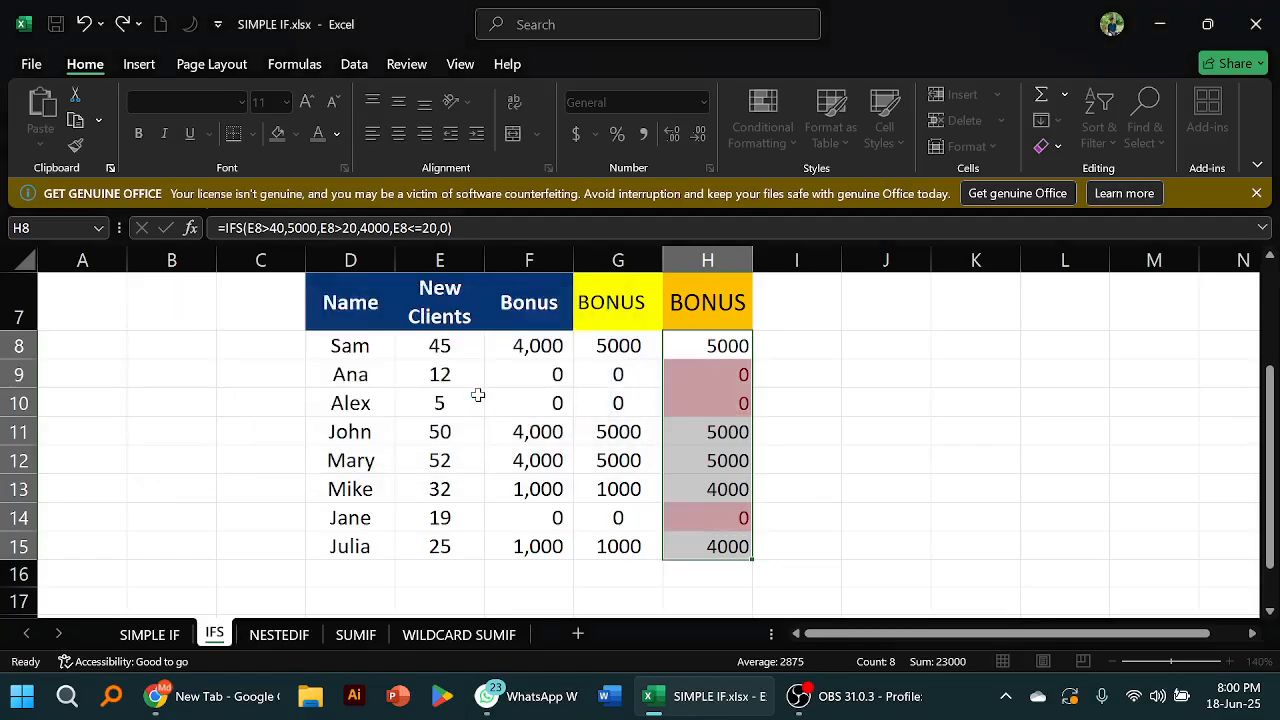
pyautogui.click(1025, 548)
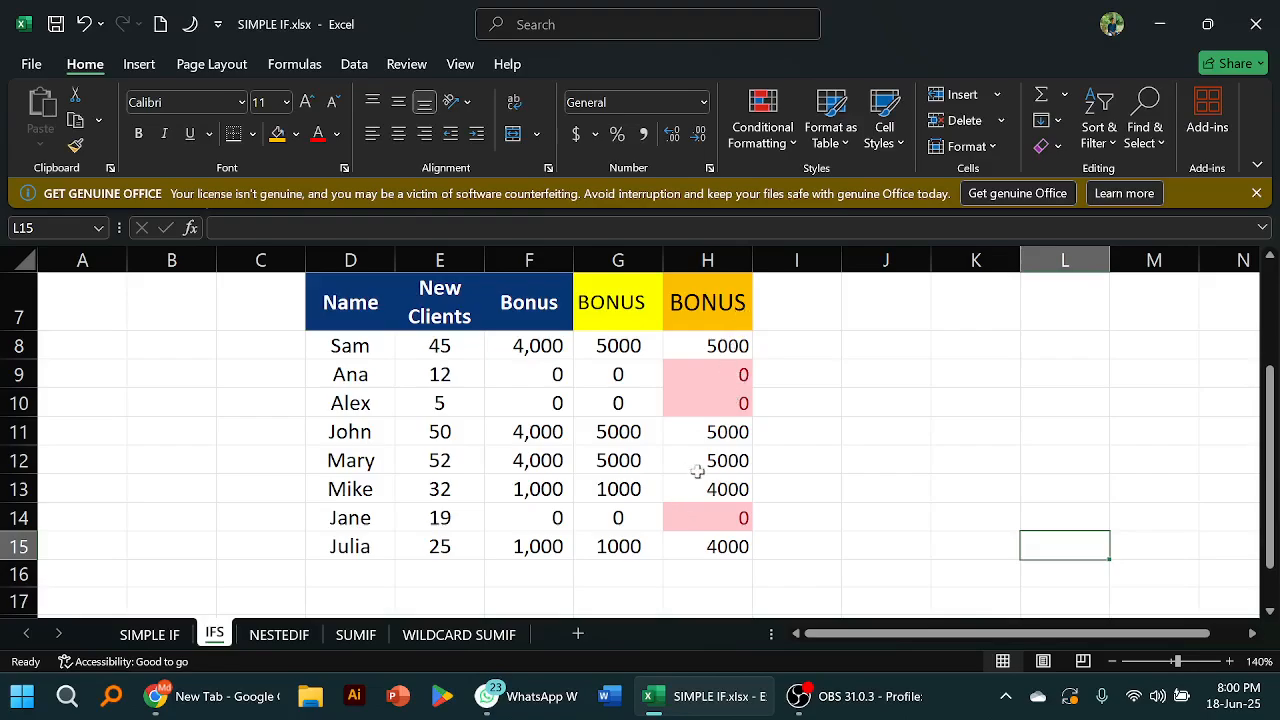
# Compare the tables on the NESTEDIF, SIMPLE IF and IFS sheets and review the IFS formula in H8
pyautogui.click(281, 635)
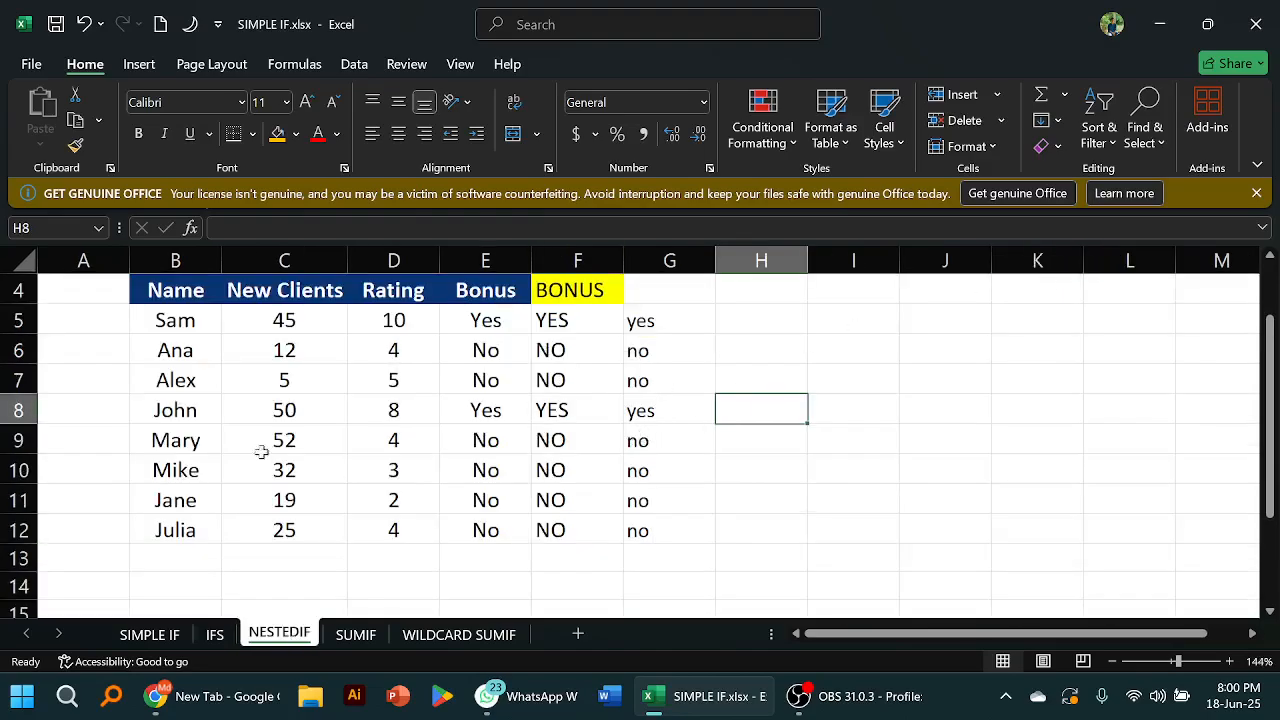
pyautogui.scroll(1, 592, 421)
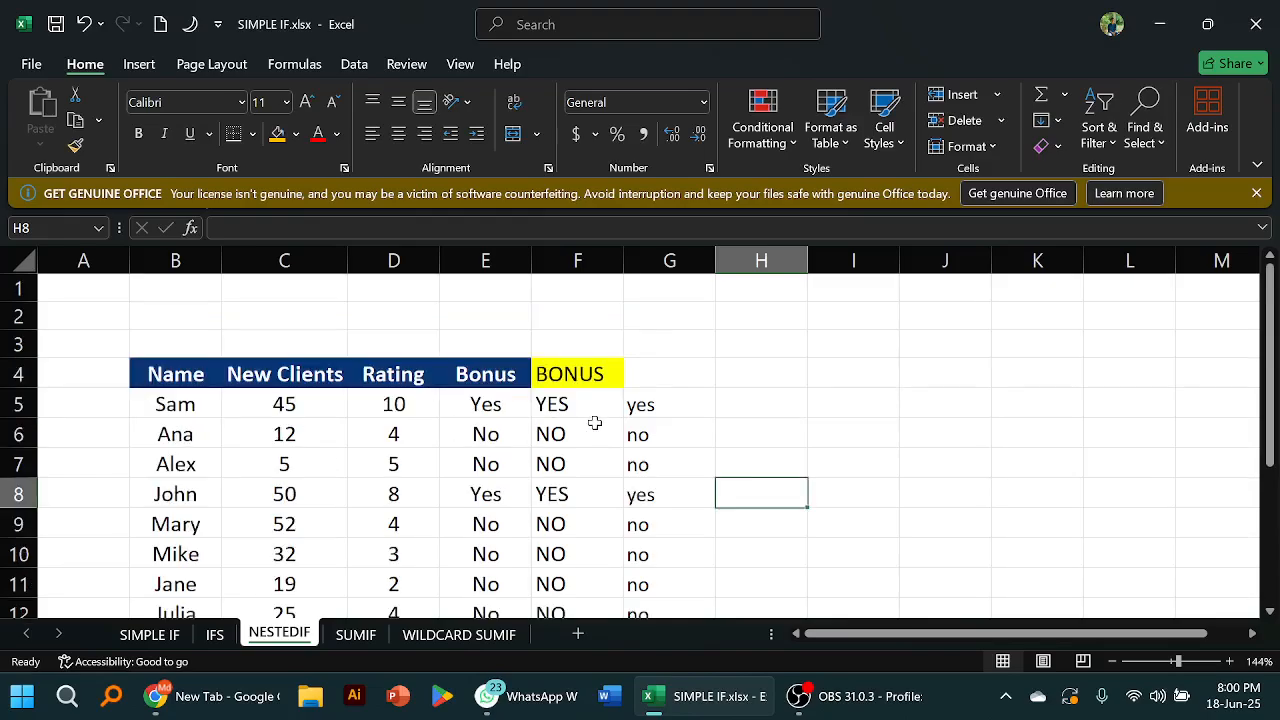
pyautogui.scroll(-1, 1022, 410)
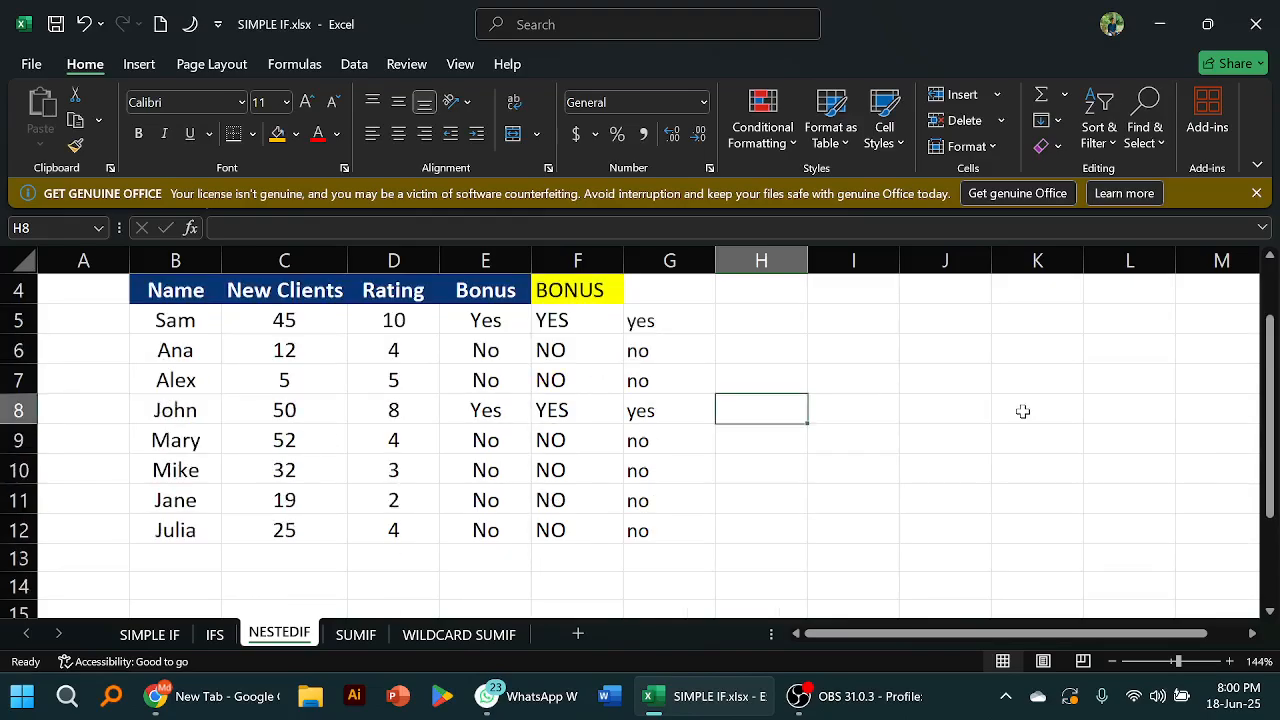
pyautogui.click(160, 634)
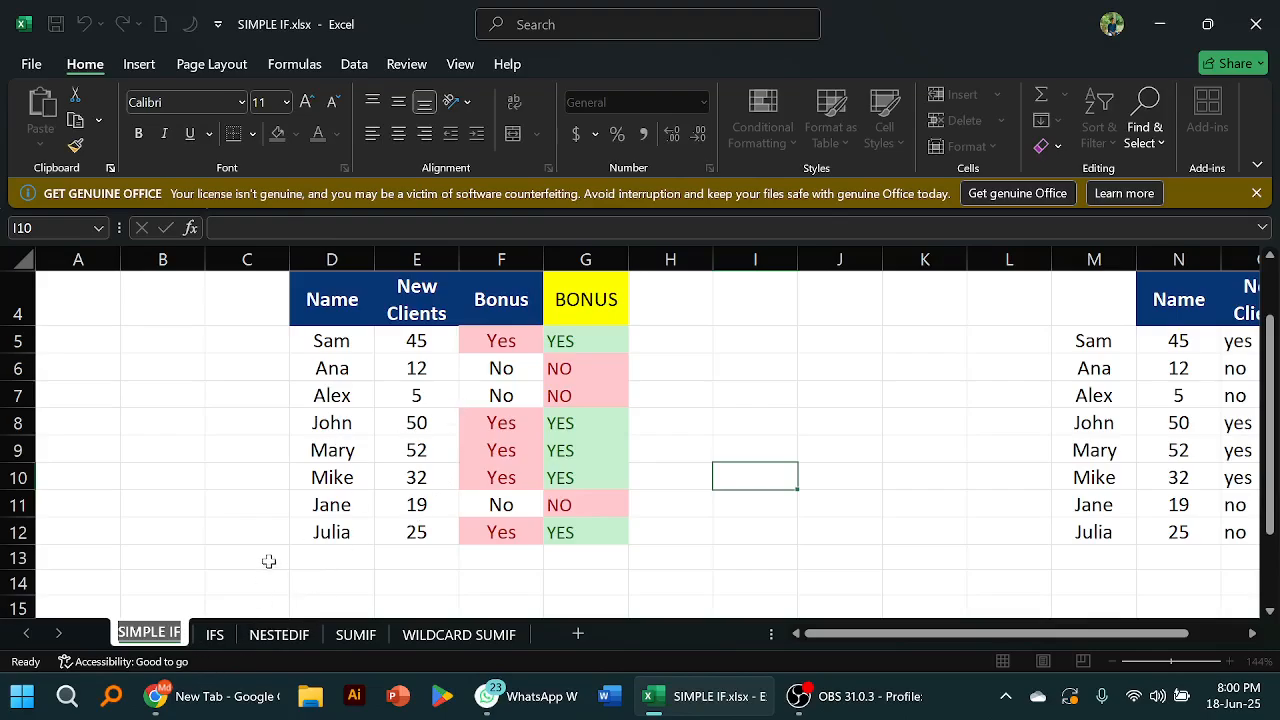
pyautogui.click(215, 635)
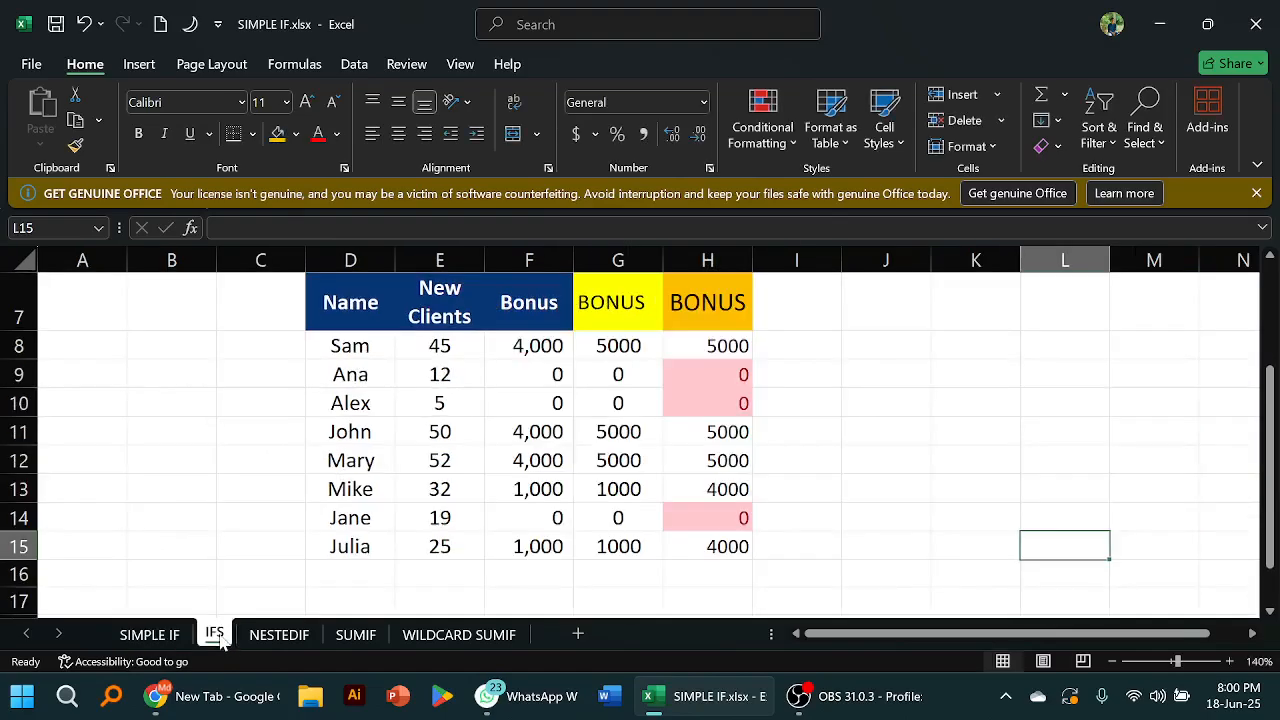
pyautogui.click(725, 347)
pyautogui.doubleClick(725, 347)
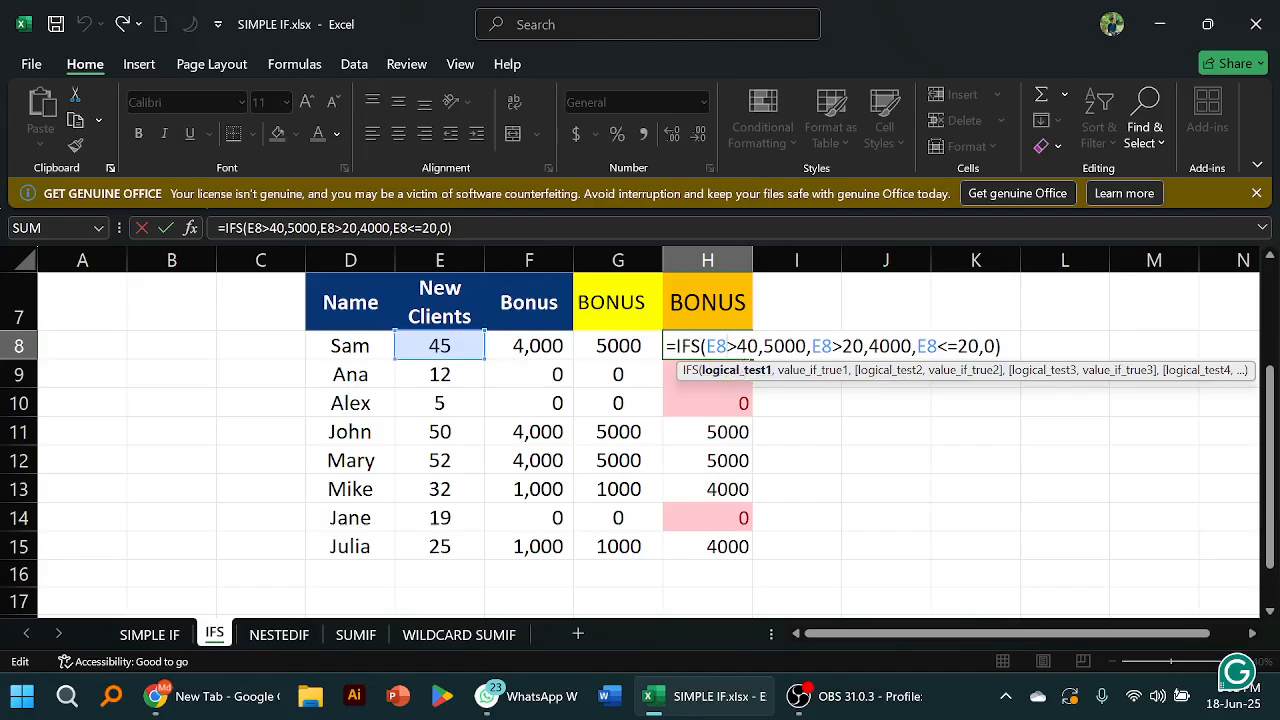
pyautogui.press('Return')
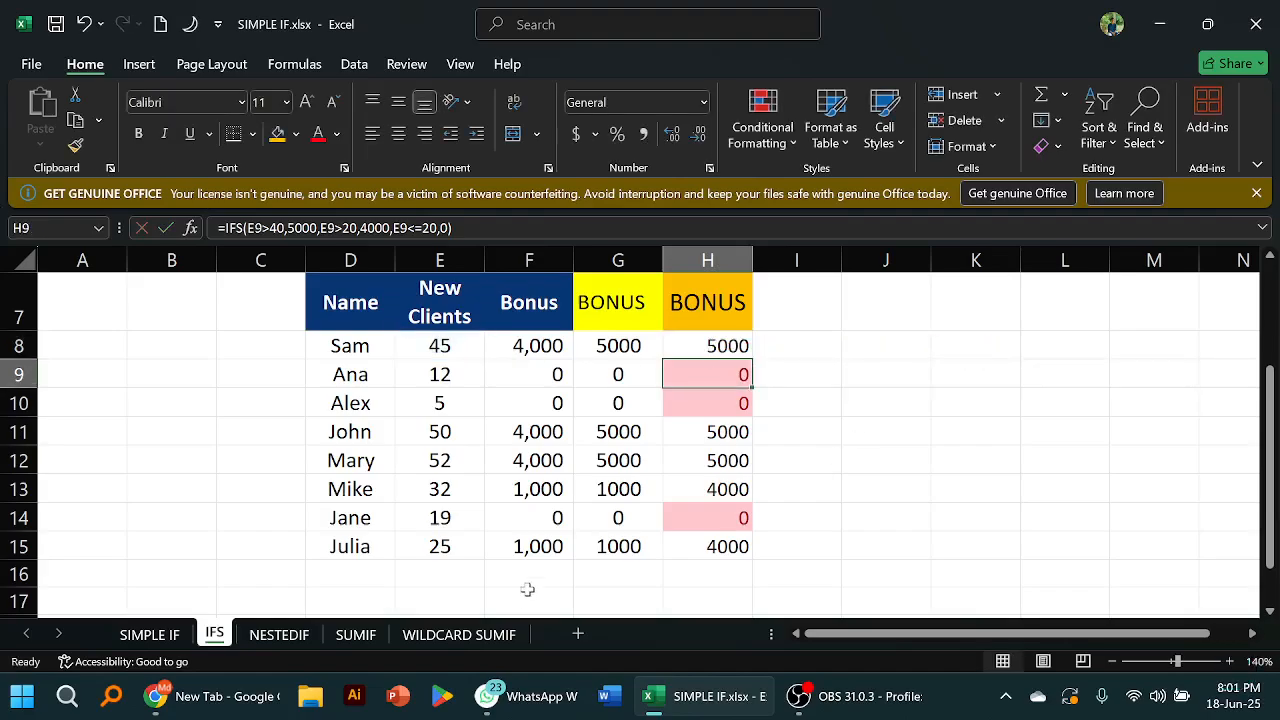
# Switch to the NESTEDIF sheet and start a formula in cell H5
pyautogui.click(279, 635)
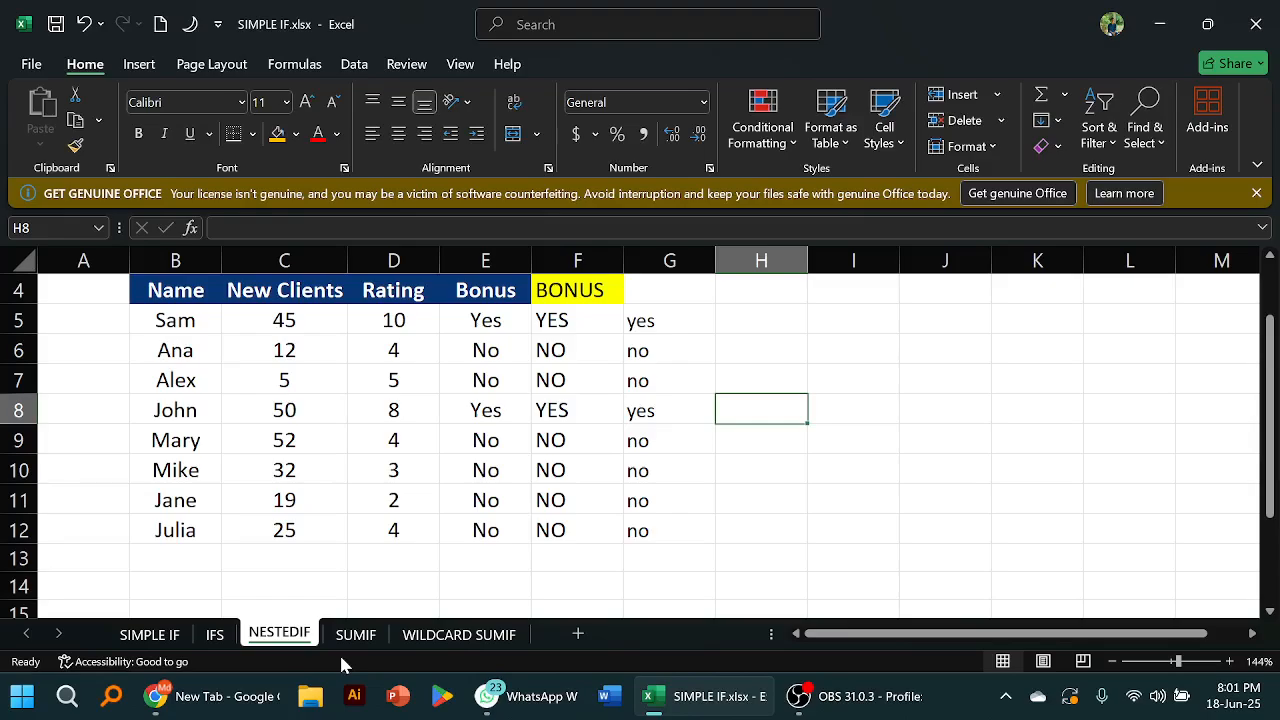
pyautogui.click(778, 323)
pyautogui.write('=')
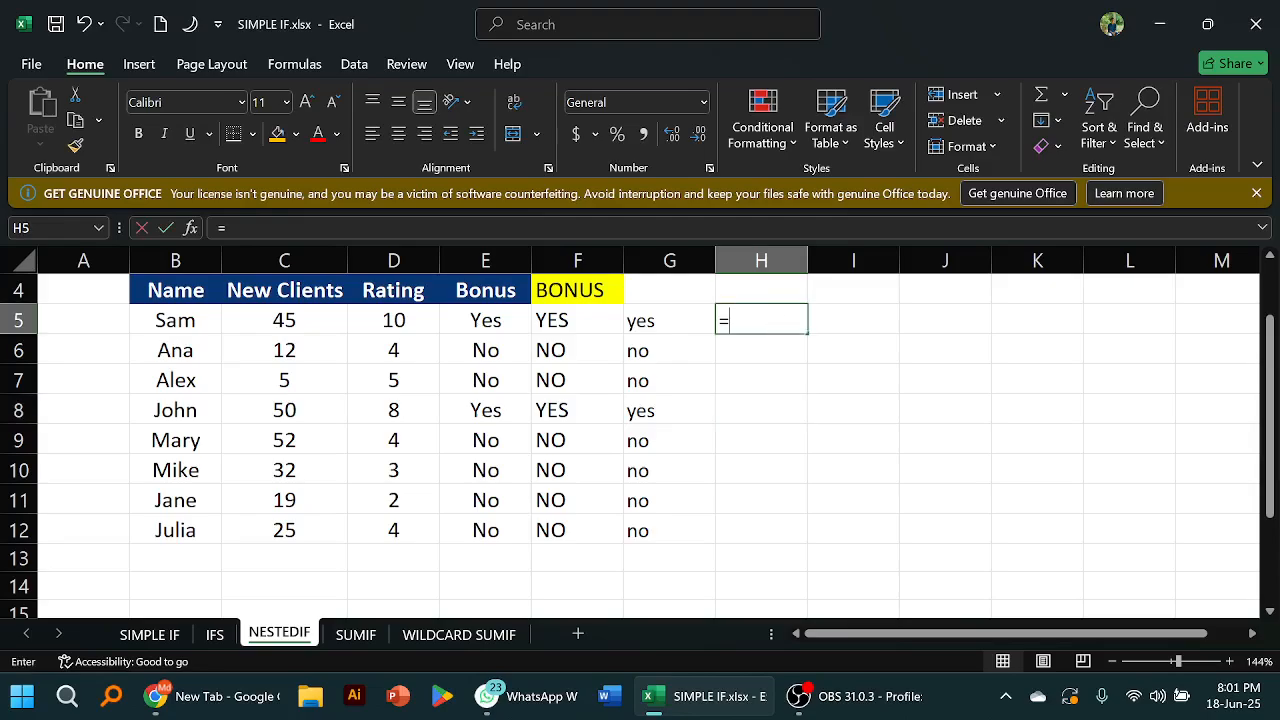
pyautogui.write('NES')
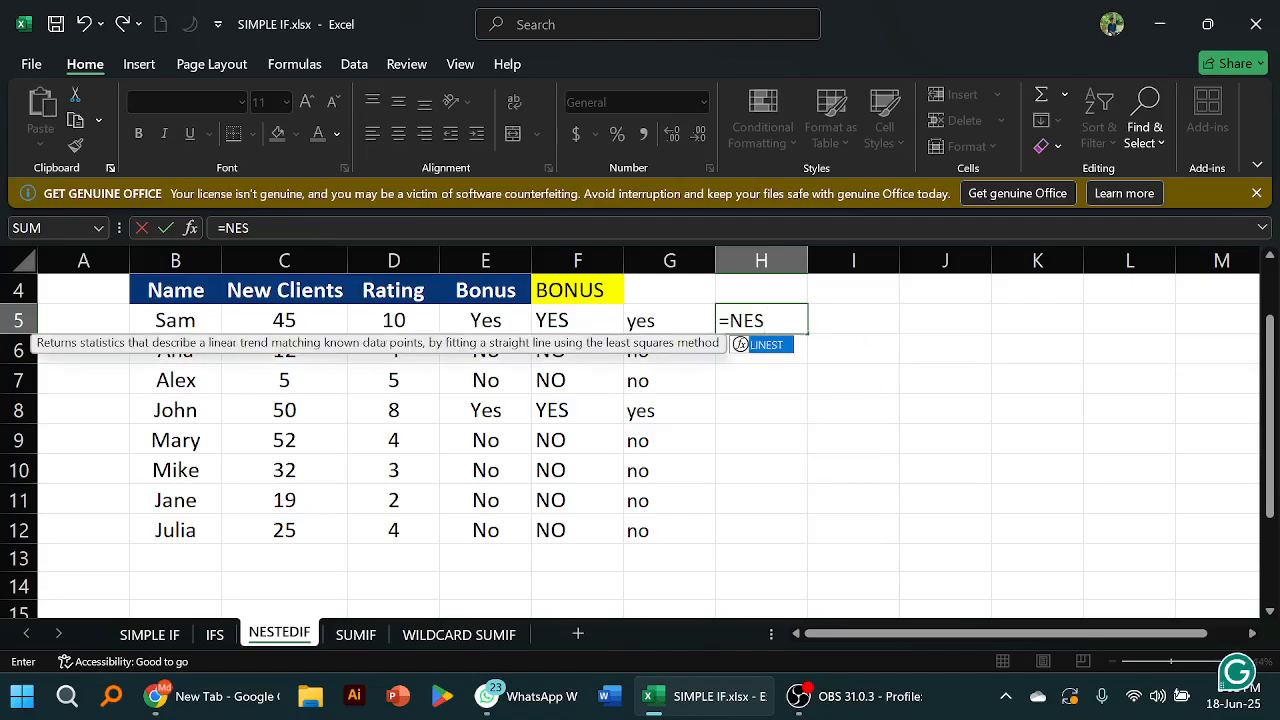
pyautogui.write('S')
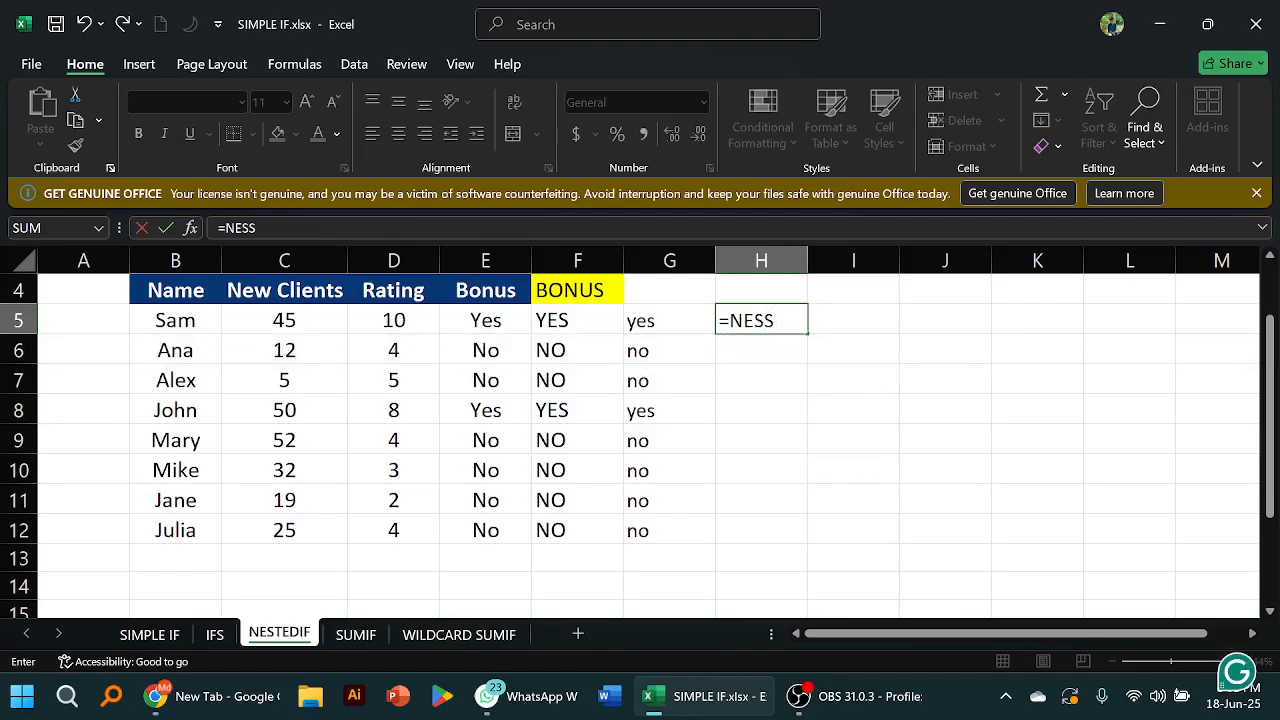
pyautogui.press('BackSpace')
pyautogui.press('BackSpace')
pyautogui.press('BackSpace')
pyautogui.press('BackSpace')
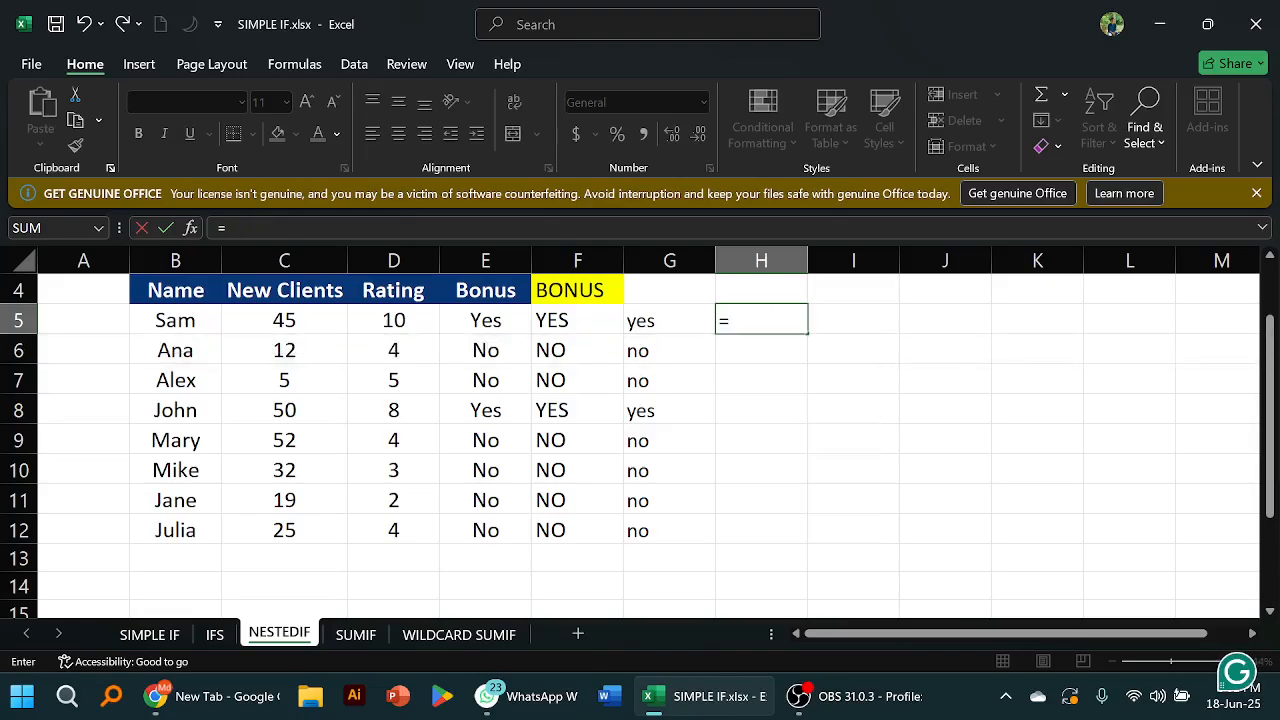
pyautogui.write('NES')
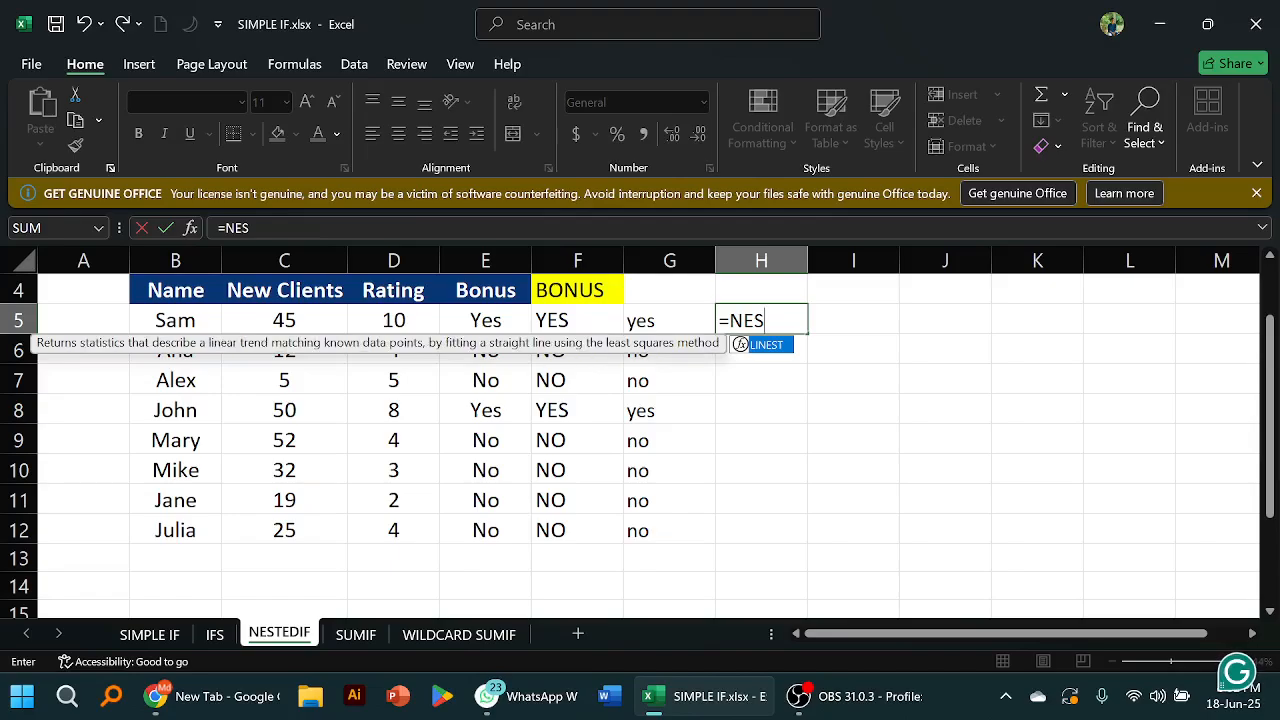
pyautogui.write('TED')
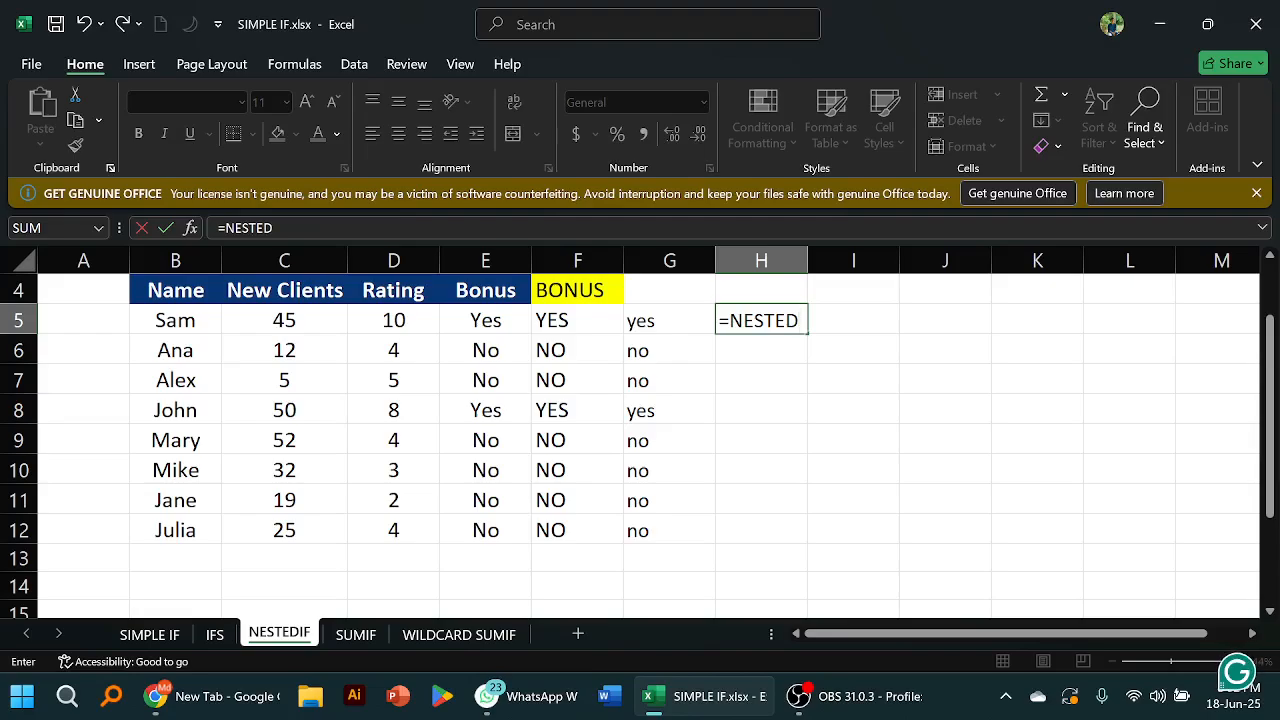
pyautogui.write('IF')
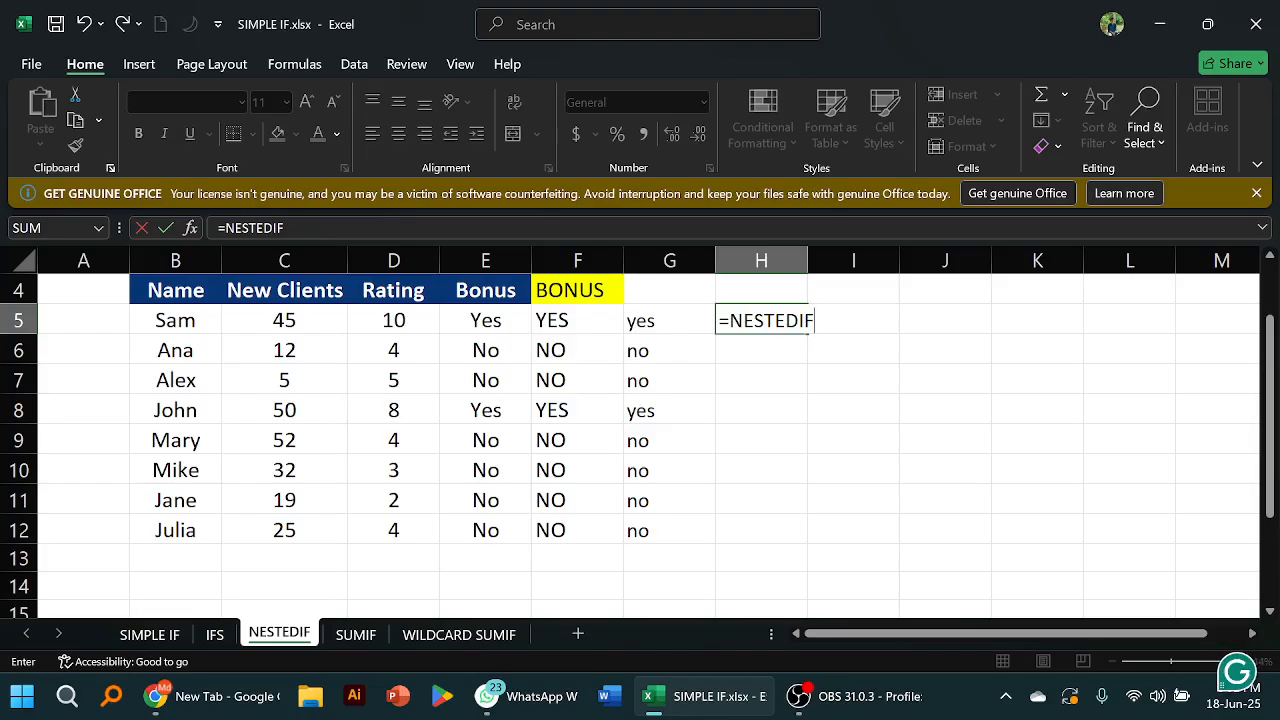
pyautogui.press('BackSpace')
pyautogui.press('BackSpace')
pyautogui.press('BackSpace')
pyautogui.press('BackSpace')
pyautogui.press('BackSpace')
pyautogui.press('BackSpace')
pyautogui.press('BackSpace')
pyautogui.press('BackSpace')
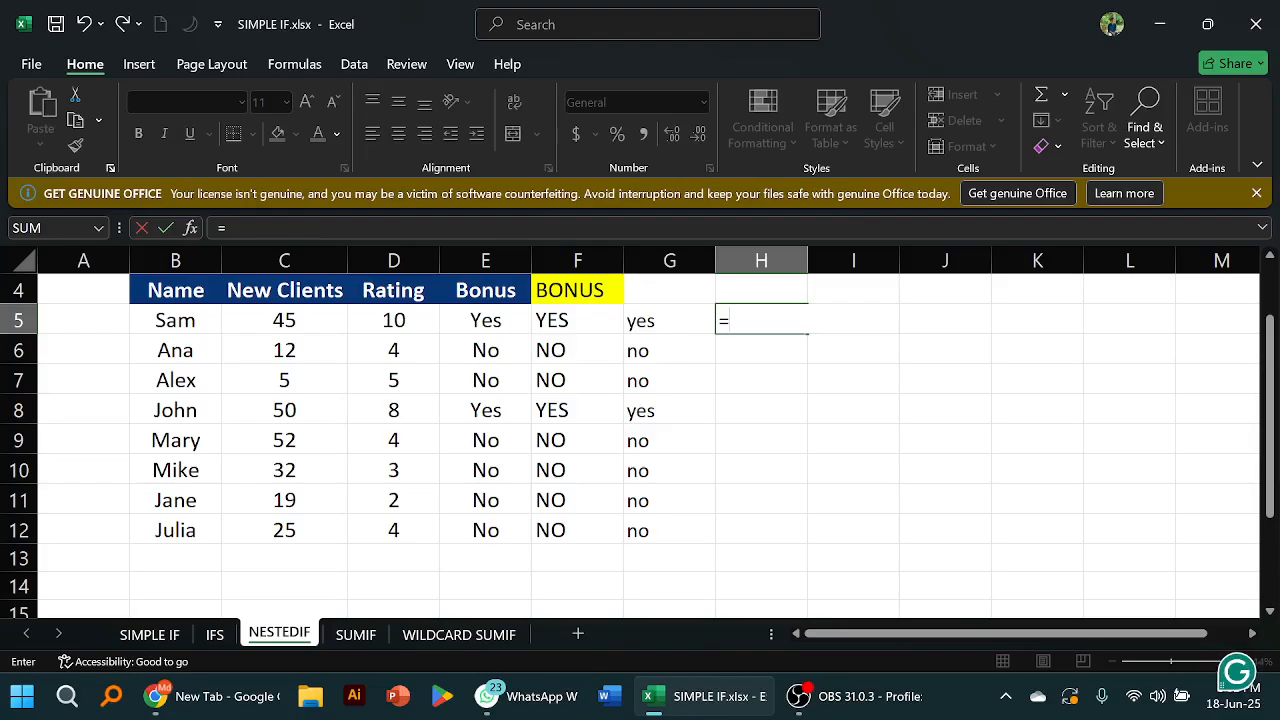
# Try to enter an IF formula beginning =IF(AND in H5, and clear the entry
pyautogui.write('IF')
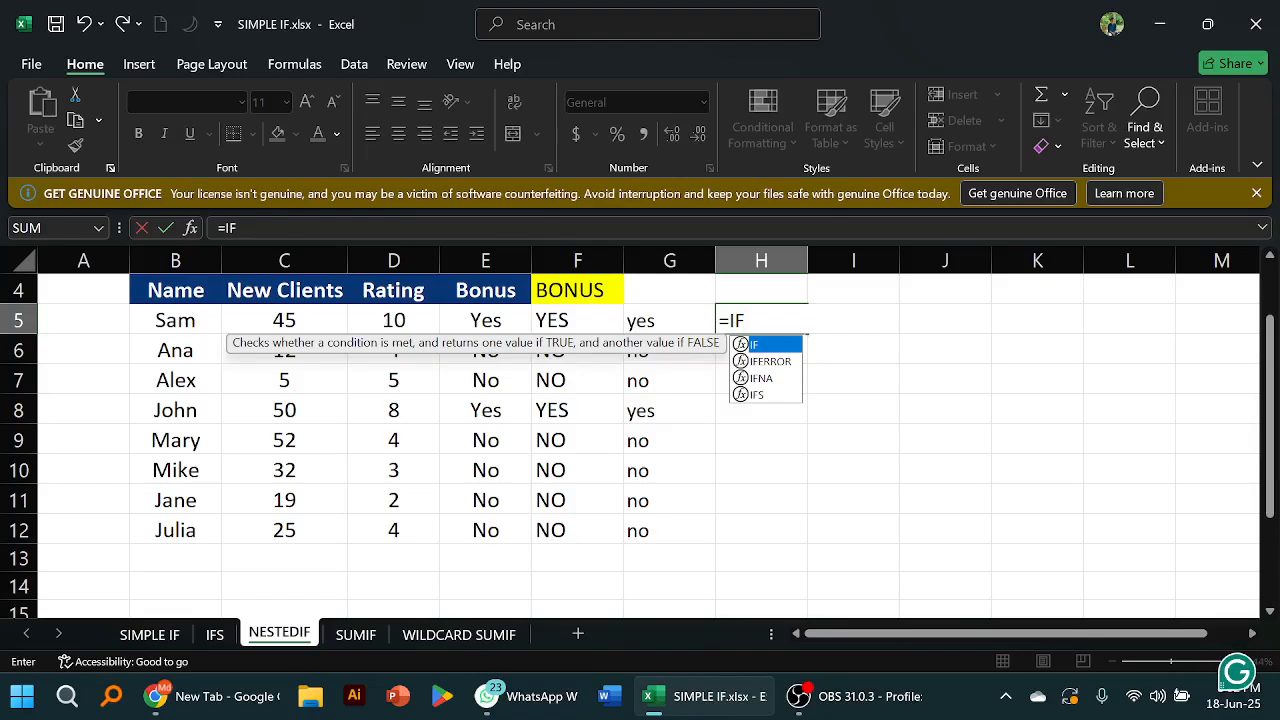
pyautogui.write('(')
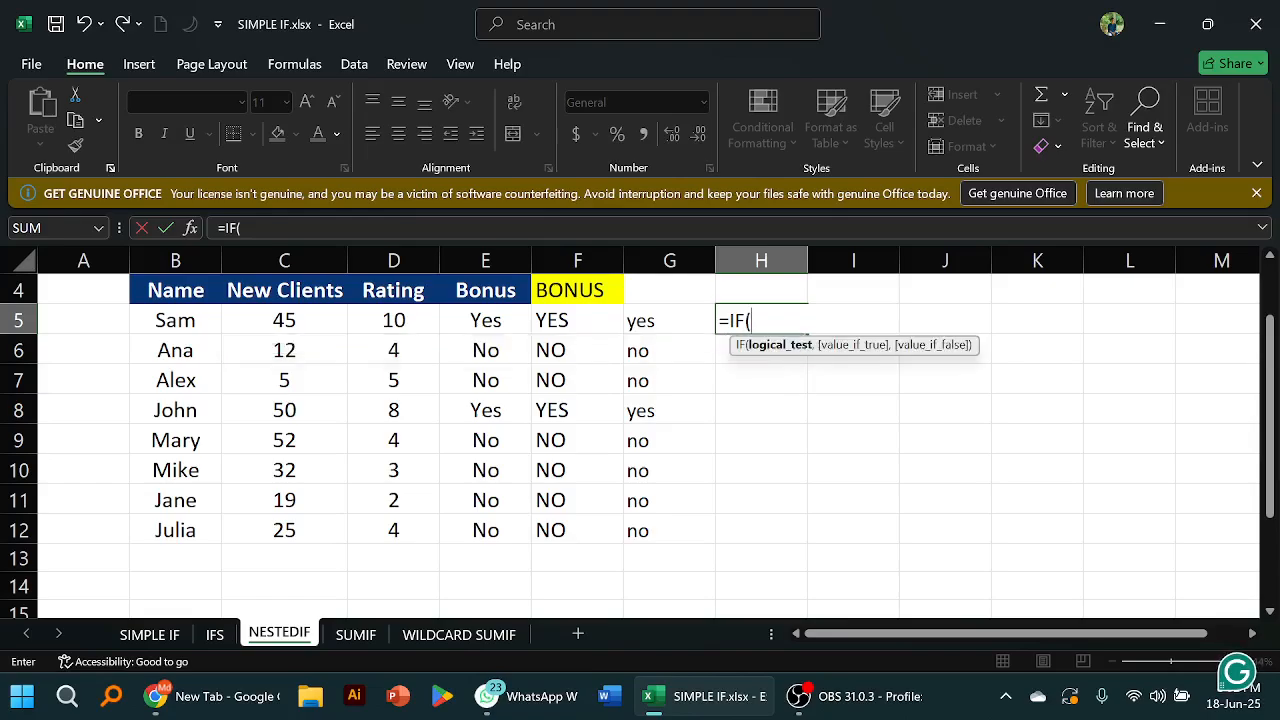
pyautogui.write('AN')
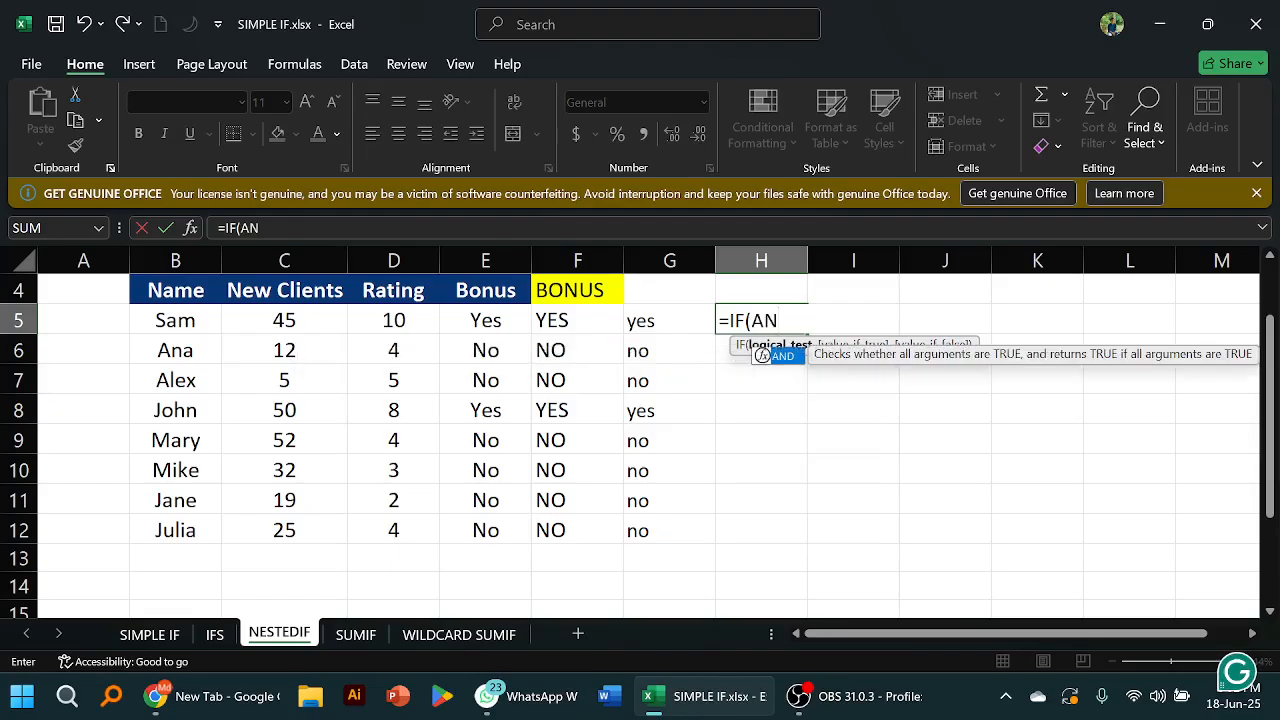
pyautogui.write('D')
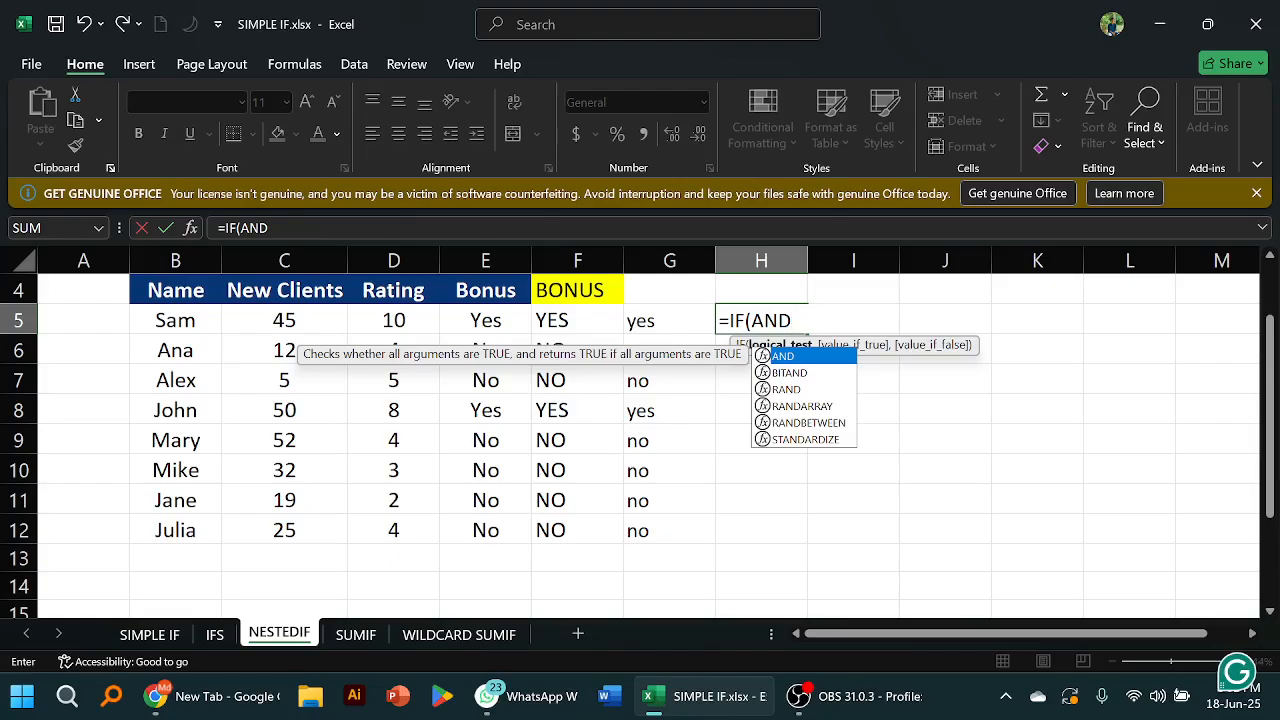
pyautogui.press('Return')
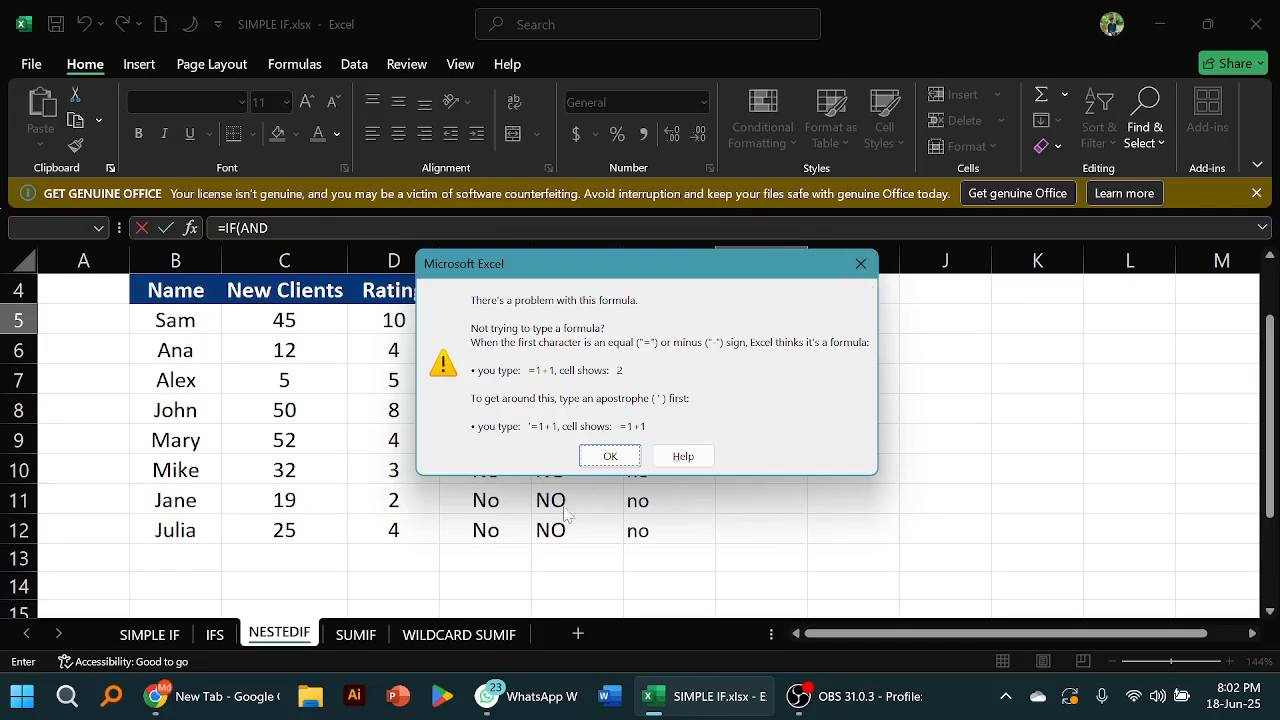
pyautogui.click(608, 456)
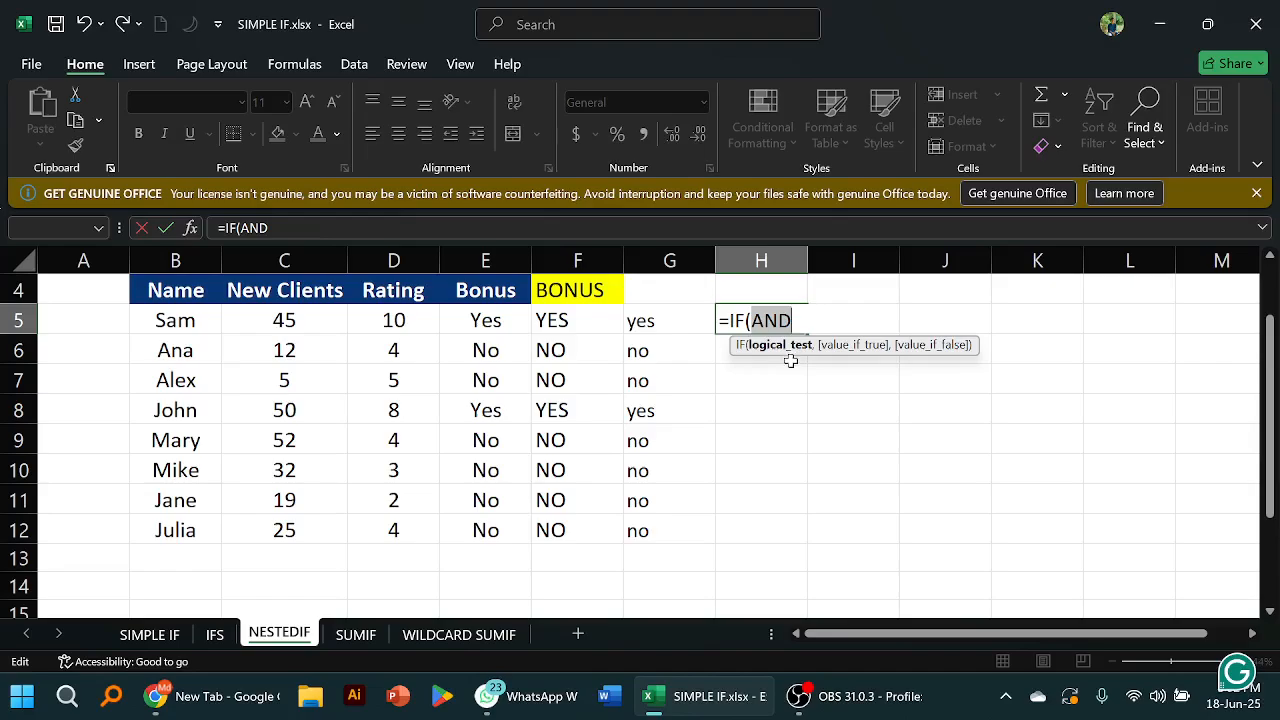
pyautogui.write(',')
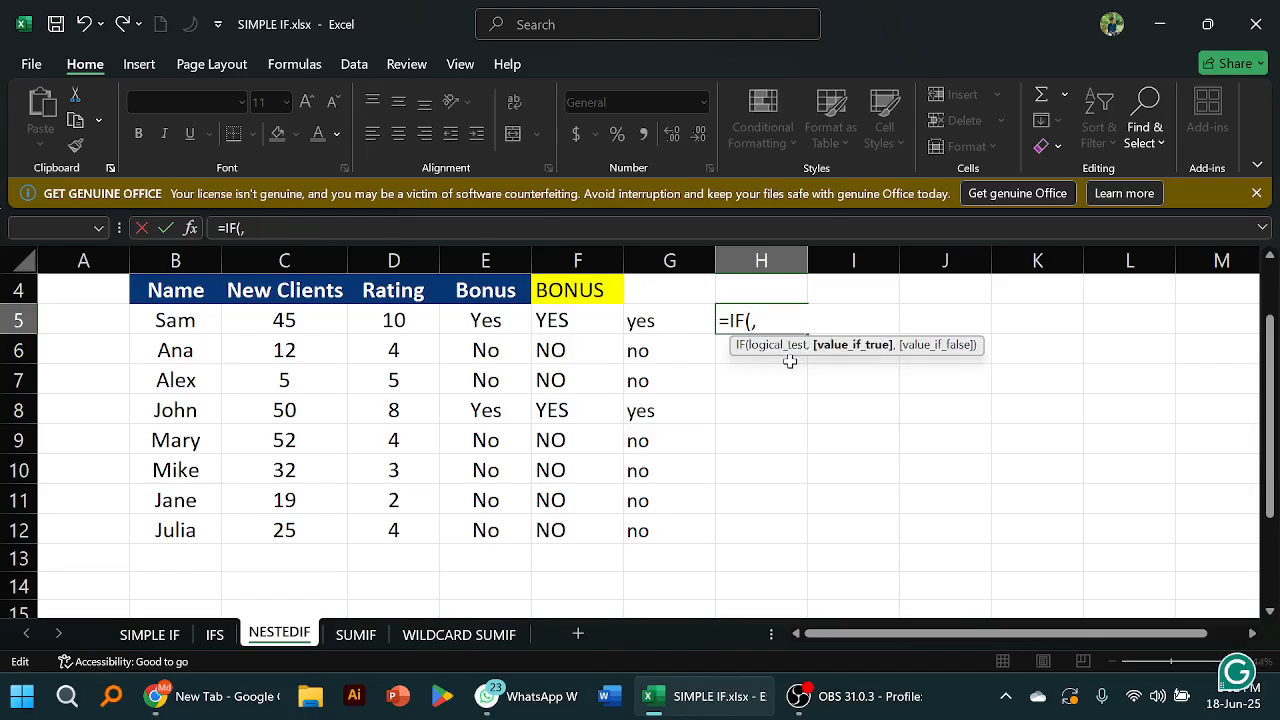
pyautogui.press('BackSpace')
pyautogui.press('BackSpace')
pyautogui.press('BackSpace')
pyautogui.press('BackSpace')
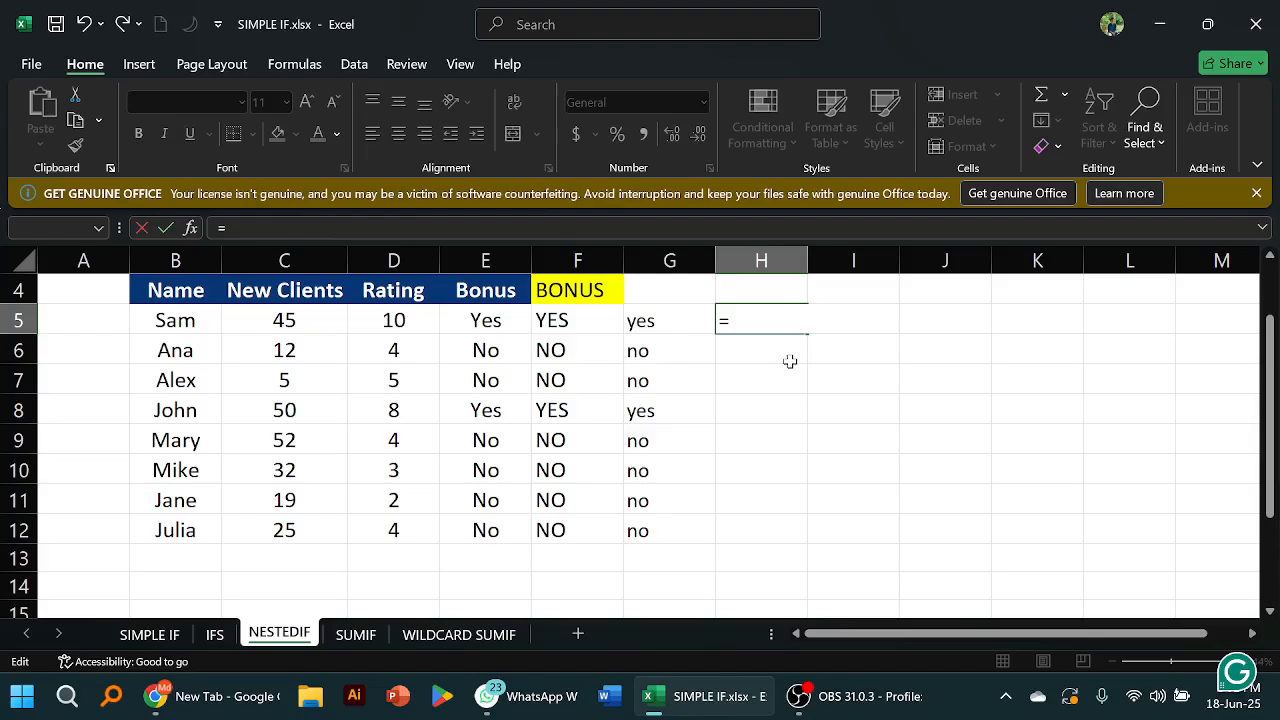
pyautogui.press('Escape')
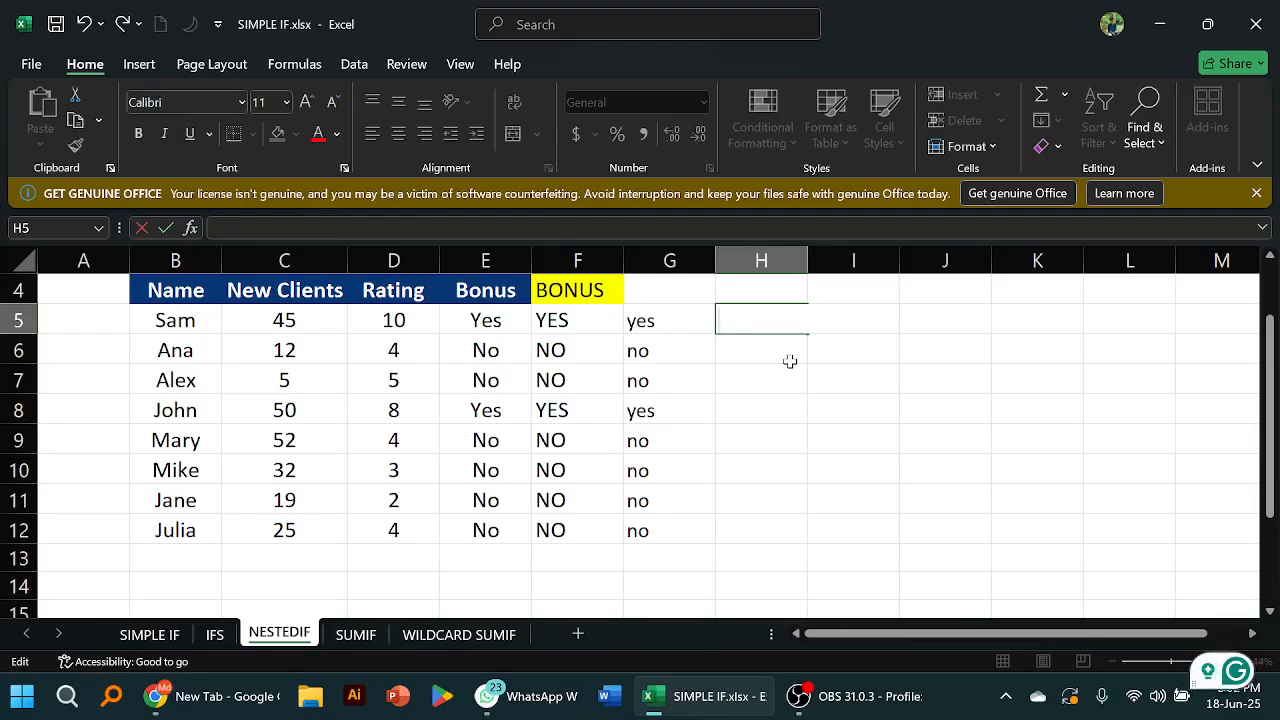
# Restart the formula in H5 with the IF function and AND as its first argument, reading =IF(AND,
pyautogui.write('=')
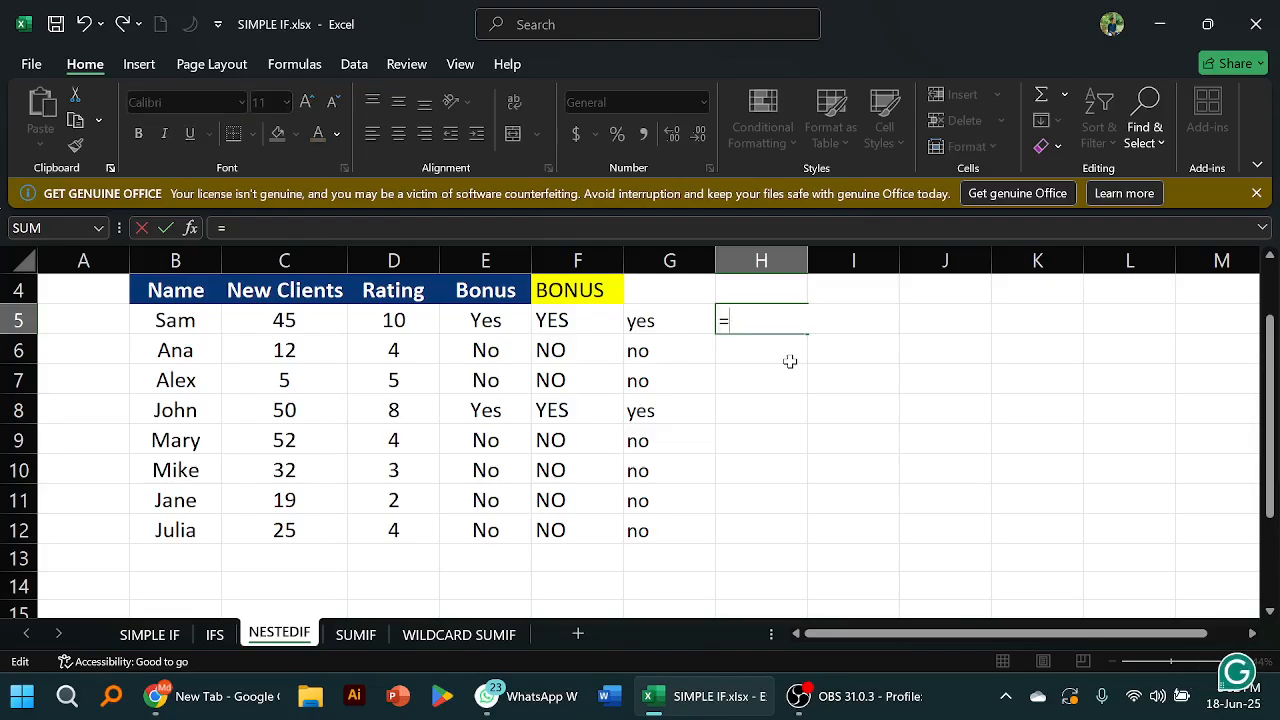
pyautogui.write('IF')
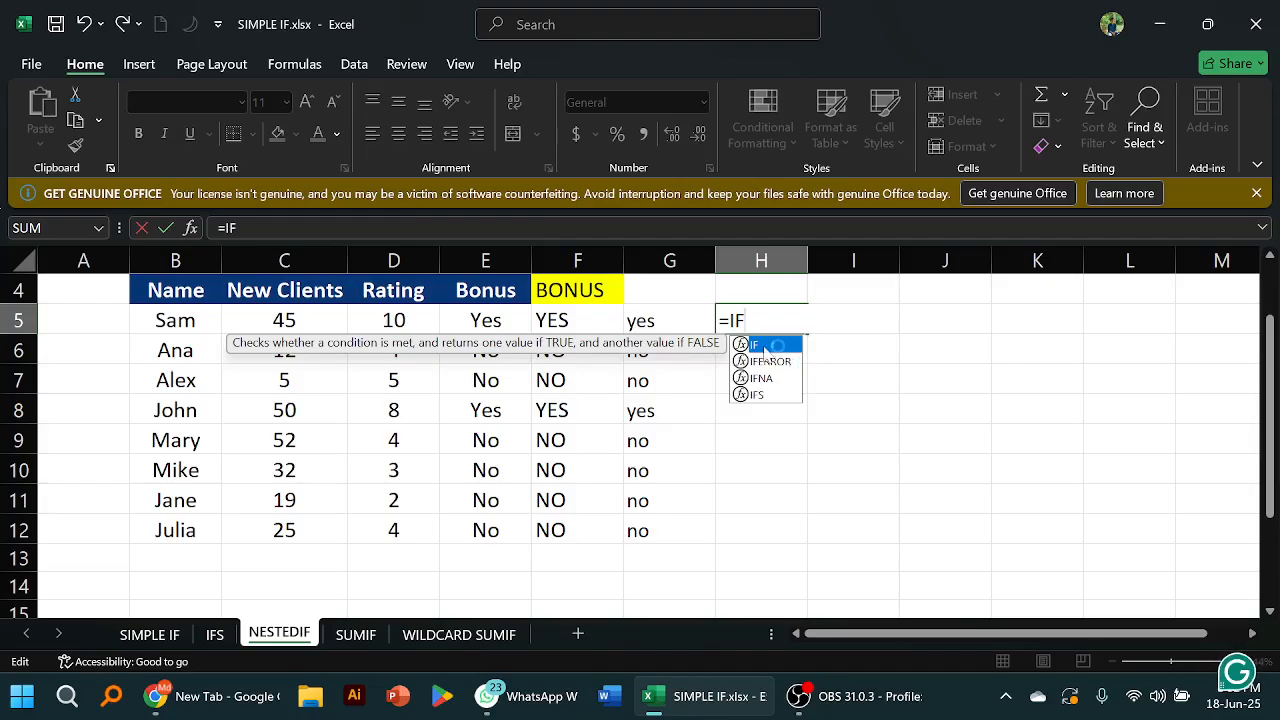
pyautogui.write('ANS')
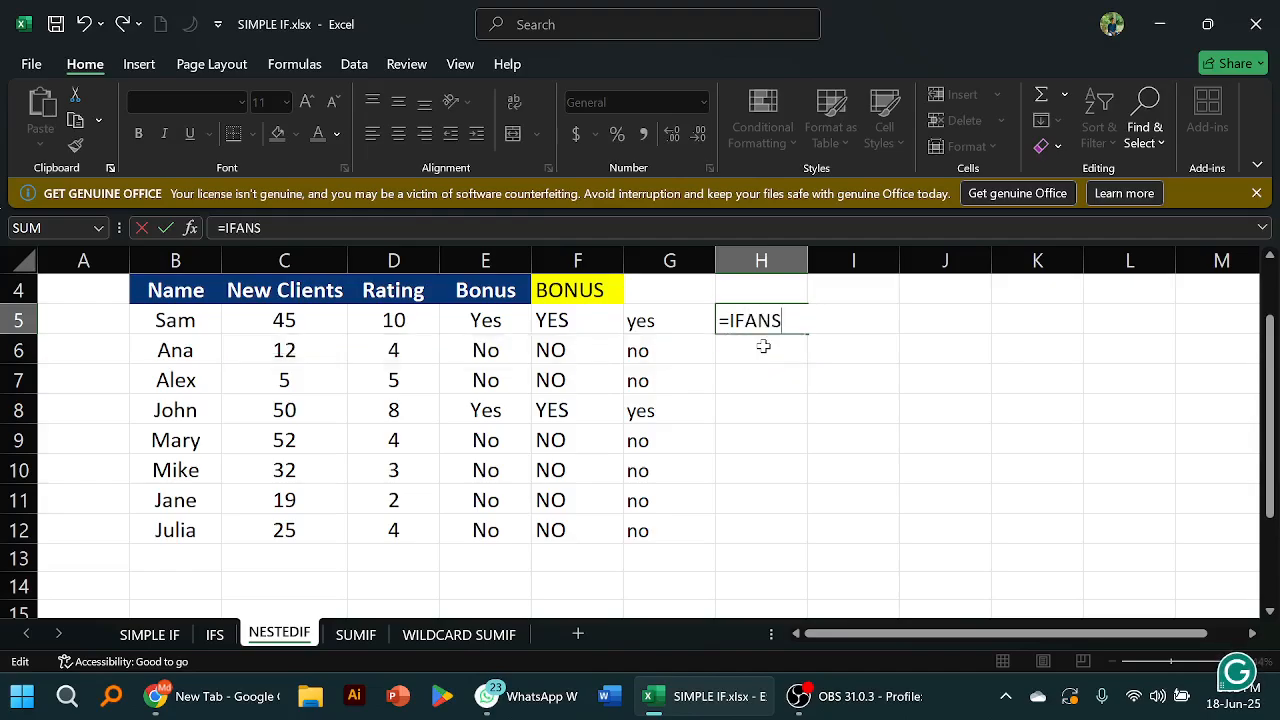
pyautogui.press('BackSpace')
pyautogui.press('BackSpace')
pyautogui.press('BackSpace')
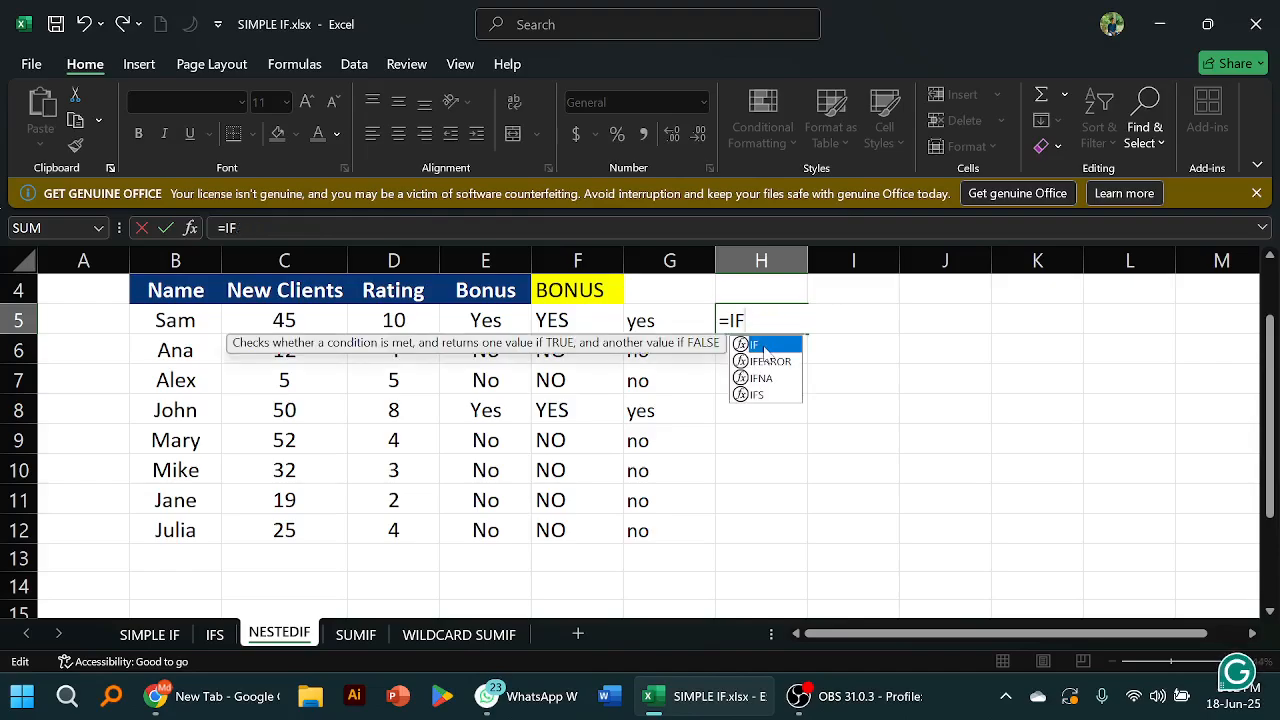
pyautogui.doubleClick(765, 346)
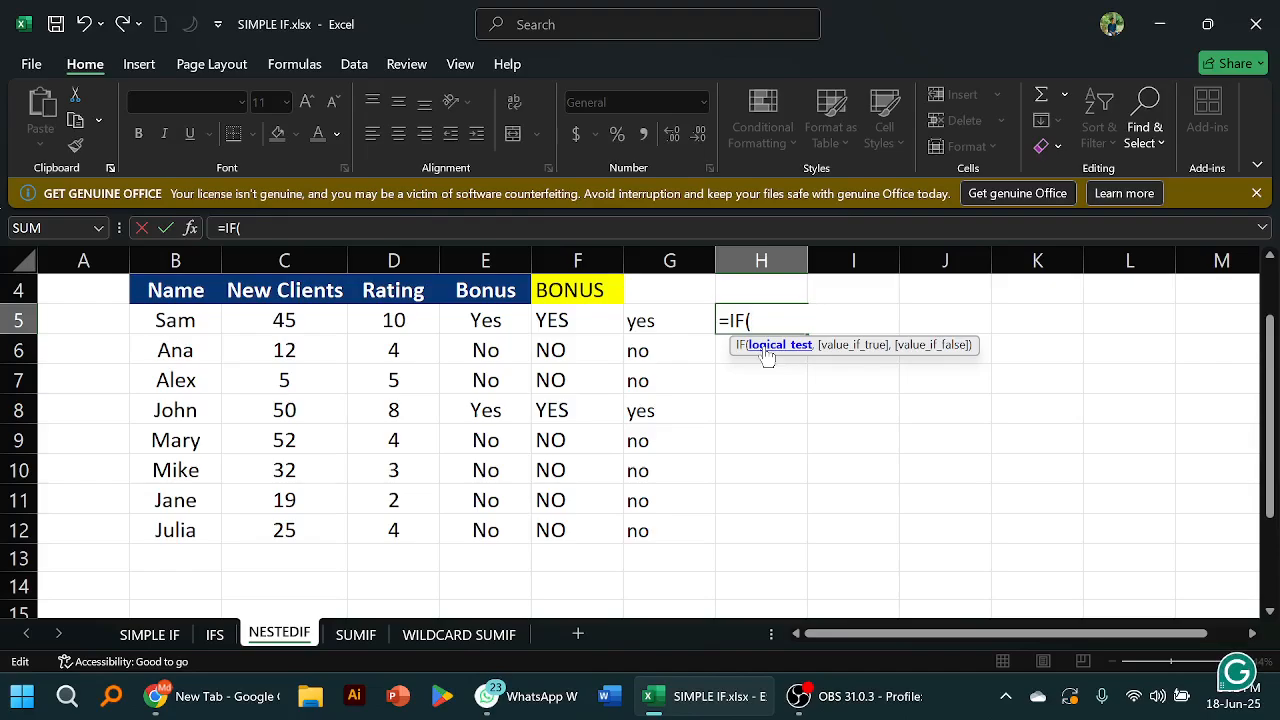
pyautogui.write('AND')
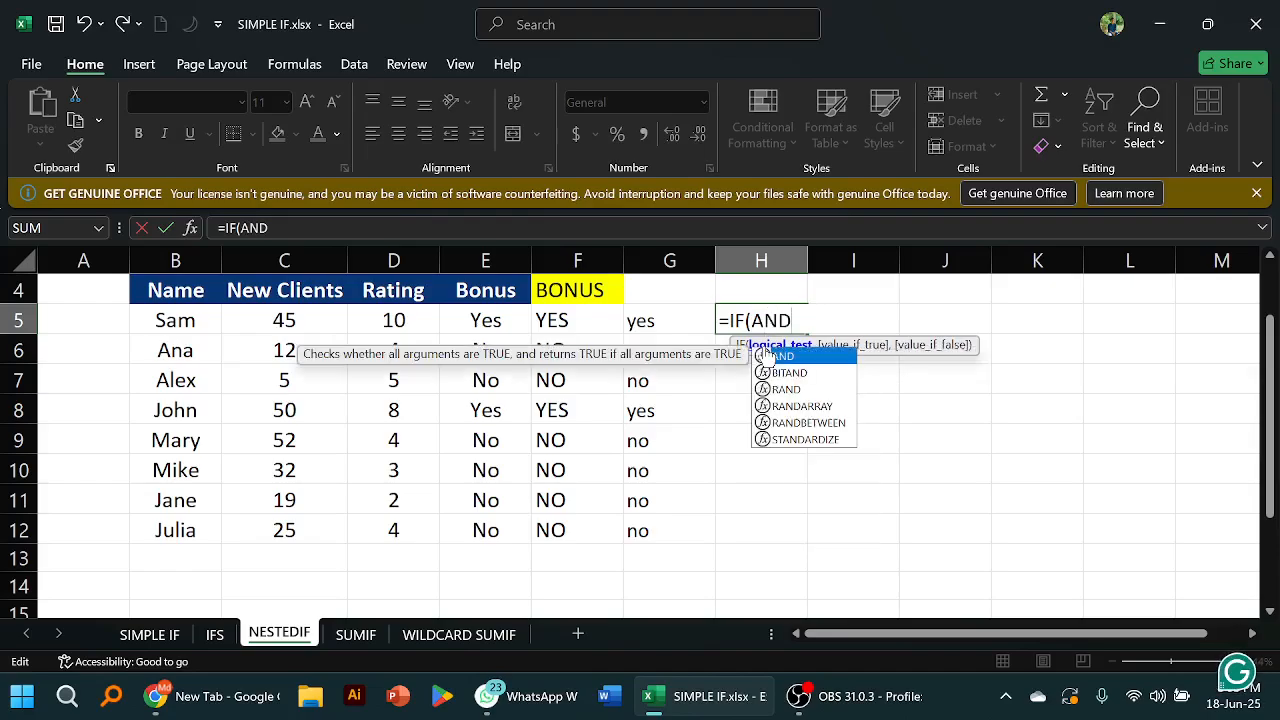
pyautogui.write(',')
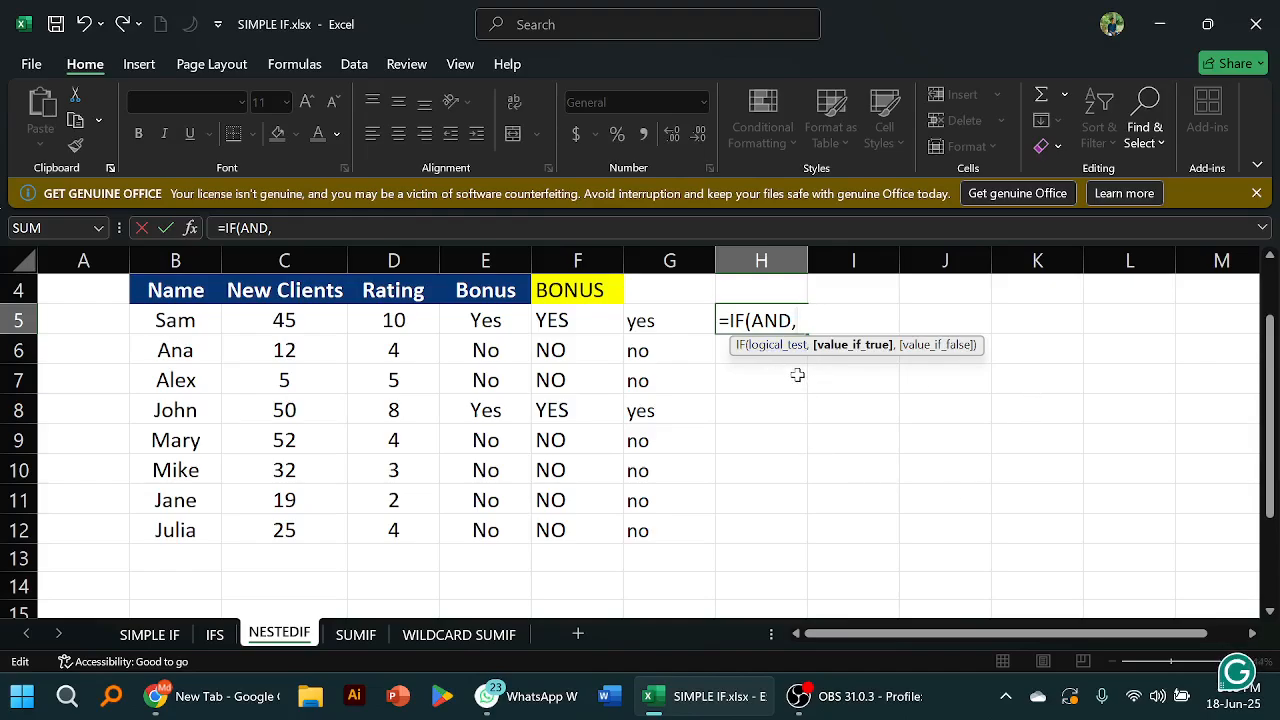
pyautogui.click(808, 703)
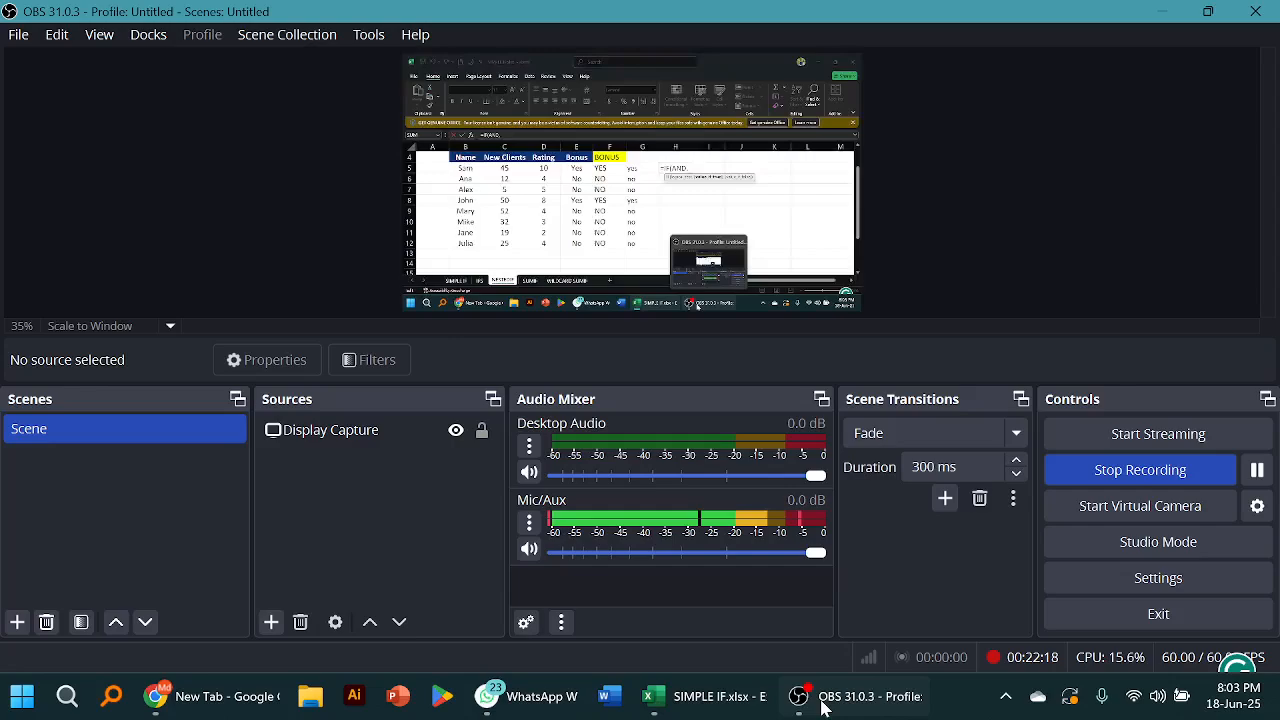
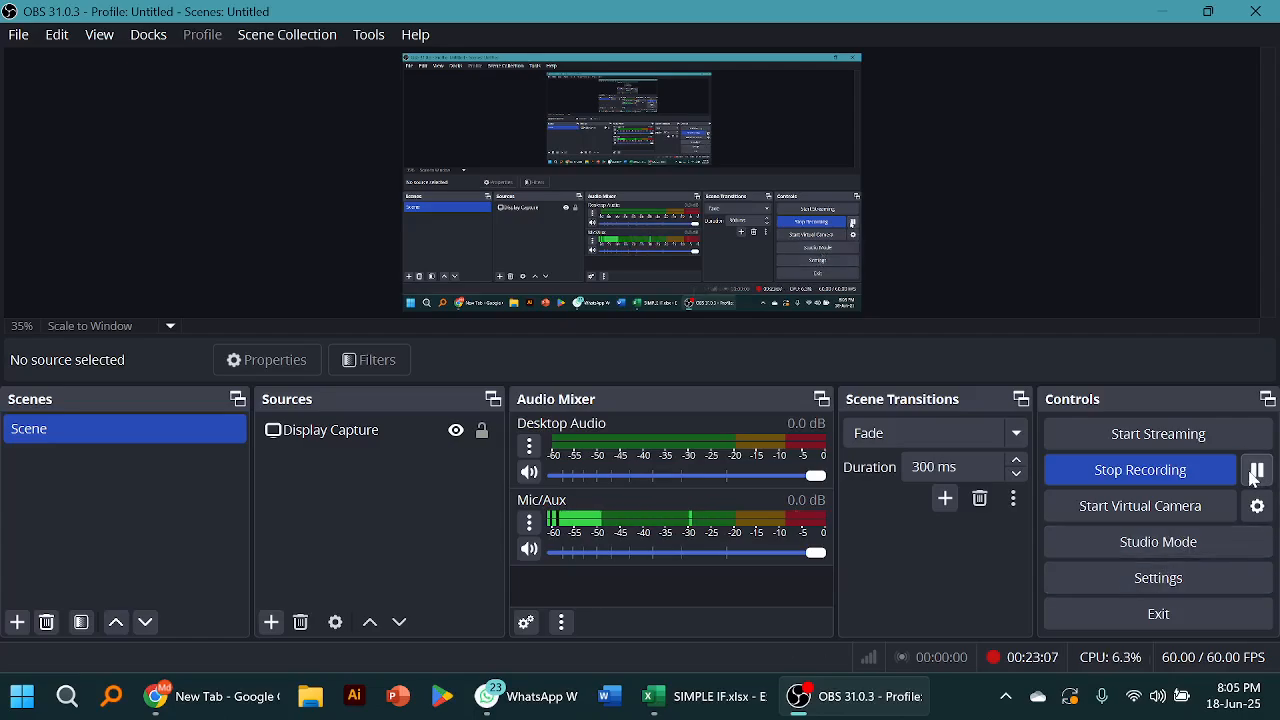
pyautogui.click(748, 700)
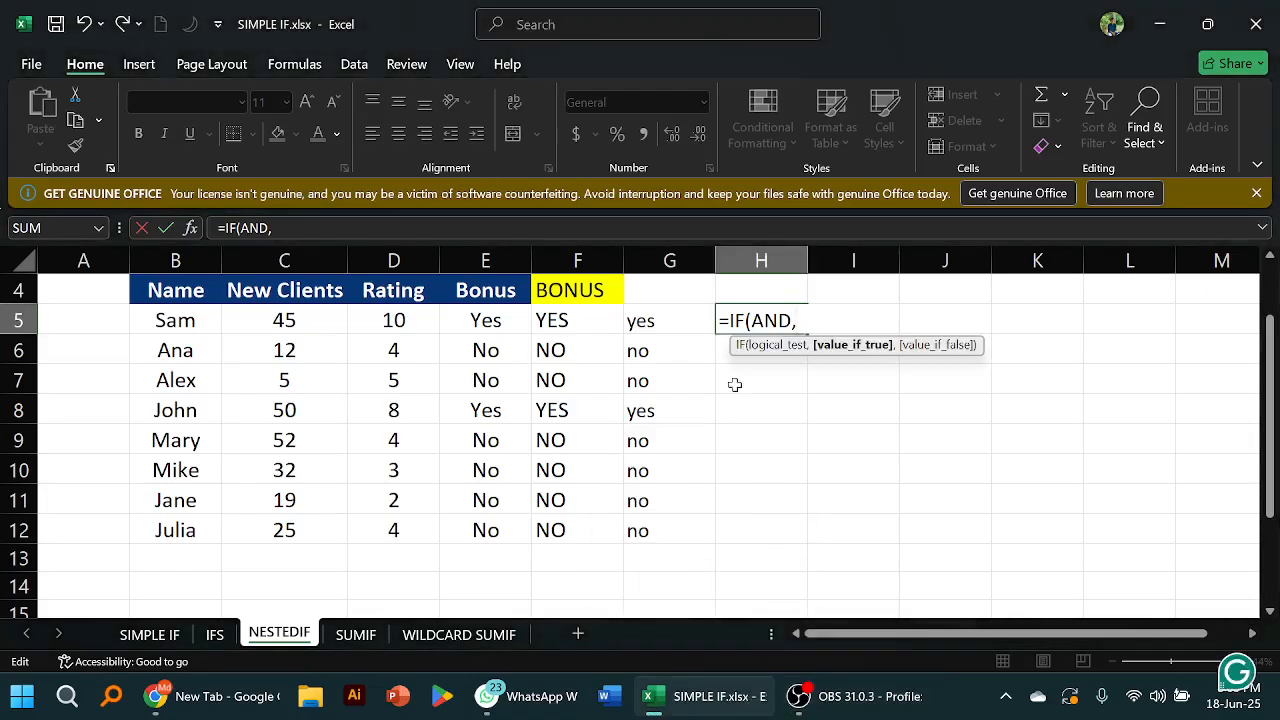
# Remove the comma after AND, try to commit =IF(AND in H5, and empty the cell entry
pyautogui.press('BackSpace')
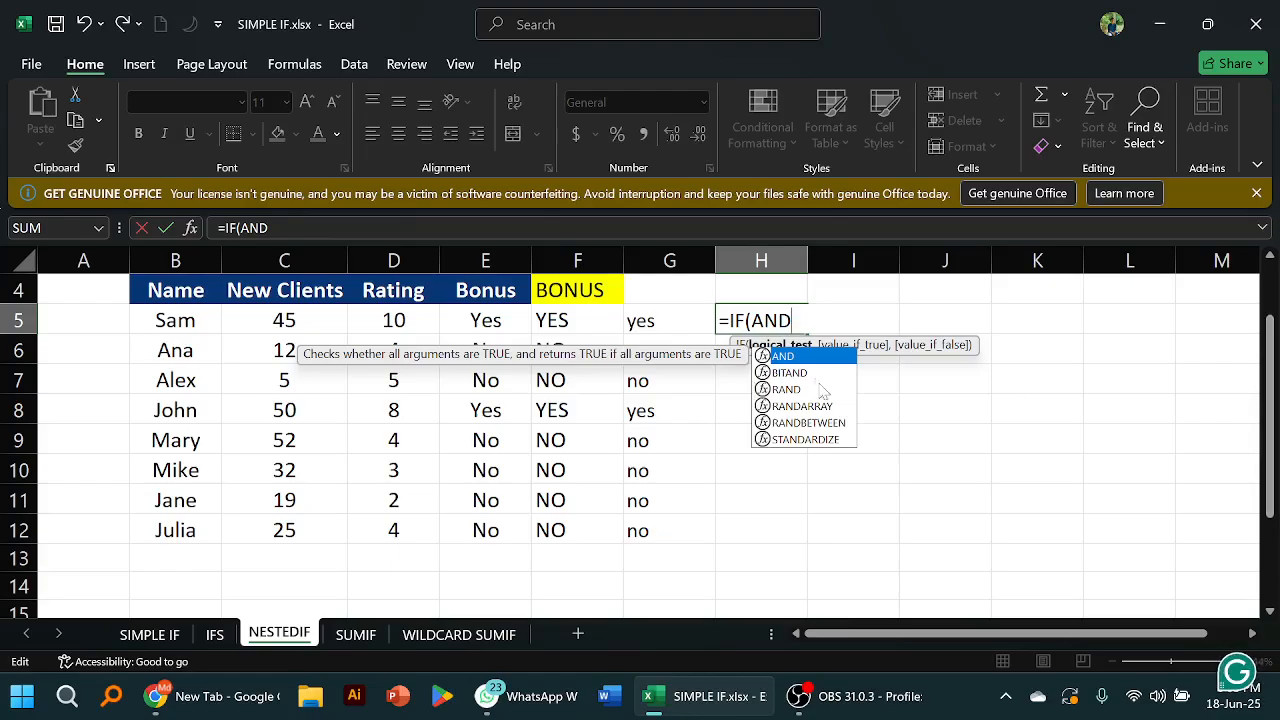
pyautogui.press('Return')
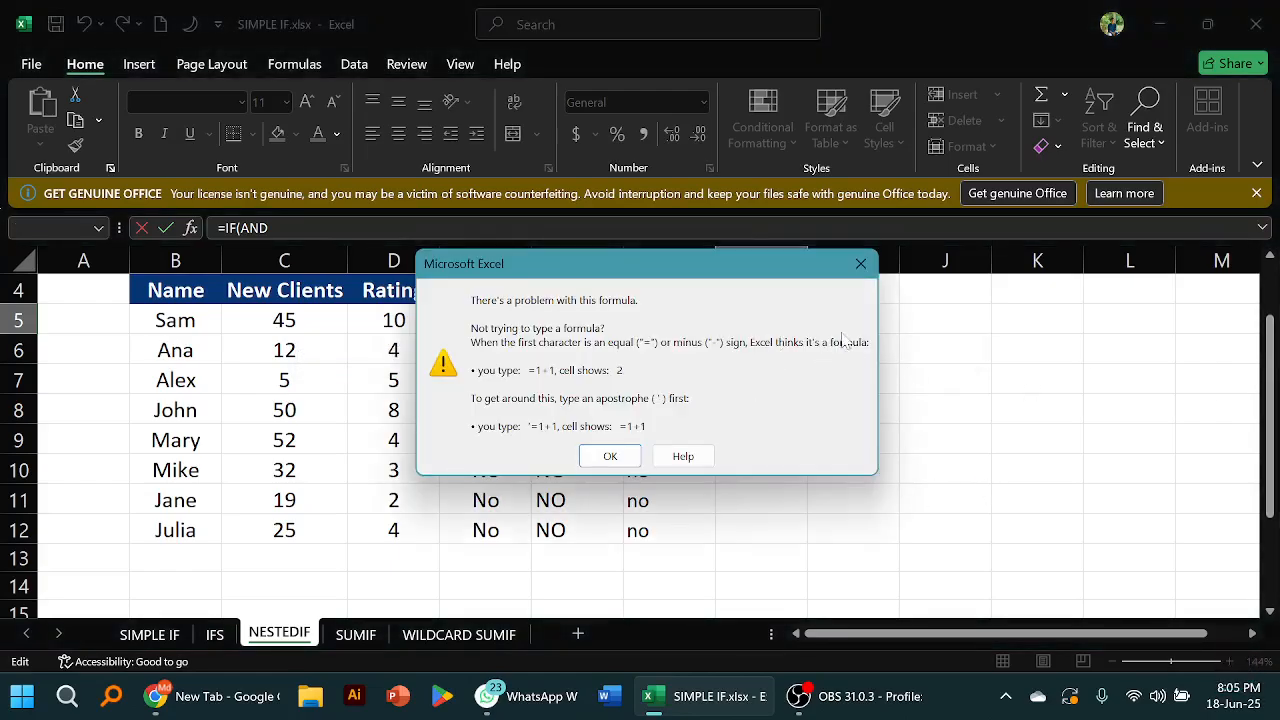
pyautogui.click(860, 263)
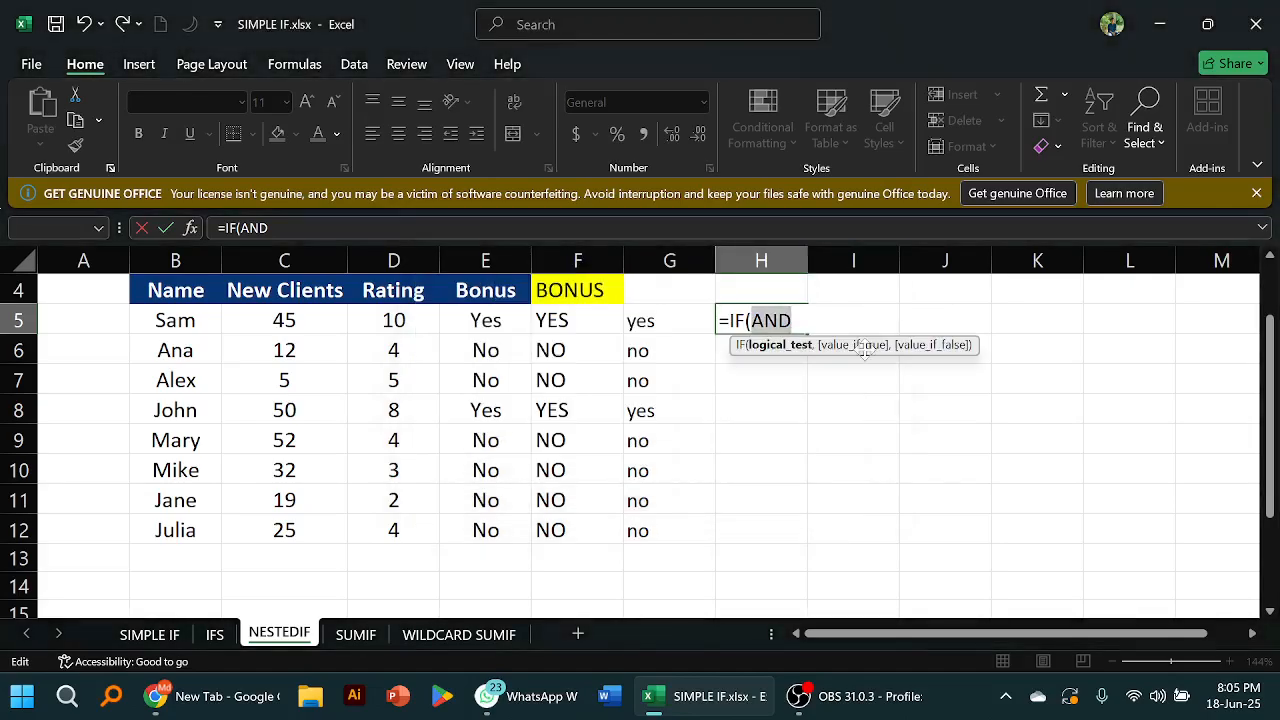
pyautogui.click(842, 406)
pyautogui.press('BackSpace')
pyautogui.press('BackSpace')
pyautogui.press('BackSpace')
pyautogui.press('BackSpace')
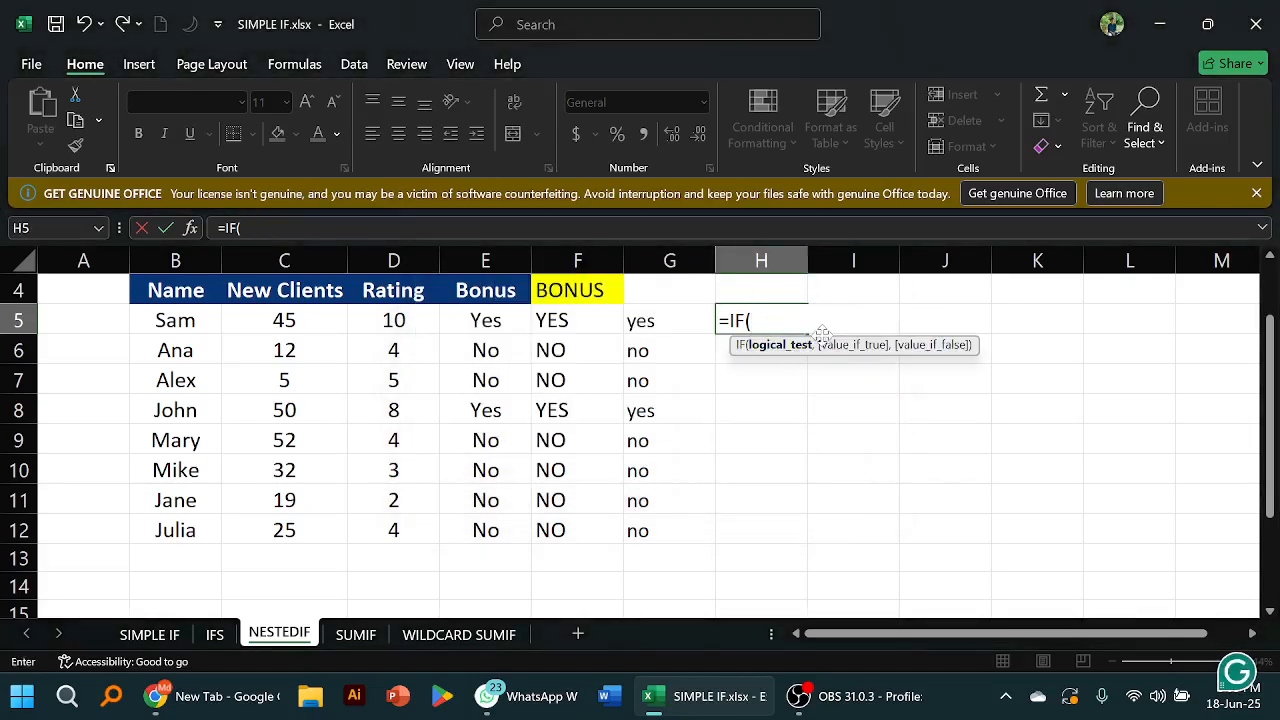
pyautogui.press('BackSpace')
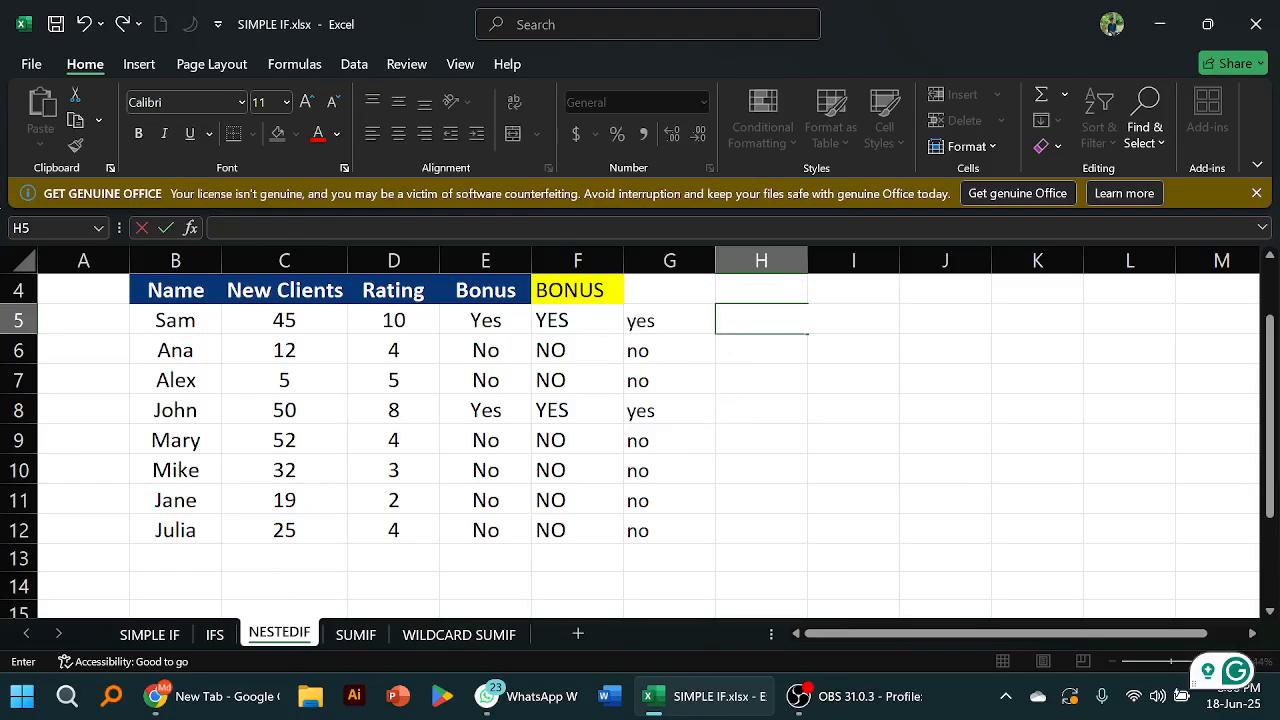
pyautogui.write('-==')
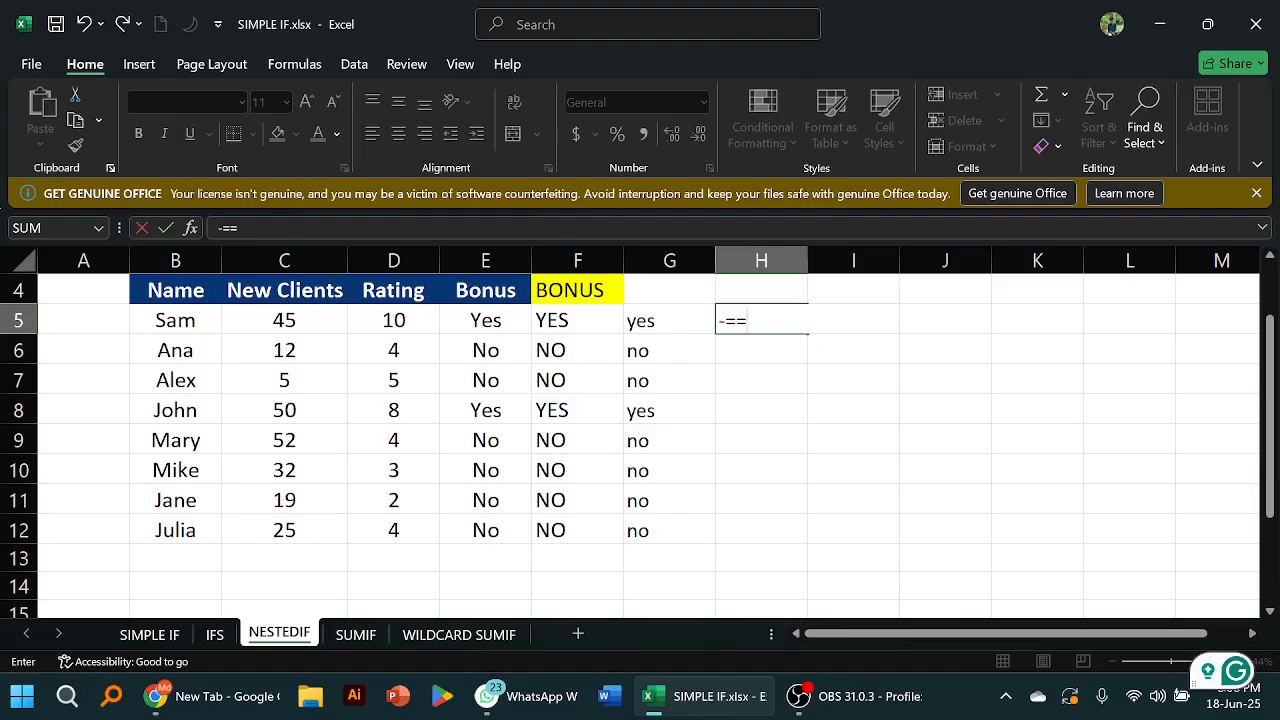
pyautogui.press('BackSpace')
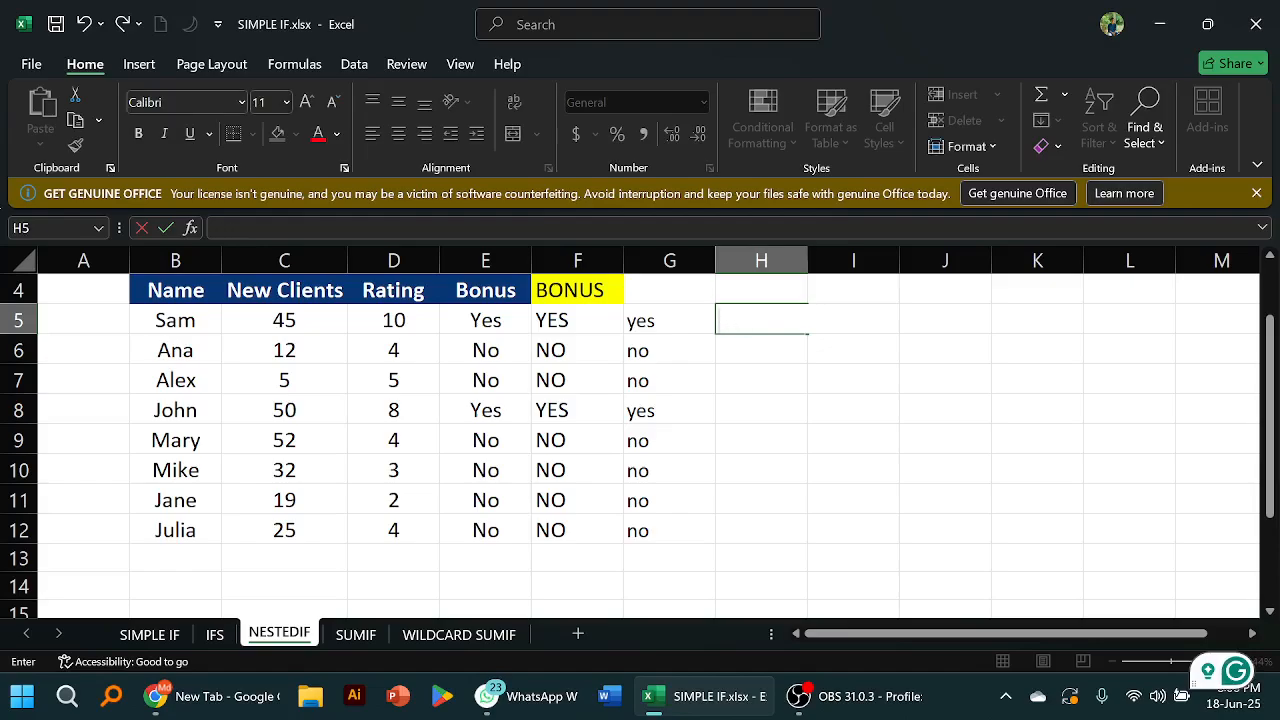
# Try to enter a formula reading =IF(AND in H5, committing it before adding the AND conditions
pyautogui.write('=')
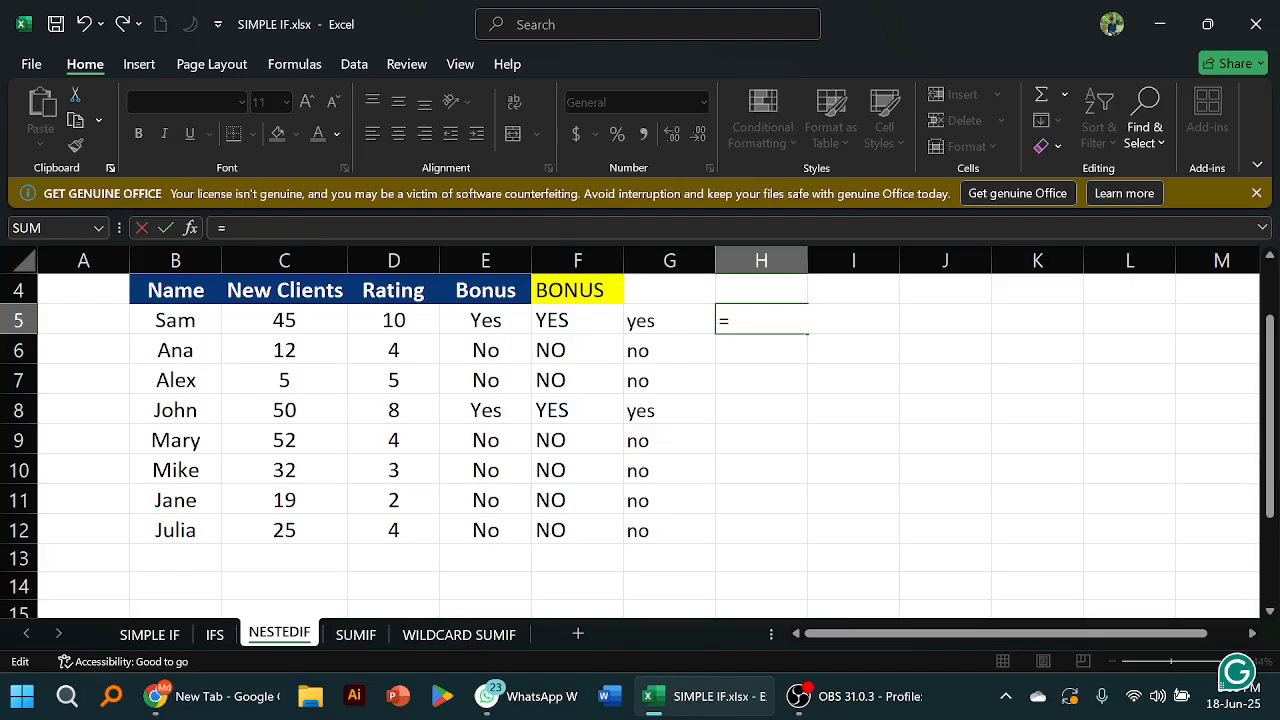
pyautogui.write('IF')
pyautogui.doubleClick(738, 321)
pyautogui.write('(')
pyautogui.press('BackSpace')
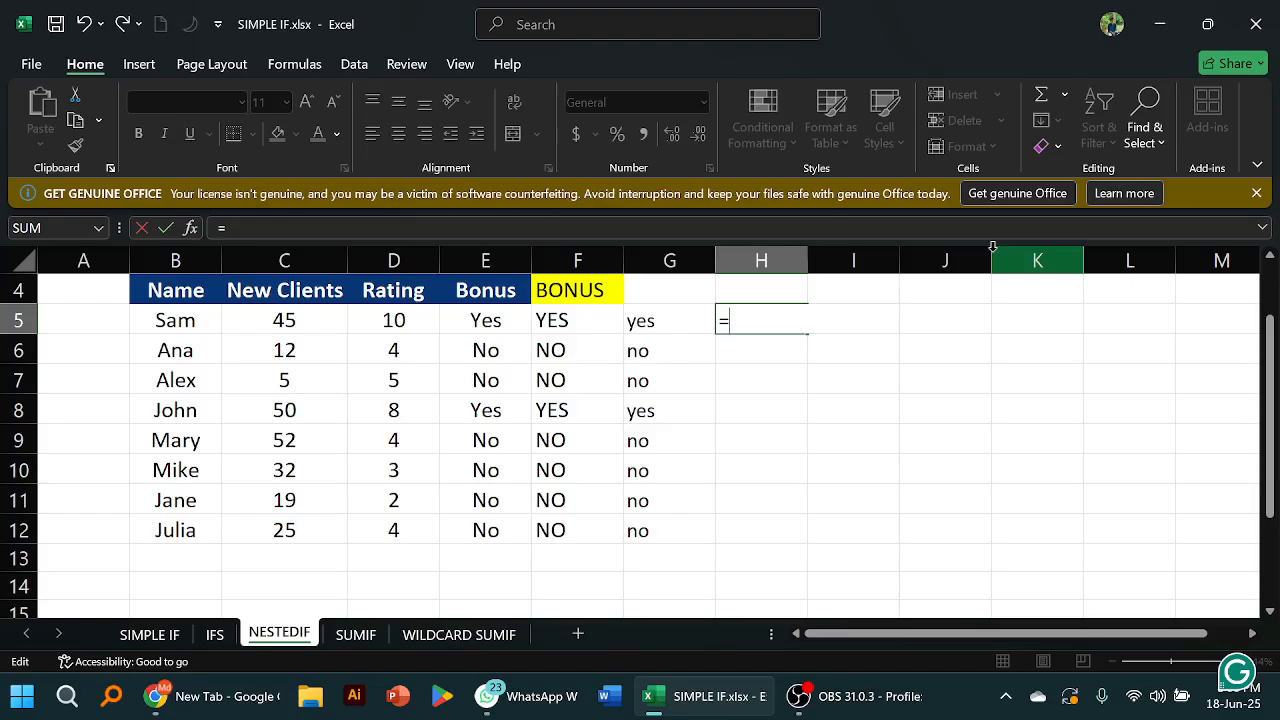
pyautogui.write('IF')
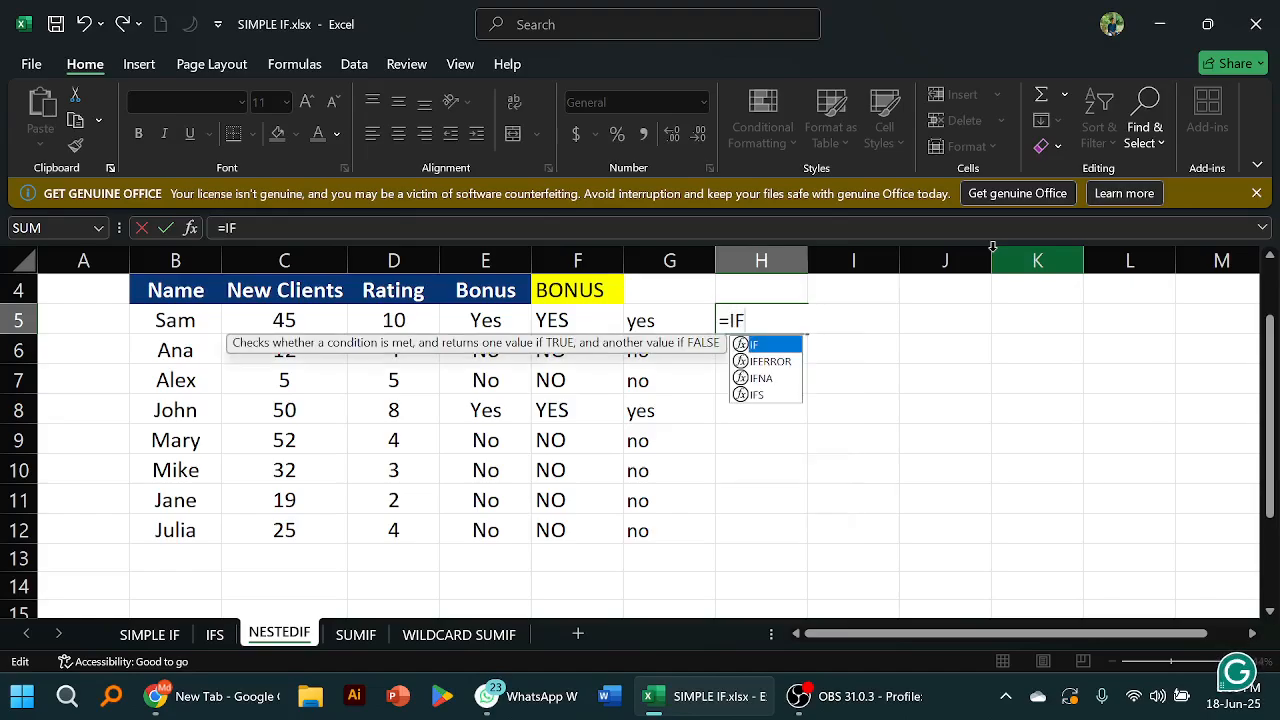
pyautogui.write('(')
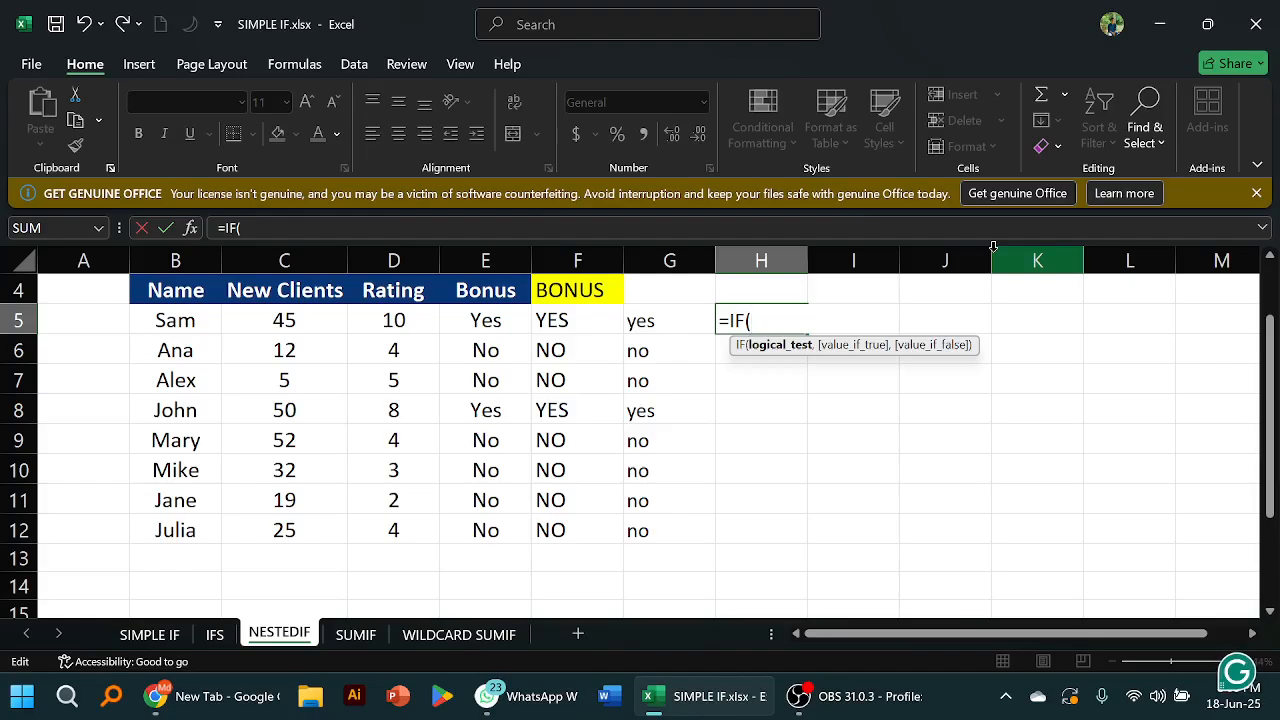
pyautogui.write('AND')
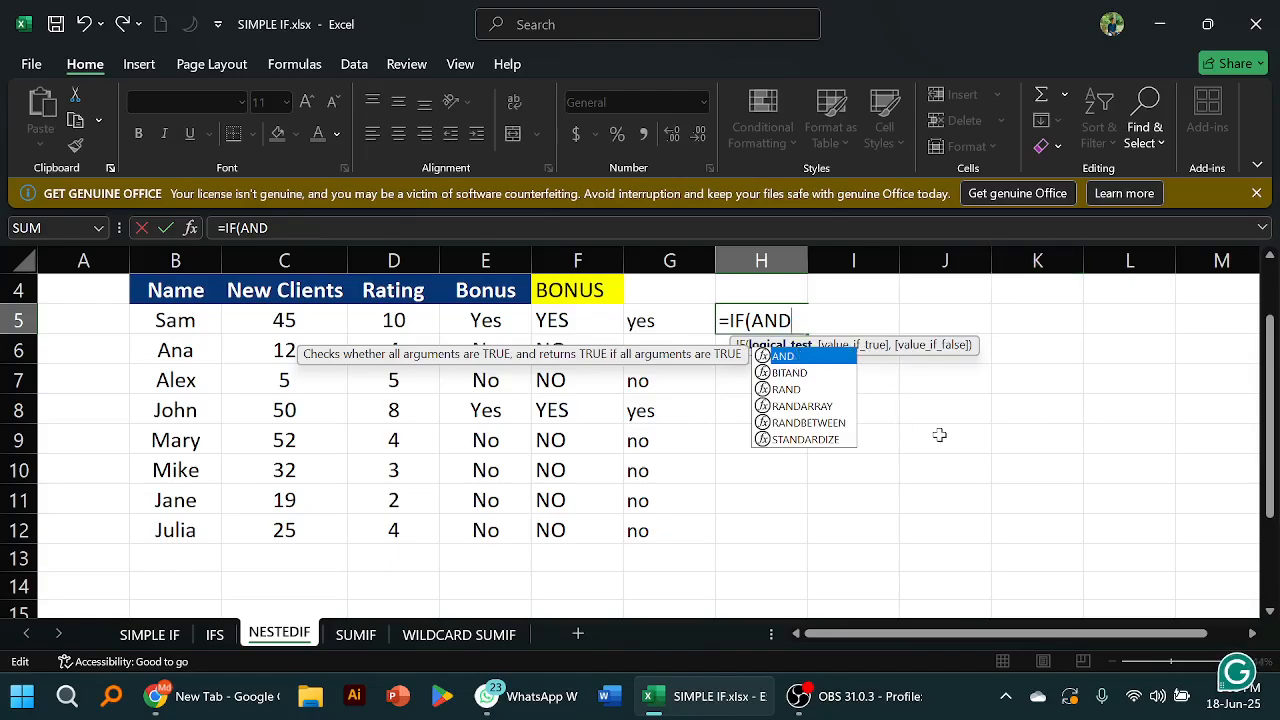
pyautogui.press('Return')
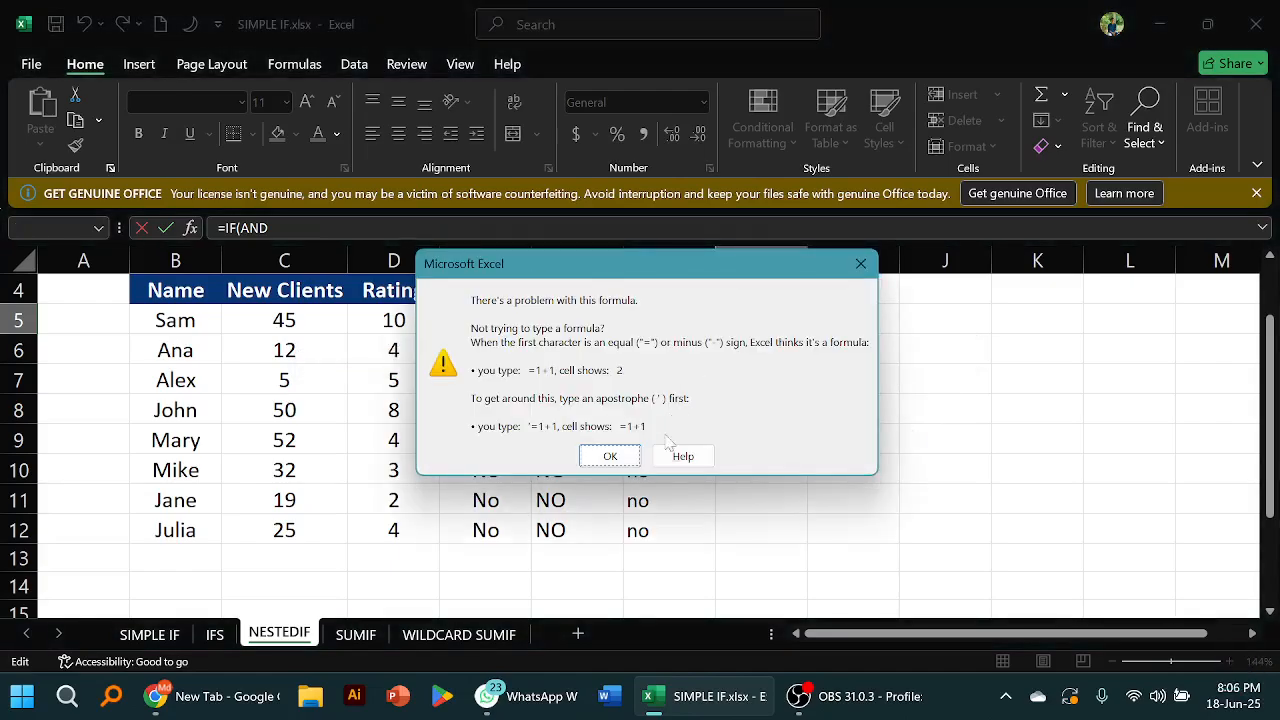
pyautogui.click(628, 462)
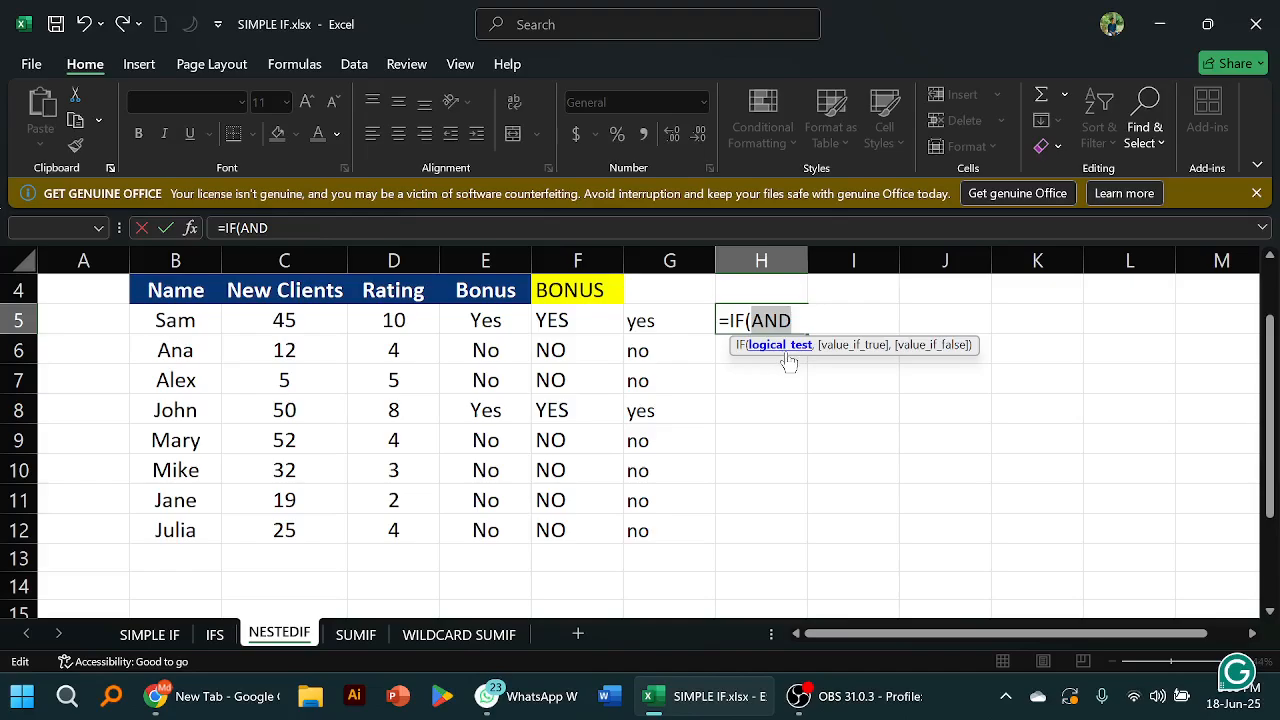
# Continue the H5 formula with a New Clients comparison on C5 inside AND, reading =IF(AND(C5>
pyautogui.click(297, 328)
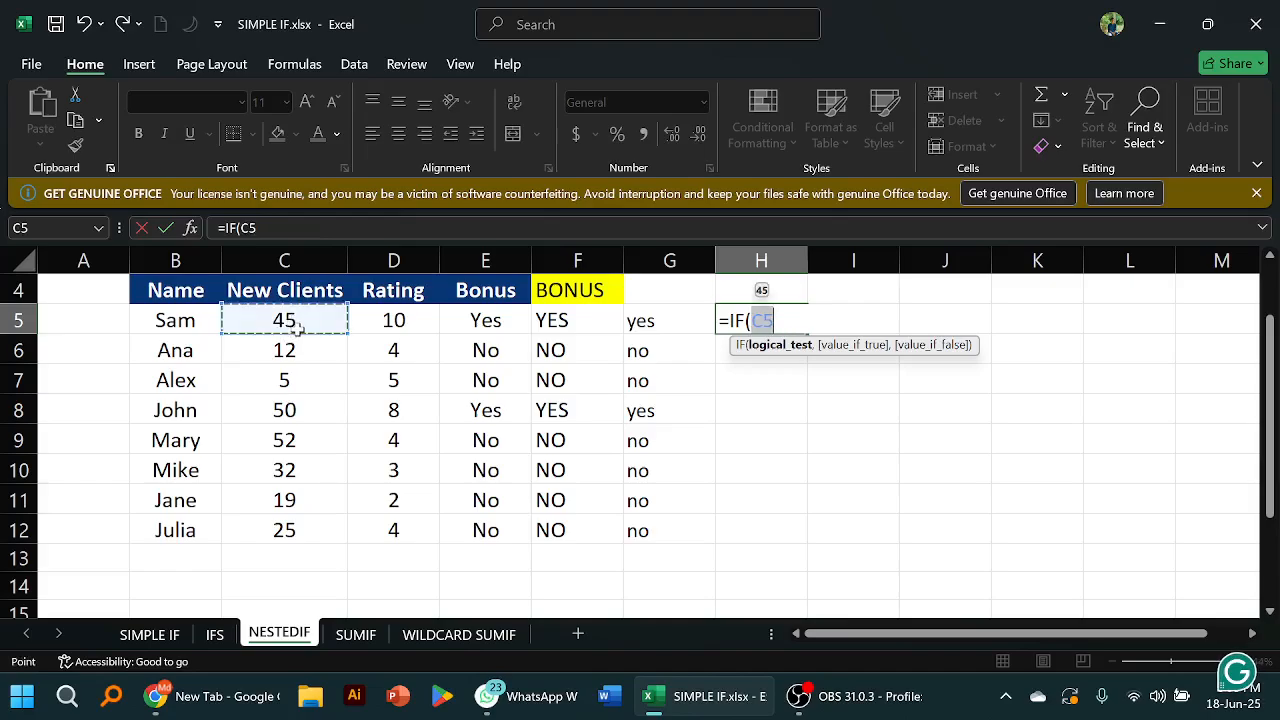
pyautogui.press('BackSpace')
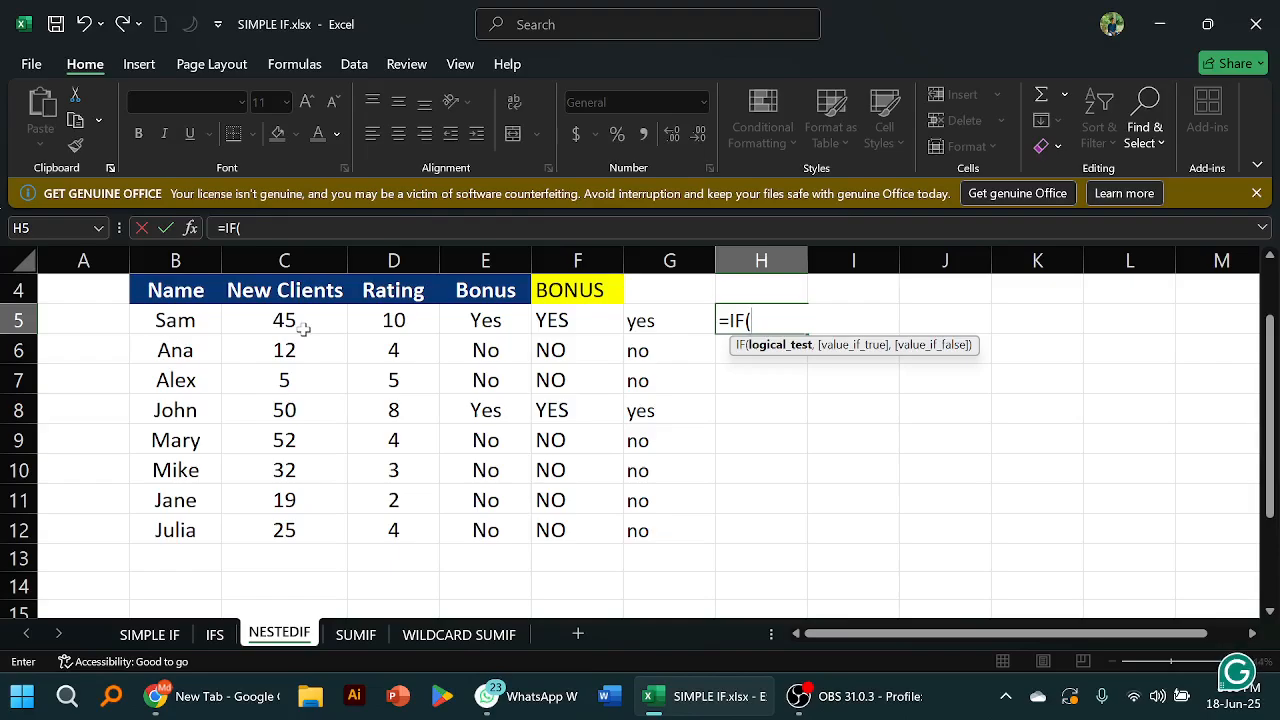
pyautogui.write('AND')
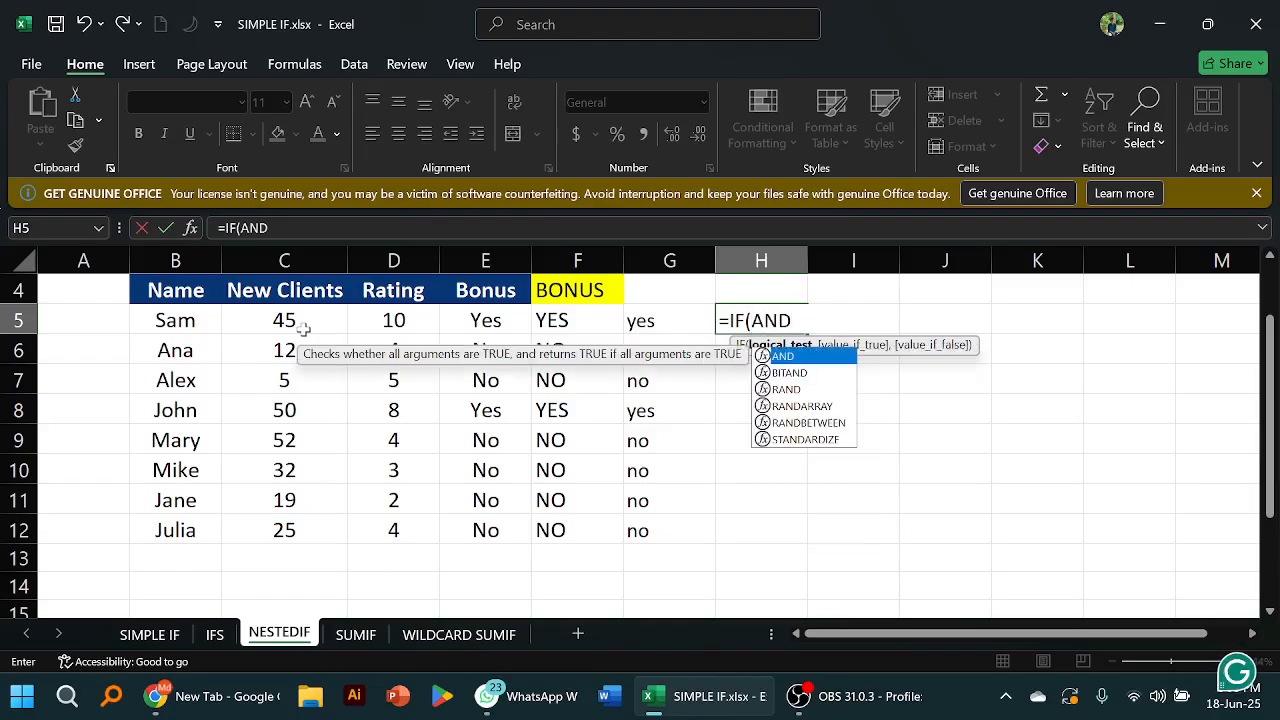
pyautogui.write('(')
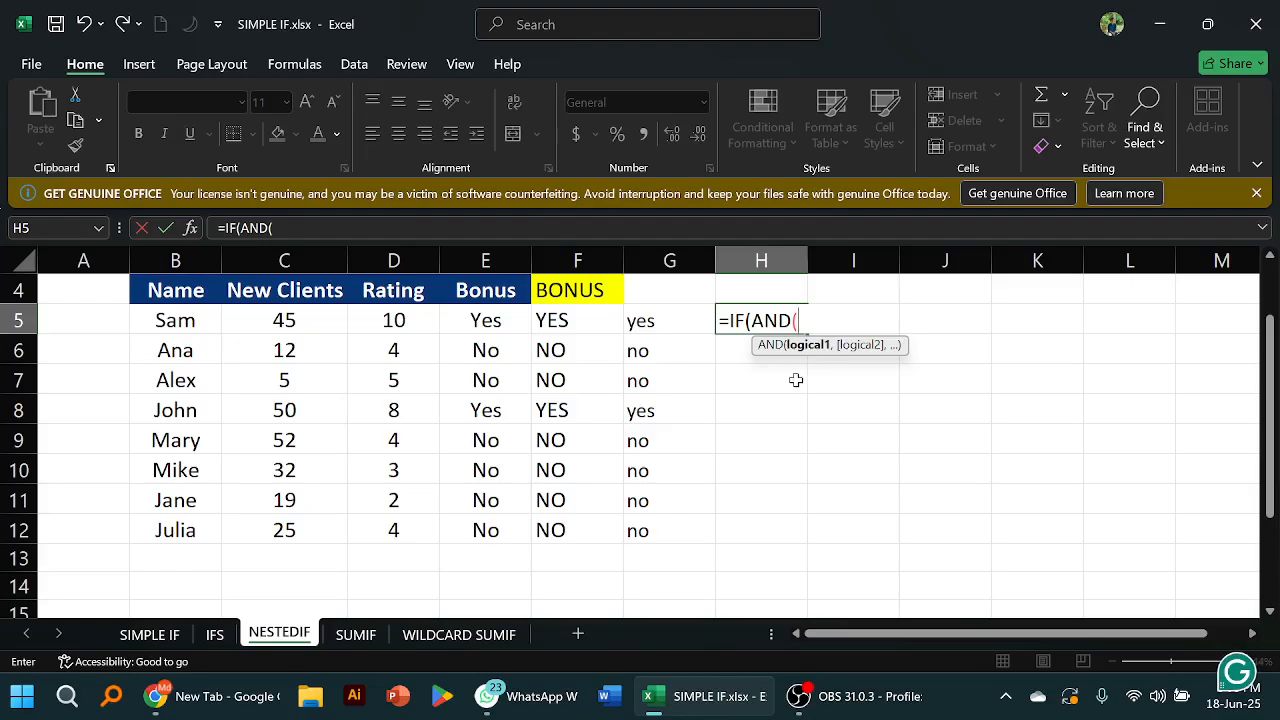
pyautogui.click(321, 323)
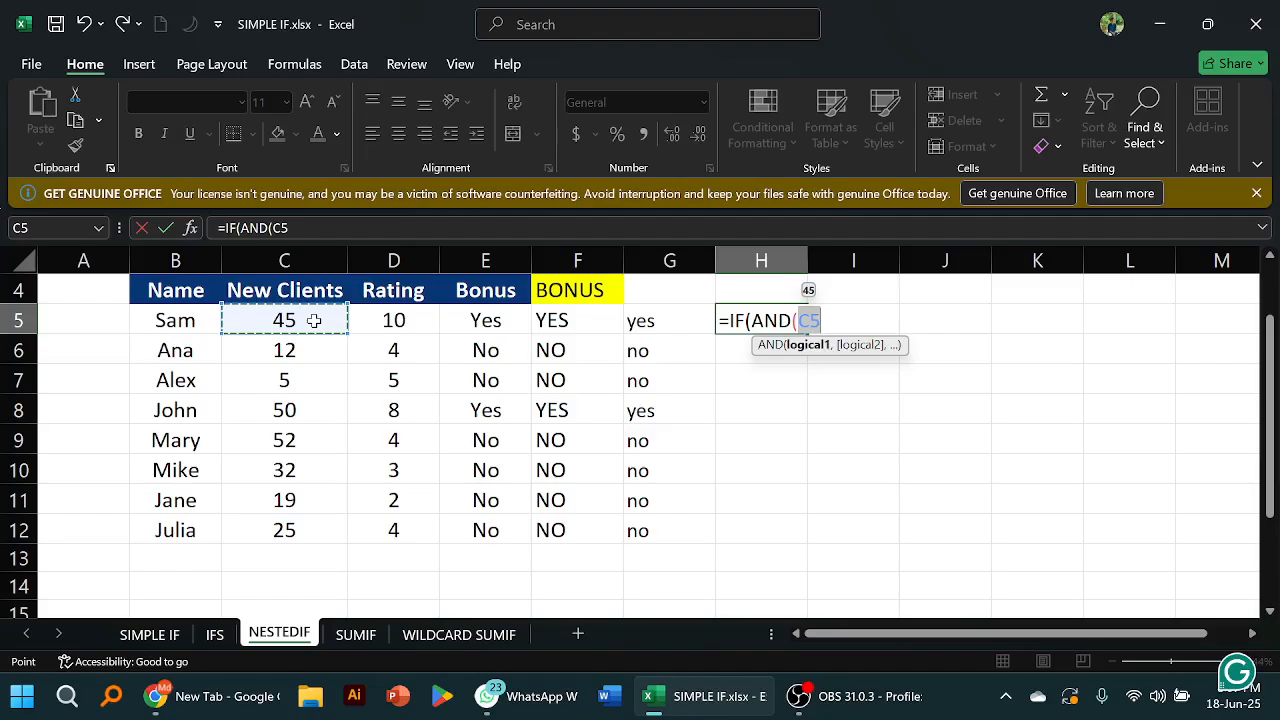
pyautogui.write('>')
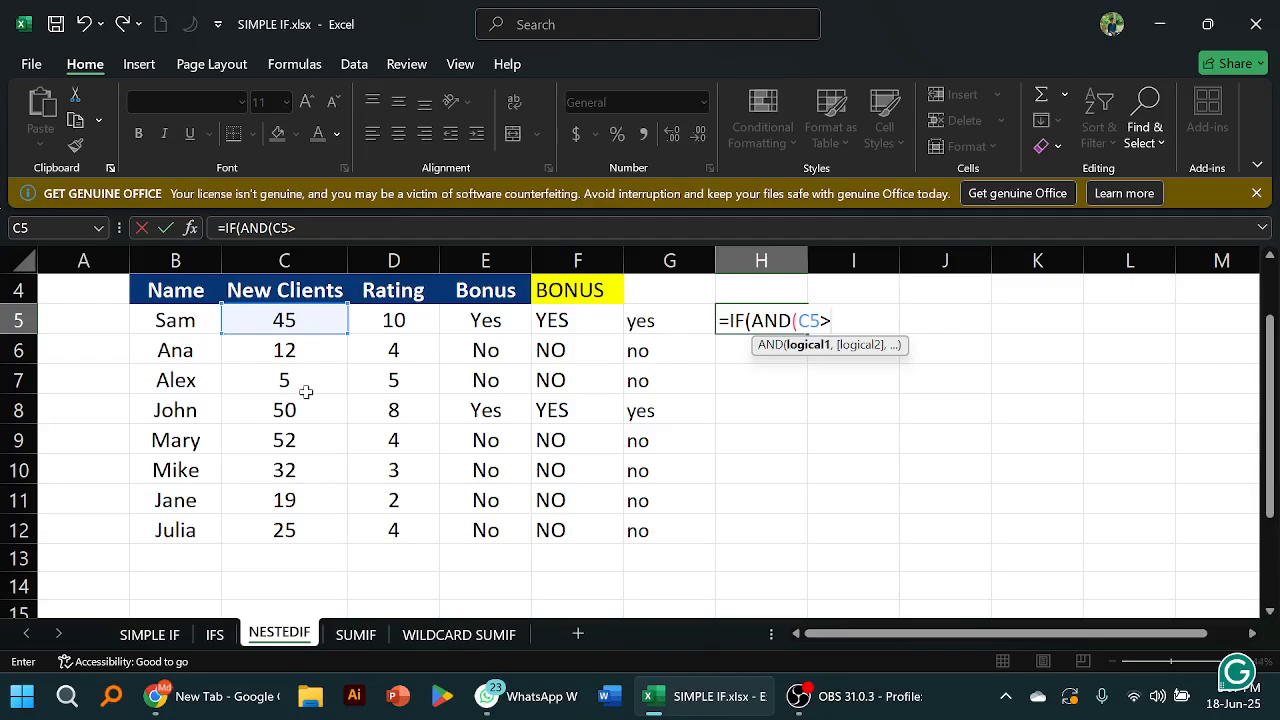
pyautogui.click(209, 644)
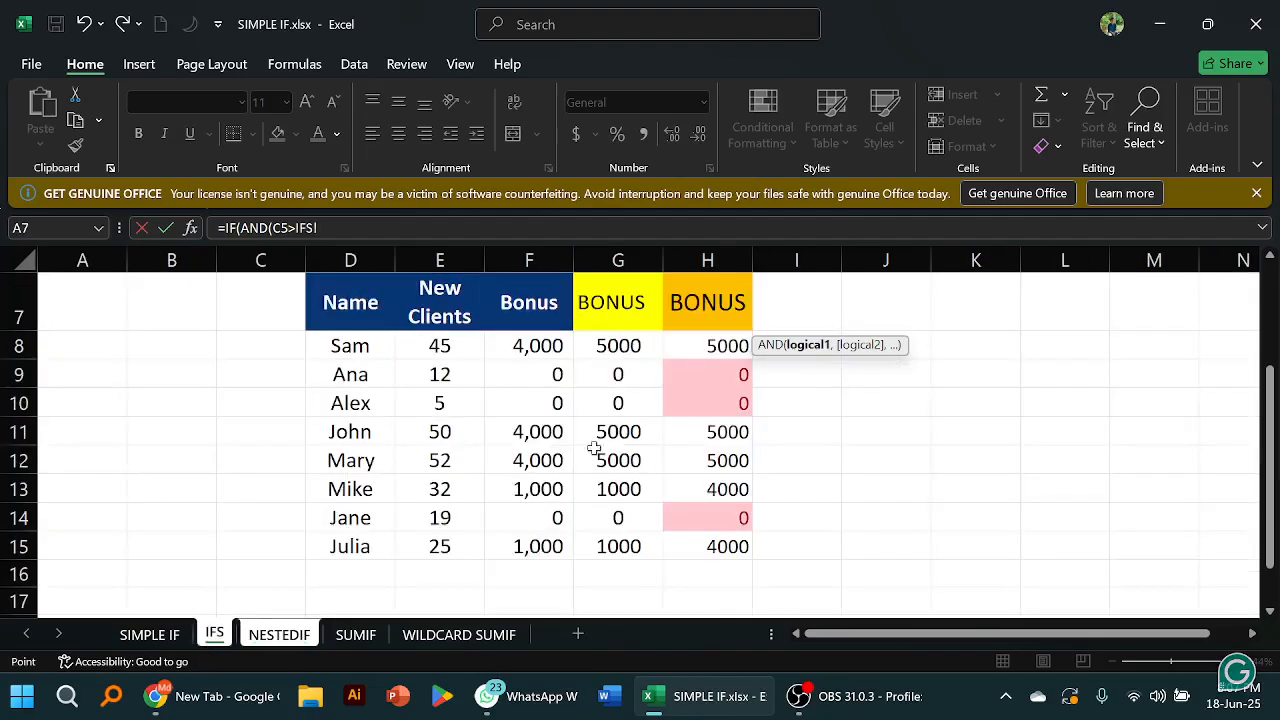
pyautogui.click(736, 345)
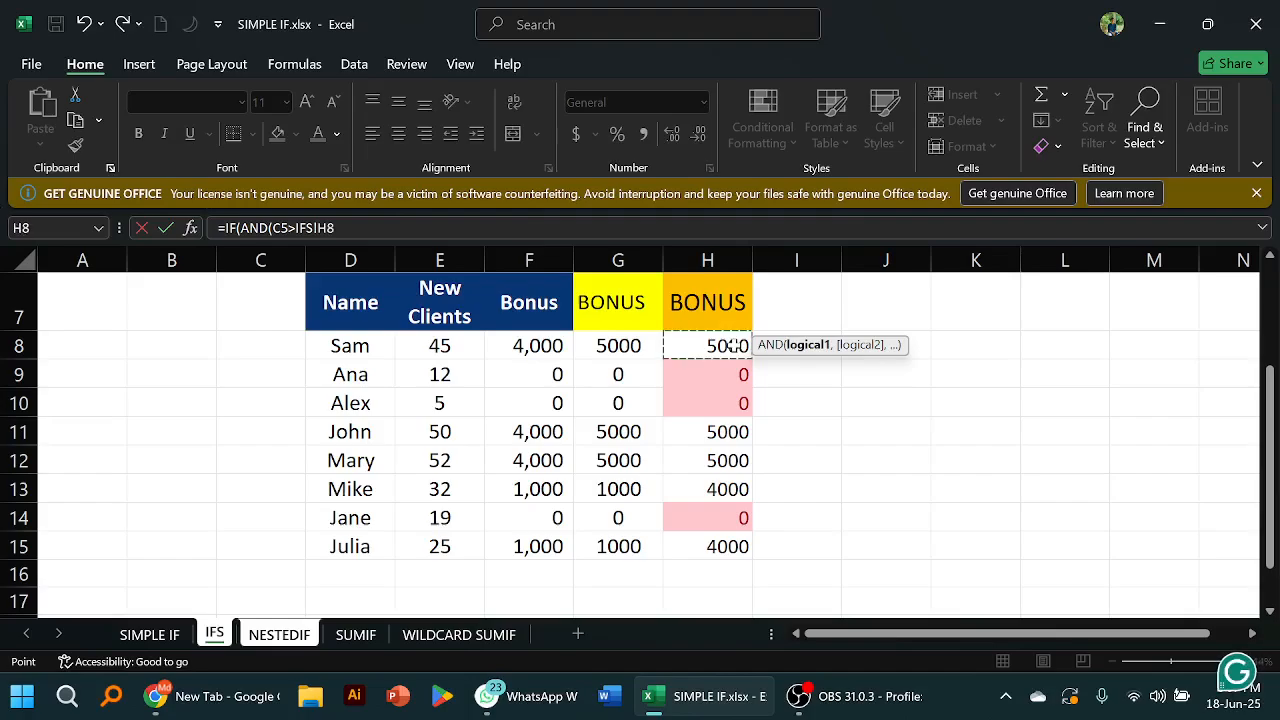
pyautogui.click(820, 430)
pyautogui.click(726, 345)
pyautogui.click(850, 428)
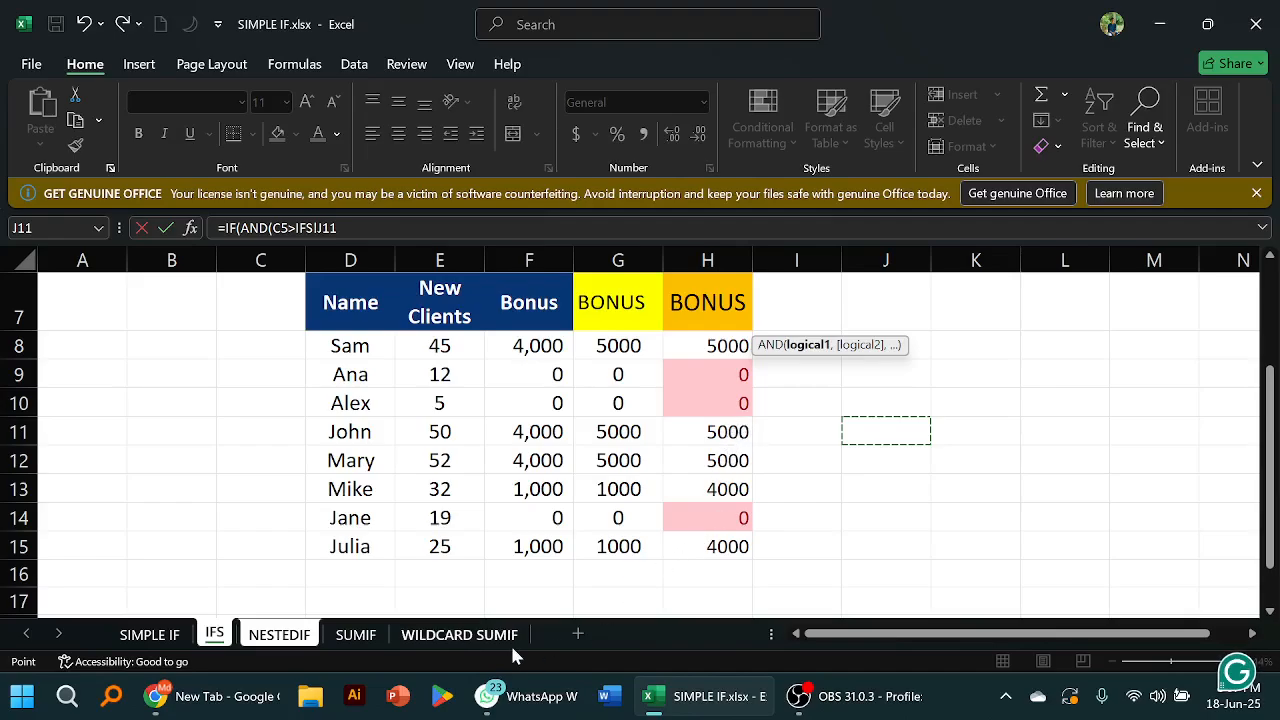
pyautogui.click(420, 638)
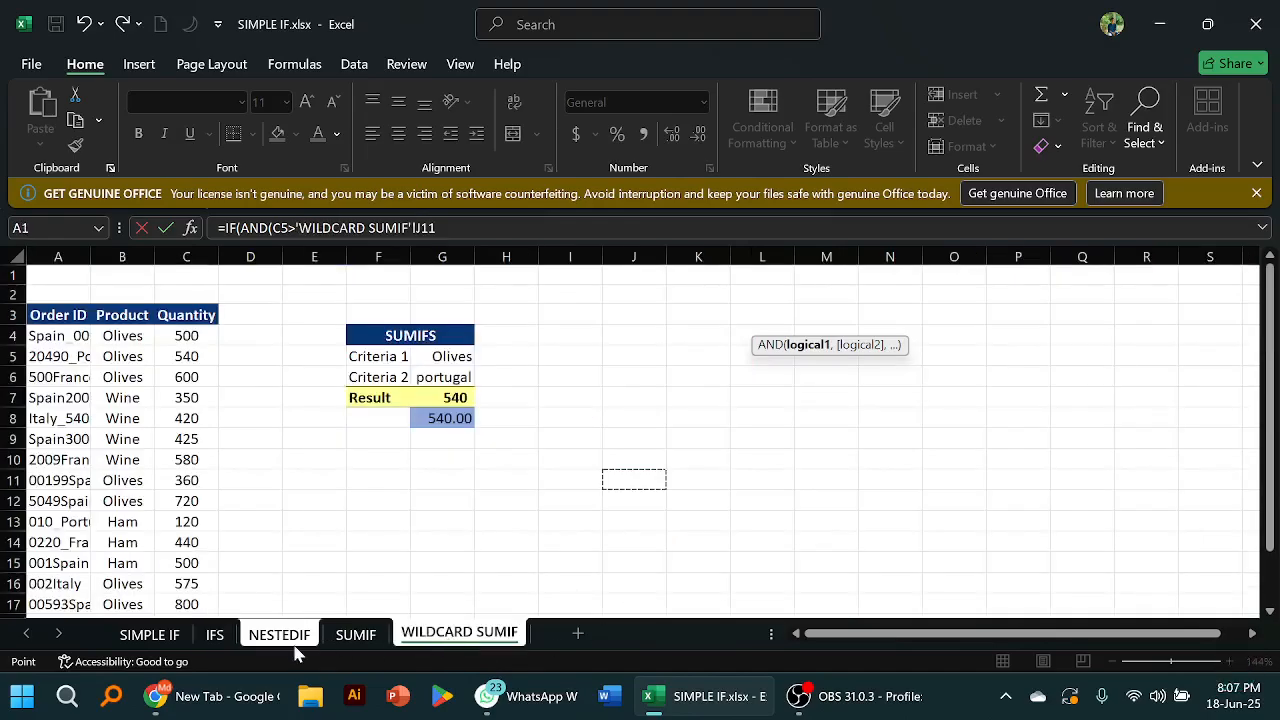
pyautogui.click(212, 636)
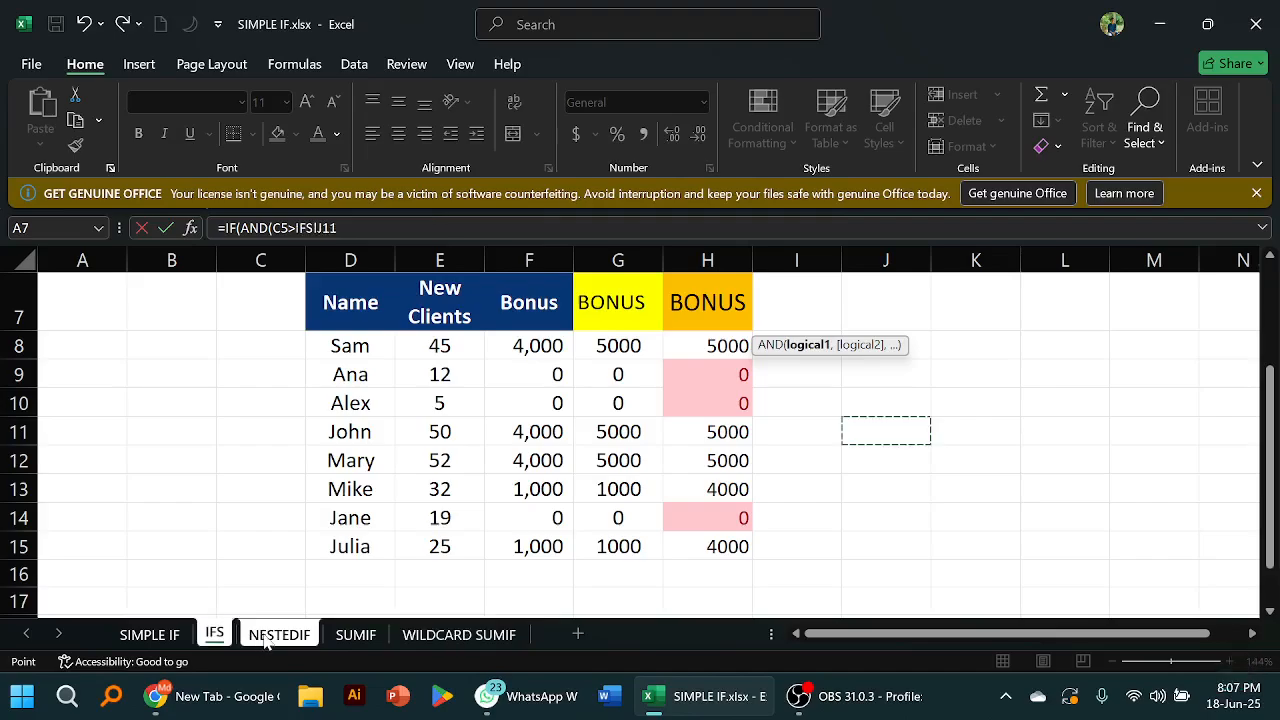
pyautogui.click(263, 640)
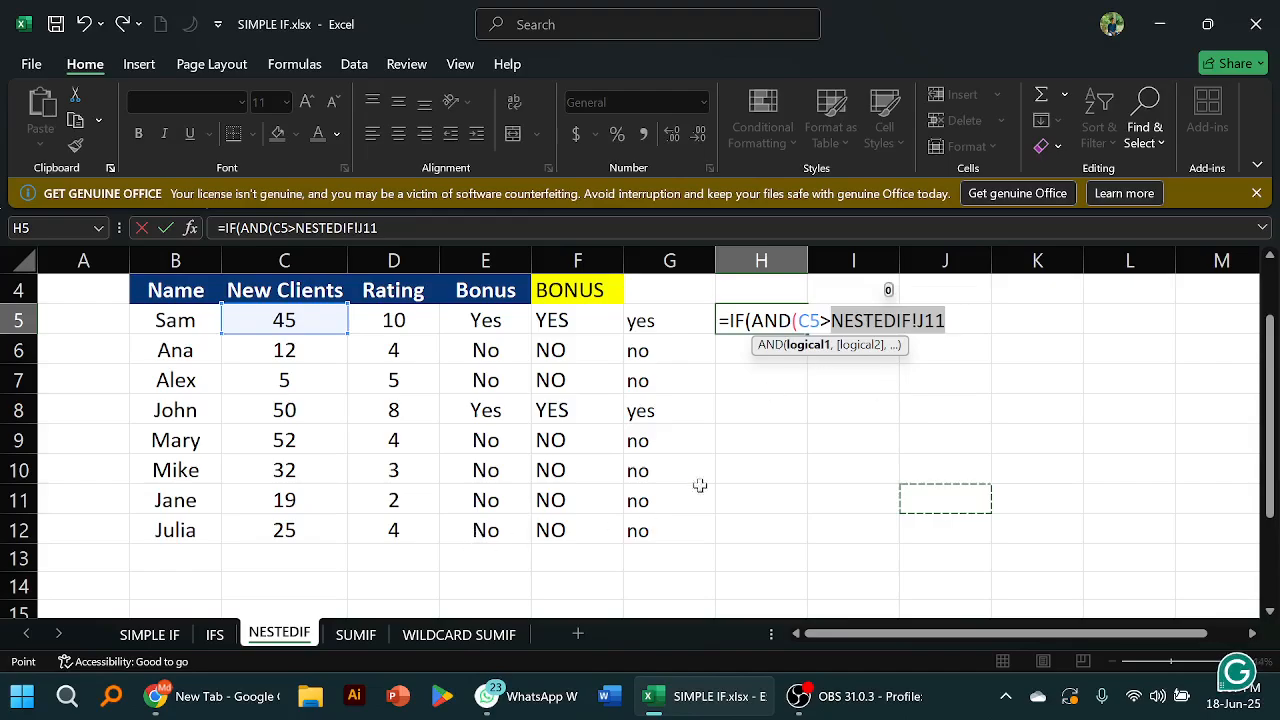
pyautogui.click(216, 635)
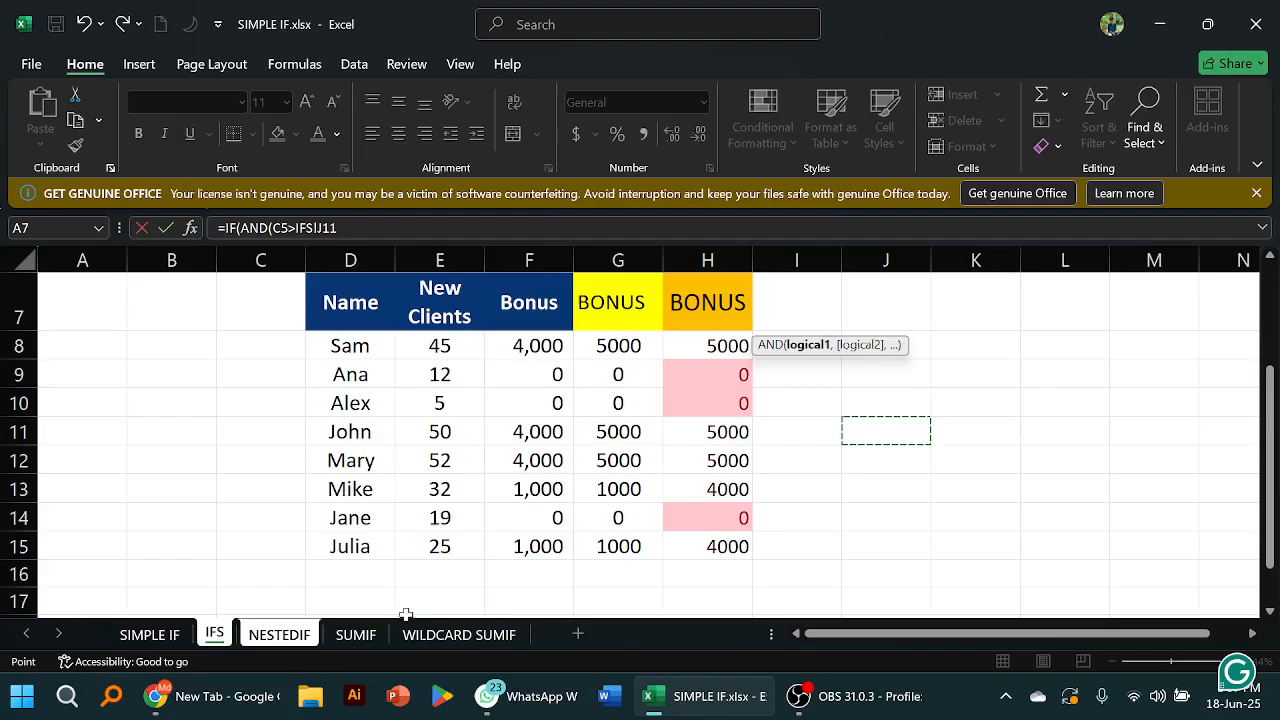
pyautogui.click(348, 634)
pyautogui.click(300, 638)
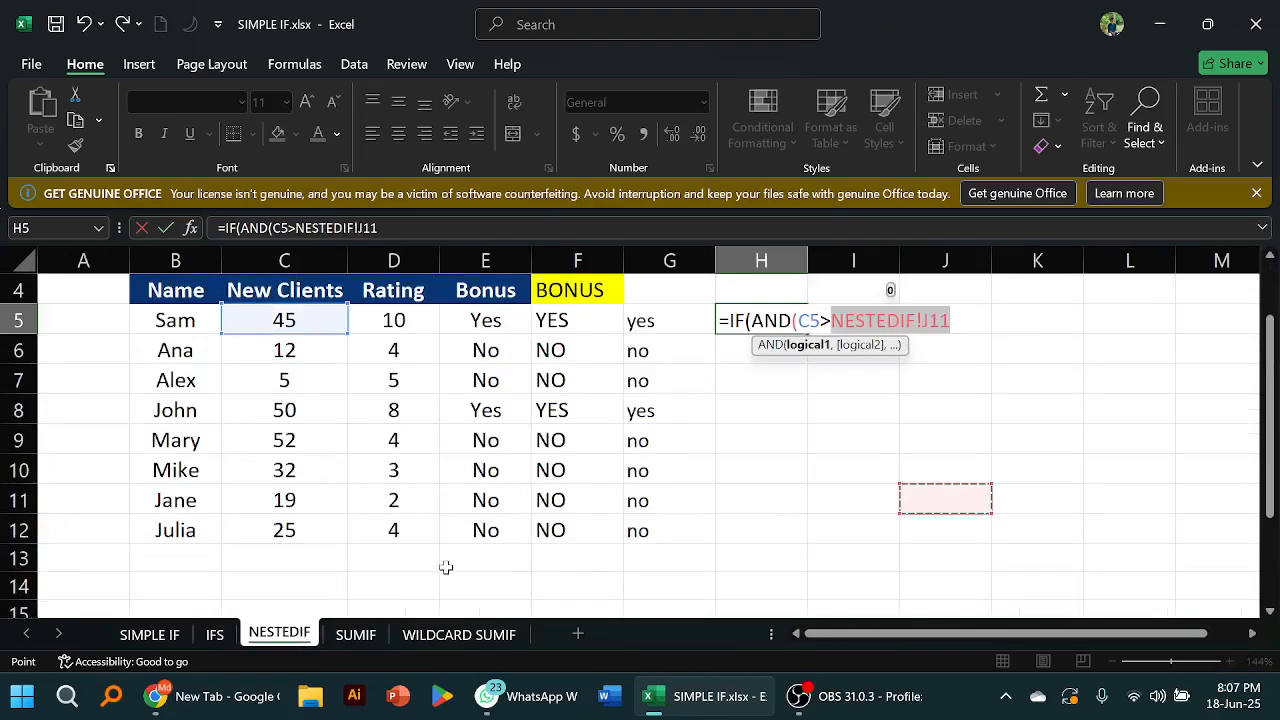
# Delete the stray NESTEDIF!J11 reference and discard the unfinished IF/AND formula in H5
pyautogui.press('BackSpace')
pyautogui.press('BackSpace')
pyautogui.press('BackSpace')
pyautogui.press('BackSpace')
pyautogui.press('BackSpace')
pyautogui.press('BackSpace')
pyautogui.press('BackSpace')
pyautogui.press('BackSpace')
pyautogui.press('BackSpace')
pyautogui.press('BackSpace')
pyautogui.press('BackSpace')
pyautogui.press('BackSpace')
pyautogui.press('BackSpace')
pyautogui.press('BackSpace')
pyautogui.press('BackSpace')
pyautogui.press('BackSpace')
pyautogui.press('BackSpace')
pyautogui.press('BackSpace')
pyautogui.press('BackSpace')
pyautogui.press('BackSpace')
pyautogui.press('BackSpace')
pyautogui.press('BackSpace')
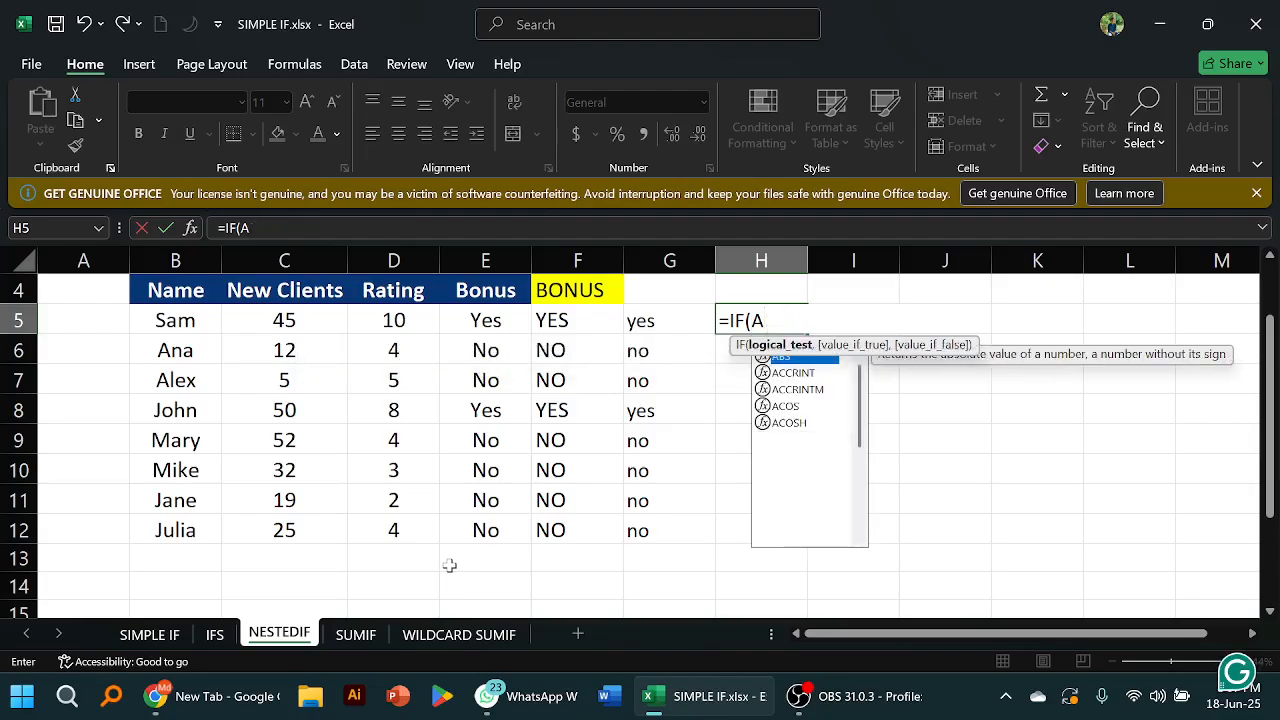
pyautogui.press('Escape')
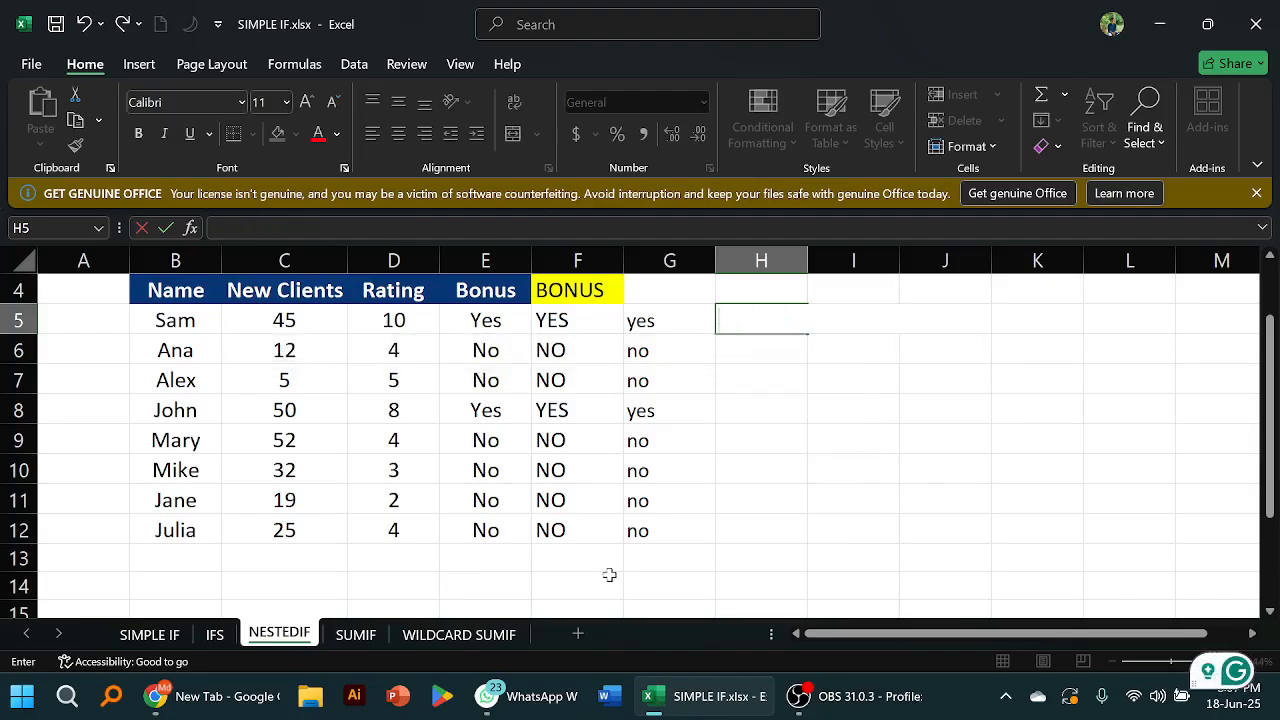
# Review the IFS formula in H8 on the IFS sheet, and the New Clients and Rating columns on the NESTEDIF sheet
pyautogui.click(214, 634)
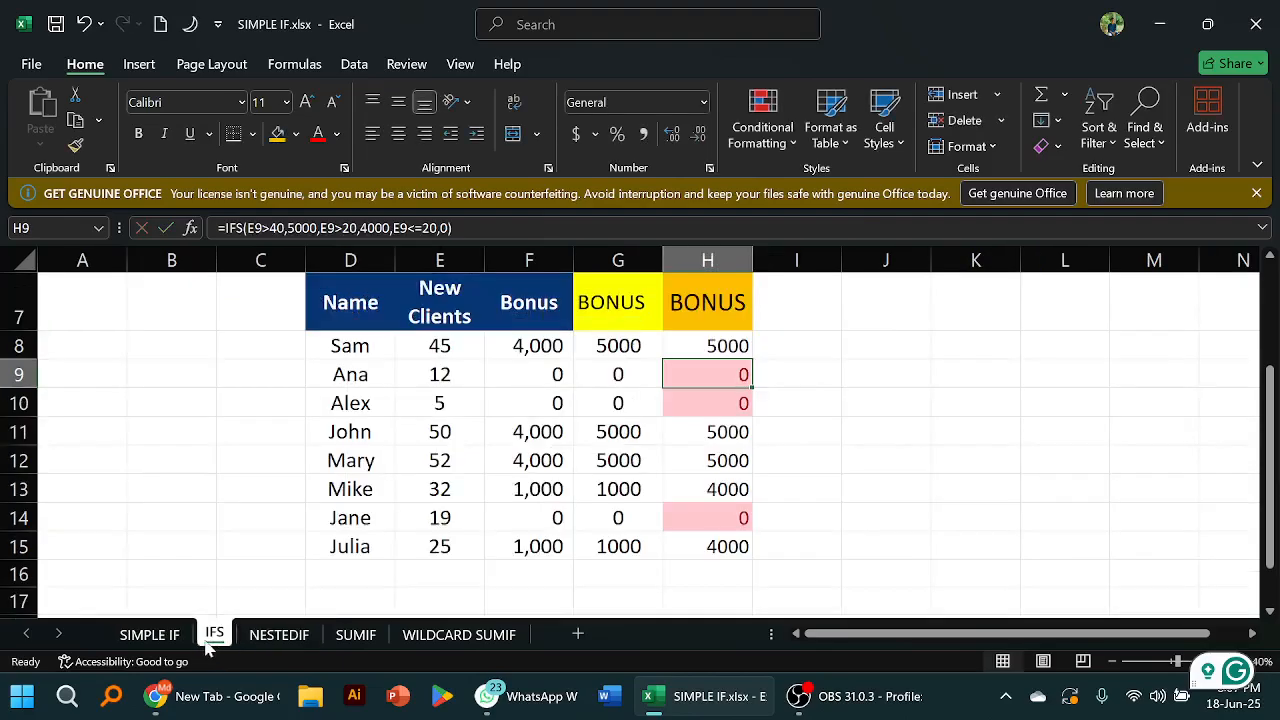
pyautogui.doubleClick(720, 346)
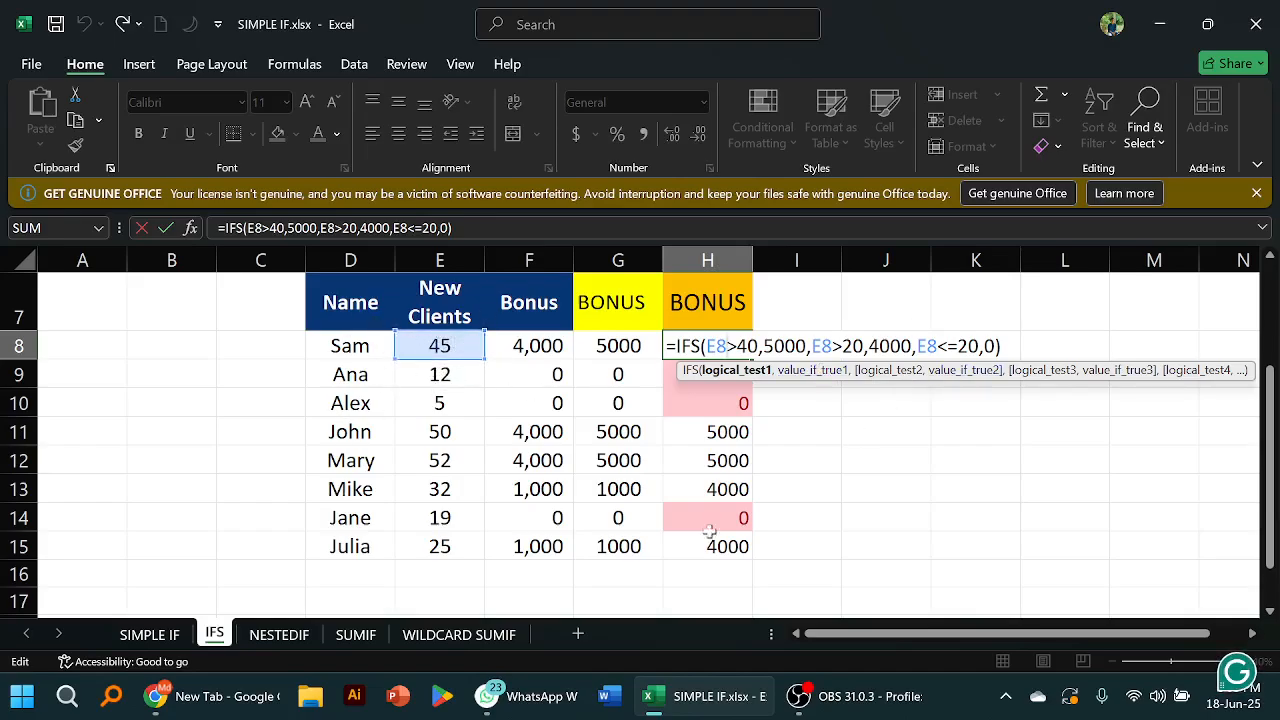
pyautogui.click(279, 634)
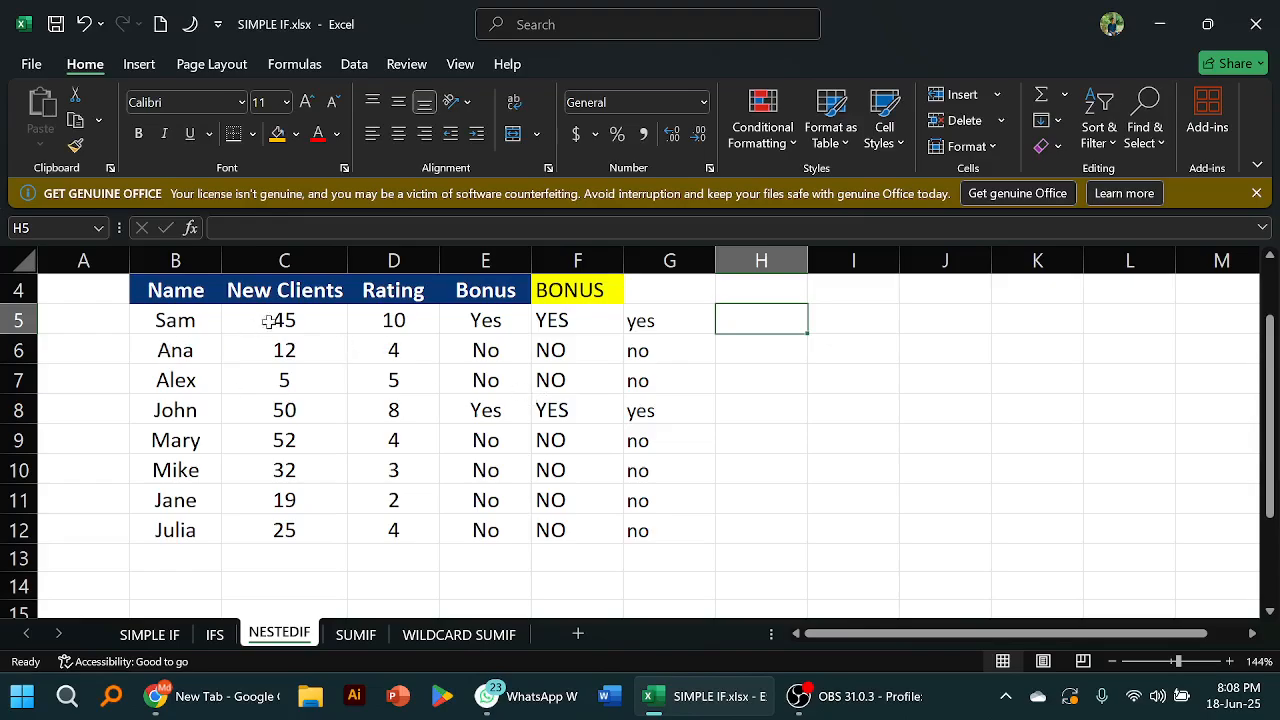
pyautogui.moveTo(263, 320); pyautogui.dragTo(284, 530)
pyautogui.click(284, 533)
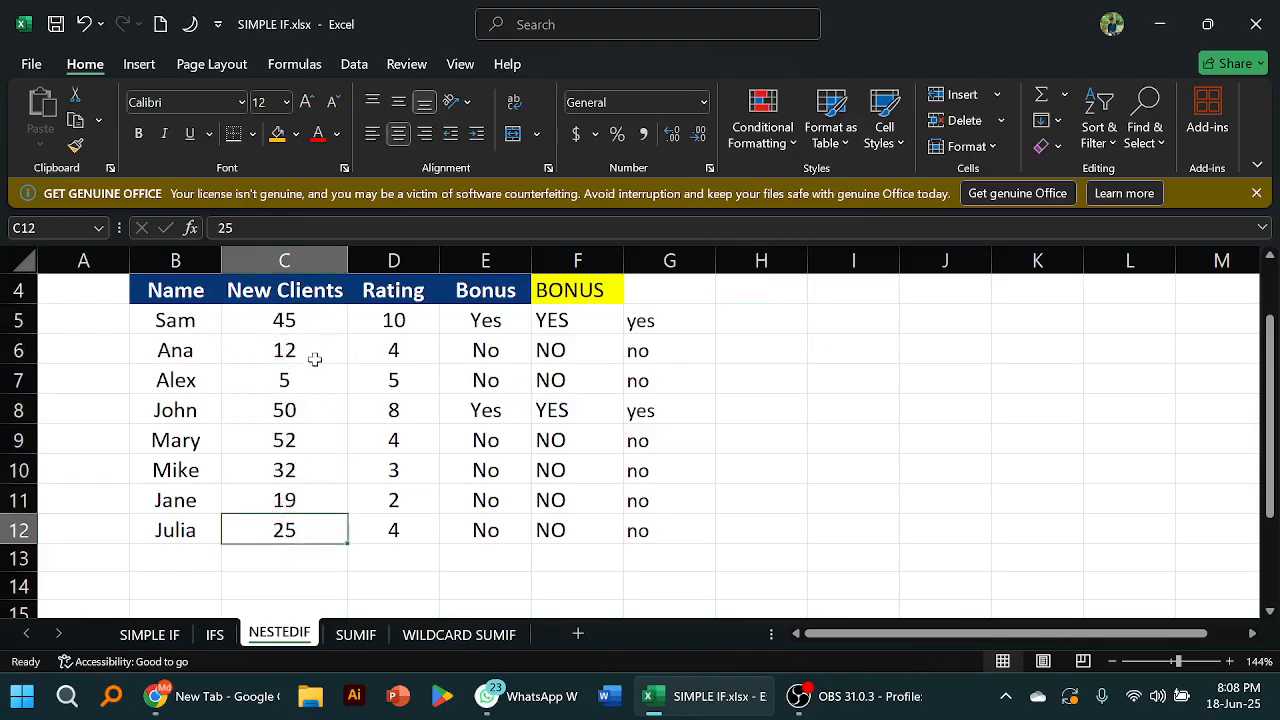
pyautogui.moveTo(303, 323); pyautogui.dragTo(313, 496)
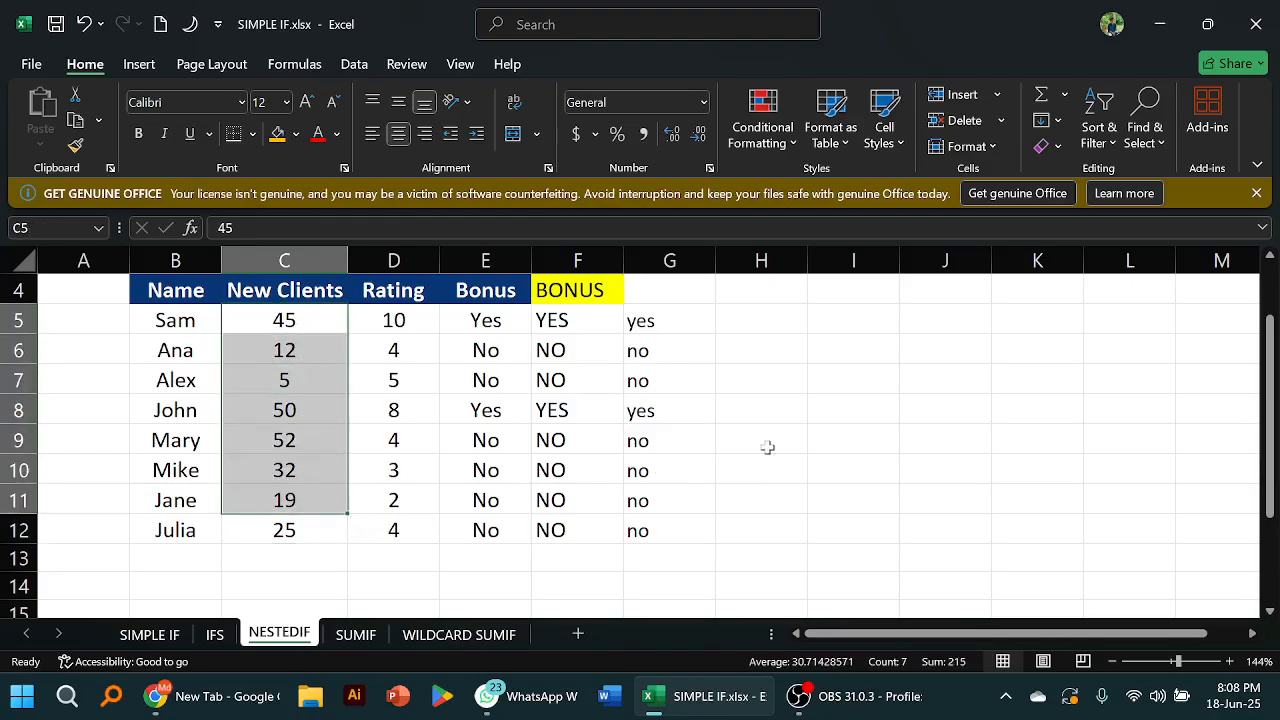
pyautogui.click(855, 418)
pyautogui.moveTo(386, 324); pyautogui.dragTo(393, 500)
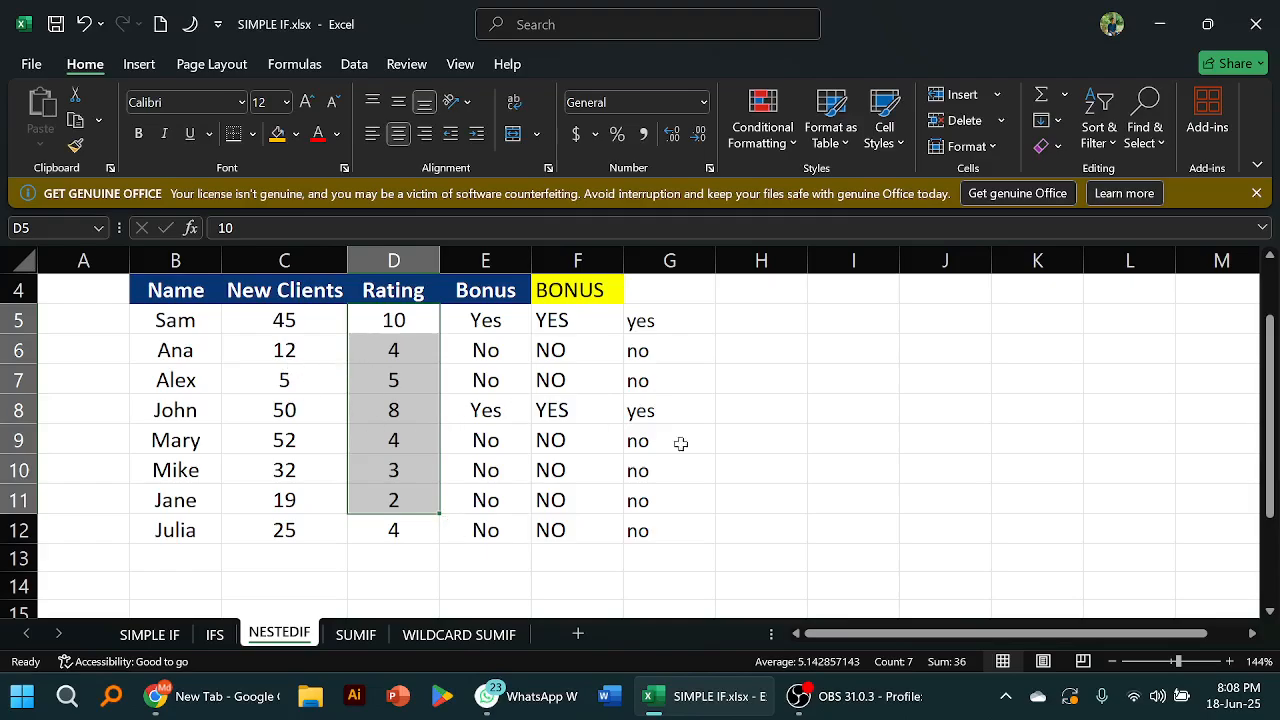
pyautogui.click(1012, 532)
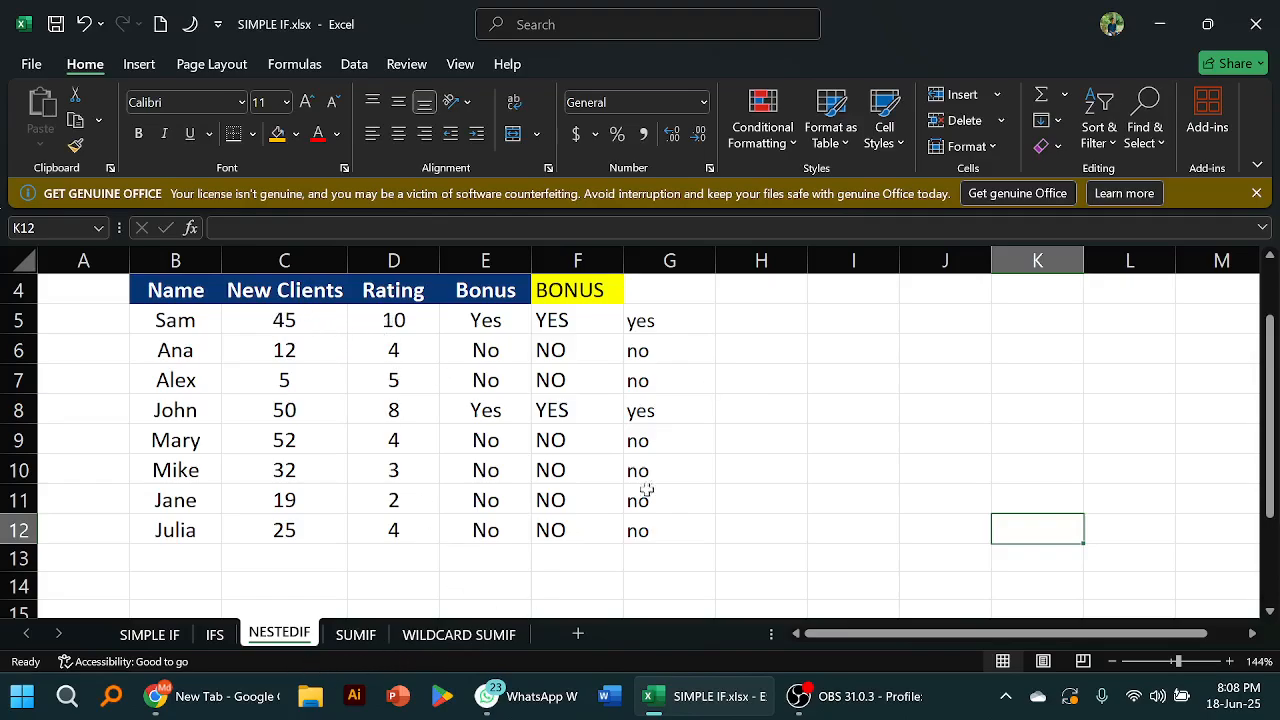
# Start an IF formula in H5 with an AND test on Sam's New Clients, reading =IF(AND(C5>20, so far
pyautogui.click(754, 324)
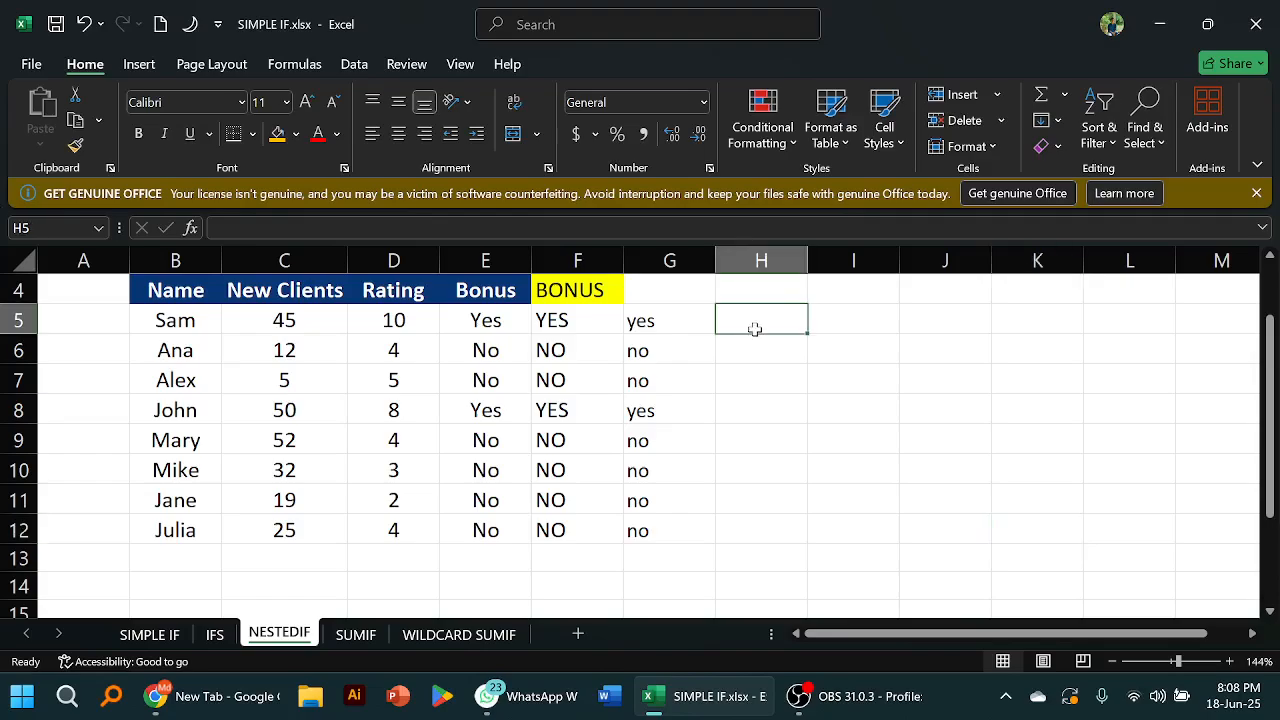
pyautogui.write('=')
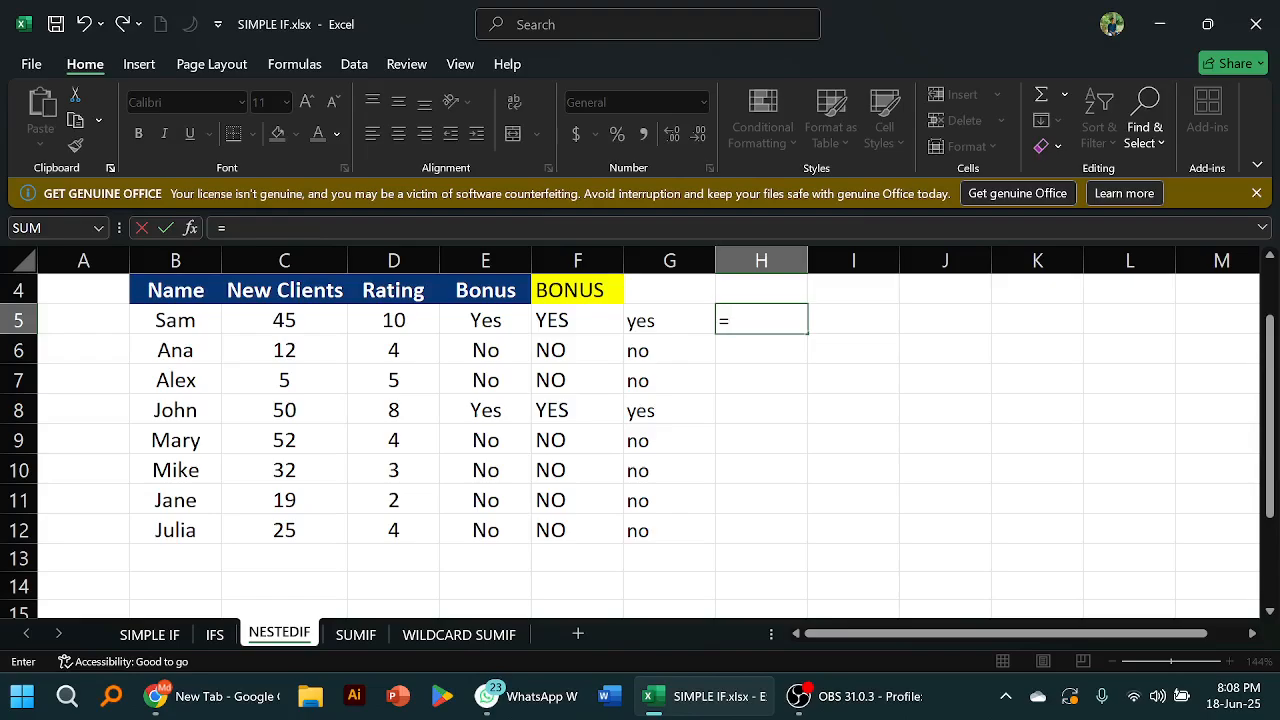
pyautogui.write('IF')
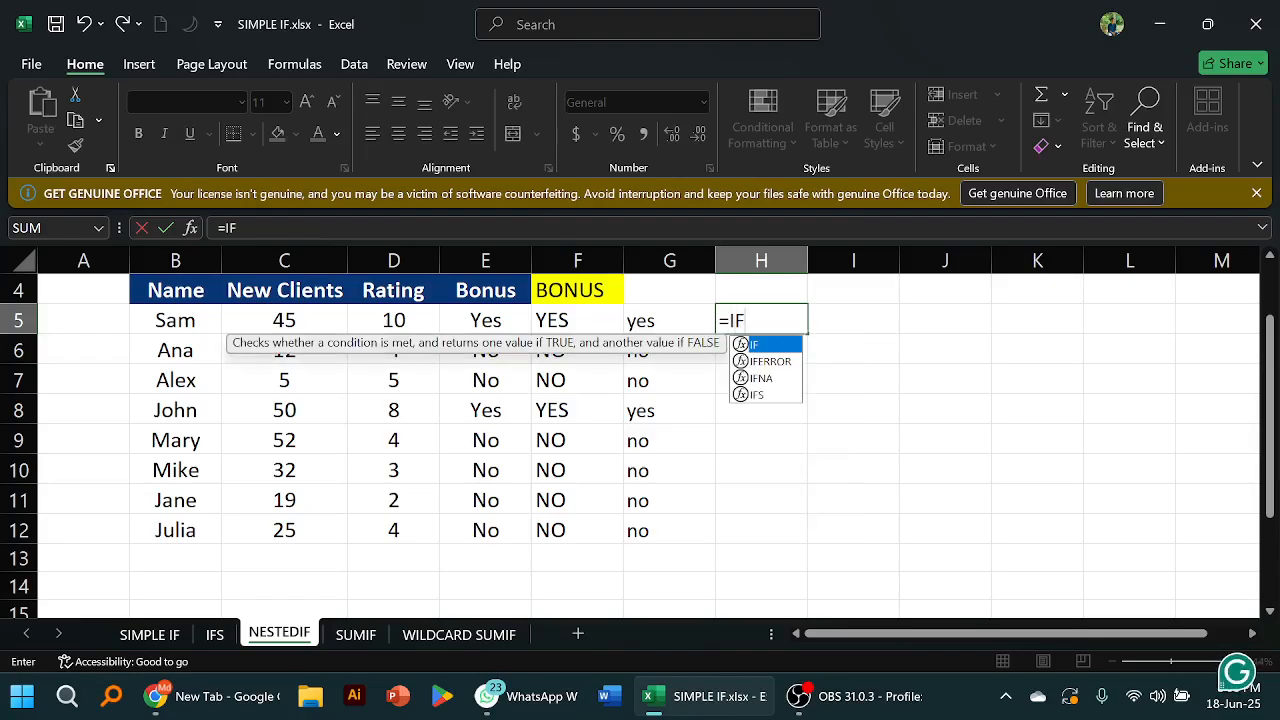
pyautogui.write('(')
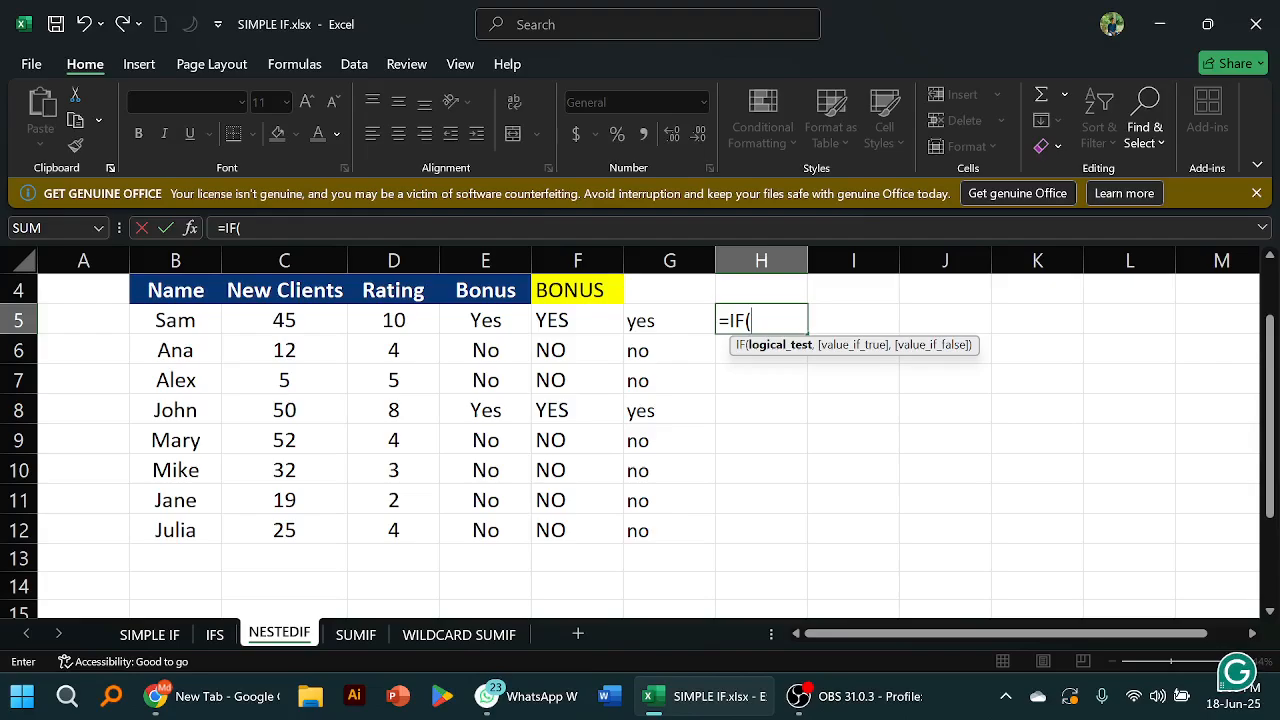
pyautogui.write('AND')
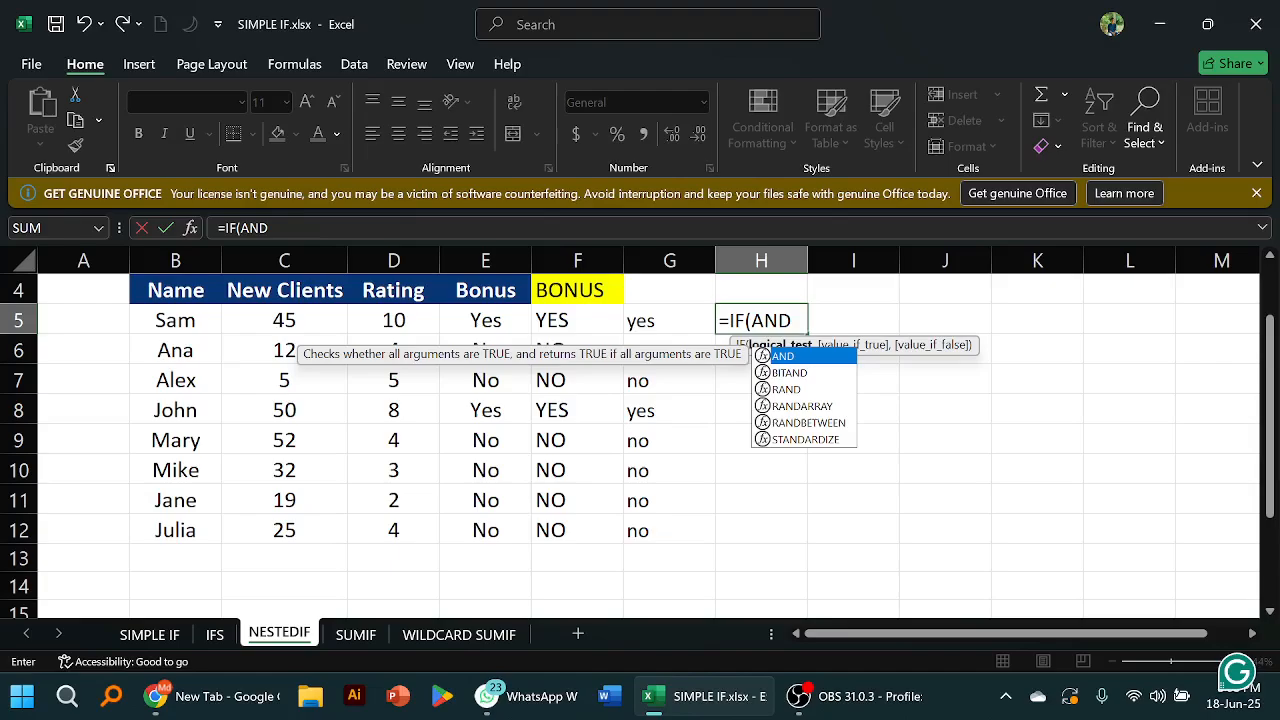
pyautogui.write('(')
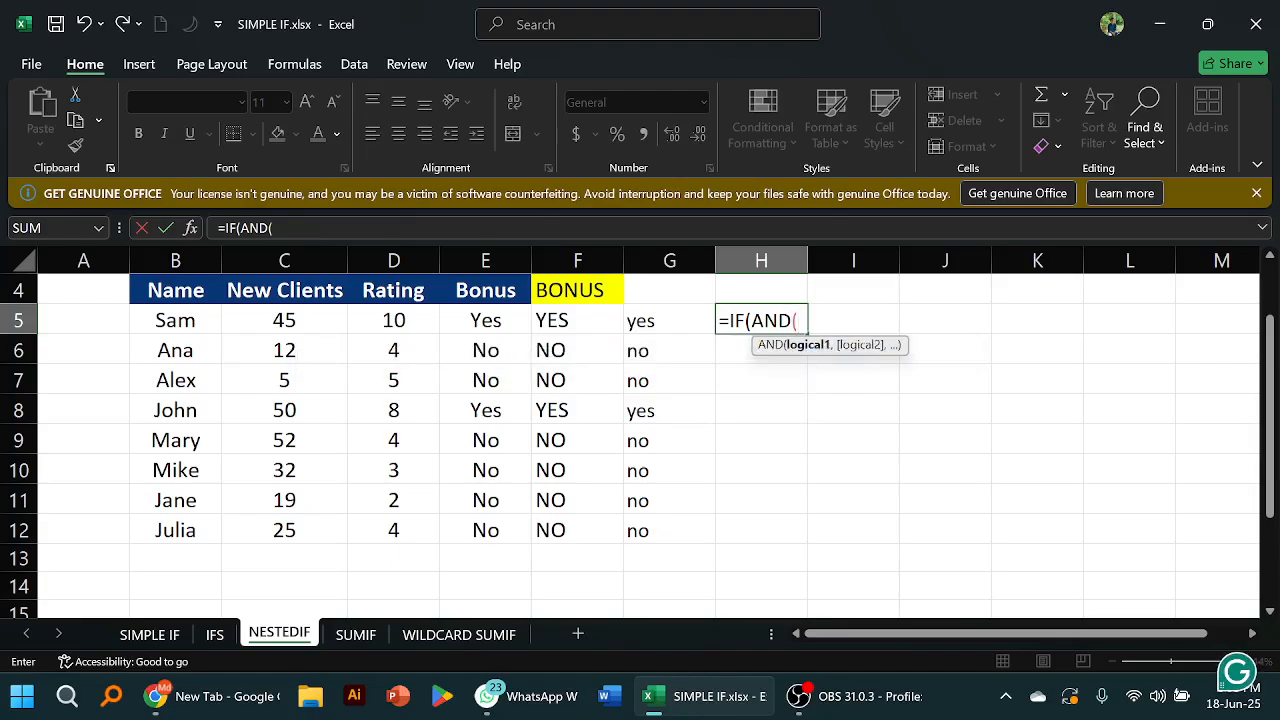
pyautogui.click(312, 326)
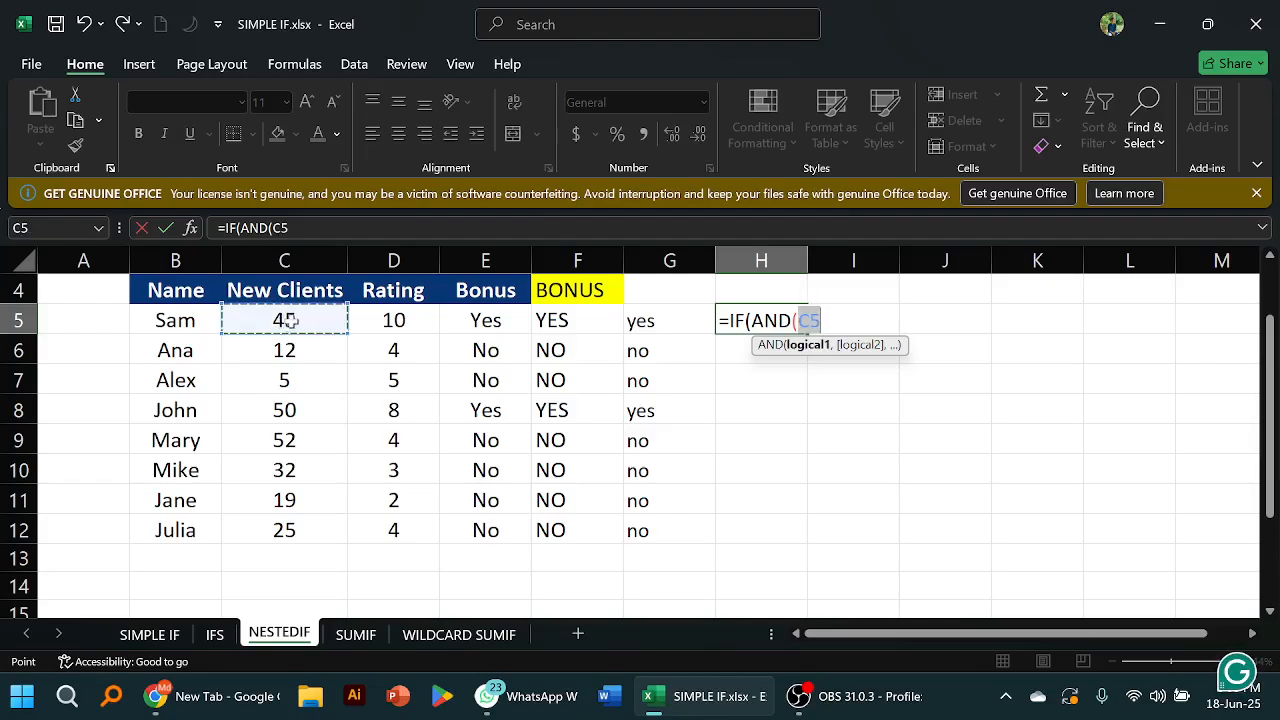
pyautogui.write('>')
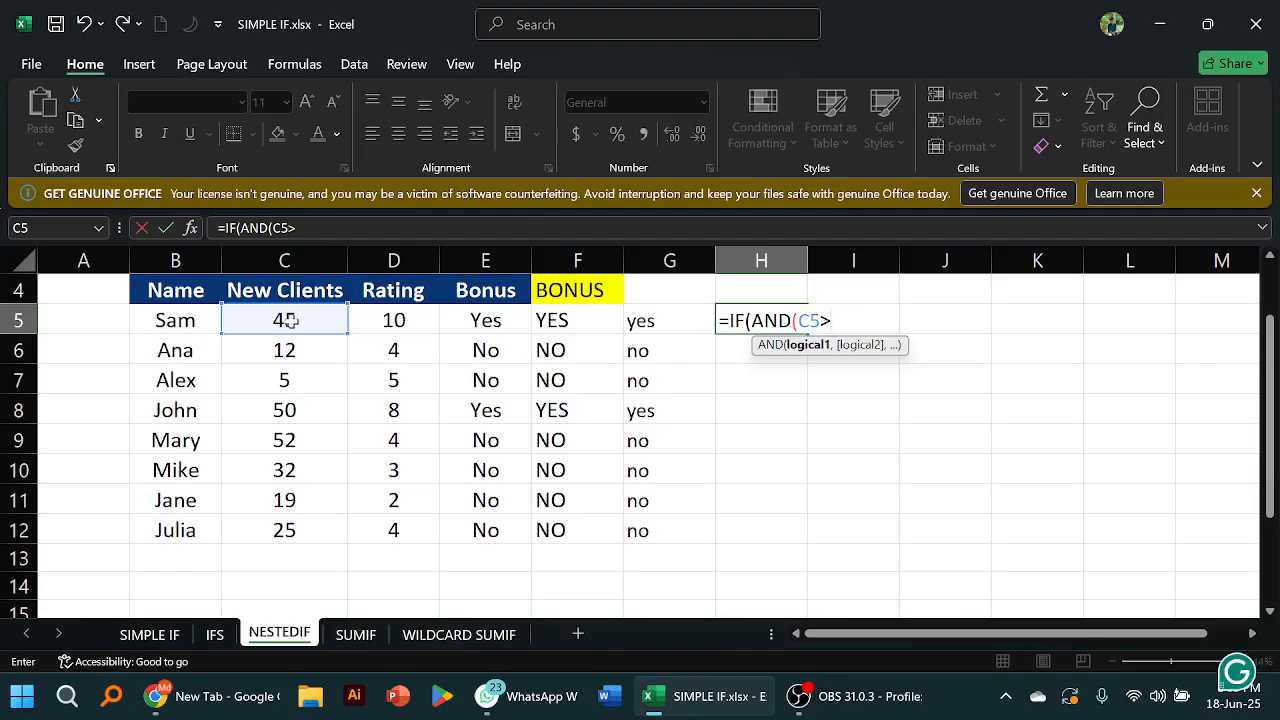
pyautogui.write('20,')
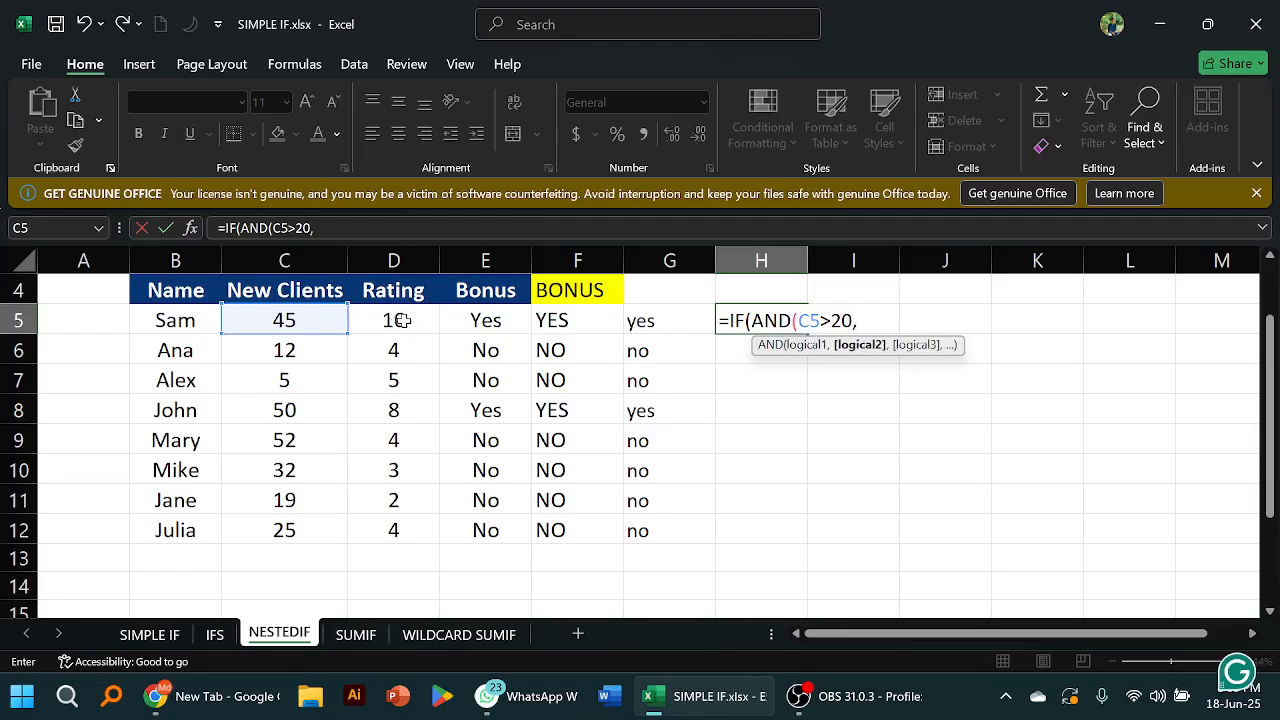
# Add the Rating condition D5>5 followed by a comma as the second AND test in the H5 formula
pyautogui.click(400, 320)
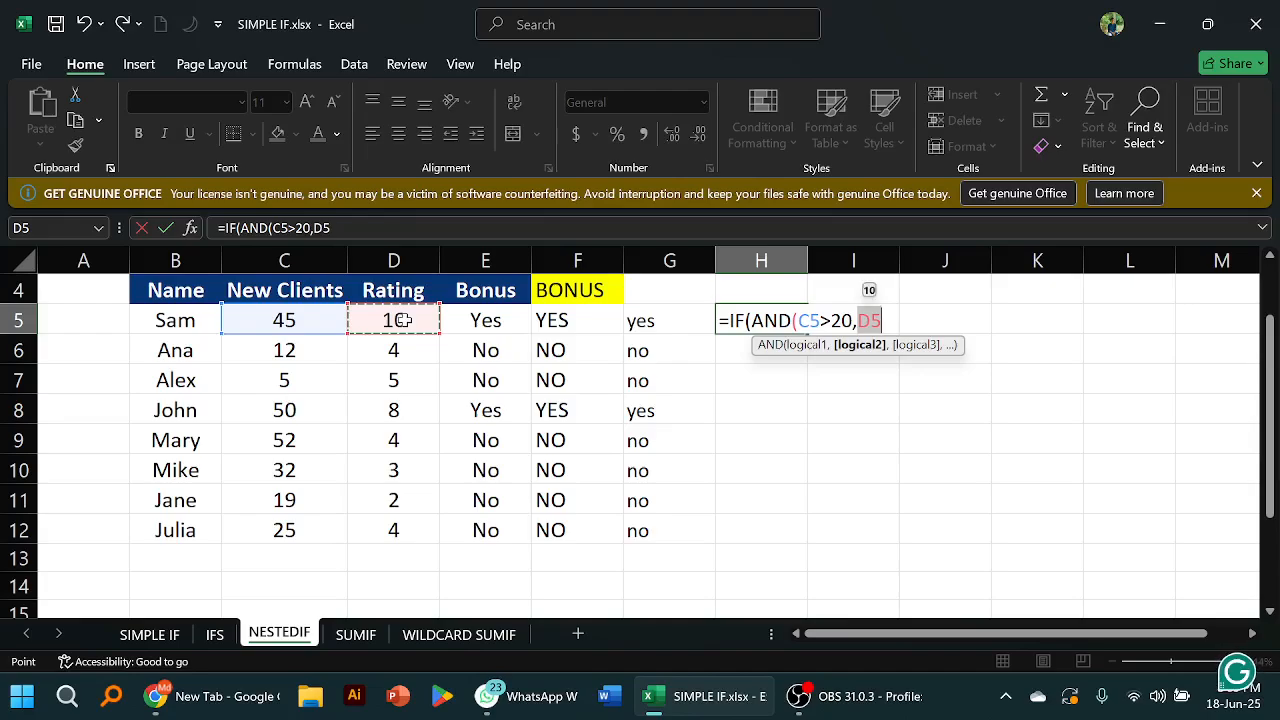
pyautogui.press('BackSpace')
pyautogui.press('BackSpace')
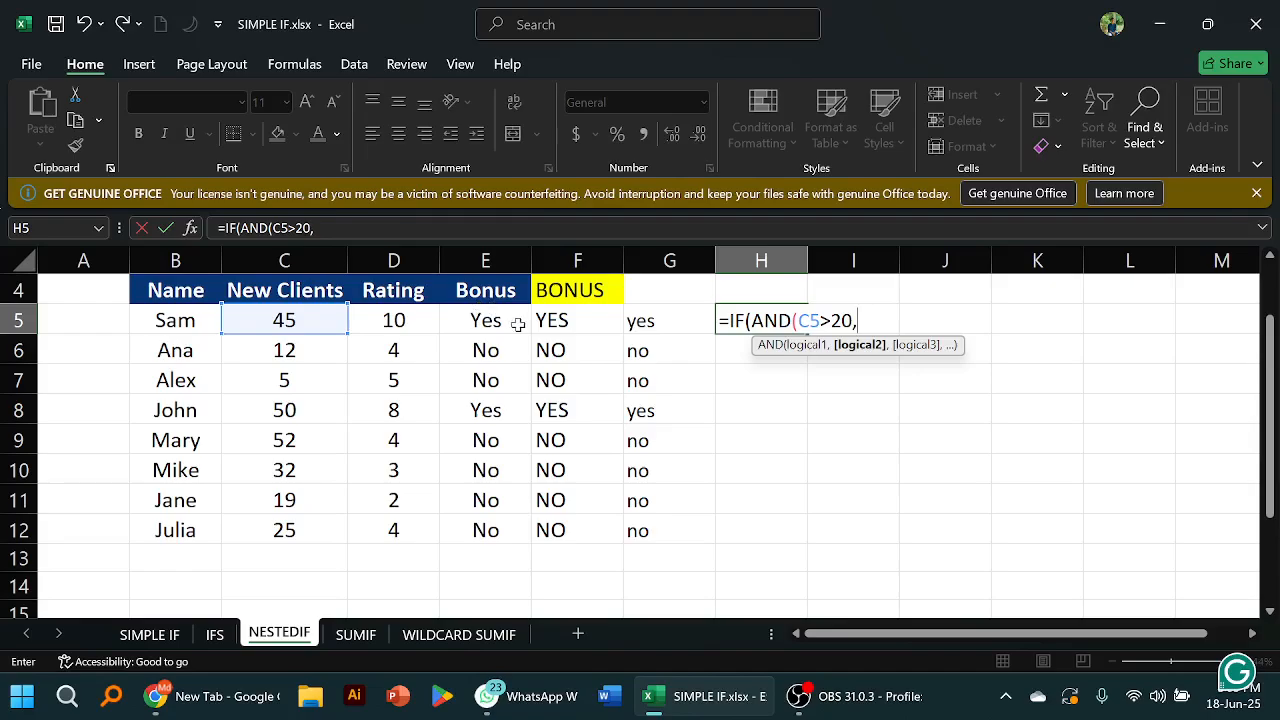
pyautogui.click(422, 323)
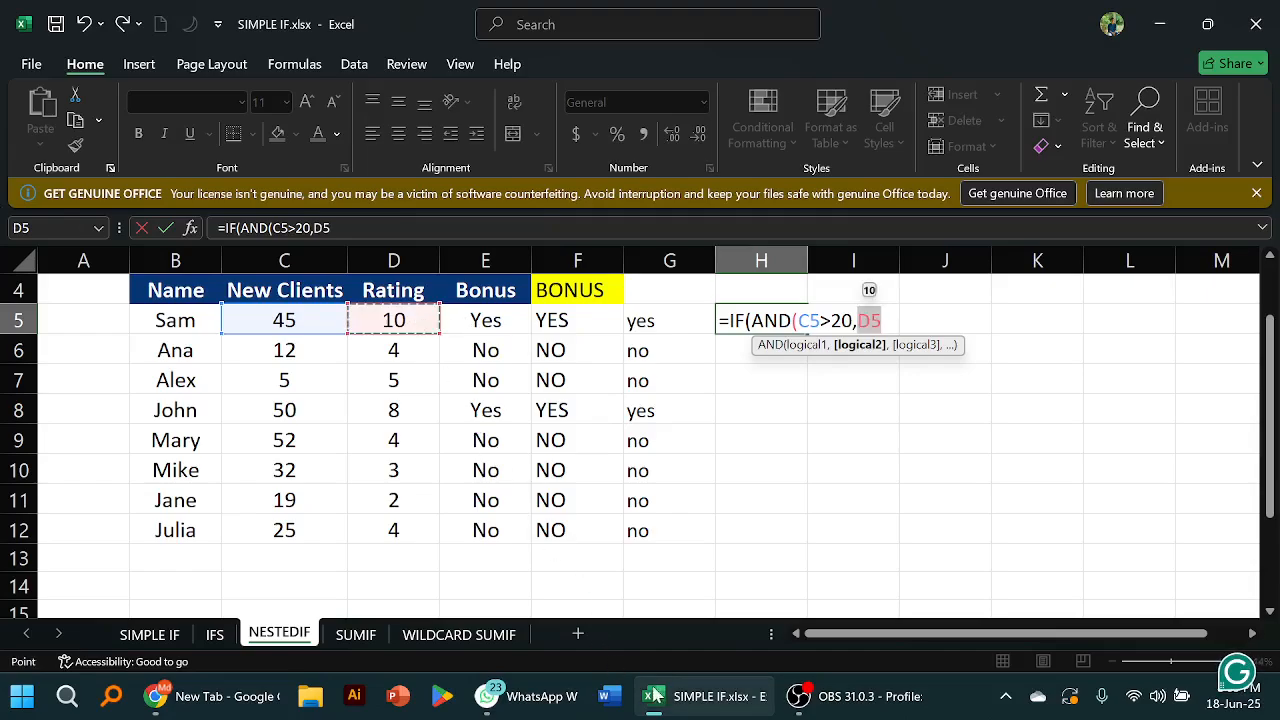
pyautogui.write('>')
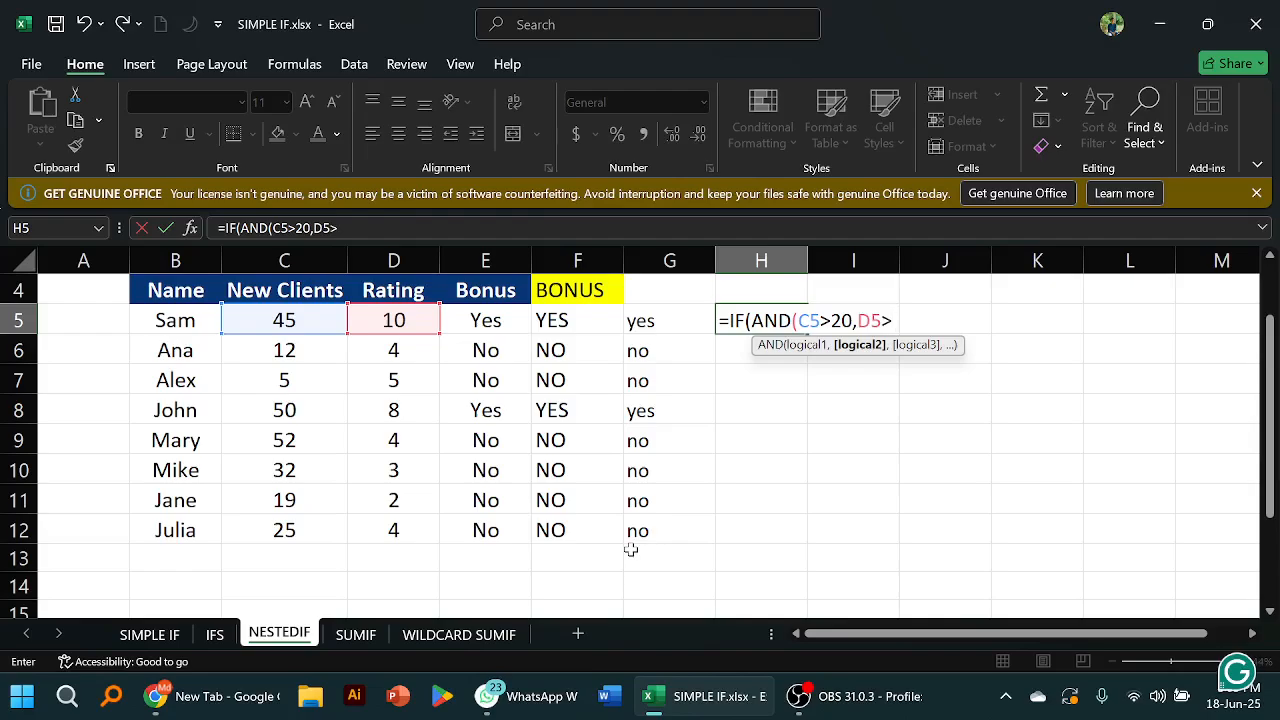
pyautogui.write('5,')
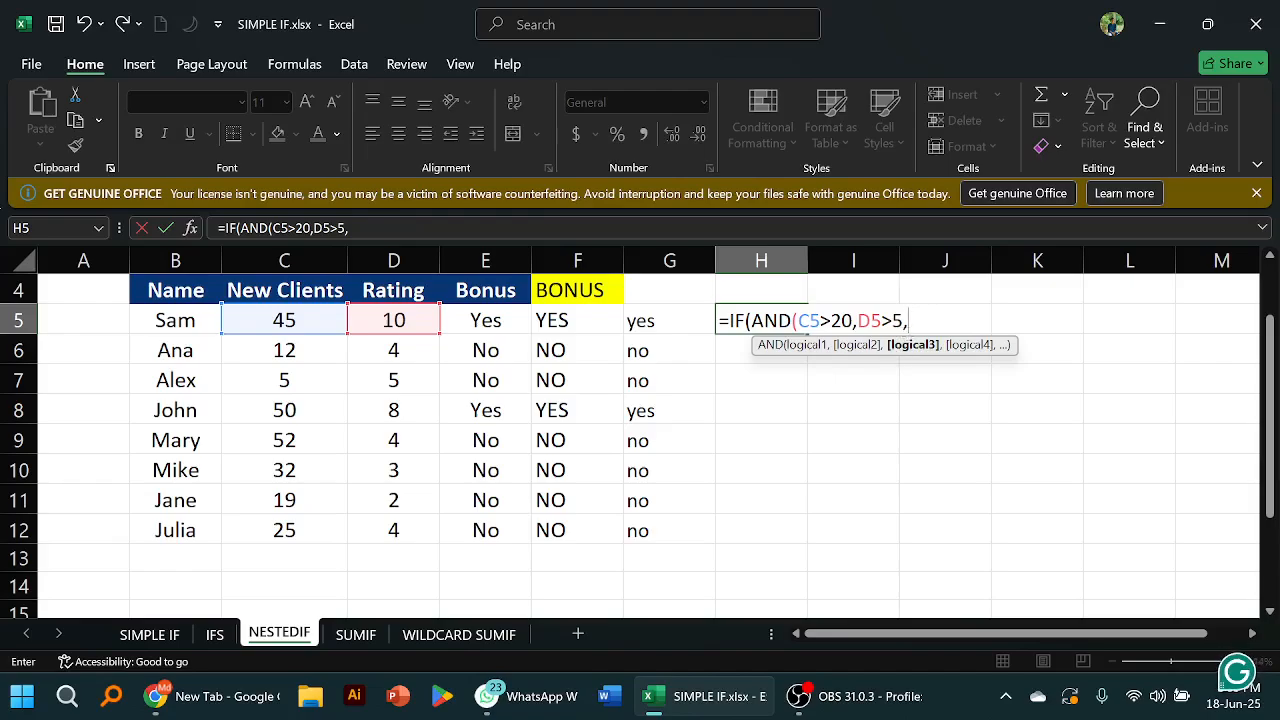
pyautogui.hscroll(3, 914, 360)
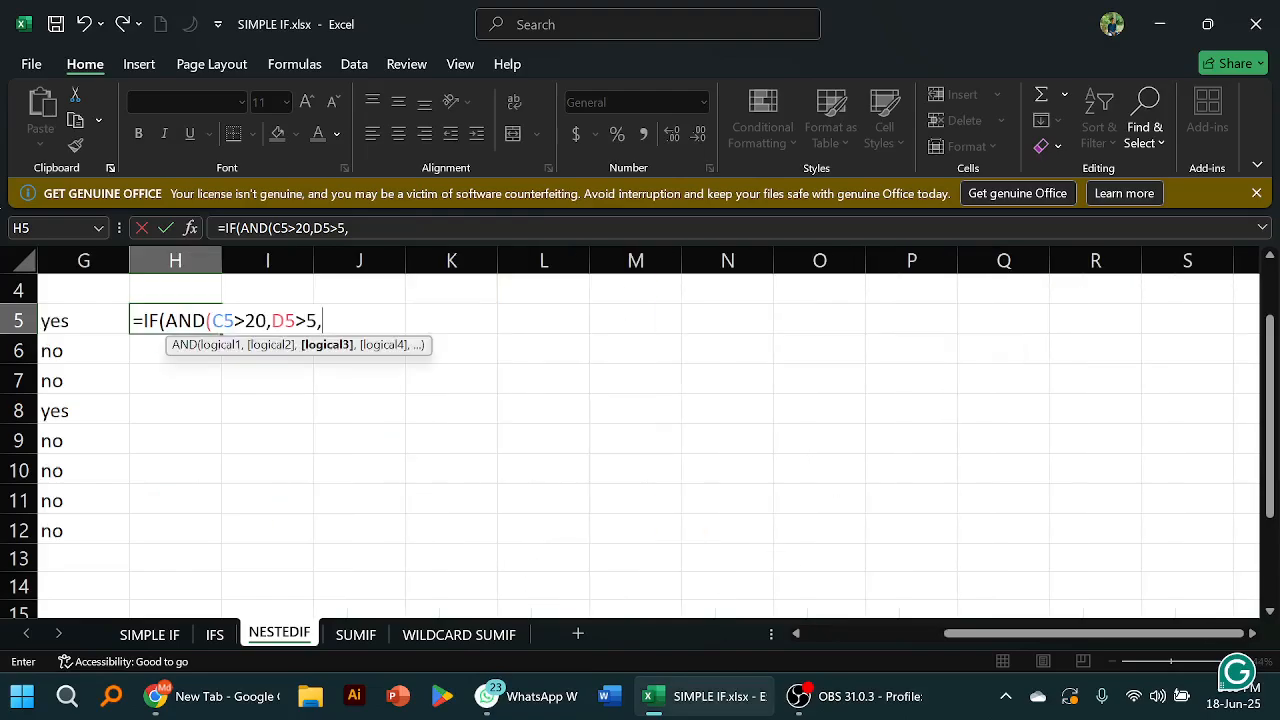
pyautogui.scroll(1, 468, 532)
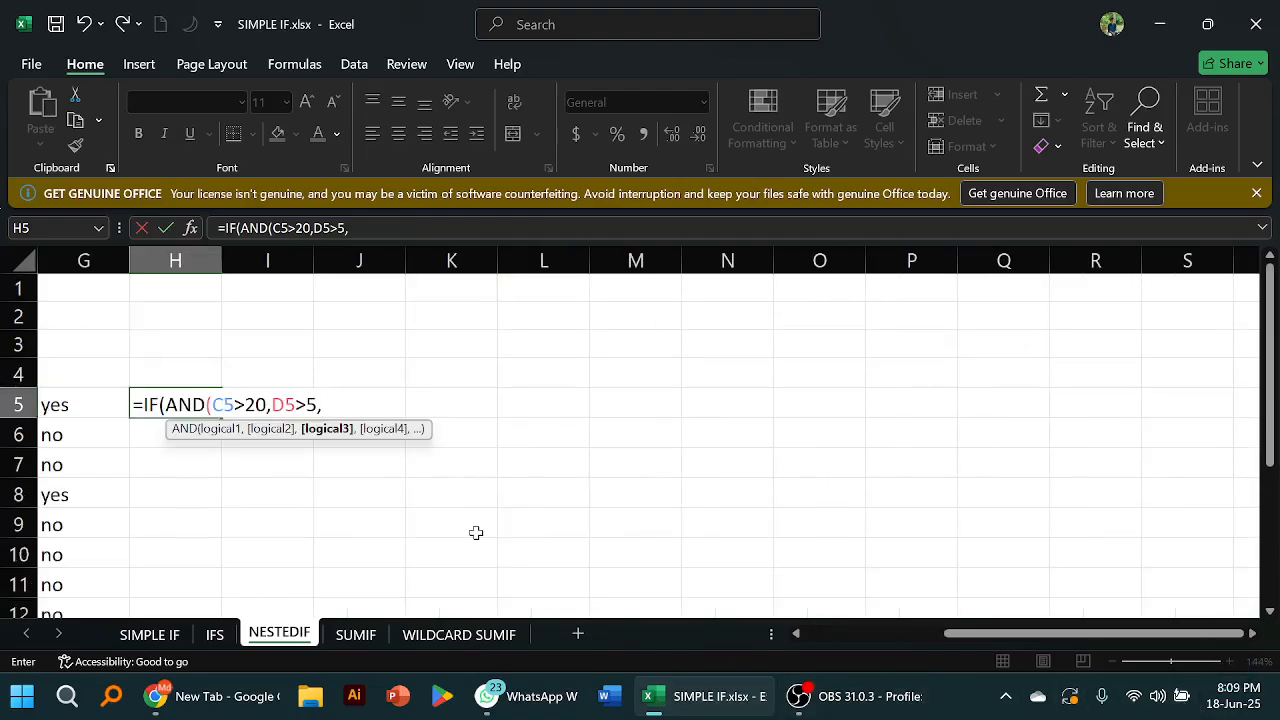
pyautogui.click(870, 633)
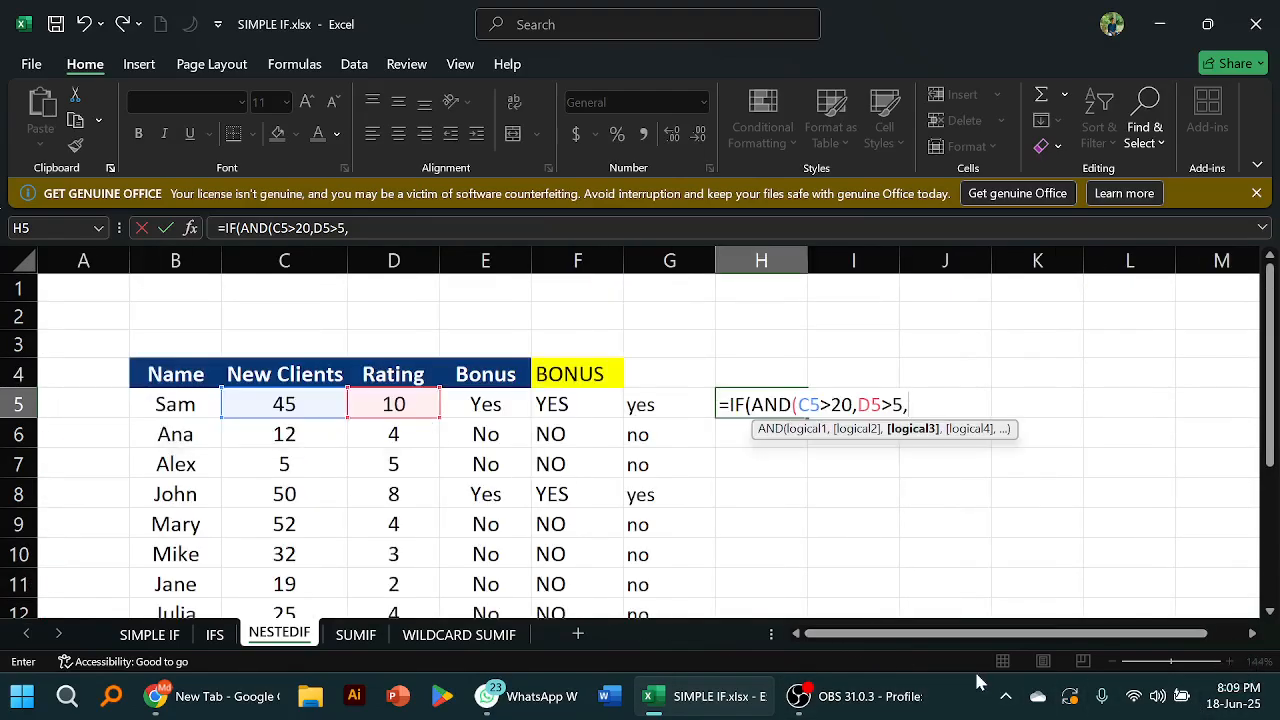
pyautogui.click(838, 702)
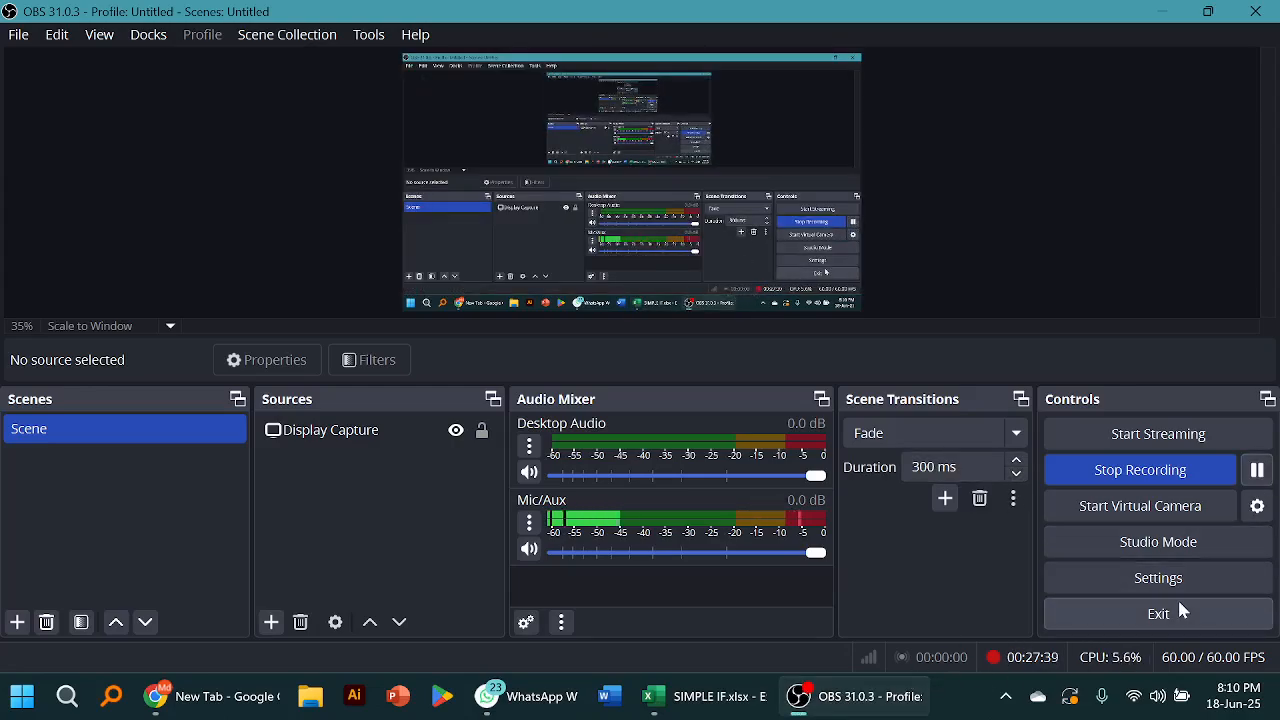
pyautogui.click(650, 697)
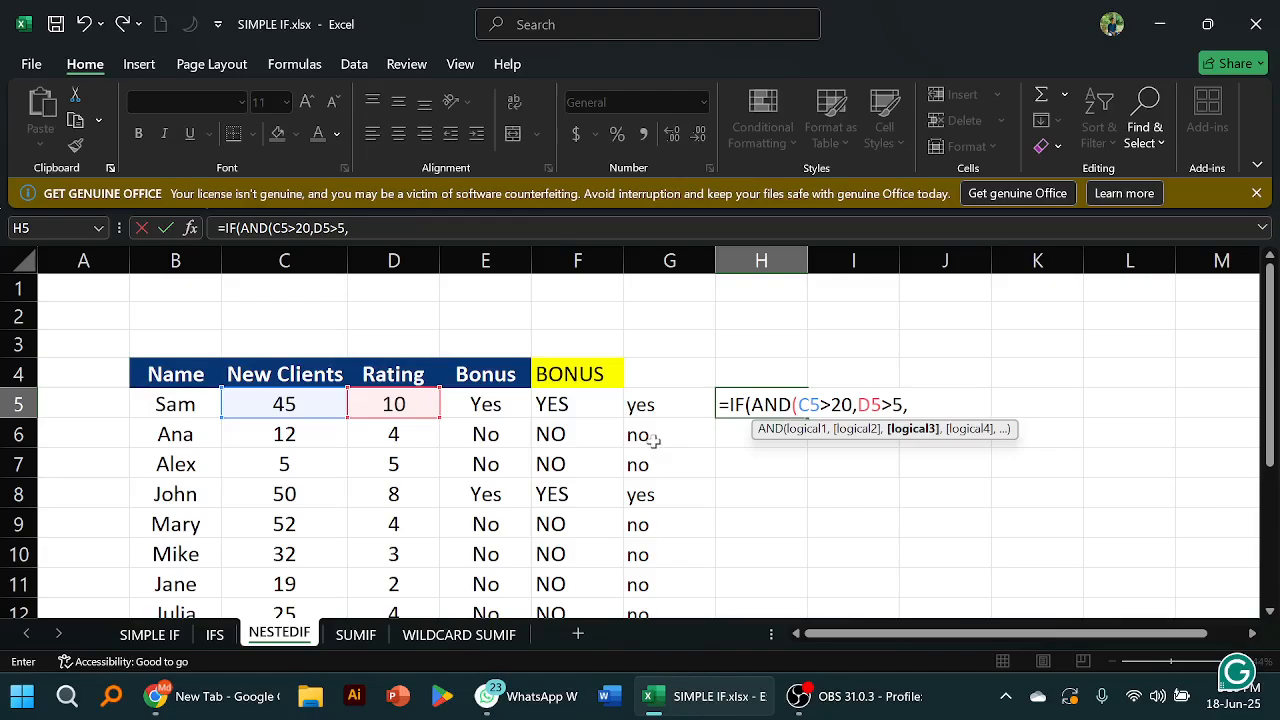
pyautogui.moveTo(1098, 474); pyautogui.dragTo(853, 412)
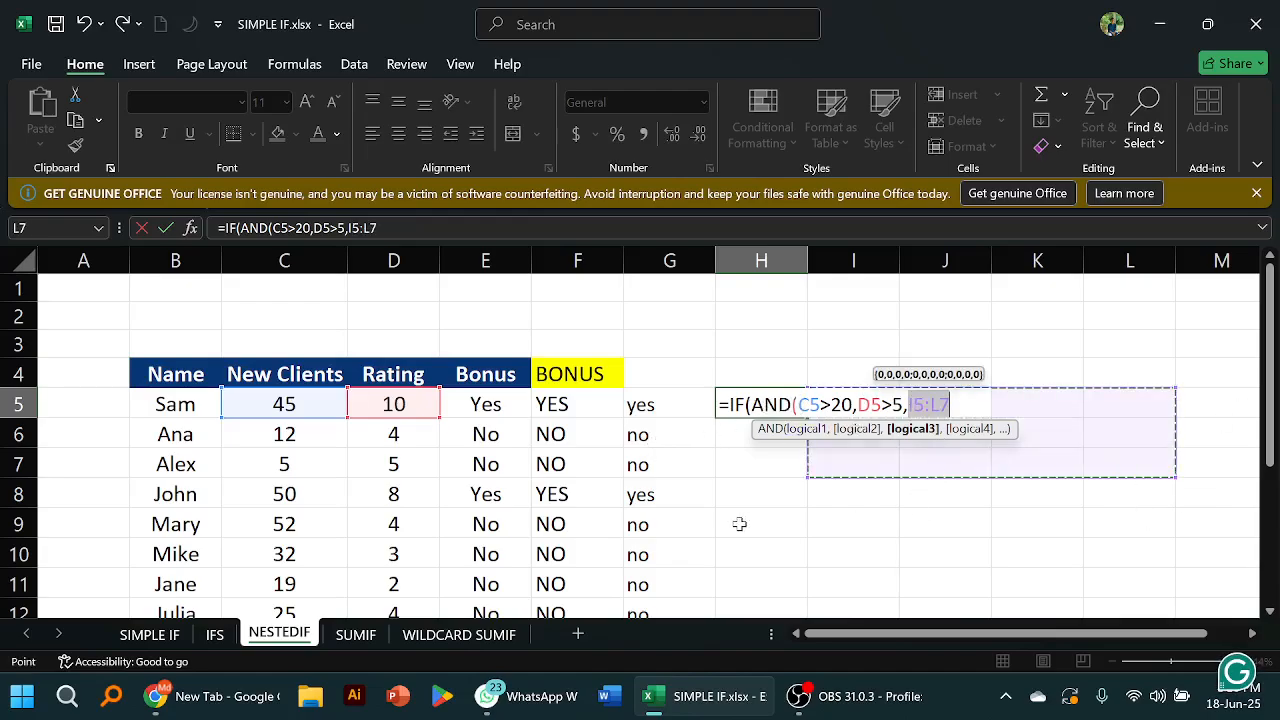
pyautogui.click(745, 526)
pyautogui.press('F2')
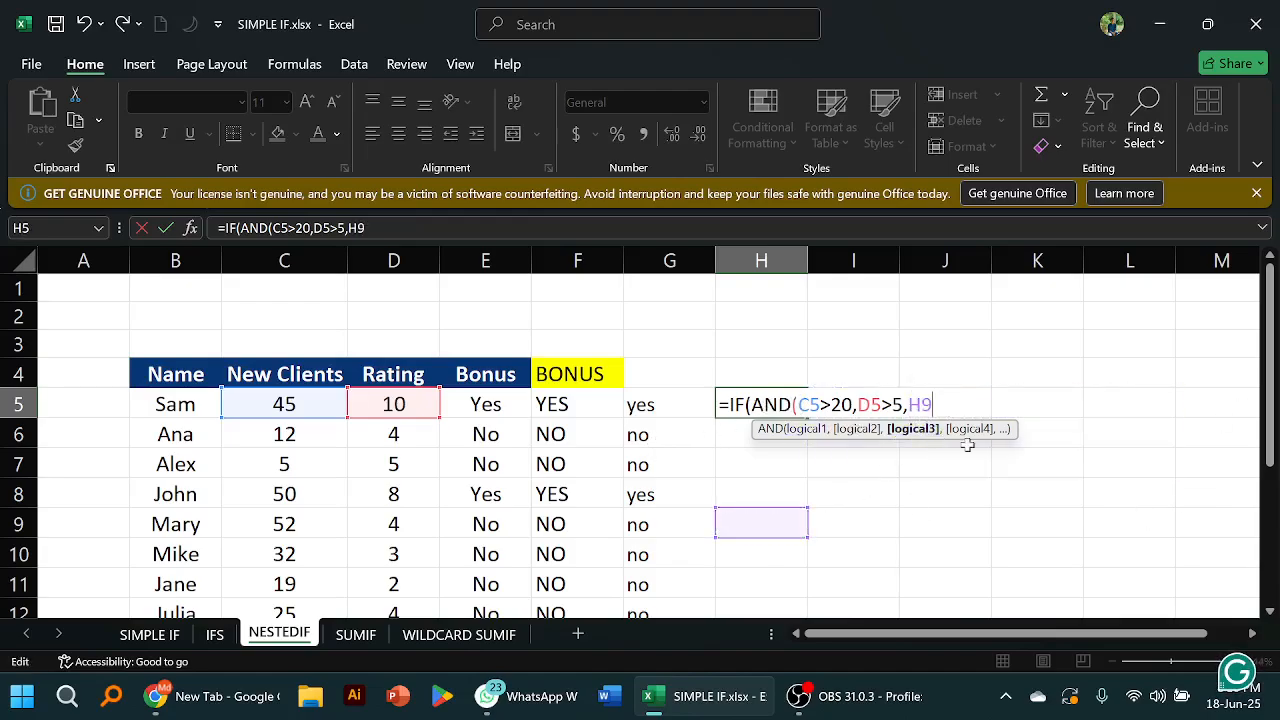
pyautogui.press('Return')
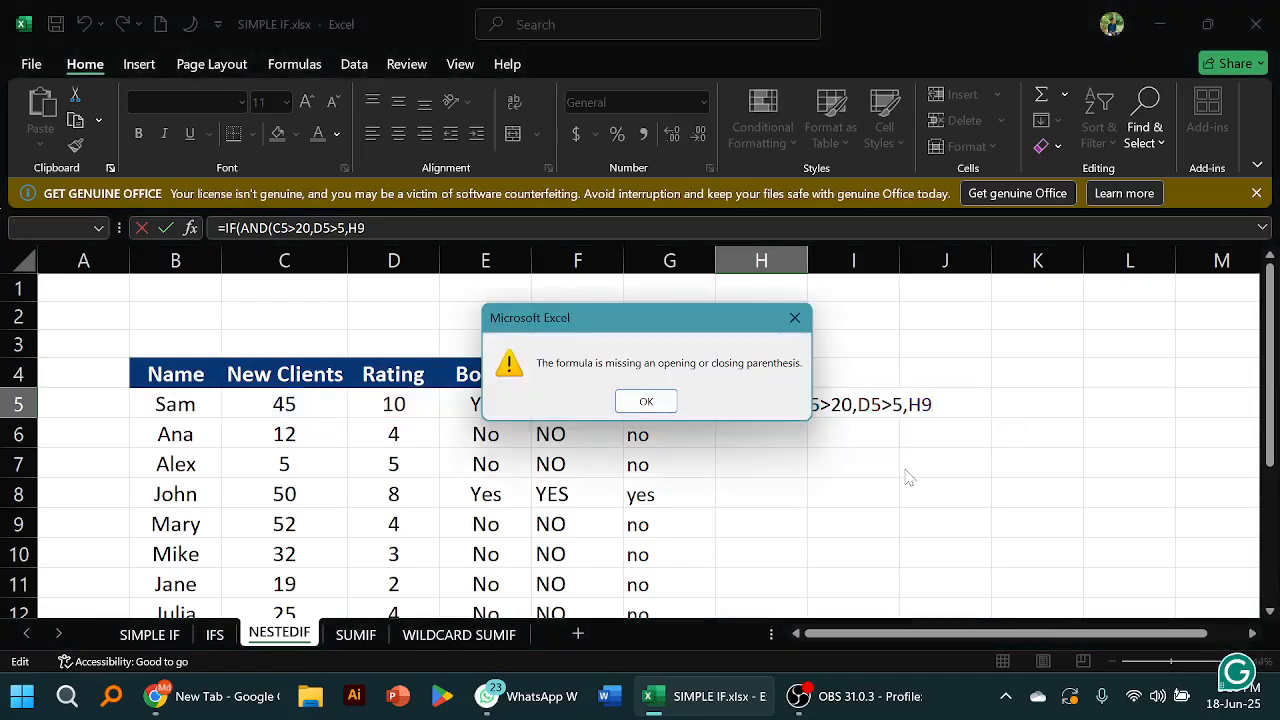
pyautogui.click(795, 318)
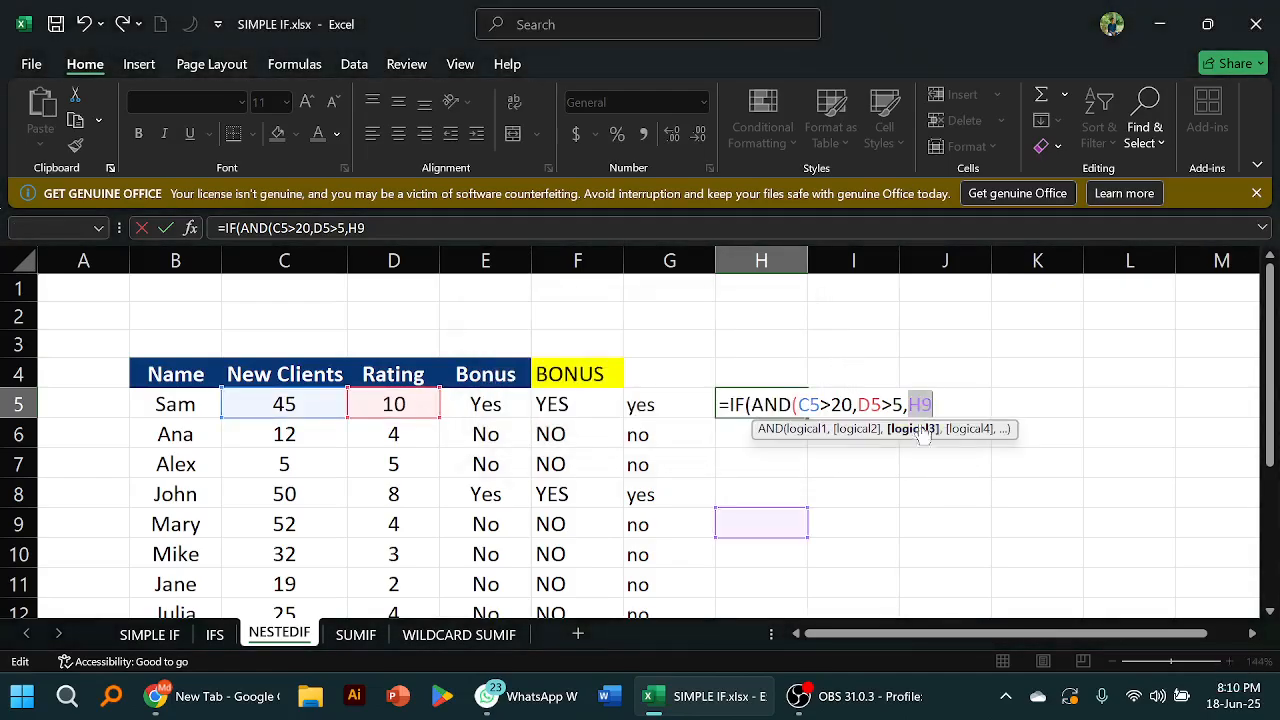
pyautogui.press('BackSpace')
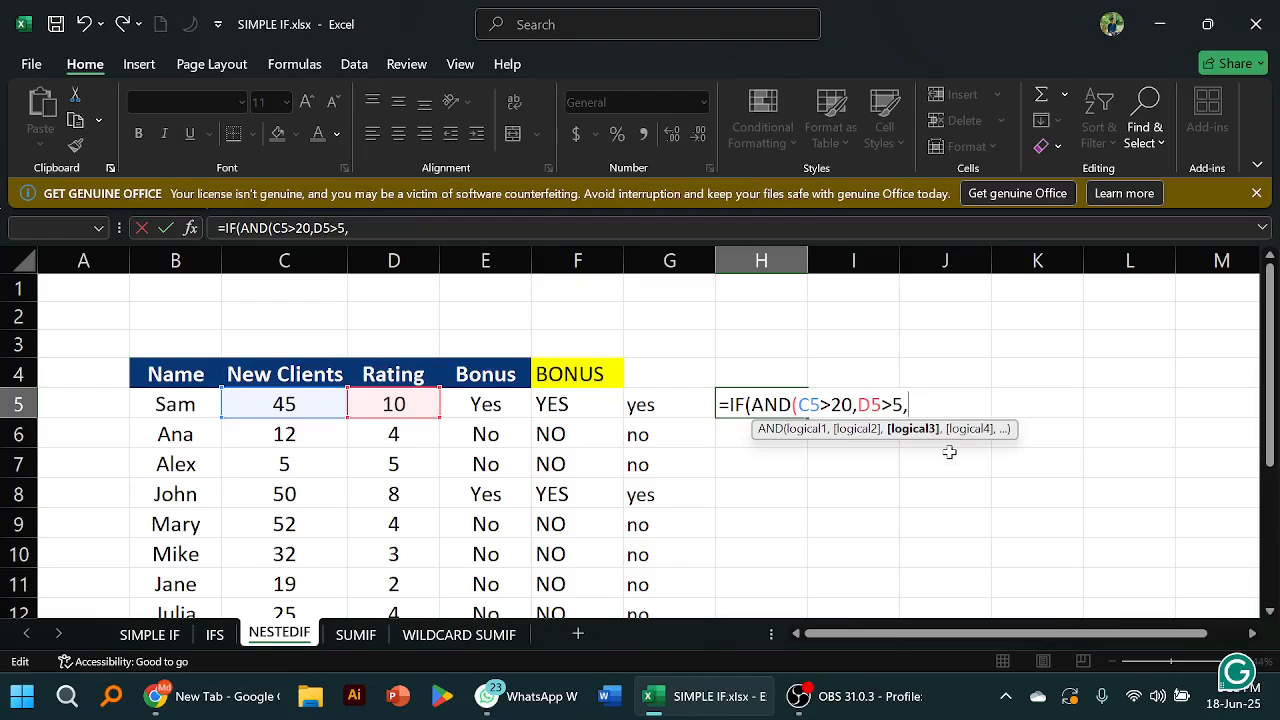
# Close the AND test in H5, add "YES" and "NO" as the IF results, and commit the formula with the suggested closing-parenthesis correction
pyautogui.write(')')
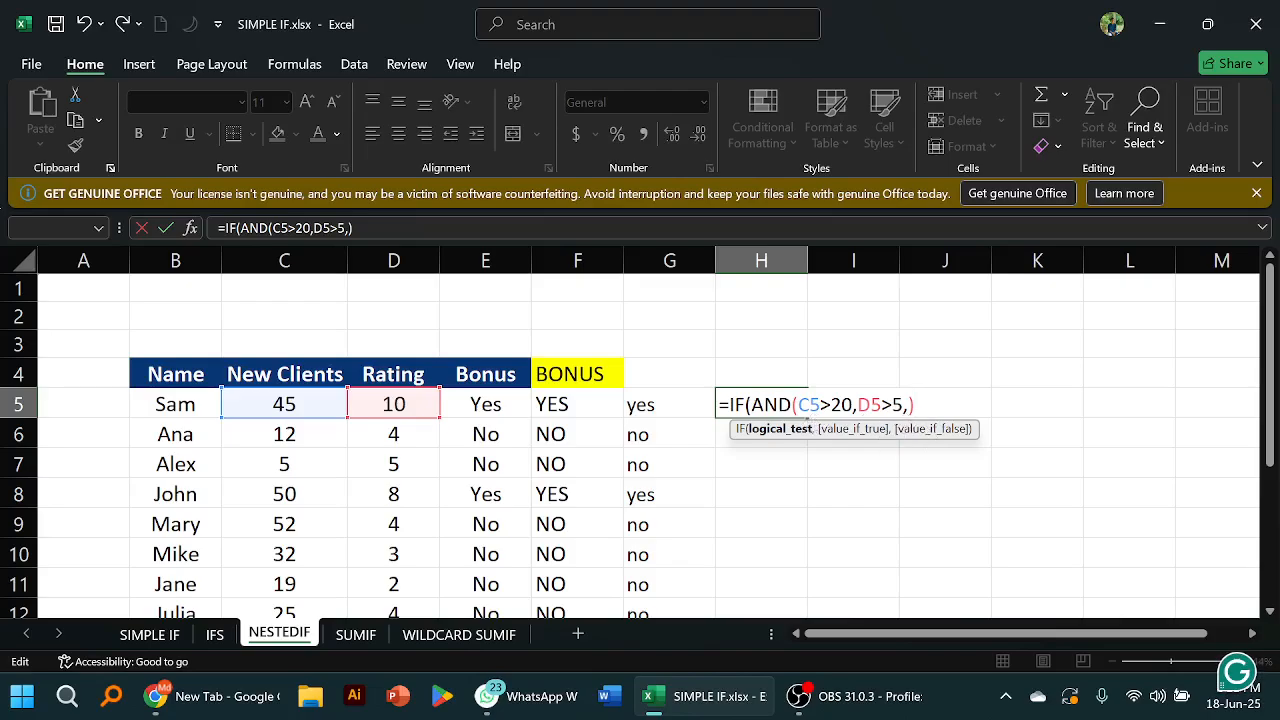
pyautogui.write(',')
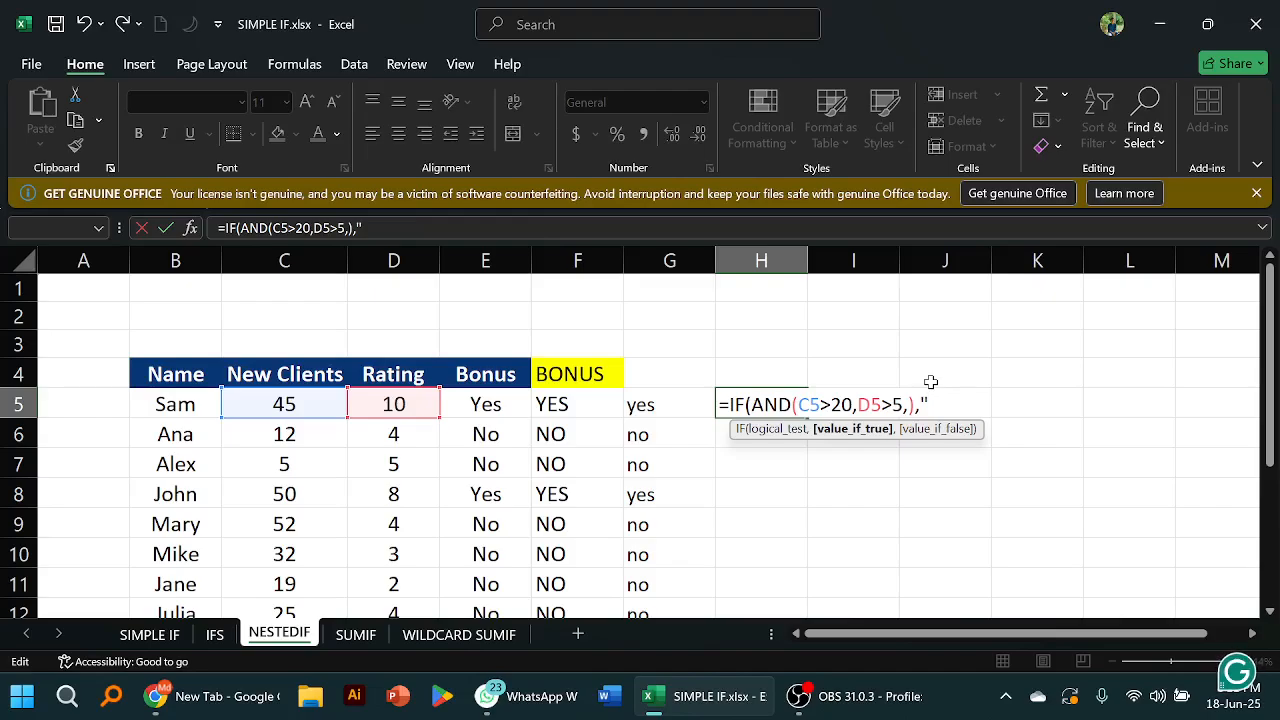
pyautogui.write('YES')
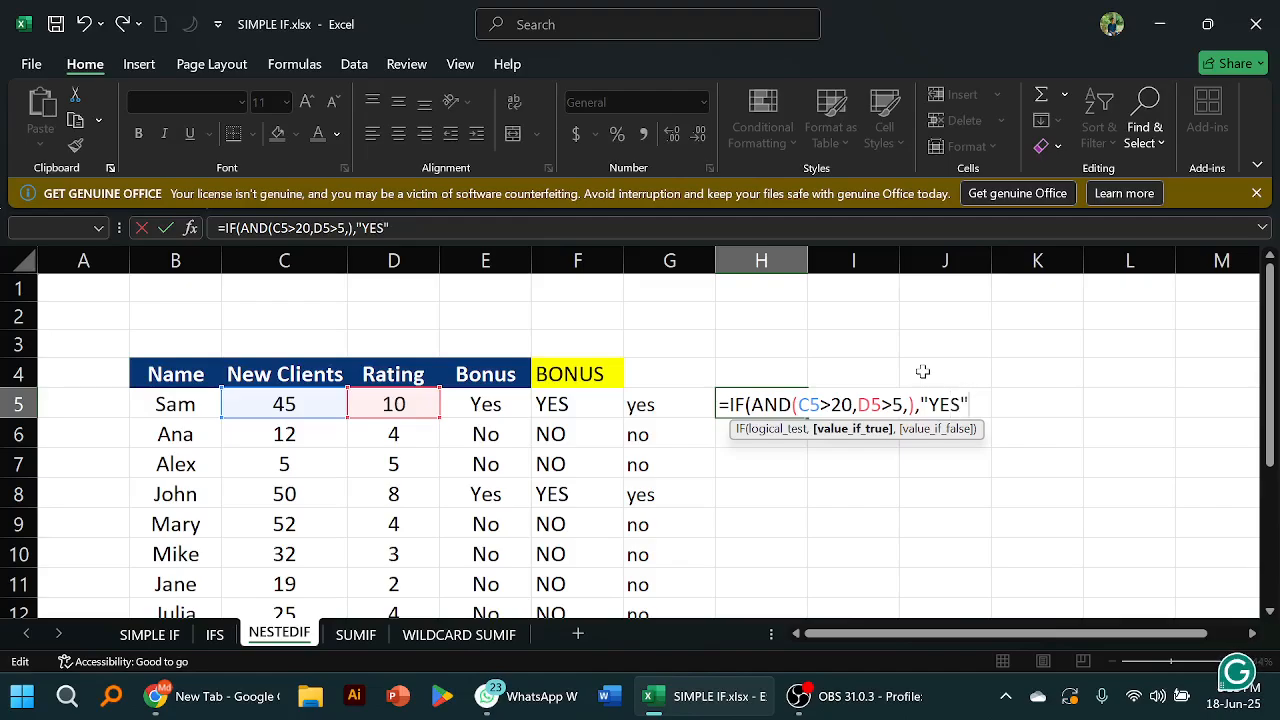
pyautogui.write('",')
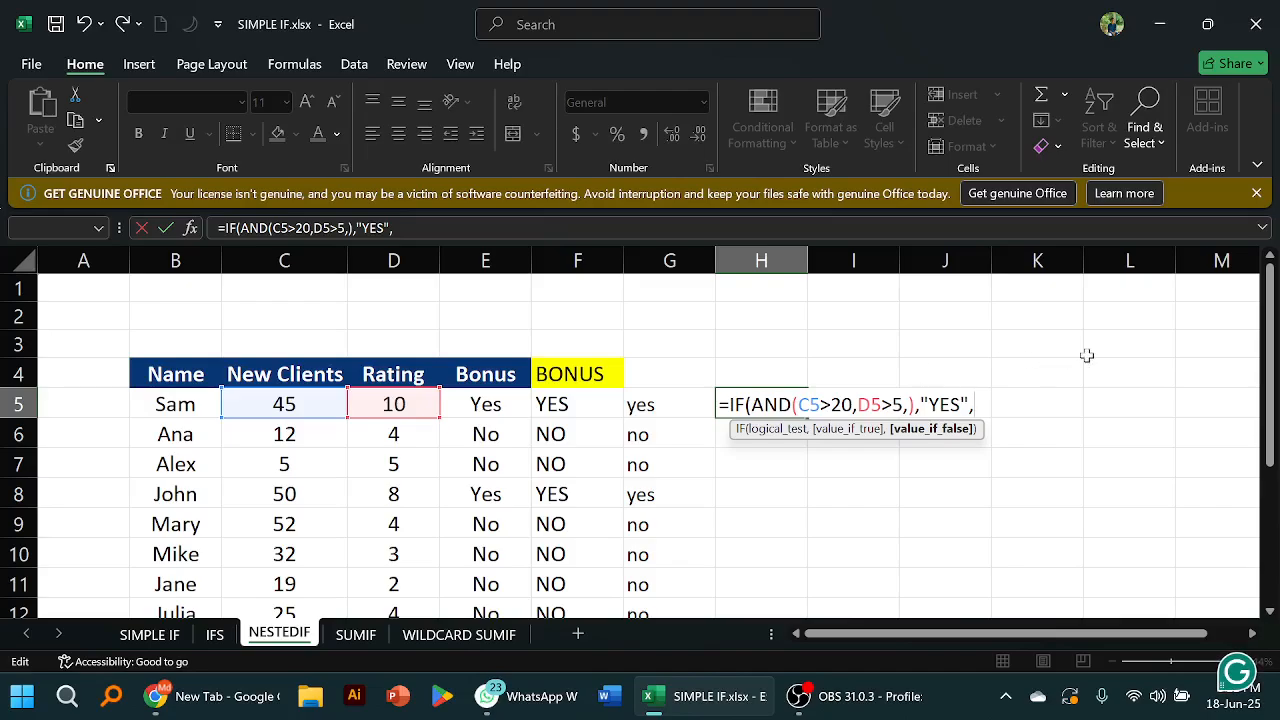
pyautogui.write('"NO"')
pyautogui.press('Return')
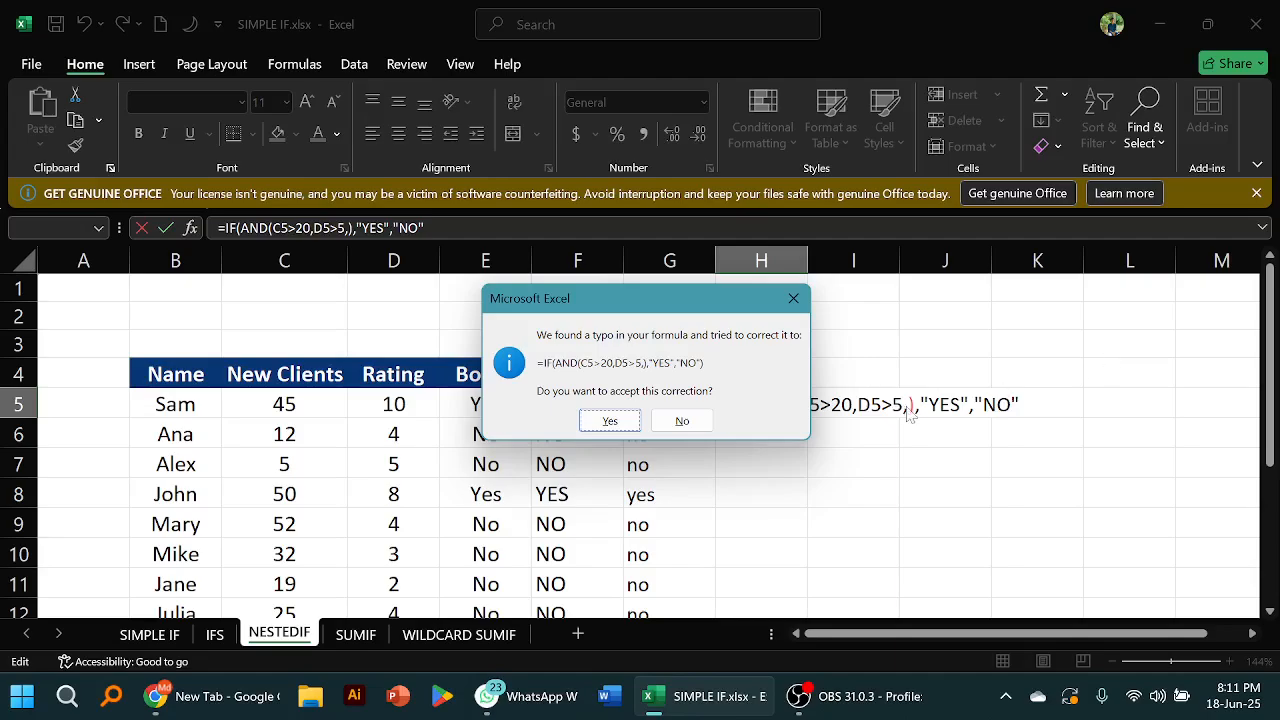
pyautogui.click(610, 422)
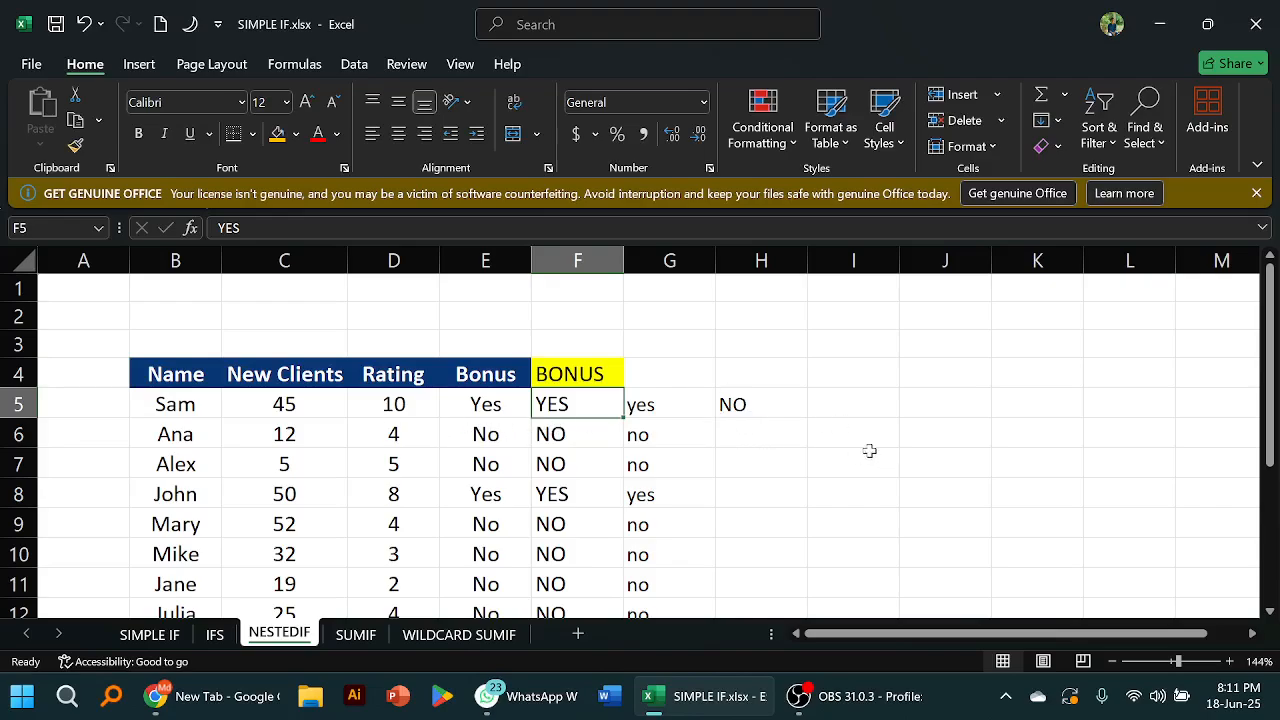
# Reopen the H5 formula for editing, placing the insertion point directly after its "NO" argument
pyautogui.click(750, 408)
pyautogui.doubleClick(751, 406)
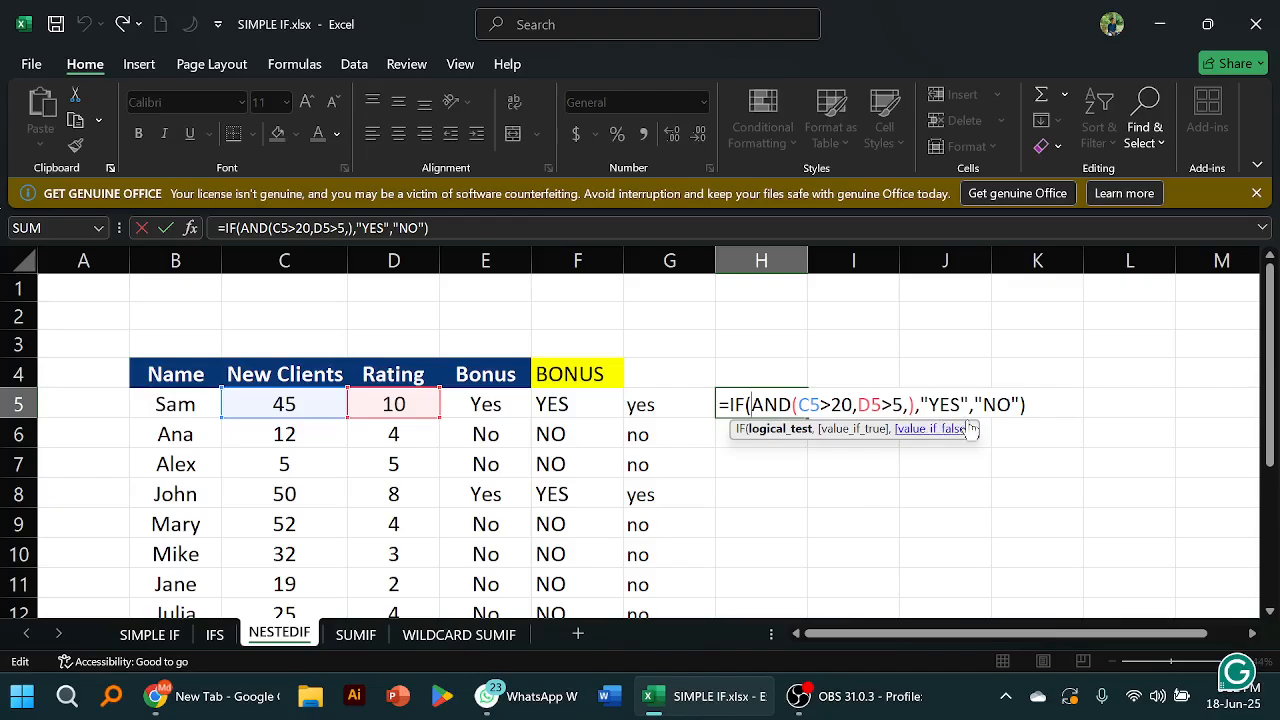
pyautogui.click(930, 429)
pyautogui.click(1020, 405)
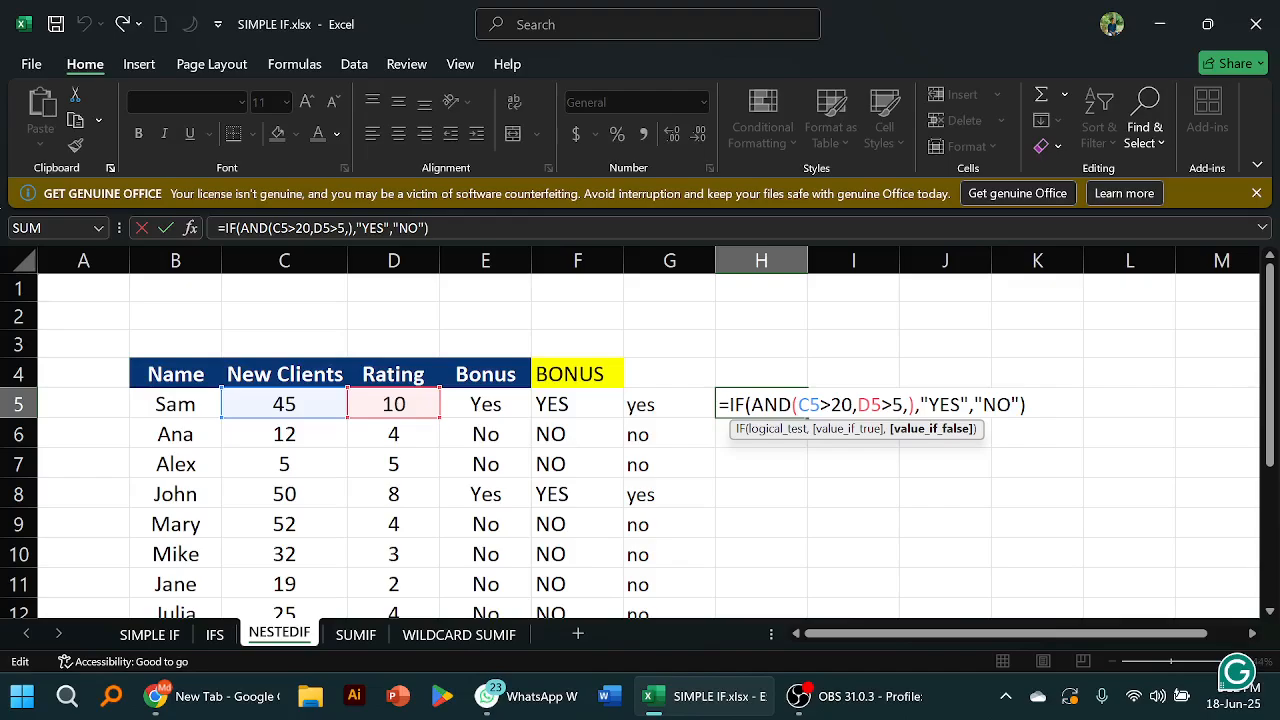
# Try to commit the H5 formula with an extra comma after "NO", and remove that comma again
pyautogui.write(',')
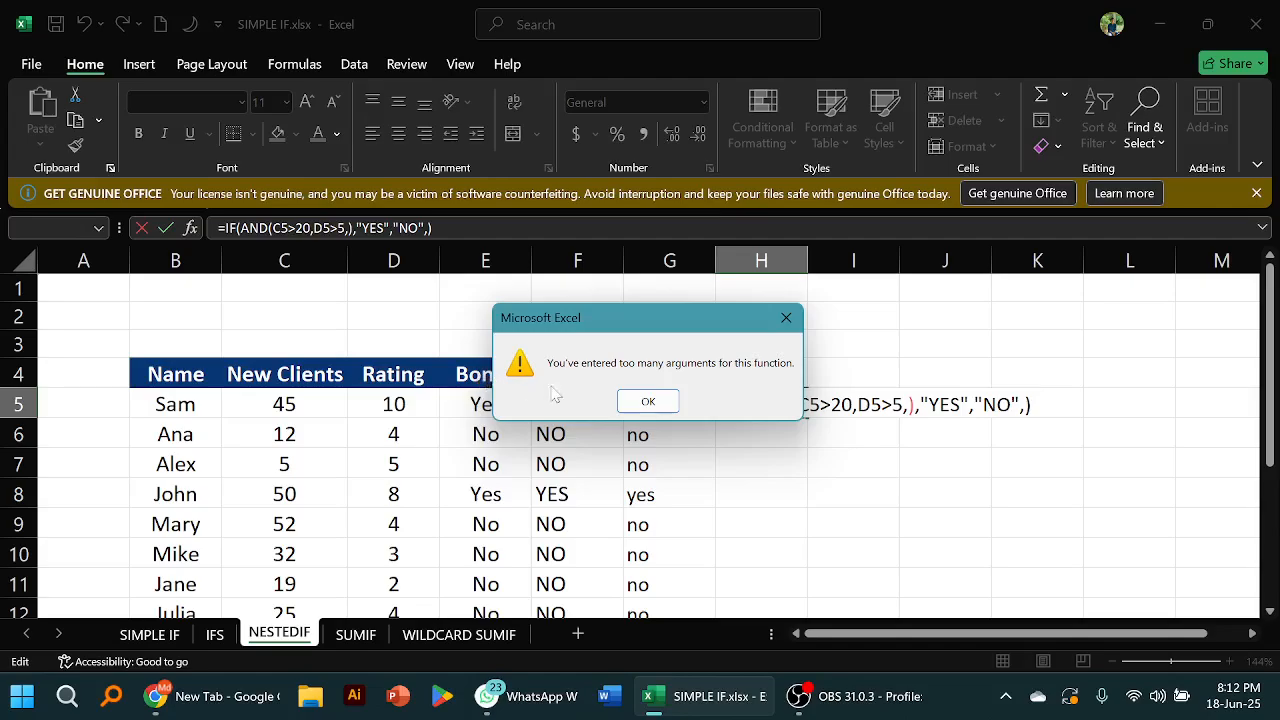
pyautogui.click(648, 401)
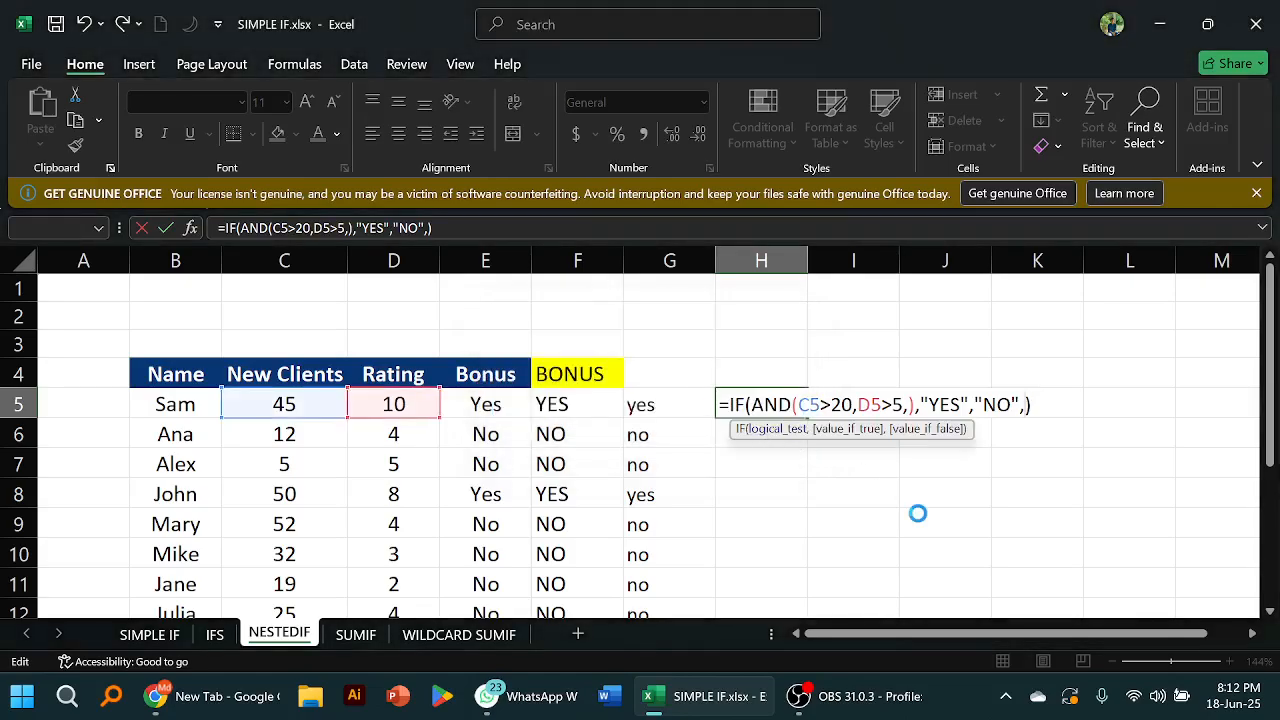
pyautogui.press('Return')
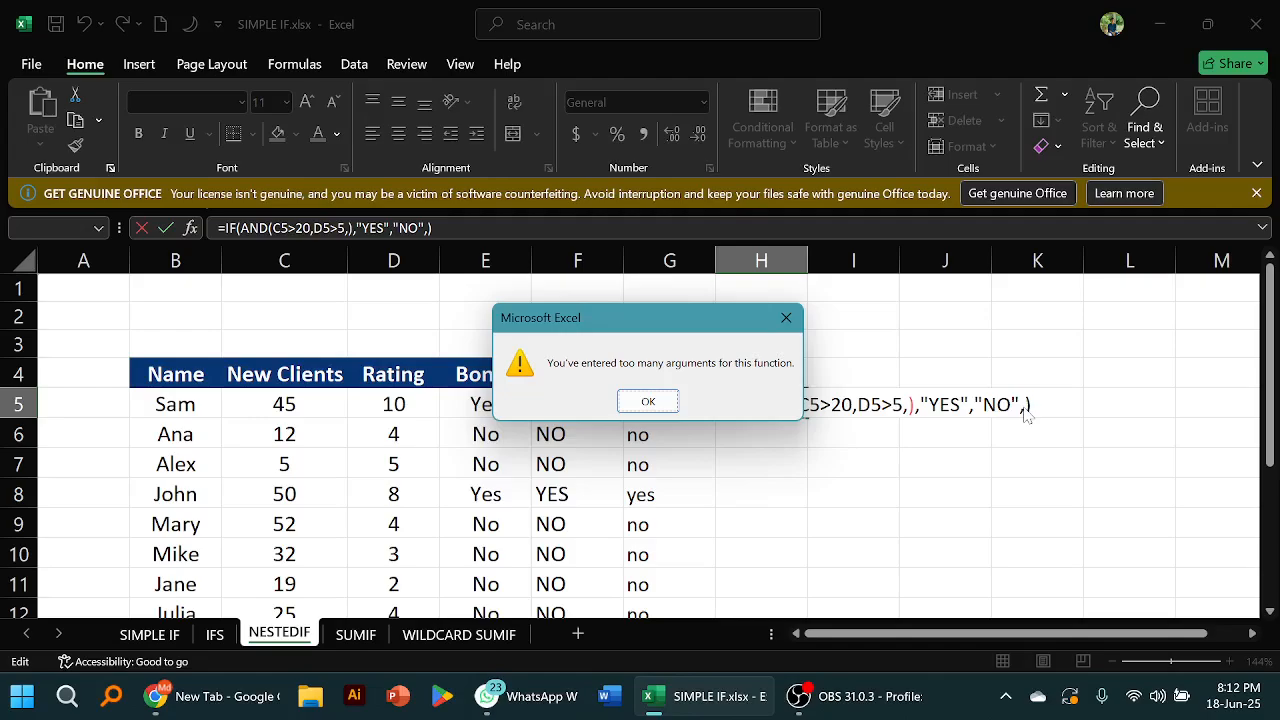
pyautogui.click(648, 401)
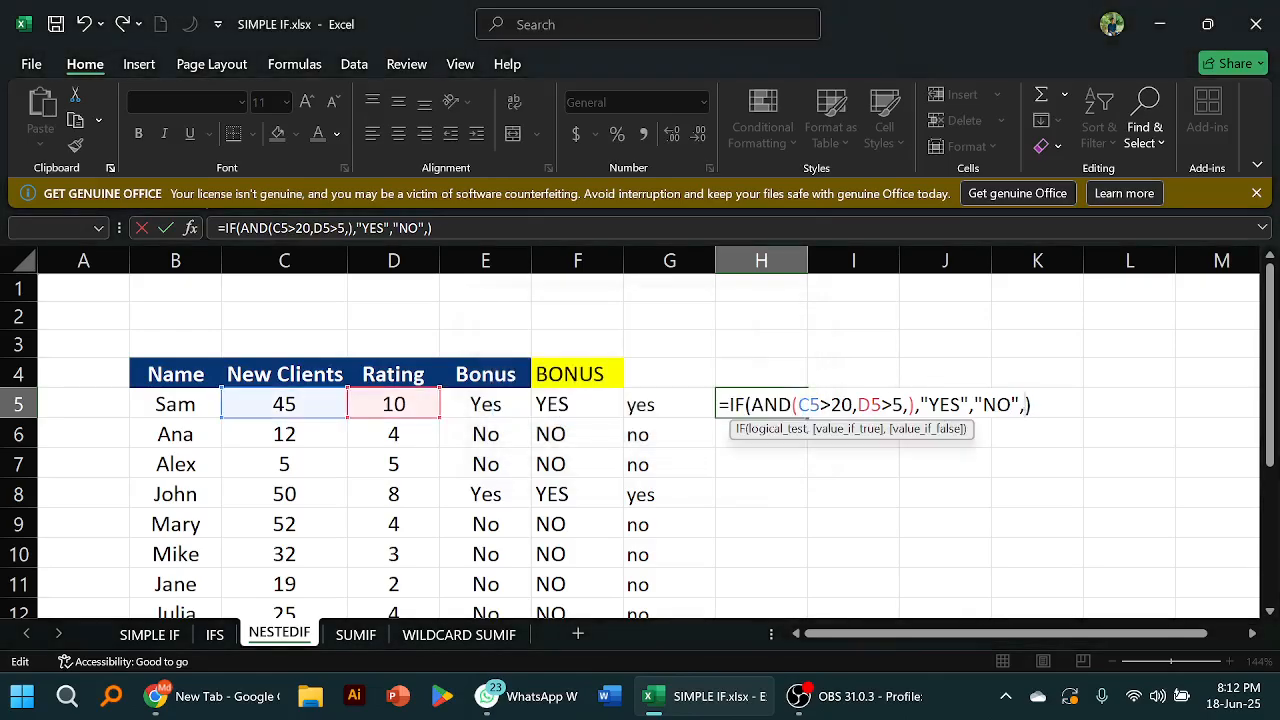
pyautogui.press('BackSpace')
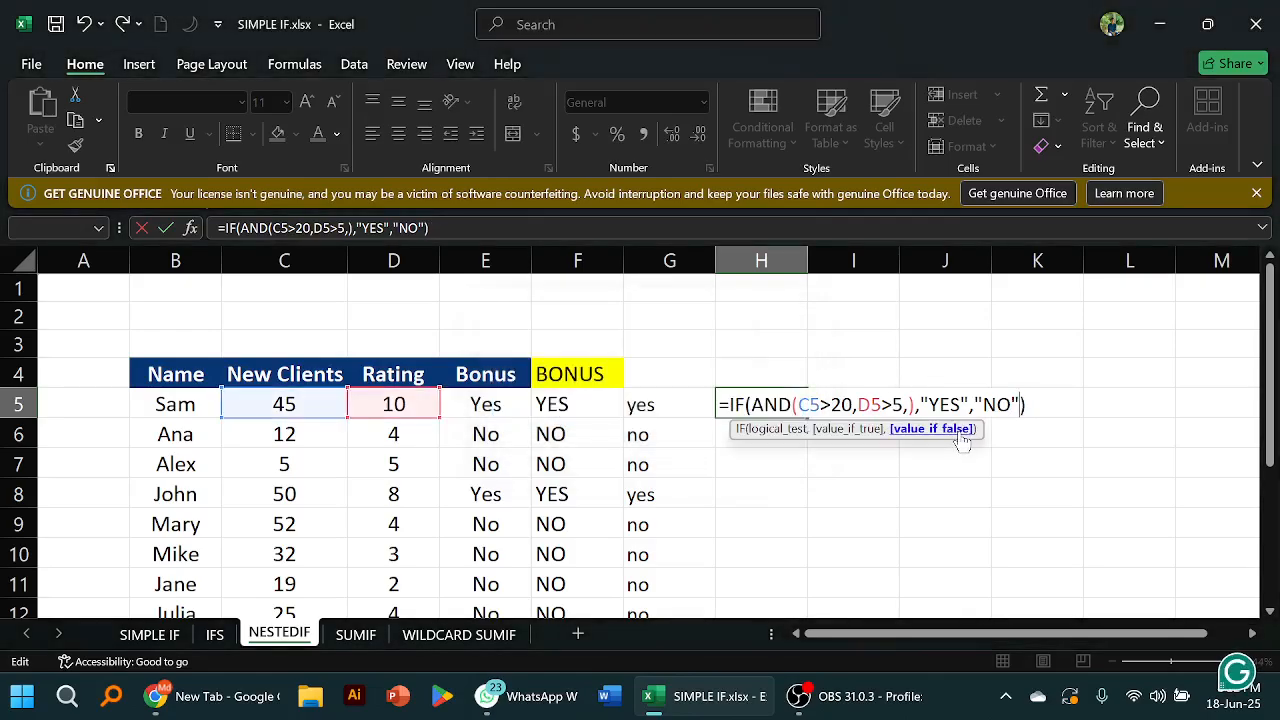
# Commit the formula in H5, reopen it for editing and delete everything after =IF(AND
pyautogui.press('Return')
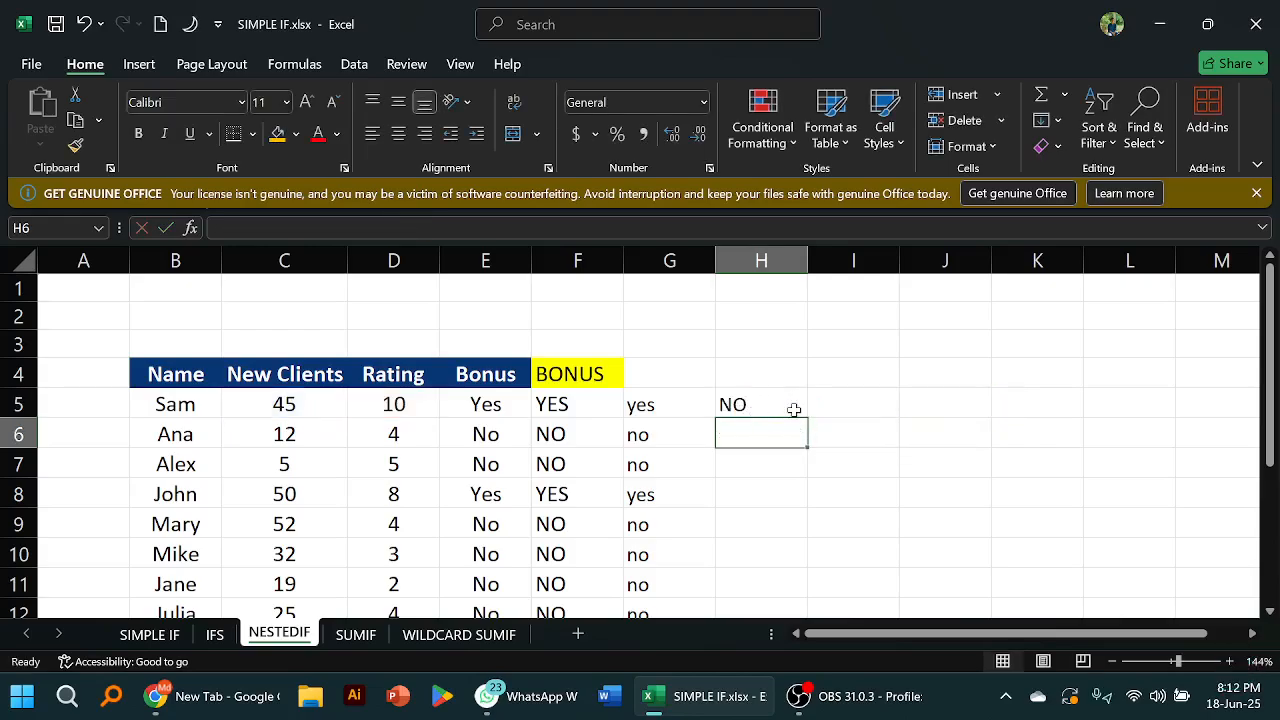
pyautogui.click(793, 410)
pyautogui.doubleClick(793, 406)
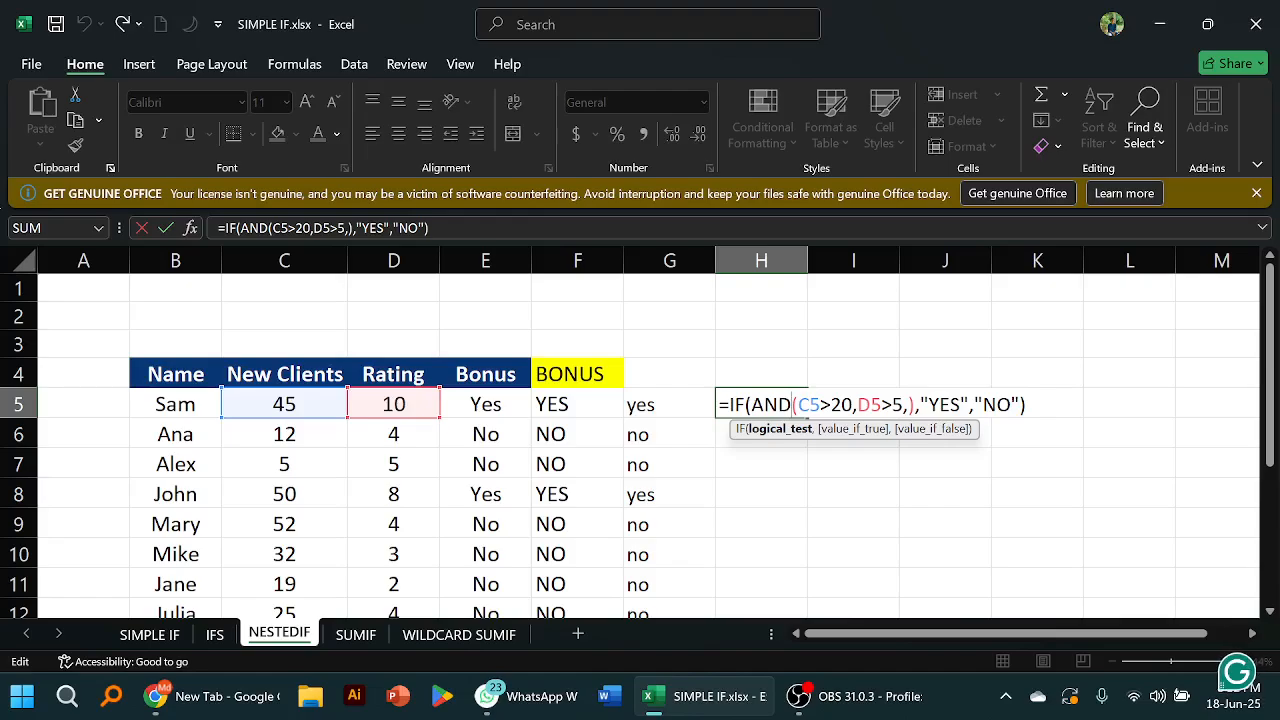
pyautogui.click(1026, 405)
pyautogui.press('BackSpace')
pyautogui.press('BackSpace')
pyautogui.press('BackSpace')
pyautogui.press('BackSpace')
pyautogui.press('BackSpace')
pyautogui.press('BackSpace')
pyautogui.press('BackSpace')
pyautogui.press('BackSpace')
pyautogui.press('BackSpace')
pyautogui.press('BackSpace')
pyautogui.press('BackSpace')
pyautogui.press('BackSpace')
pyautogui.press('BackSpace')
pyautogui.press('BackSpace')
pyautogui.press('BackSpace')
pyautogui.press('BackSpace')
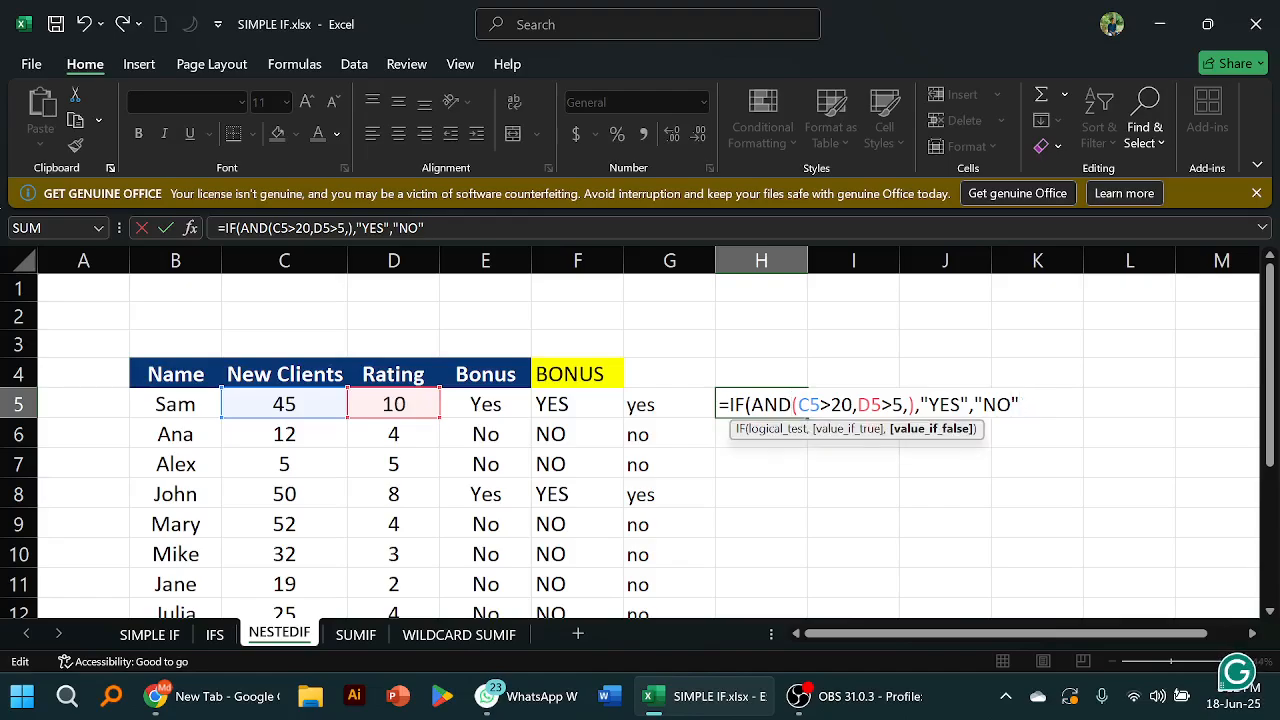
pyautogui.press('BackSpace')
pyautogui.press('BackSpace')
pyautogui.press('BackSpace')
pyautogui.press('BackSpace')
pyautogui.press('BackSpace')
pyautogui.press('BackSpace')
pyautogui.press('BackSpace')
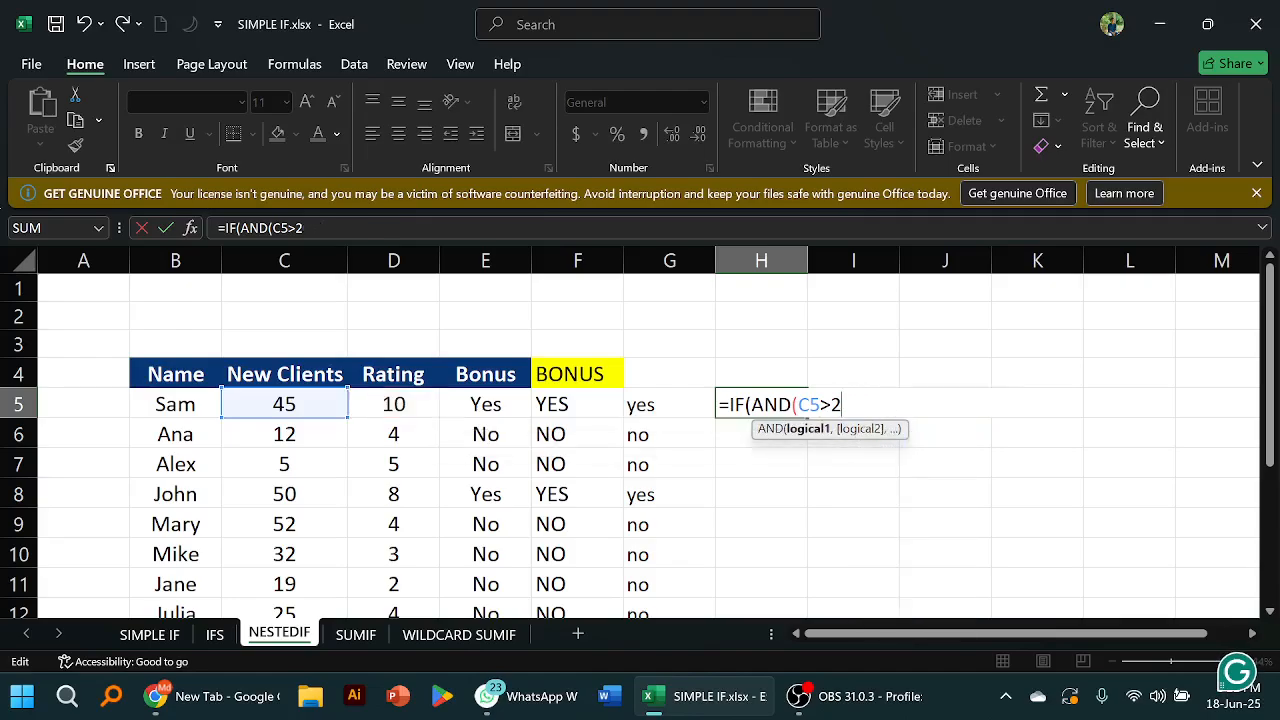
pyautogui.press('BackSpace')
pyautogui.press('BackSpace')
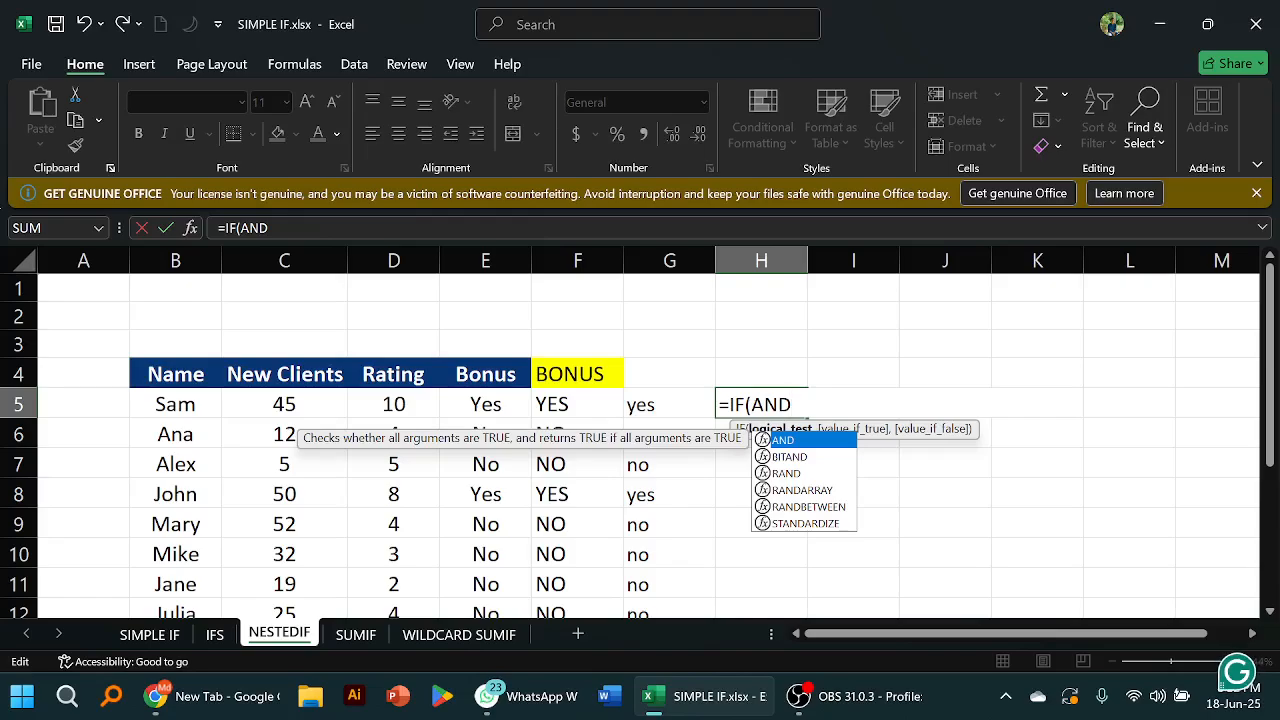
# Enter the AND conditions of the H5 formula as C5>20 and D5>5
pyautogui.write('(')
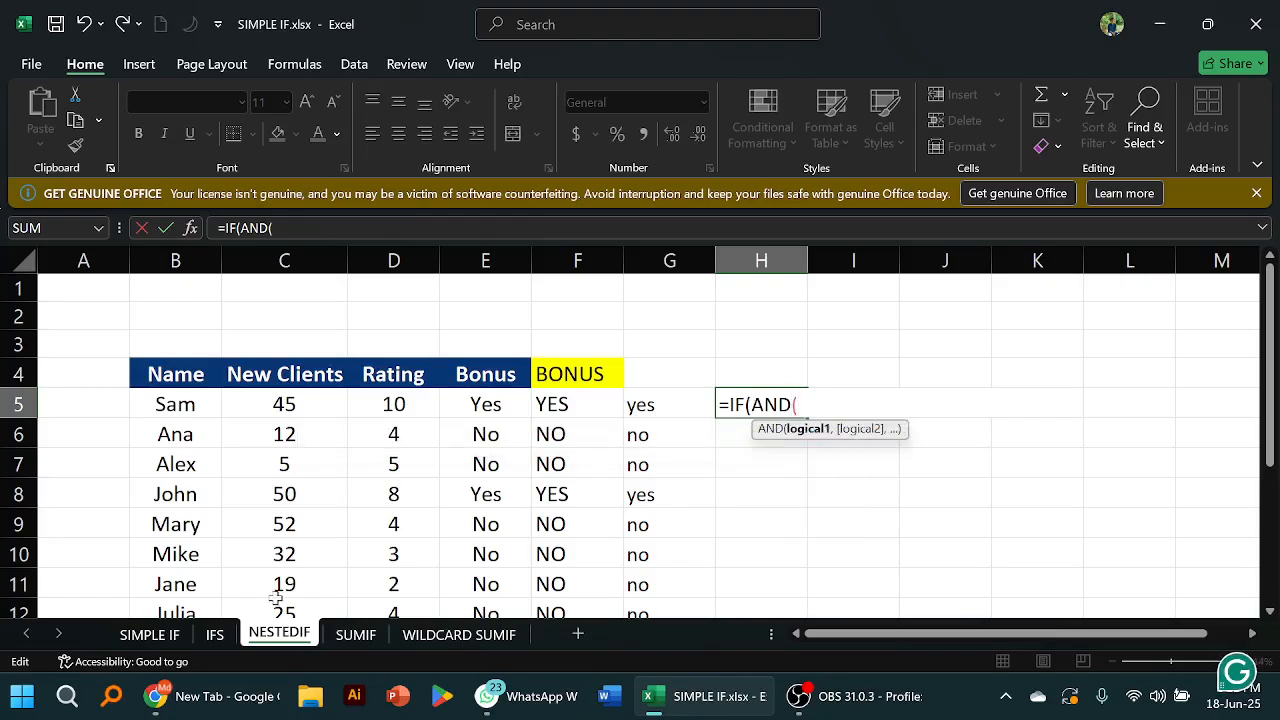
pyautogui.click(298, 404)
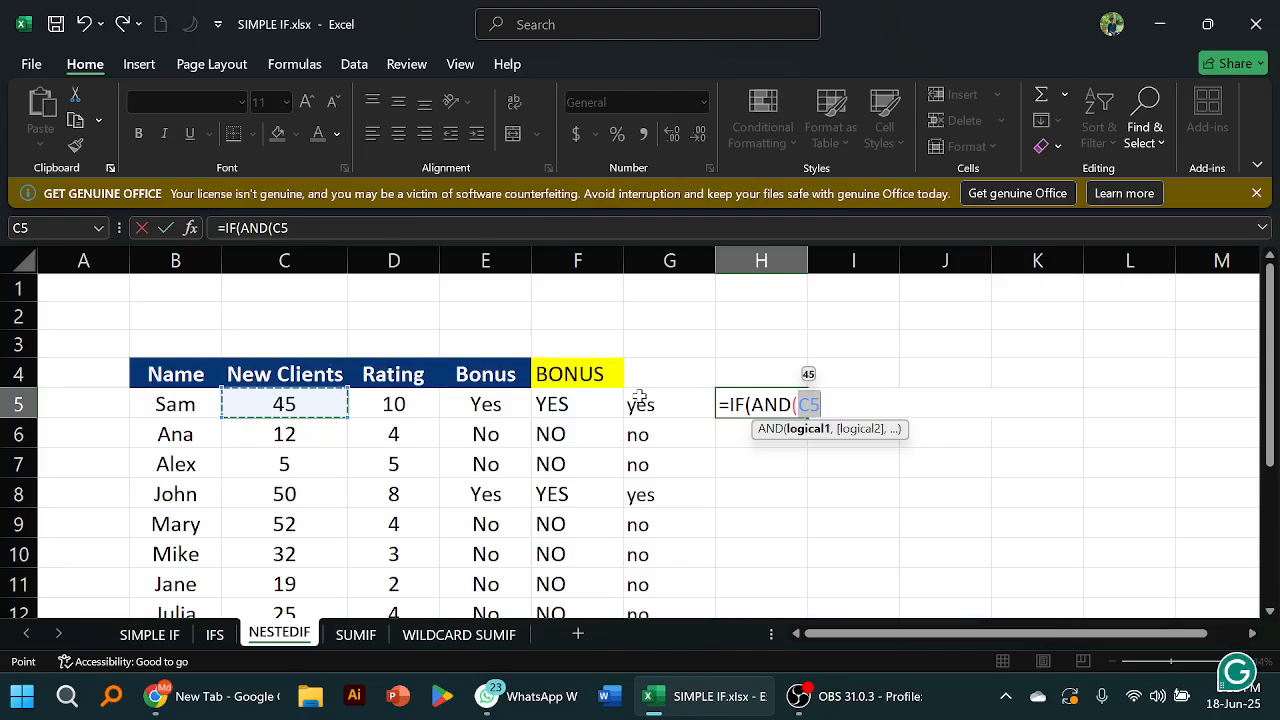
pyautogui.write('>')
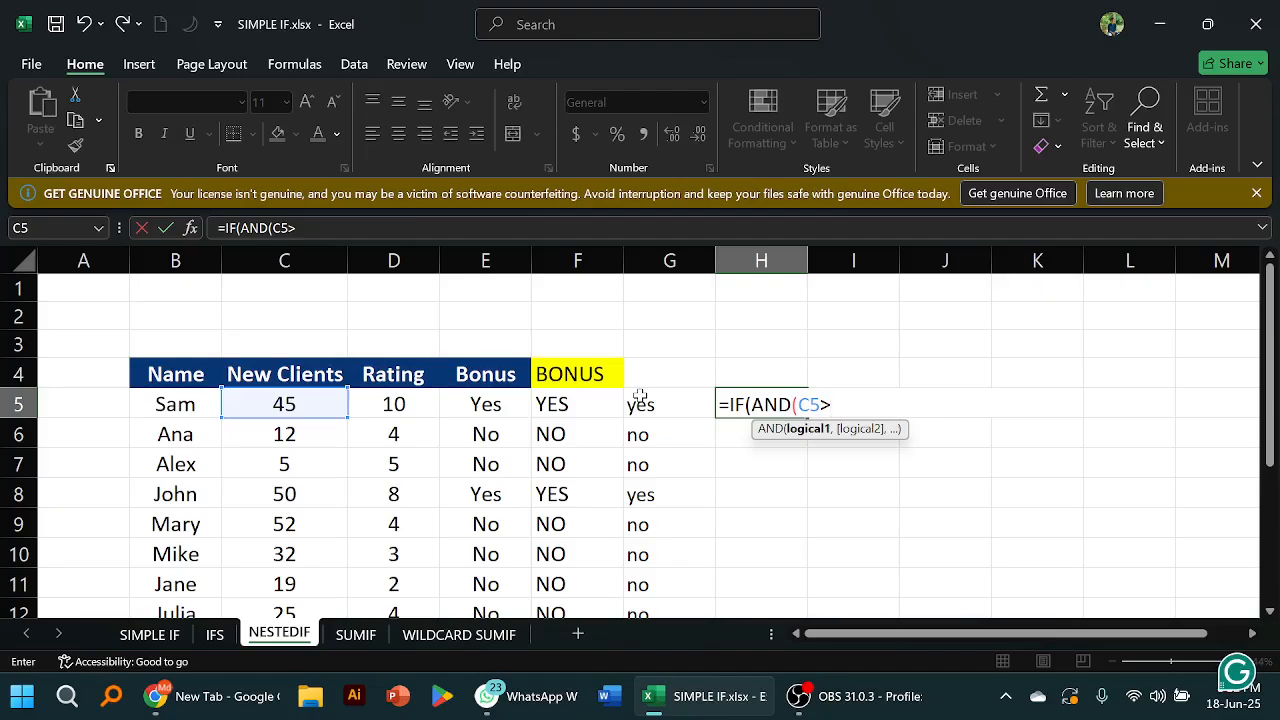
pyautogui.write('20,')
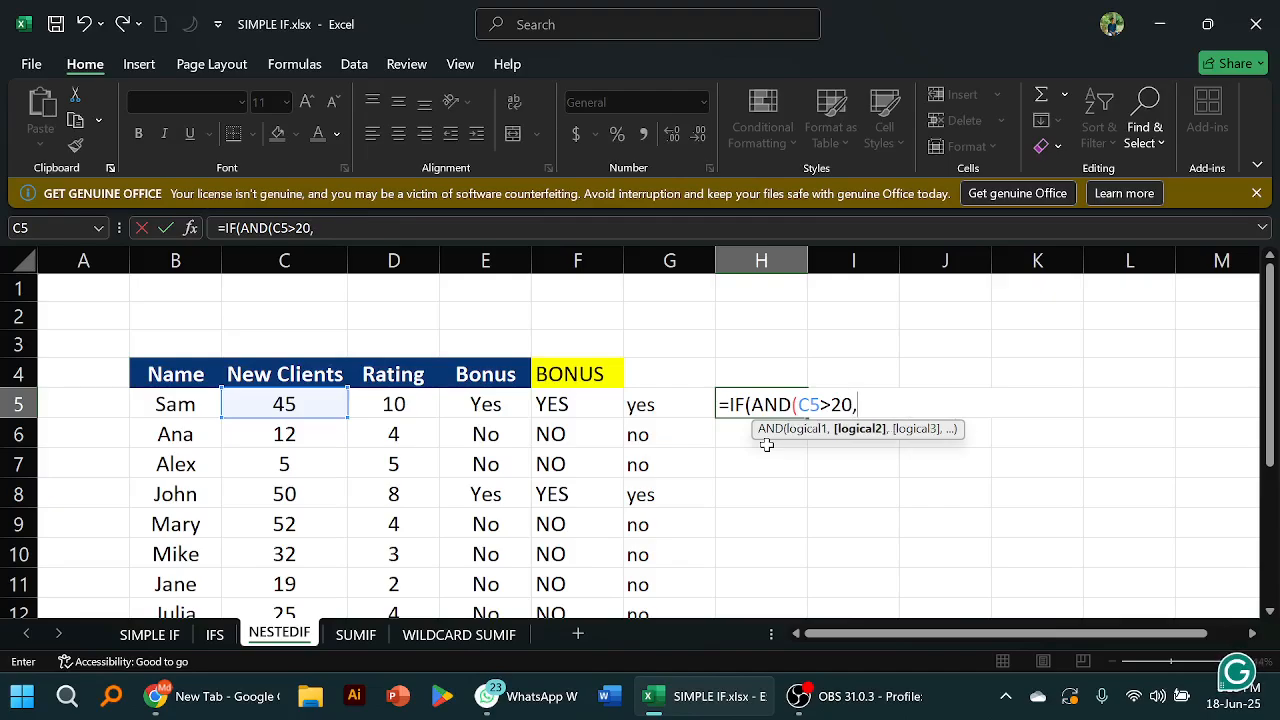
pyautogui.click(391, 404)
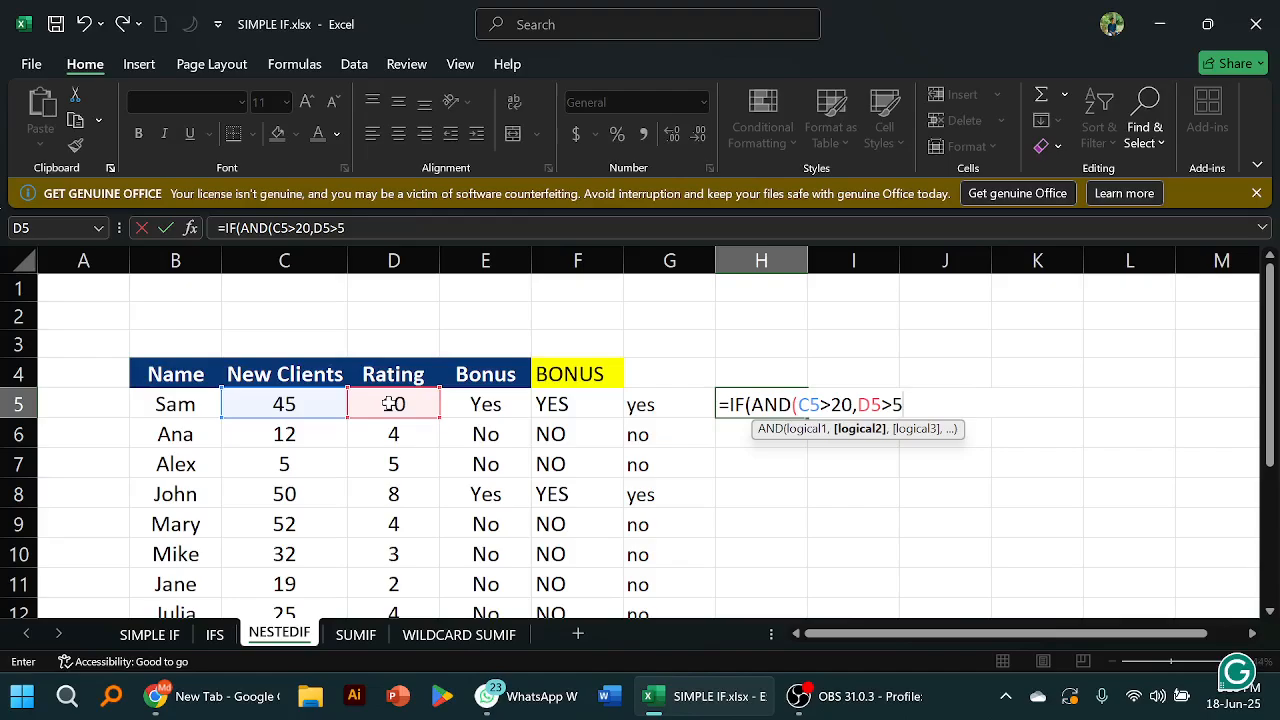
# Try to add D5 as a third AND condition and commit the incomplete formula in H5
pyautogui.write(',')
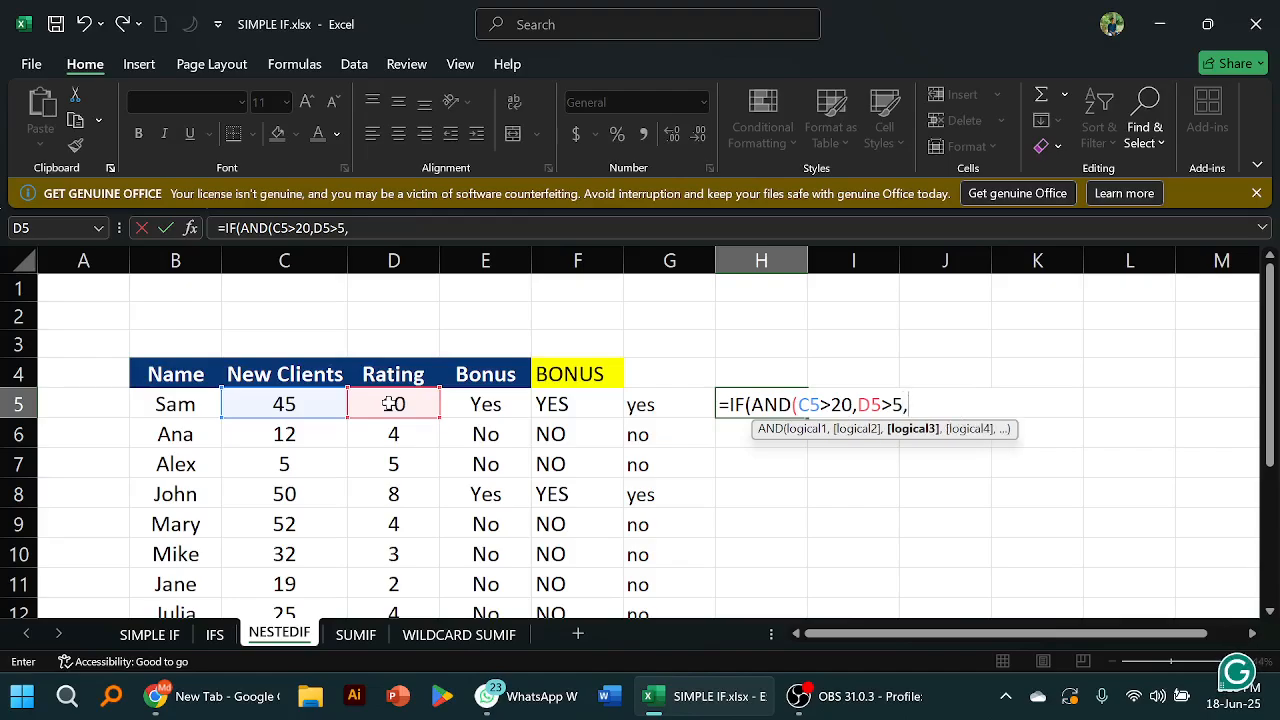
pyautogui.click(392, 403)
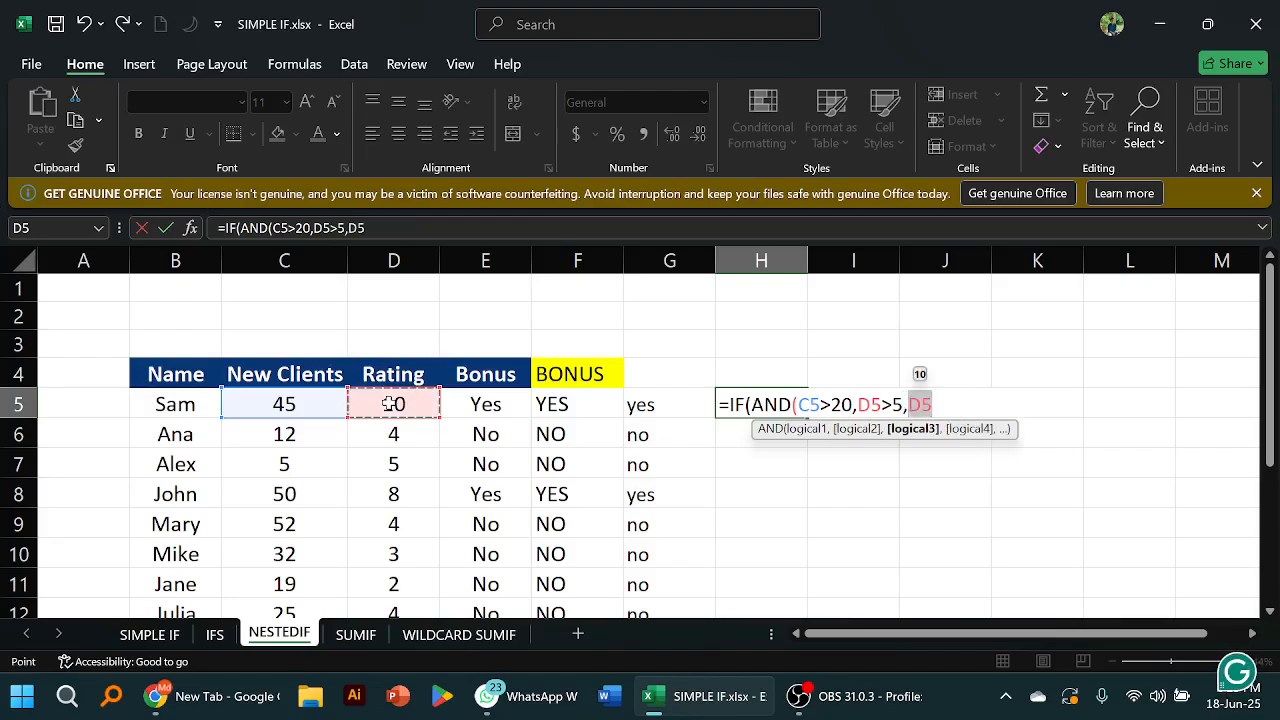
pyautogui.press('BackSpace')
pyautogui.press('BackSpace')
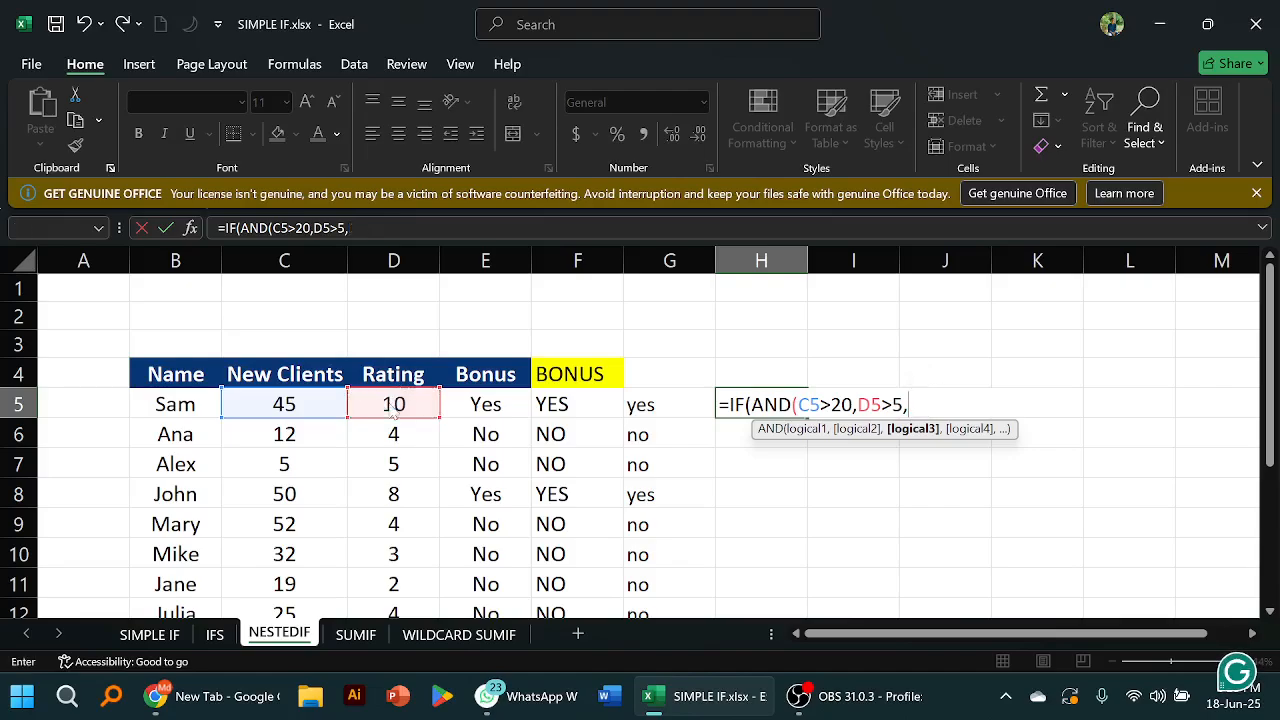
pyautogui.press('Return')
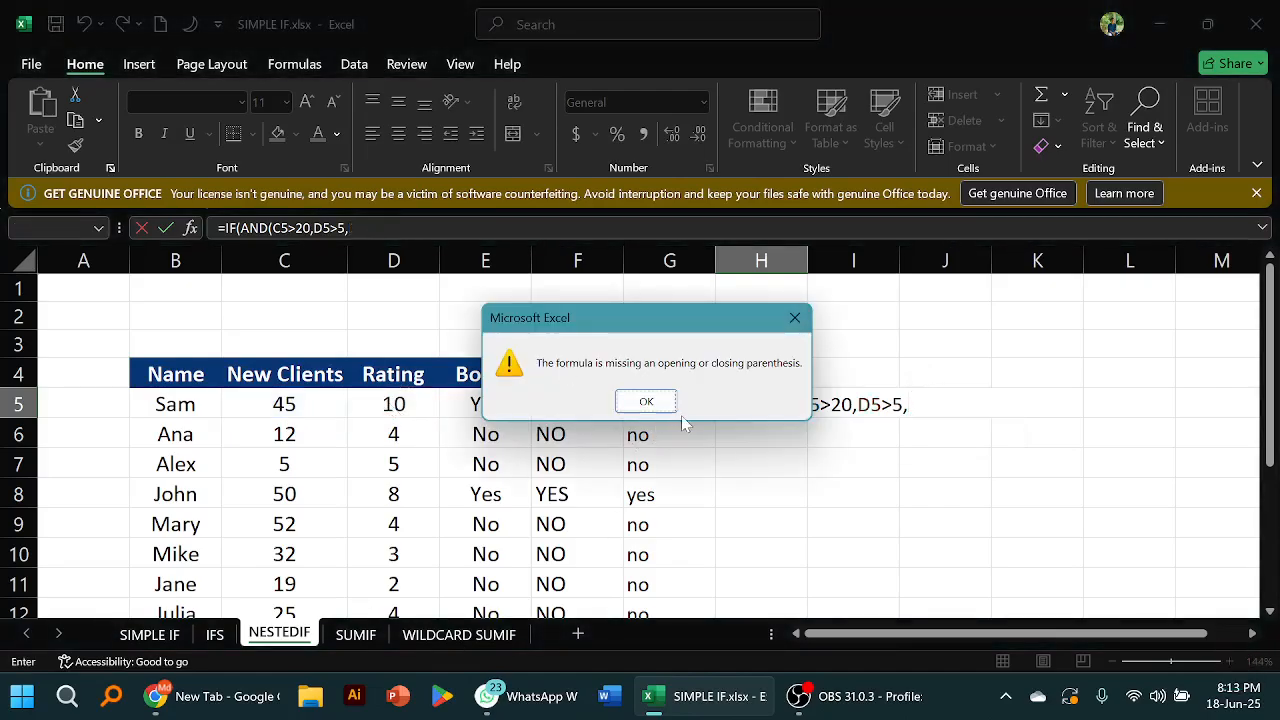
pyautogui.click(646, 401)
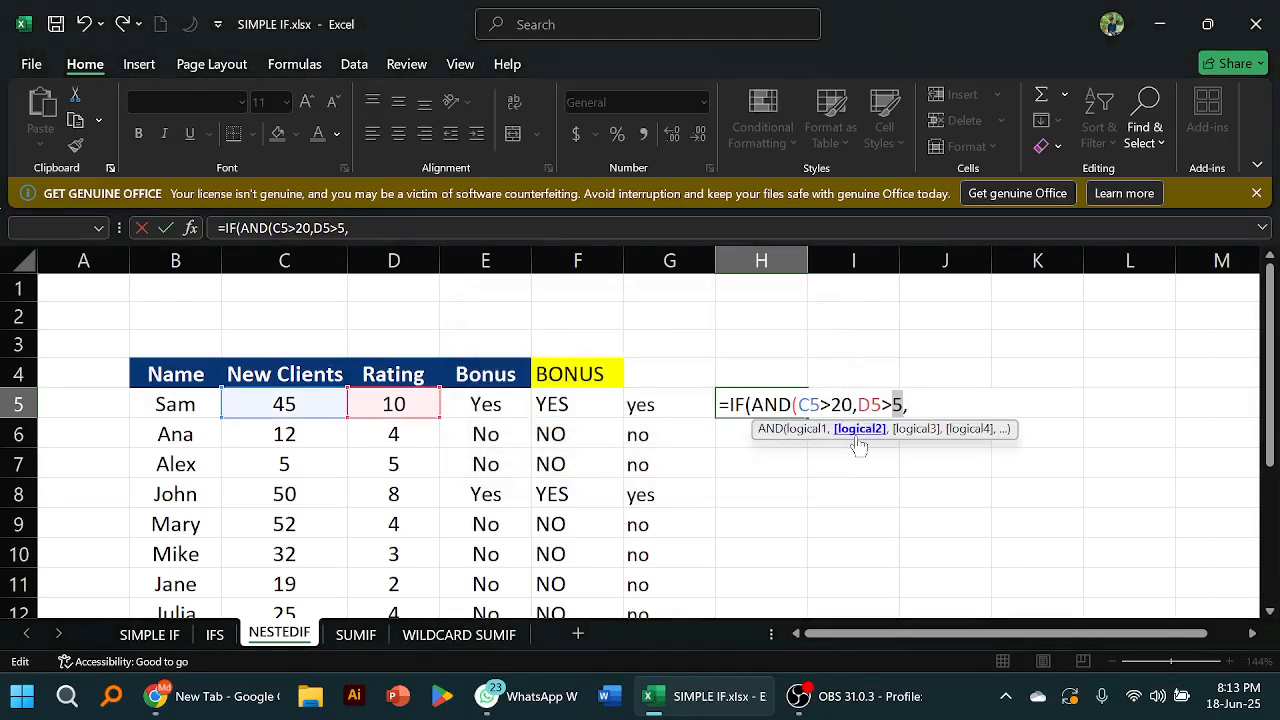
# Re-enter 5 as the limit for D5 and close the AND test directly after it, without a trailing comma
pyautogui.press('BackSpace')
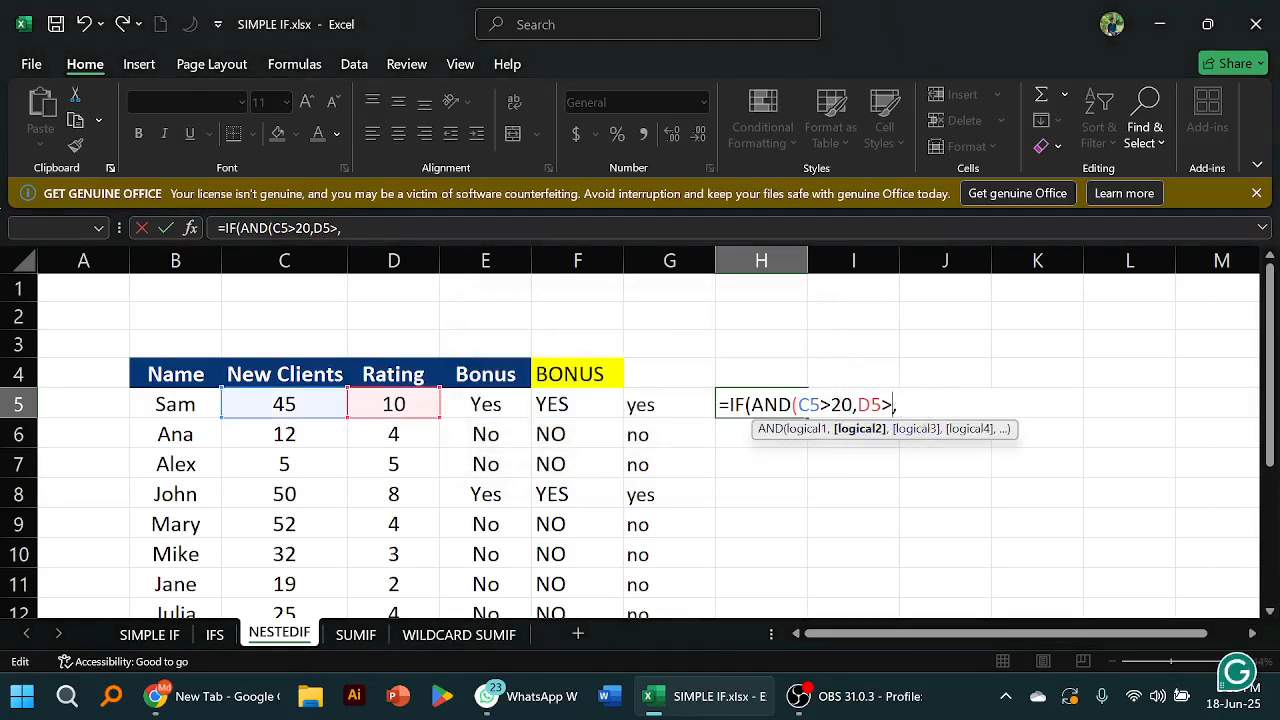
pyautogui.press('Right')
pyautogui.press('BackSpace')
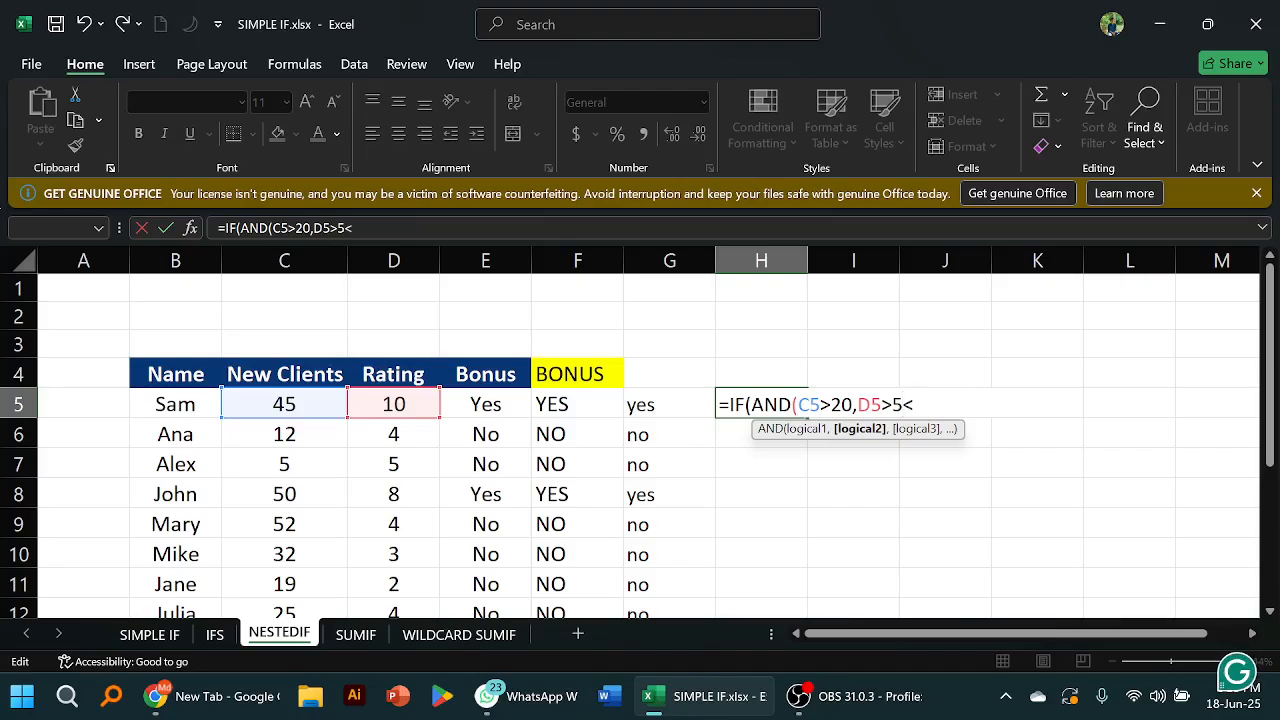
pyautogui.write('5,')
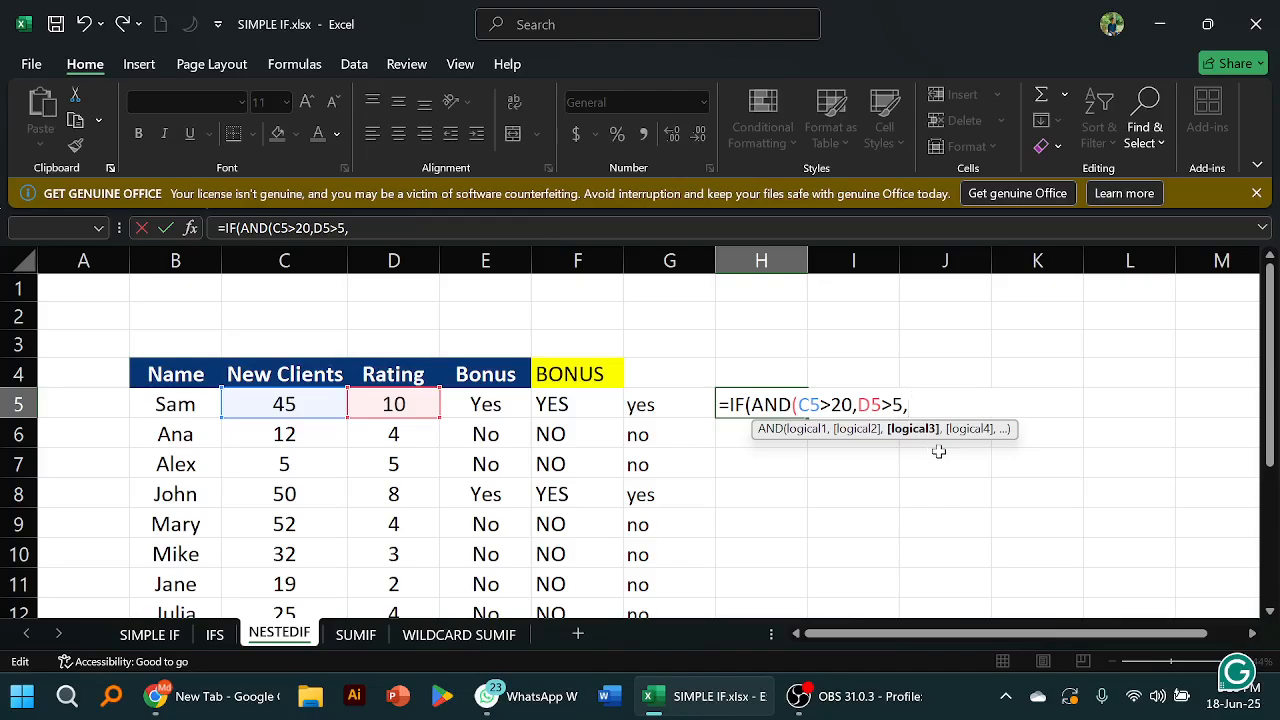
pyautogui.press('BackSpace')
pyautogui.write(')')
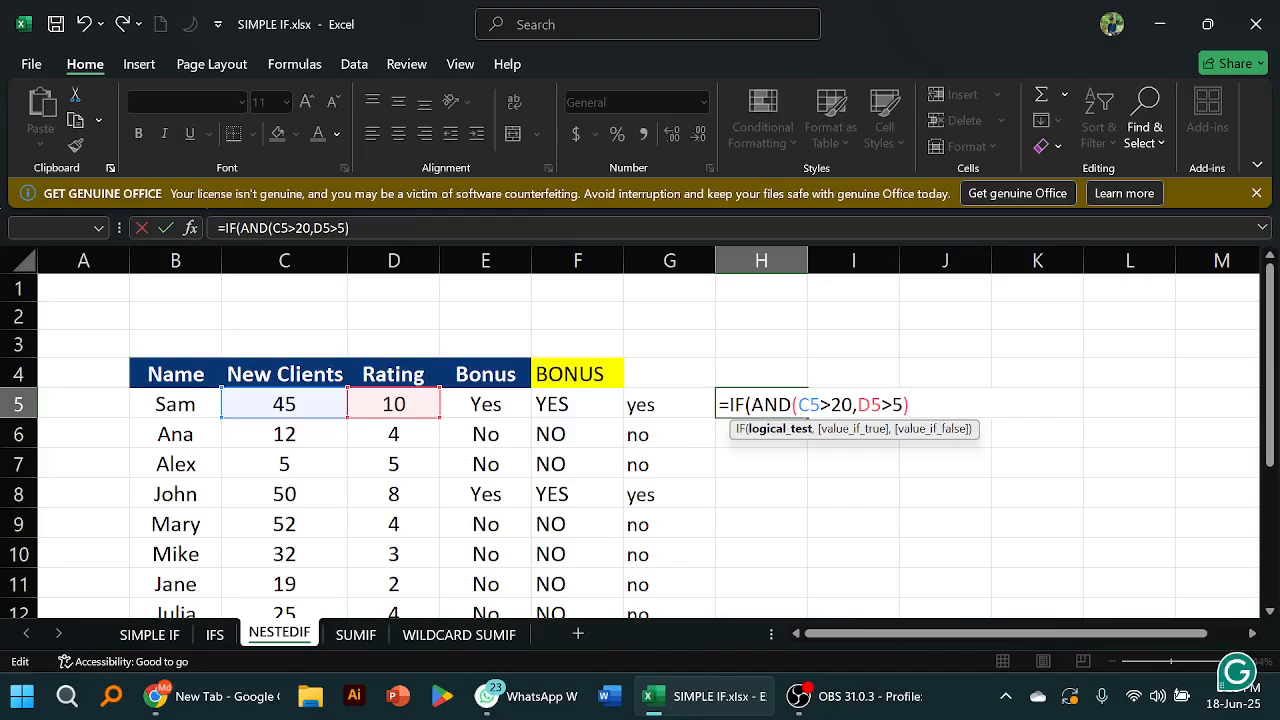
# Complete the H5 formula with "YES" if true and "NO" if false, accept the proposed correction and review the committed formula
pyautogui.write(',')
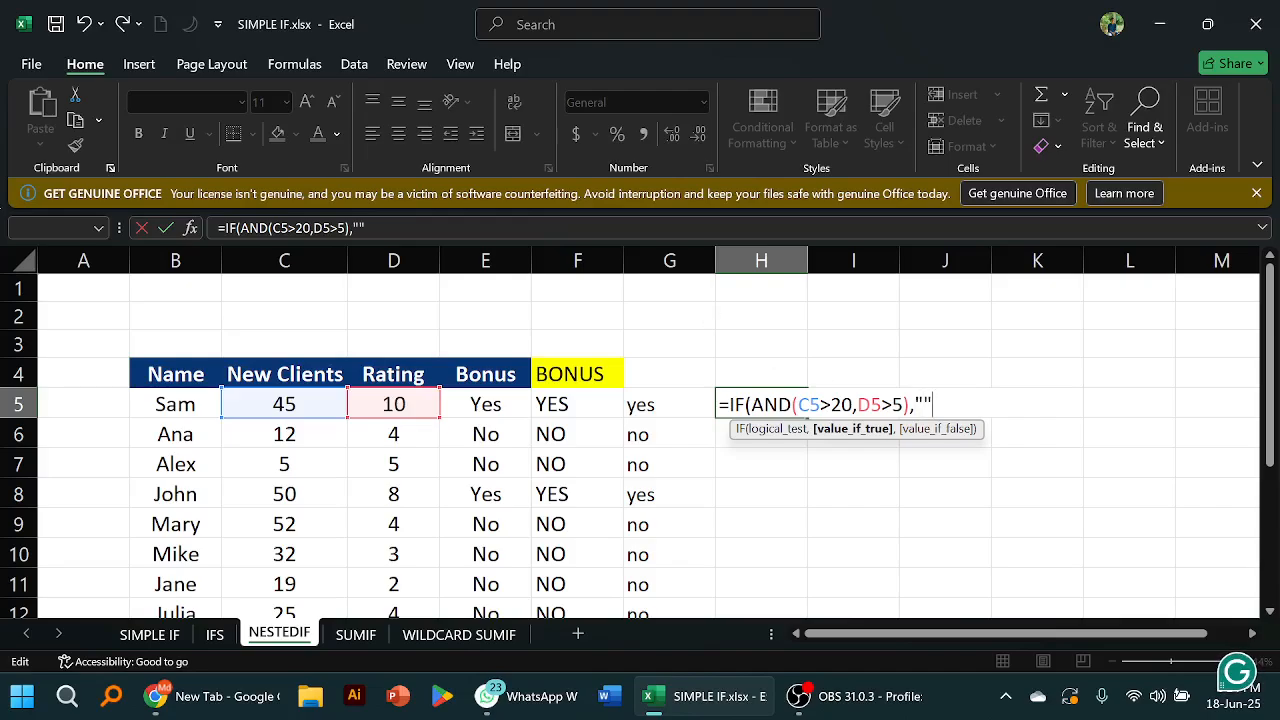
pyautogui.write(',')
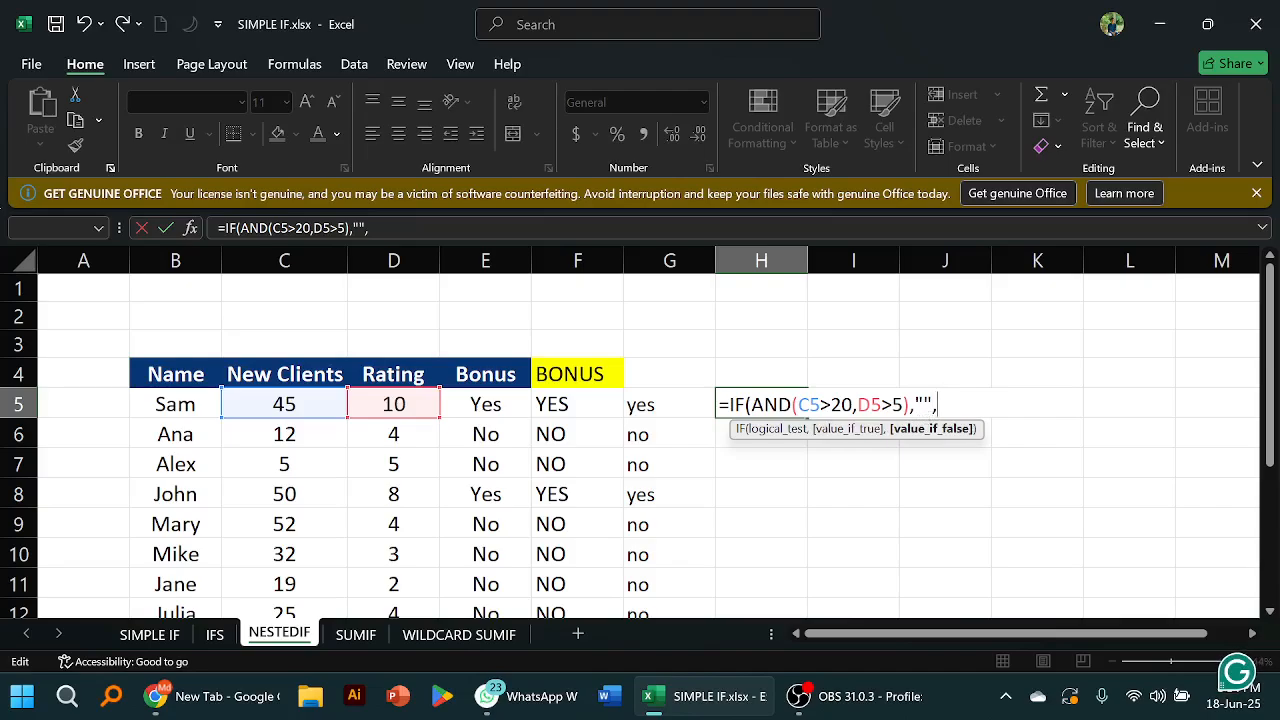
pyautogui.press('Left')
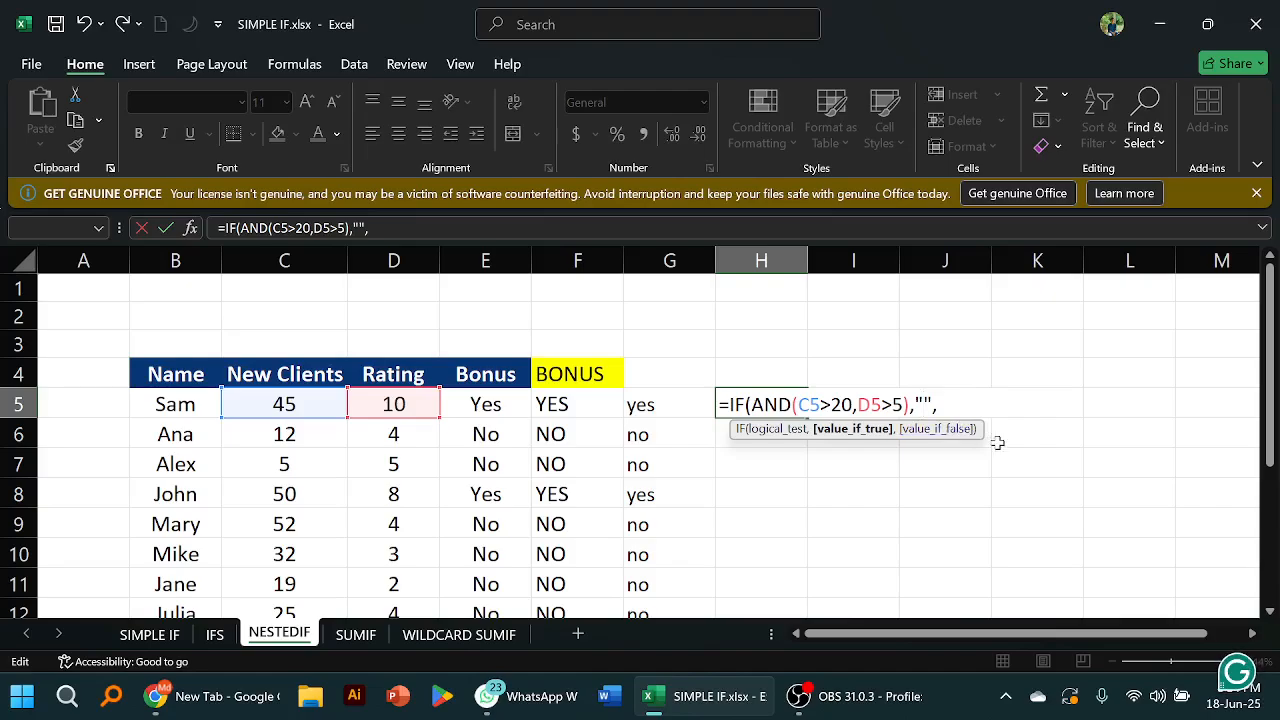
pyautogui.write('YES')
pyautogui.press('Right')
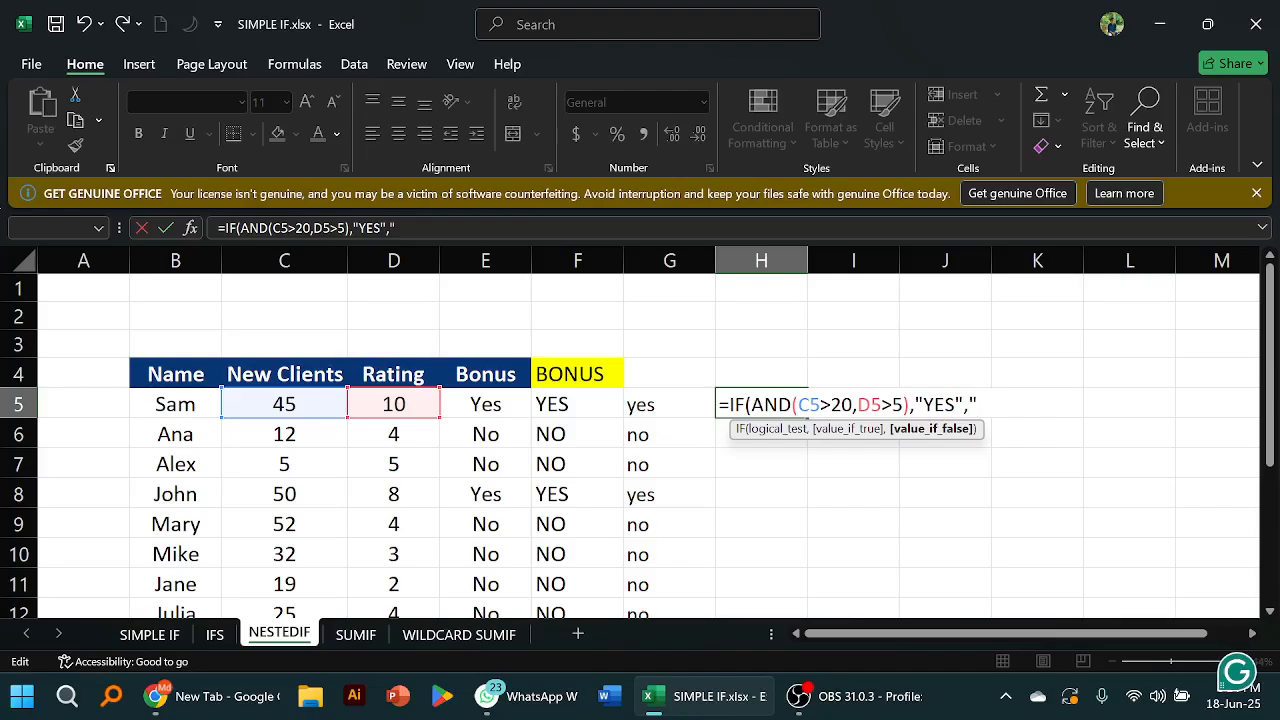
pyautogui.write('"NO"')
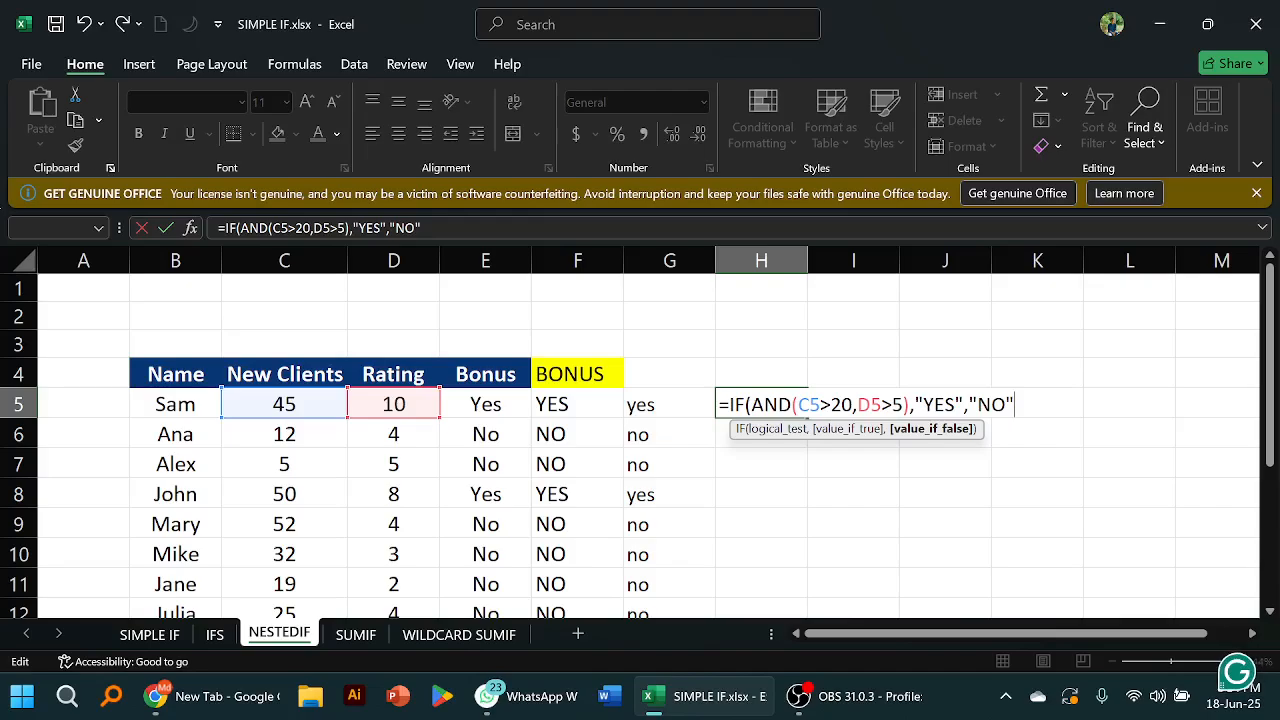
pyautogui.press('Return')
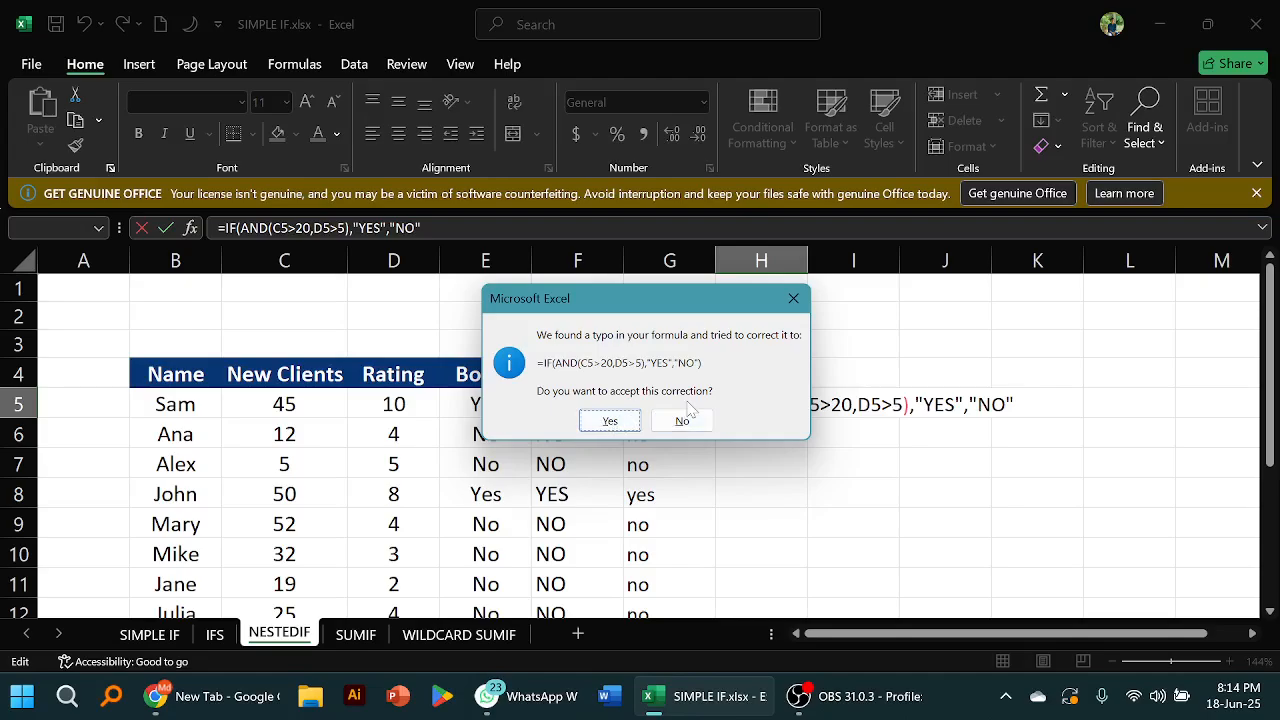
pyautogui.click(628, 424)
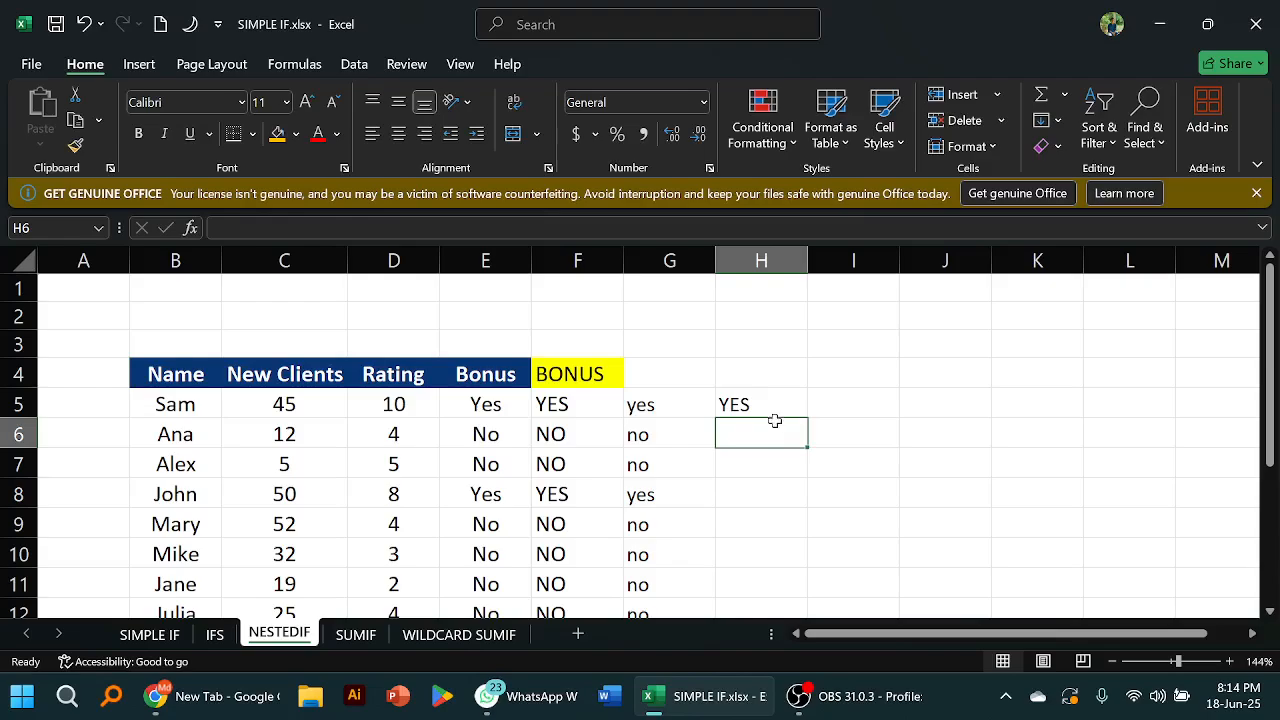
pyautogui.doubleClick(735, 405)
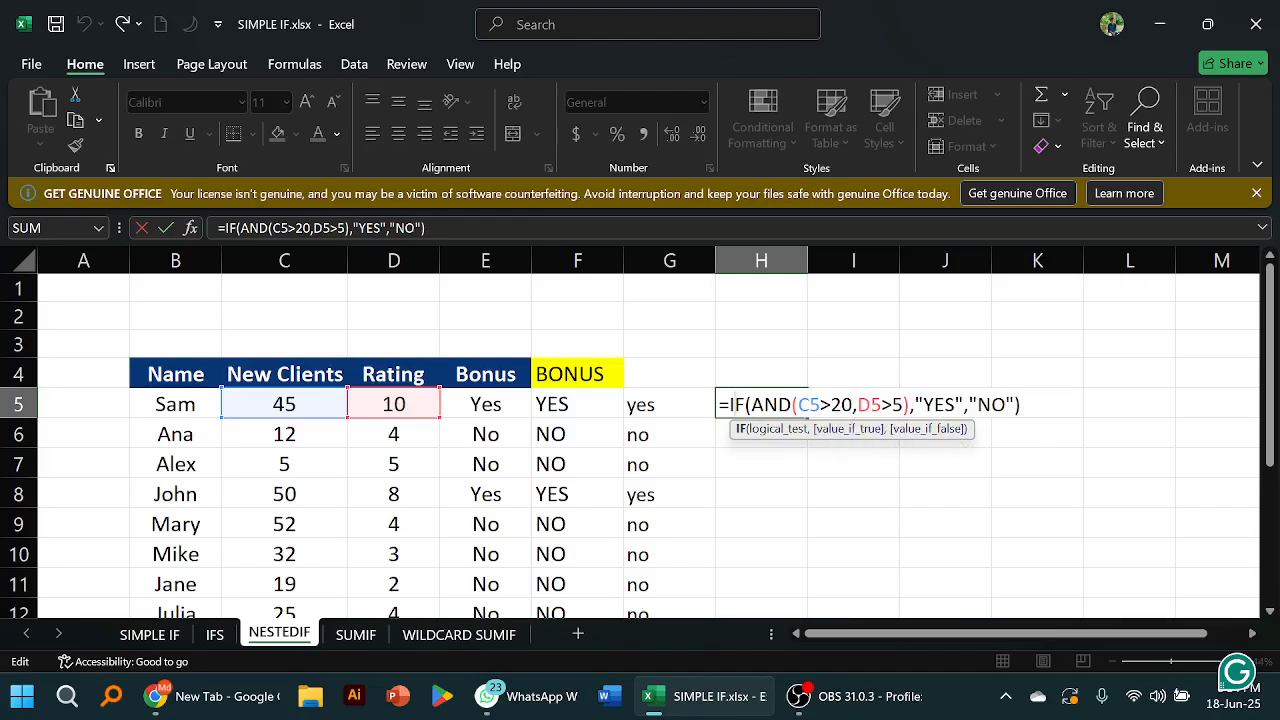
pyautogui.click(1044, 372)
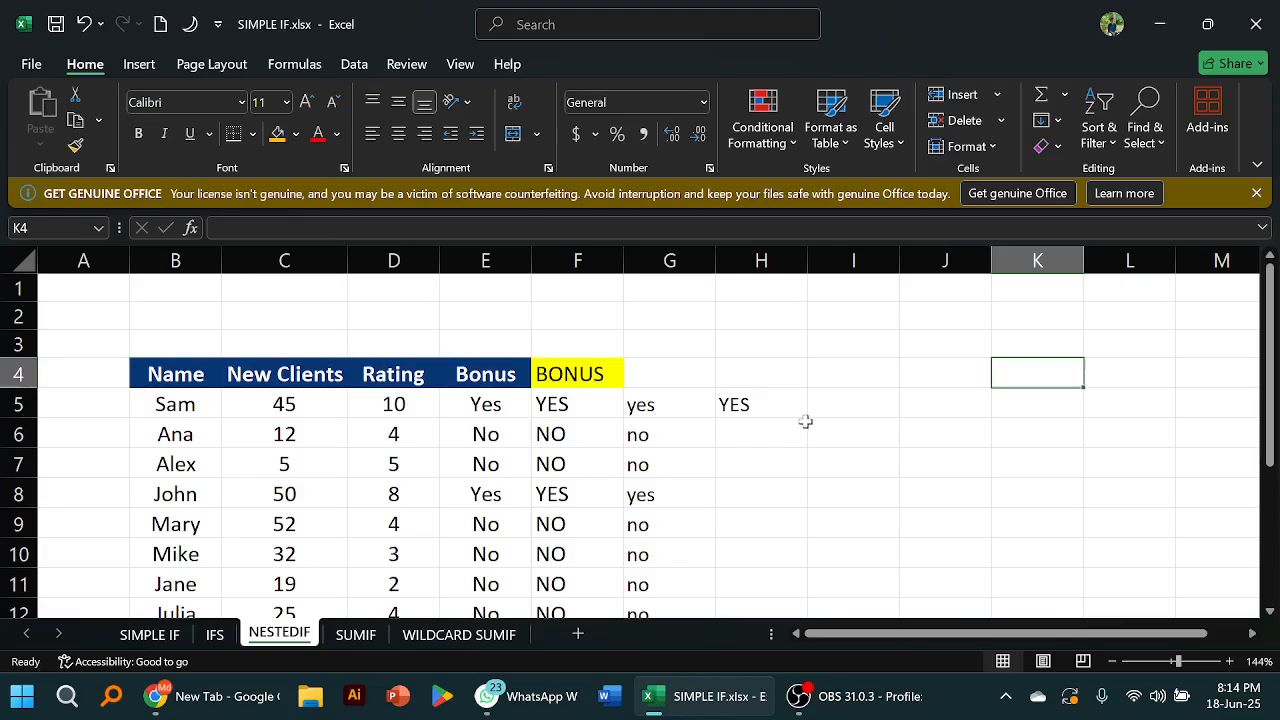
# Fill the H5 formula down through H12 for all the listed people
pyautogui.scroll(-1, 797, 413)
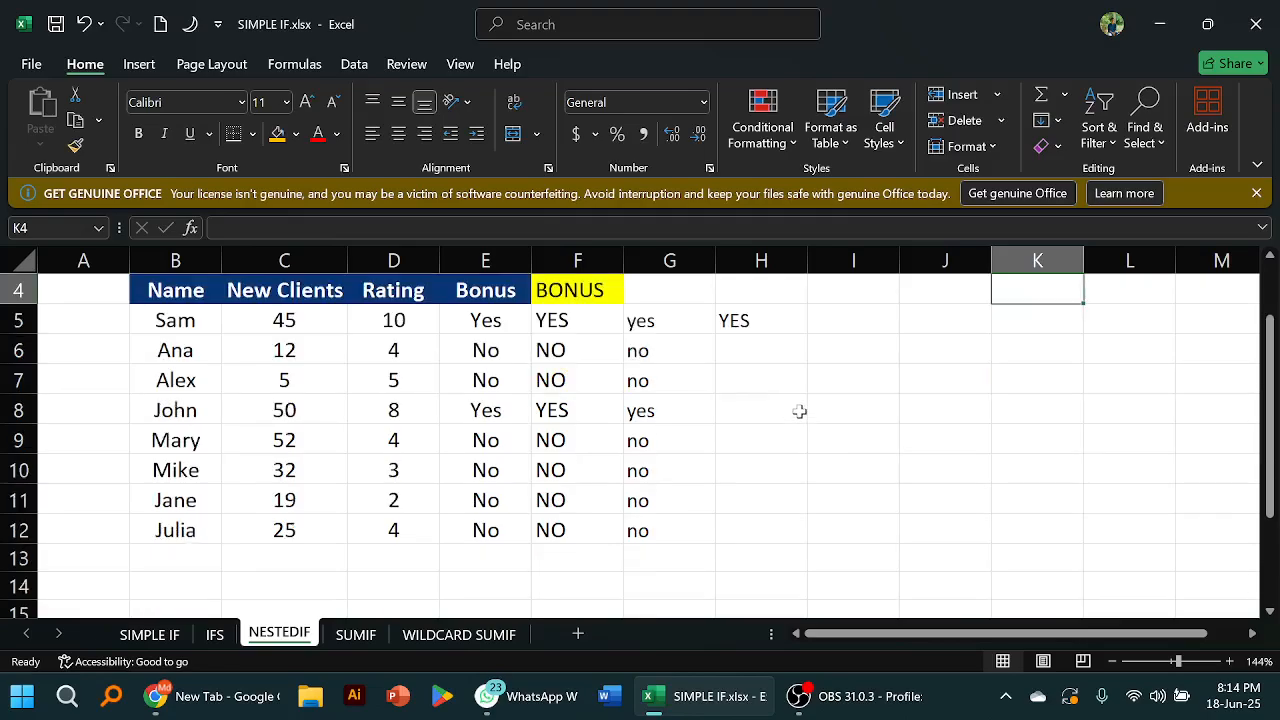
pyautogui.click(775, 325)
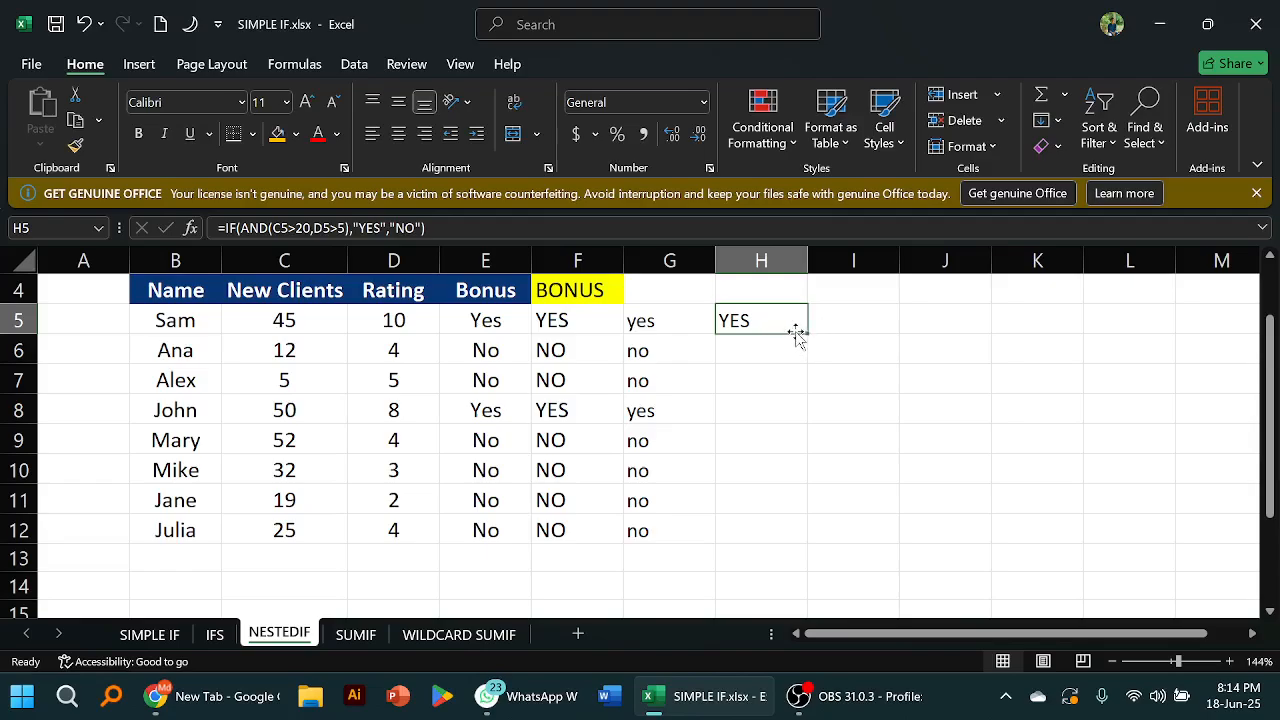
pyautogui.moveTo(808, 333); pyautogui.dragTo(788, 535)
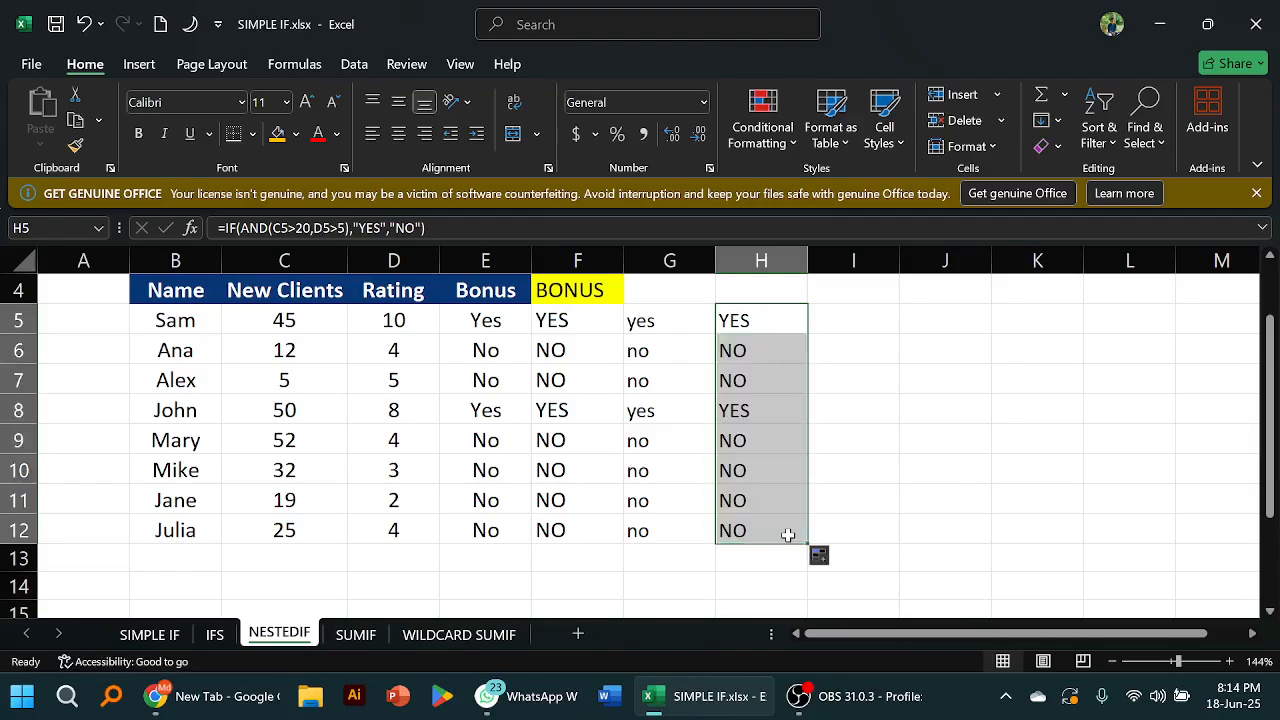
pyautogui.scroll(1, 823, 466)
pyautogui.scroll(-1, 849, 463)
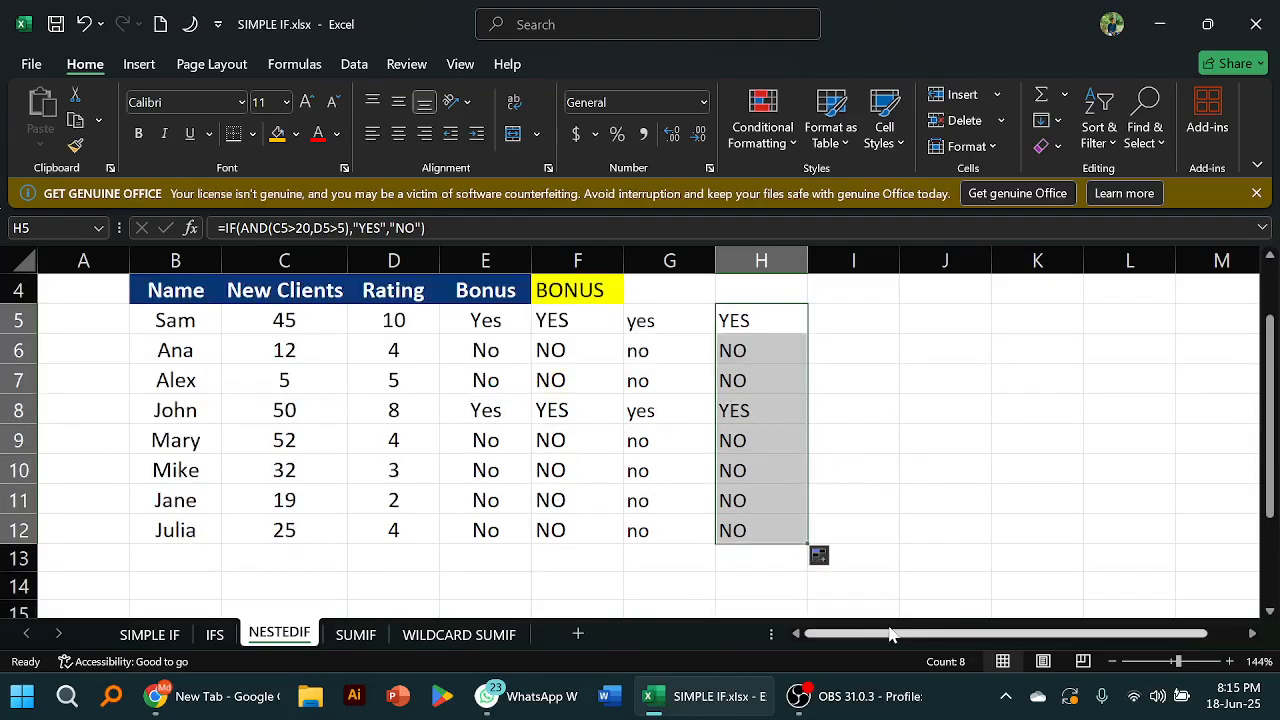
pyautogui.click(933, 552)
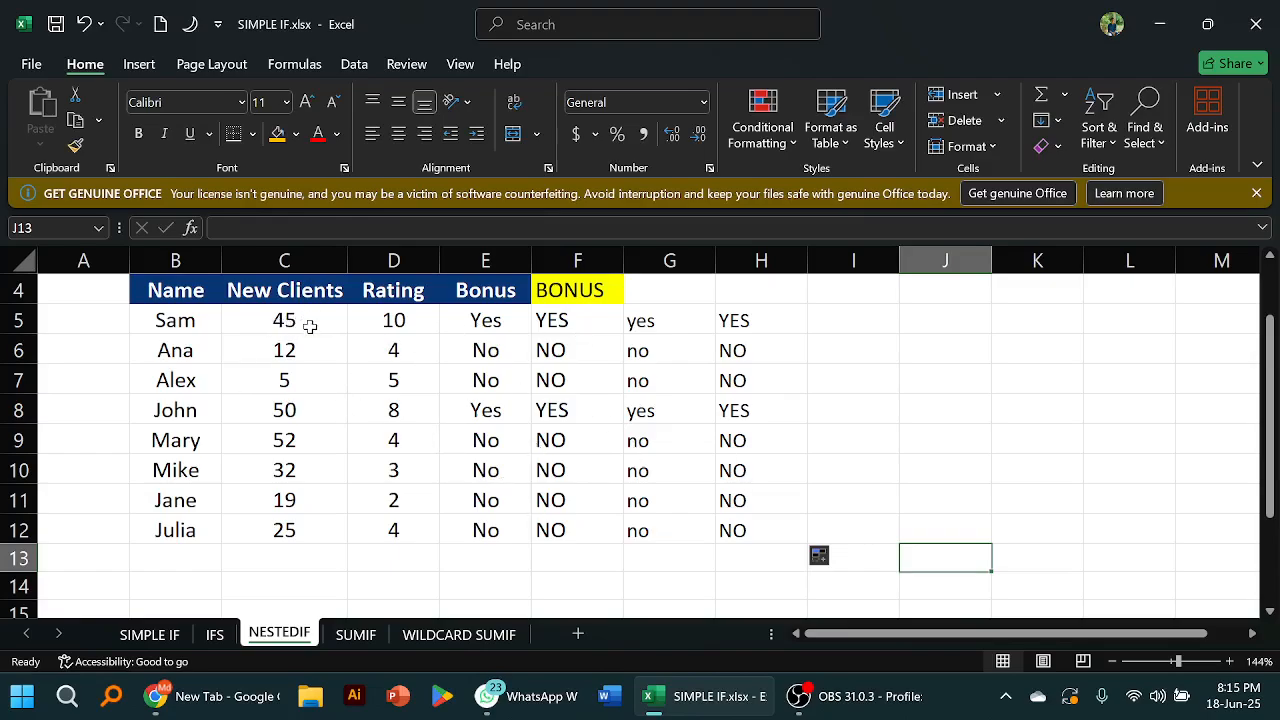
# Open the formula in H5 to examine its AND conditions and YES/NO results
pyautogui.click(757, 322)
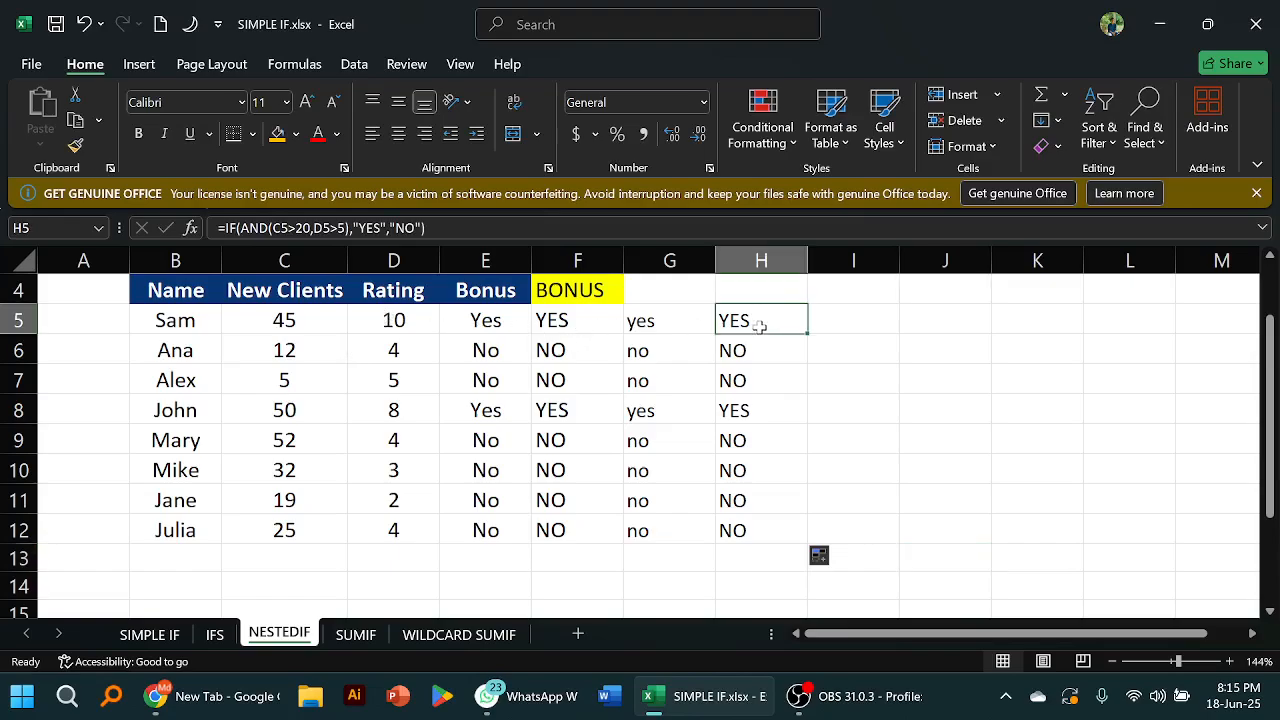
pyautogui.doubleClick(760, 322)
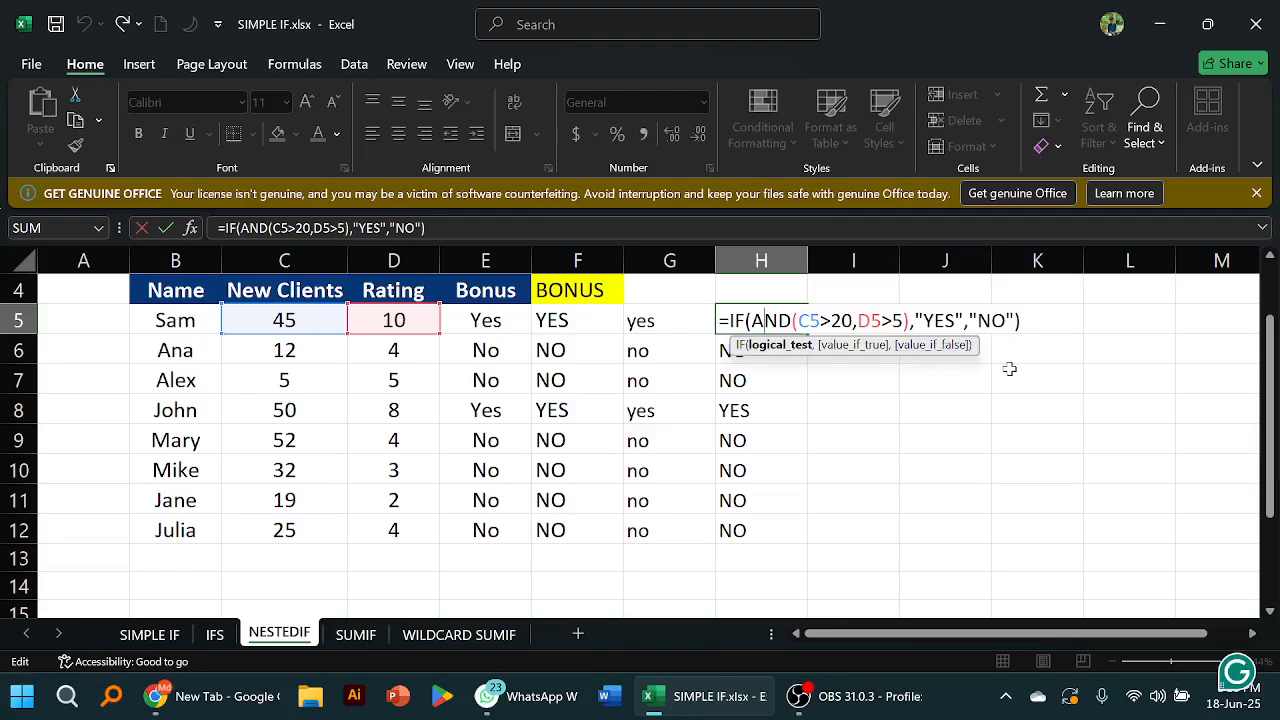
# Close the H5 formula without changing it and open the SUMIF sheet
pyautogui.press('Return')
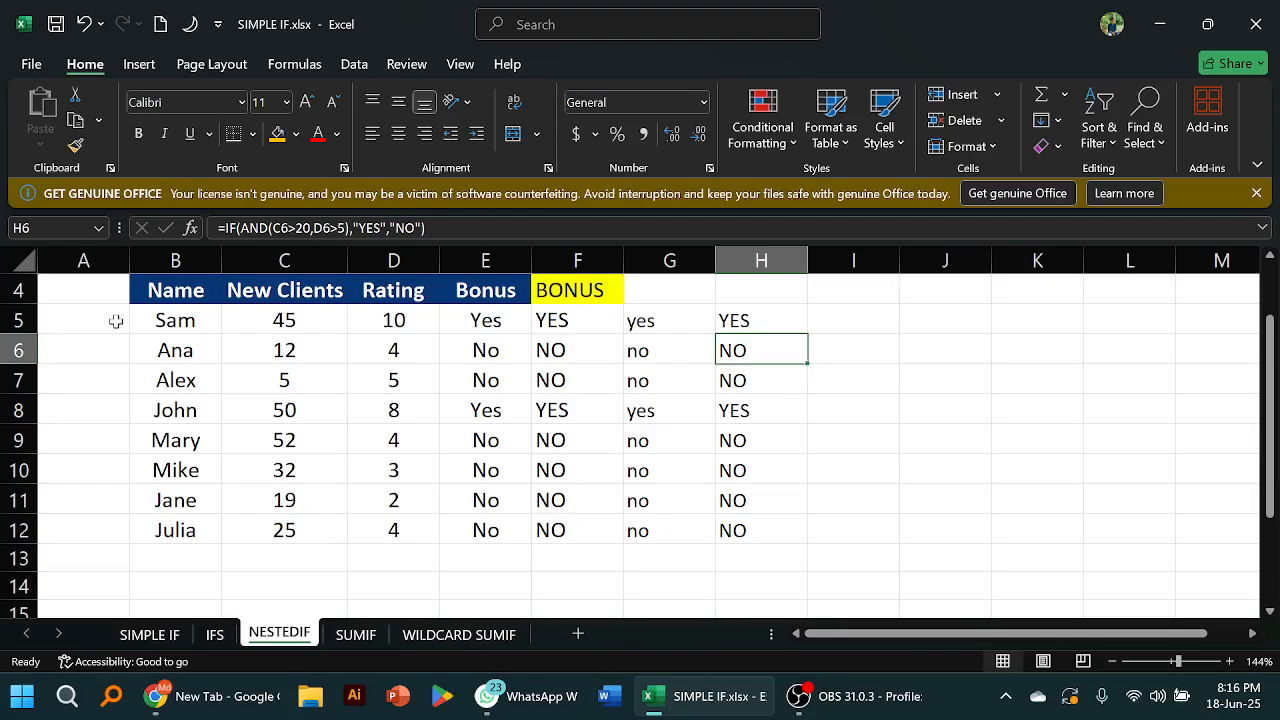
pyautogui.click(362, 645)
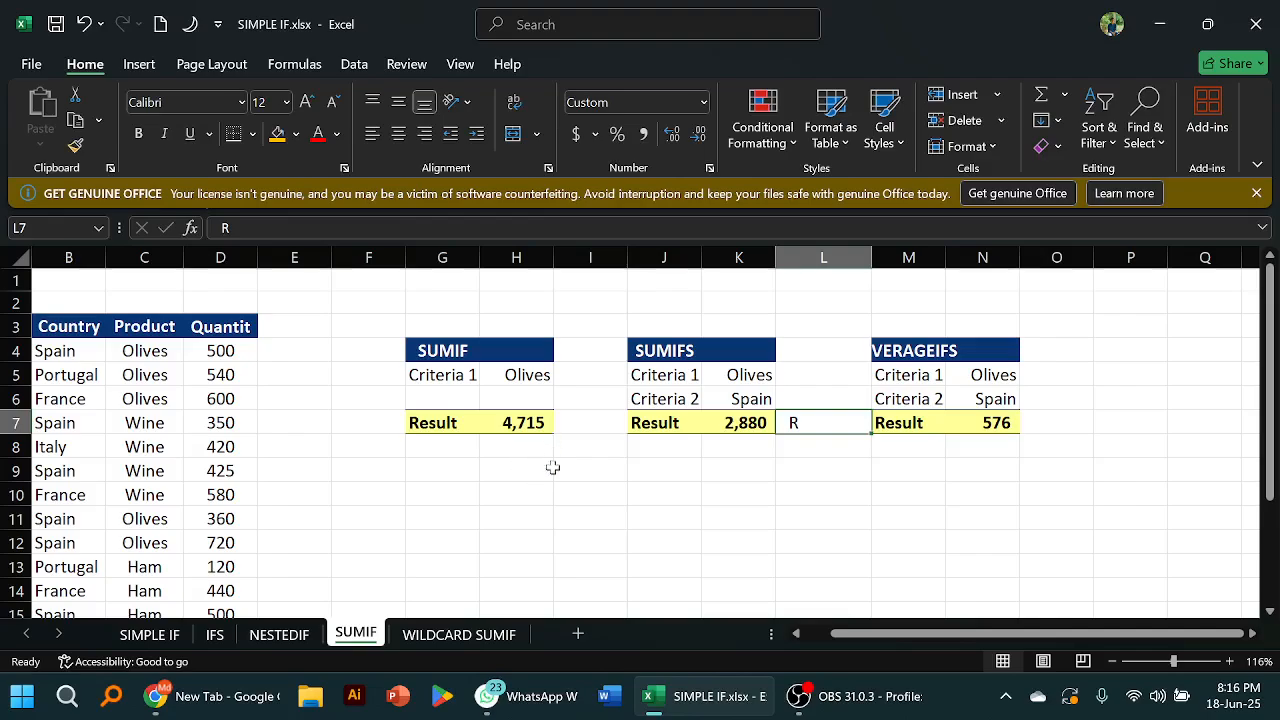
pyautogui.scroll(-1, 608, 528)
pyautogui.scroll(1, 608, 528)
pyautogui.click(825, 709)
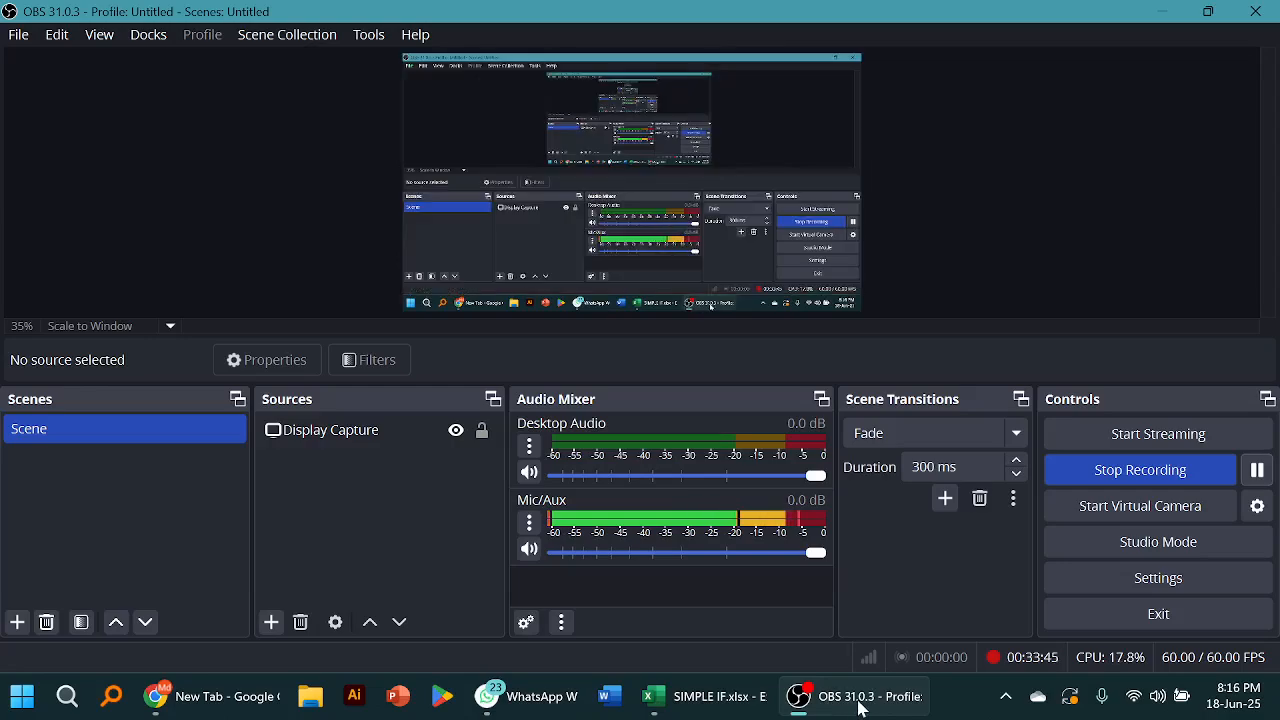
pyautogui.click(732, 700)
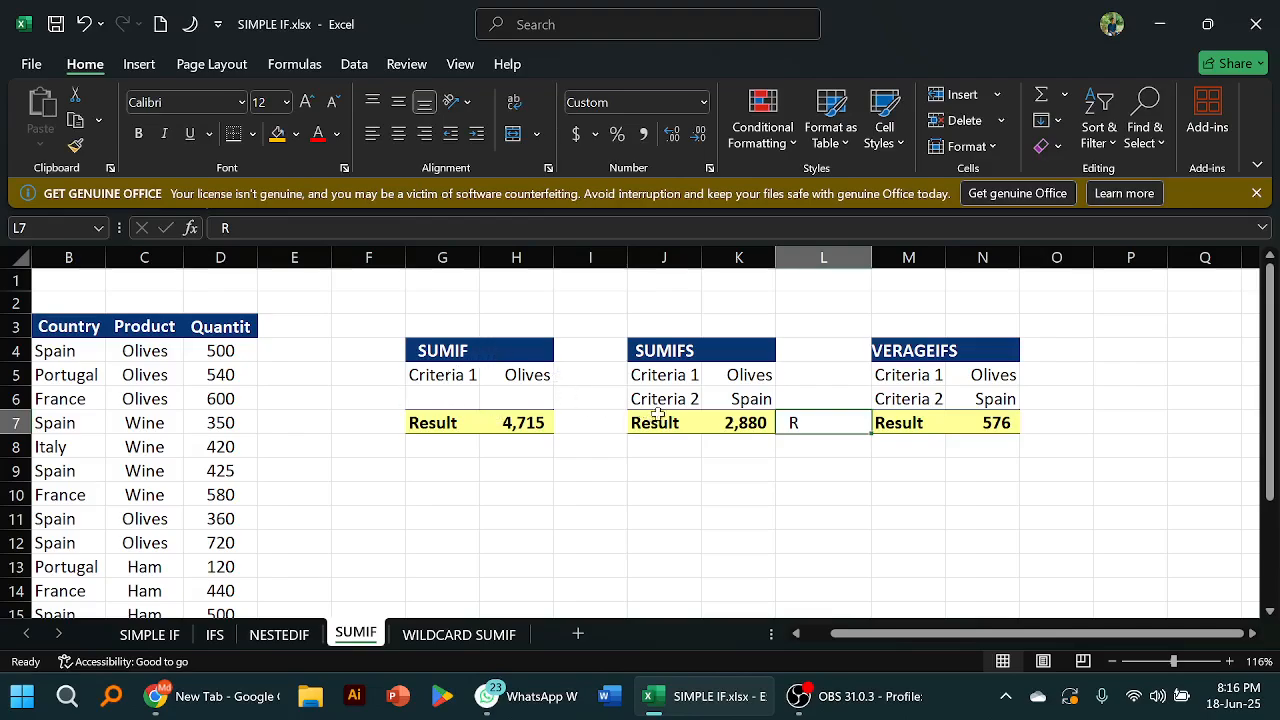
pyautogui.scroll(-1, 716, 410)
pyautogui.scroll(1, 714, 409)
pyautogui.scroll(-1, 540, 480)
pyautogui.scroll(1, 533, 437)
# Begin a SUMIF formula in cell G10, below the SUMIF result block
pyautogui.click(457, 500)
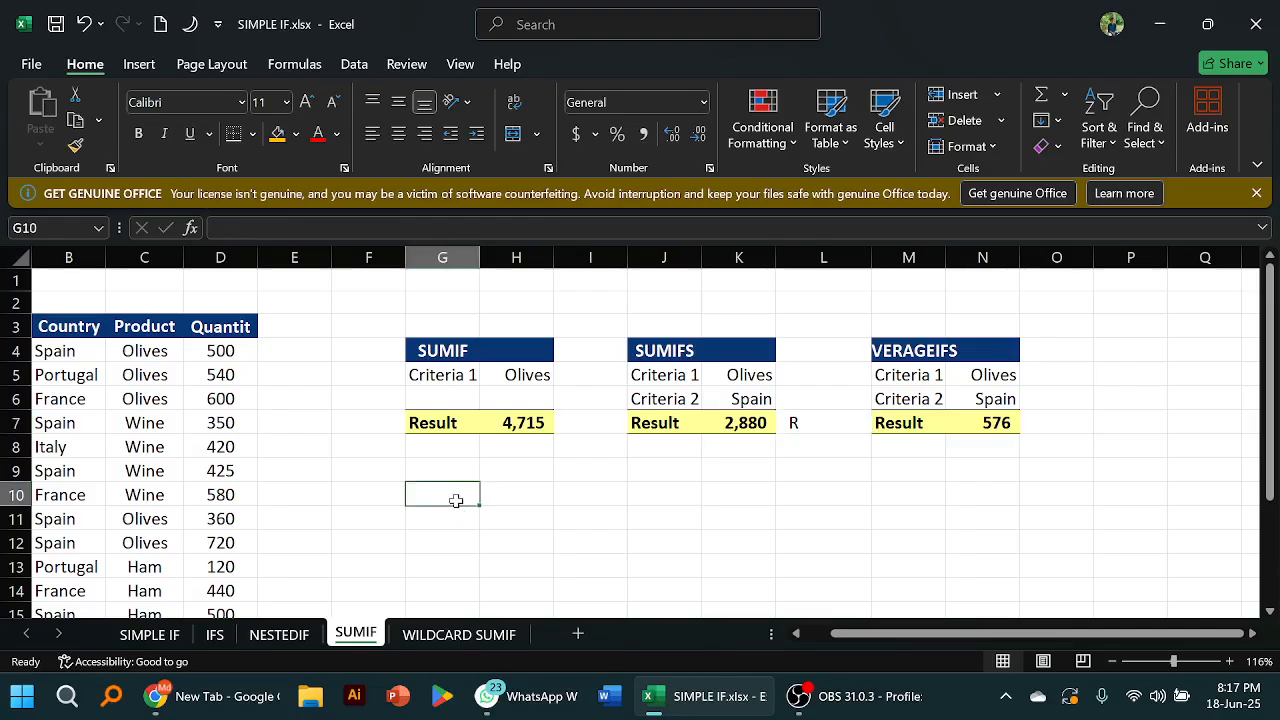
pyautogui.write('=')
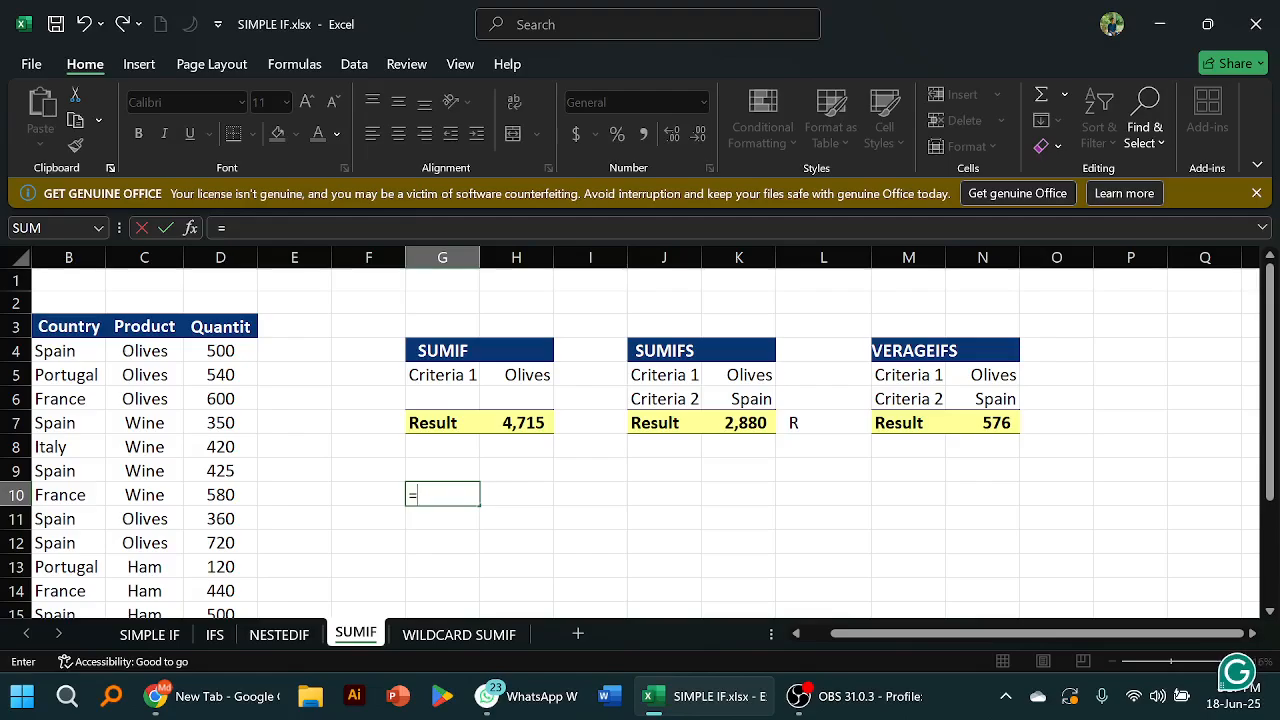
pyautogui.write('SUM')
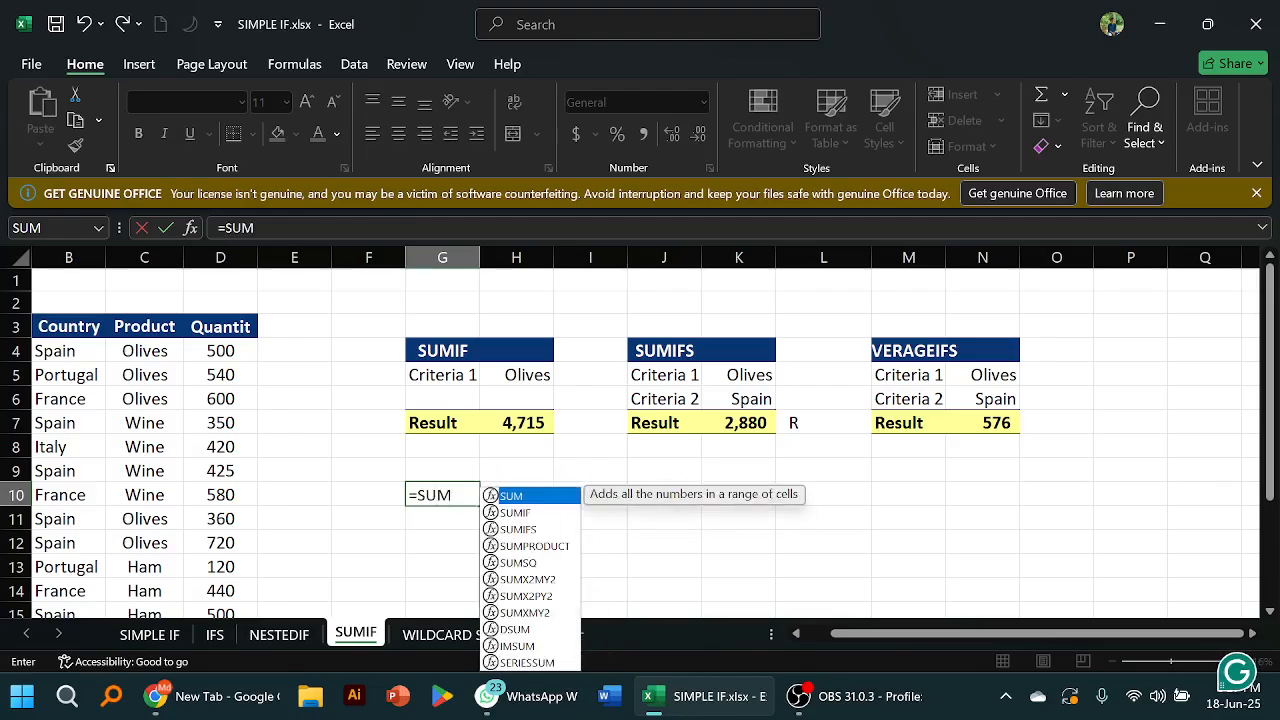
pyautogui.write('IF')
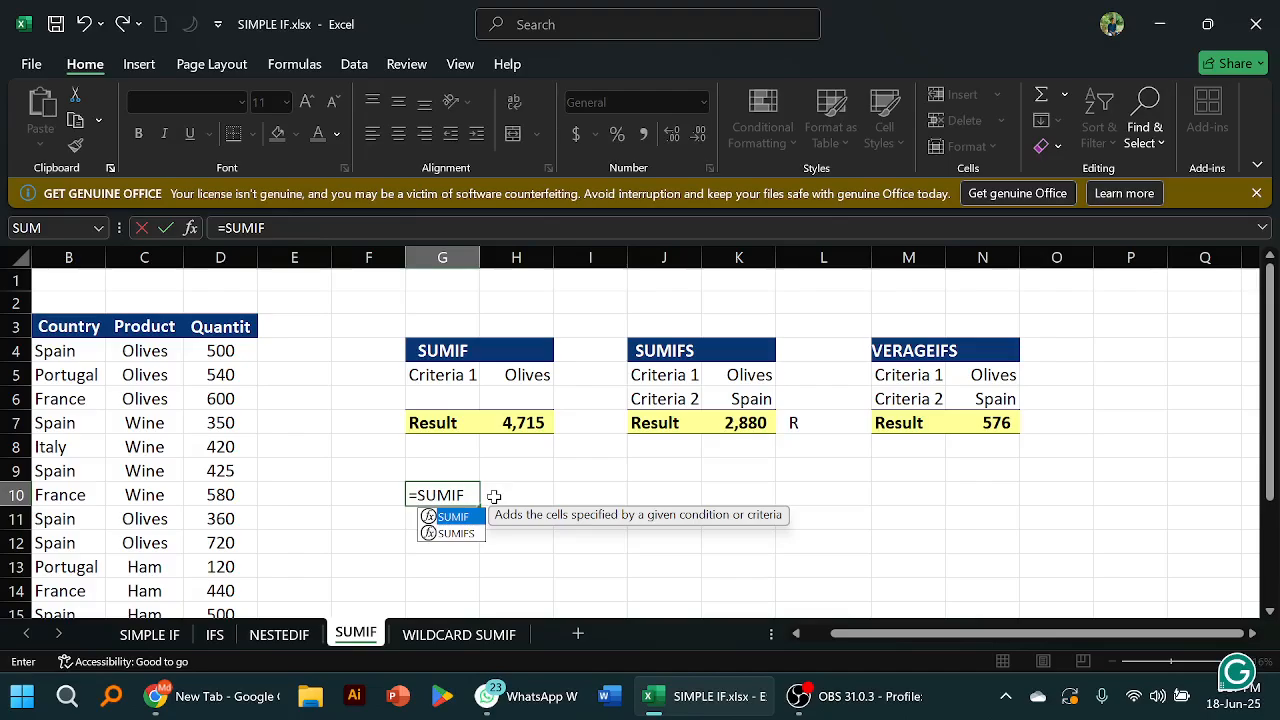
pyautogui.write('(')
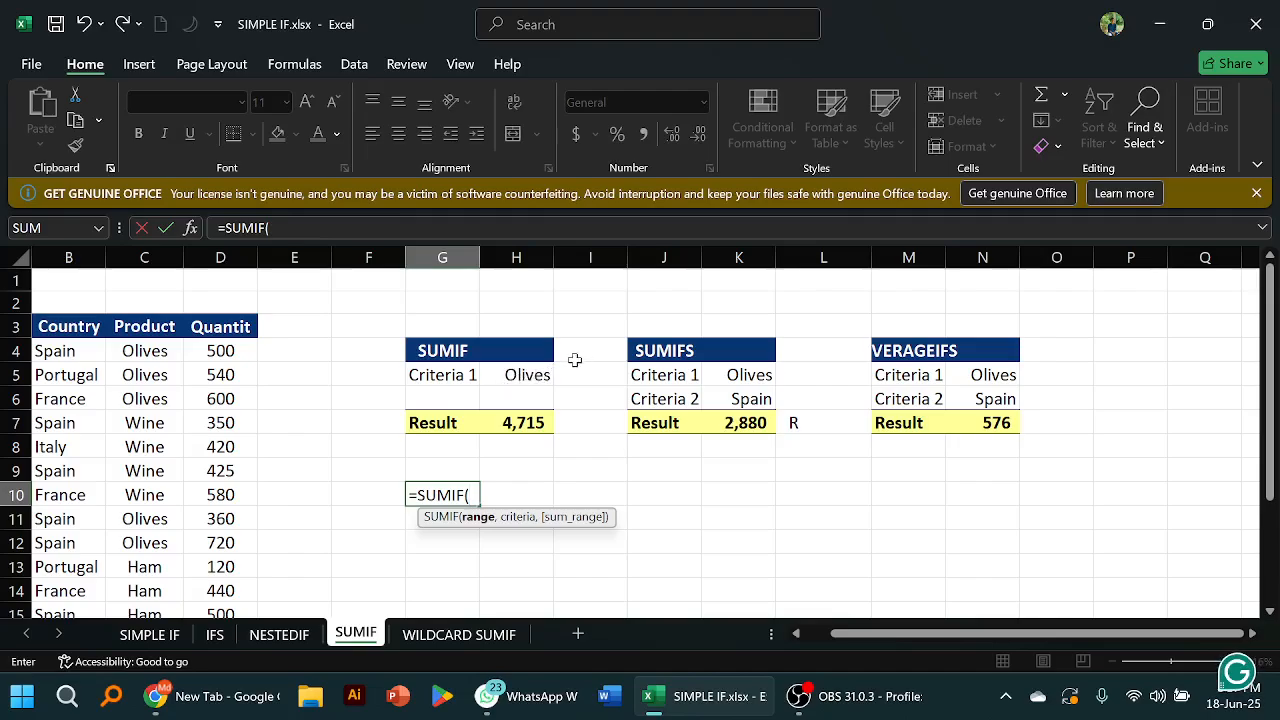
# Try to select the Product entries from C4 downward as the SUMIF range, and remove the wrong reference
pyautogui.scroll(-1, 147, 358)
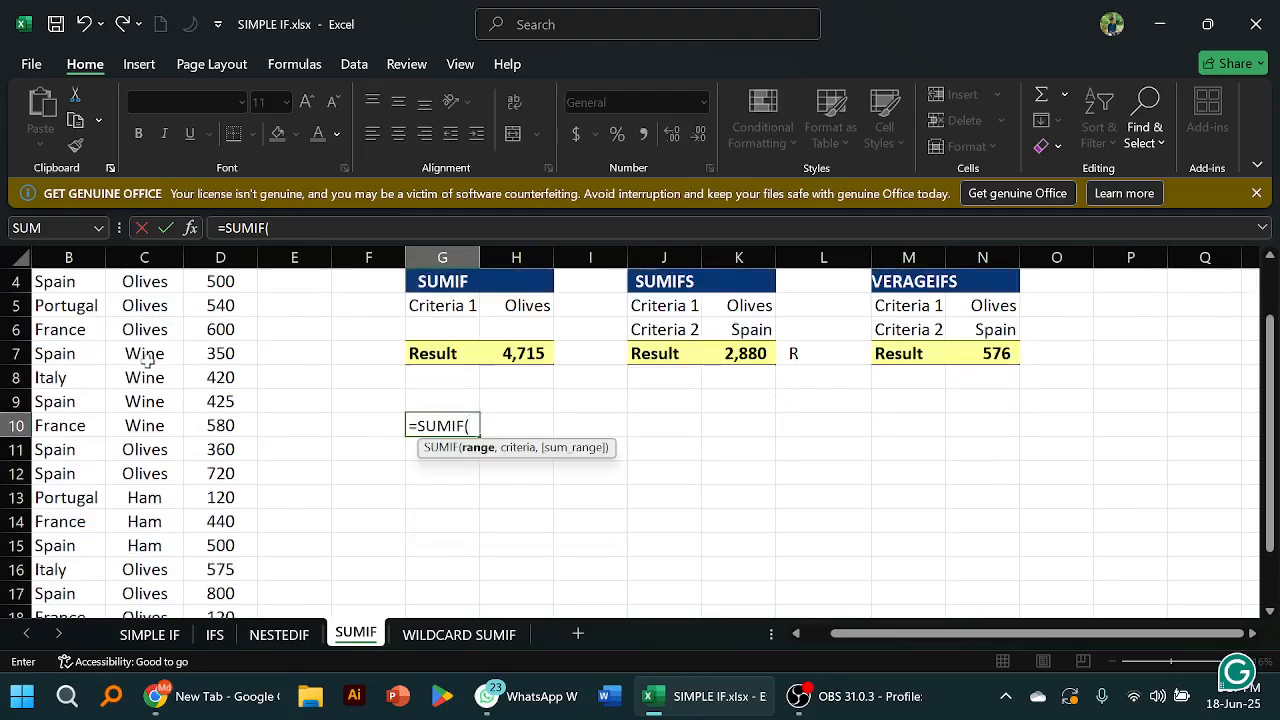
pyautogui.scroll(1, 147, 352)
pyautogui.click(146, 351)
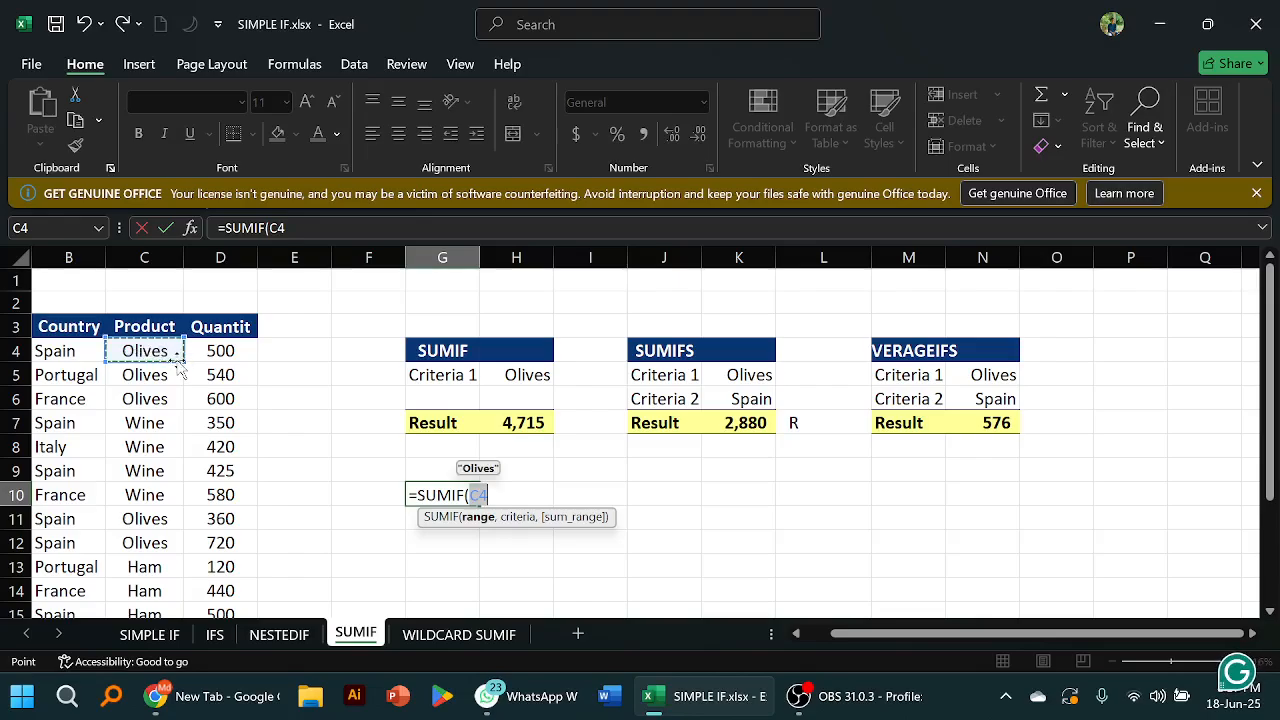
pyautogui.moveTo(185, 365); pyautogui.dragTo(164, 488)
pyautogui.click(312, 420)
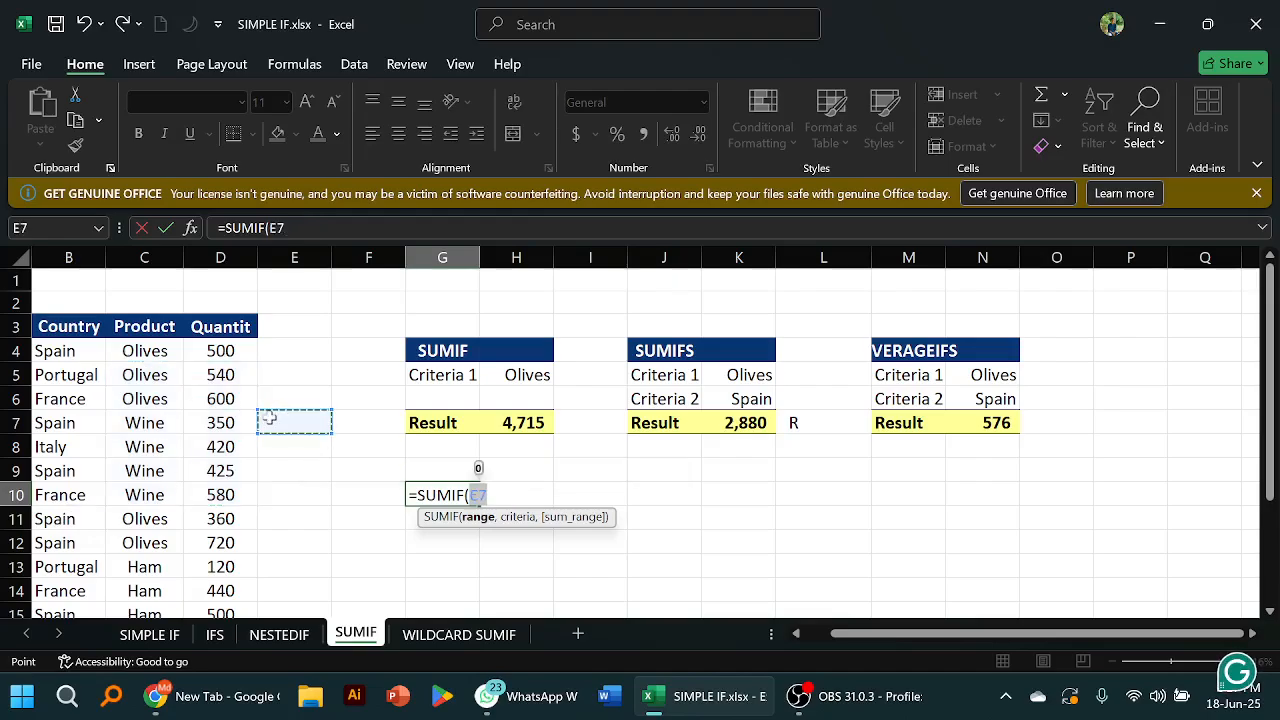
pyautogui.click(140, 351)
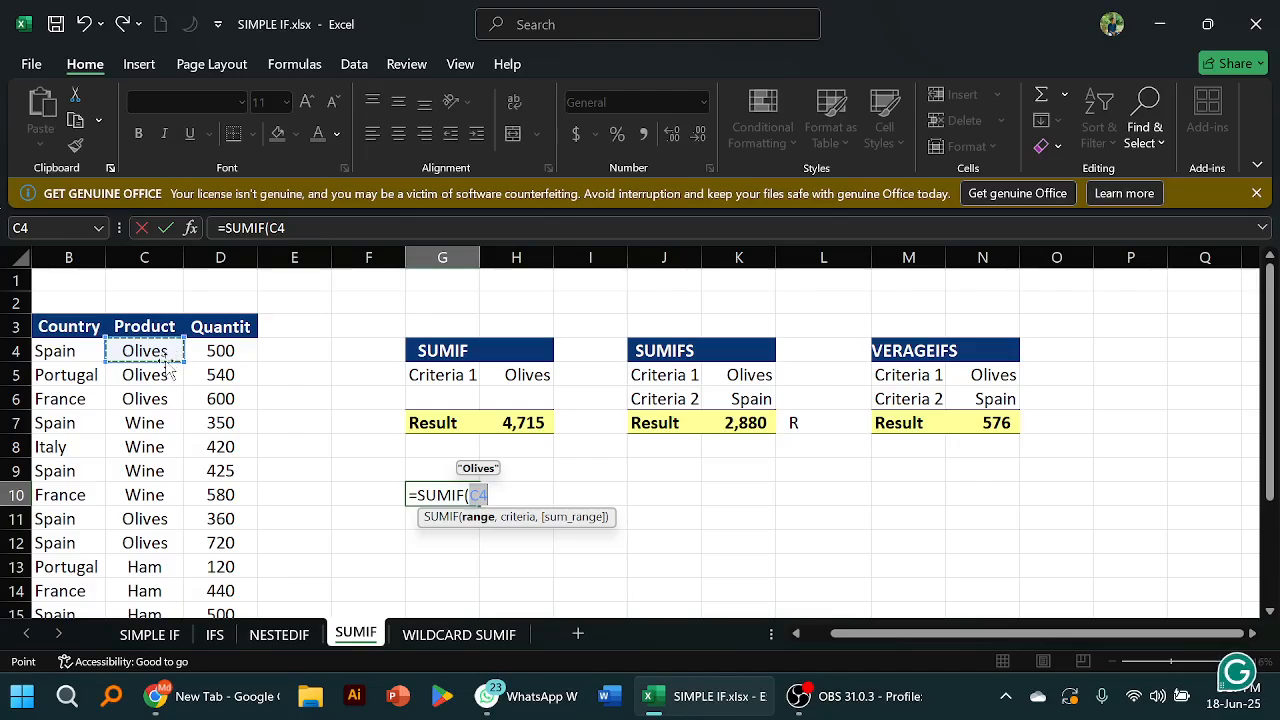
pyautogui.moveTo(176, 355); pyautogui.dragTo(165, 450)
pyautogui.click(166, 352)
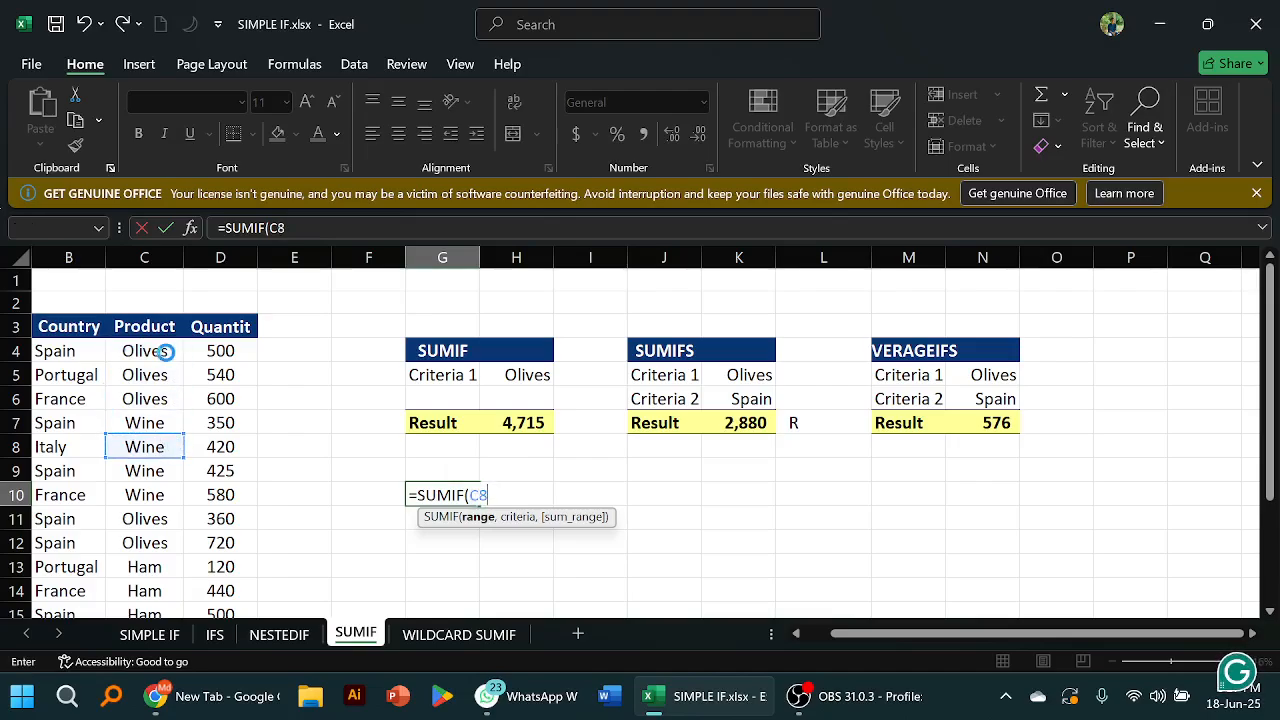
pyautogui.click(650, 401)
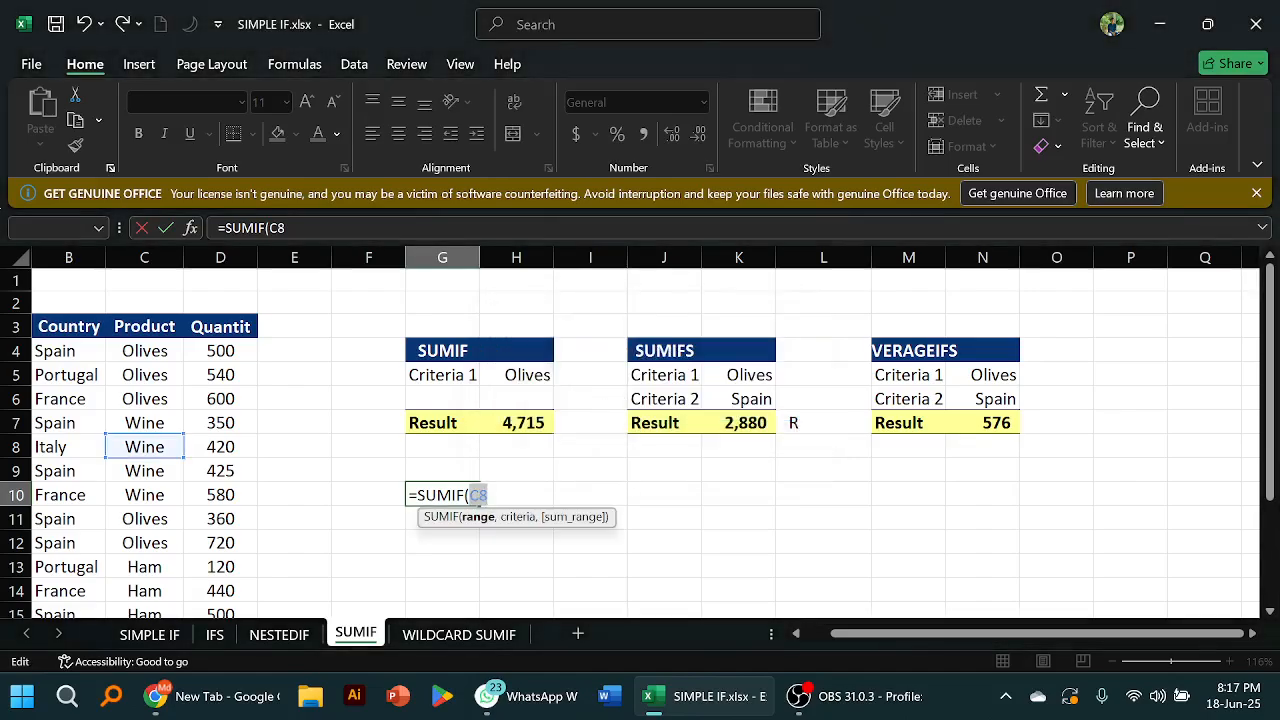
pyautogui.press('BackSpace')
# Try to extend the SUMIF range down from C4, and clear the stray cell reference from the unfinished formula
pyautogui.click(150, 353)
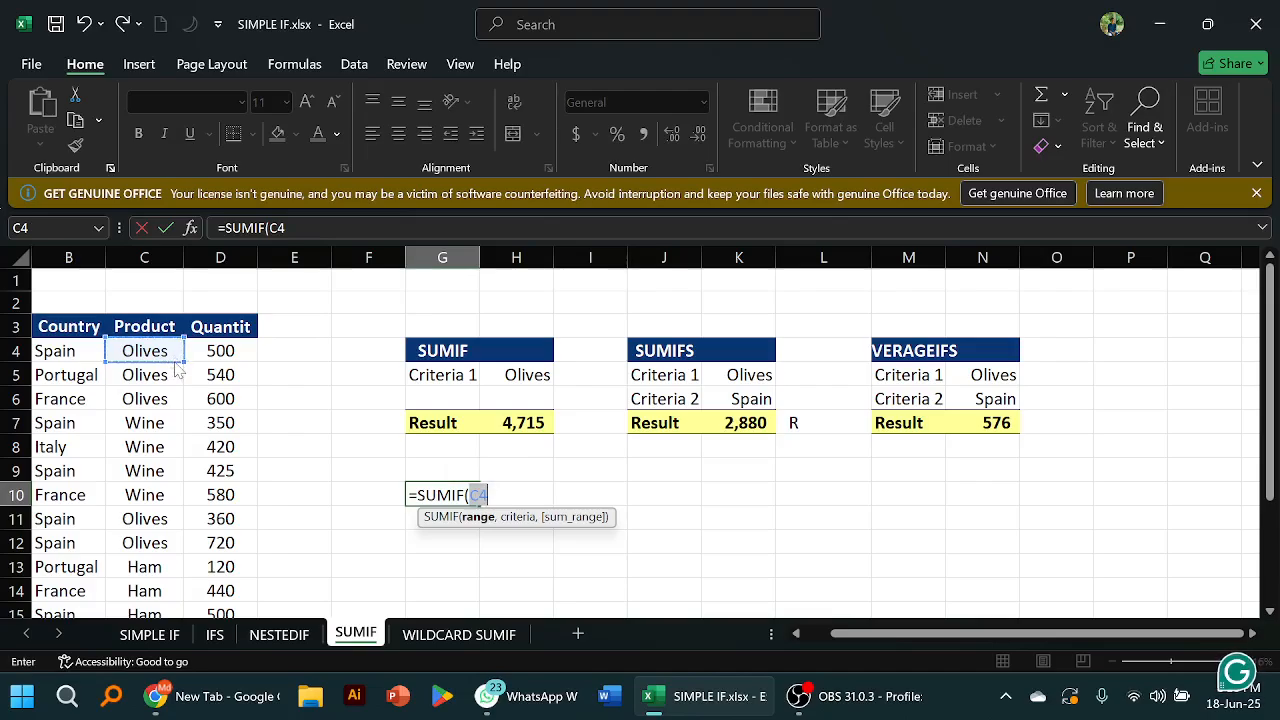
pyautogui.press('Down')
pyautogui.press('Down')
pyautogui.press('Return')
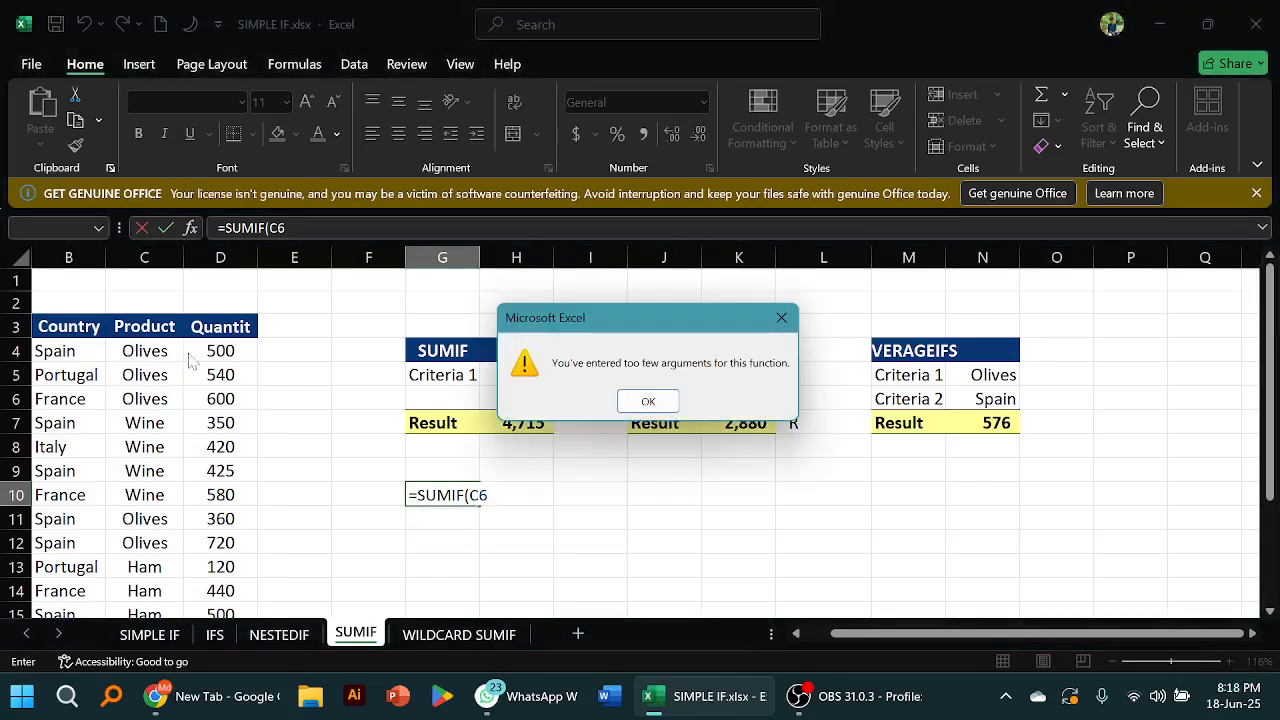
pyautogui.doubleClick(668, 402)
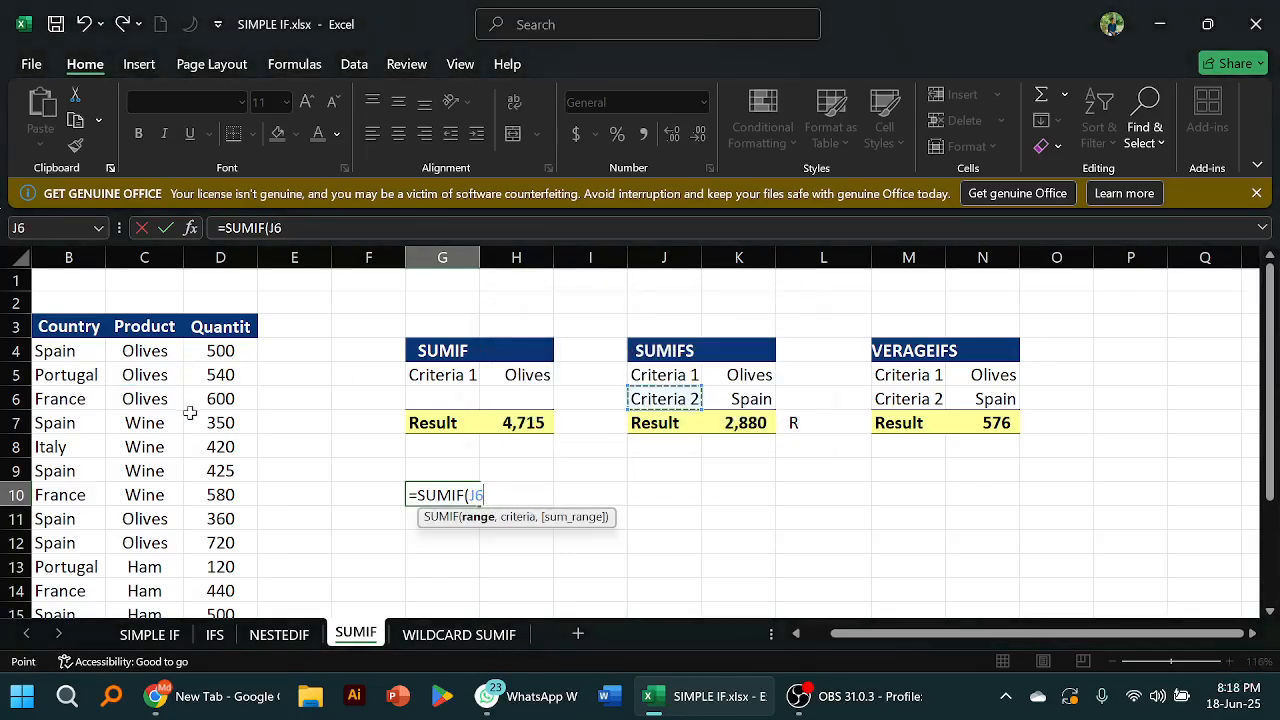
pyautogui.press('BackSpace')
pyautogui.press('BackSpace')
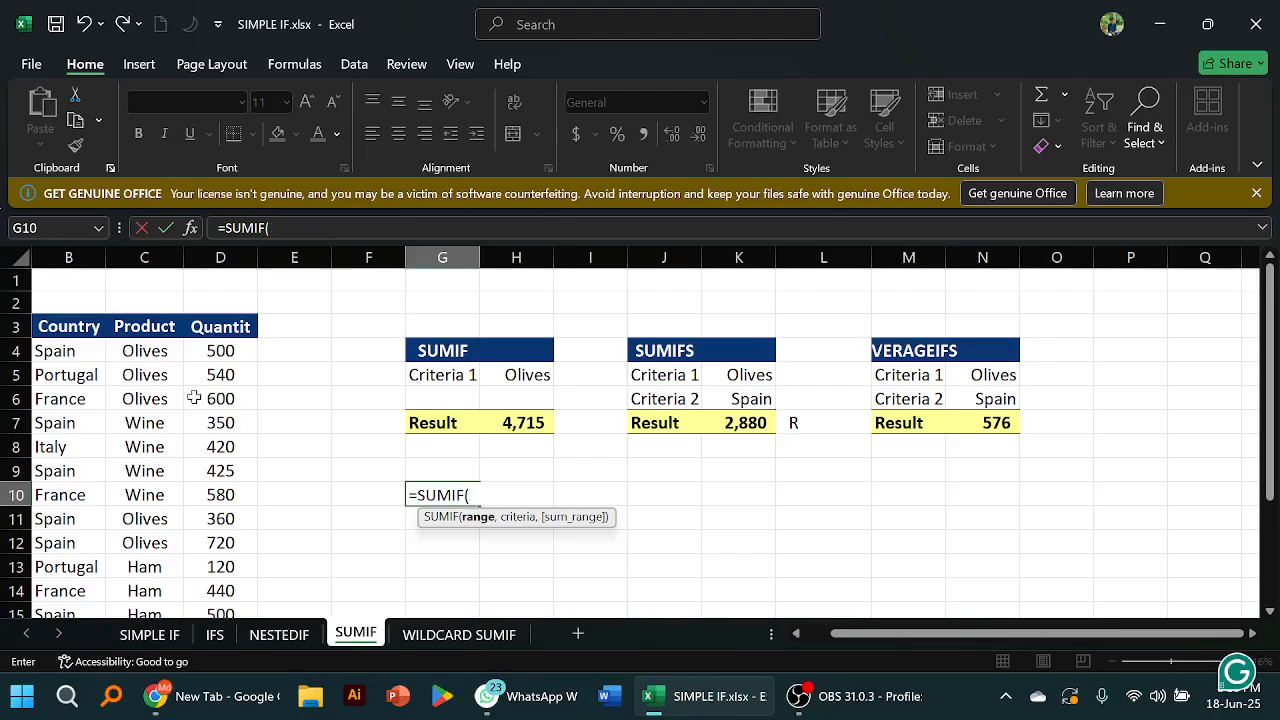
# Enter =SUMIF(C4,C4:C19) in G10 and undo the entry
pyautogui.click(150, 370)
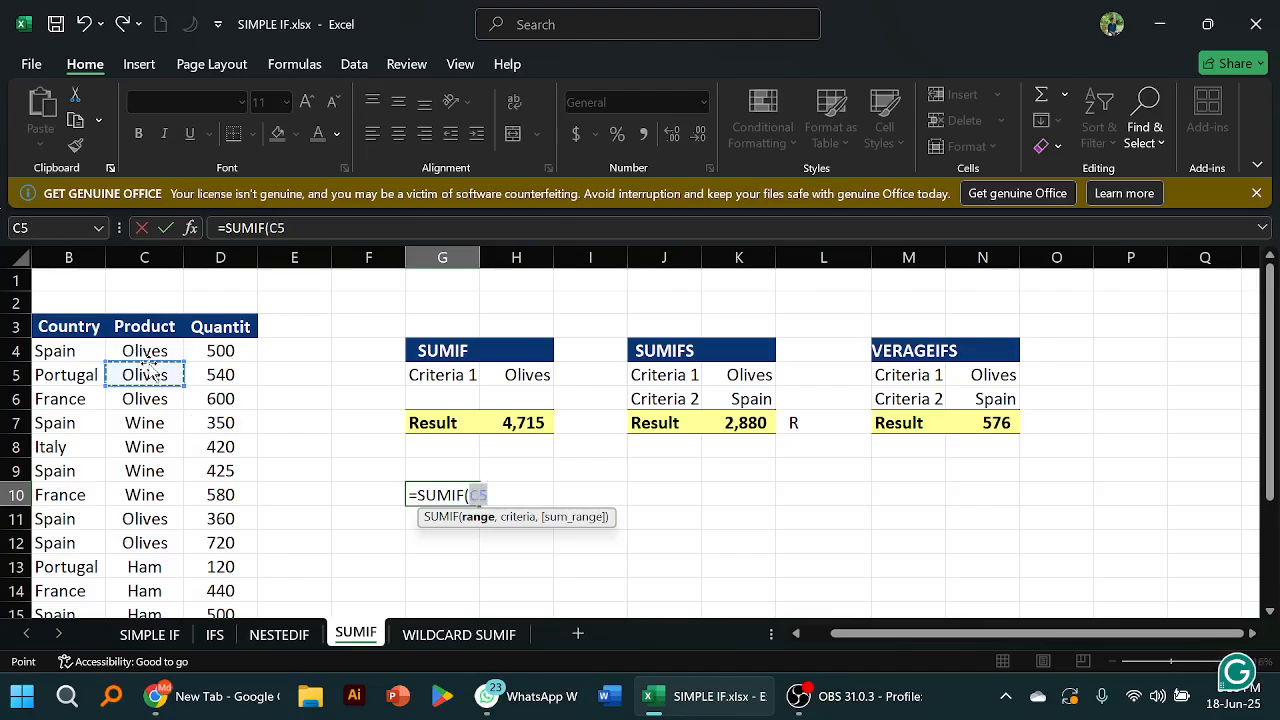
pyautogui.click(153, 360)
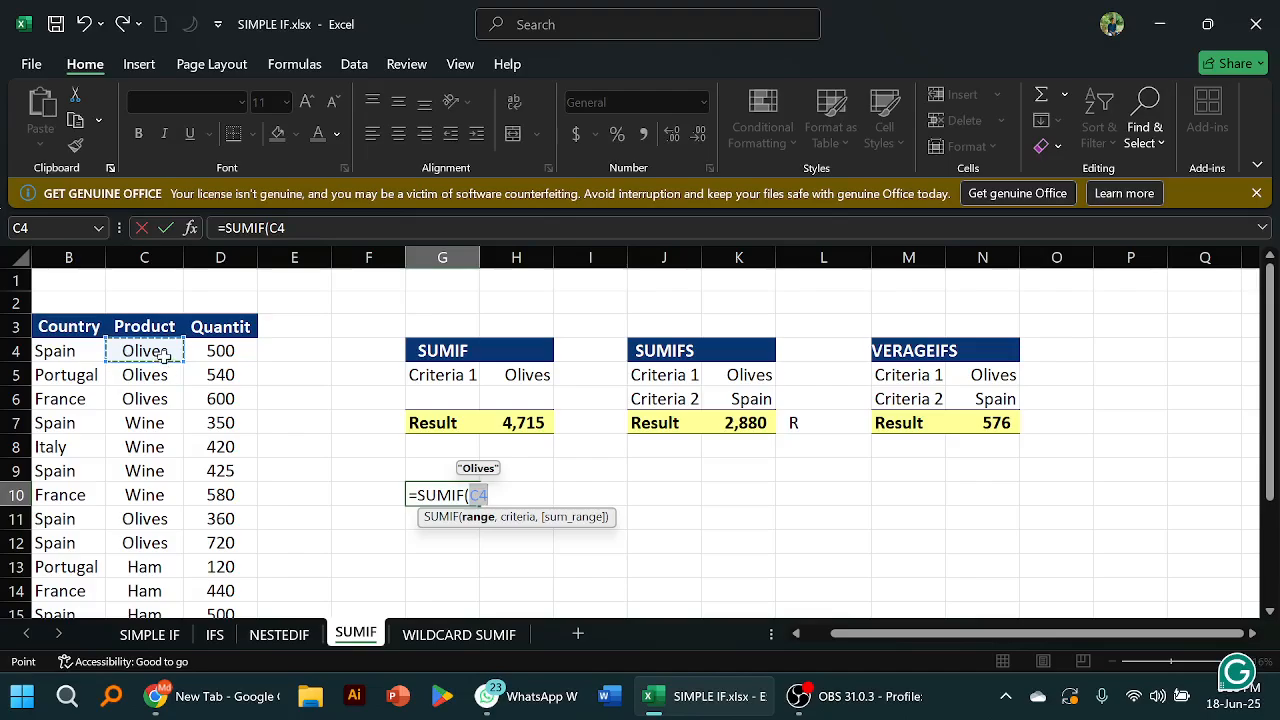
pyautogui.write(',')
pyautogui.moveTo(163, 354); pyautogui.dragTo(163, 496)
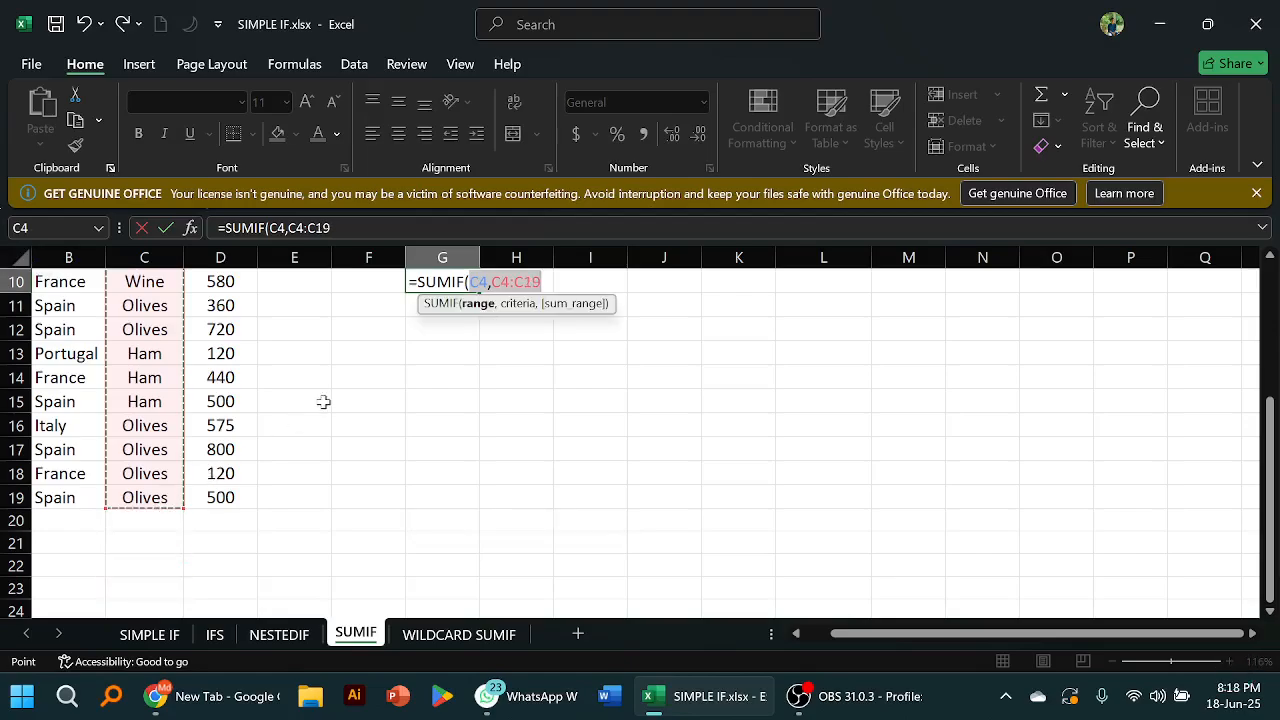
pyautogui.scroll(1, 323, 401)
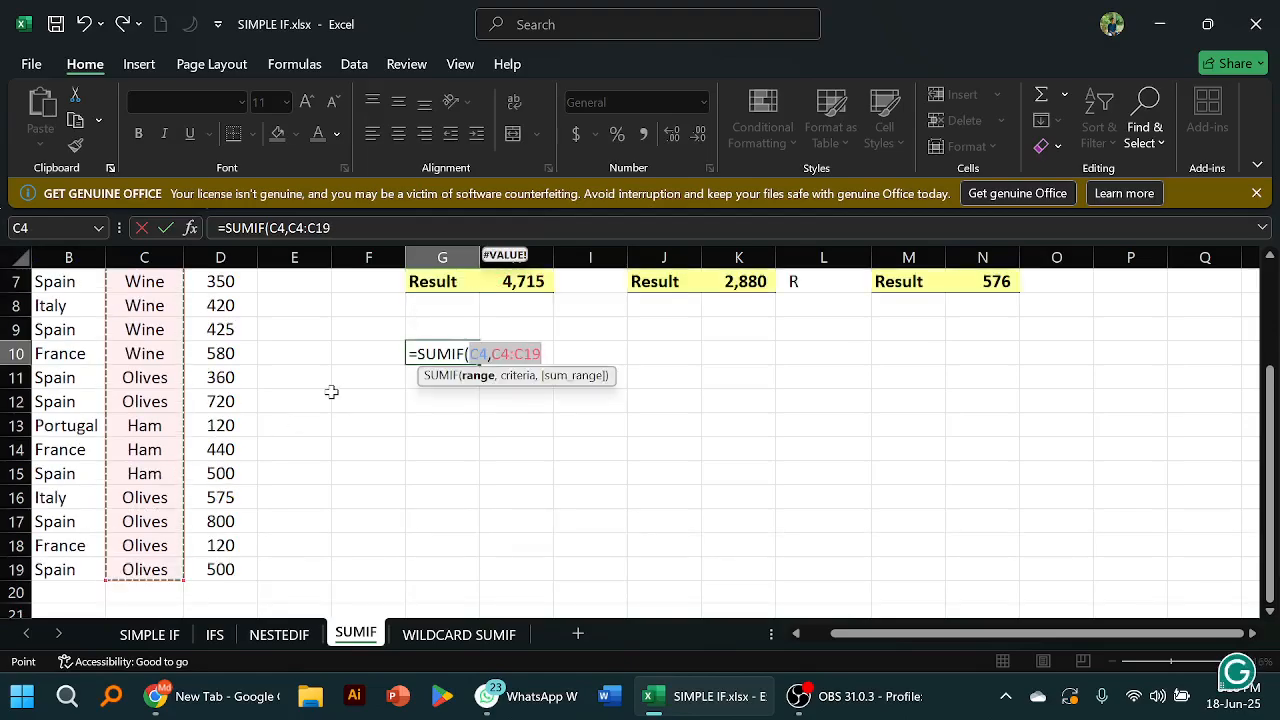
pyautogui.scroll(2, 331, 392)
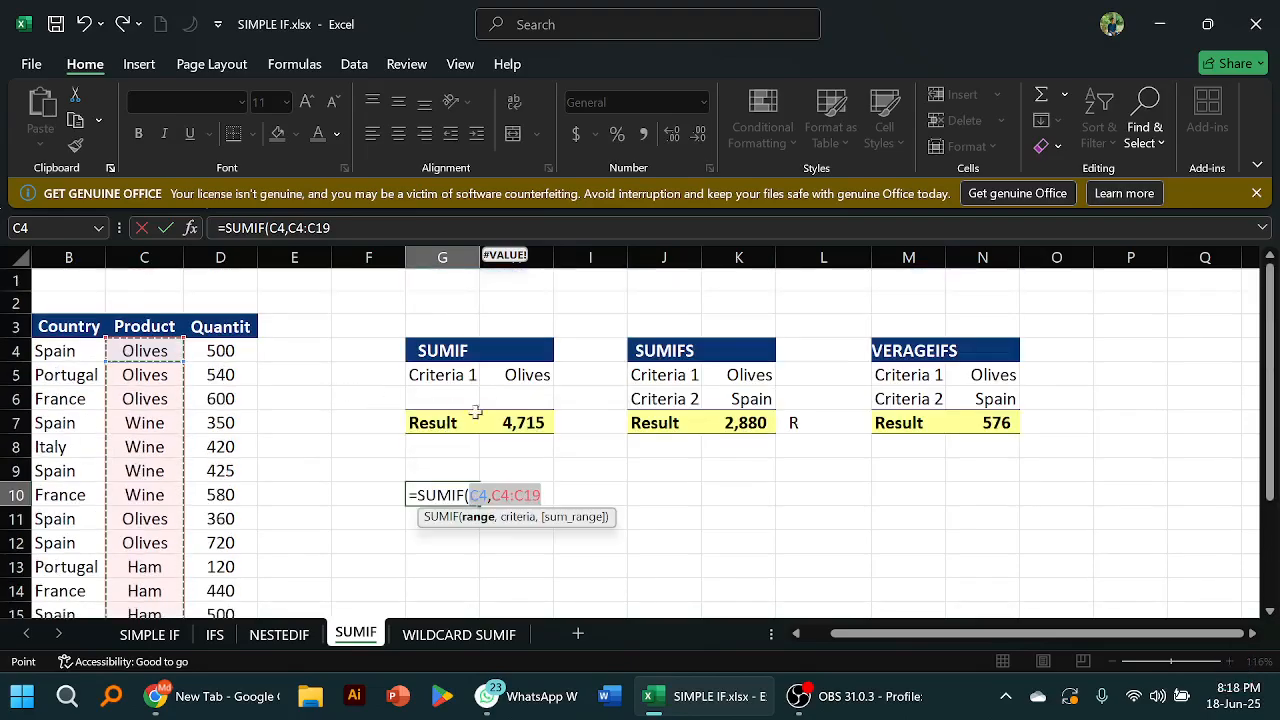
pyautogui.press('Return')
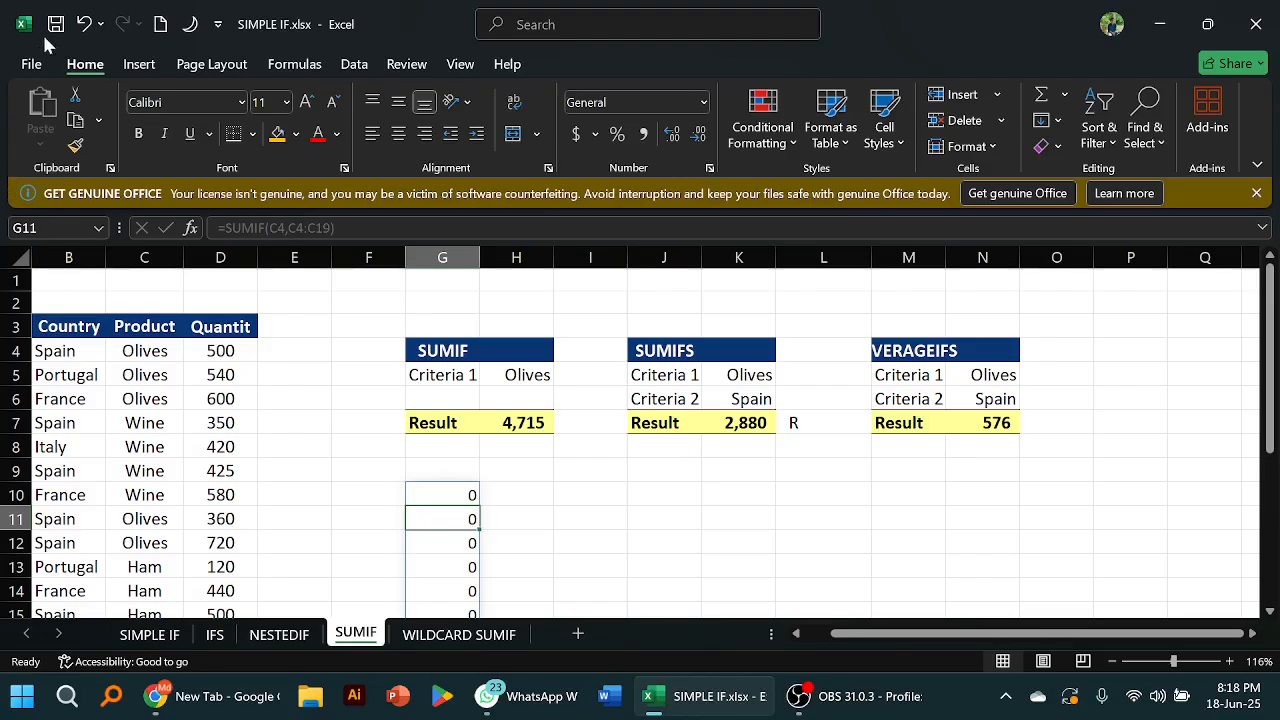
pyautogui.click(84, 24)
pyautogui.click(84, 24)
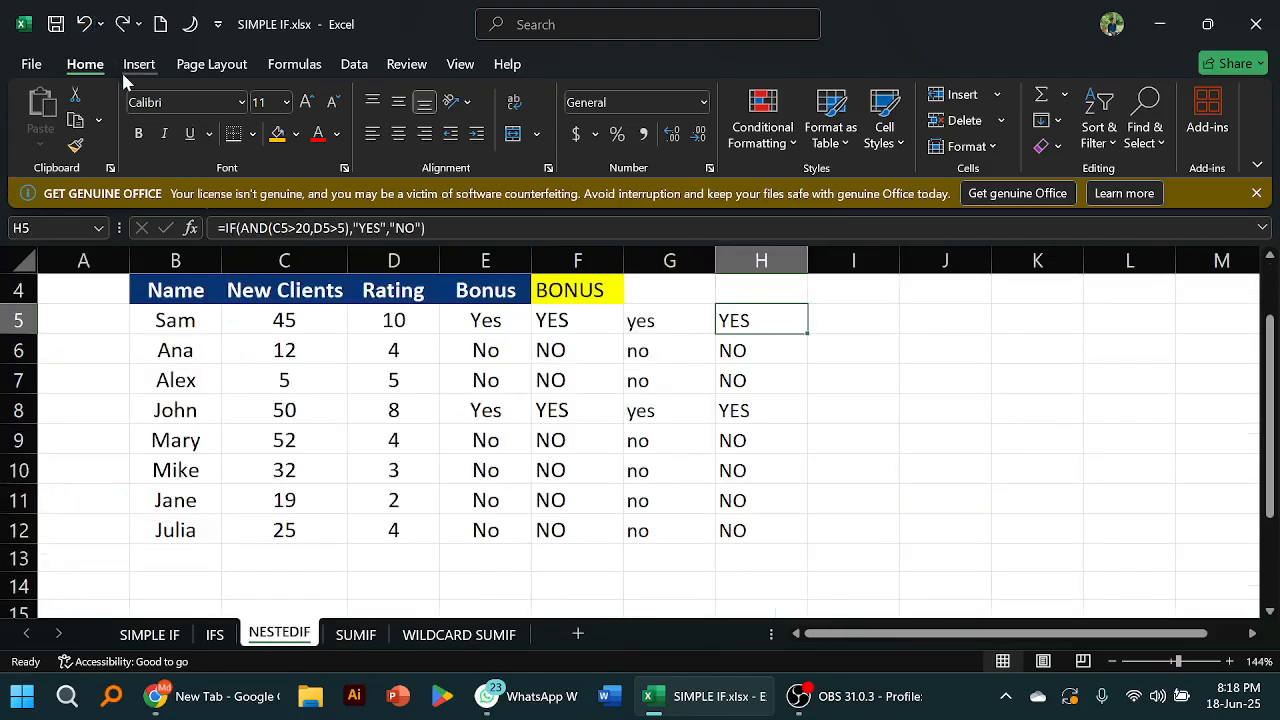
# Return to the SUMIF sheet and start the SUMIF formula again in G10
pyautogui.click(352, 638)
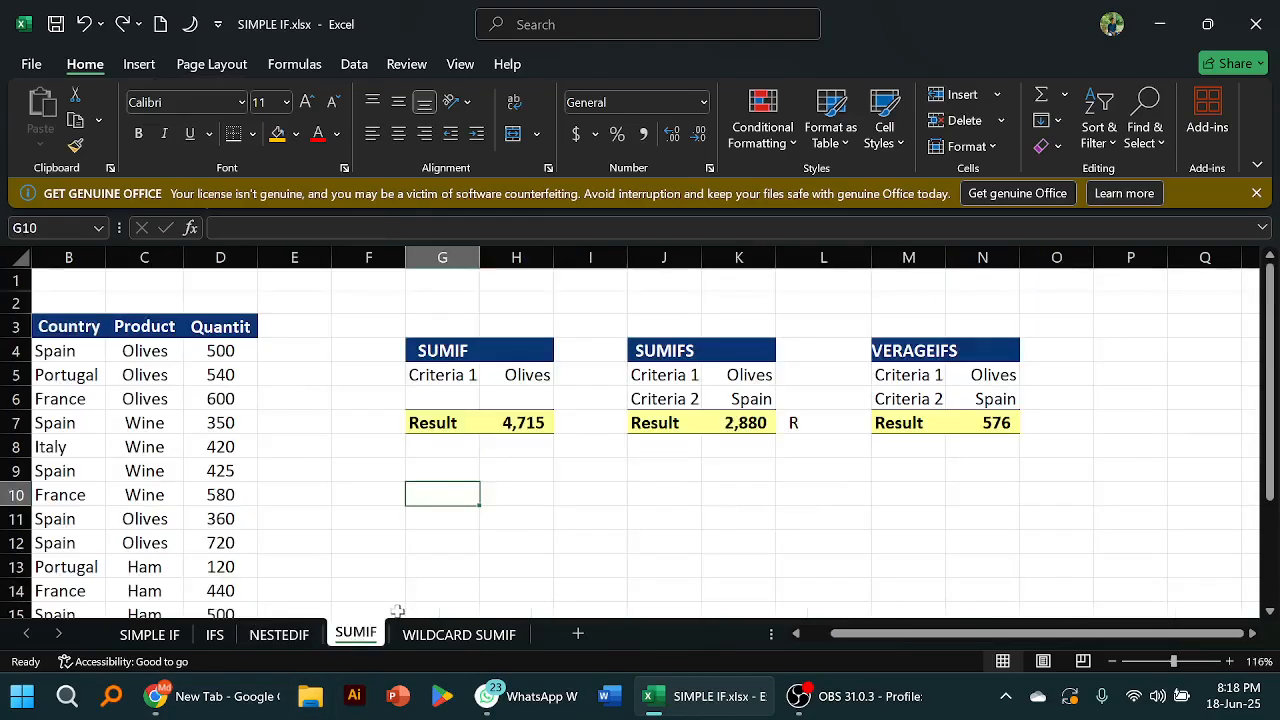
pyautogui.write('=S')
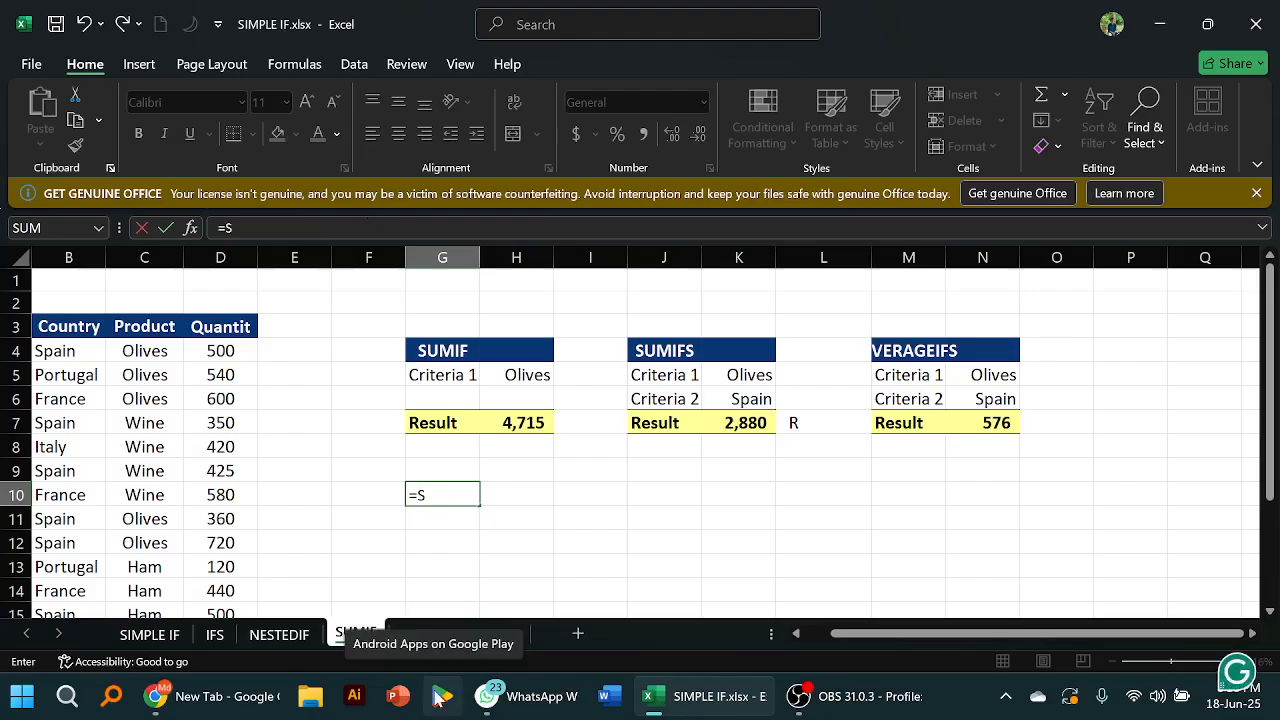
pyautogui.write('UMIF')
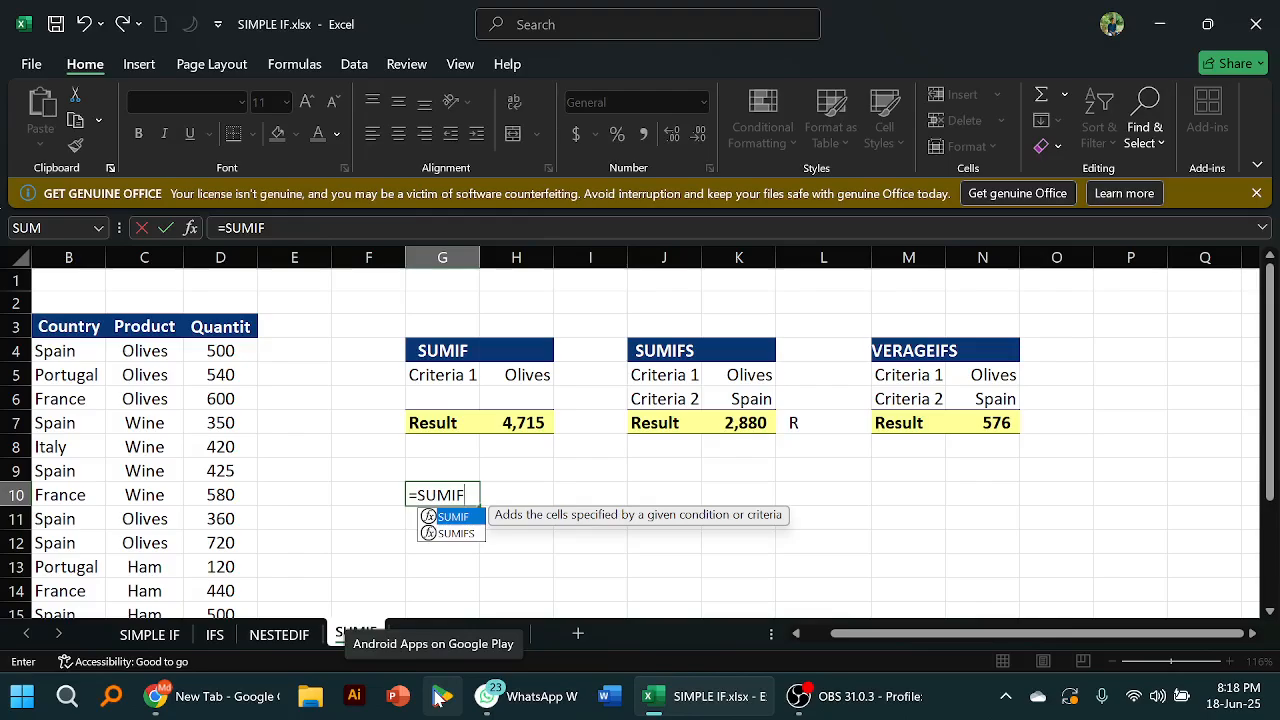
pyautogui.write('(')
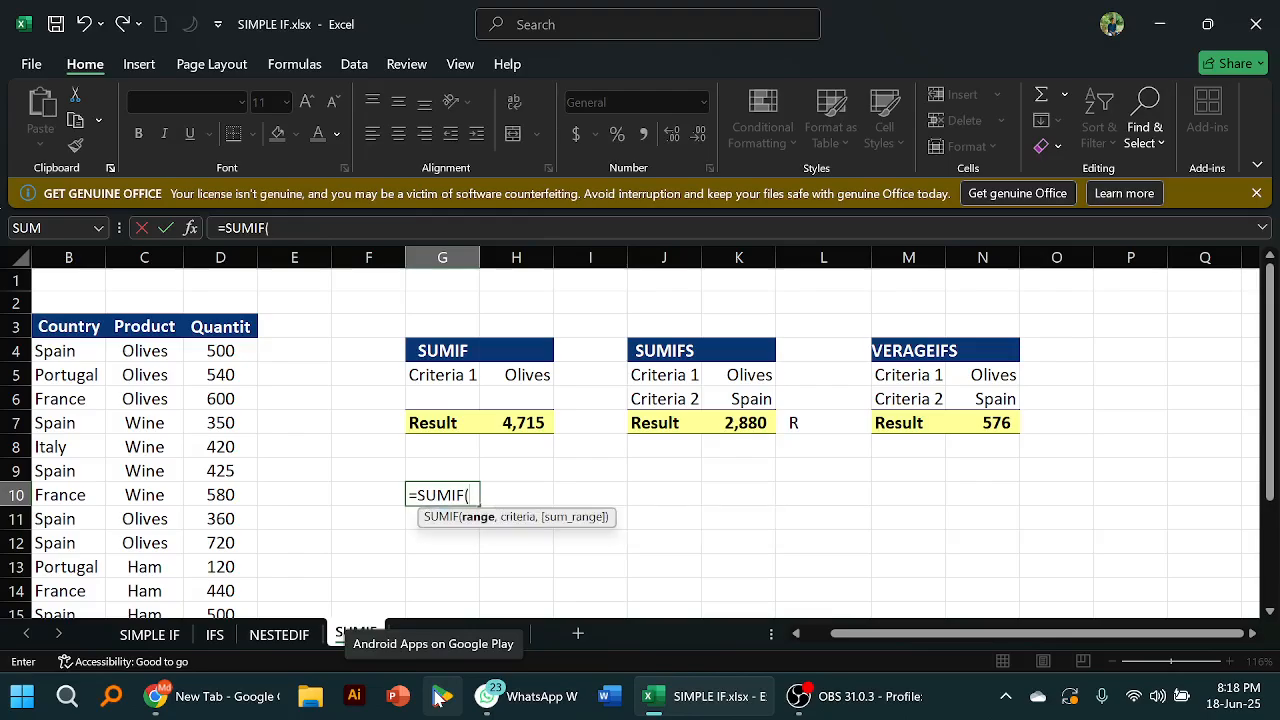
# Try C4:C20 as the SUMIF range and clear it from the formula
pyautogui.click(159, 353)
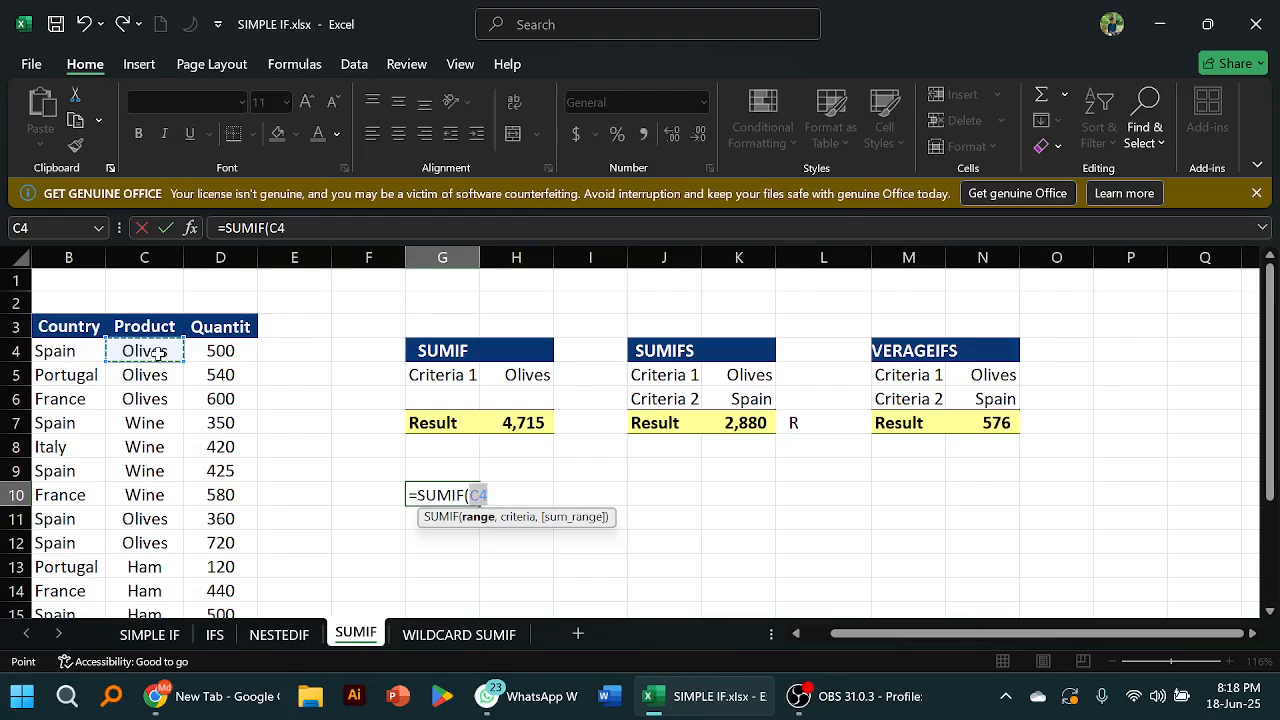
pyautogui.moveTo(159, 353); pyautogui.dragTo(177, 588)
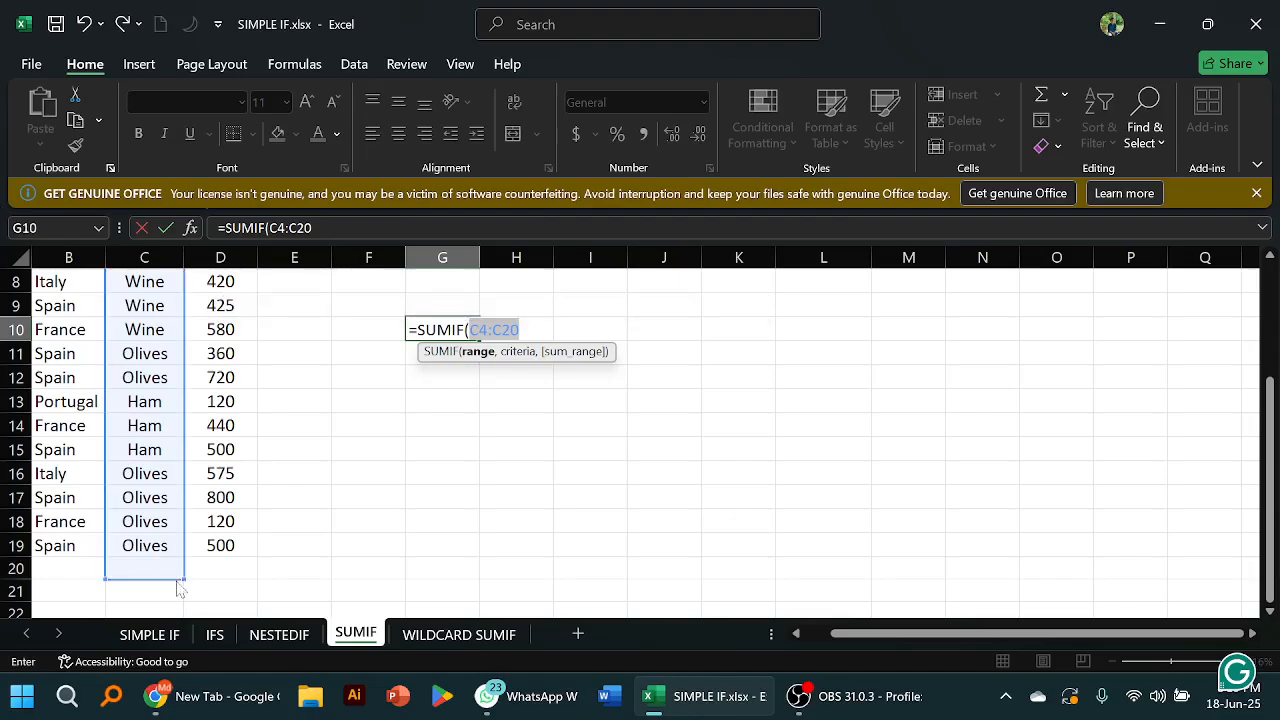
pyautogui.click(172, 577)
pyautogui.scroll(2, 140, 455)
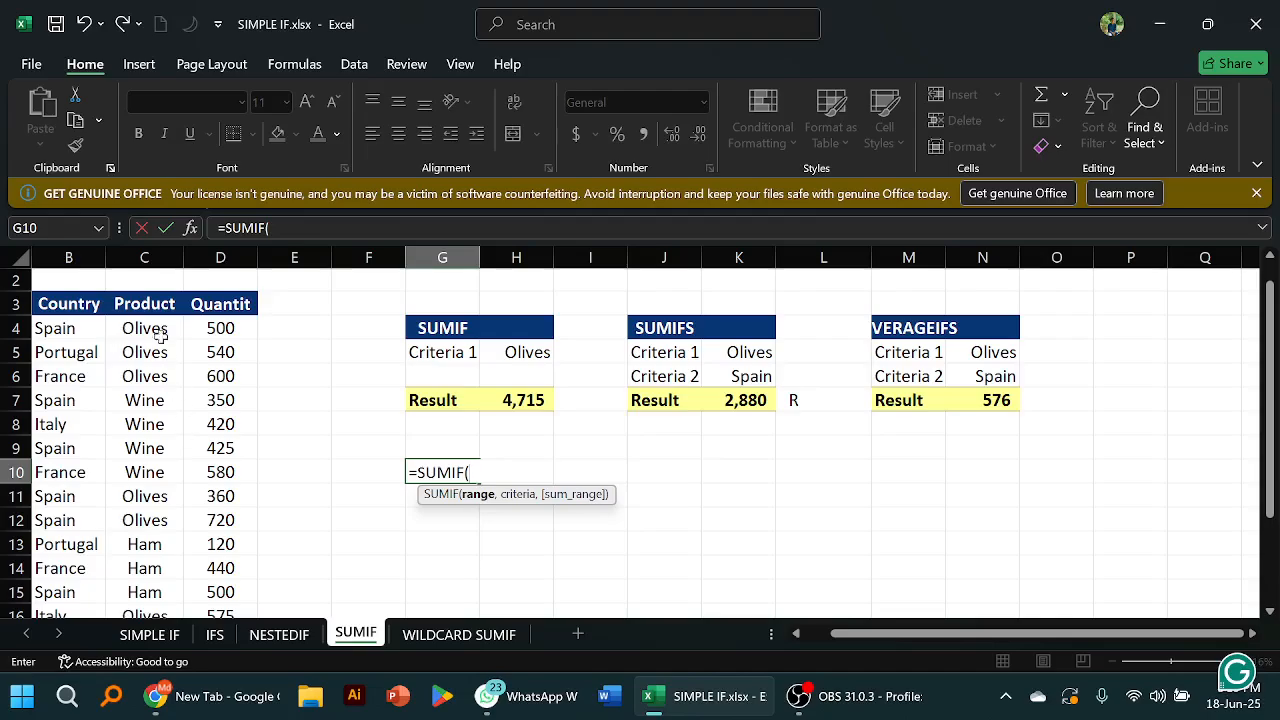
# Set the SUMIF range to the Product entries C4:C19 and continue to the criteria argument
pyautogui.moveTo(157, 326); pyautogui.dragTo(152, 572)
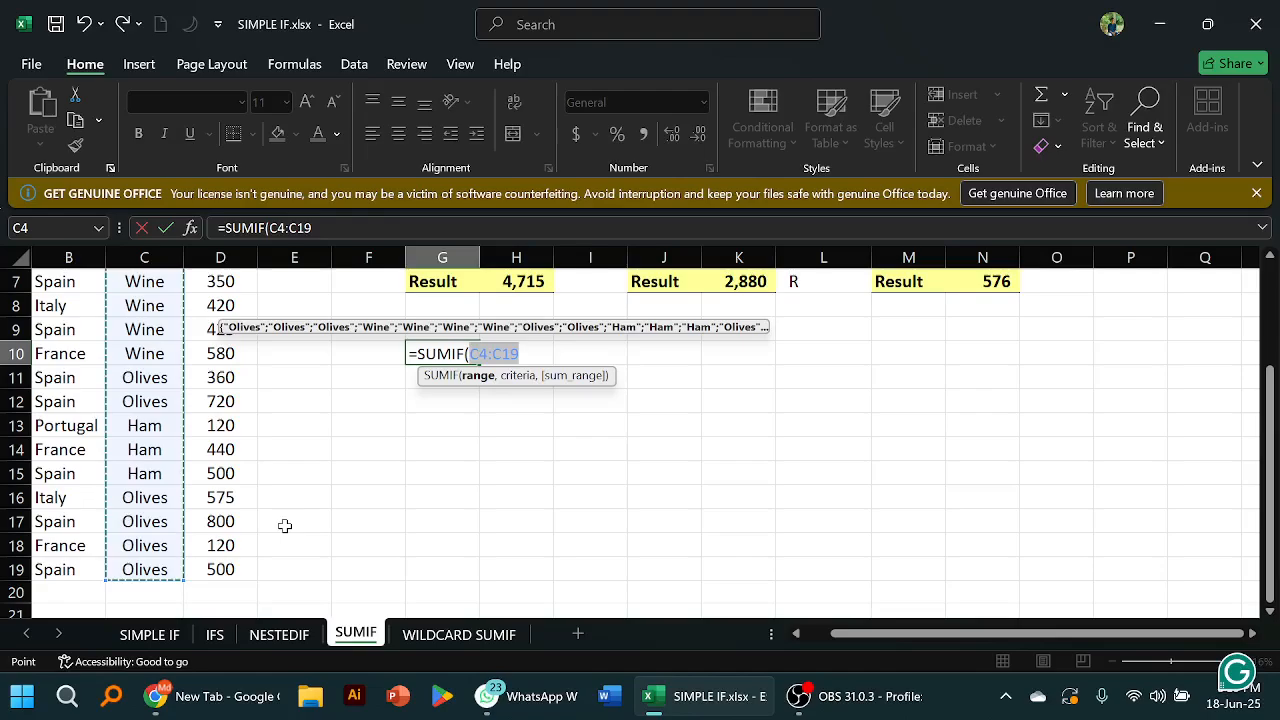
pyautogui.write(',')
pyautogui.scroll(2, 380, 512)
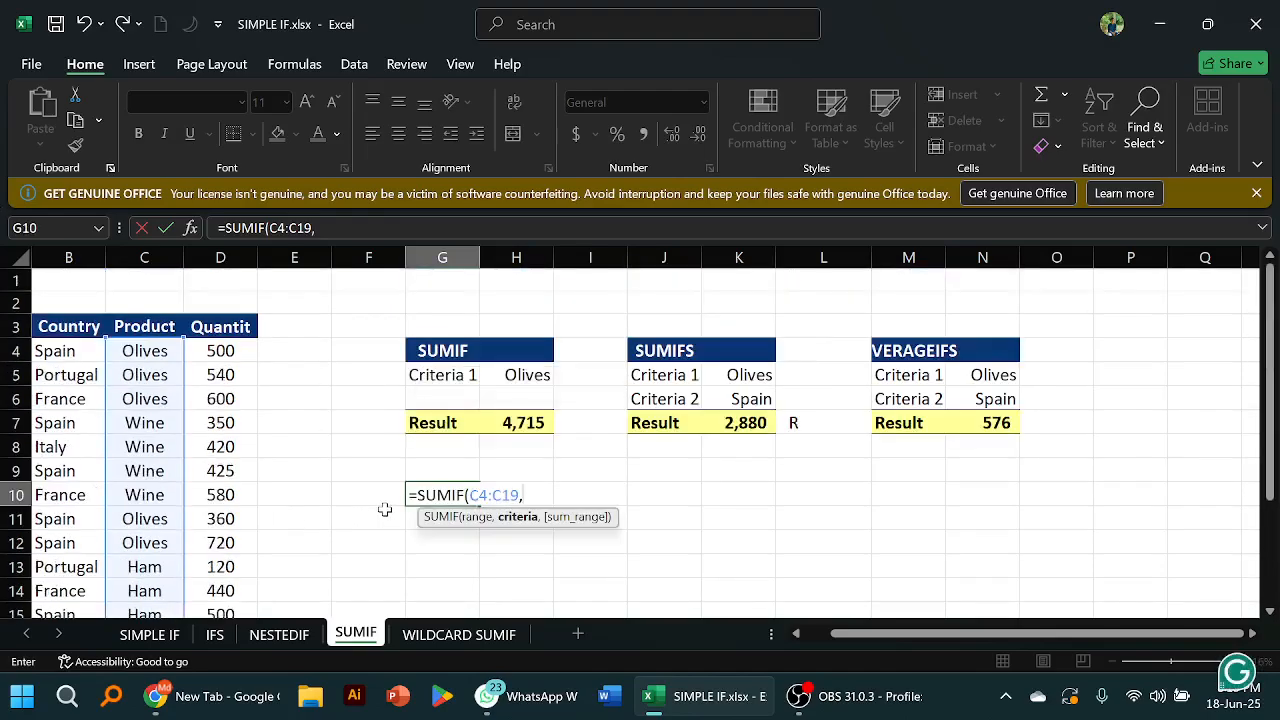
# Set the SUMIF criterion in G10 to H5 and the sum range to the Quantity entries D4:D19
pyautogui.click(535, 377)
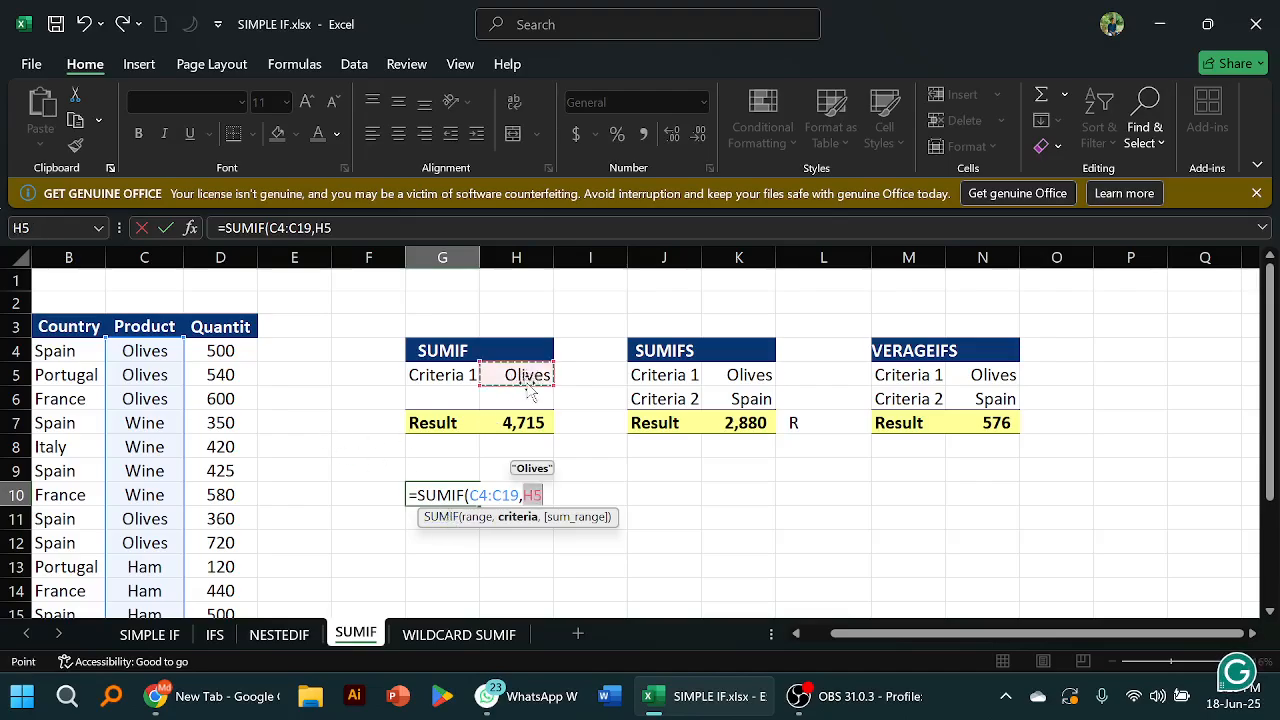
pyautogui.write(',')
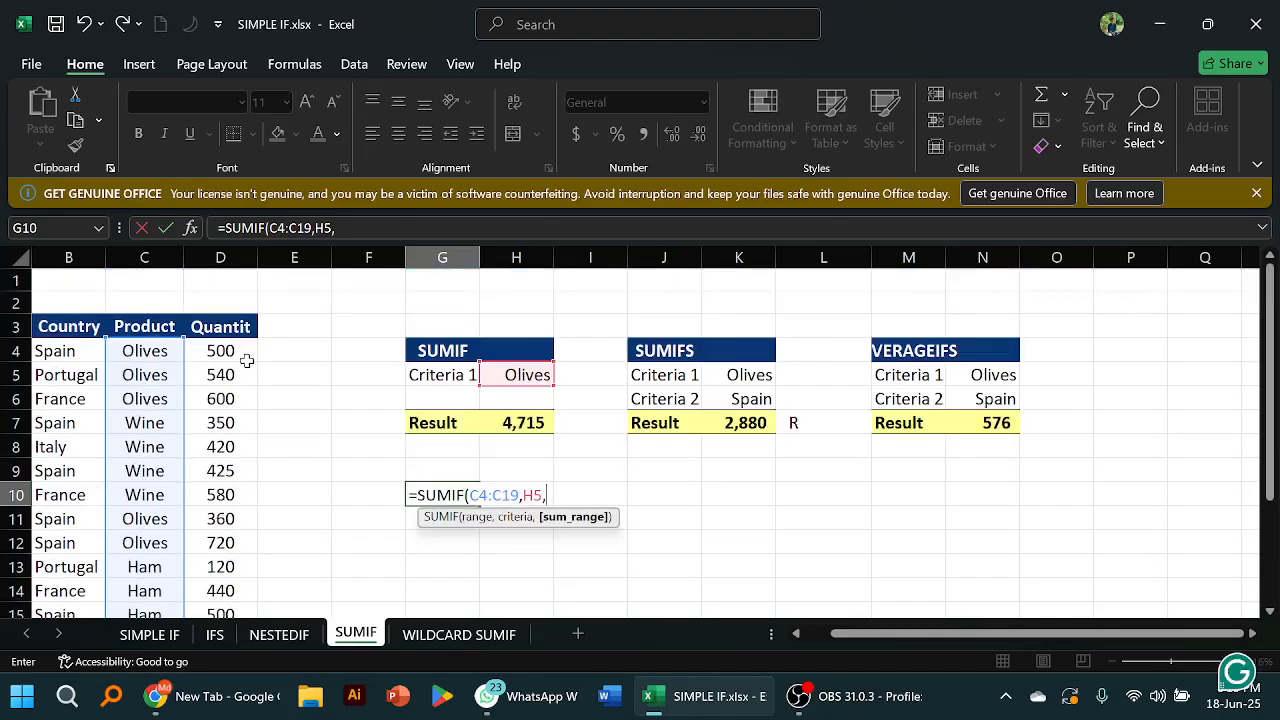
pyautogui.moveTo(237, 352); pyautogui.dragTo(236, 477)
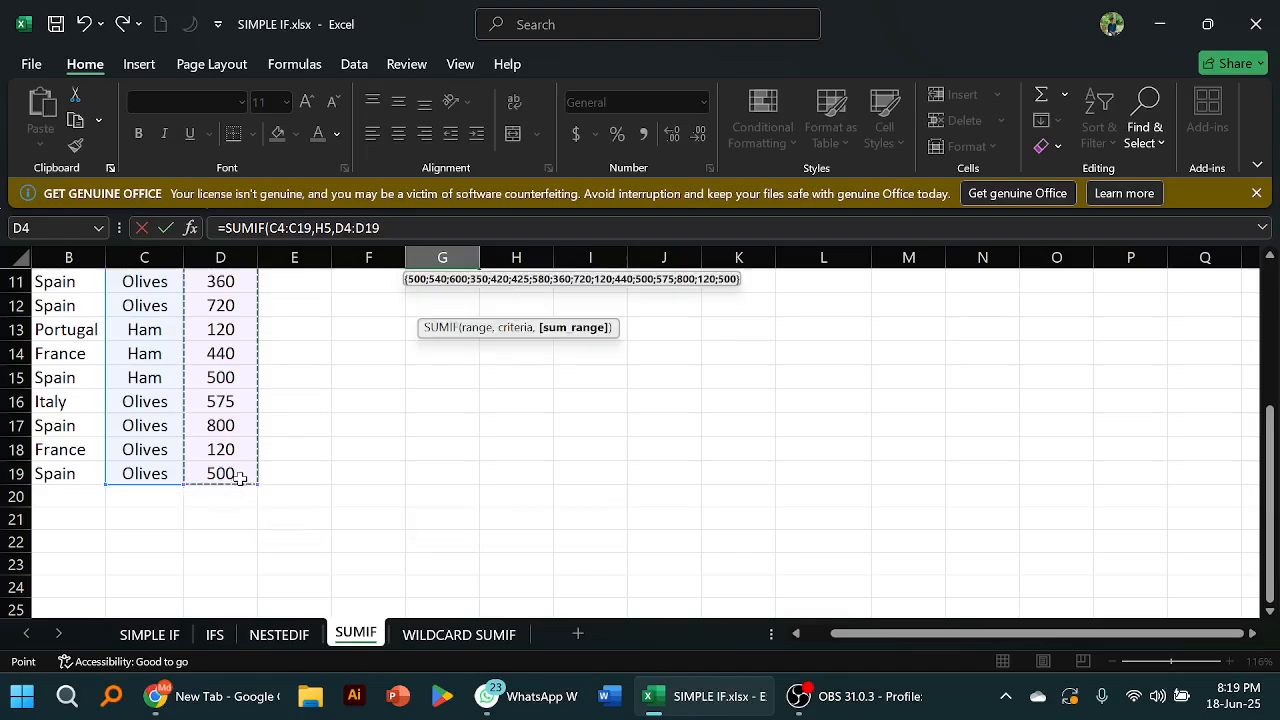
pyautogui.write(',')
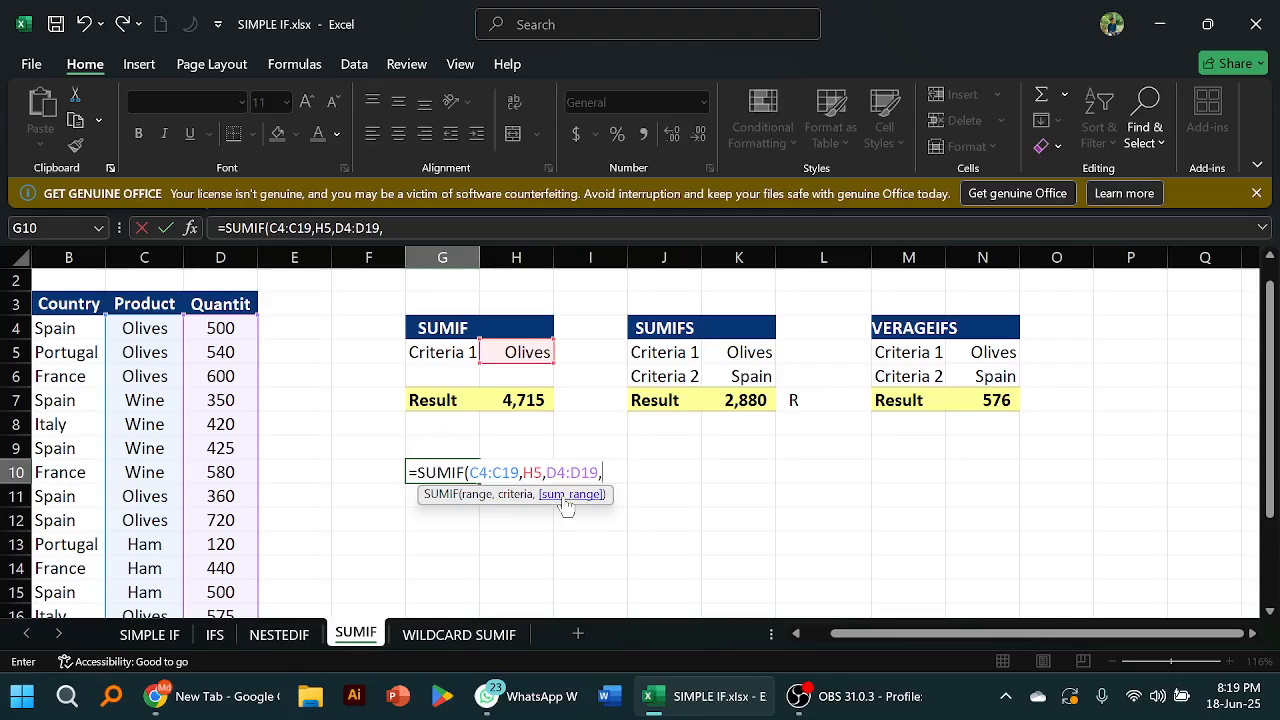
# Close the SUMIF formula, remove the extra comma after D4:D19 and enter it in G10
pyautogui.write(')')
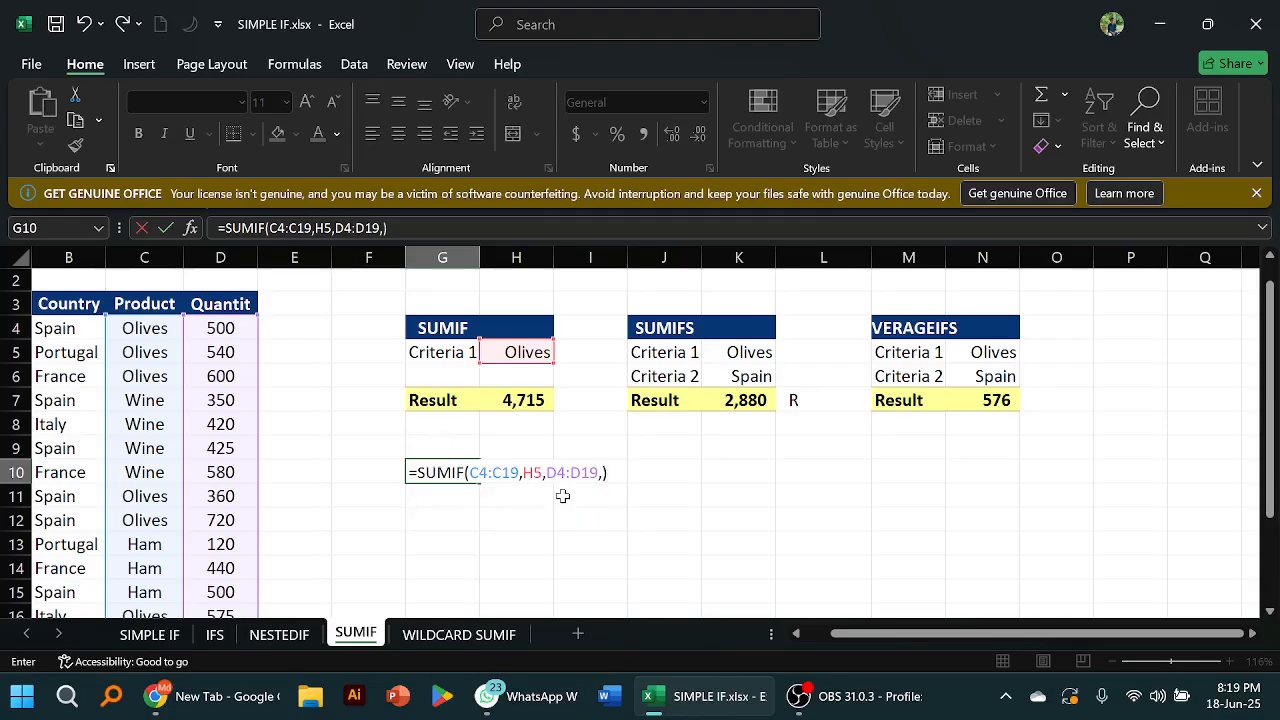
pyautogui.press('Return')
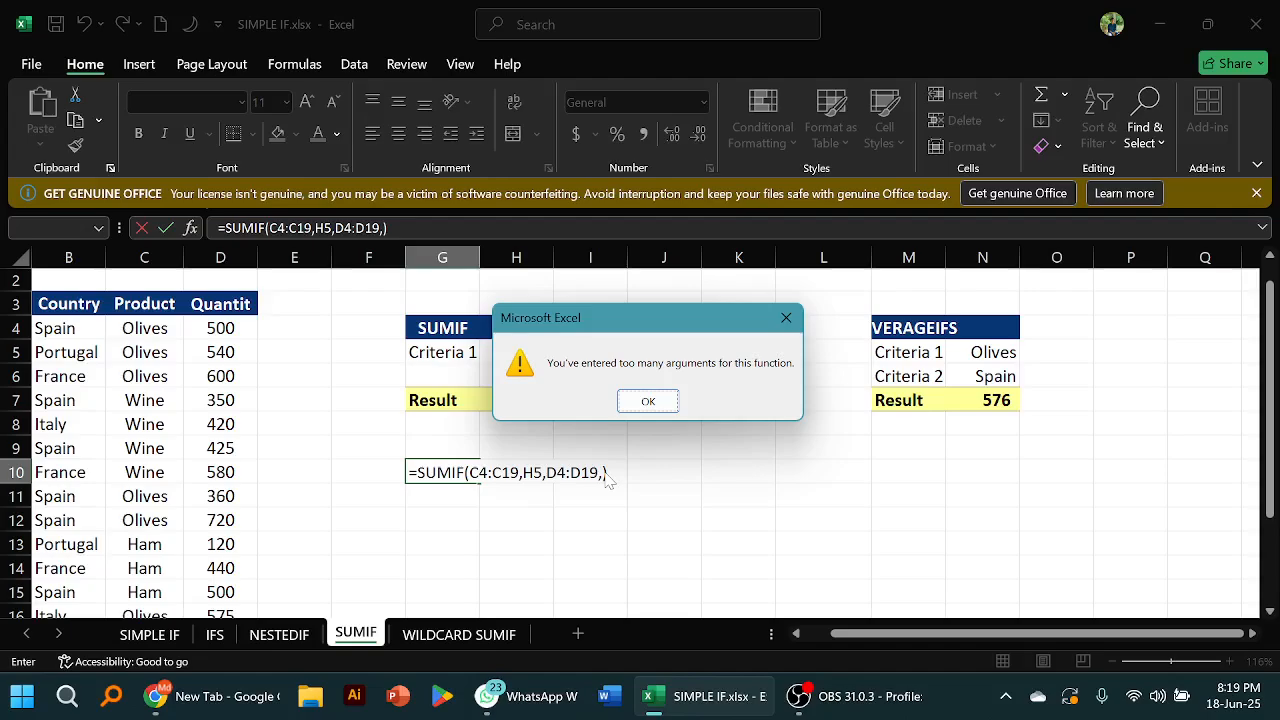
pyautogui.click(656, 404)
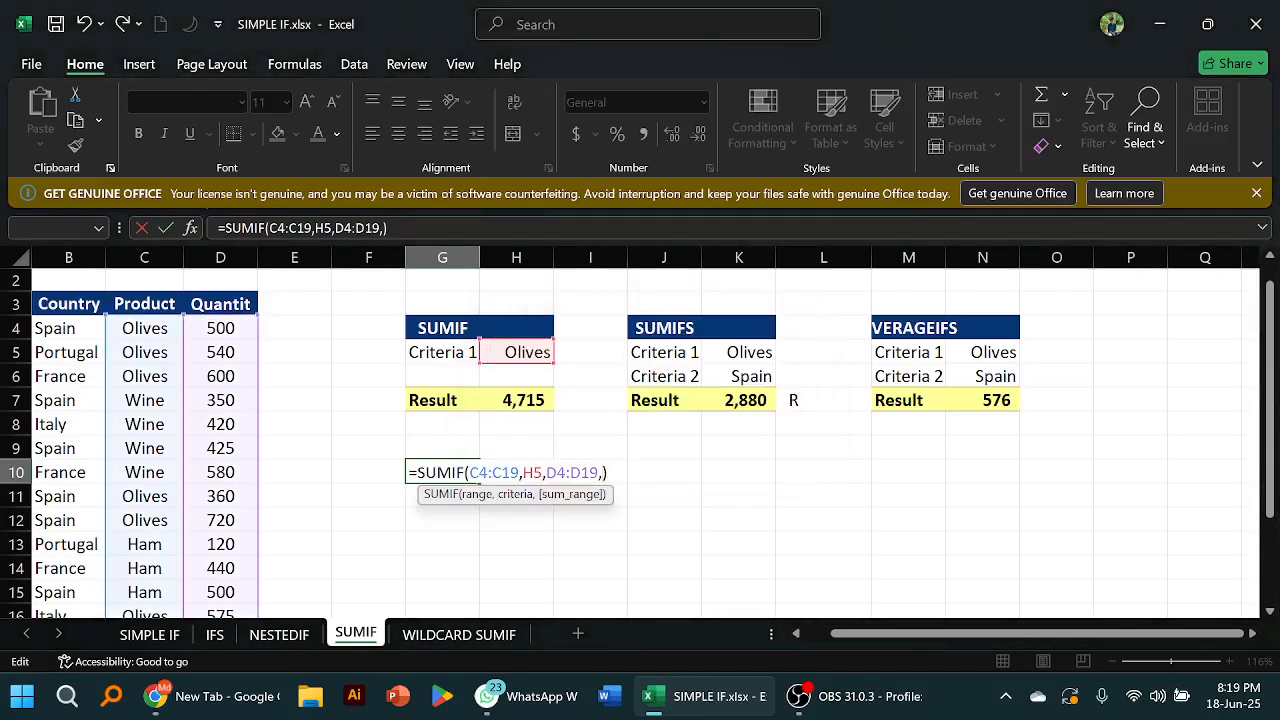
pyautogui.press('BackSpace')
pyautogui.press('Return')
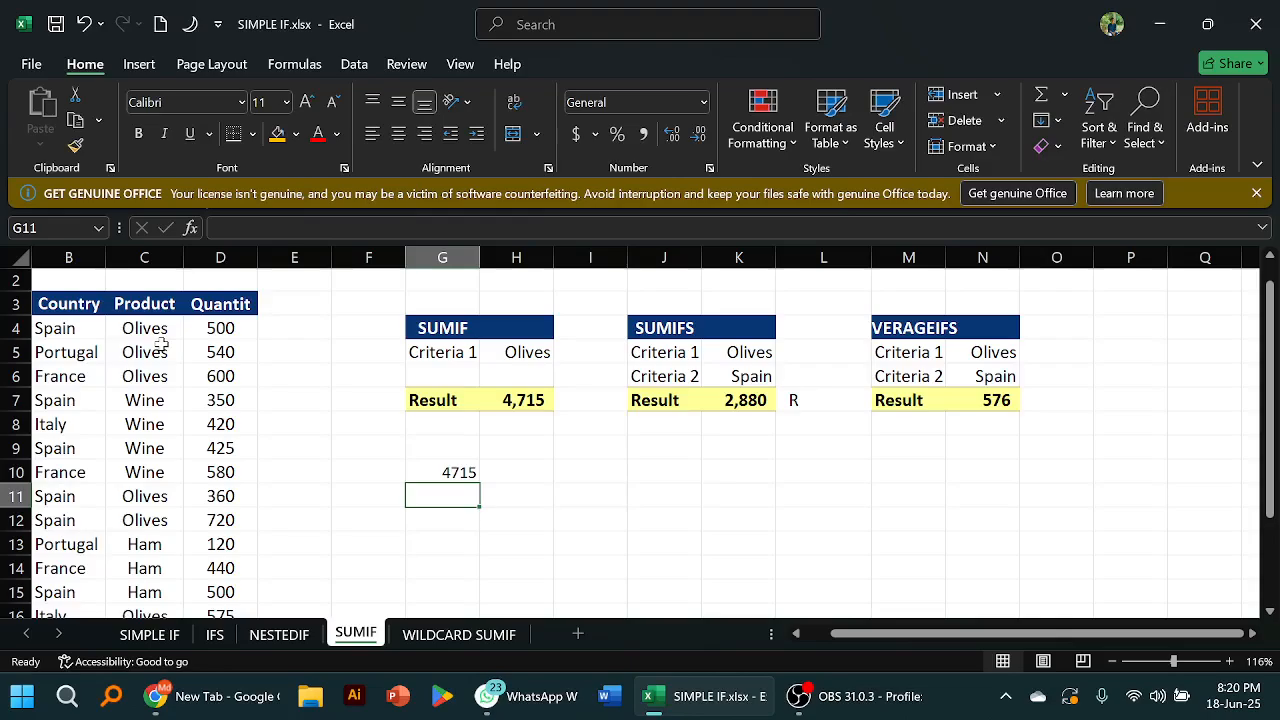
# Review the product data and the arguments of the SUMIF formula in G10, keeping the formula as is
pyautogui.scroll(-2, 160, 345)
pyautogui.scroll(2, 168, 450)
pyautogui.doubleClick(459, 472)
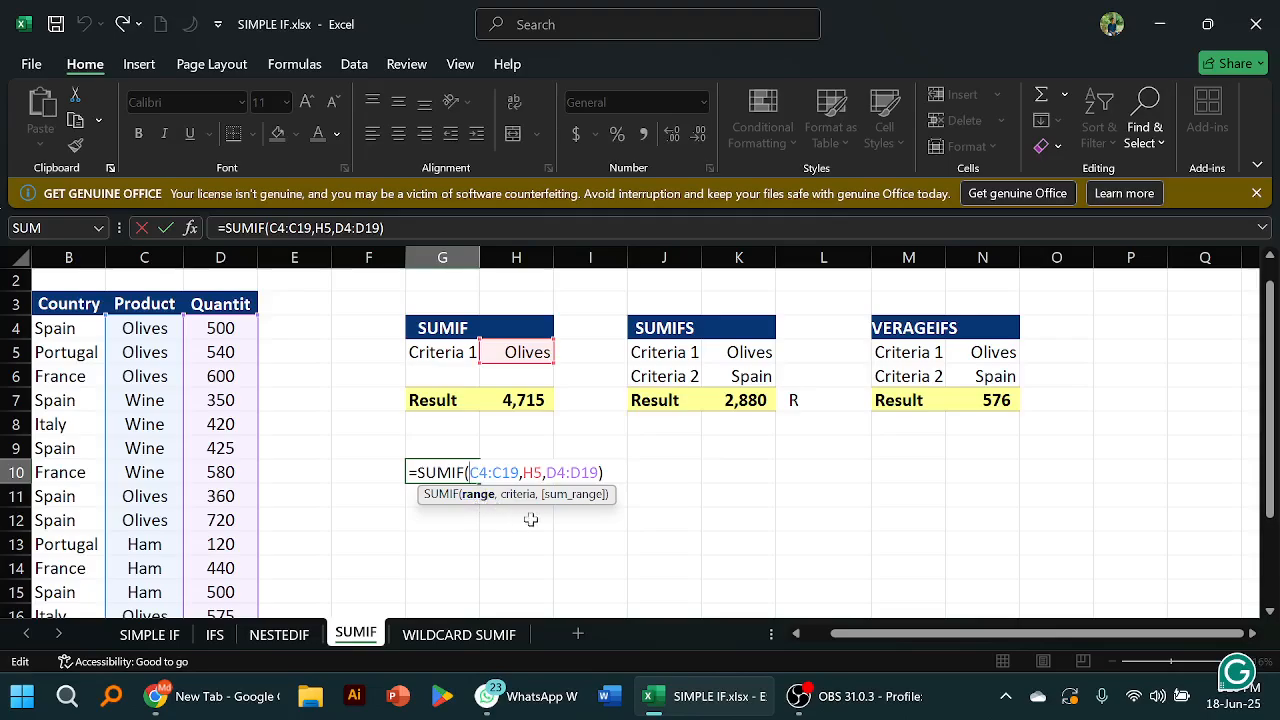
pyautogui.press('Return')
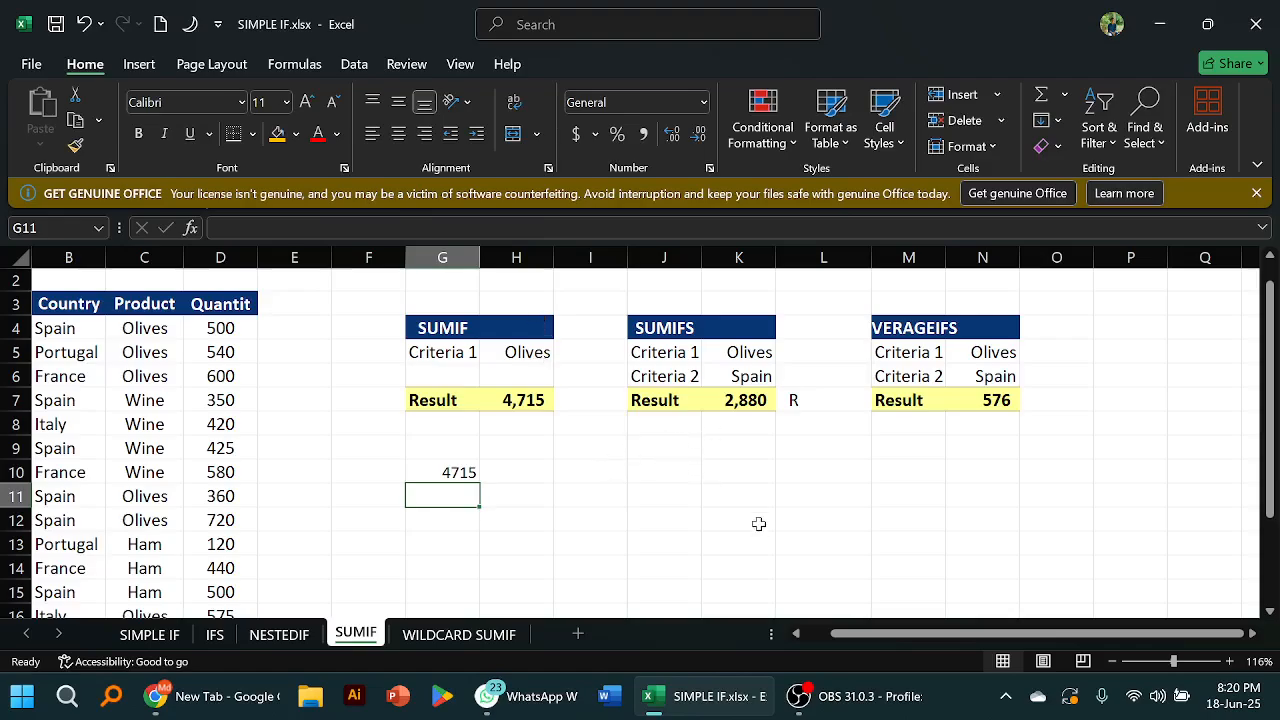
# Start a SUMIFS formula in J10 below the SUMIFS table
pyautogui.scroll(-1, 759, 524)
pyautogui.scroll(1, 700, 500)
pyautogui.click(669, 477)
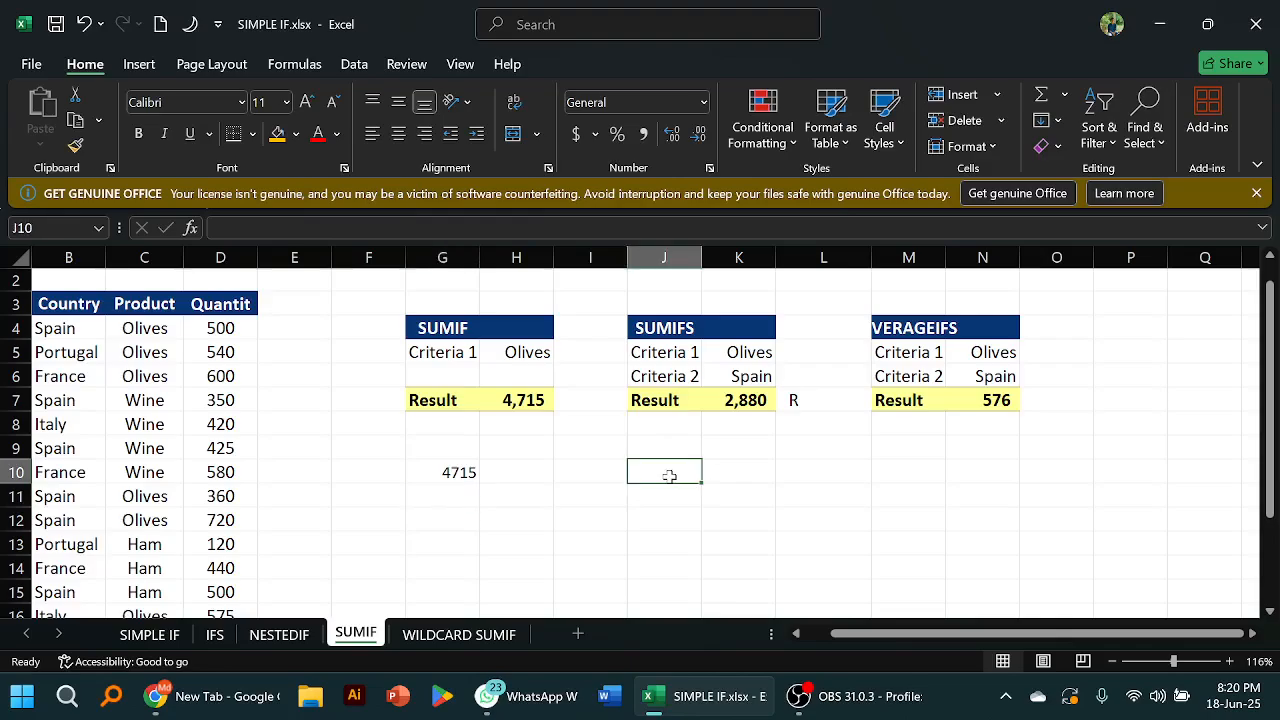
pyautogui.write('=')
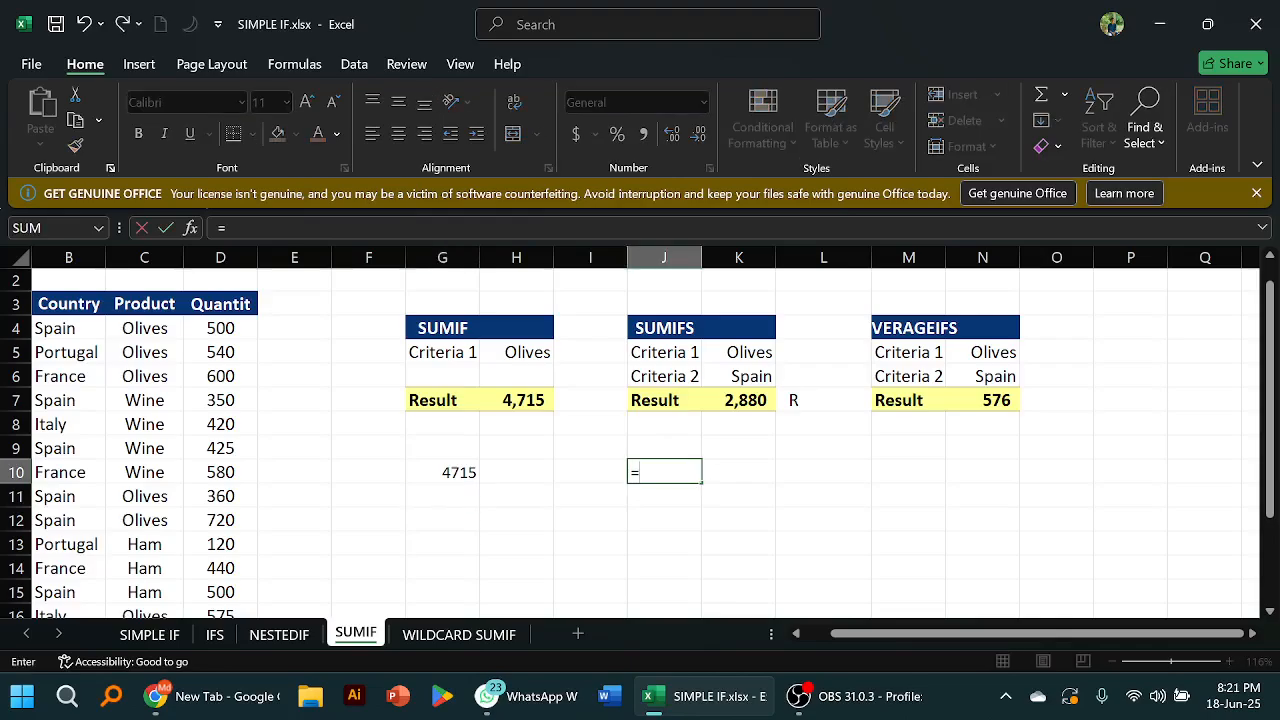
pyautogui.write('SUM')
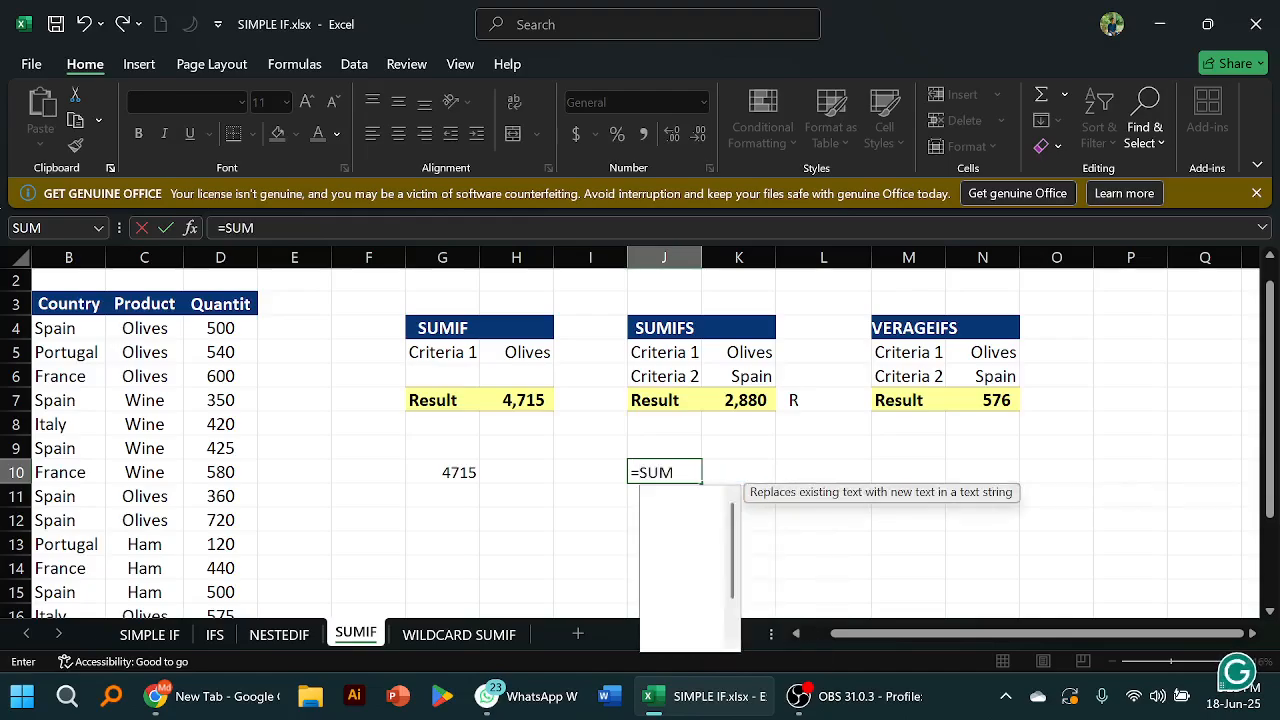
pyautogui.write('IFS')
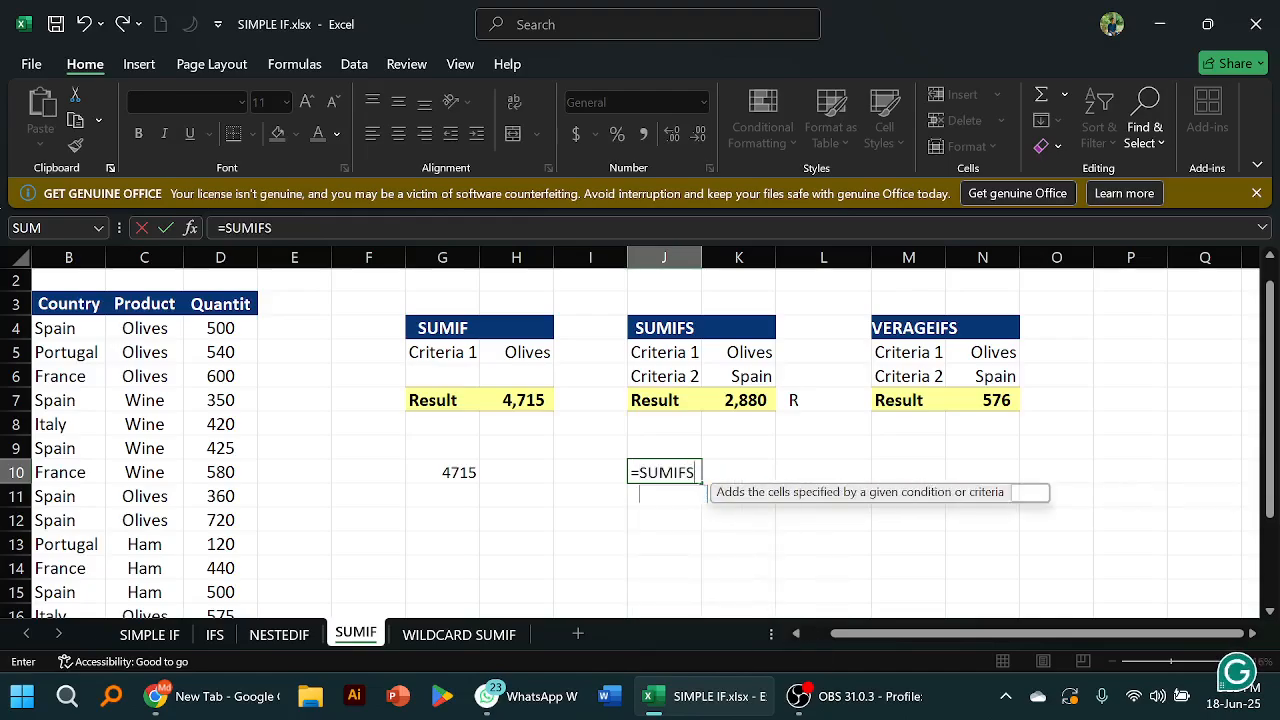
pyautogui.write('(')
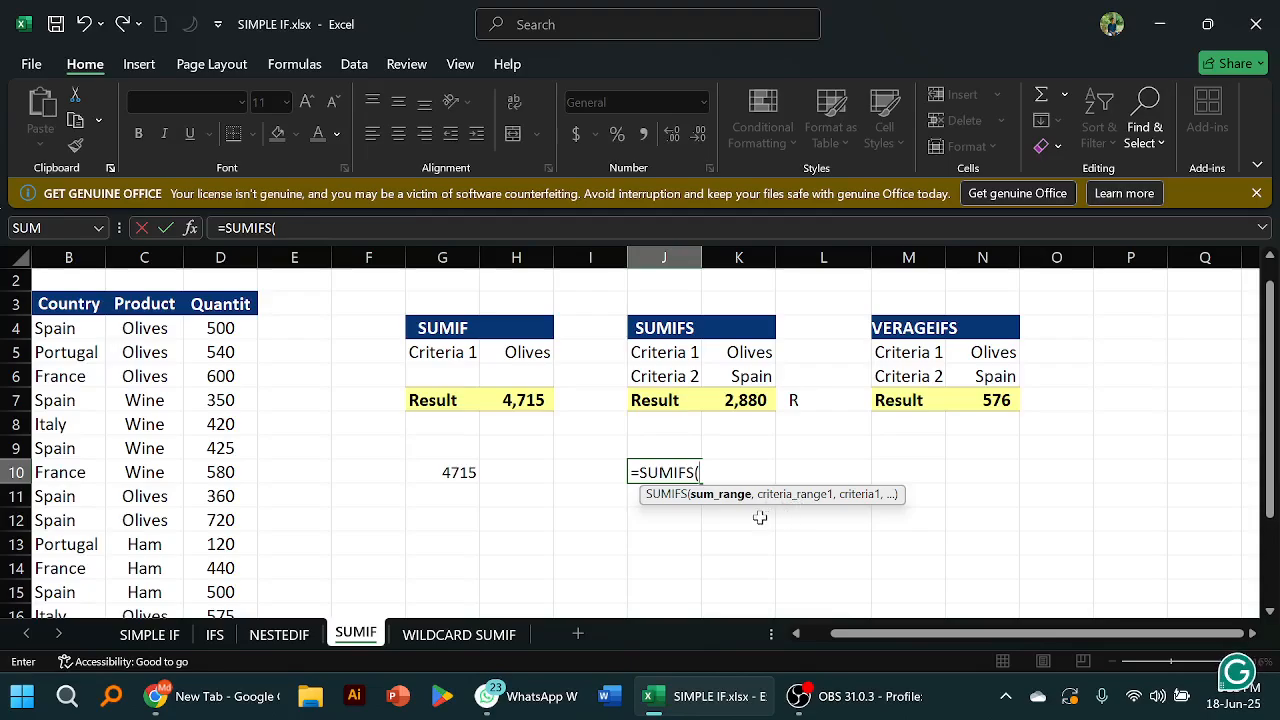
# Try D4:D20 as the SUMIFS sum range and clear the reference from the formula
pyautogui.scroll(-1, 423, 387)
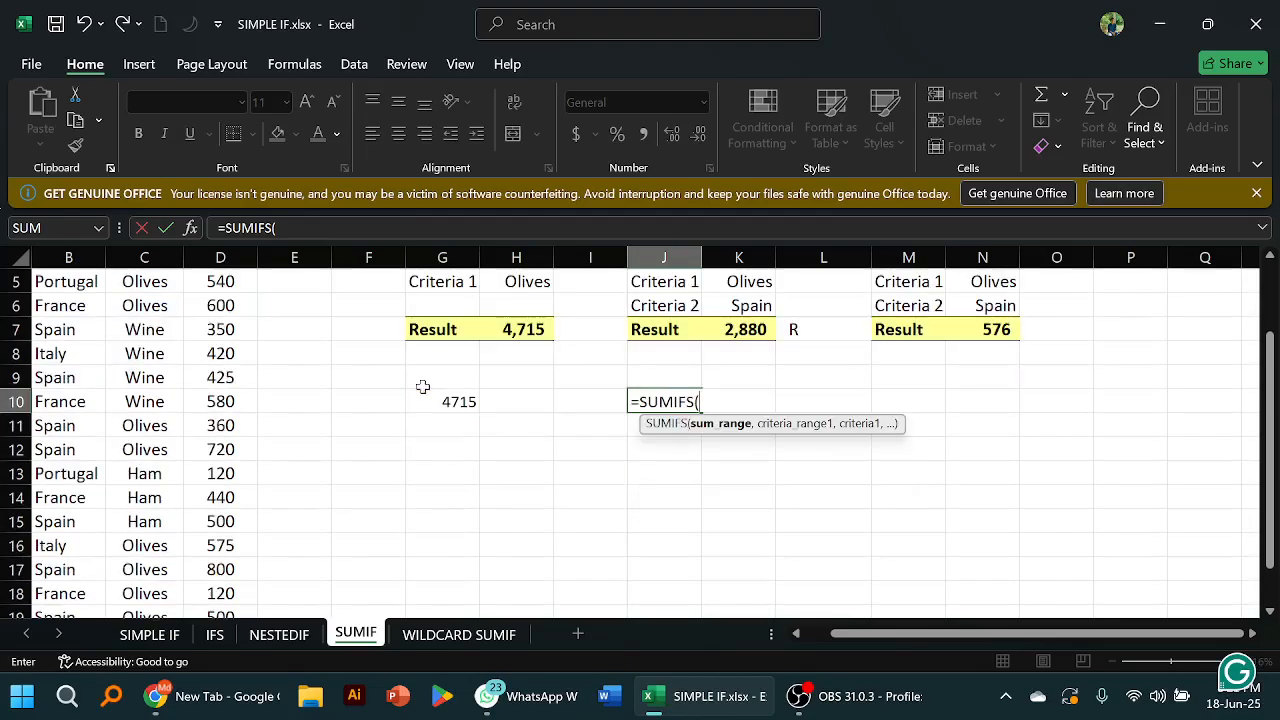
pyautogui.scroll(2, 351, 394)
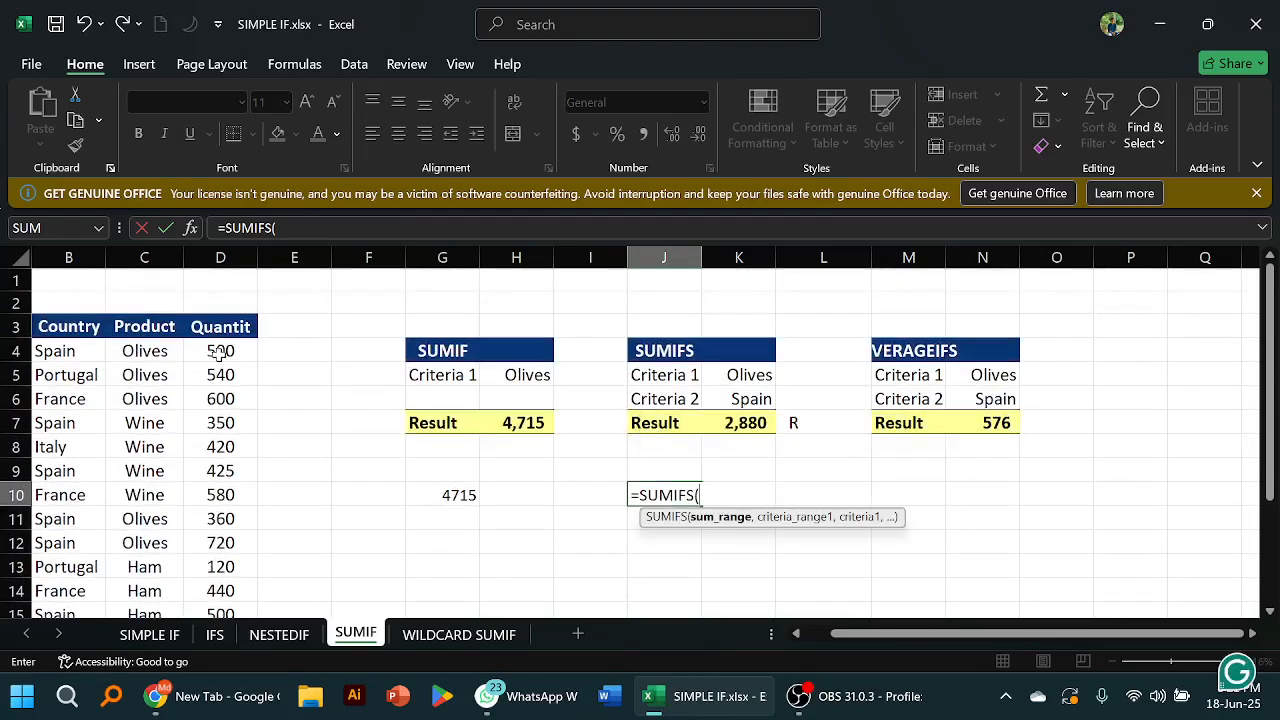
pyautogui.moveTo(220, 351); pyautogui.dragTo(241, 367)
pyautogui.scroll(1, 305, 395)
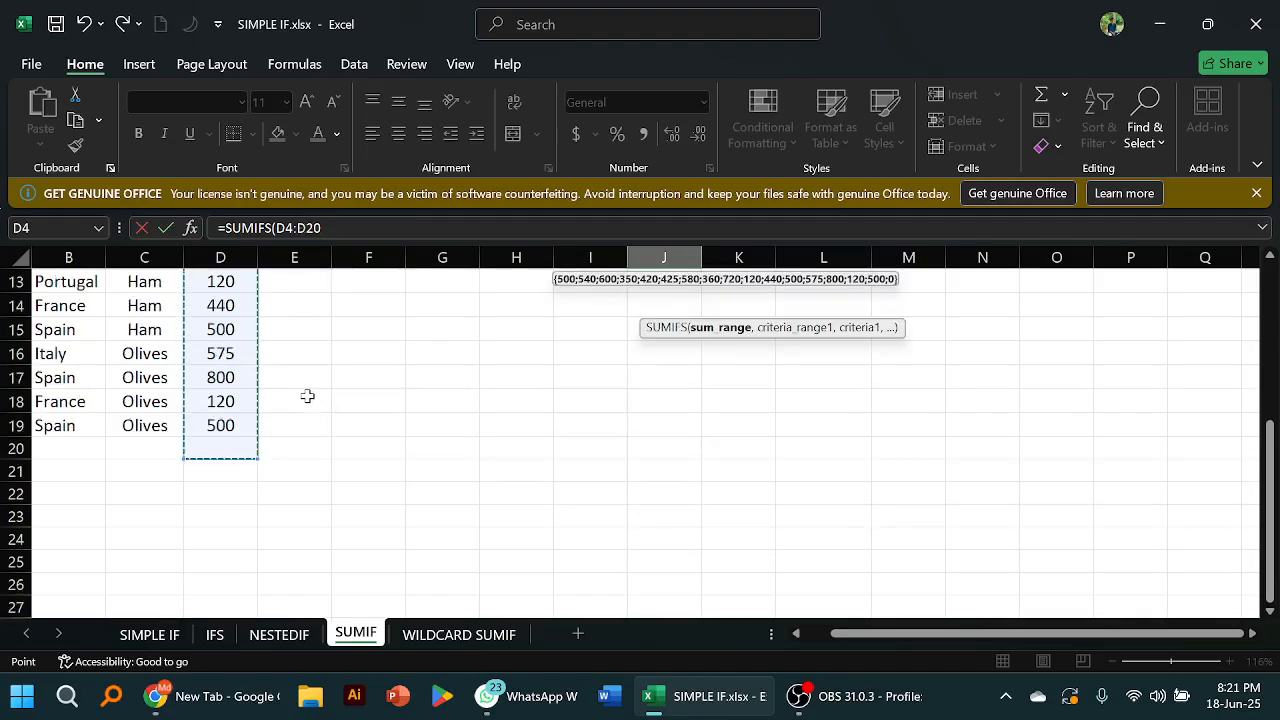
pyautogui.click(503, 354)
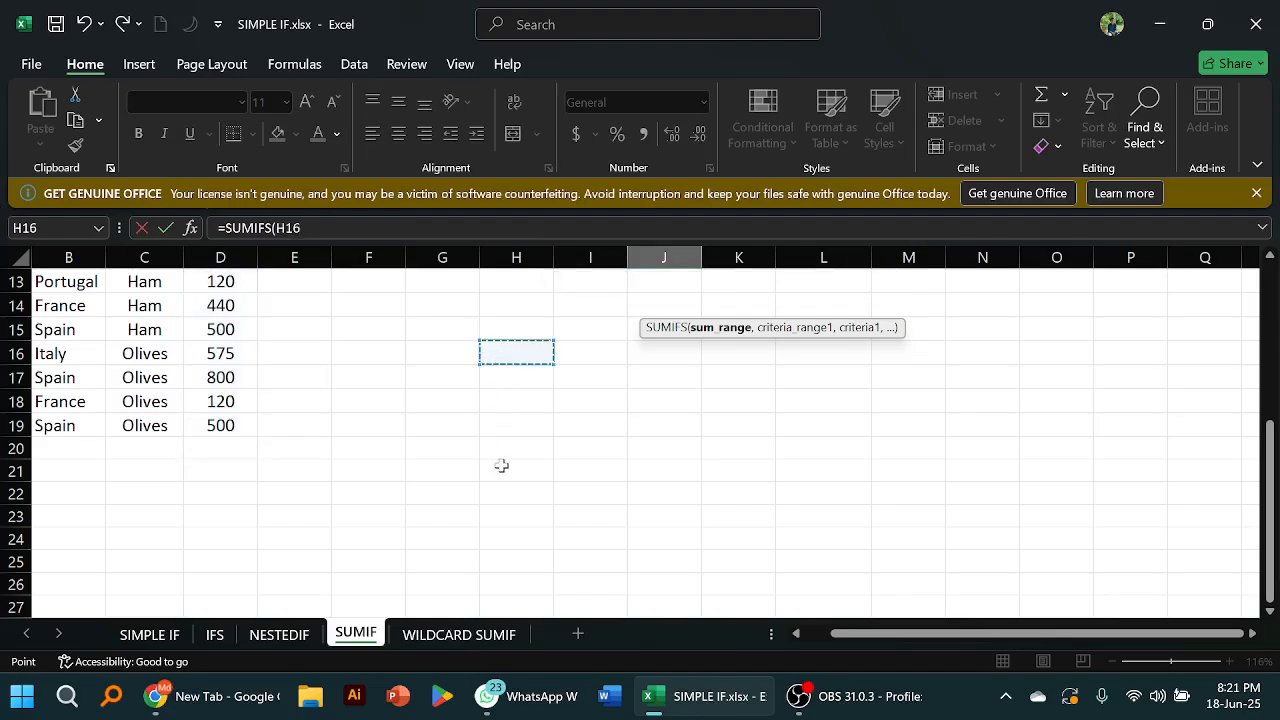
pyautogui.scroll(2, 501, 465)
pyautogui.scroll(2, 501, 465)
pyautogui.press('BackSpace')
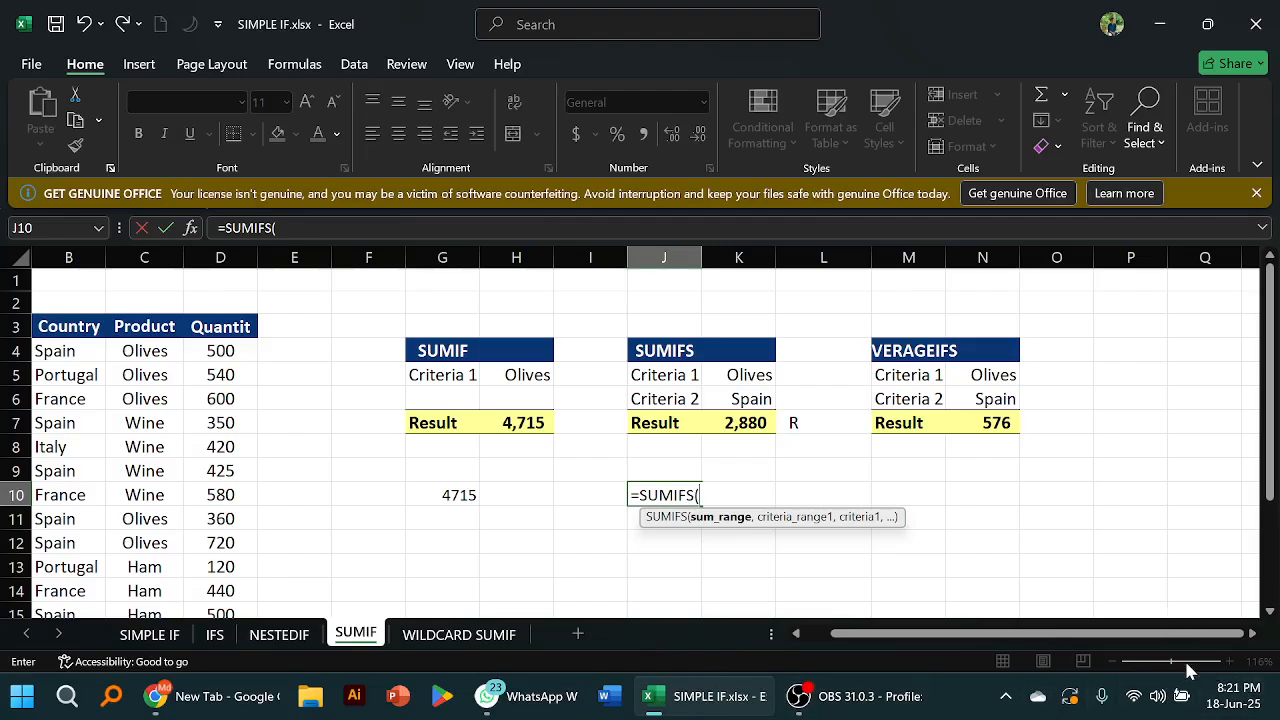
# Set the SUMIFS sum range to the Quantity entries D4:D19 and continue to the first criteria range
pyautogui.moveTo(1170, 634); pyautogui.dragTo(948, 646)
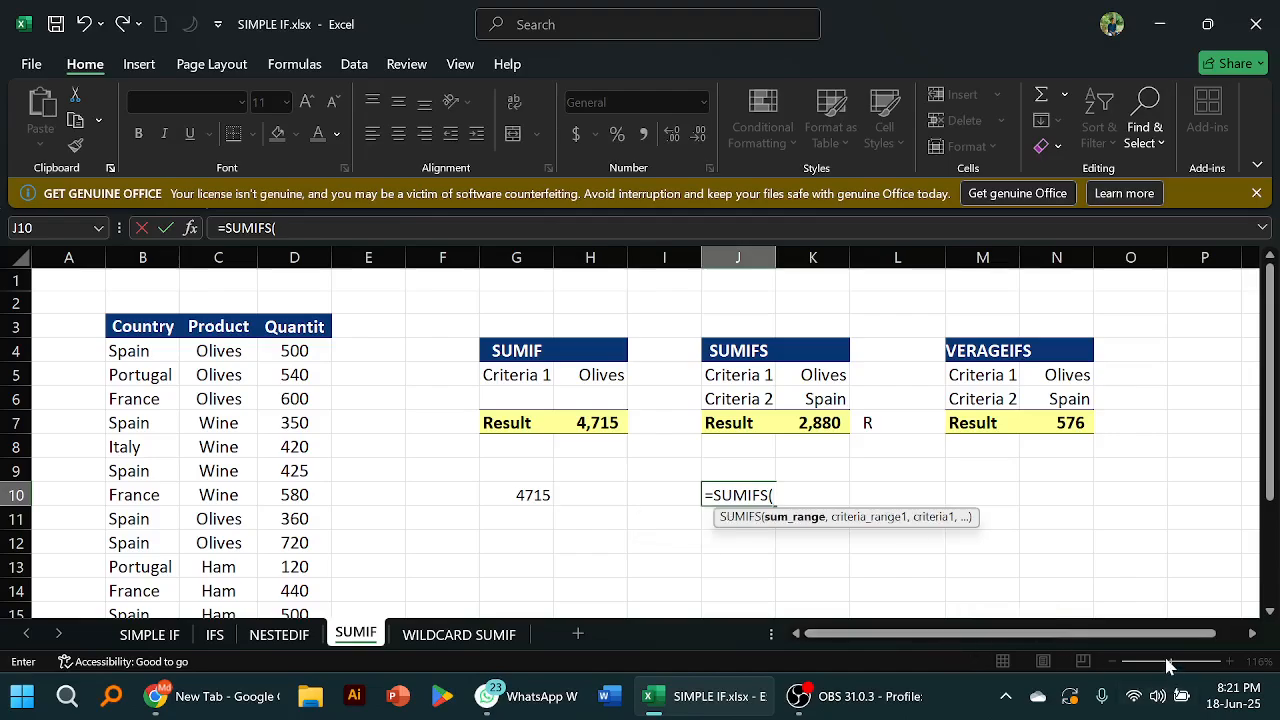
pyautogui.scroll(-1, 623, 537)
pyautogui.scroll(1, 620, 538)
pyautogui.scroll(-1, 250, 478)
pyautogui.scroll(1, 266, 457)
pyautogui.moveTo(303, 350); pyautogui.dragTo(296, 570)
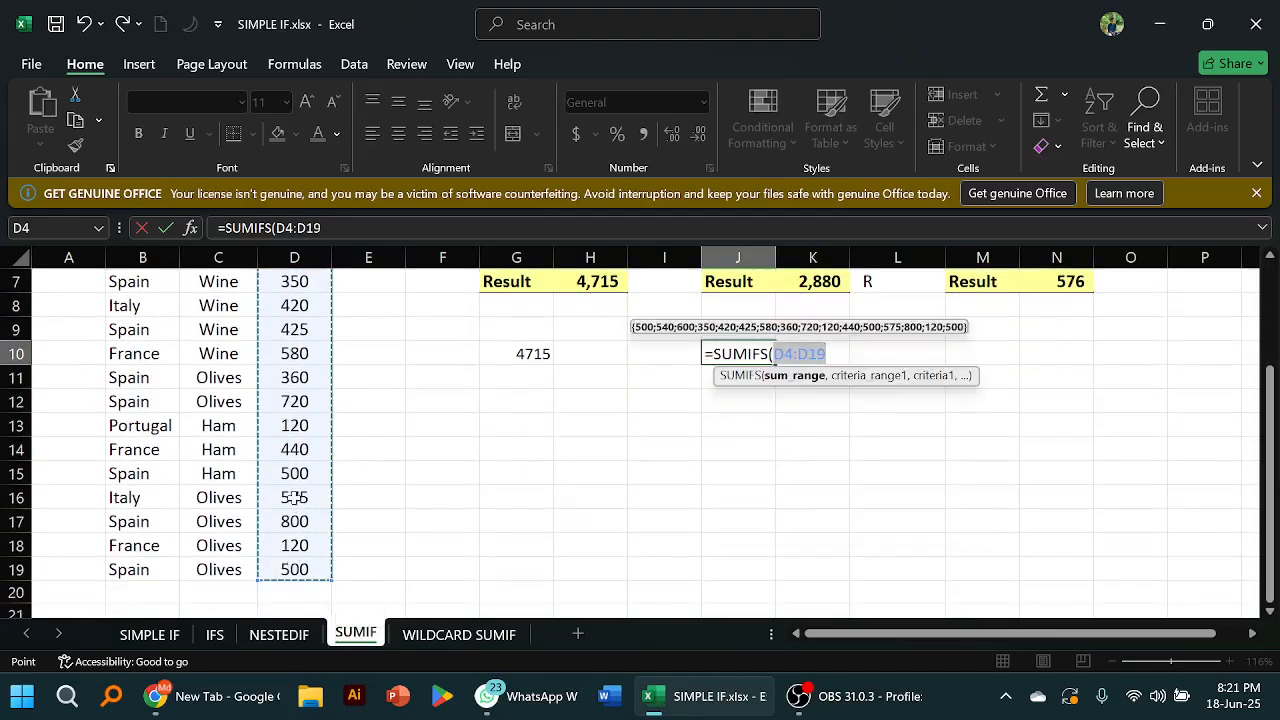
pyautogui.write(',')
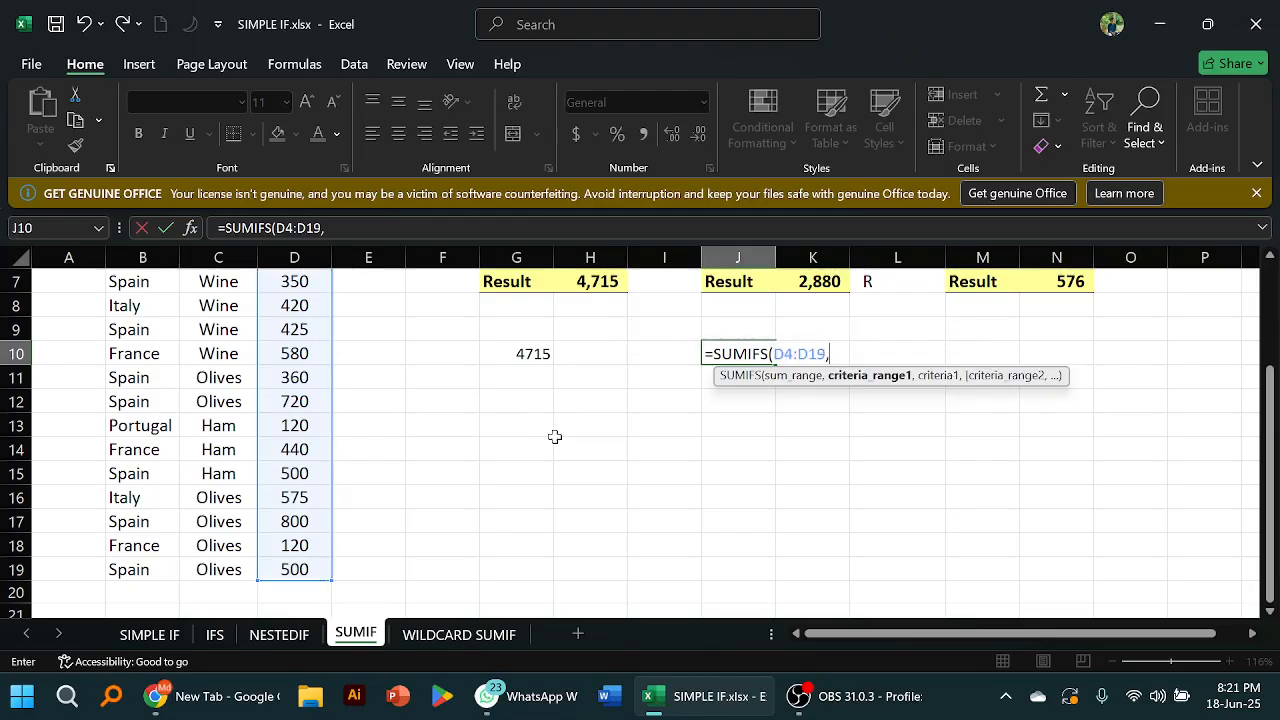
# Try C5 as the first criteria range and clear it from the SUMIFS formula
pyautogui.scroll(1, 766, 428)
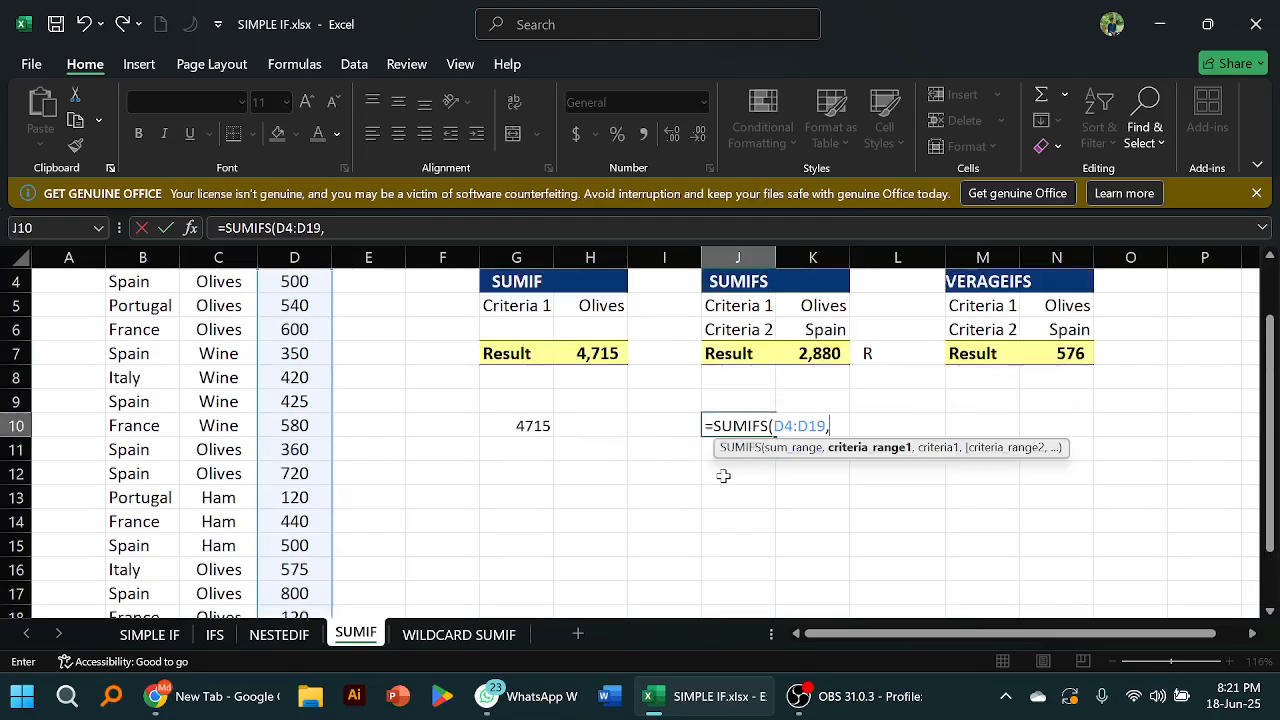
pyautogui.scroll(1, 700, 478)
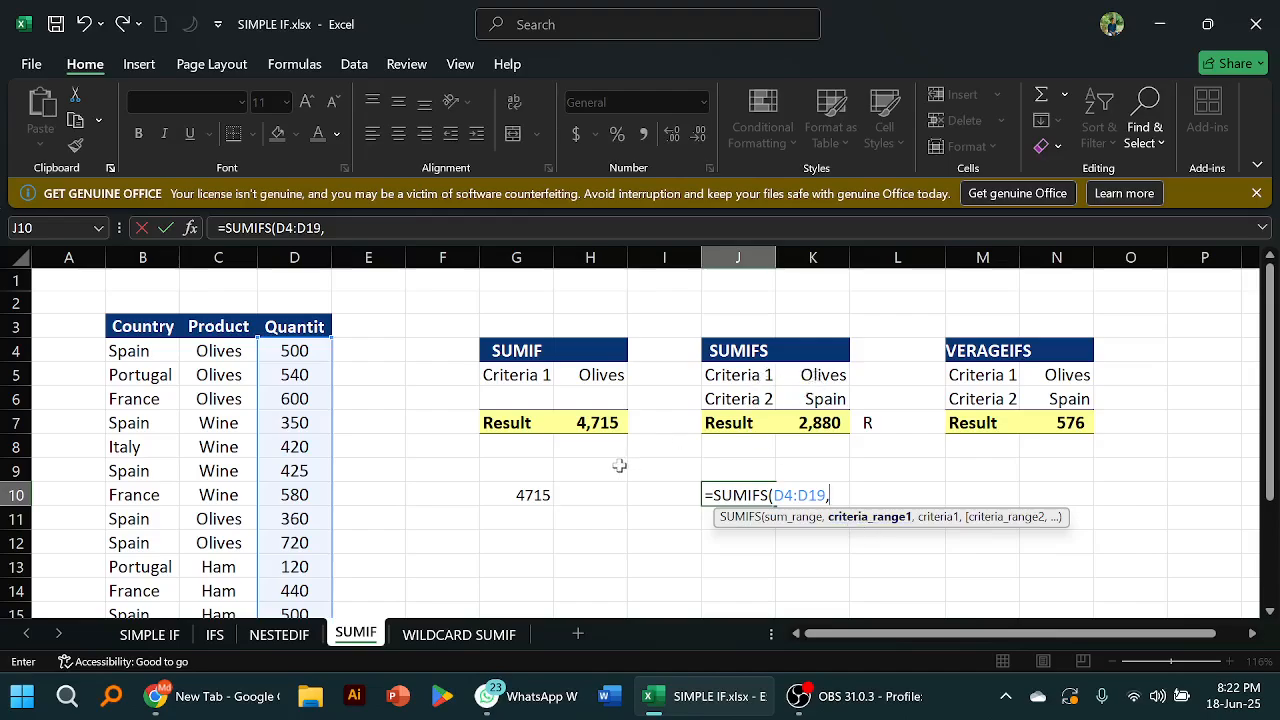
pyautogui.click(223, 370)
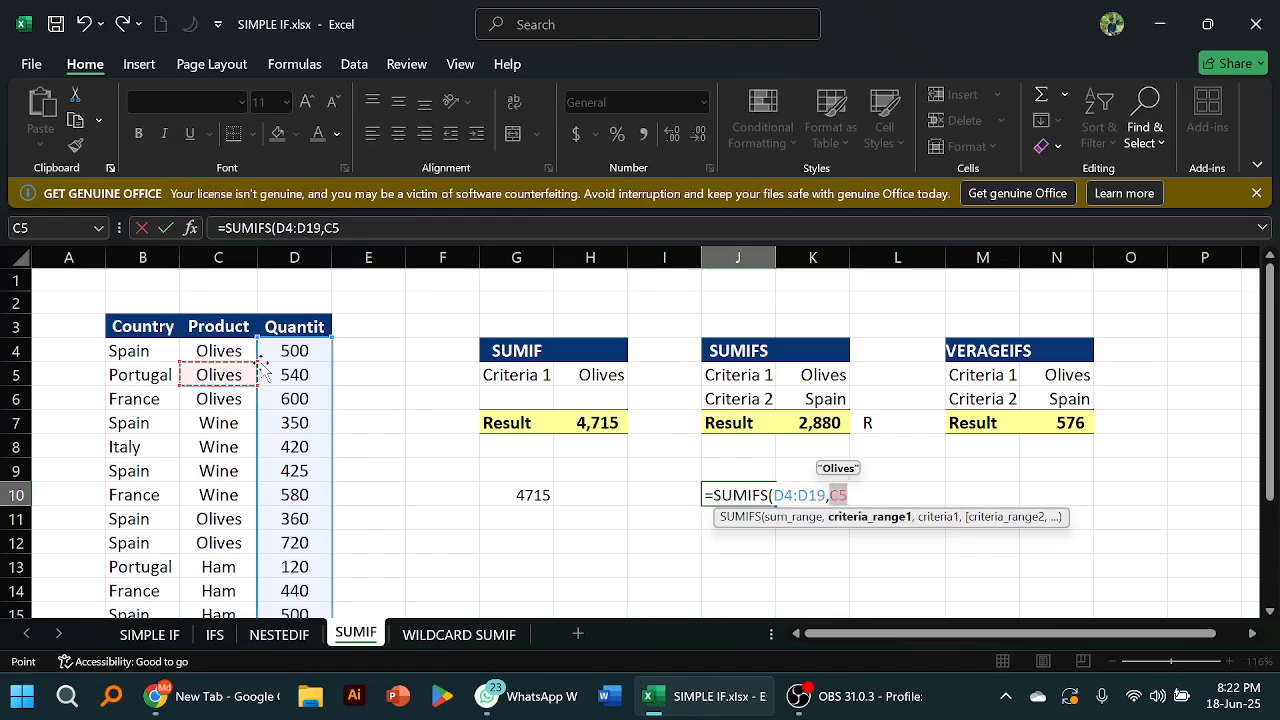
pyautogui.press('BackSpace')
pyautogui.press('BackSpace')
# Try to select the Product entries from C4, return from the NESTEDIF sheet to SUMIF and clear the sheet reference
pyautogui.moveTo(223, 350); pyautogui.dragTo(240, 616)
pyautogui.click(272, 633)
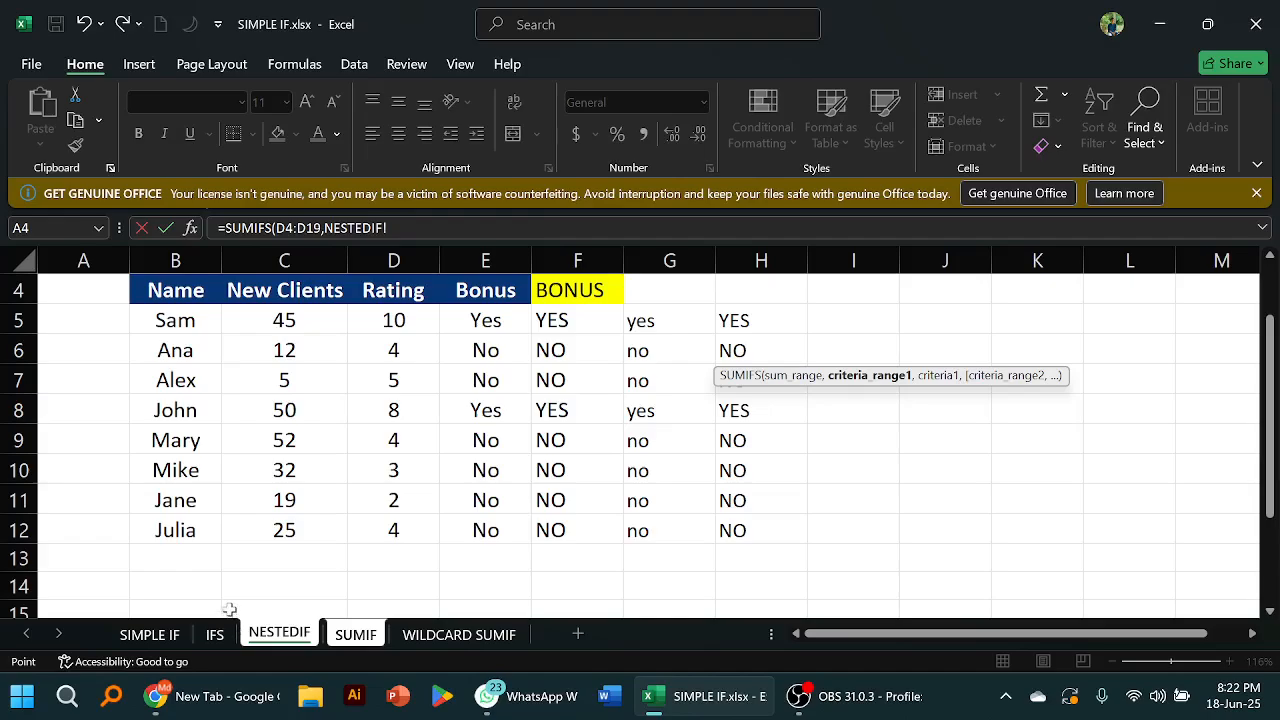
pyautogui.click(356, 636)
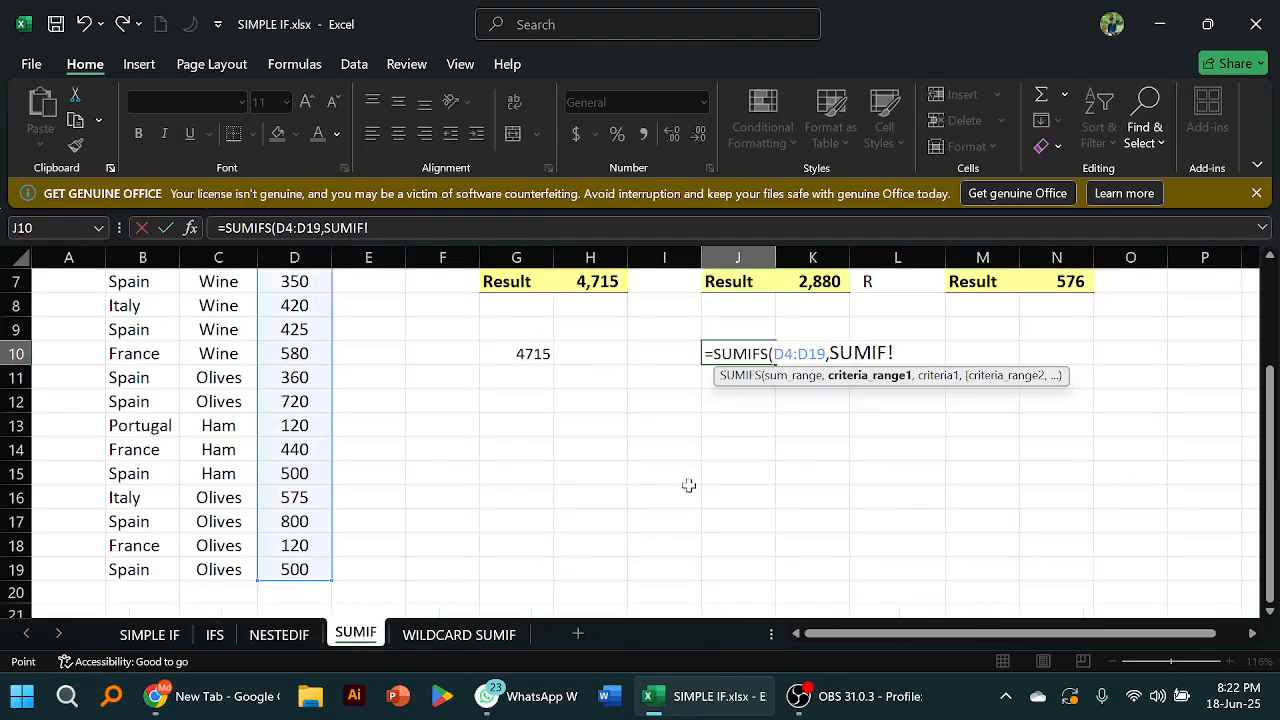
pyautogui.press('BackSpace')
pyautogui.press('BackSpace')
pyautogui.press('BackSpace')
pyautogui.press('BackSpace')
pyautogui.press('BackSpace')
pyautogui.press('BackSpace')
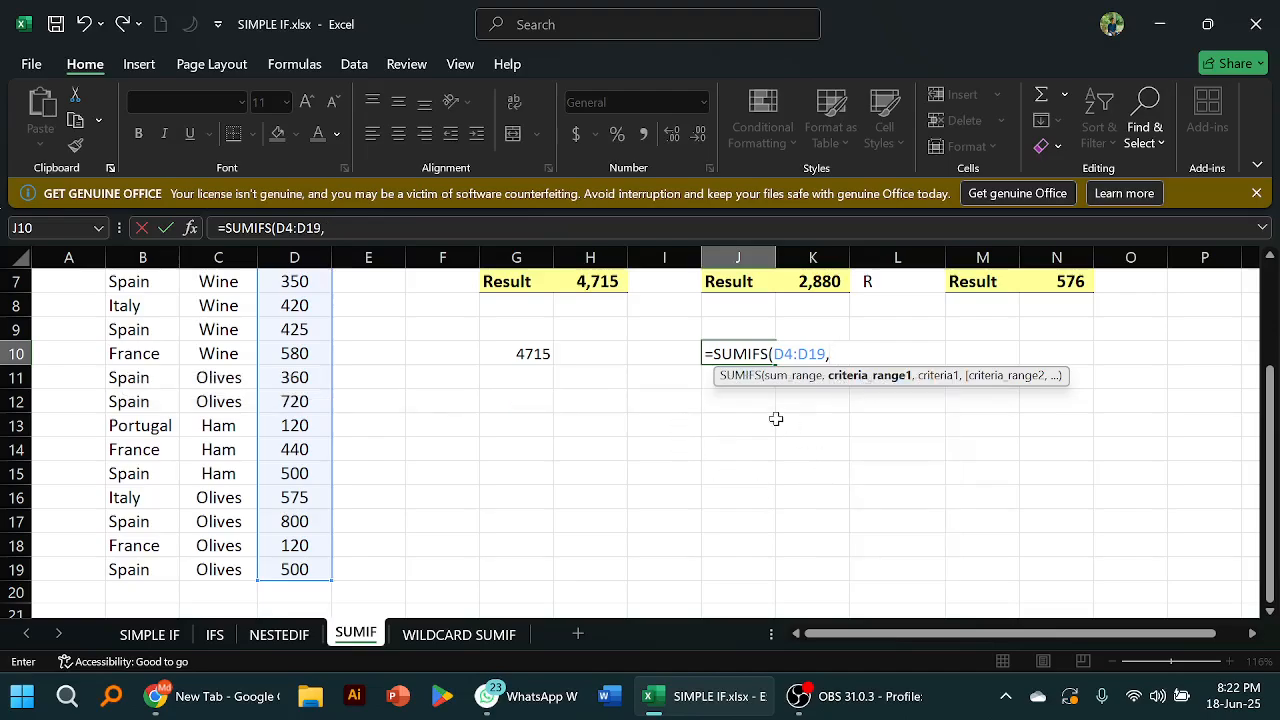
# Try again to select the Product entries from C4 as the first criteria range, and clear the stray F10 reference
pyautogui.scroll(2, 451, 446)
pyautogui.click(218, 351)
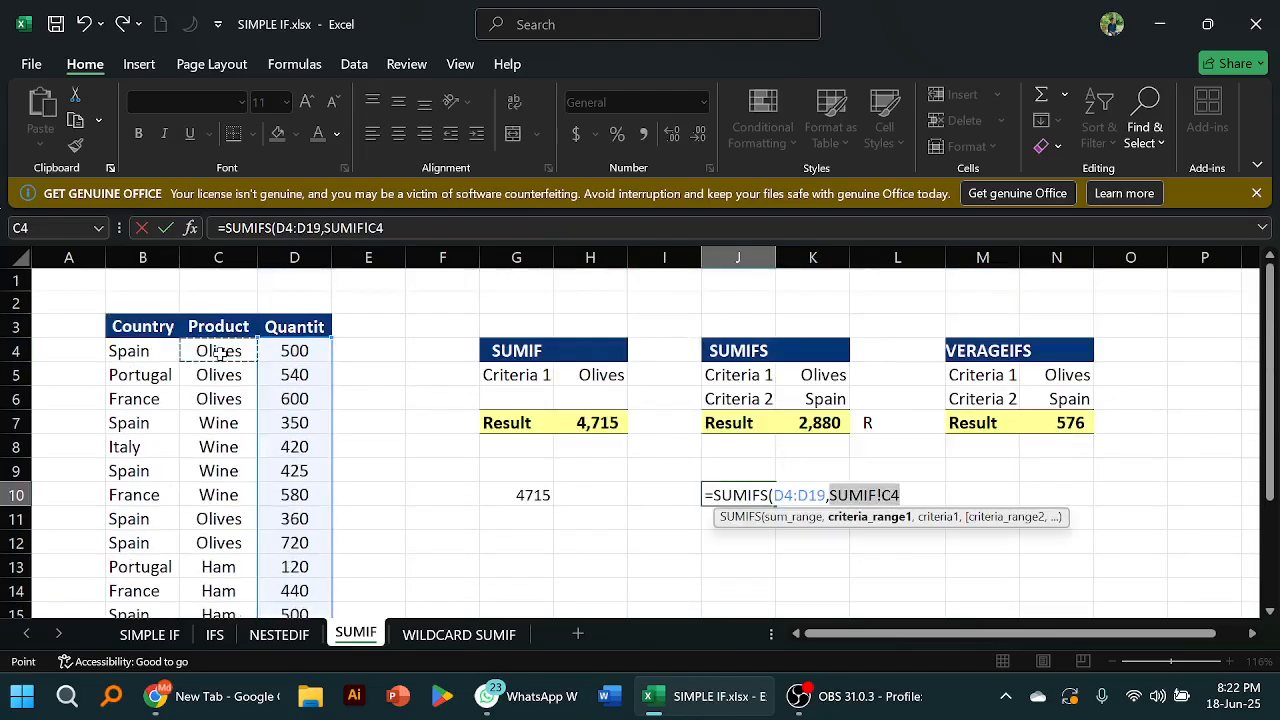
pyautogui.moveTo(218, 351); pyautogui.dragTo(218, 566)
pyautogui.click(218, 591)
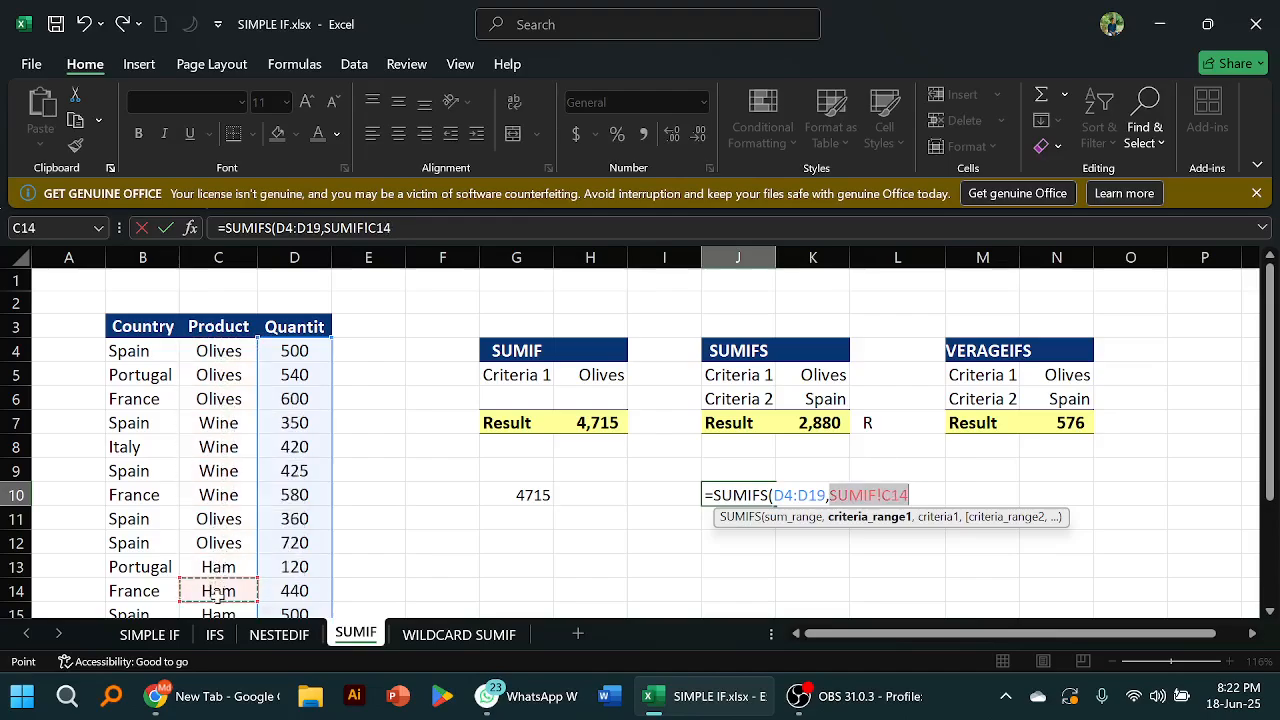
pyautogui.click(486, 496)
pyautogui.click(440, 497)
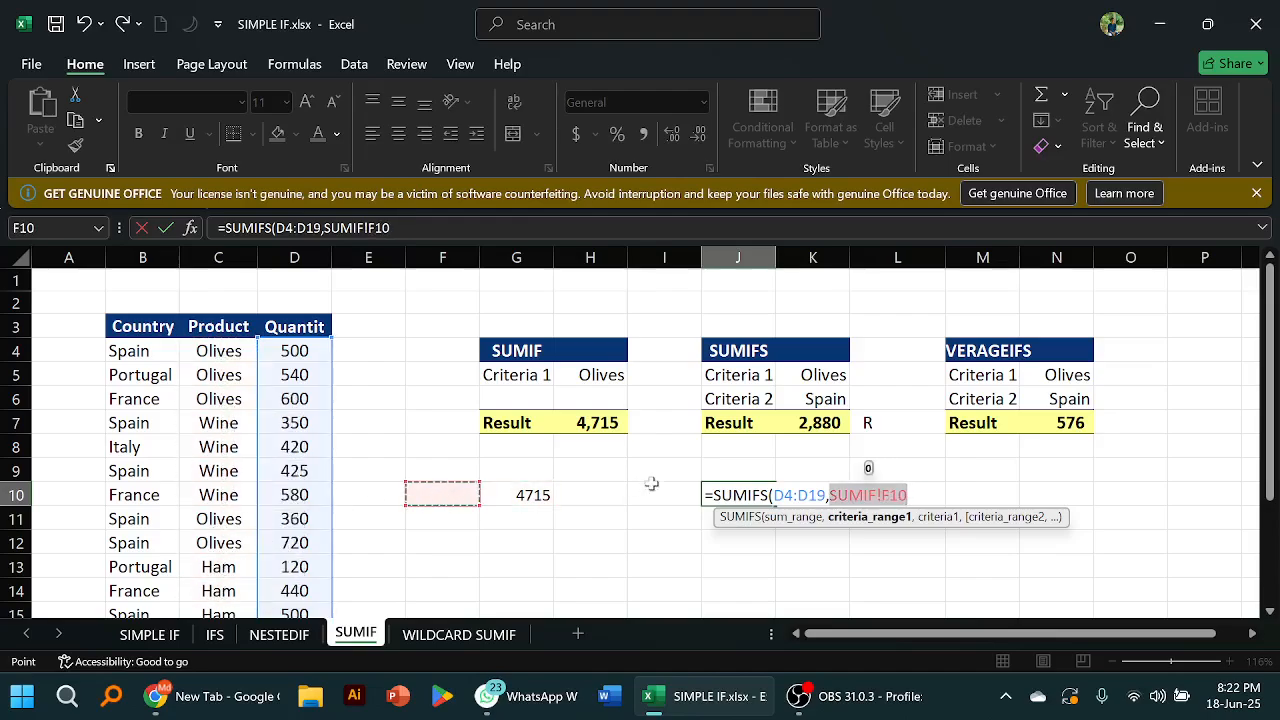
pyautogui.press('BackSpace')
pyautogui.press('BackSpace')
pyautogui.press('BackSpace')
pyautogui.press('BackSpace')
pyautogui.press('BackSpace')
pyautogui.press('BackSpace')
pyautogui.press('BackSpace')
pyautogui.press('BackSpace')
pyautogui.press('BackSpace')
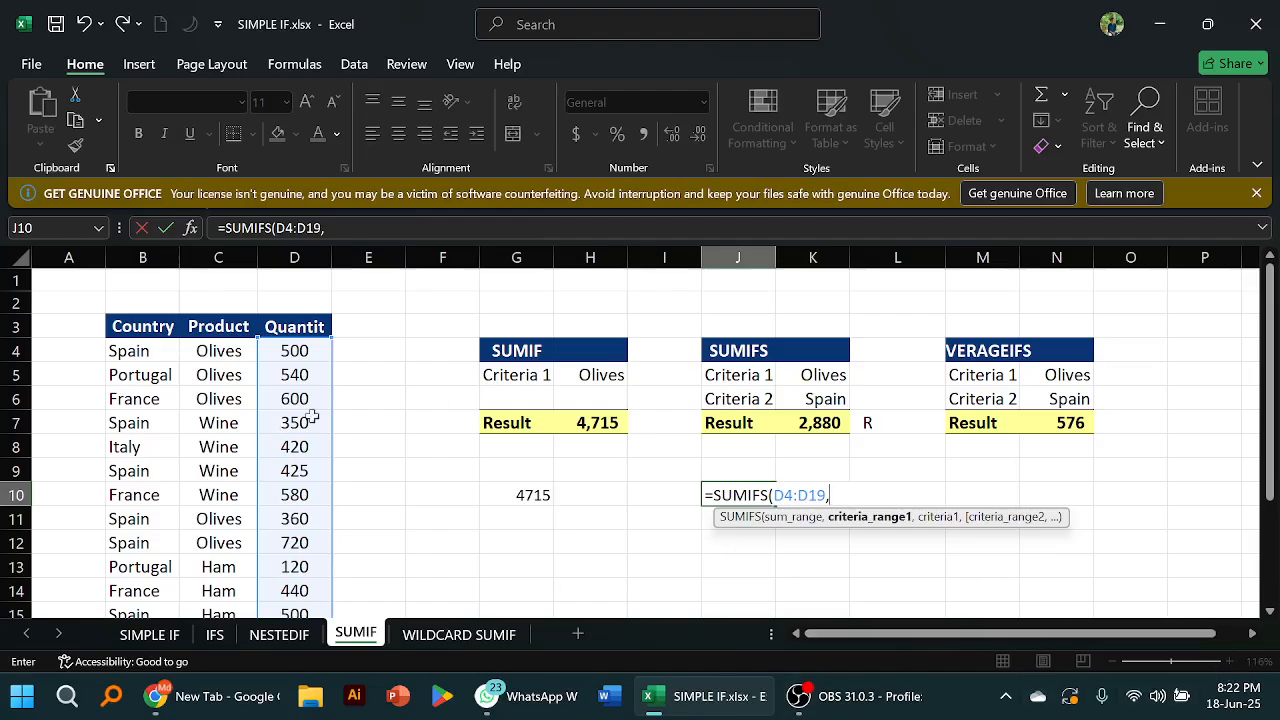
# Set the first criteria range to the Product entries C4:C19 and continue to the first criterion
pyautogui.moveTo(232, 352); pyautogui.dragTo(300, 575)
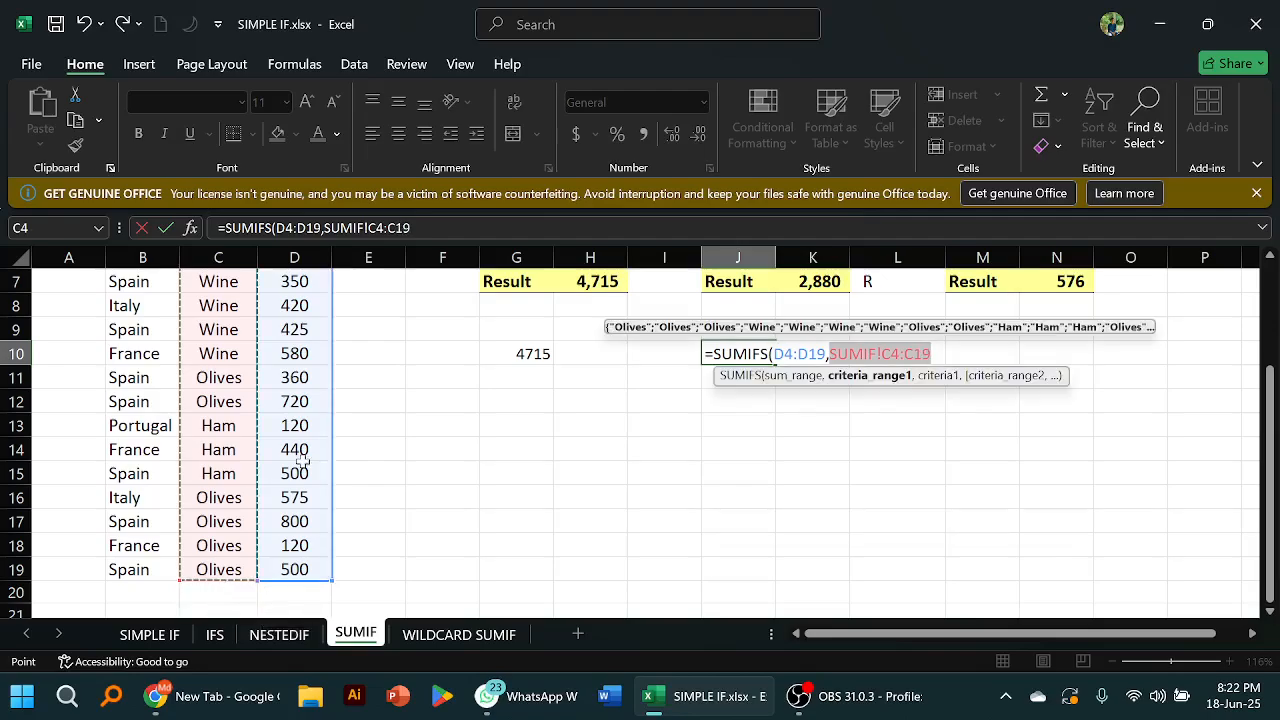
pyautogui.write(',')
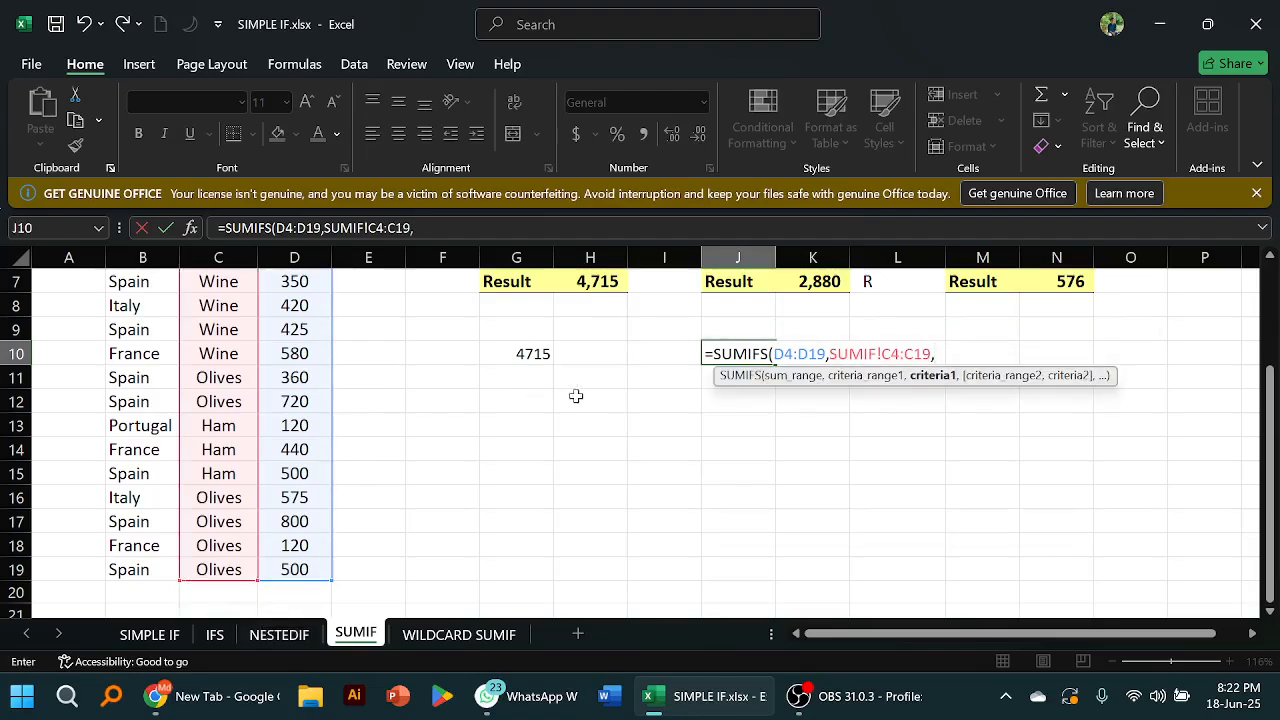
# Set the first SUMIFS criterion to the Olives entry in K5 and continue to the second criteria range
pyautogui.scroll(1, 935, 474)
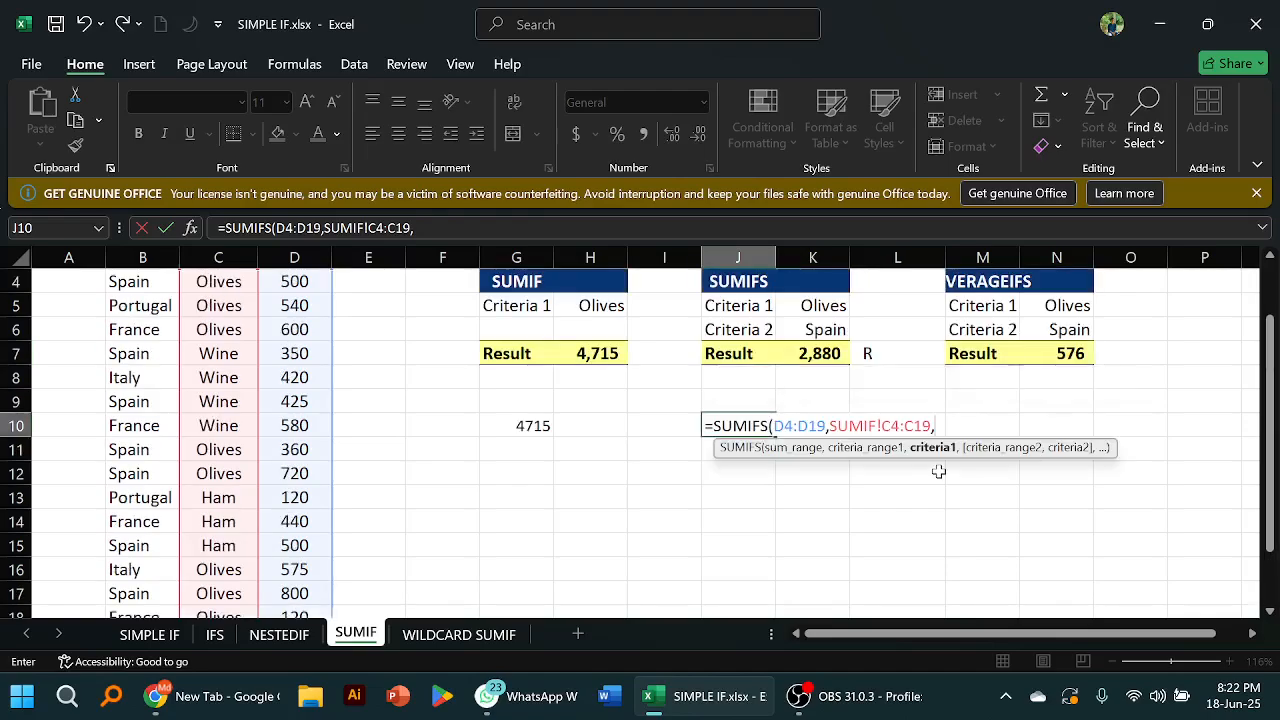
pyautogui.scroll(1, 935, 473)
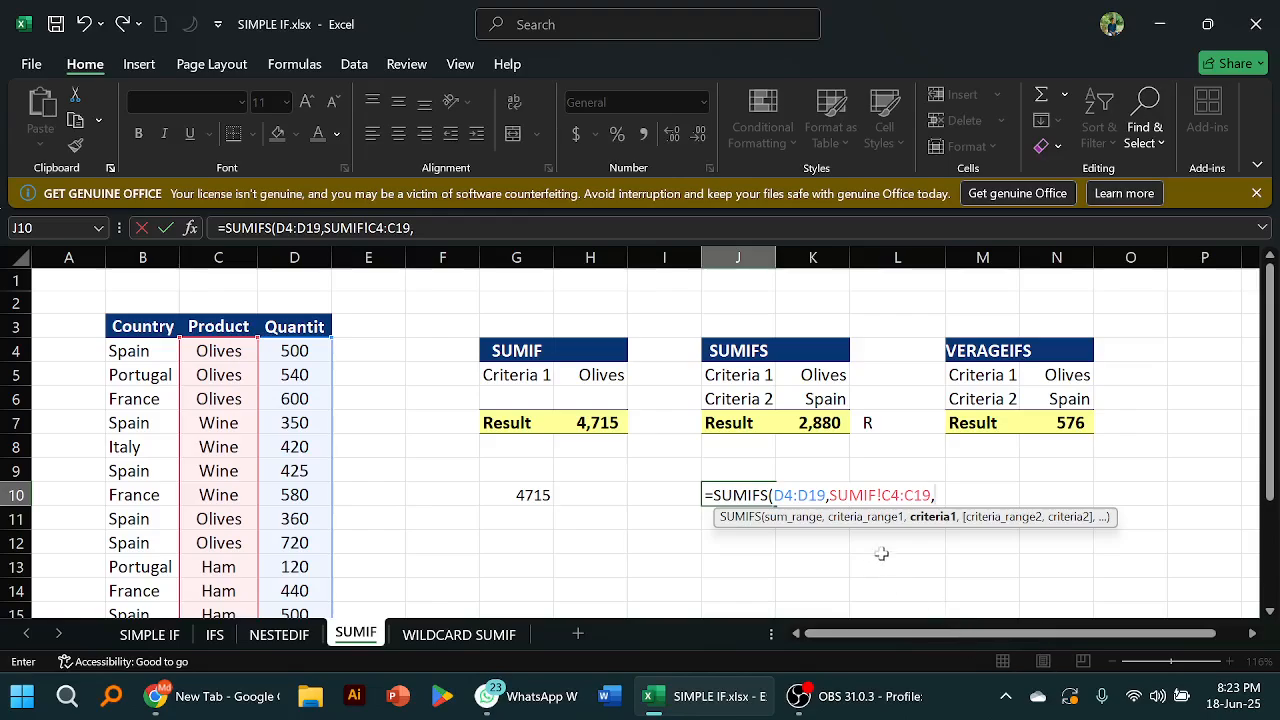
pyautogui.click(830, 383)
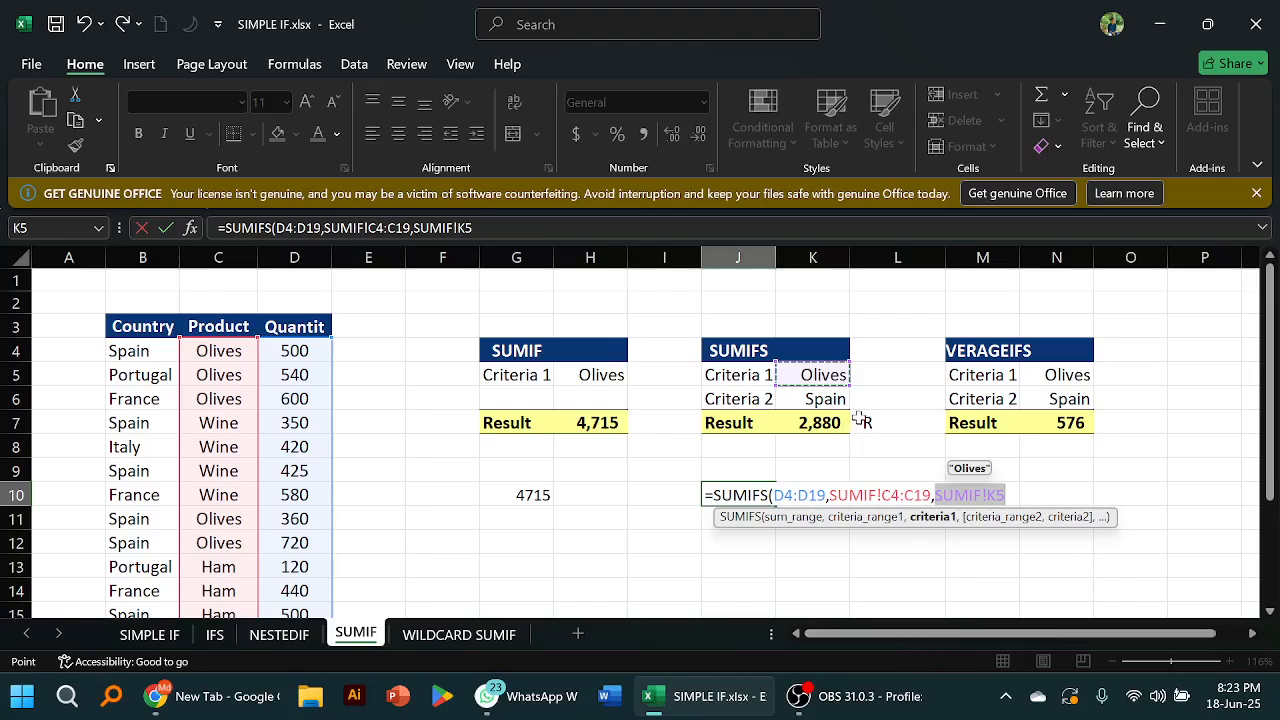
pyautogui.write(',')
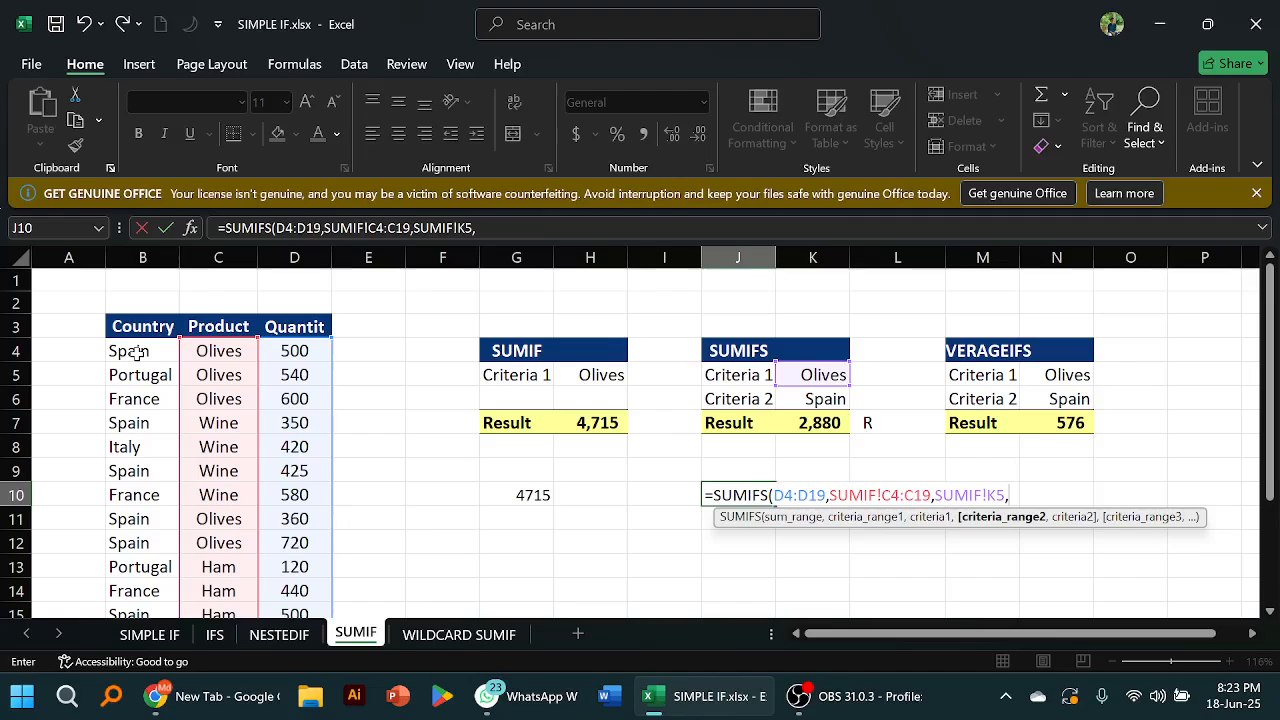
# Complete the SUMIFS formula with the Country entries B4:B19 as second criteria range and K6 as second criterion
pyautogui.moveTo(137, 352); pyautogui.dragTo(225, 570)
pyautogui.write(',')
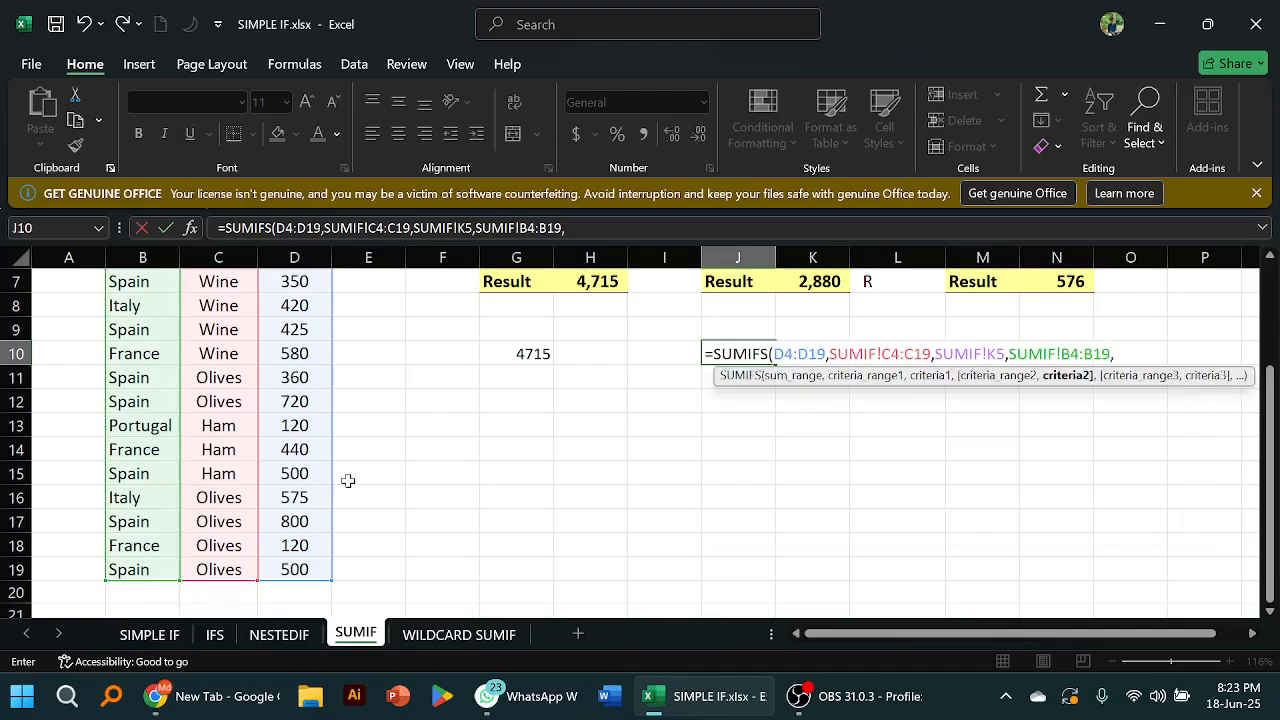
pyautogui.scroll(1, 559, 464)
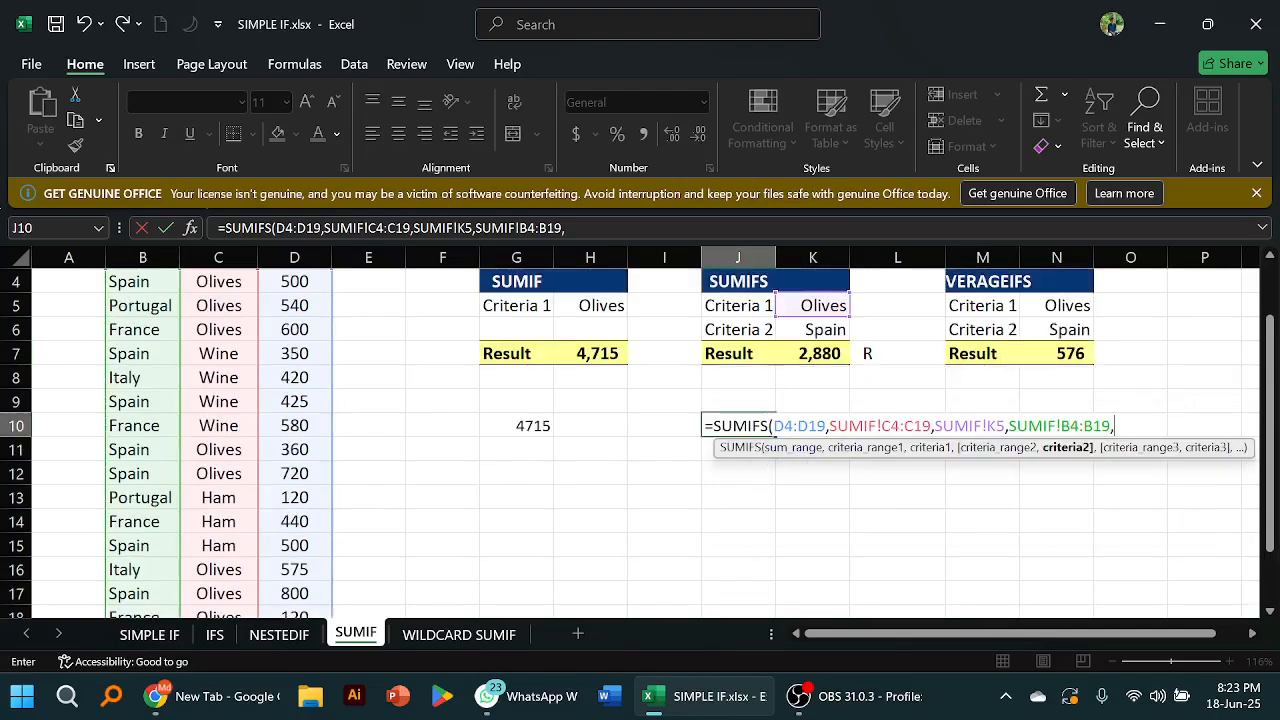
pyautogui.scroll(3, 806, 456)
pyautogui.click(806, 399)
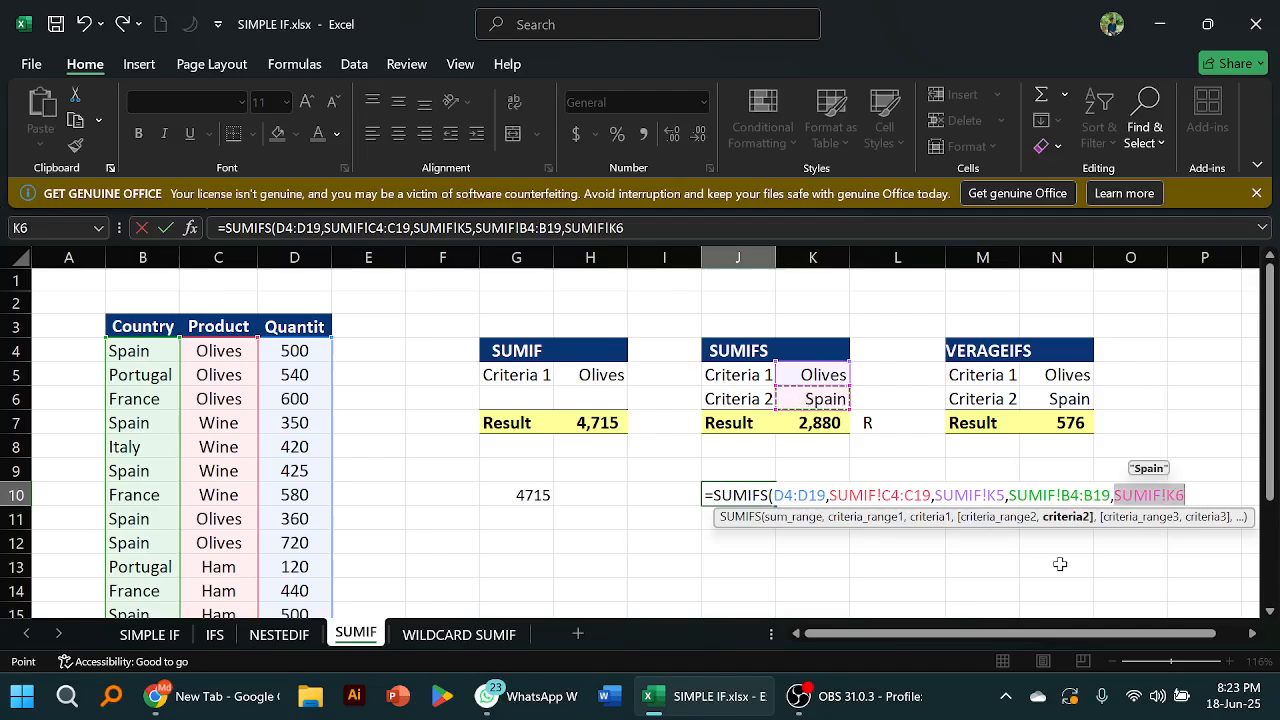
pyautogui.press('Return')
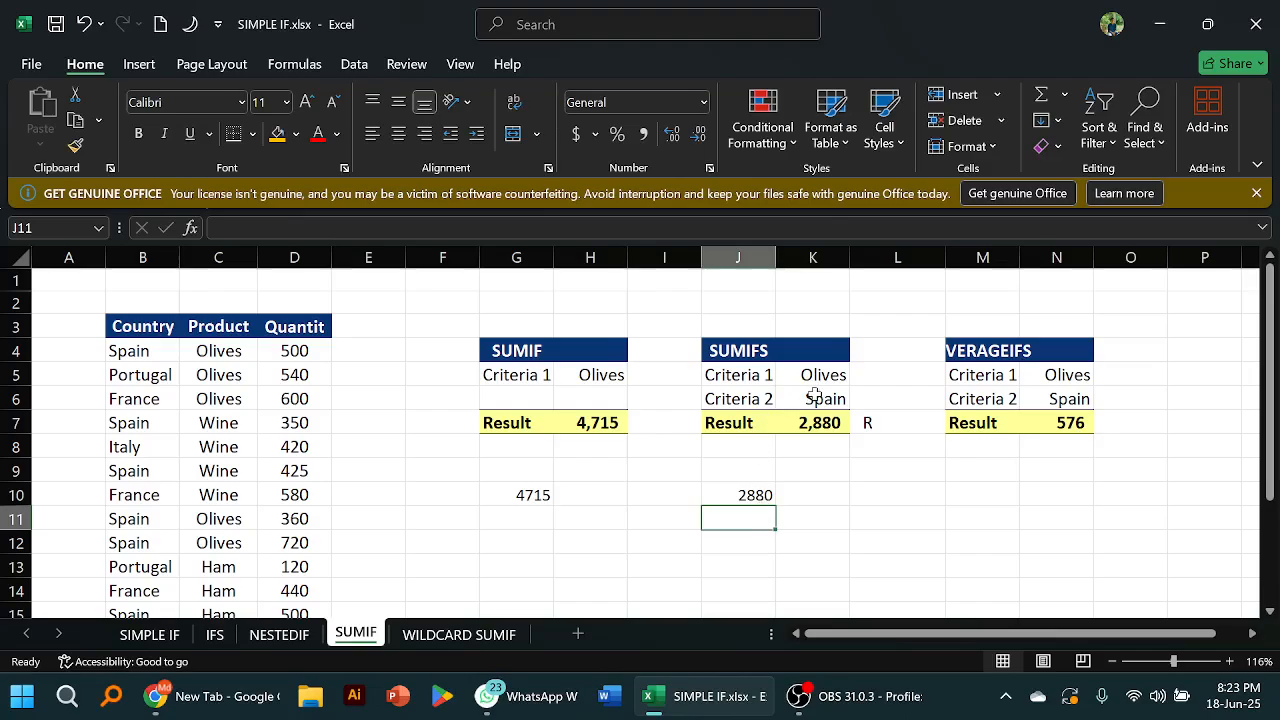
# Reopen the SUMIFS formula in J10 and review its sum range, criteria ranges and criteria one by one
pyautogui.click(753, 497)
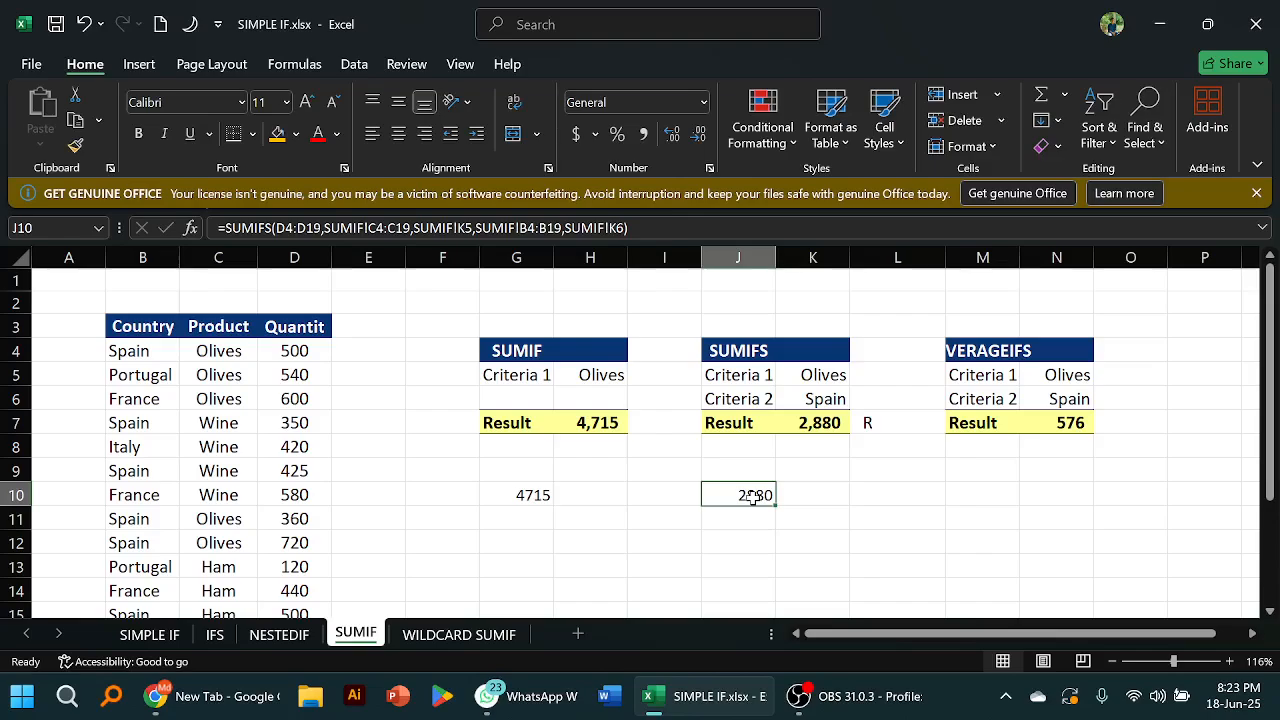
pyautogui.doubleClick(753, 495)
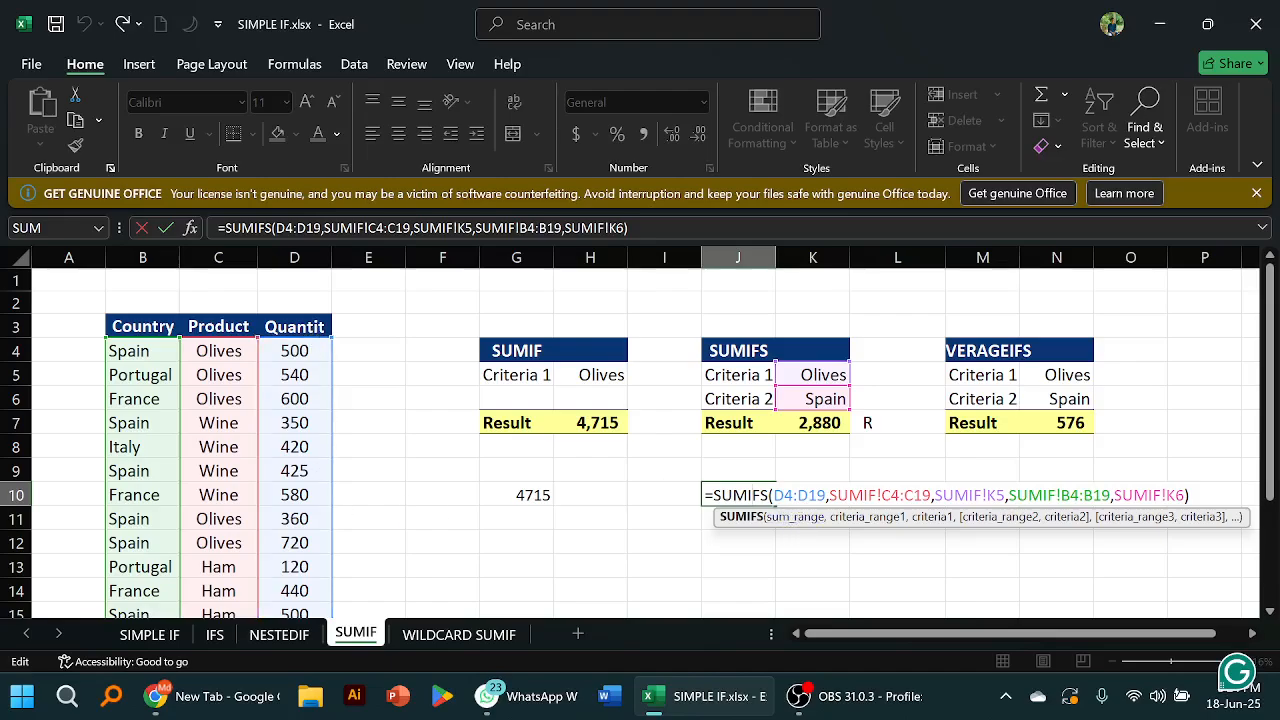
pyautogui.click(818, 495)
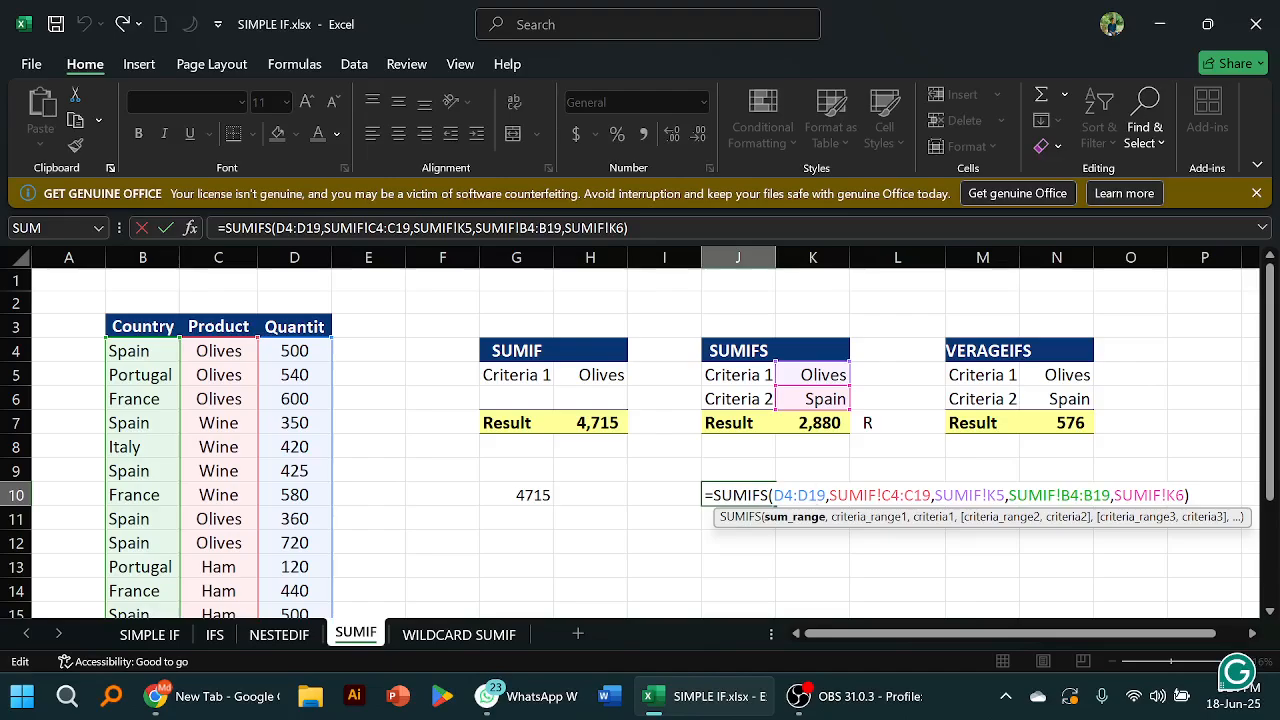
pyautogui.click(931, 495)
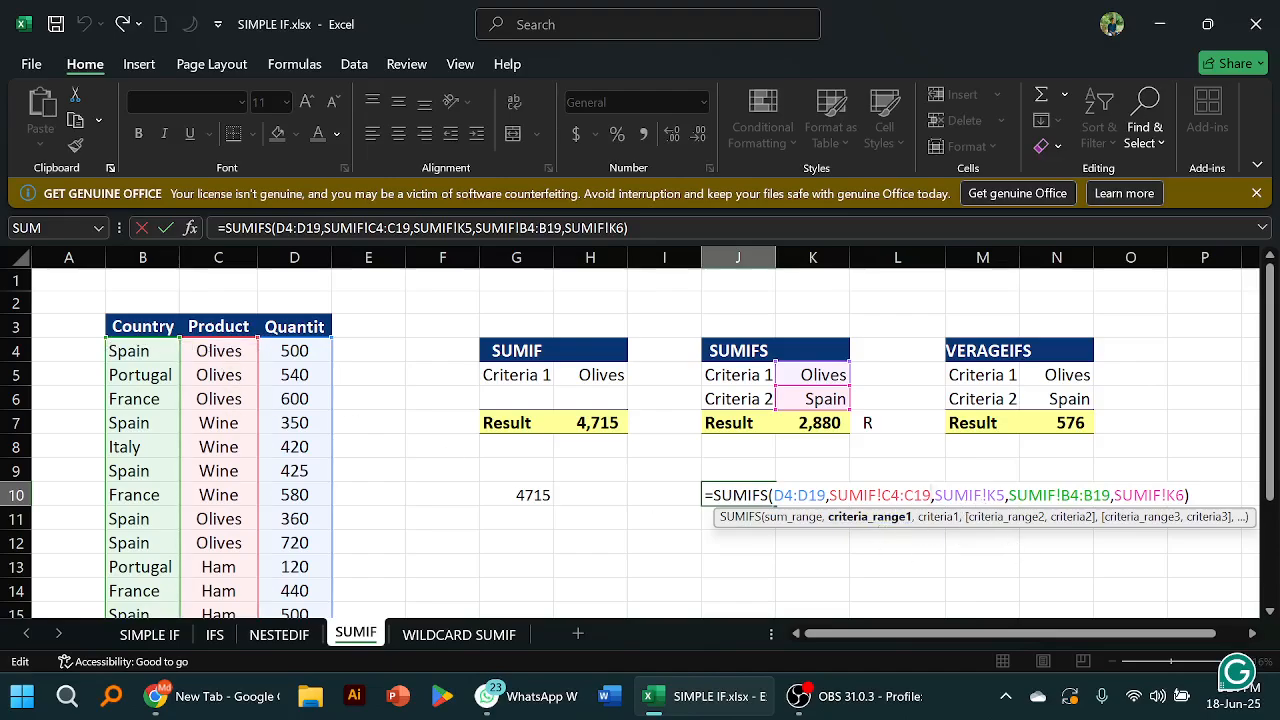
pyautogui.click(998, 495)
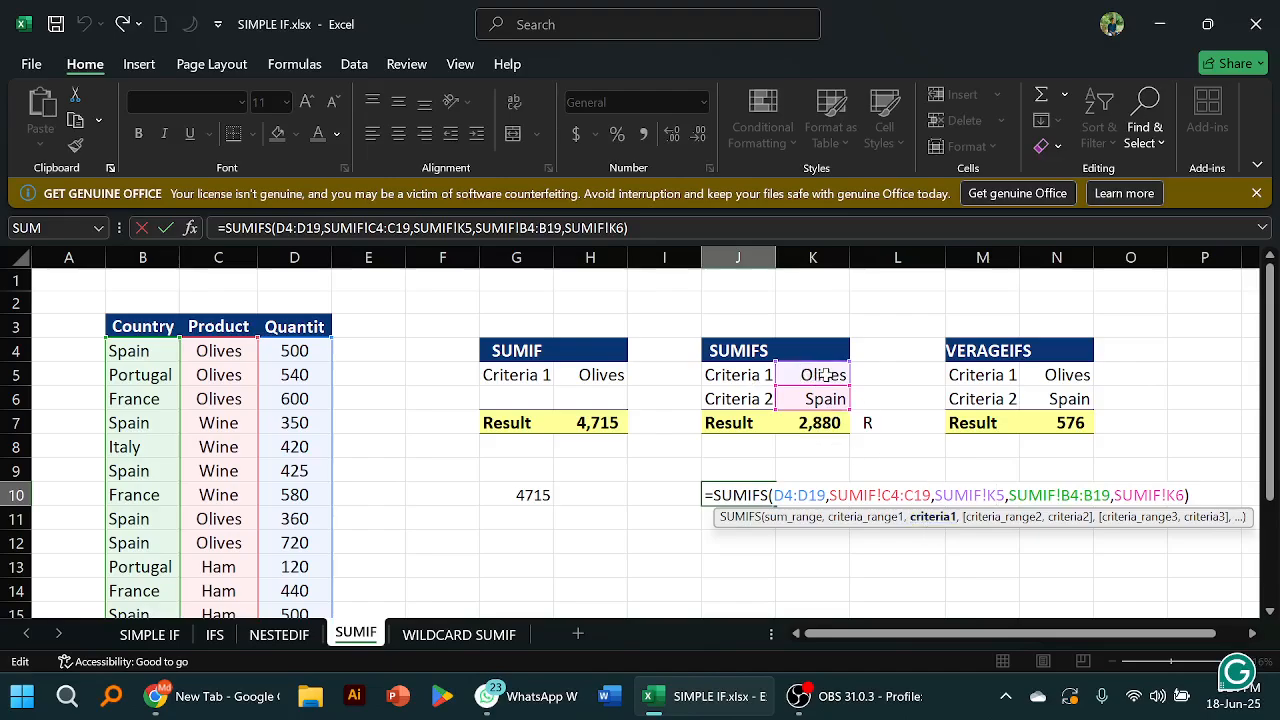
pyautogui.click(1040, 517)
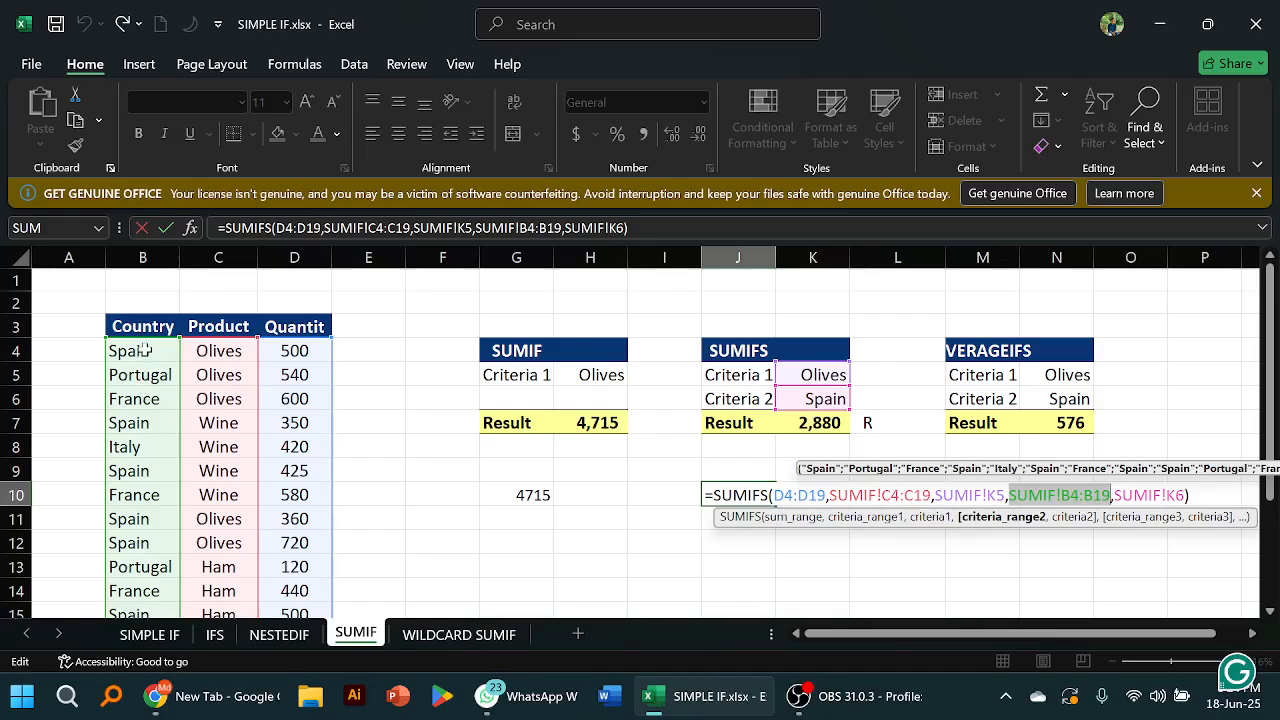
pyautogui.click(1075, 517)
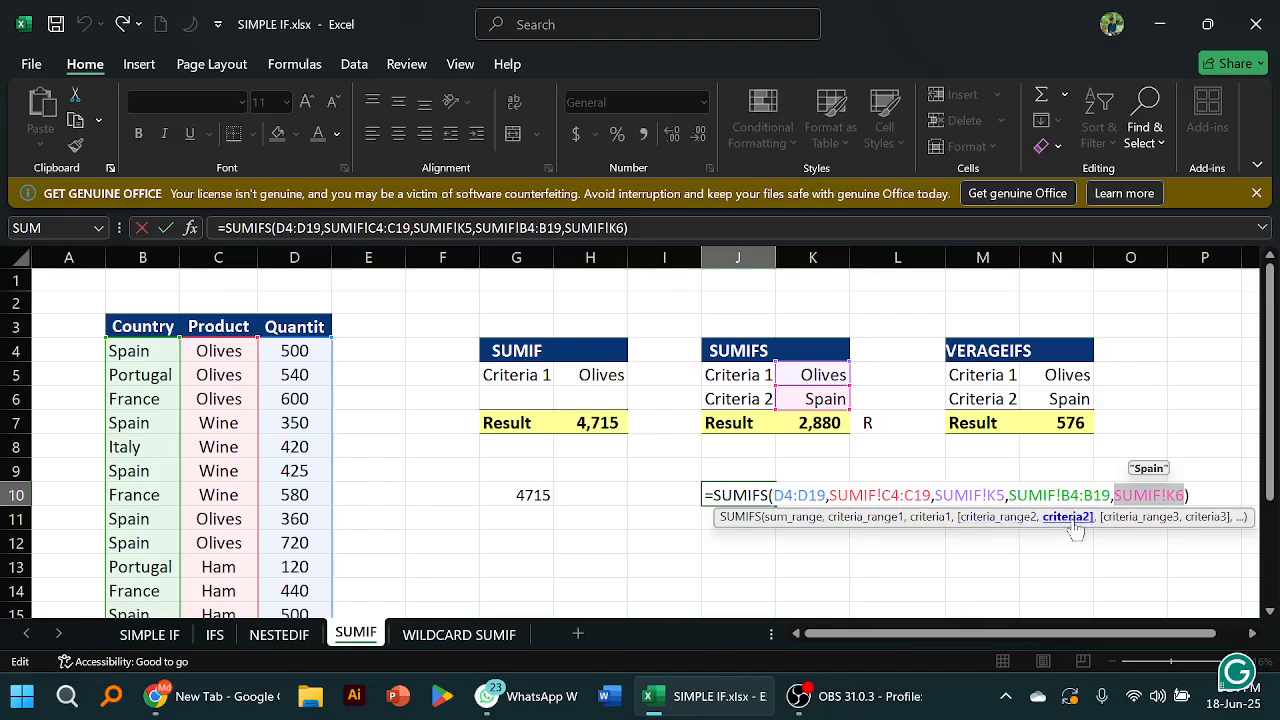
# Undo the accidental replacement of the second criterion in the J10 SUMIFS formula
pyautogui.click(882, 568)
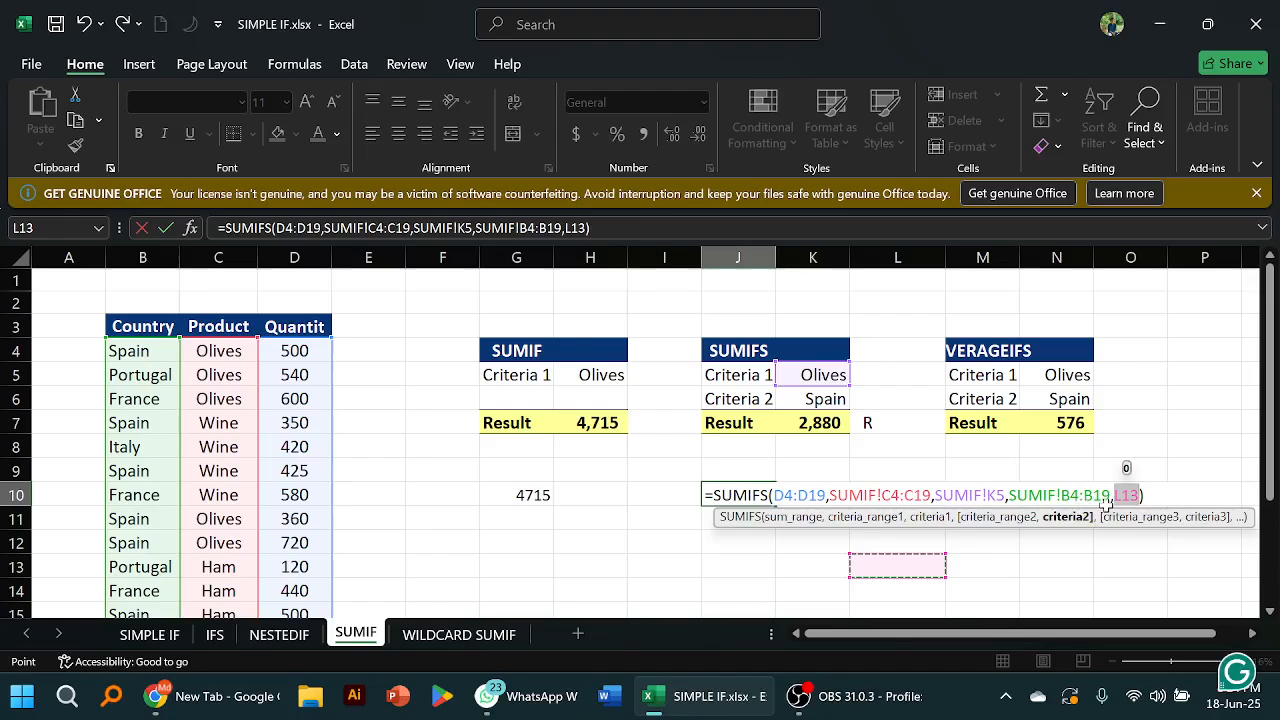
pyautogui.press('BackSpace')
pyautogui.press('Return')
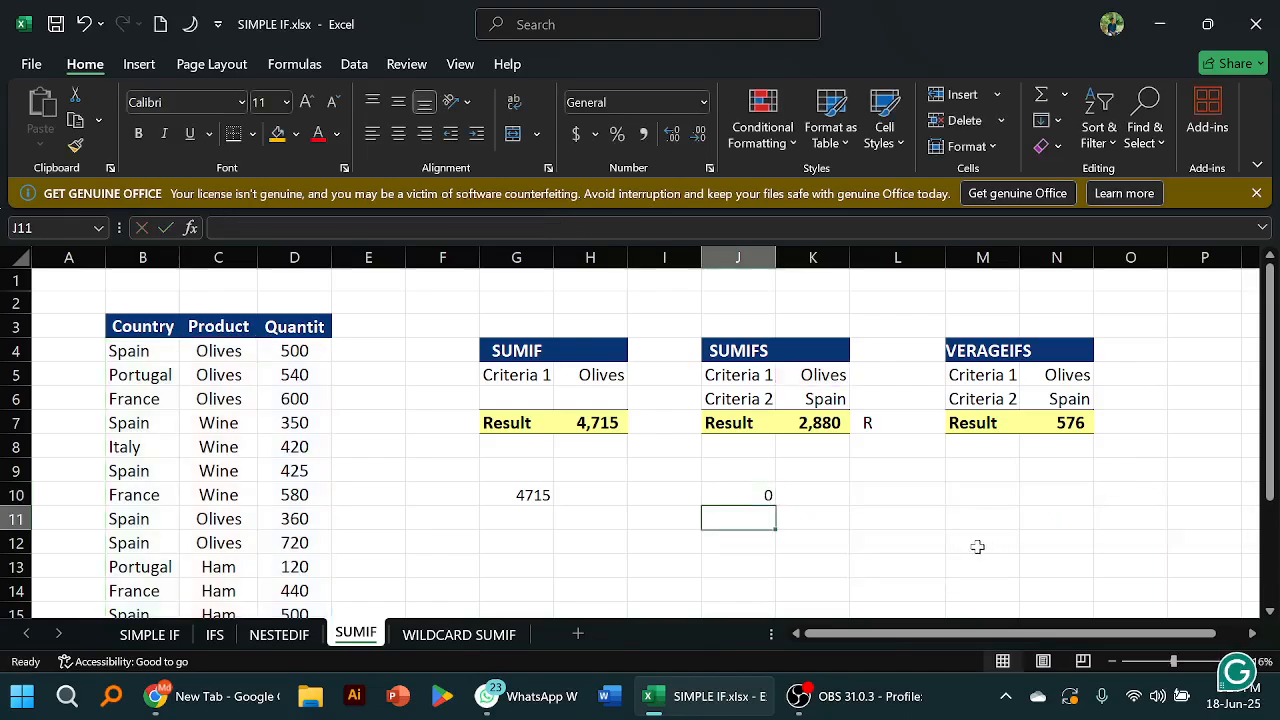
pyautogui.click(92, 23)
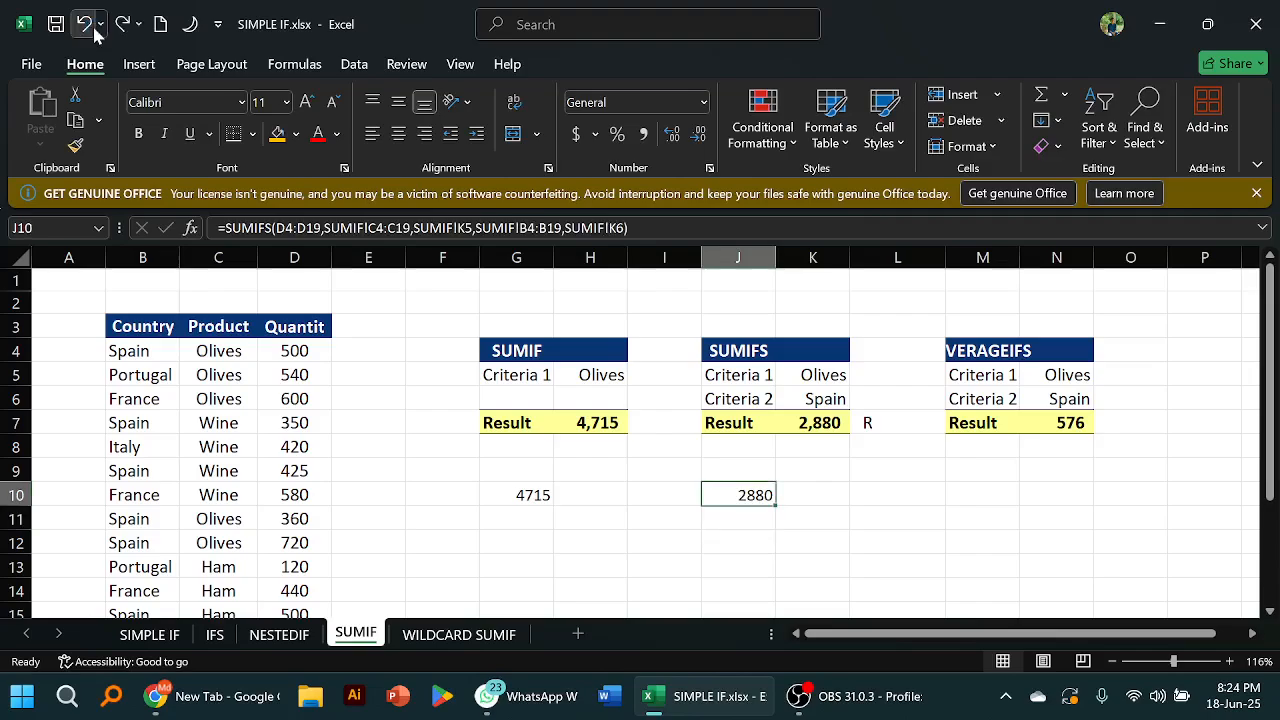
pyautogui.click(92, 23)
pyautogui.click(122, 23)
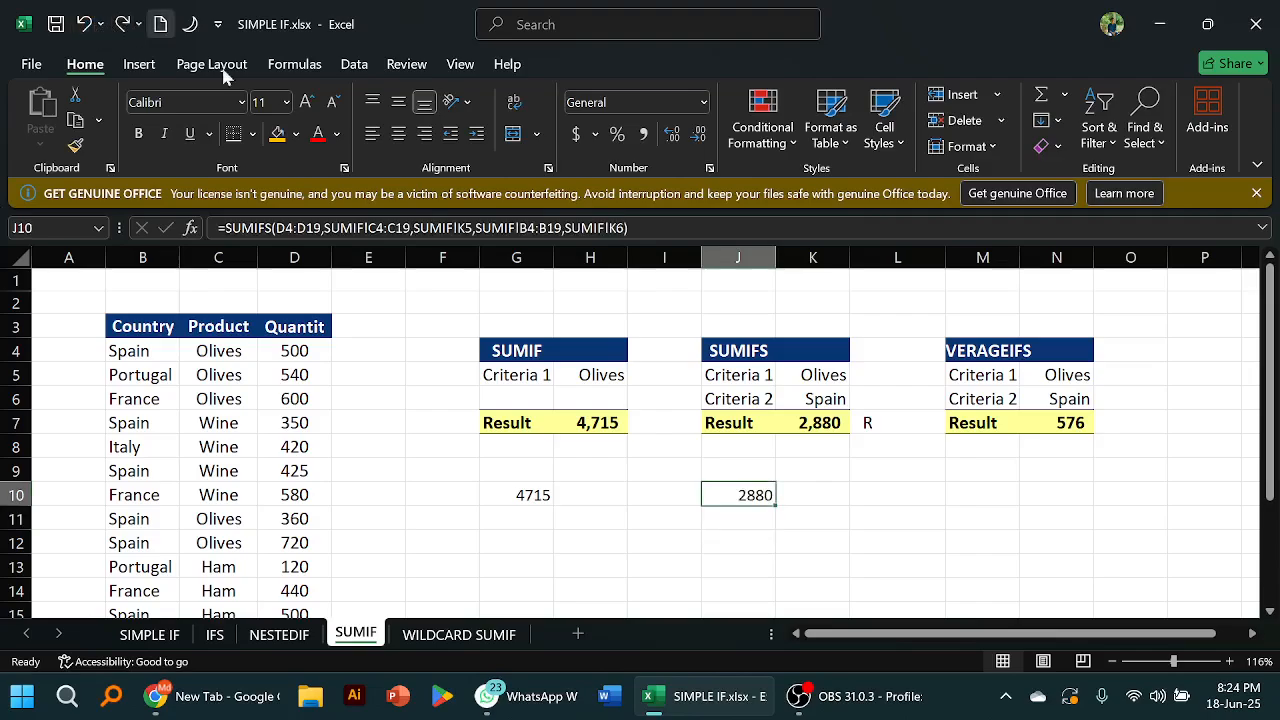
pyautogui.click(838, 512)
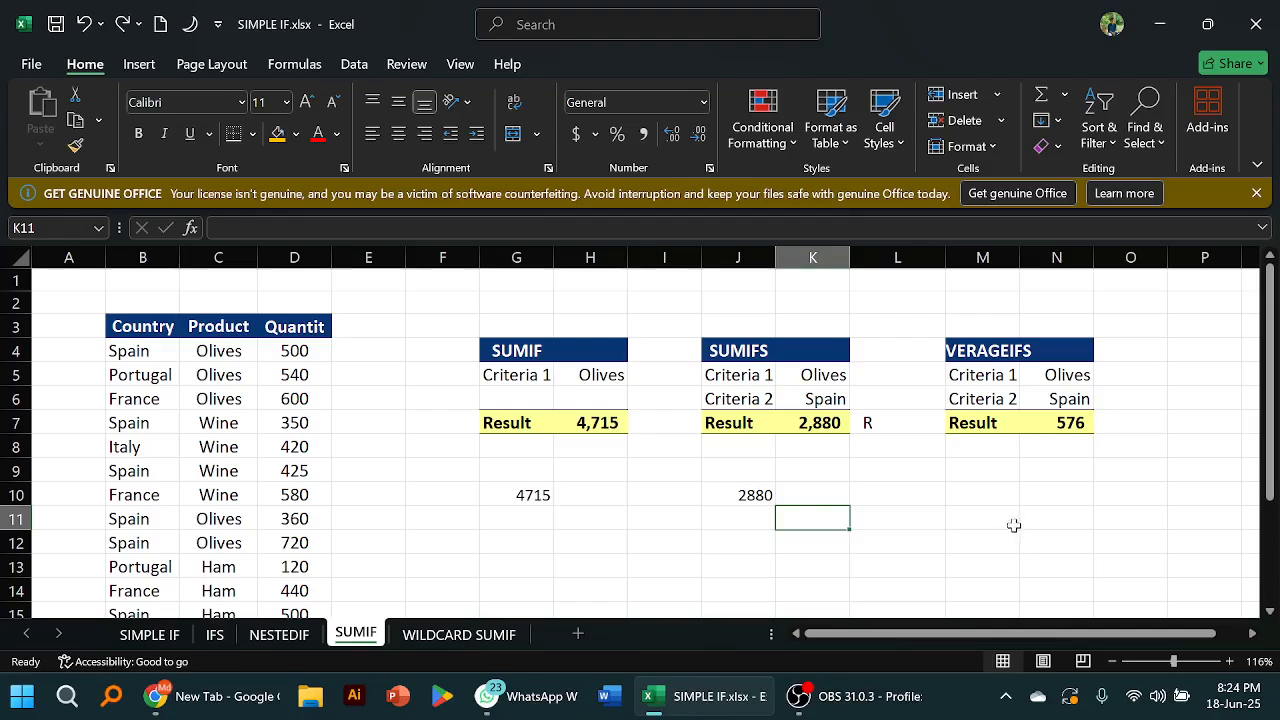
pyautogui.scroll(-1, 1066, 505)
pyautogui.scroll(1, 1066, 505)
pyautogui.click(1063, 486)
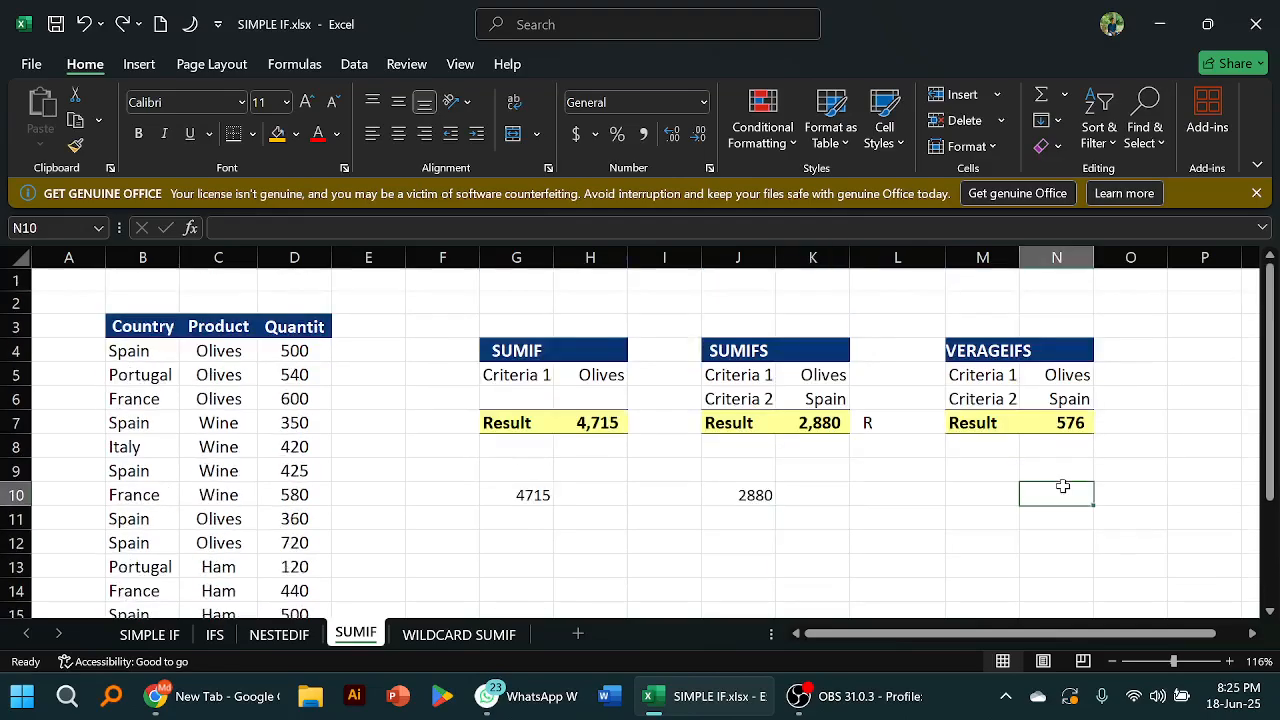
pyautogui.click(1002, 477)
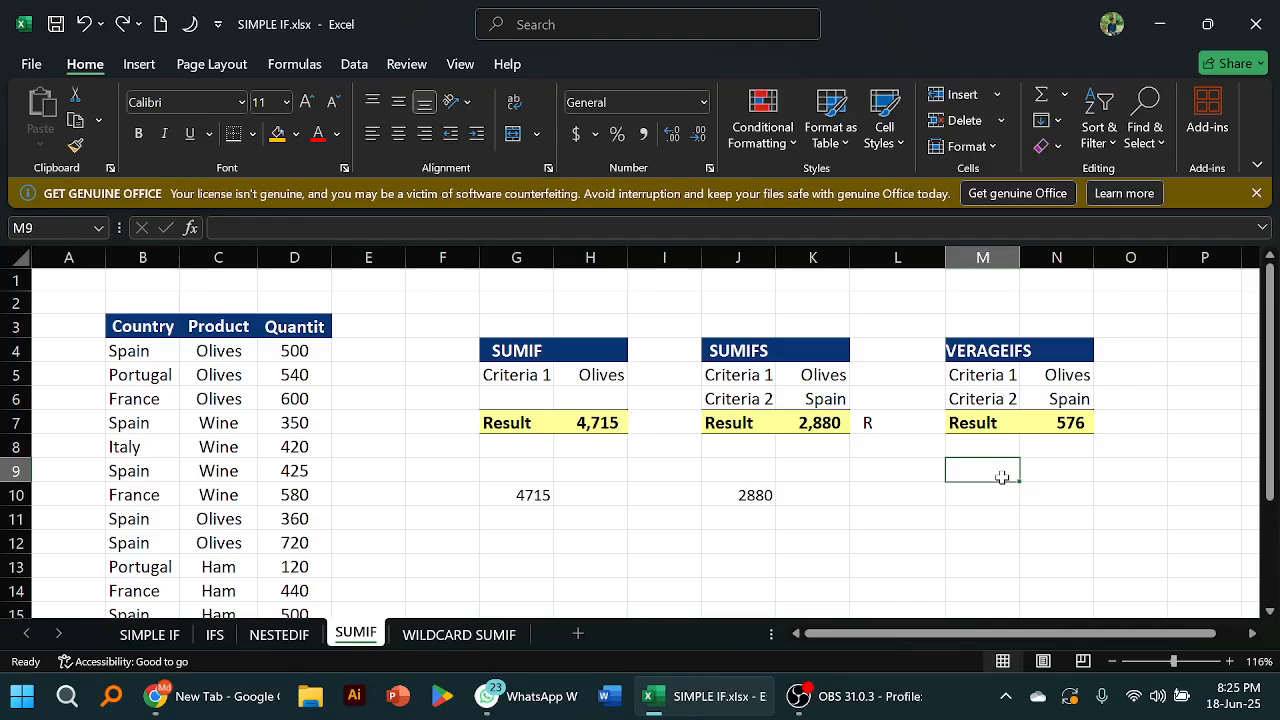
# Start an AVERAGEIFS formula in M10 with the Quantity values D4:D19 as the average range
pyautogui.click(993, 505)
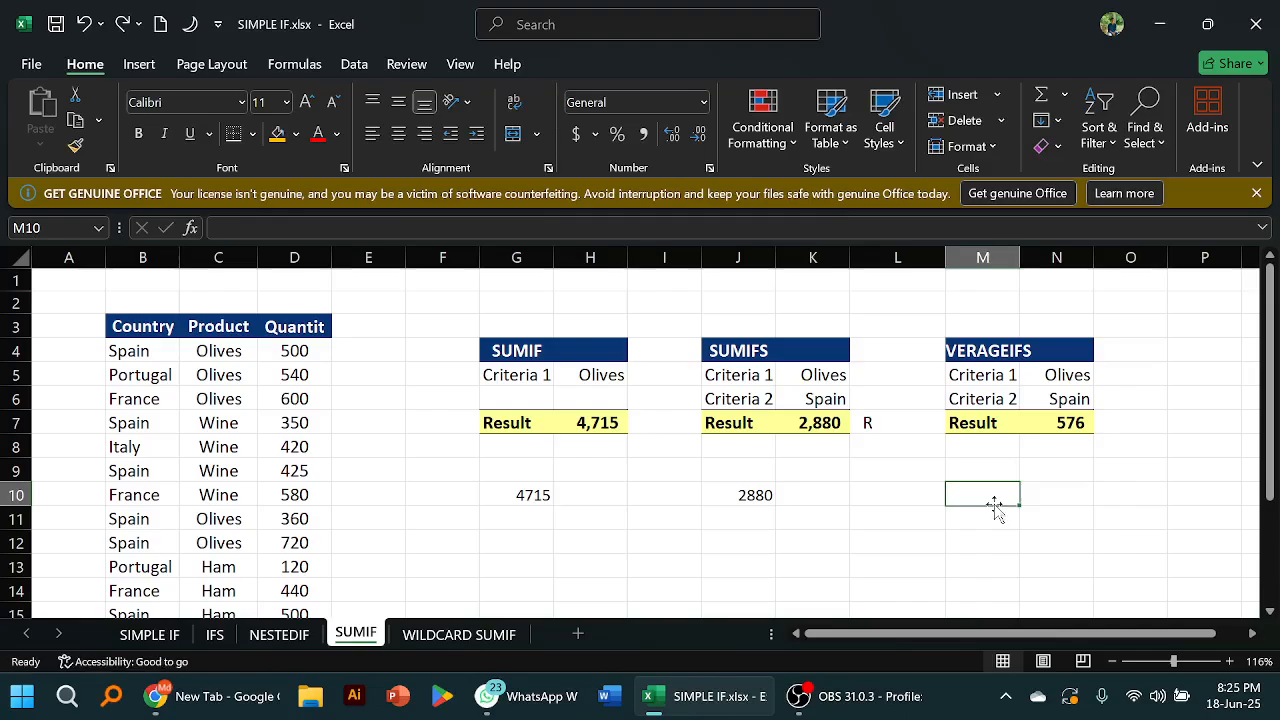
pyautogui.write('=')
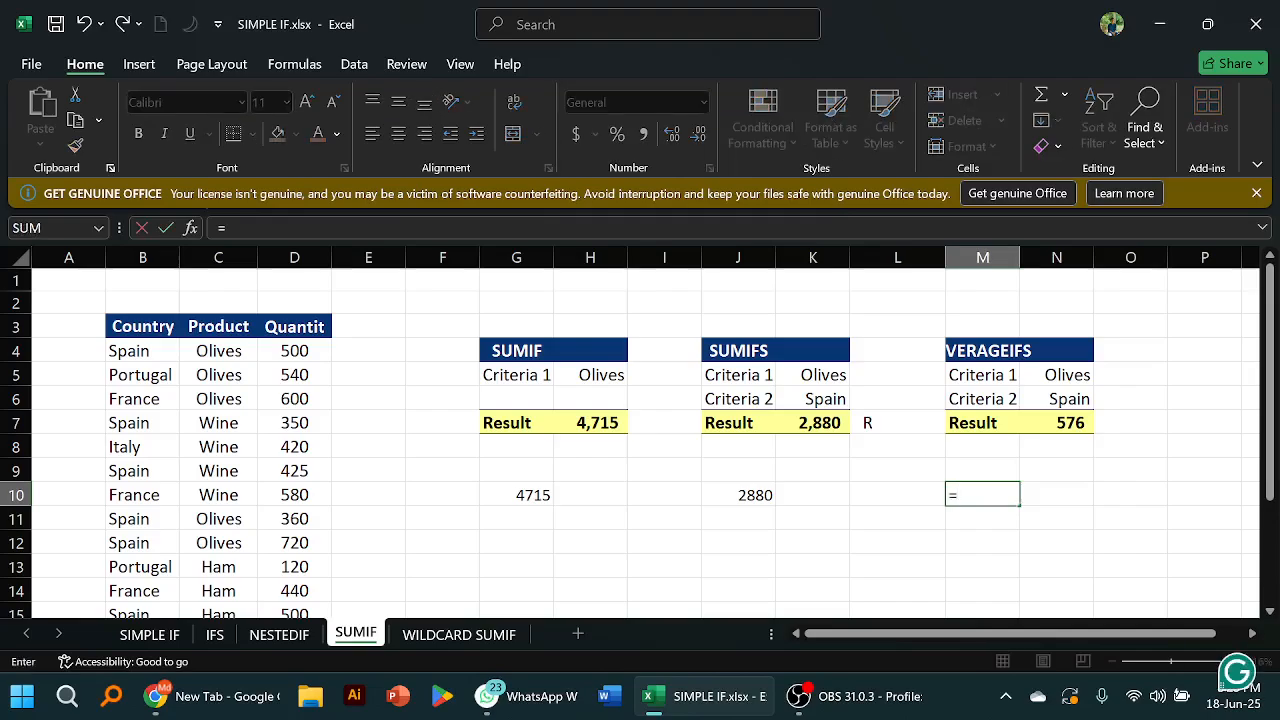
pyautogui.write('AVER')
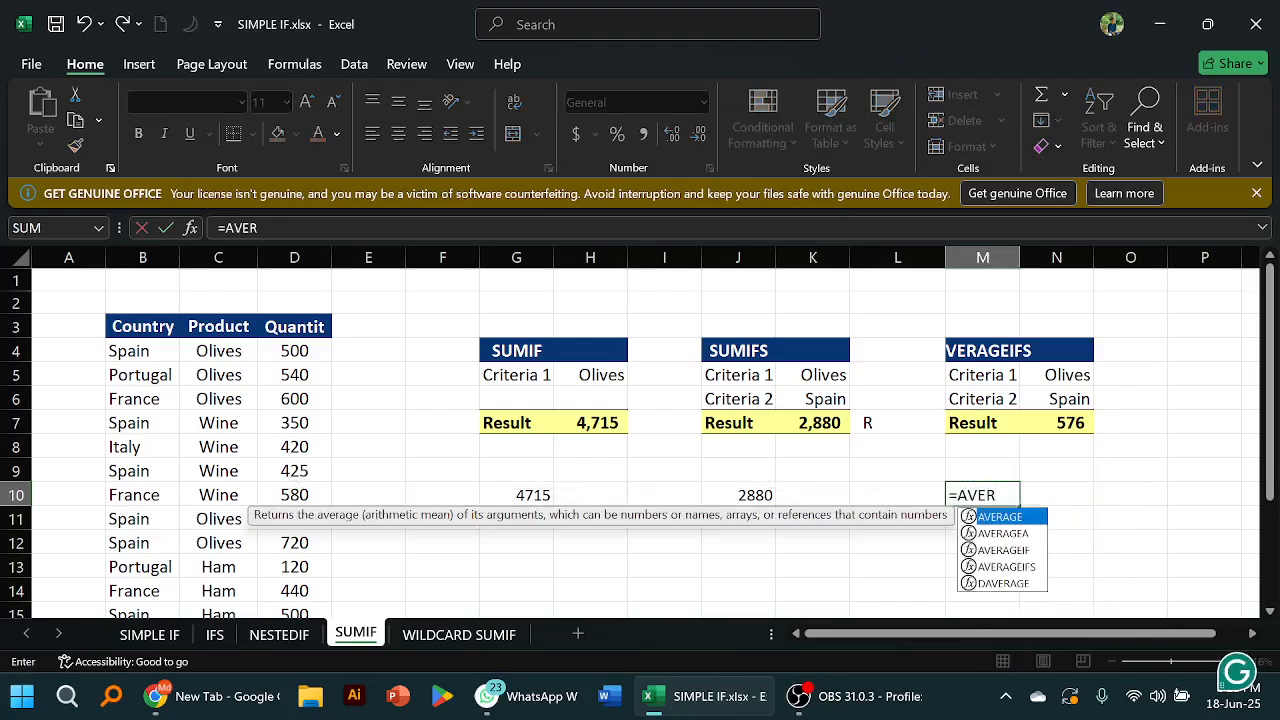
pyautogui.doubleClick(1015, 566)
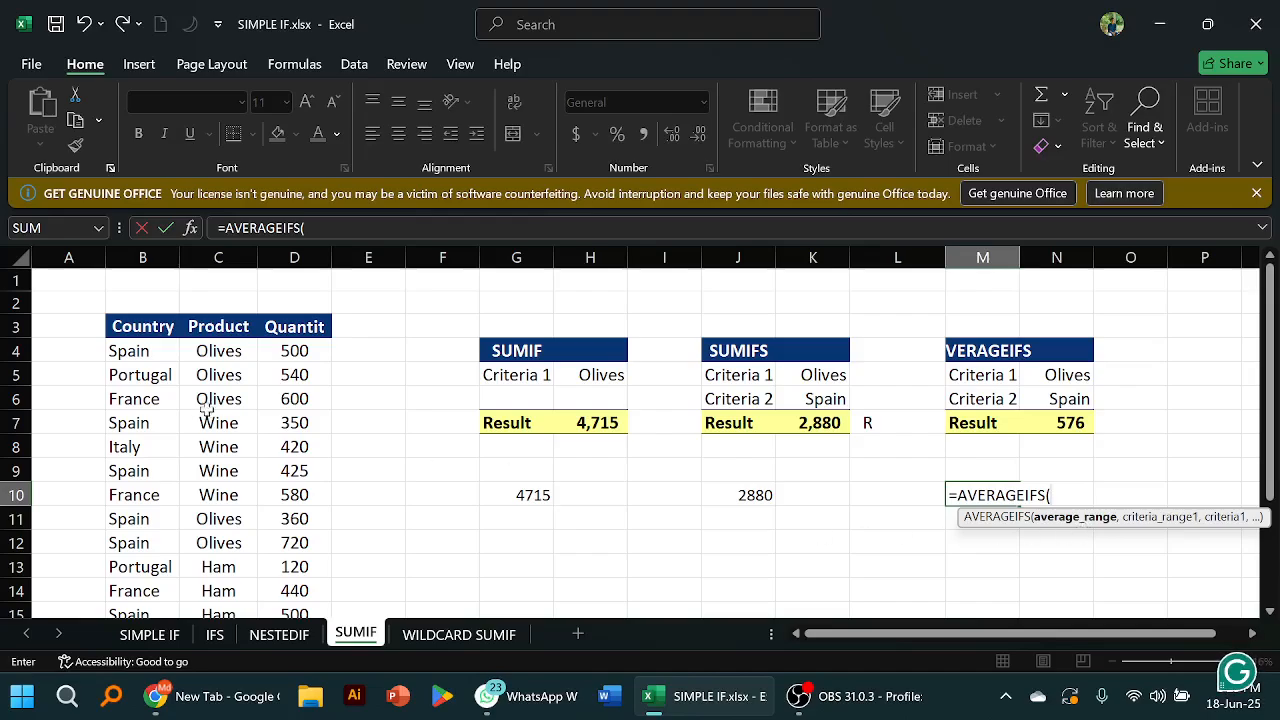
pyautogui.scroll(-1, 303, 373)
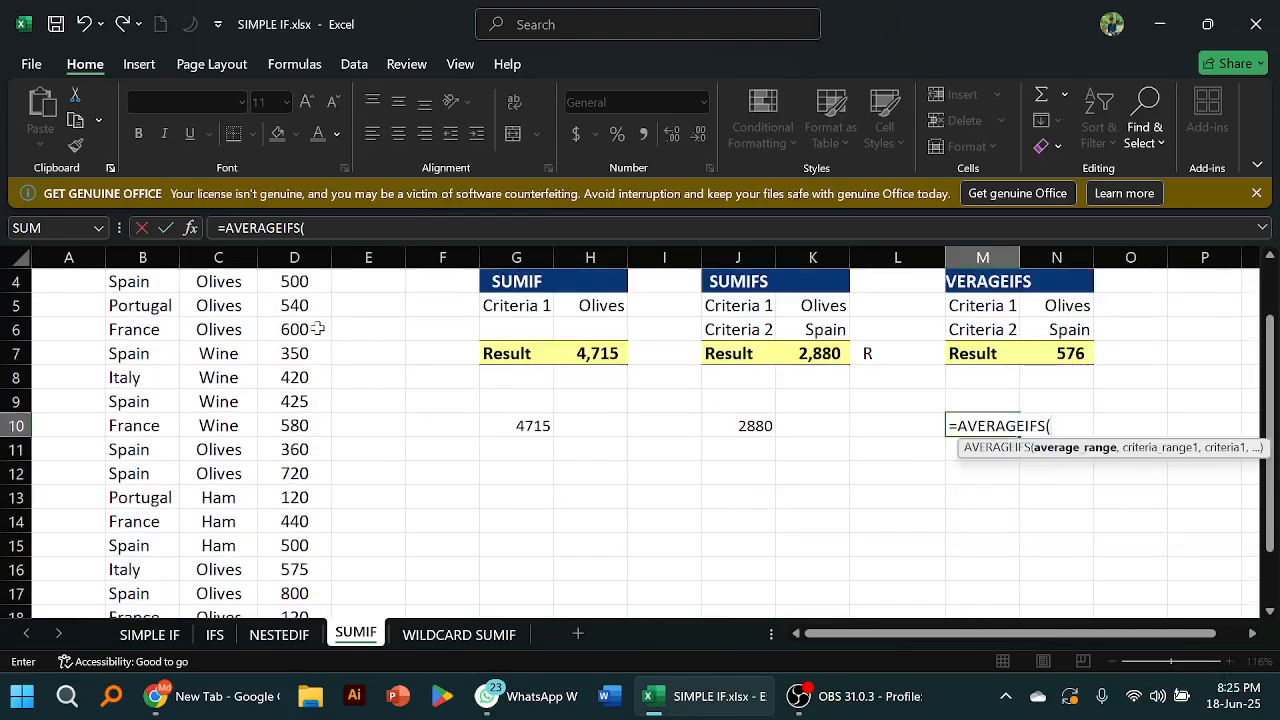
pyautogui.scroll(1, 310, 340)
pyautogui.moveTo(294, 351); pyautogui.dragTo(318, 517)
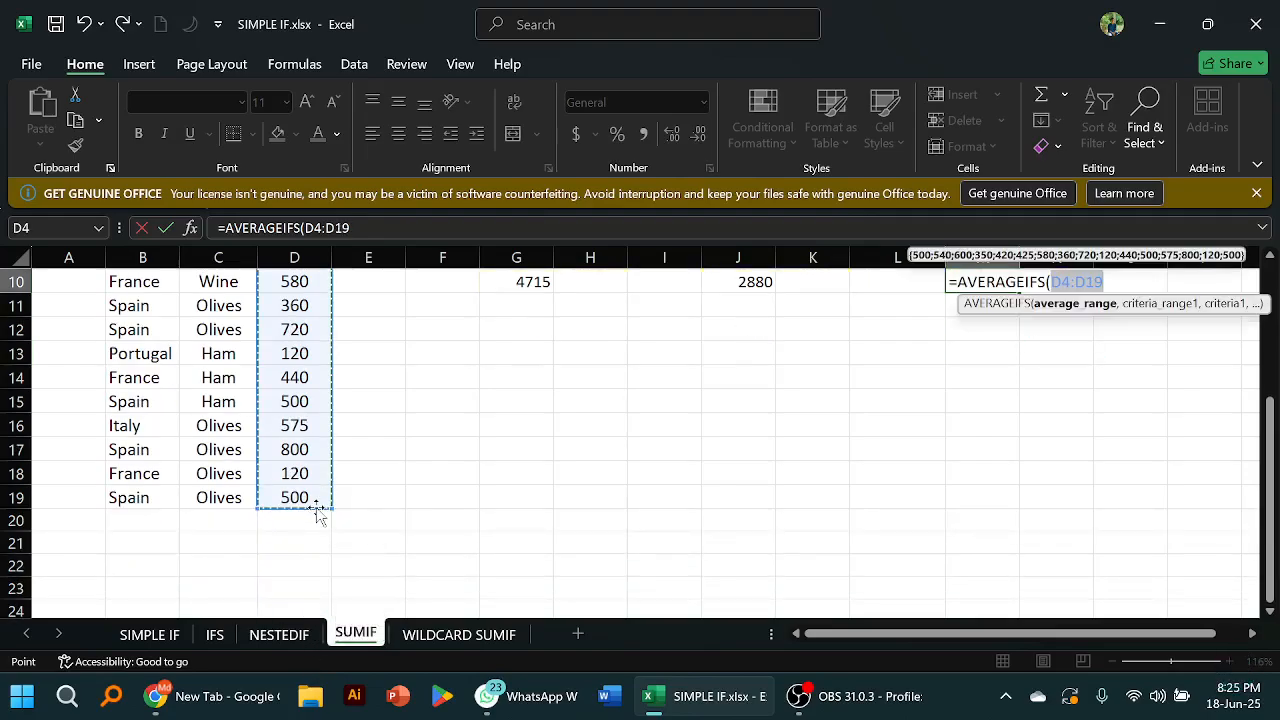
pyautogui.write(',')
# Set the first AVERAGEIFS criteria range to the Product entries C4:C19 and continue to the first criterion
pyautogui.scroll(2, 715, 441)
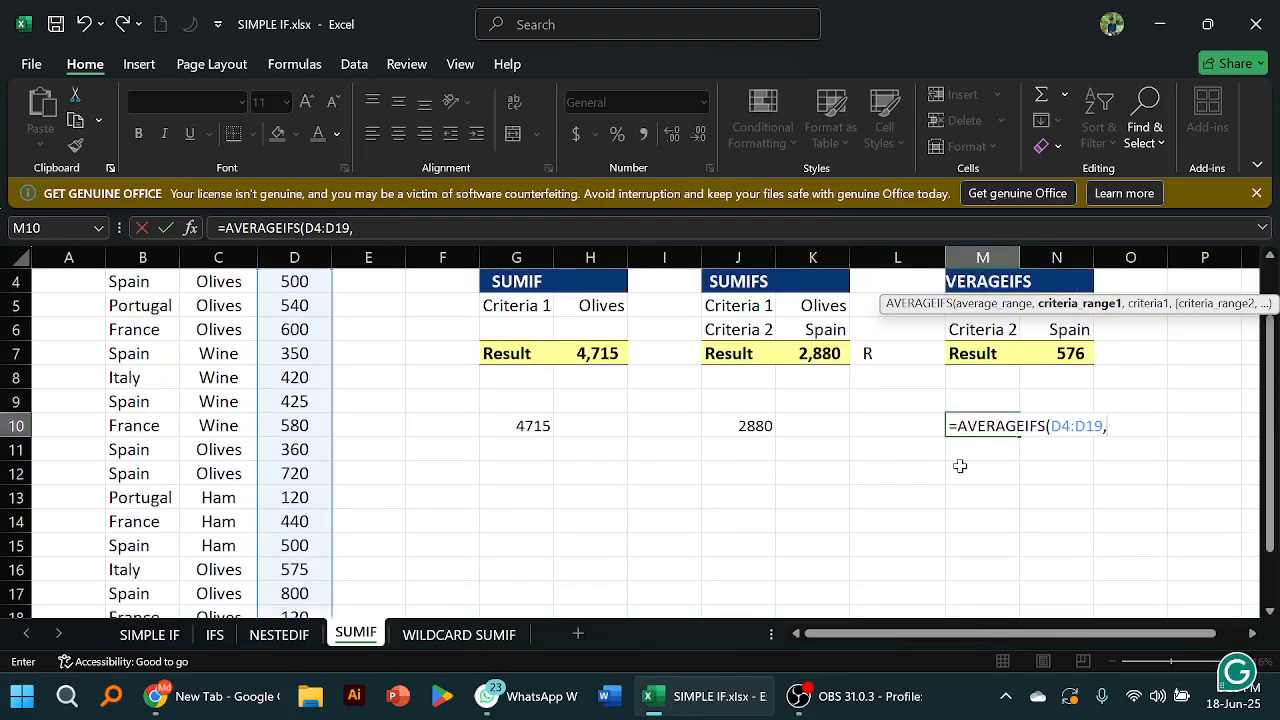
pyautogui.scroll(1, 1092, 494)
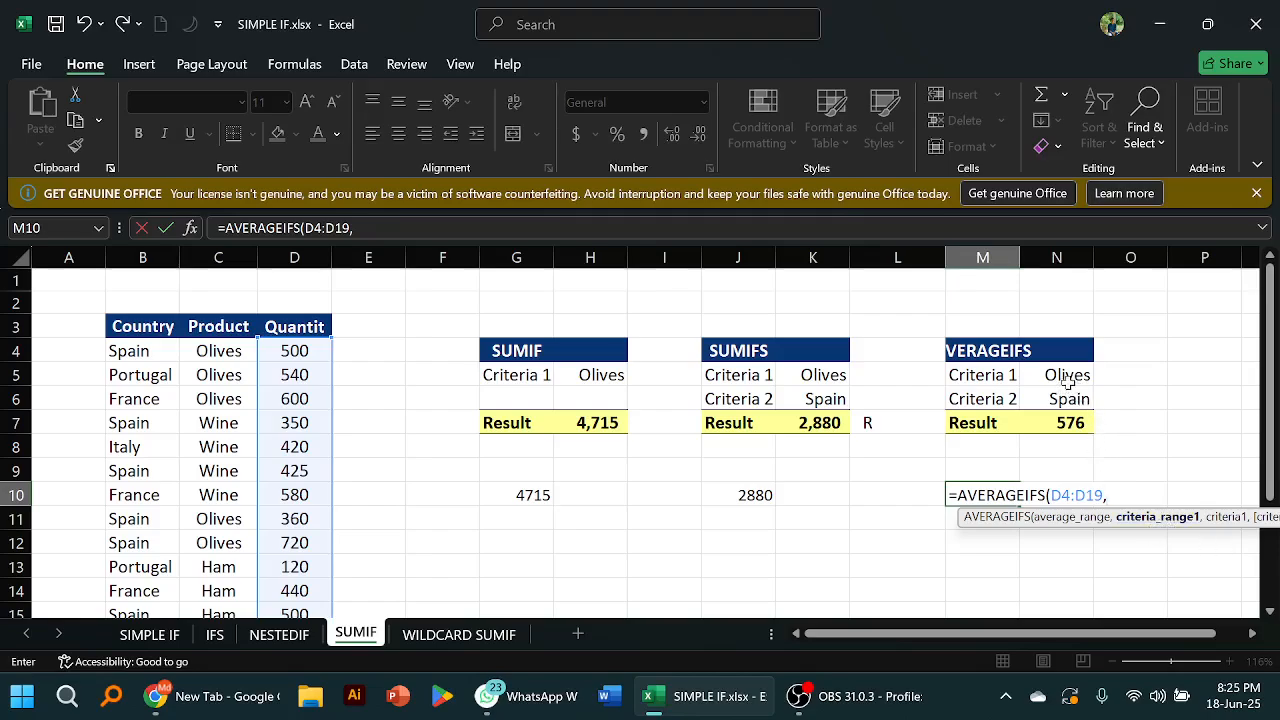
pyautogui.moveTo(218, 355); pyautogui.dragTo(218, 528)
pyautogui.write(',')
# Try N5 as the first AVERAGEIFS criterion and clear it from the formula
pyautogui.scroll(2, 692, 520)
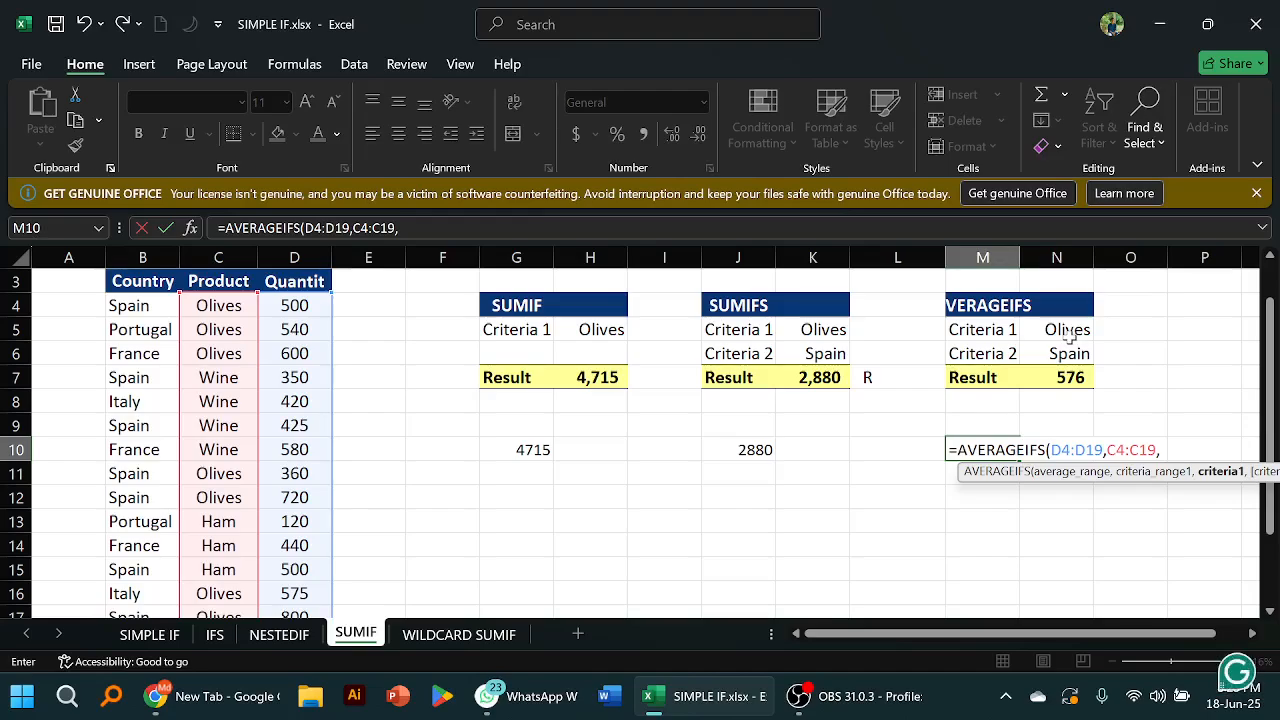
pyautogui.click(1068, 338)
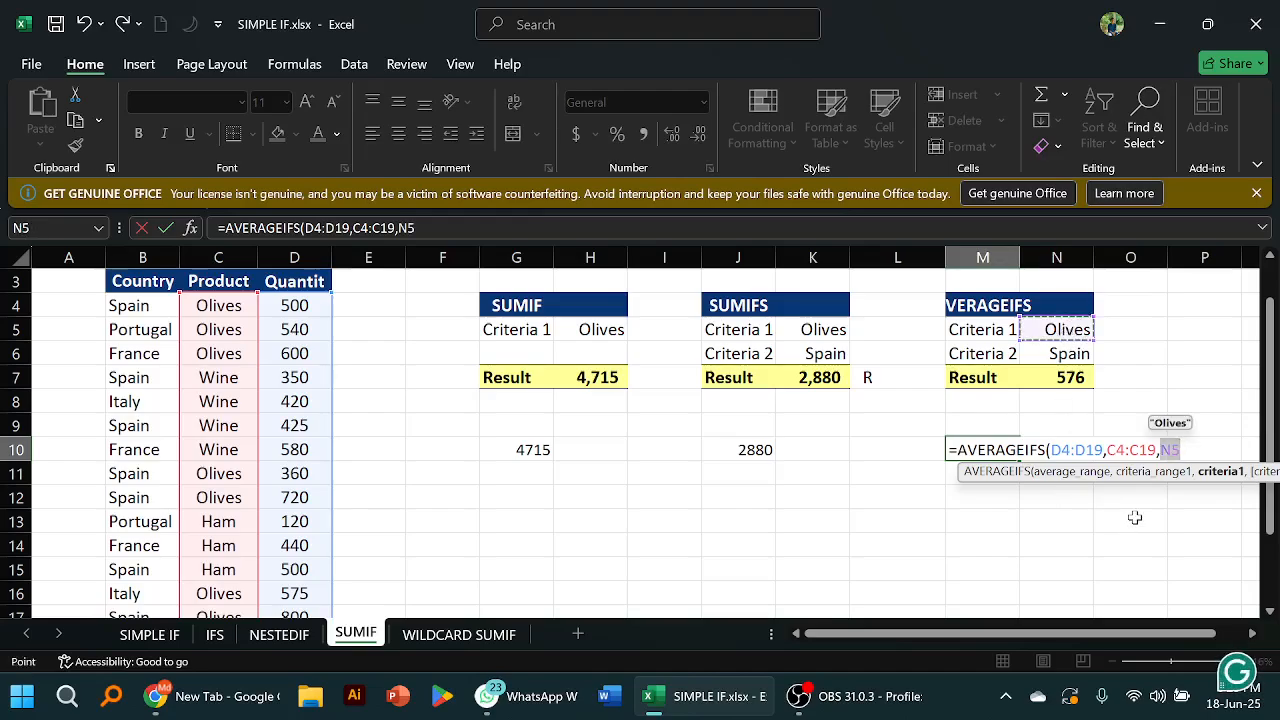
pyautogui.write('.')
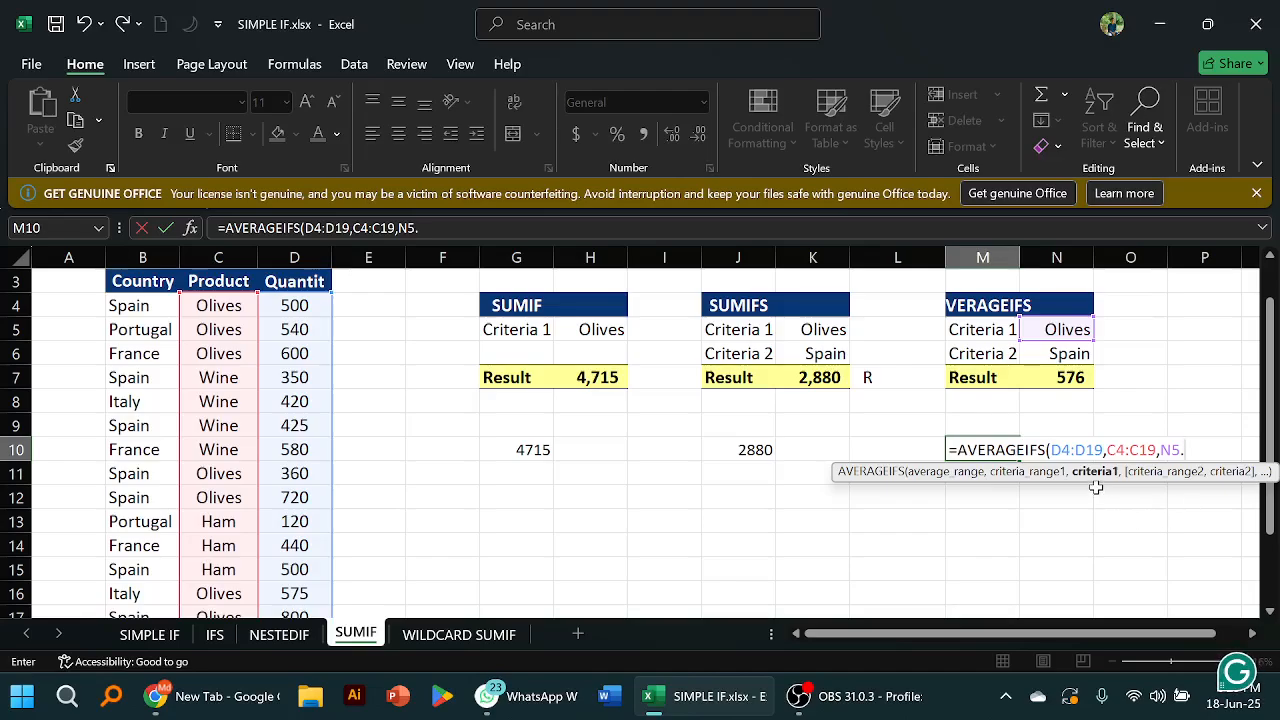
pyautogui.press('BackSpace')
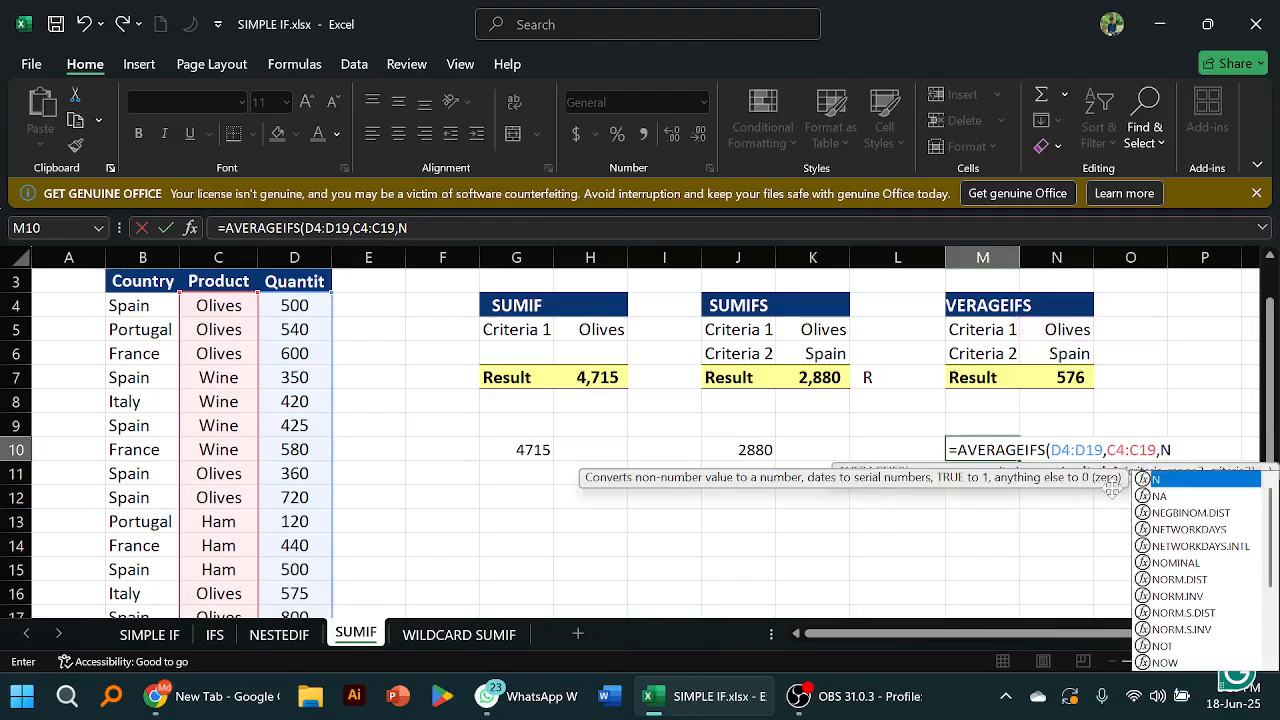
pyautogui.press('BackSpace')
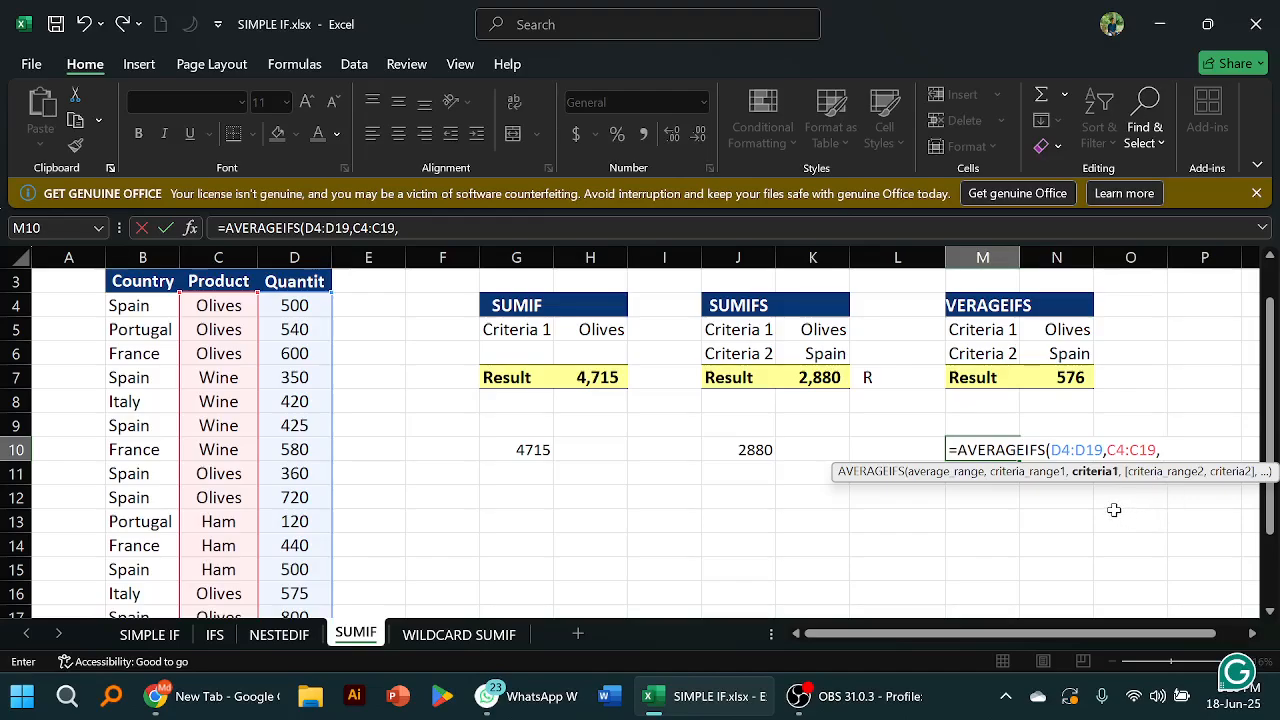
# Set N5 as the first AVERAGEIFS criterion in M10 and continue to the second criteria range
pyautogui.click(1071, 331)
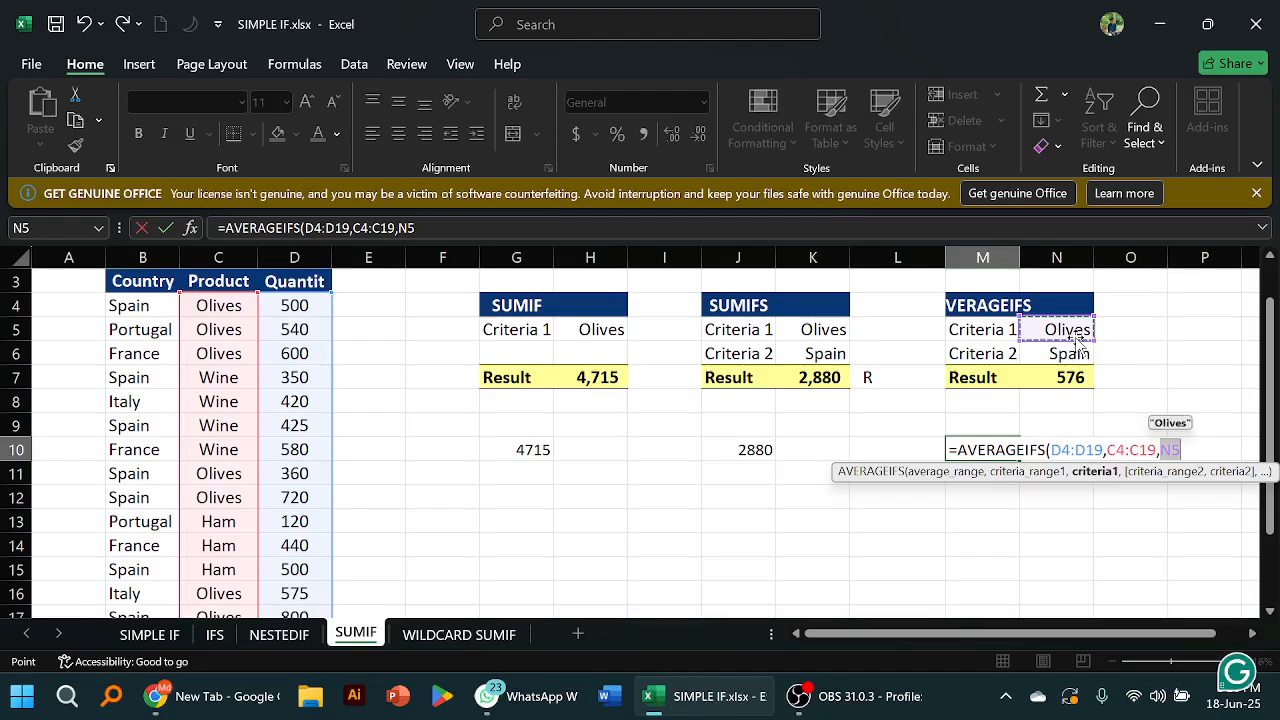
pyautogui.write('.')
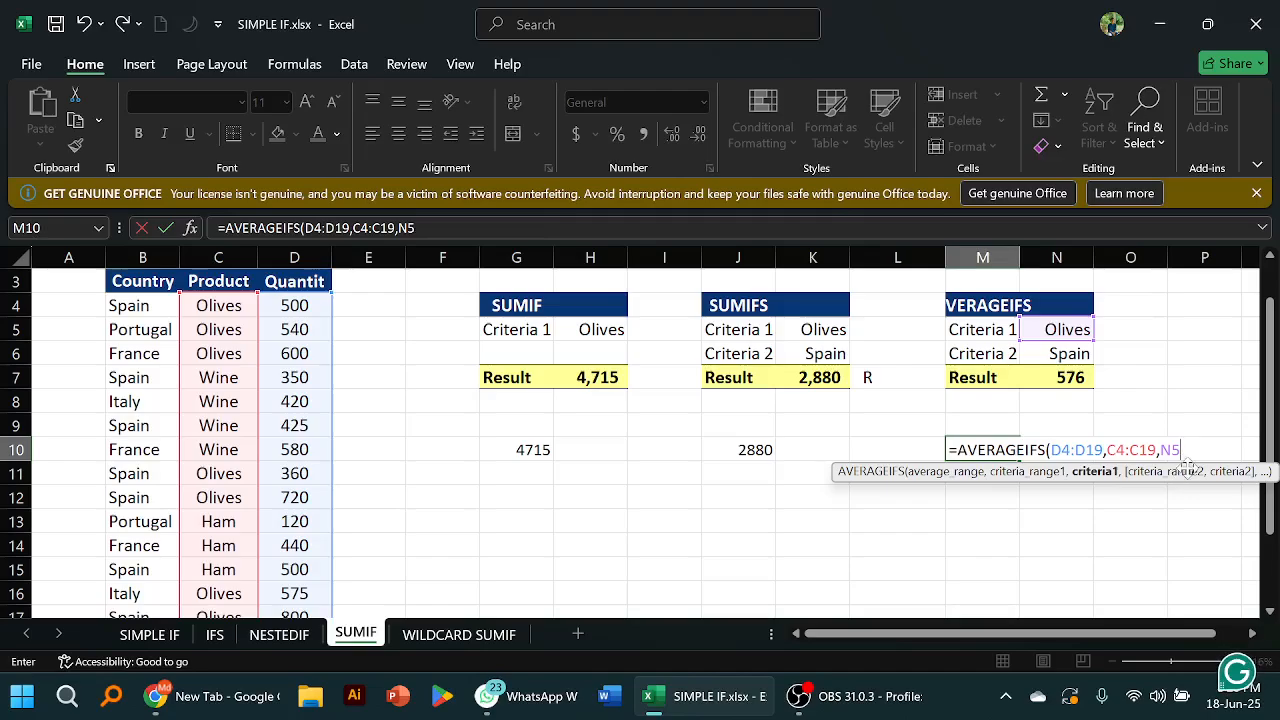
pyautogui.press('BackSpace')
pyautogui.write(',')
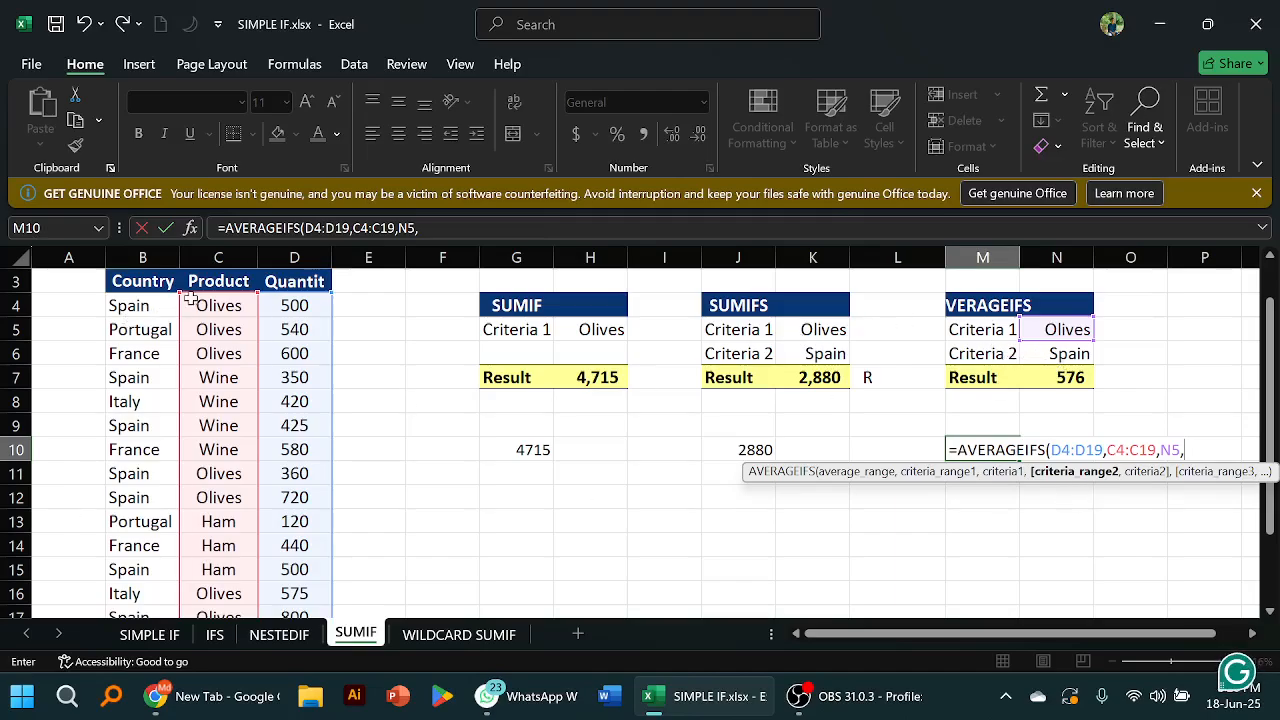
# Complete the AVERAGEIFS formula with the Country entries B4:B19 as second criteria range and N6 as its criterion
pyautogui.moveTo(122, 308); pyautogui.dragTo(152, 650)
pyautogui.scroll(-1, 150, 595)
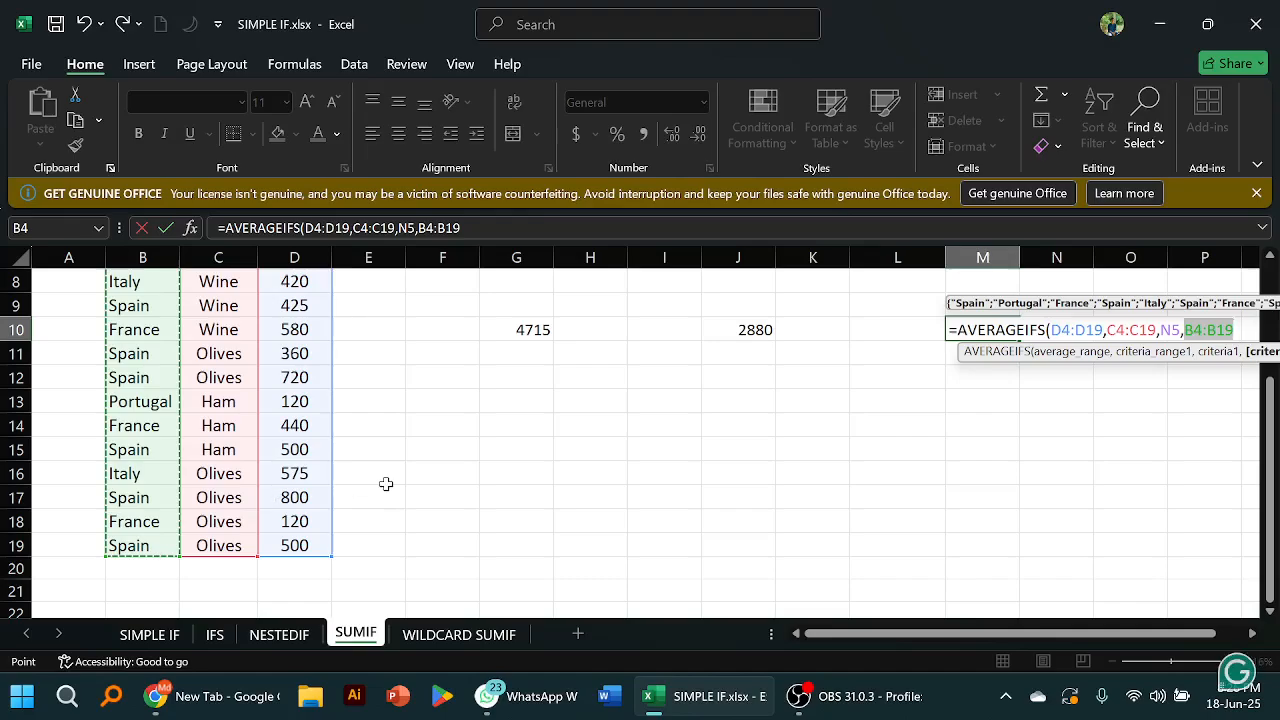
pyautogui.write(',')
pyautogui.scroll(1, 990, 450)
pyautogui.scroll(2, 996, 449)
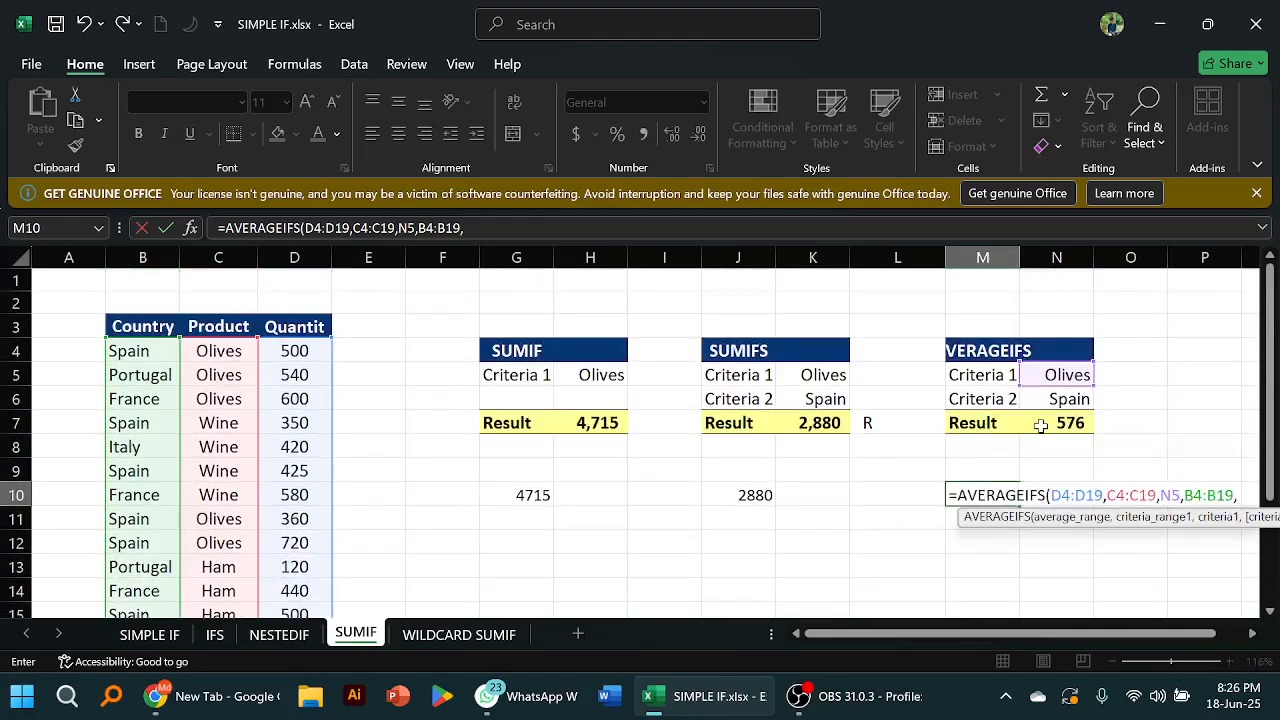
pyautogui.click(1068, 399)
pyautogui.press('Return')
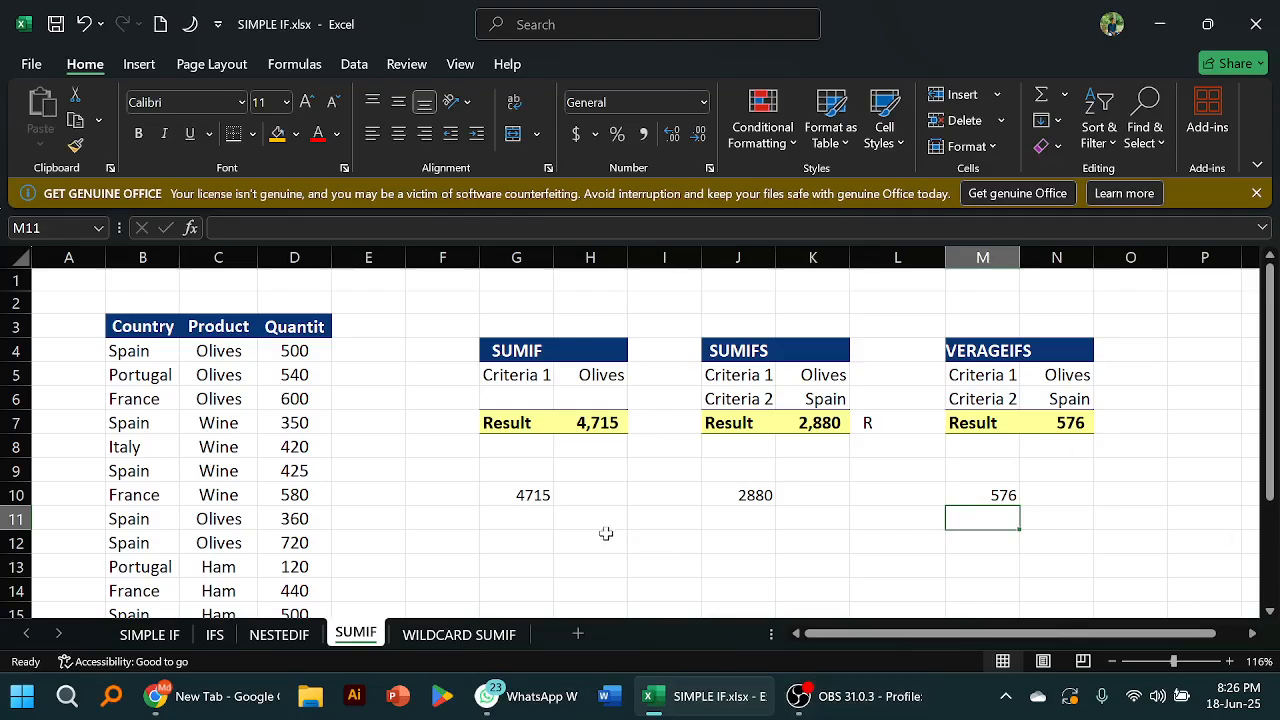
# Open the WILDCARD SUMIF sheet and fit the Order ID column's width to its contents
pyautogui.scroll(-1, 625, 531)
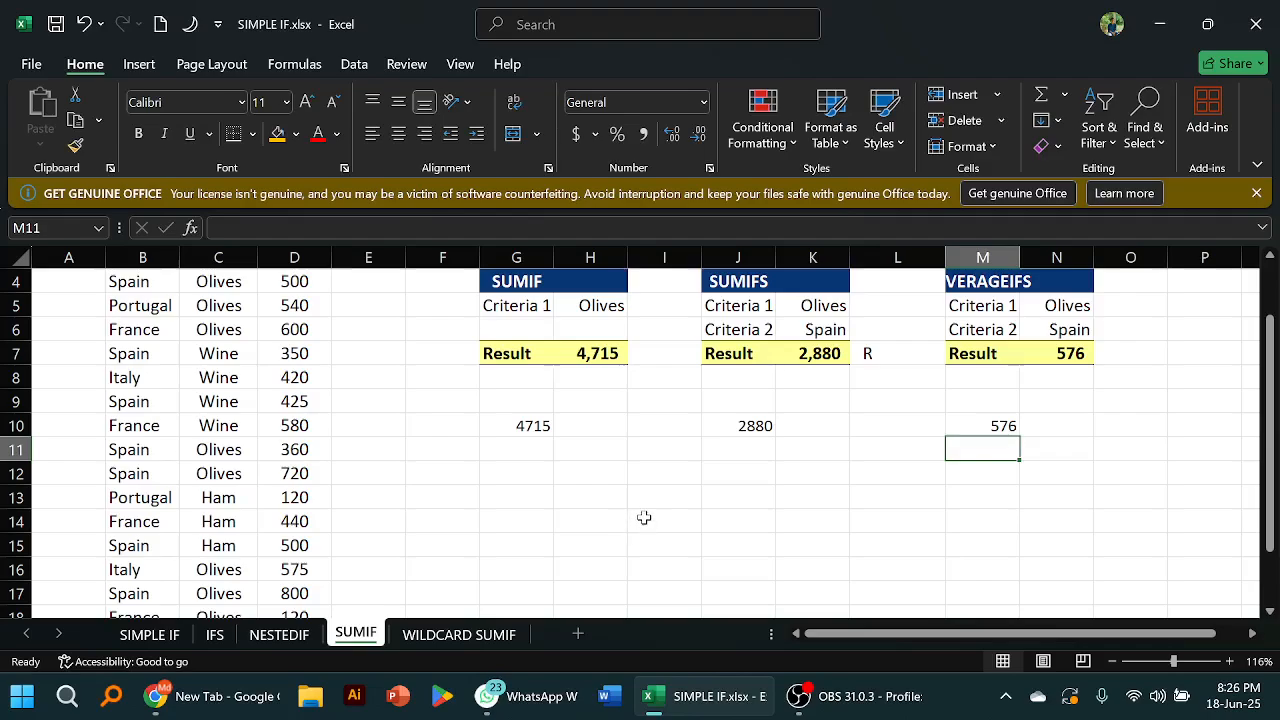
pyautogui.click(508, 641)
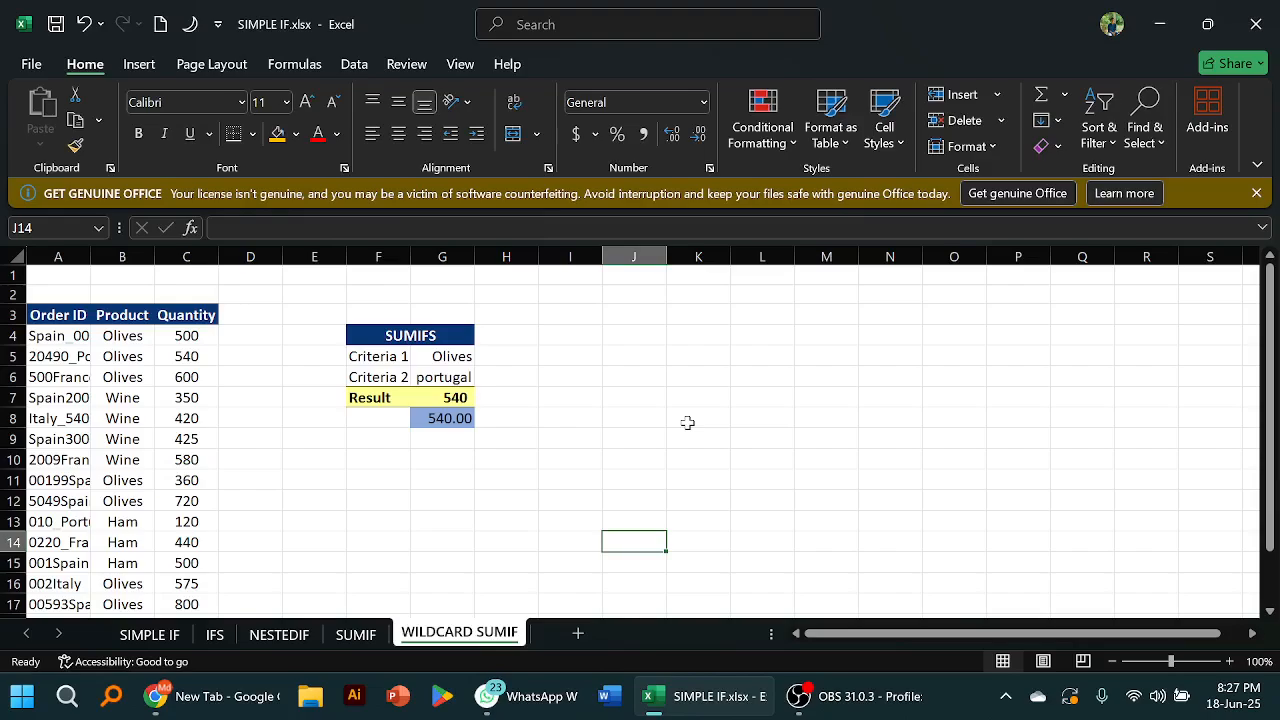
pyautogui.scroll(-1, 169, 349)
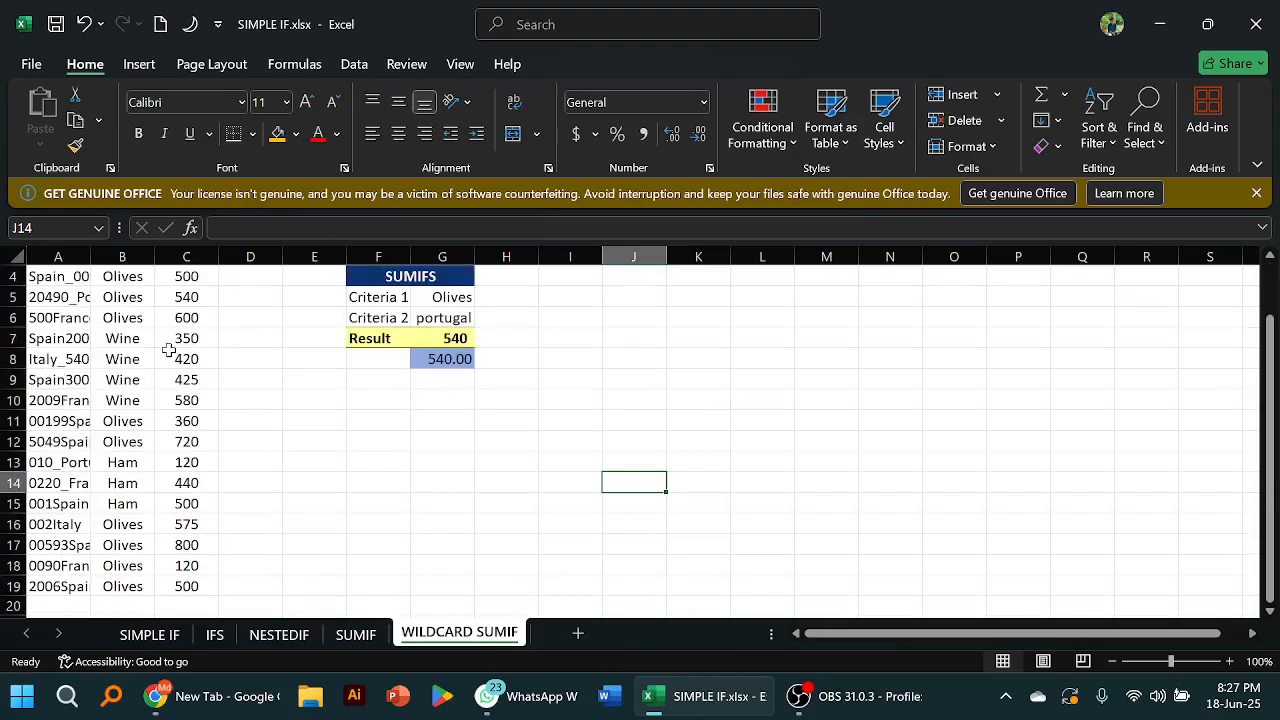
pyautogui.scroll(1, 169, 349)
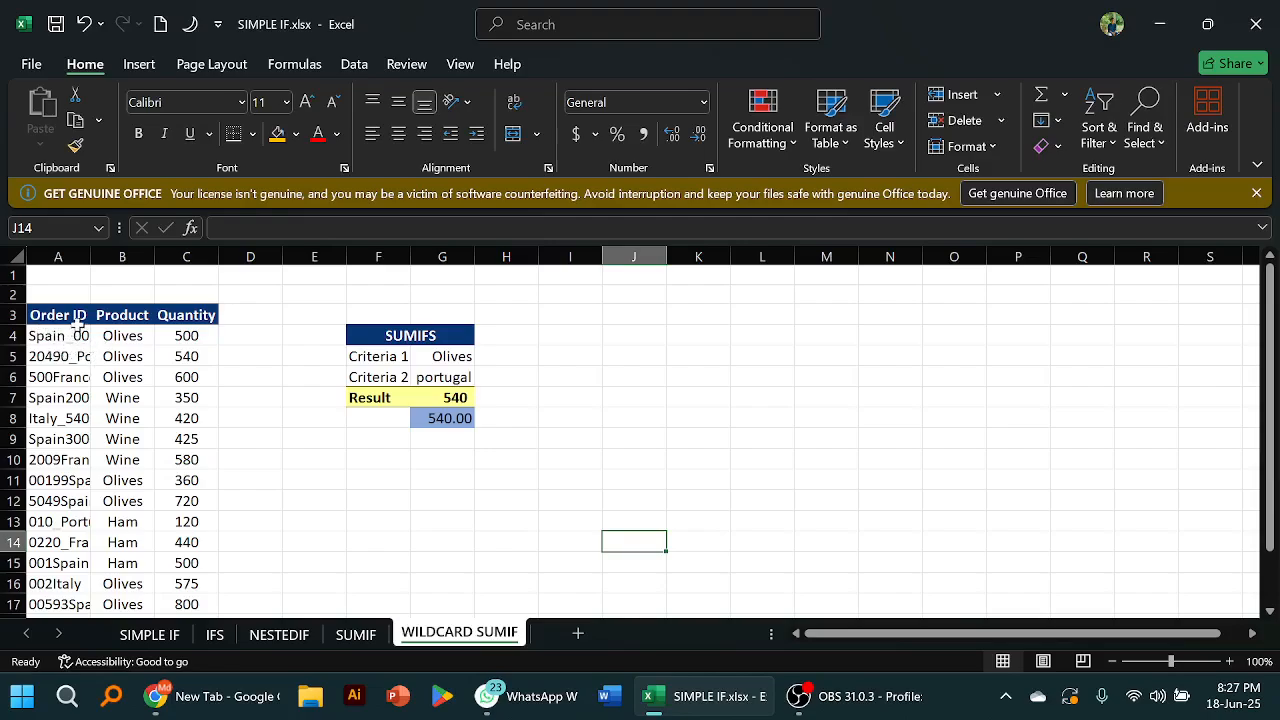
pyautogui.doubleClick(88, 255)
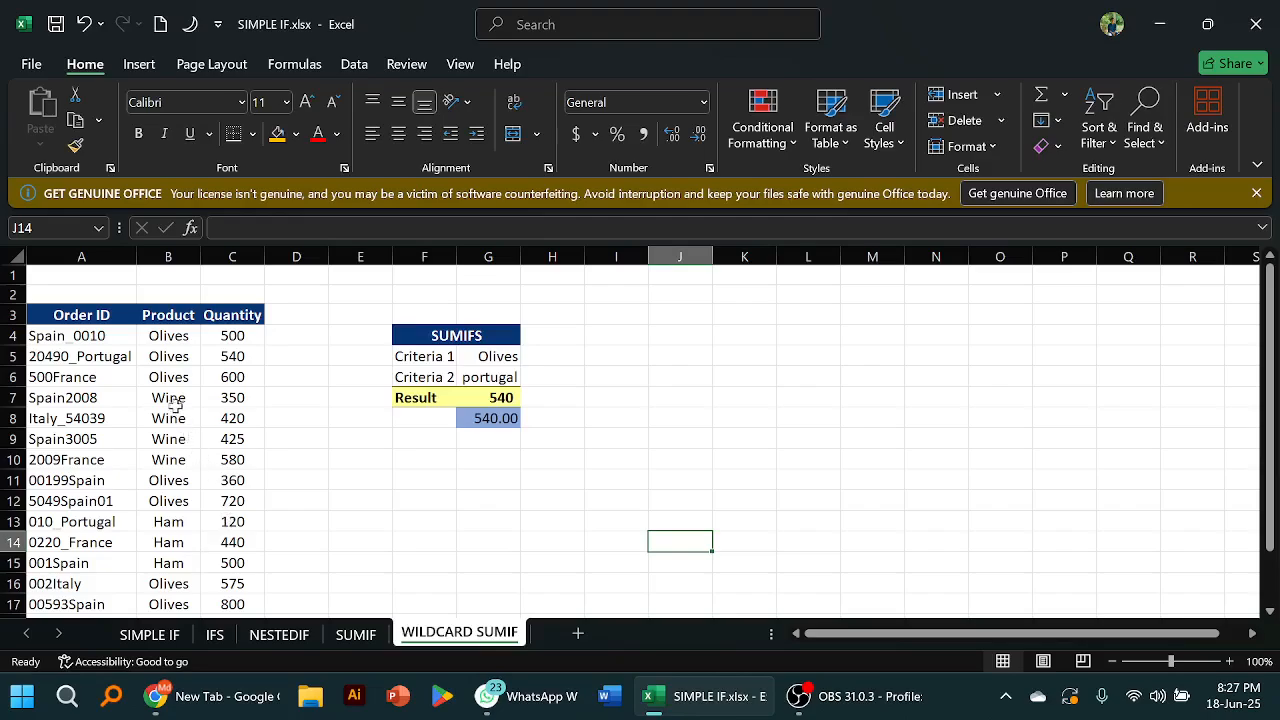
# Examine how country names are embedded in the Order ID entries, highlighting A4:A12
pyautogui.scroll(-1, 168, 400)
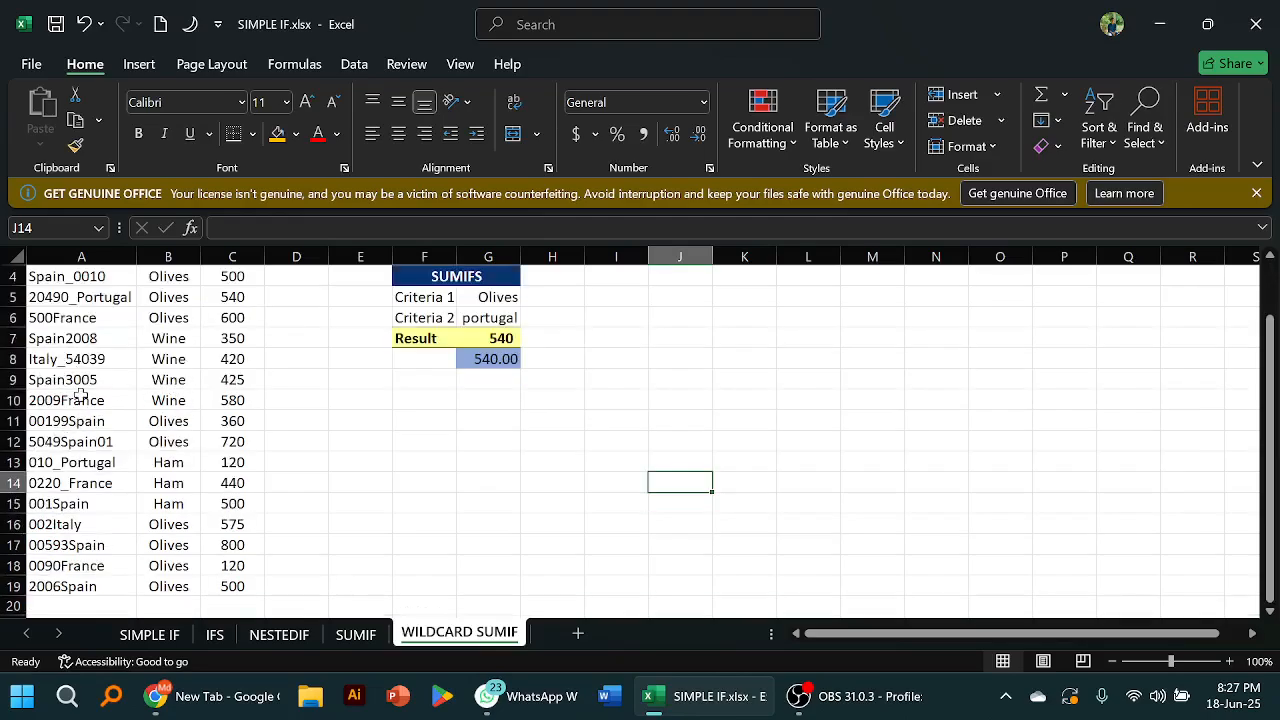
pyautogui.scroll(1, 78, 396)
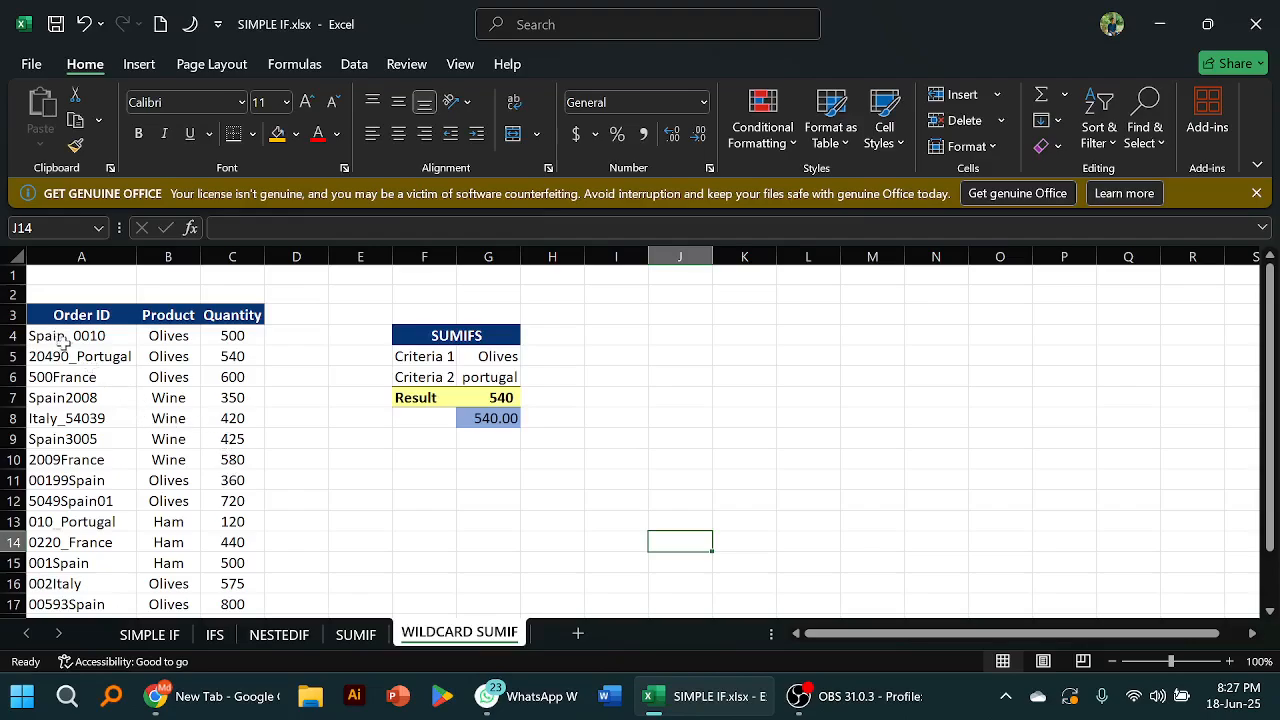
pyautogui.moveTo(66, 336); pyautogui.dragTo(68, 501)
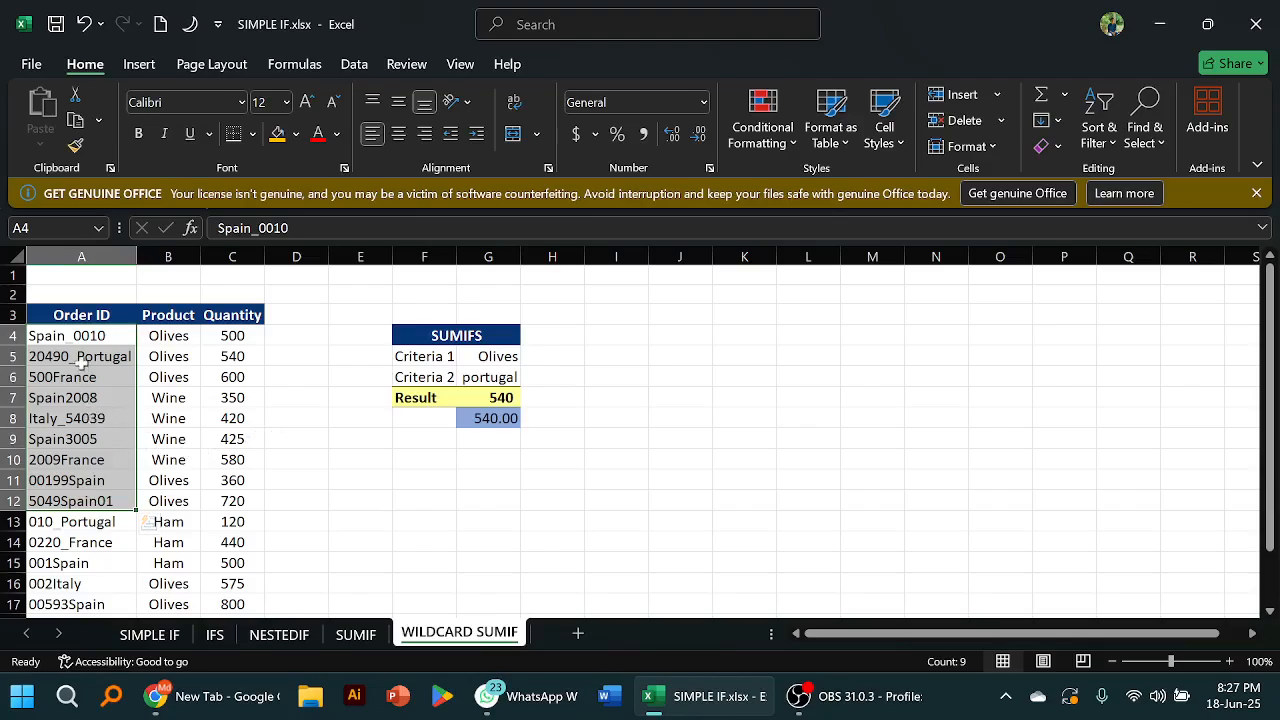
pyautogui.click(332, 422)
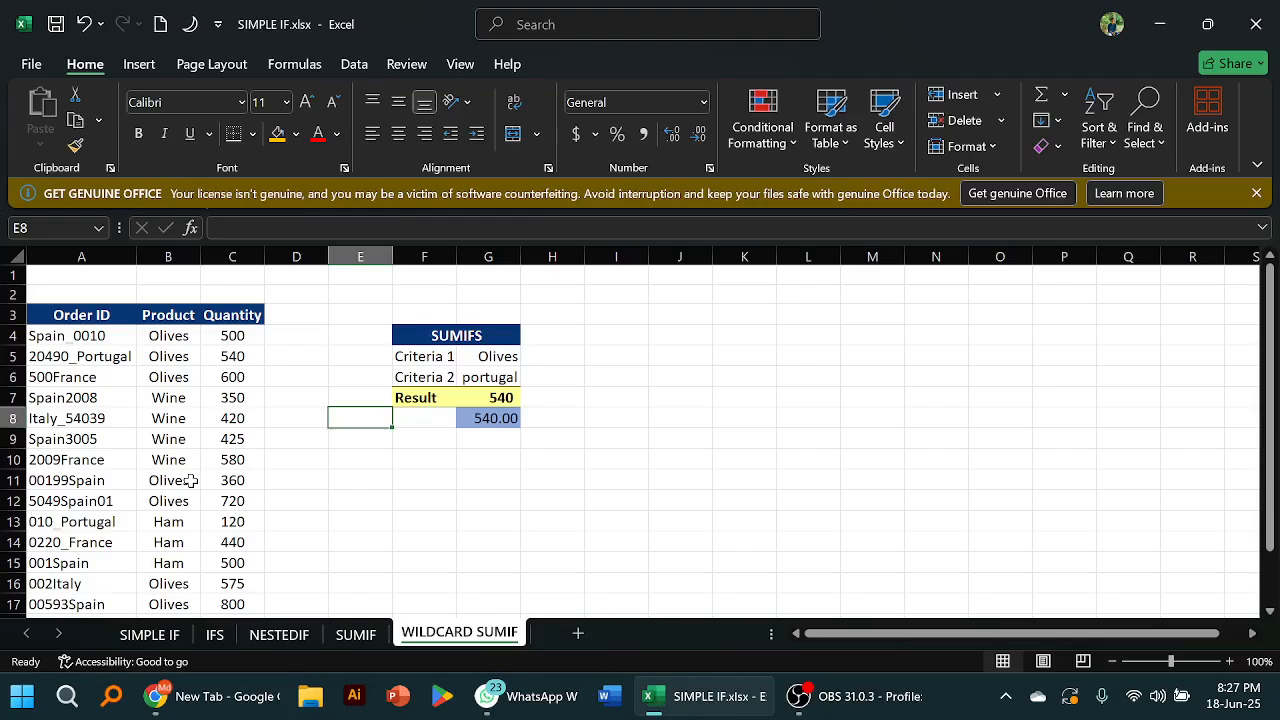
pyautogui.click(873, 684)
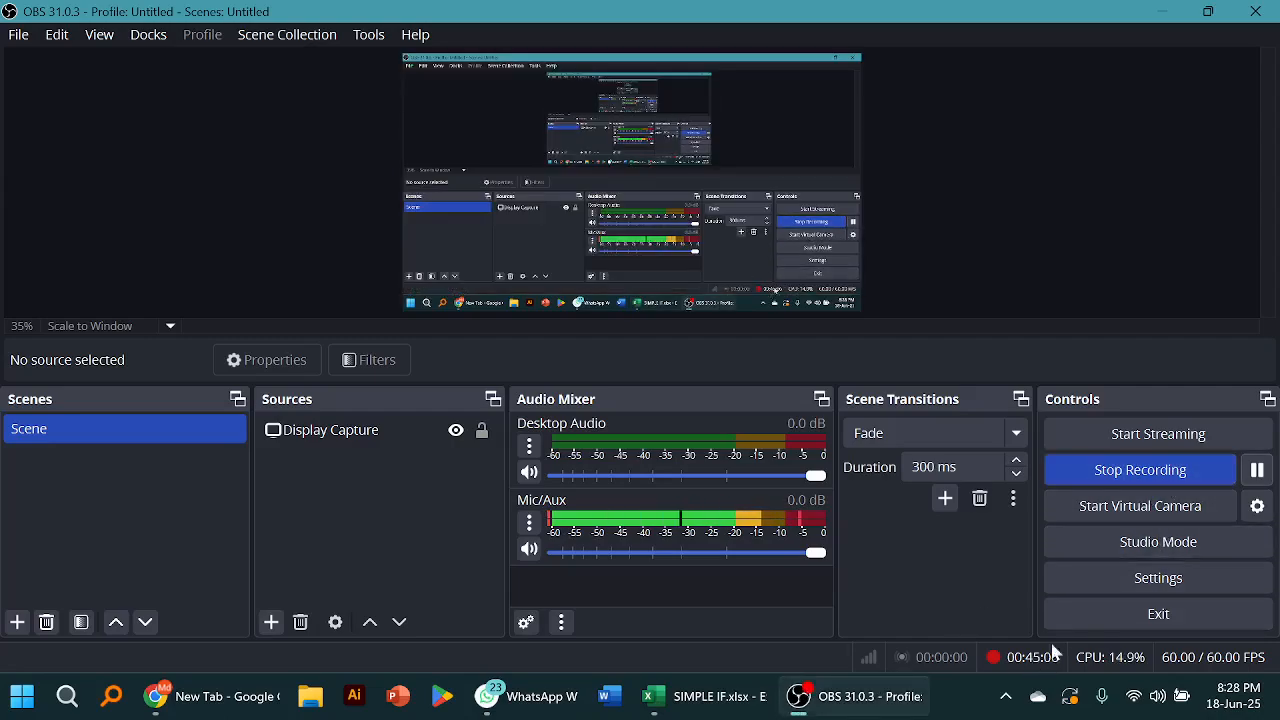
pyautogui.click(1257, 470)
pyautogui.click(1257, 470)
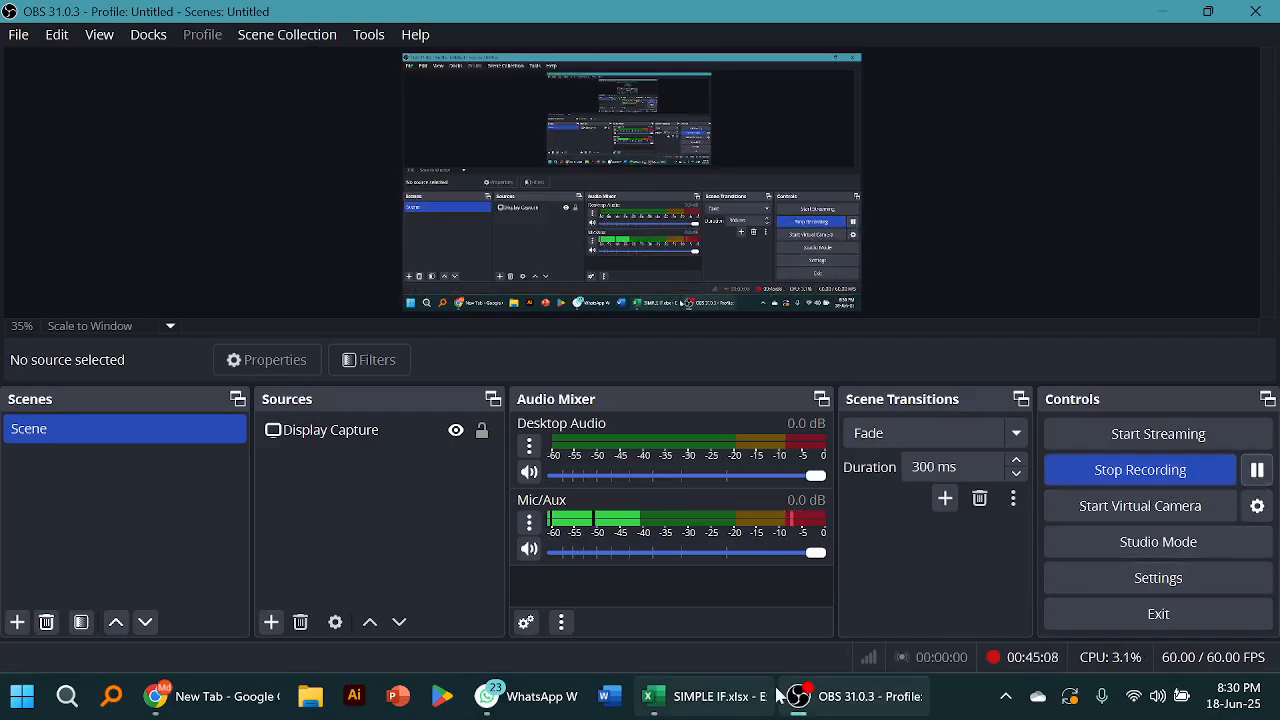
pyautogui.click(737, 697)
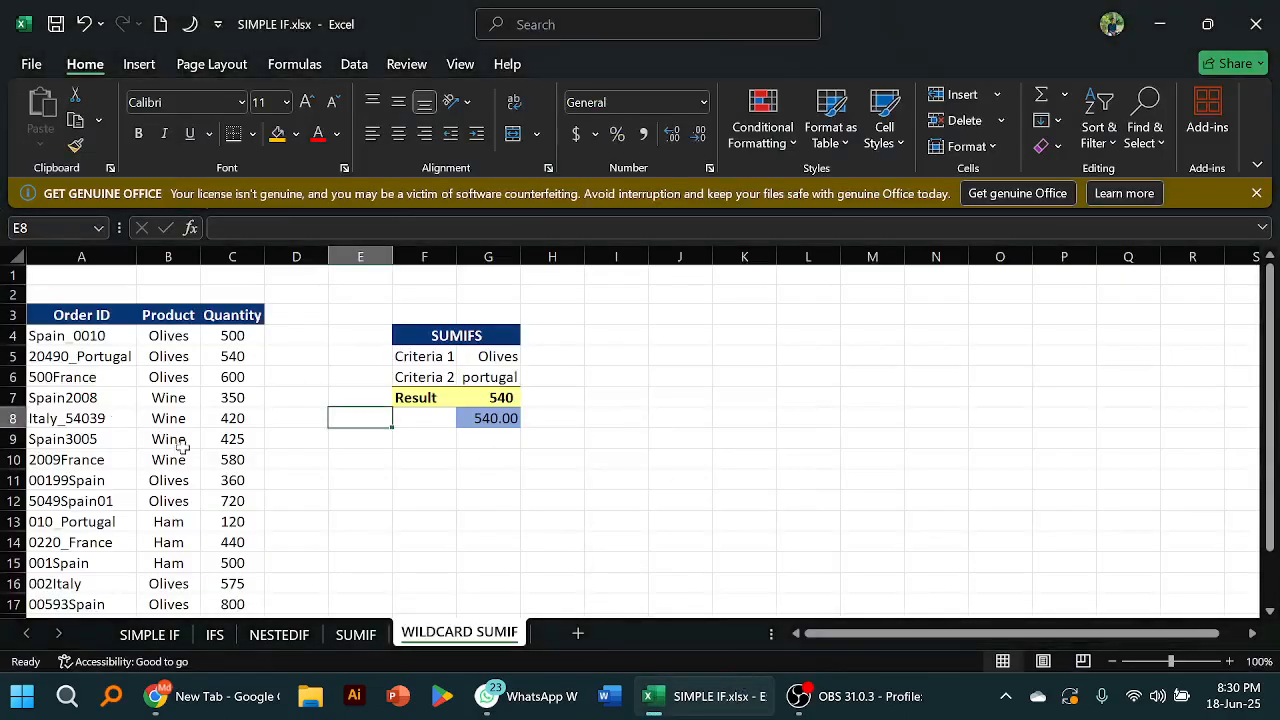
# Start a SUMIFS formula in F10 with the Quantity values C4:C19 as the sum range
pyautogui.click(404, 461)
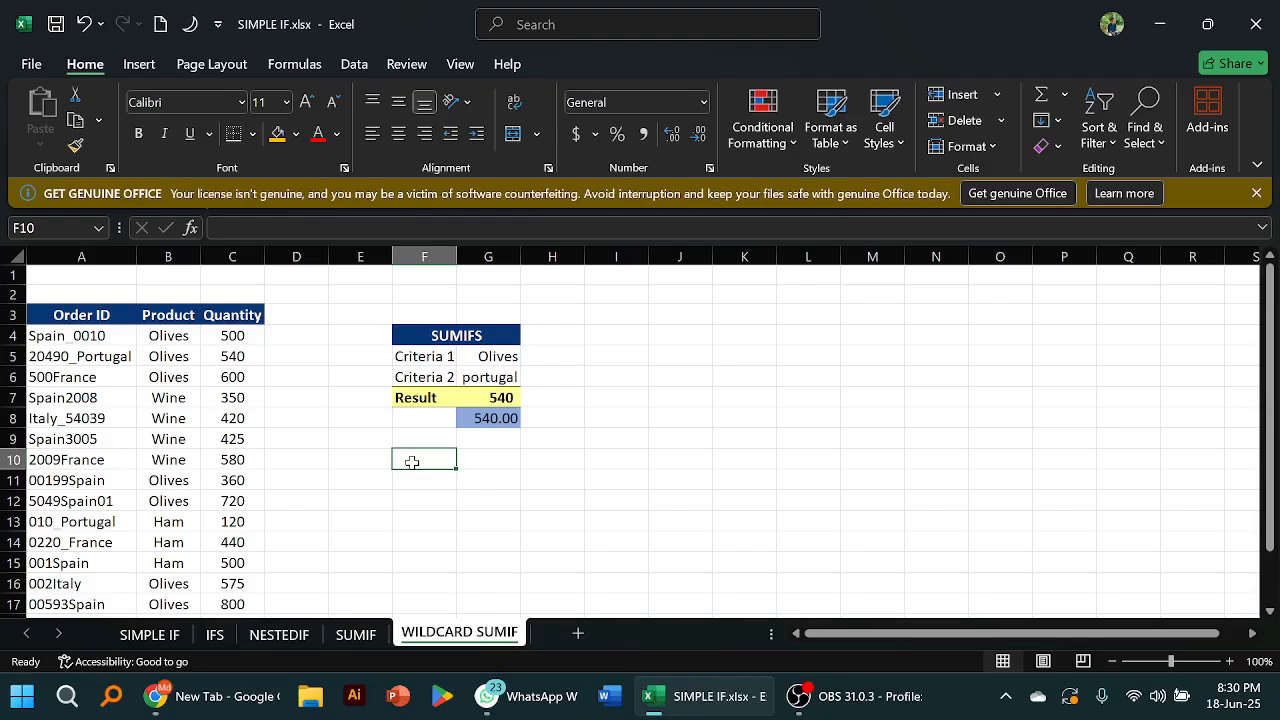
pyautogui.write('=')
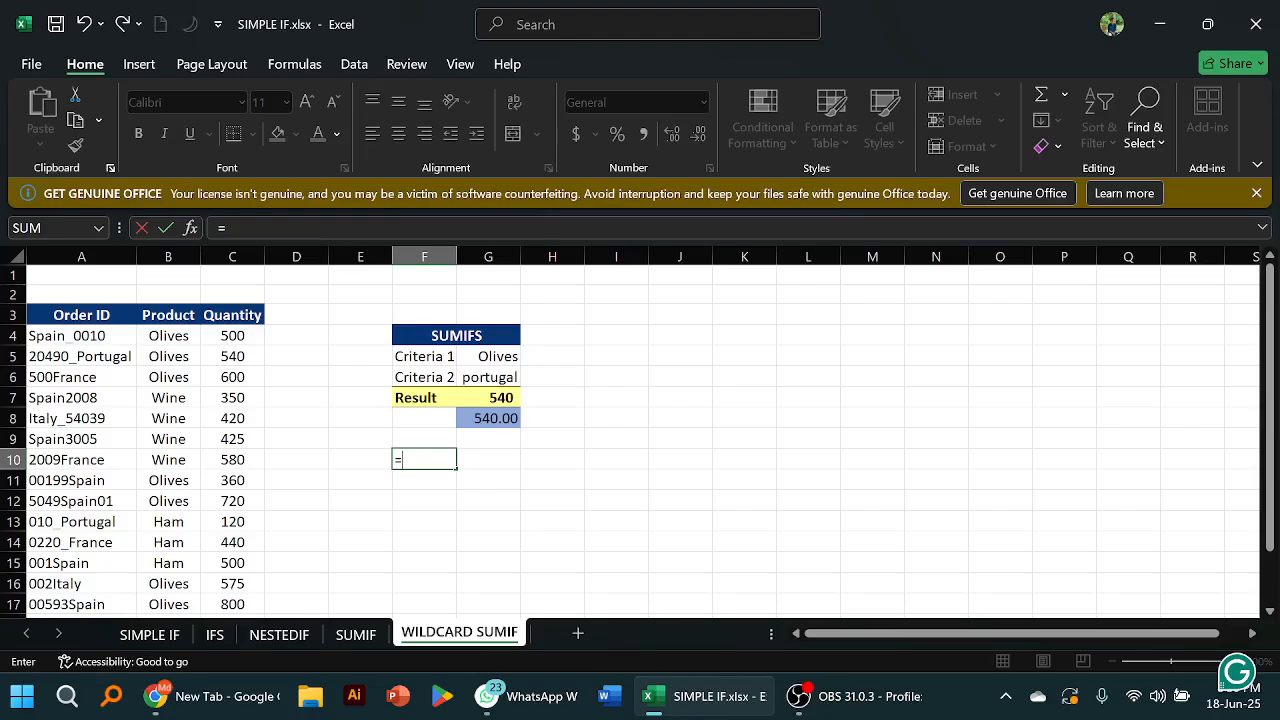
pyautogui.write('SUM')
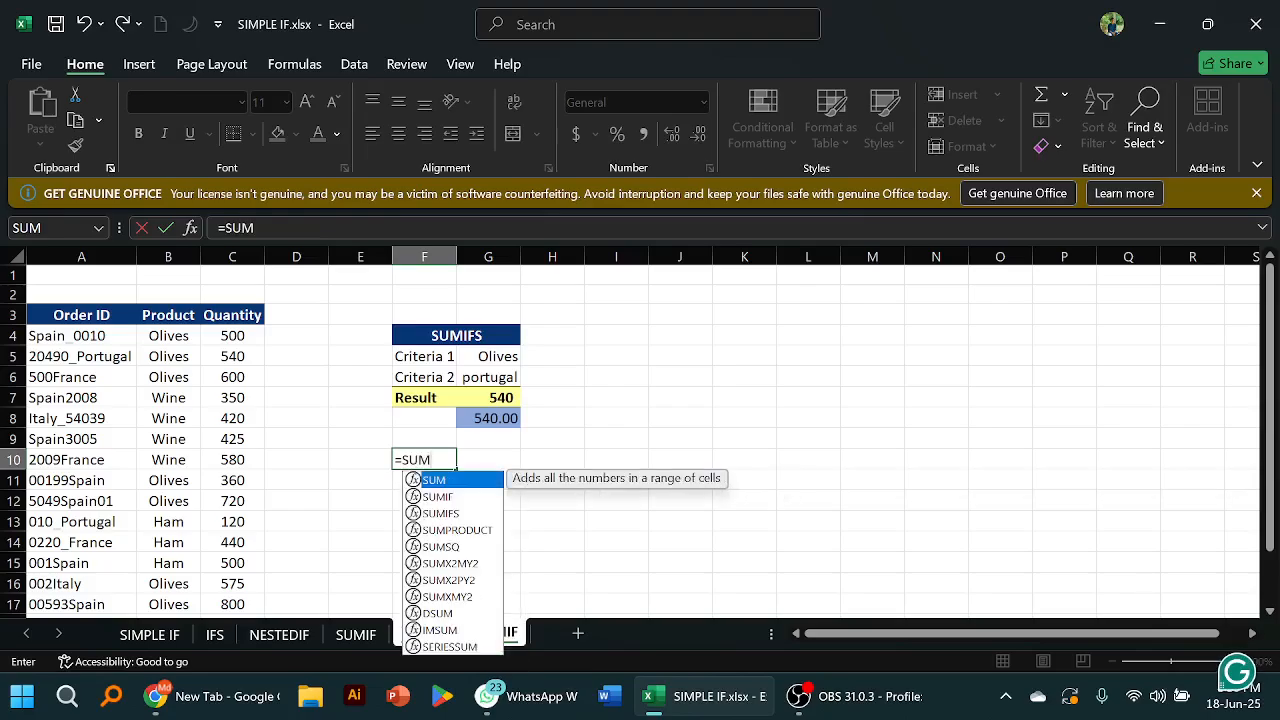
pyautogui.write('IFS')
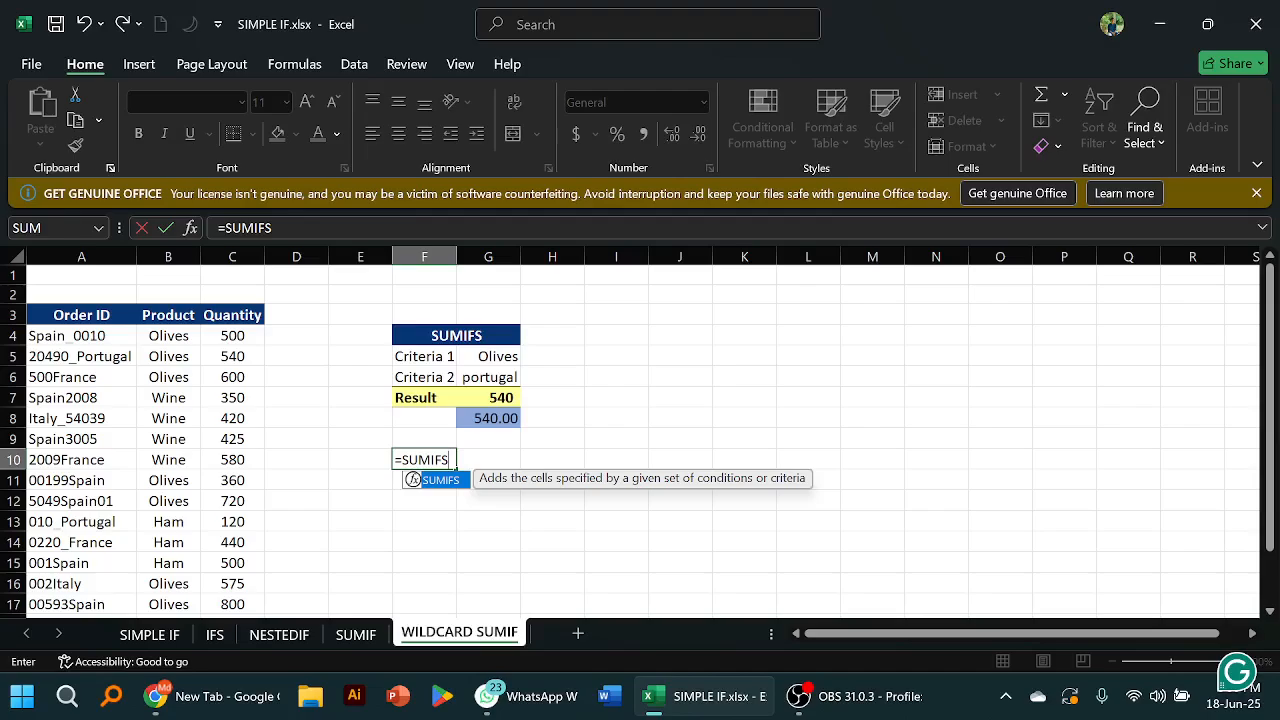
pyautogui.write('(')
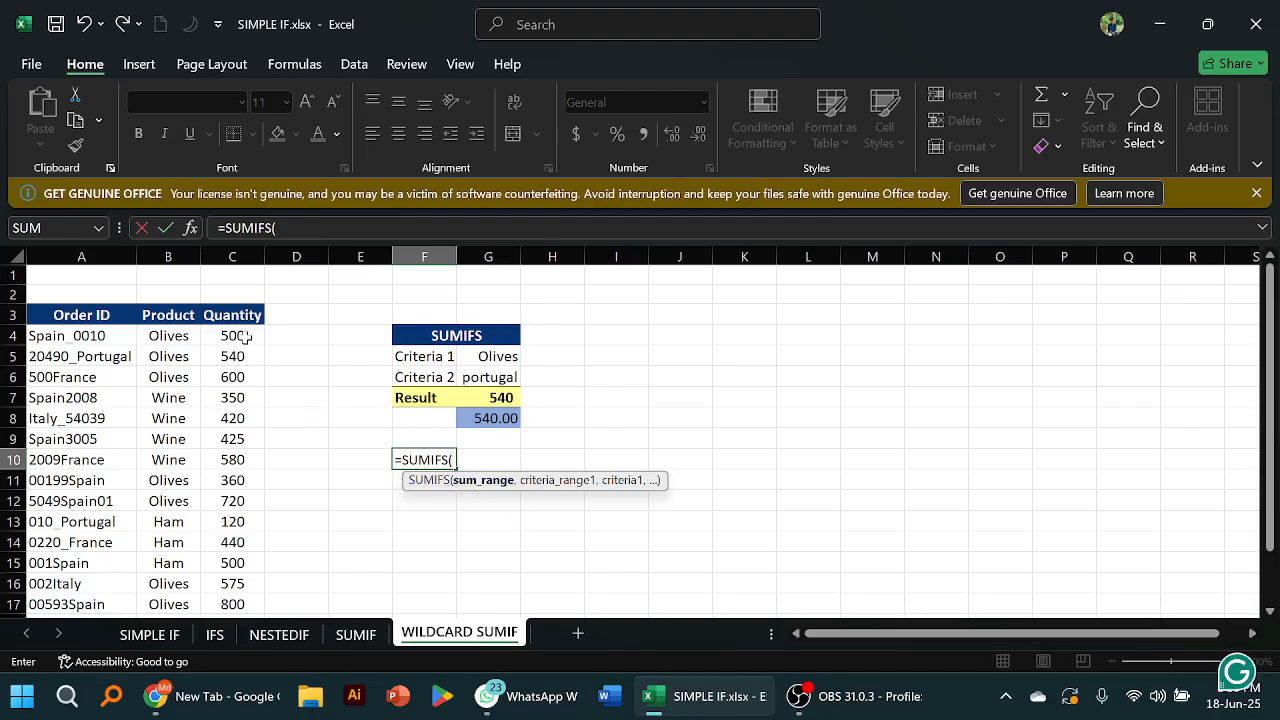
pyautogui.scroll(-1, 263, 354)
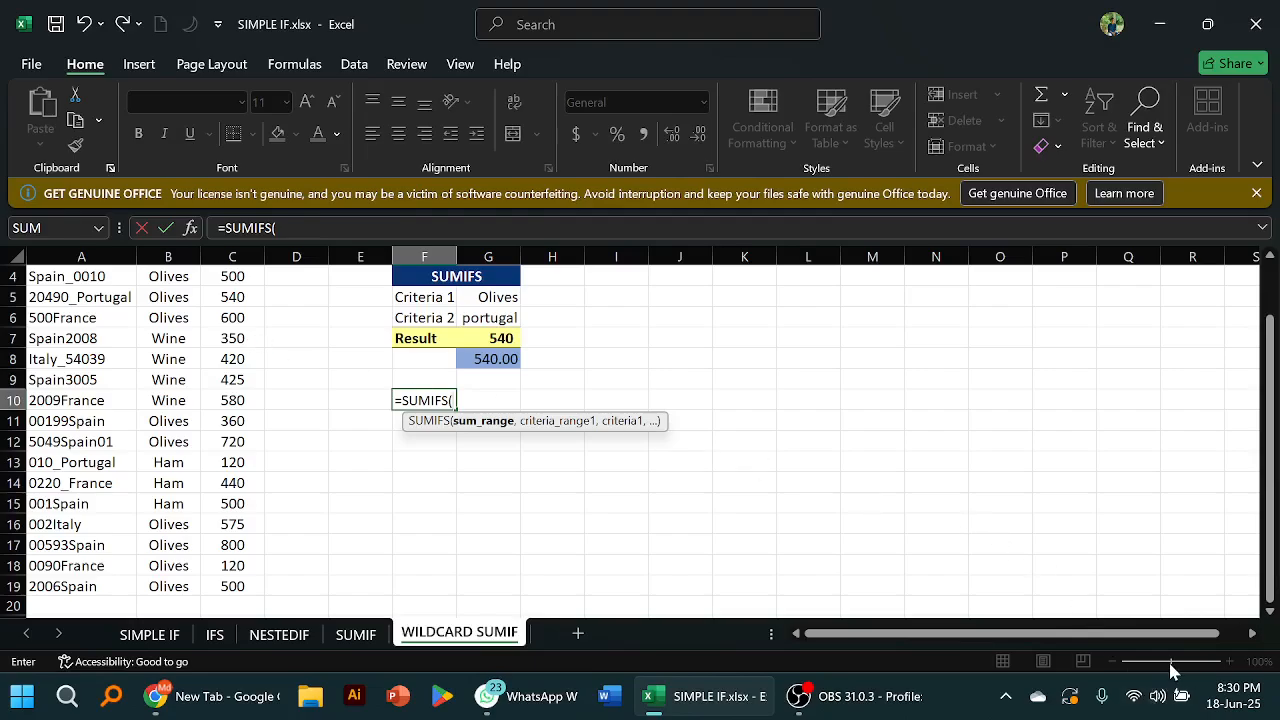
pyautogui.scroll(1, 213, 447)
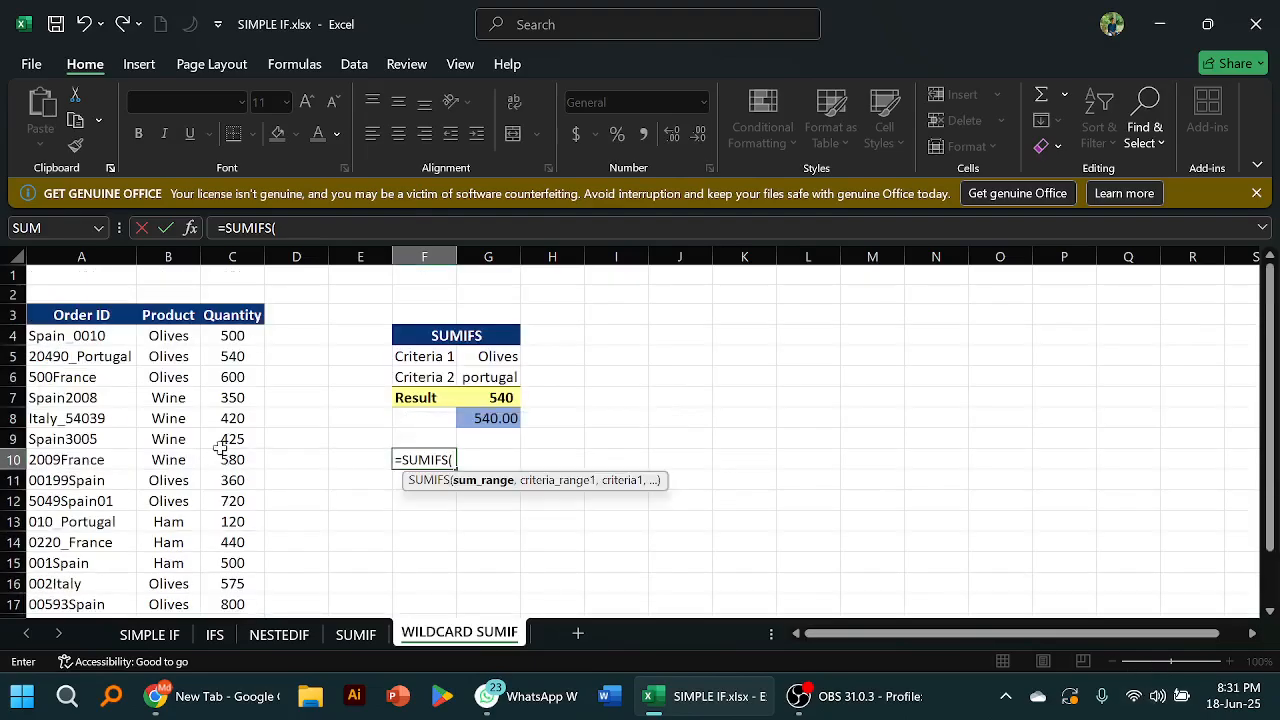
pyautogui.moveTo(1270, 395); pyautogui.dragTo(1274, 436)
pyautogui.moveTo(242, 297); pyautogui.dragTo(252, 570)
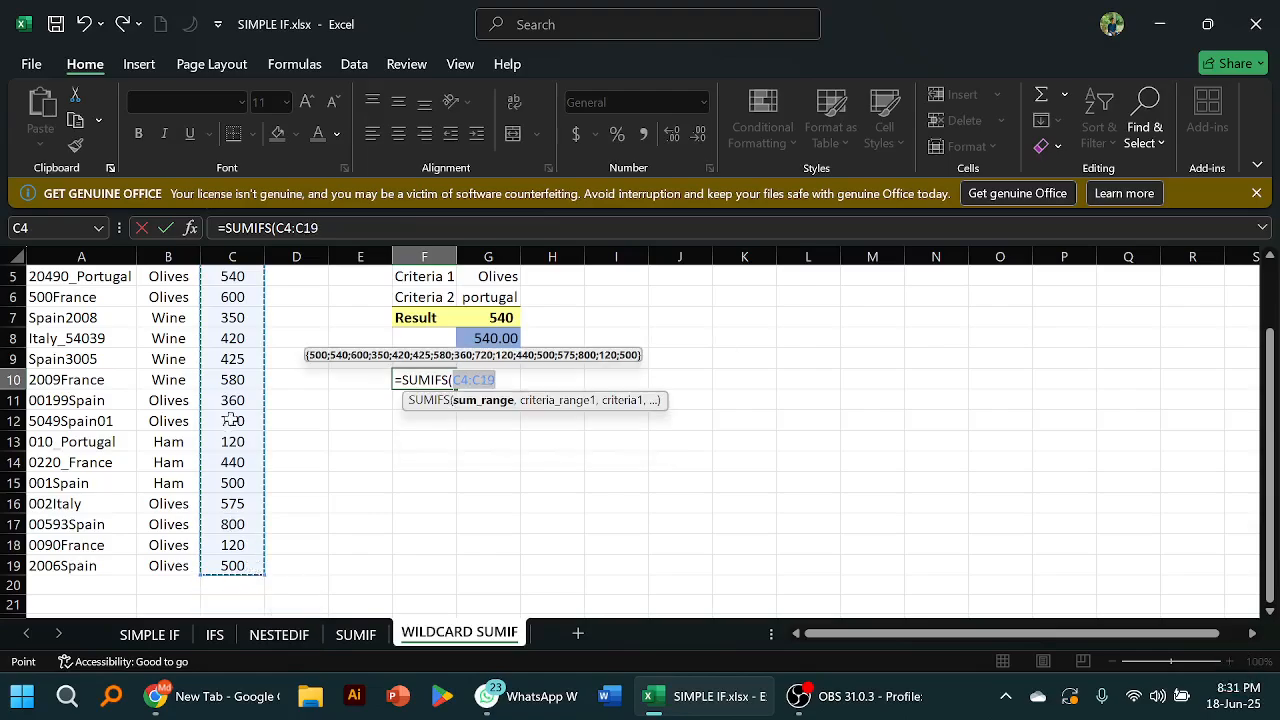
pyautogui.write(',')
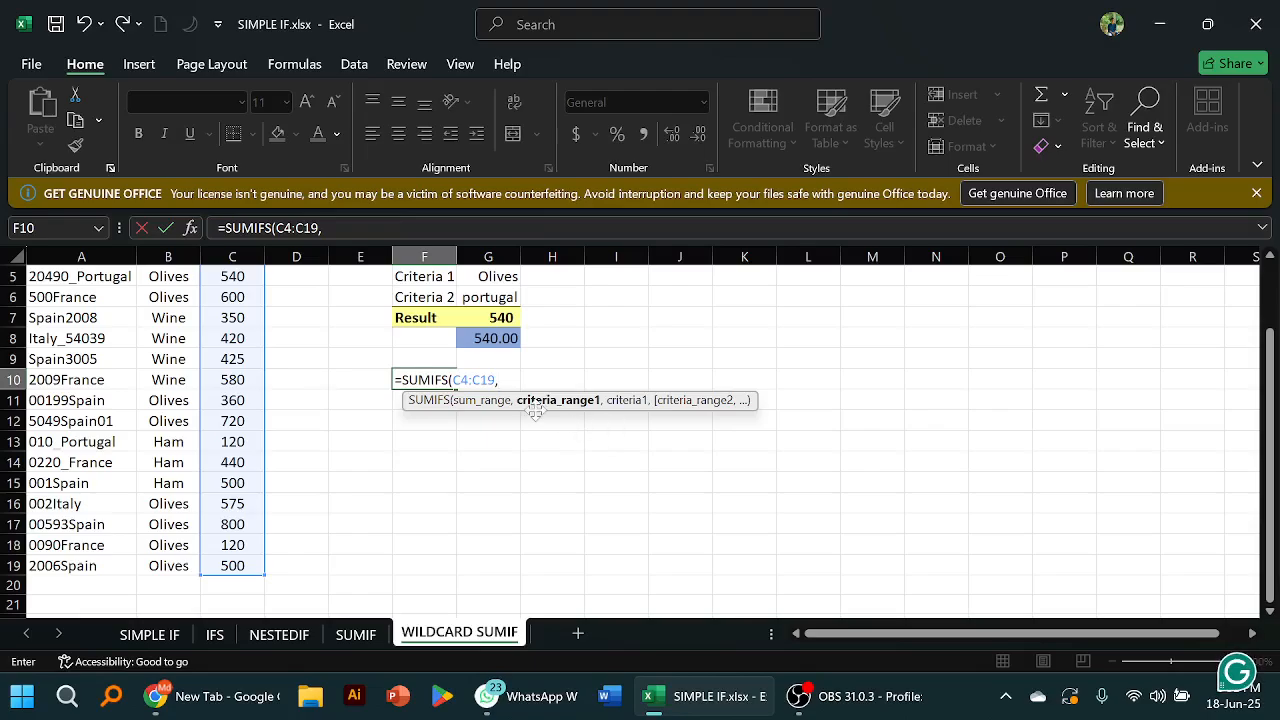
# Set the first SUMIFS criteria range to the Product entries B4:B19 with G5 as its criterion
pyautogui.scroll(1, 637, 447)
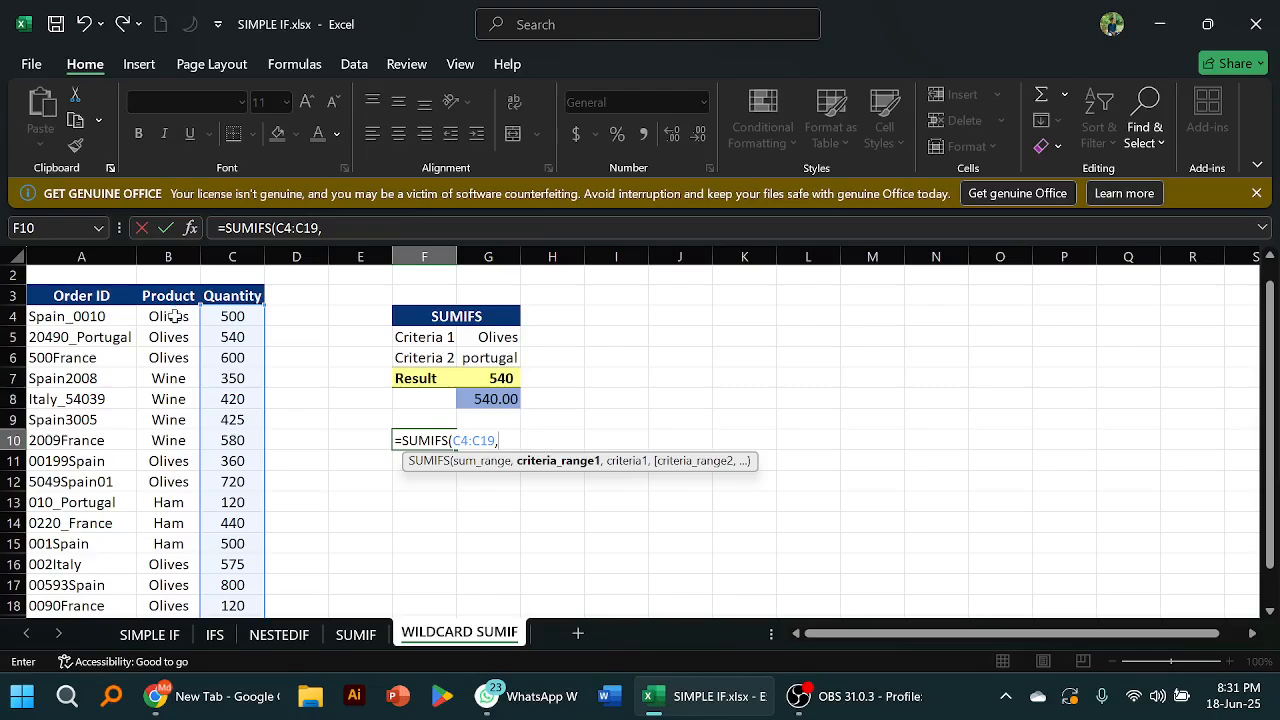
pyautogui.moveTo(175, 316); pyautogui.dragTo(168, 586)
pyautogui.write(',')
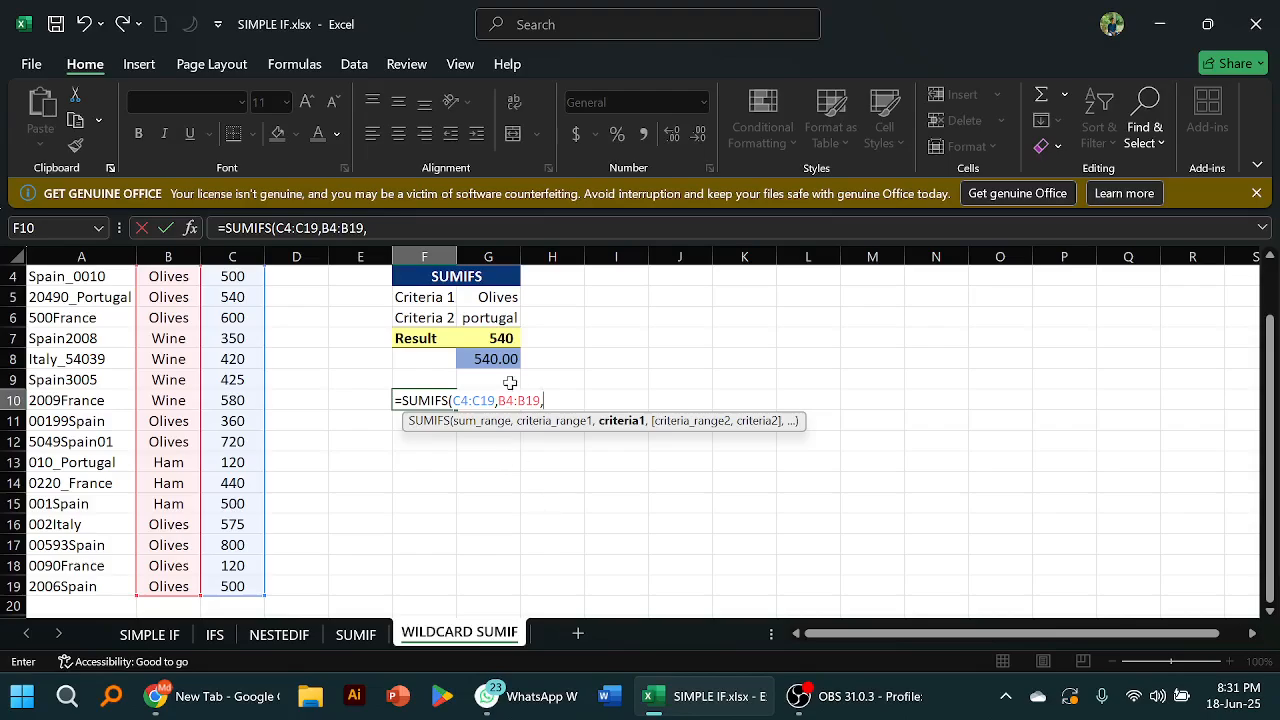
pyautogui.scroll(1, 508, 386)
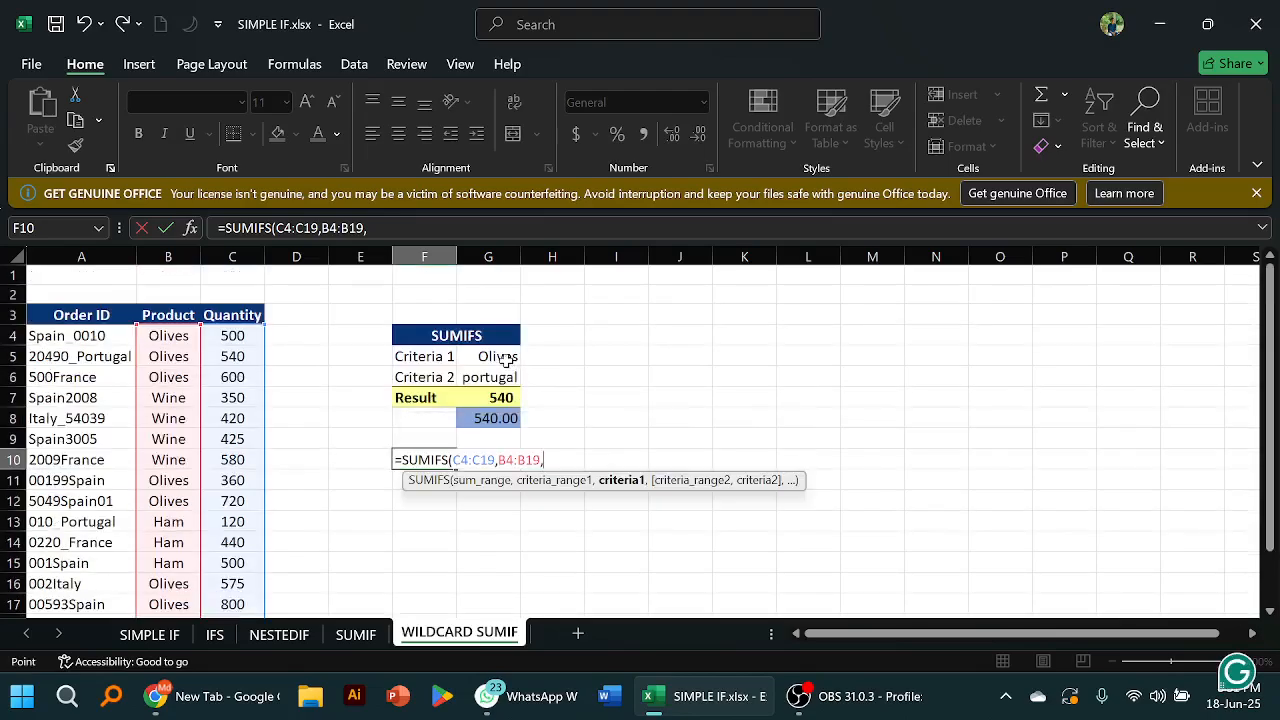
pyautogui.click(508, 358)
pyautogui.write(',')
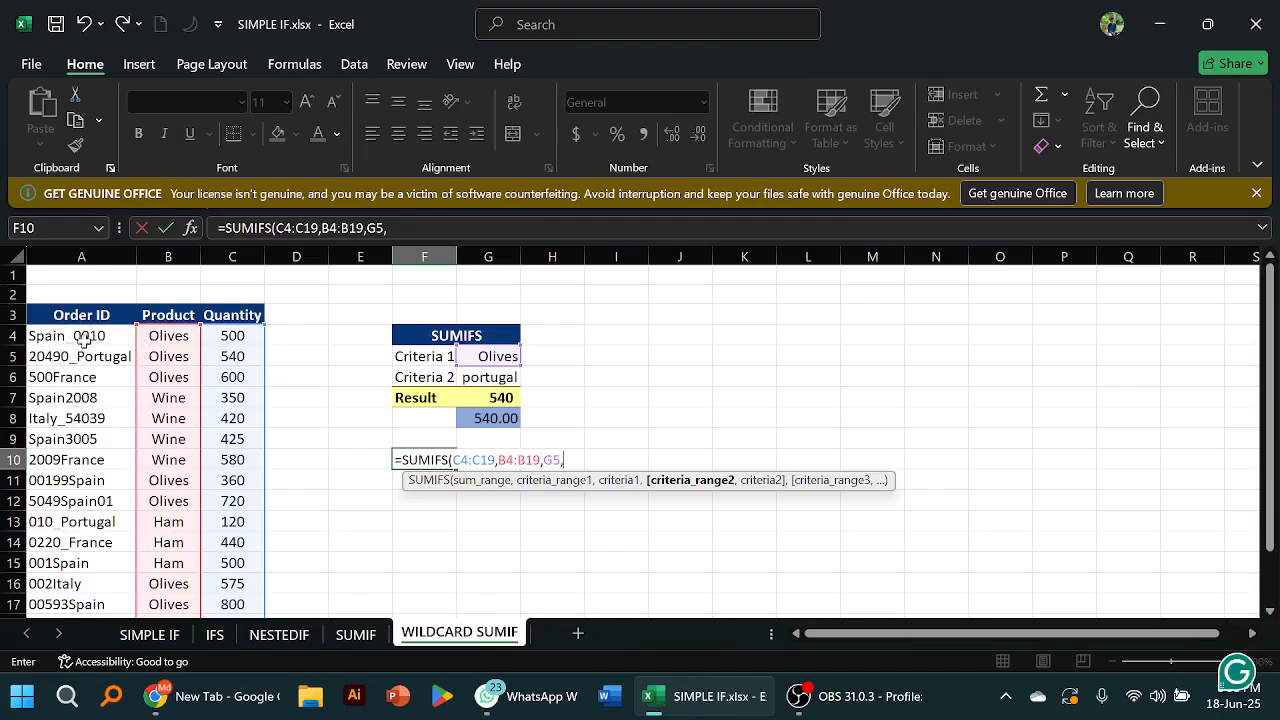
# Add the Order ID entries A4:A19 as the second SUMIFS criteria range with G6 as its criterion
pyautogui.moveTo(72, 338); pyautogui.dragTo(86, 580)
pyautogui.write(',')
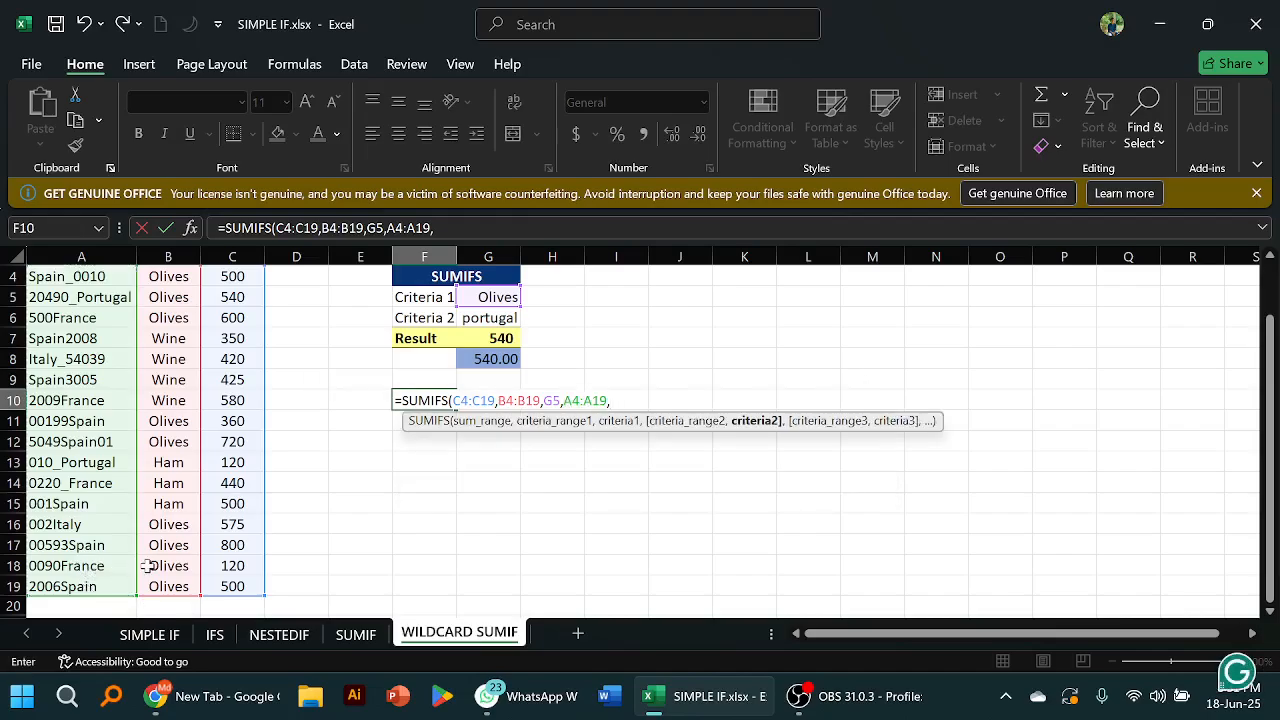
pyautogui.click(495, 318)
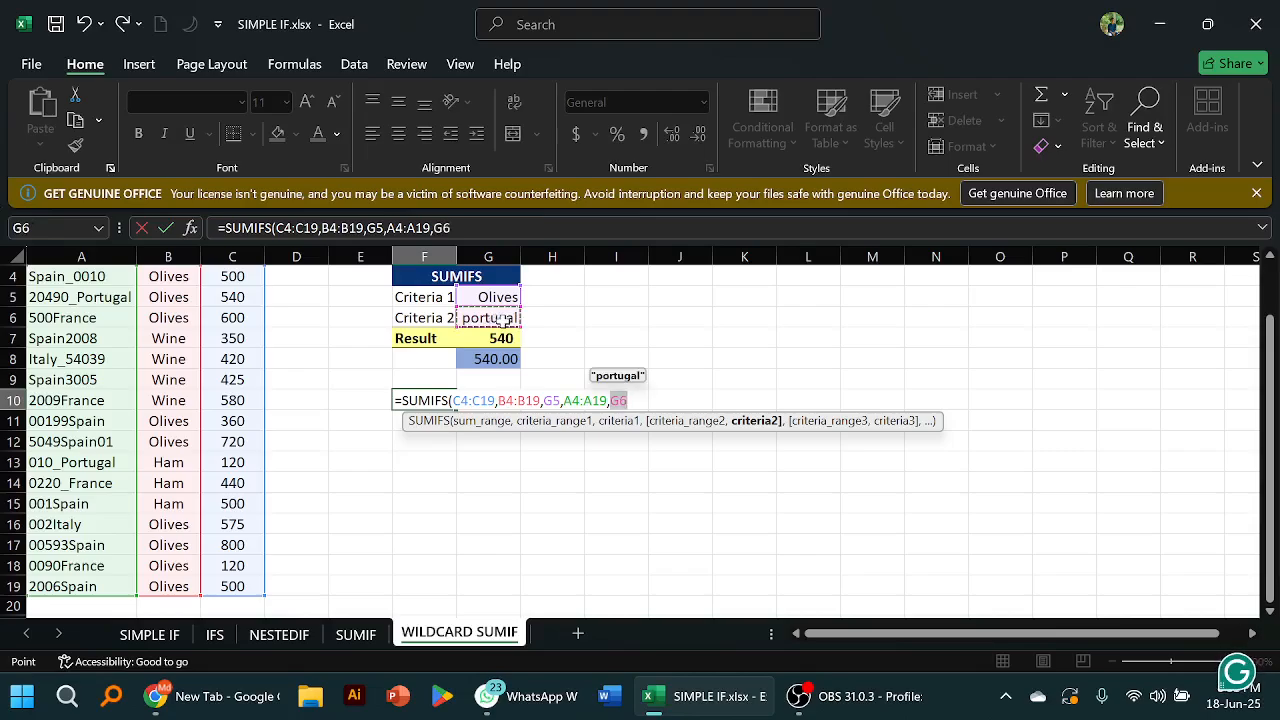
pyautogui.write(',')
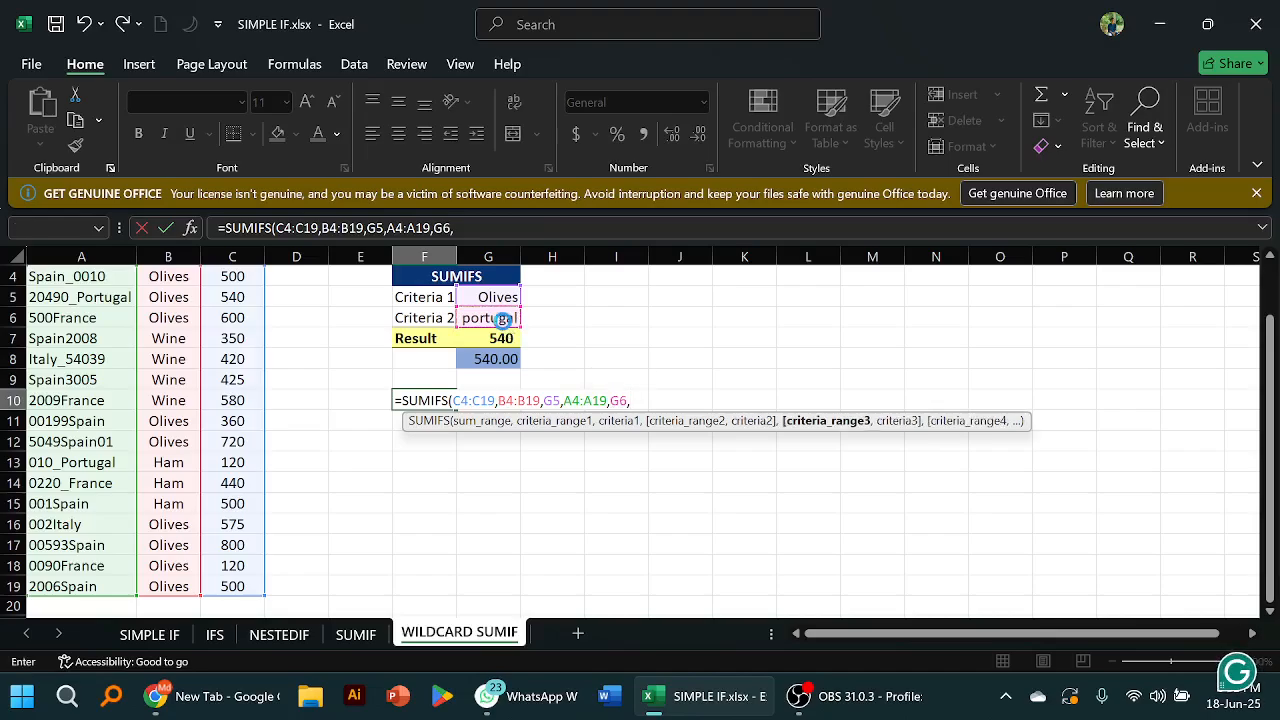
# Remove the trailing comma after G6 and complete the SUMIFS formula in F10
pyautogui.press('Return')
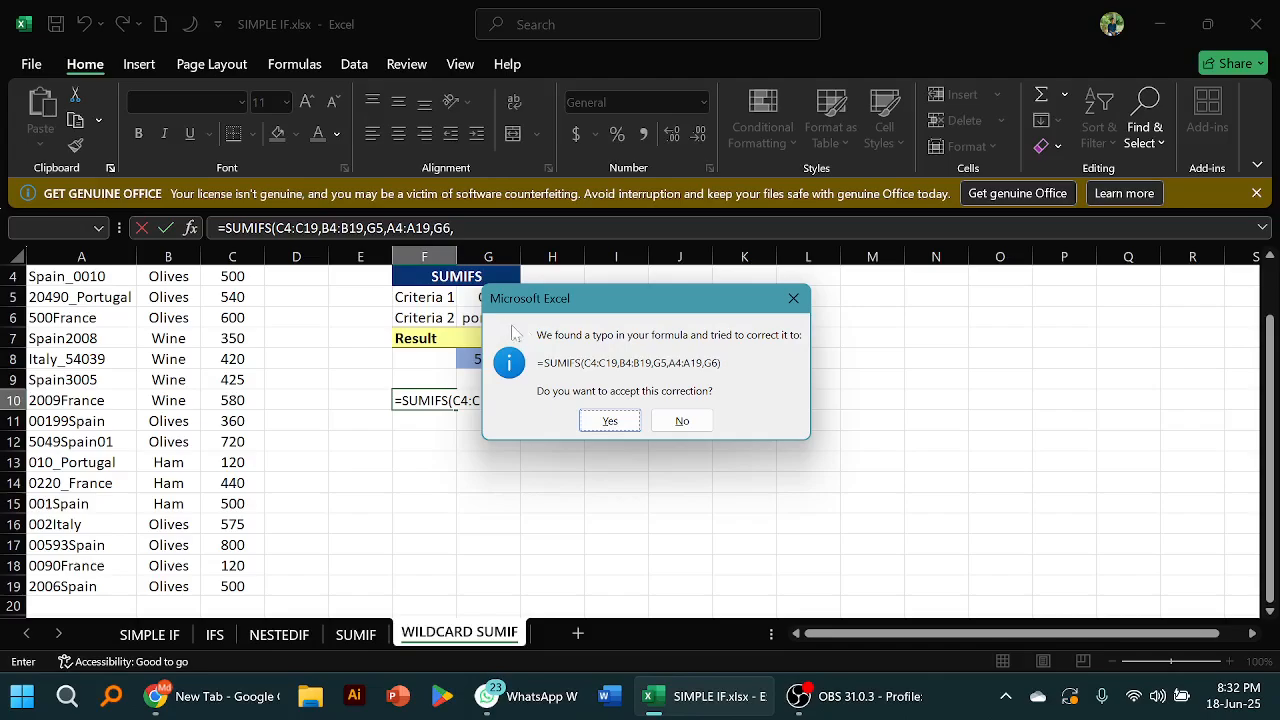
pyautogui.click(675, 421)
pyautogui.click(648, 402)
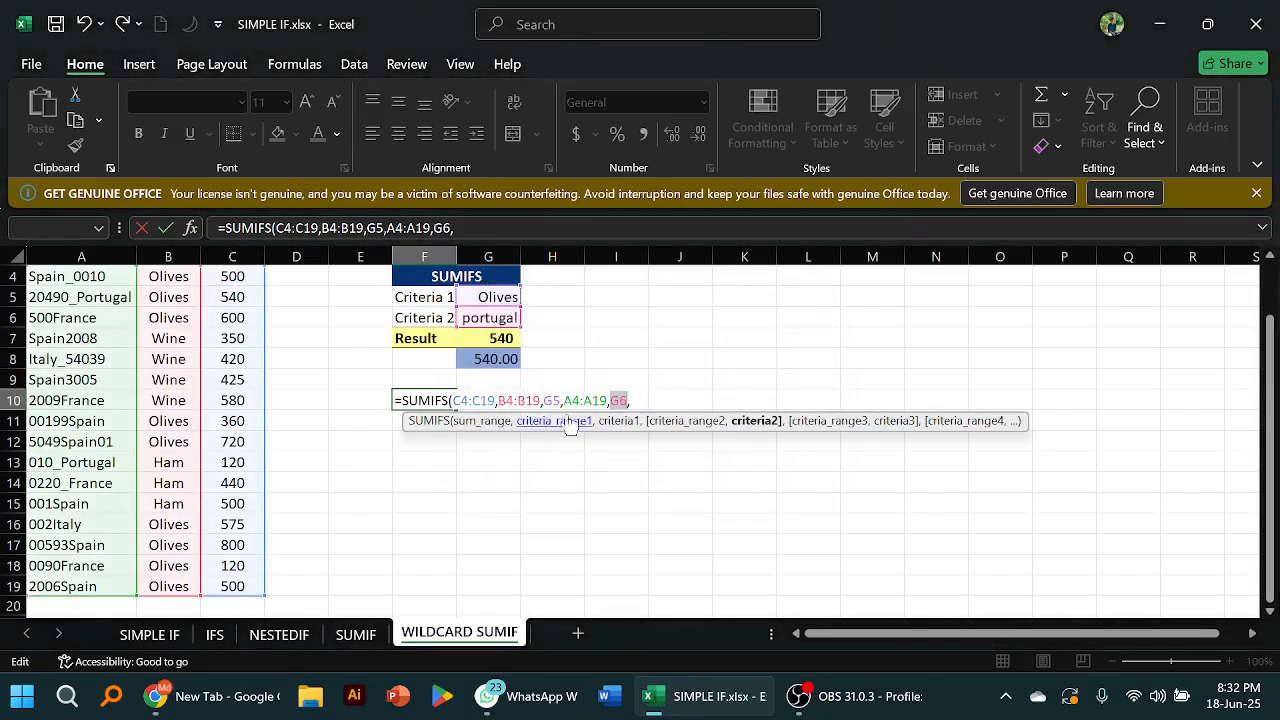
pyautogui.press('Right')
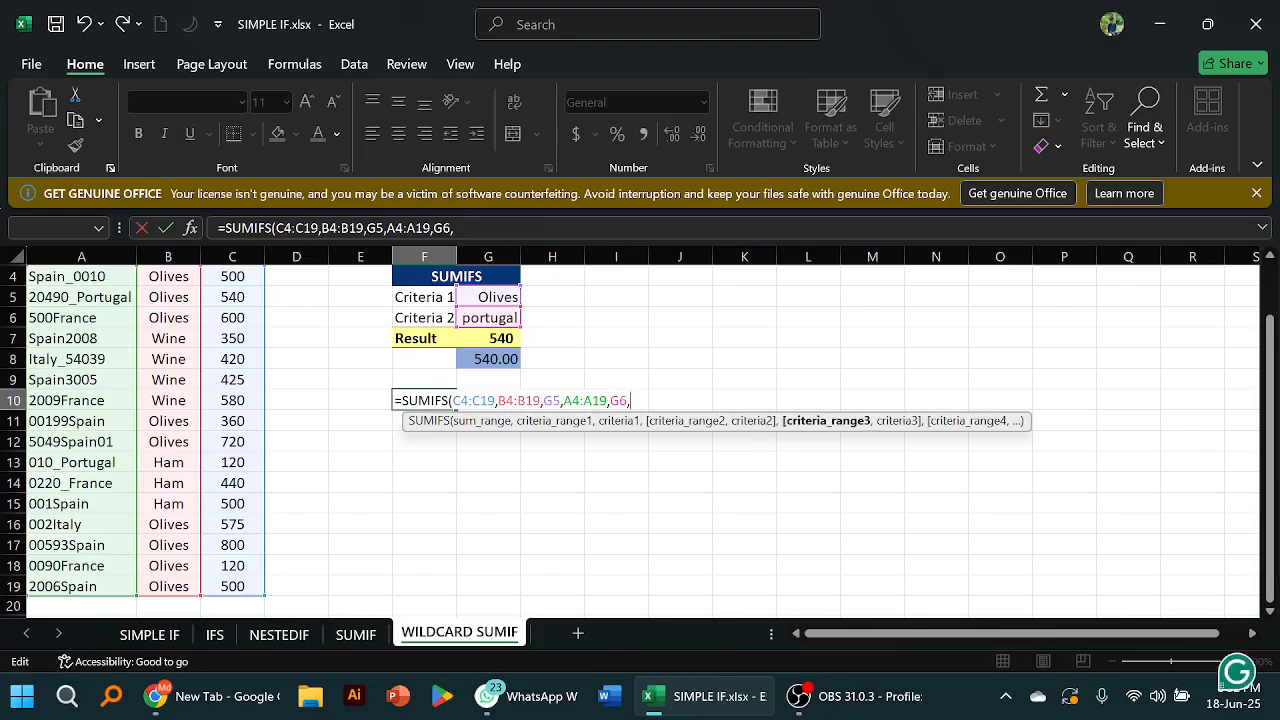
pyautogui.press('BackSpace')
pyautogui.press('Return')
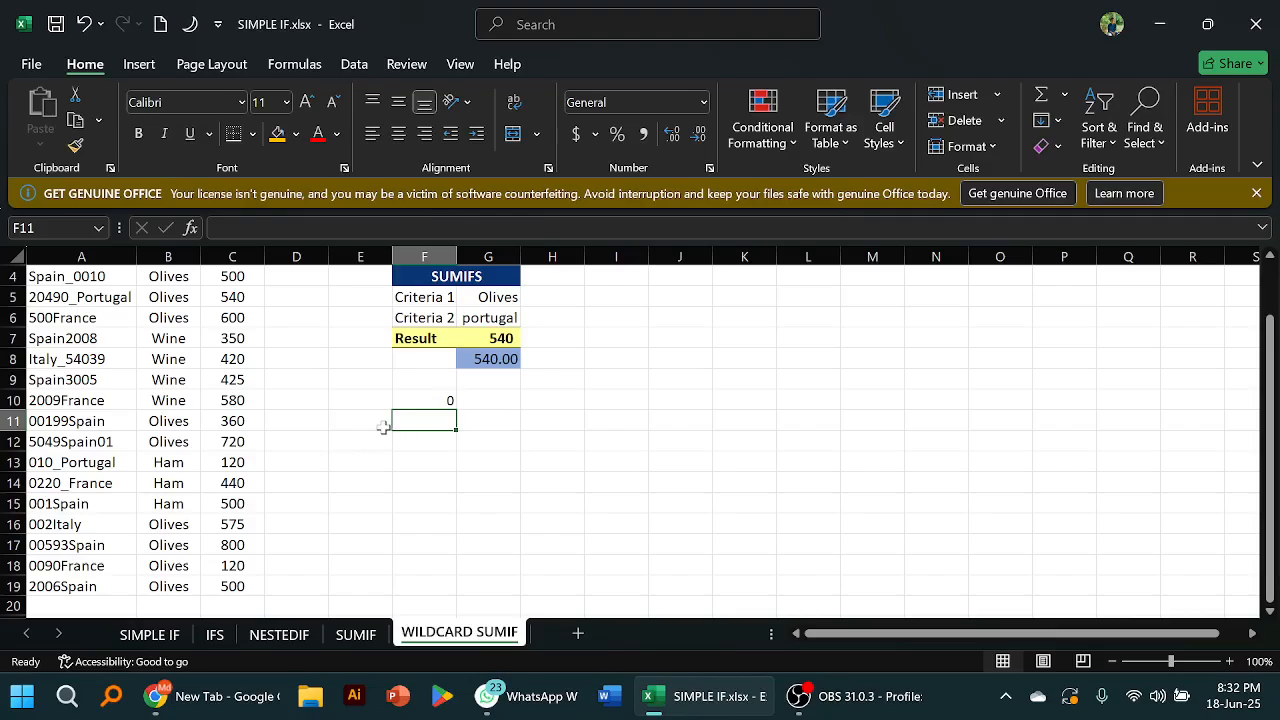
# Review the F10 formula and compare the Criteria 2 text in G6 with the Order ID entry in A5
pyautogui.scroll(1, 383, 420)
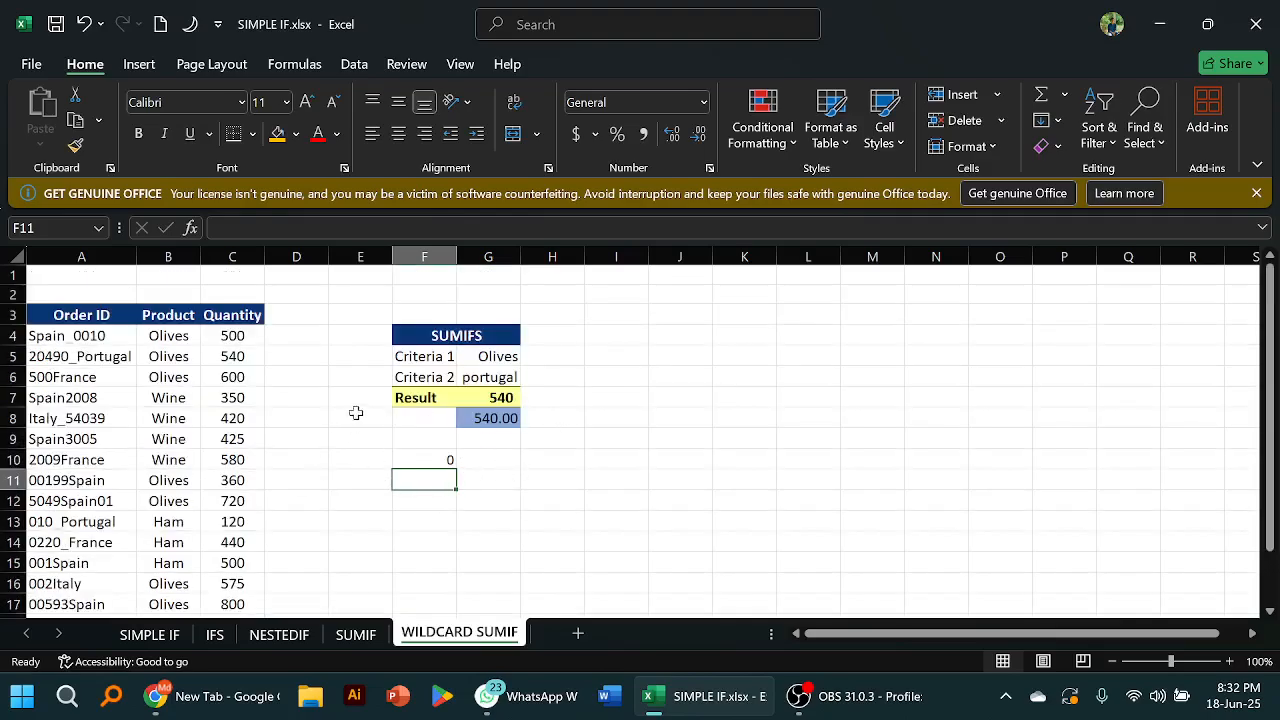
pyautogui.doubleClick(446, 461)
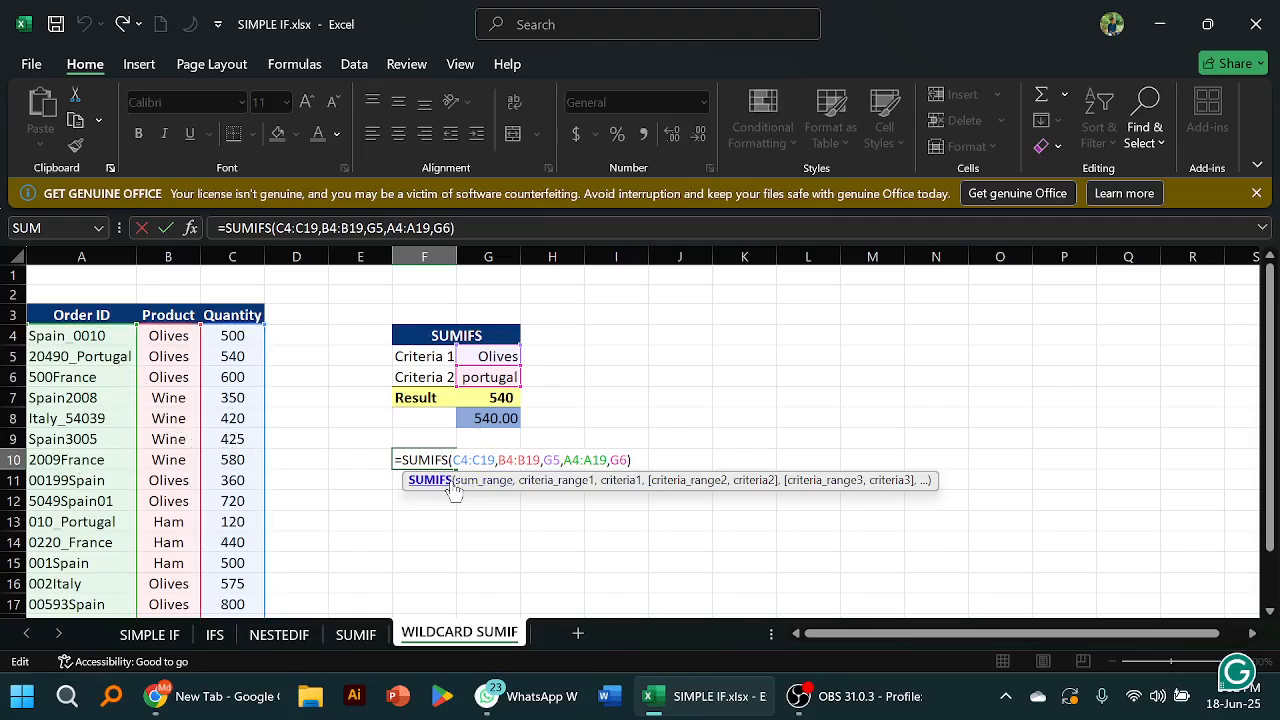
pyautogui.click(471, 378)
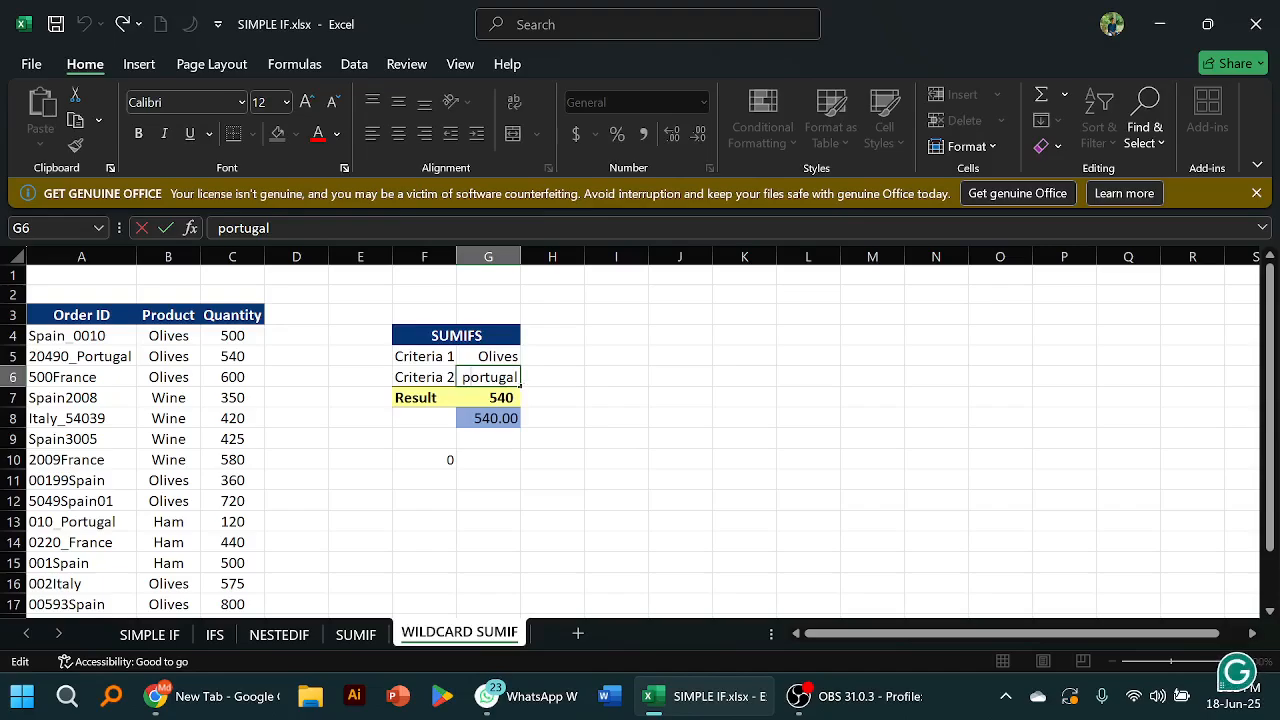
pyautogui.doubleClick(510, 377)
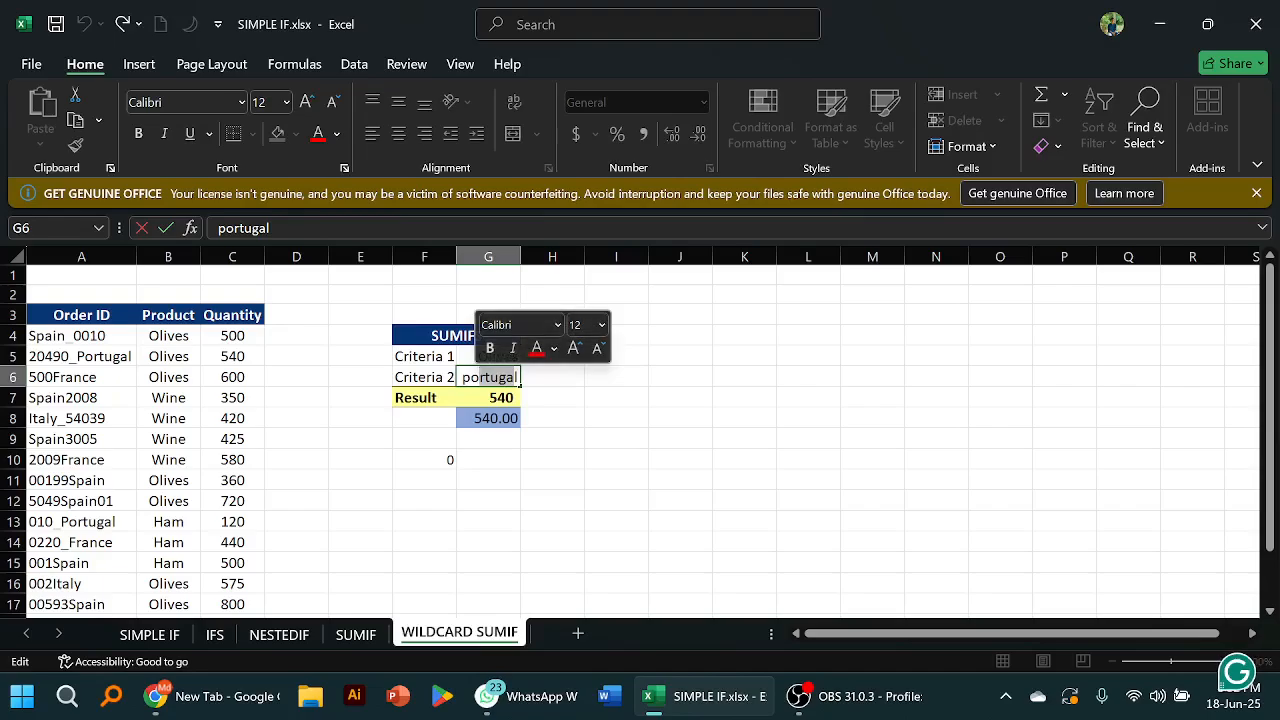
pyautogui.click(65, 360)
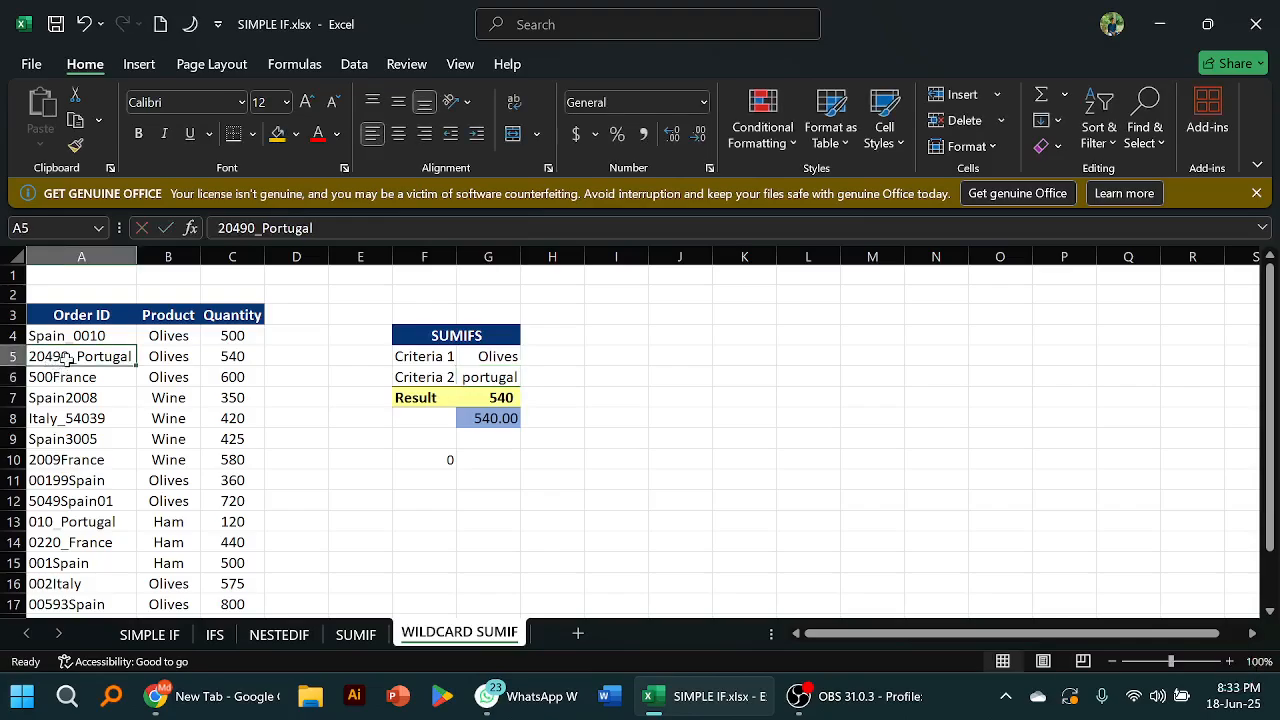
# Replace the Criteria 2 text in G6 with "criteria"
pyautogui.click(462, 377)
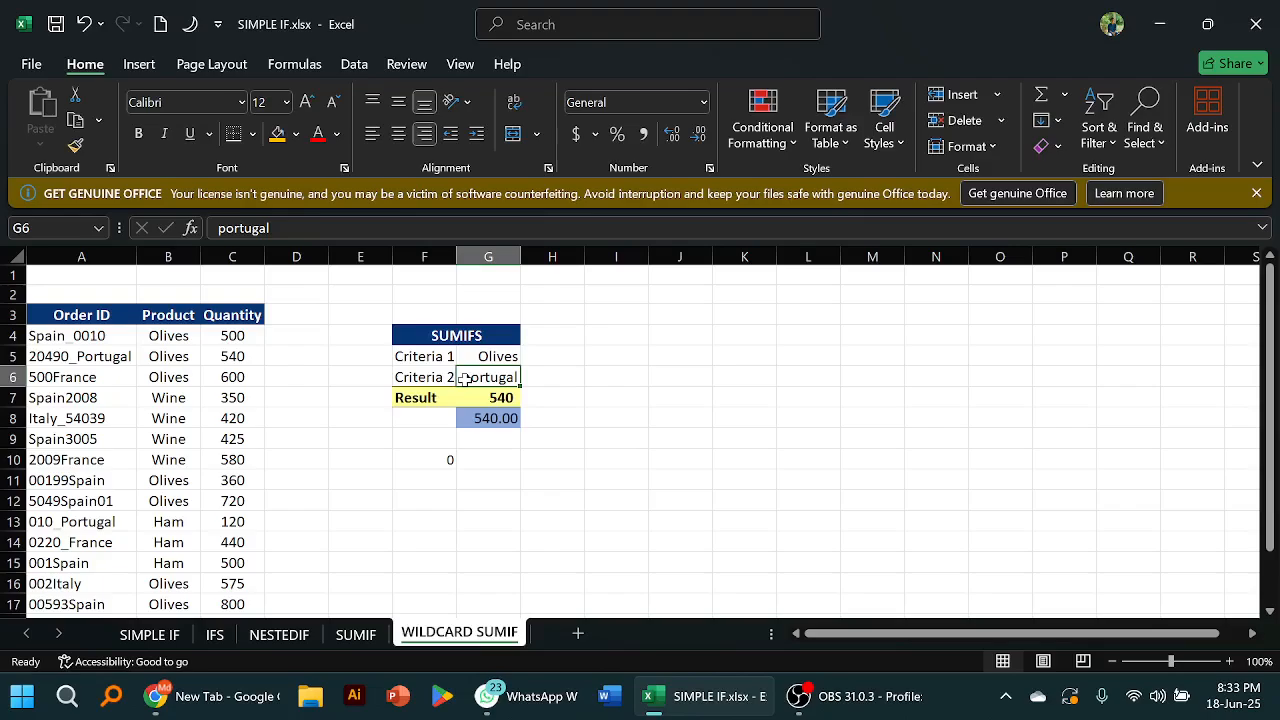
pyautogui.doubleClick(466, 378)
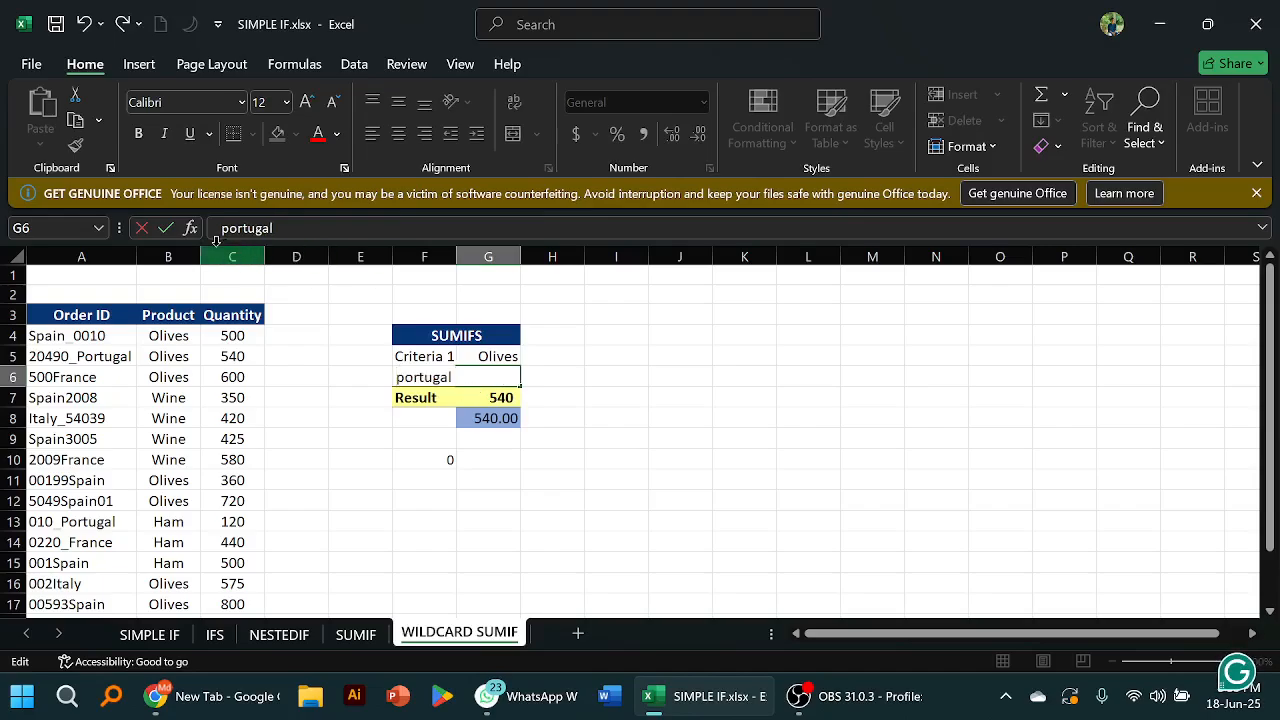
pyautogui.click(86, 26)
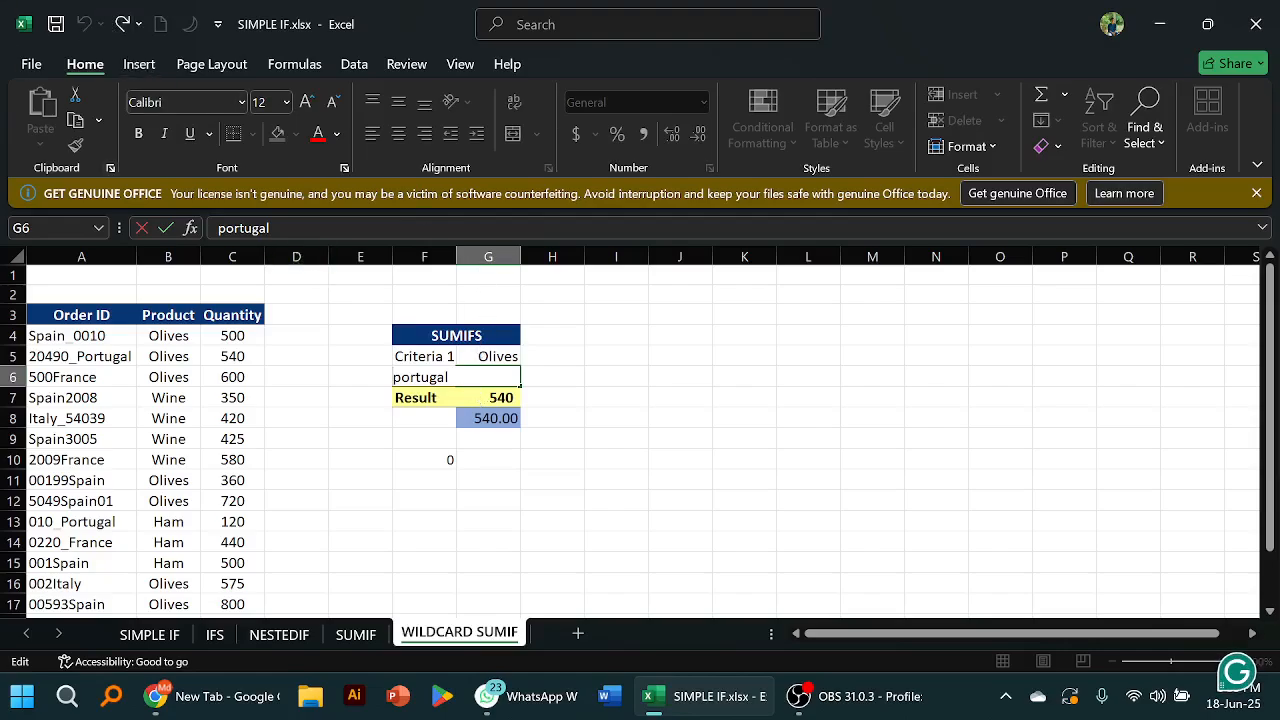
pyautogui.click(121, 26)
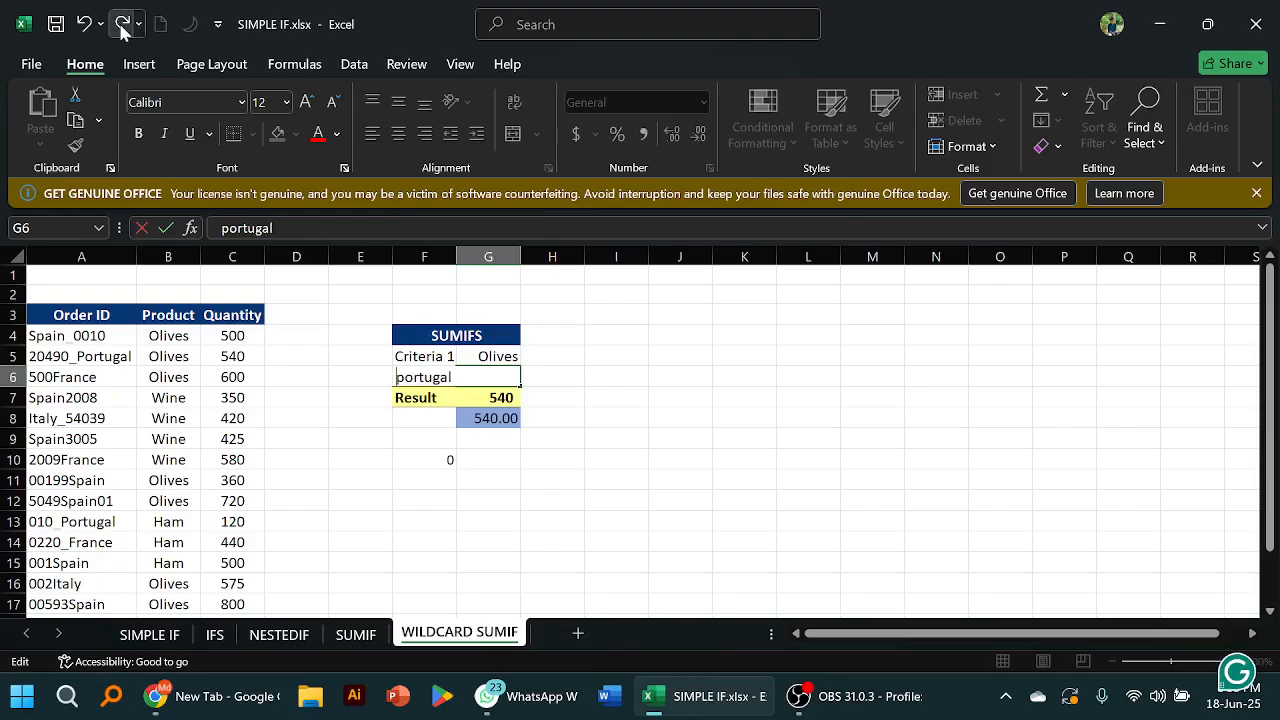
pyautogui.click(85, 26)
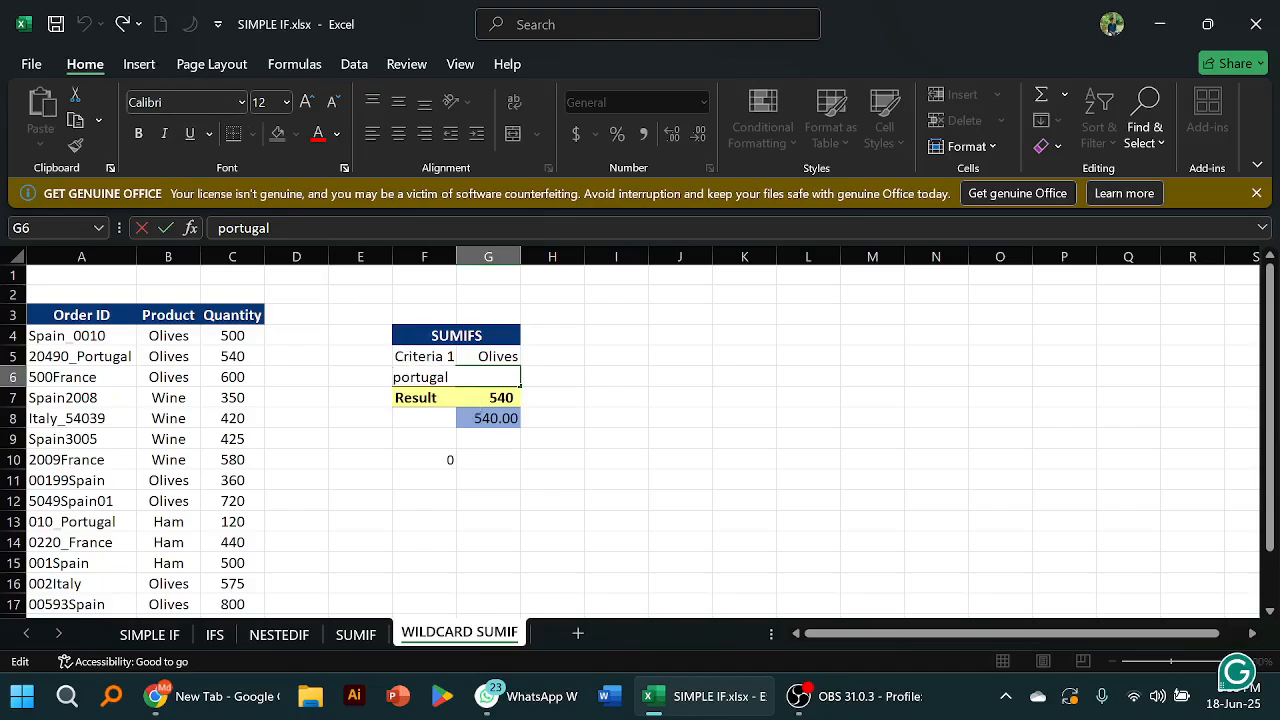
pyautogui.press('BackSpace')
pyautogui.press('BackSpace')
pyautogui.press('BackSpace')
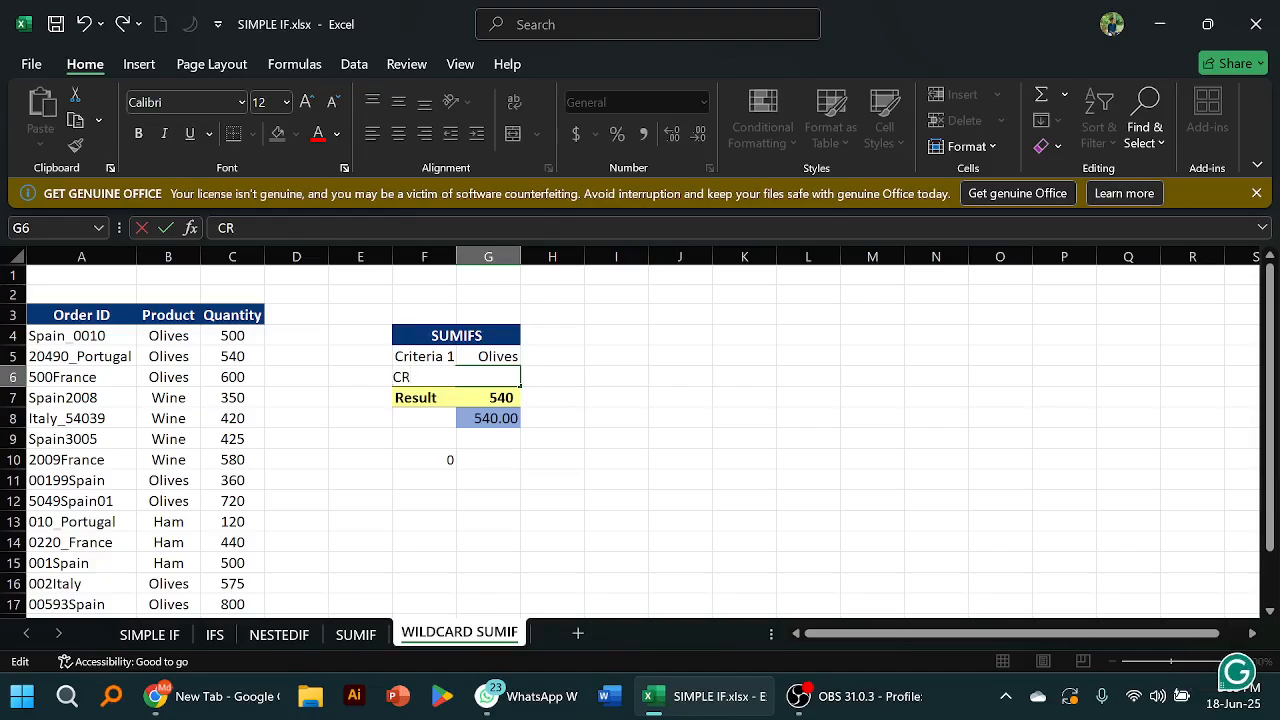
pyautogui.press('BackSpace')
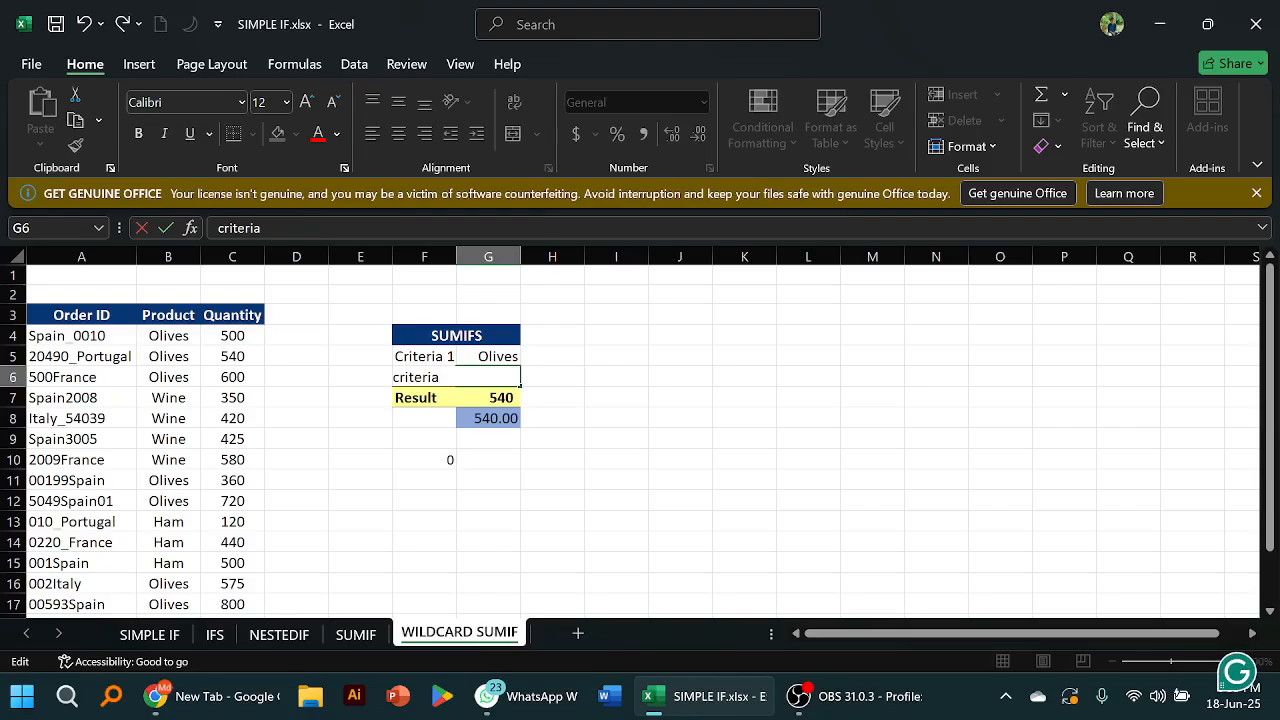
pyautogui.press('Return')
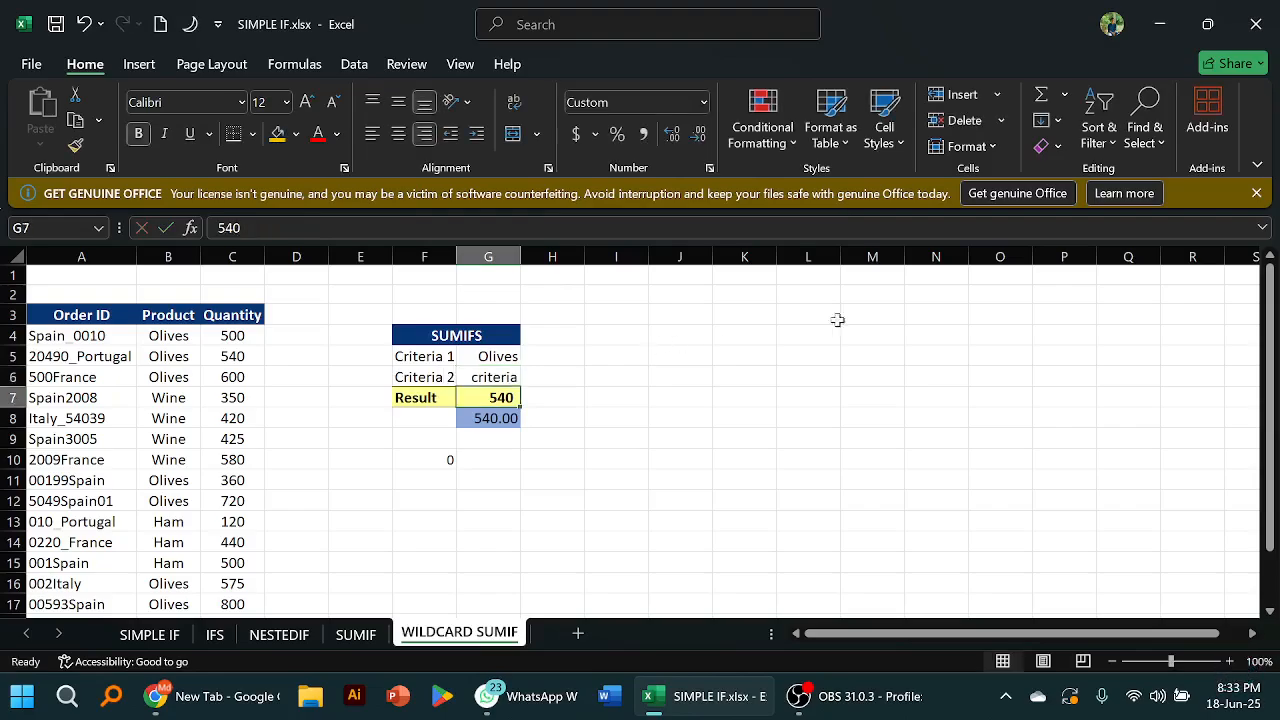
# Replace the Criteria 2 value in G6 with a copy of the Order ID from A5 and fit column G's width
pyautogui.click(512, 378)
pyautogui.press('BackSpace')
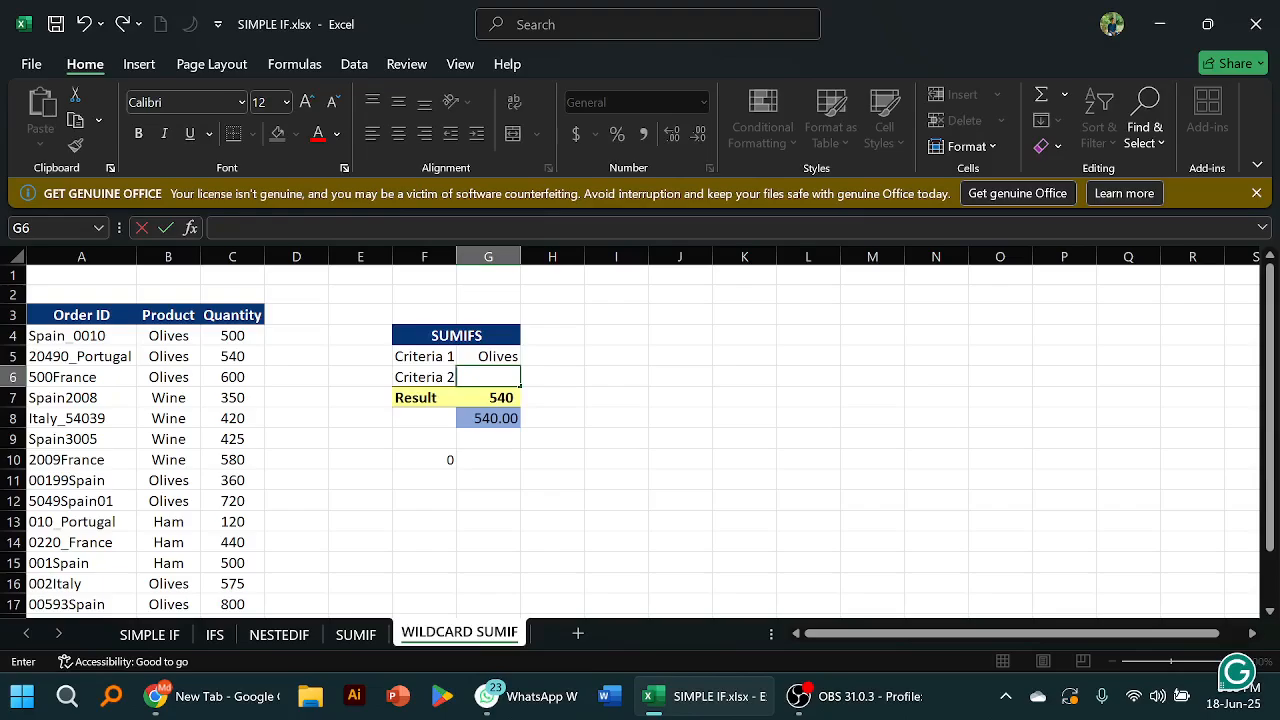
pyautogui.click(68, 355)
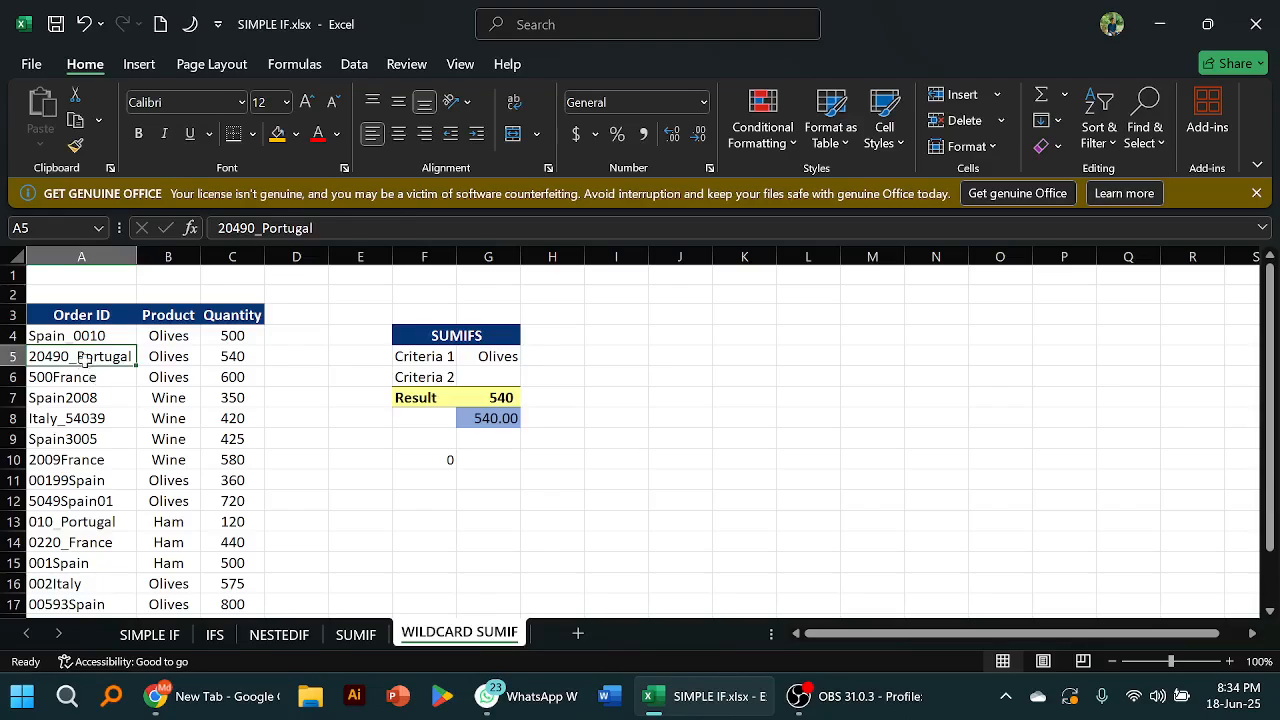
pyautogui.rightClick(84, 360)
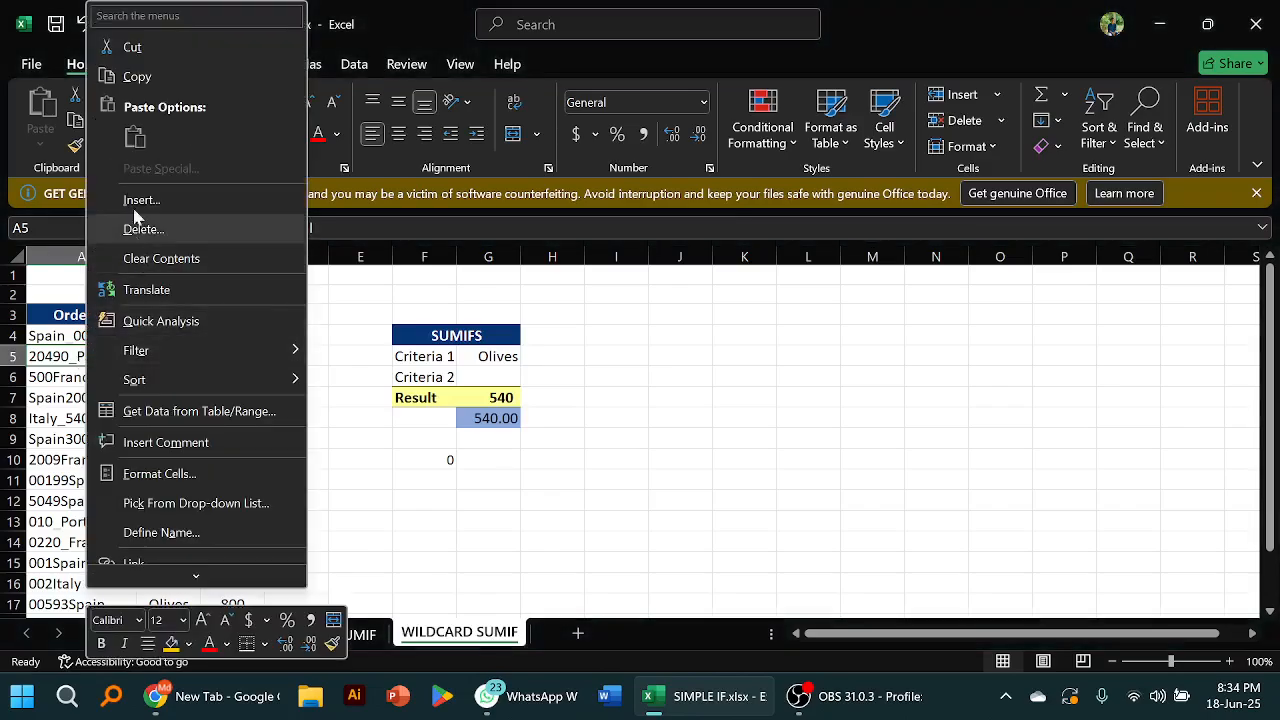
pyautogui.click(133, 80)
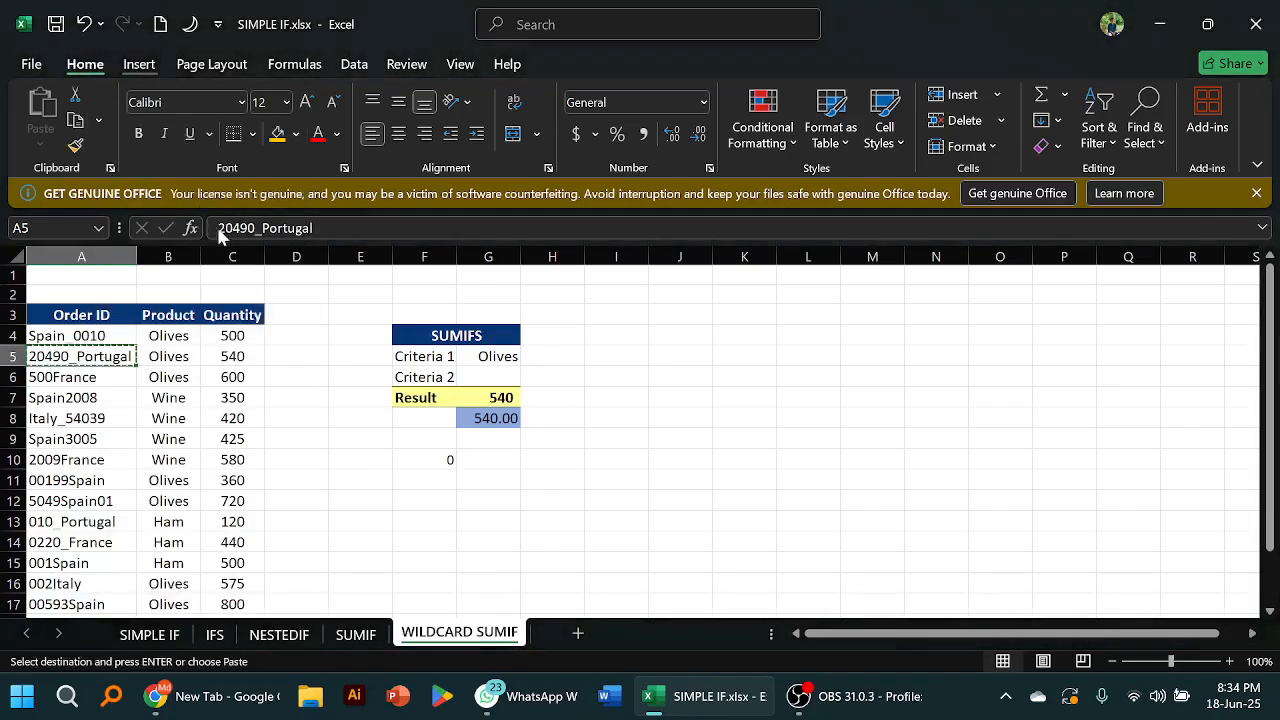
pyautogui.click(499, 377)
pyautogui.rightClick(499, 377)
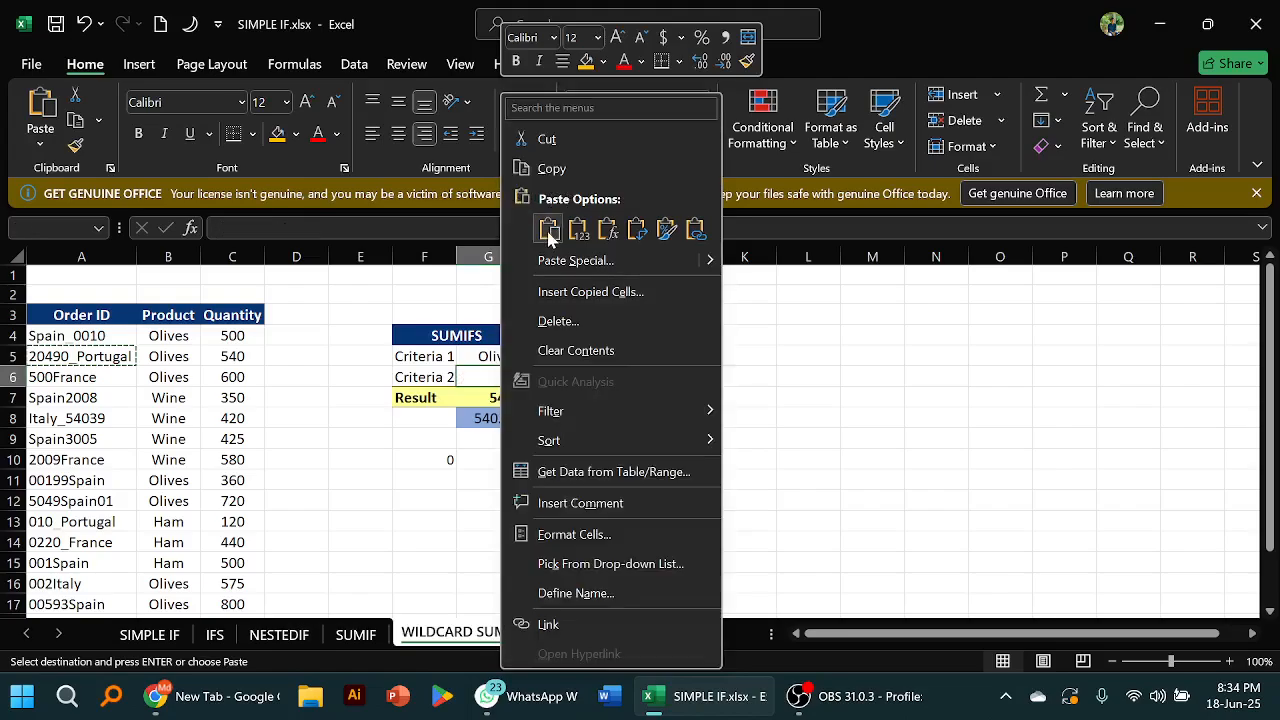
pyautogui.click(550, 230)
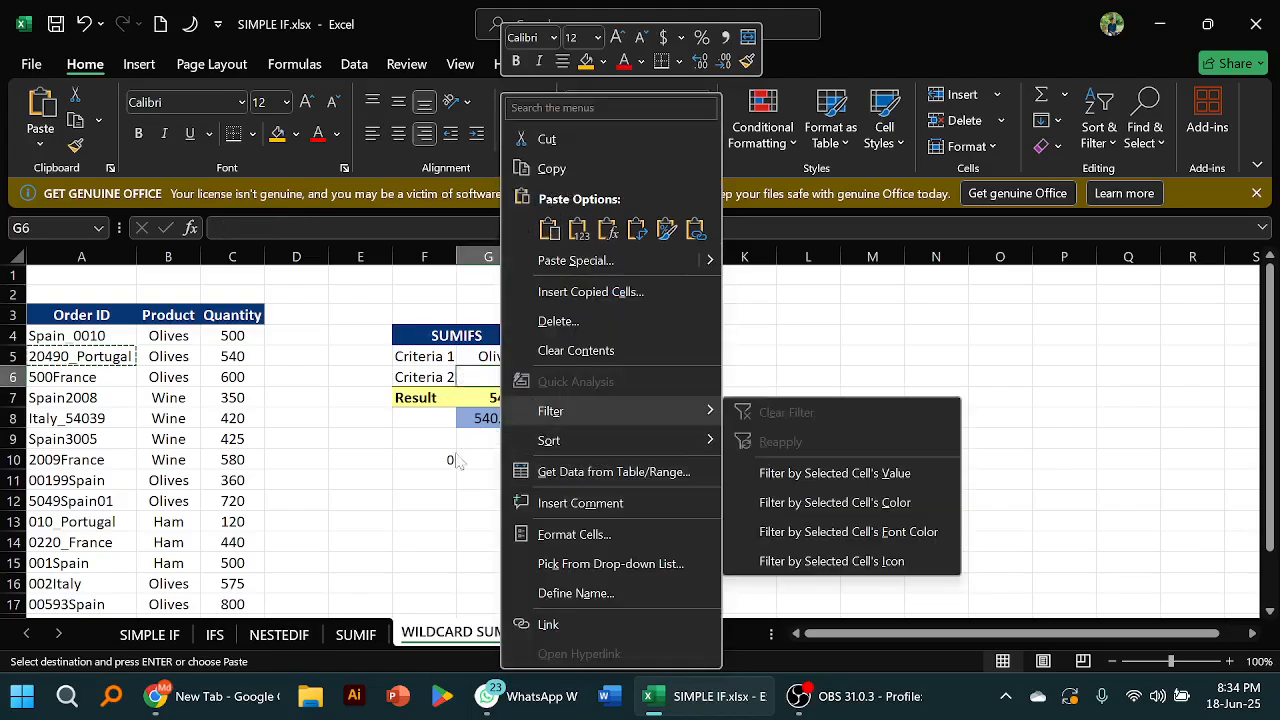
pyautogui.click(550, 230)
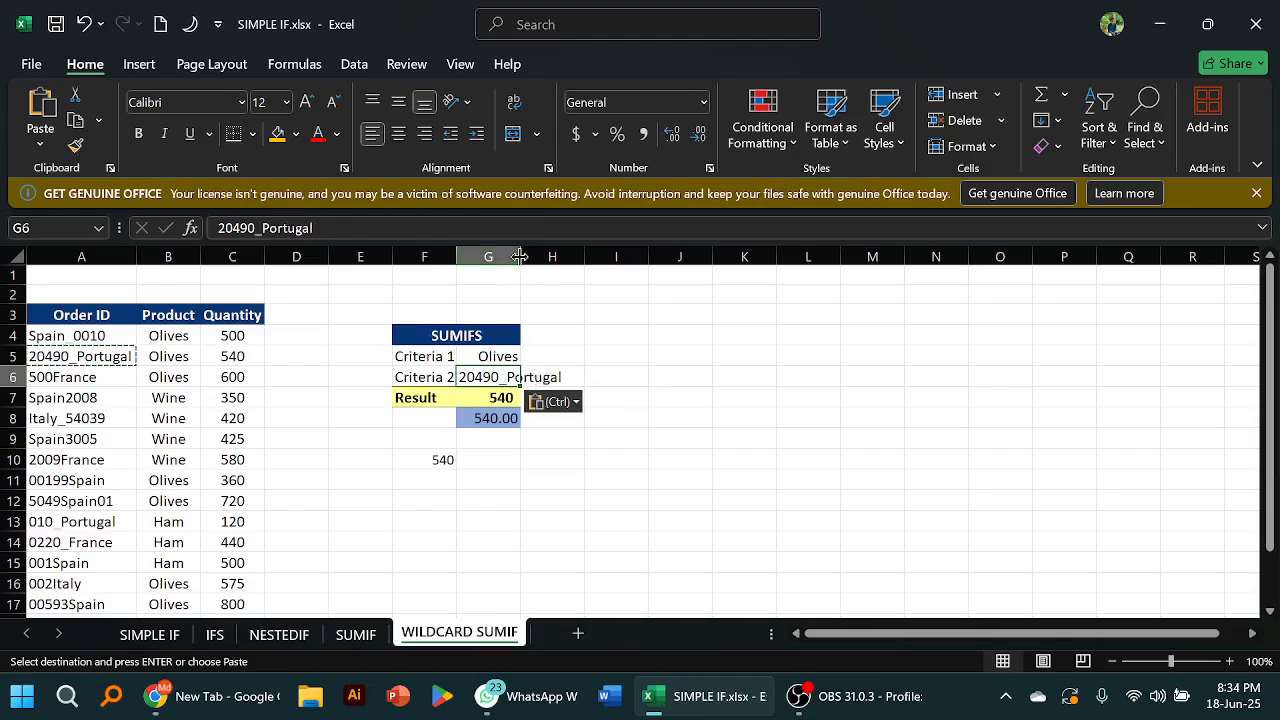
pyautogui.doubleClick(520, 258)
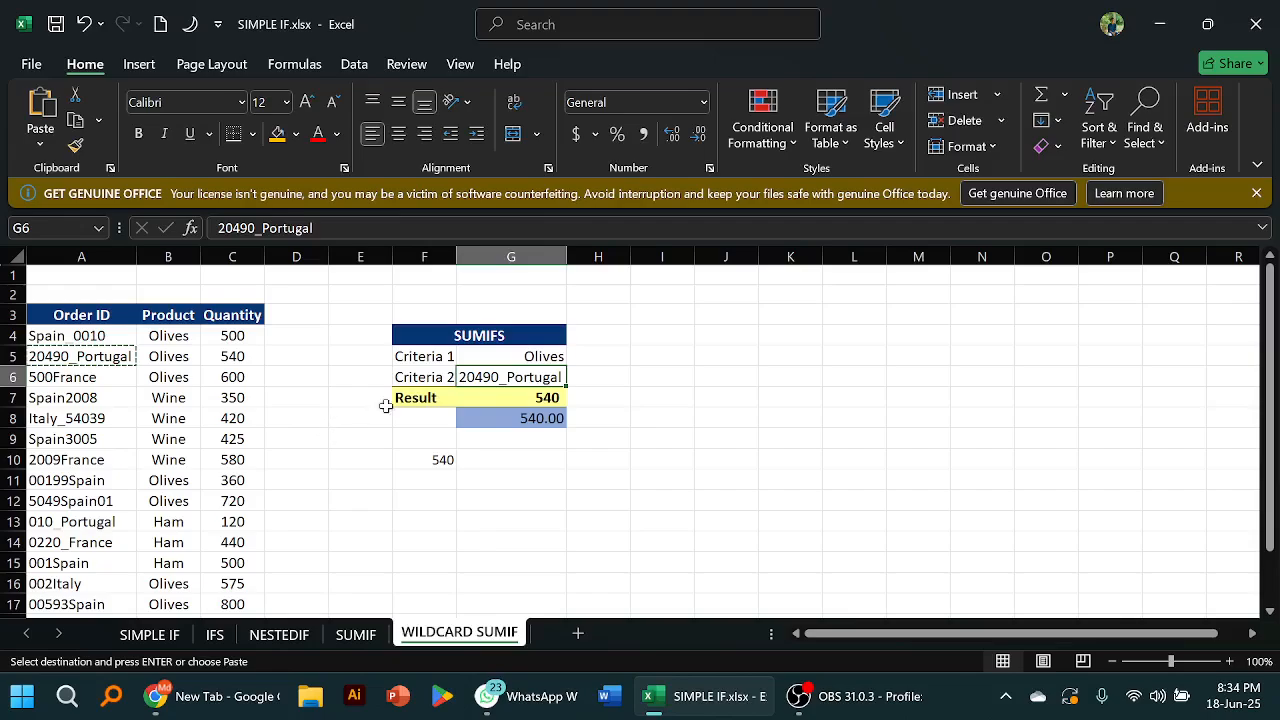
# Remove the numeric prefix and underscore from the Criteria 2 entry in G6, leaving only "Portugal"
pyautogui.doubleClick(505, 377)
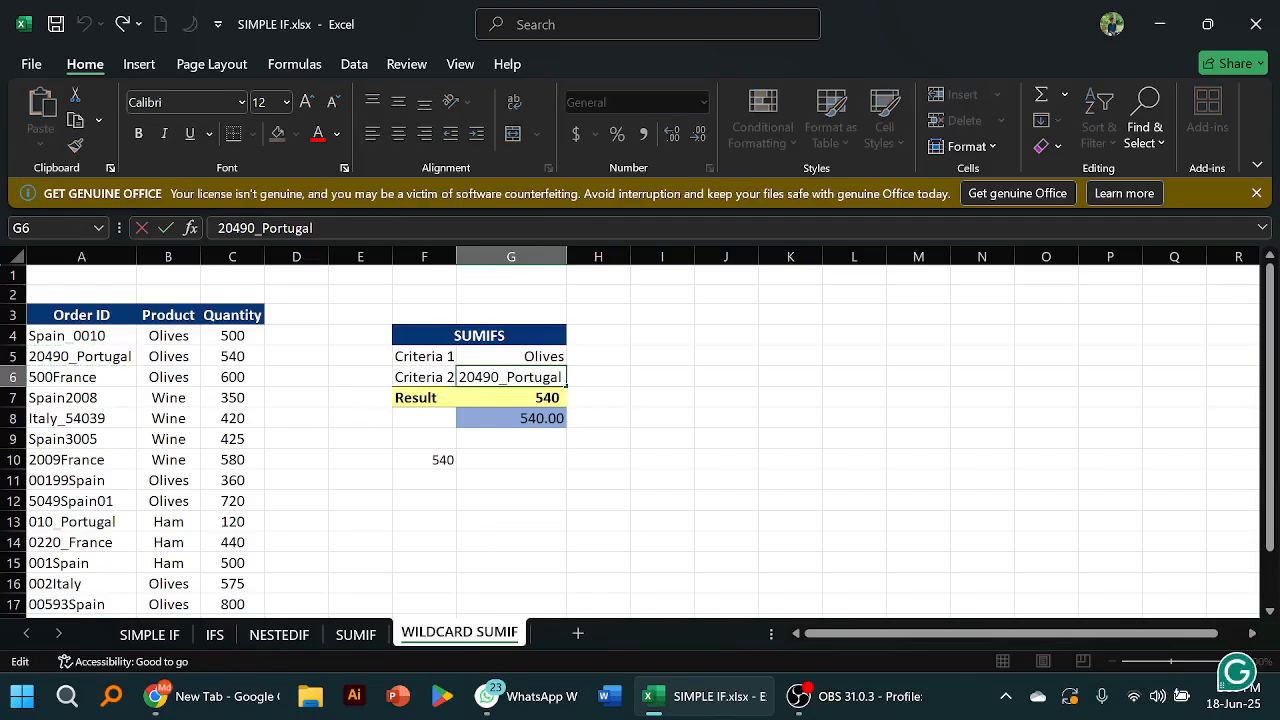
pyautogui.press('BackSpace')
pyautogui.press('BackSpace')
pyautogui.press('BackSpace')
pyautogui.press('BackSpace')
pyautogui.press('BackSpace')
pyautogui.press('BackSpace')
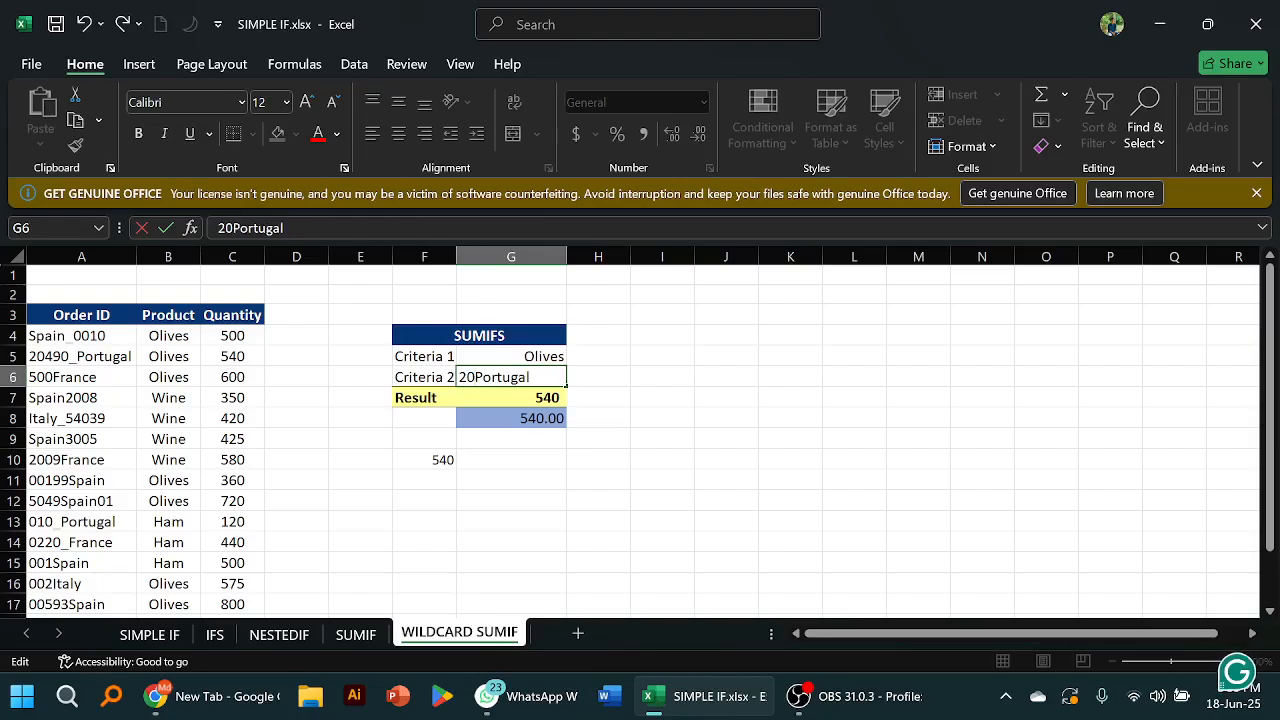
pyautogui.hotkey('ctrl', 'Return')
pyautogui.press('Return')
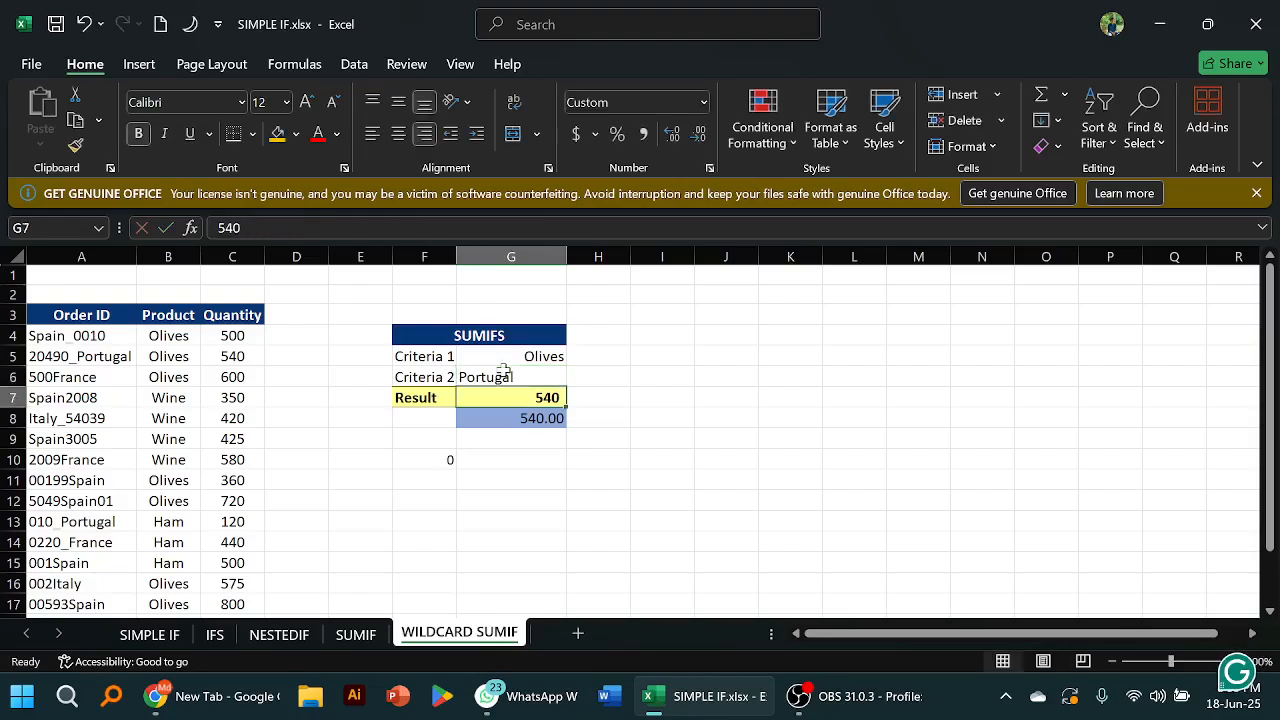
# Try to enter the F10 SUMIFS formula with an opening quotation mark in front of the G6 criterion
pyautogui.click(449, 455)
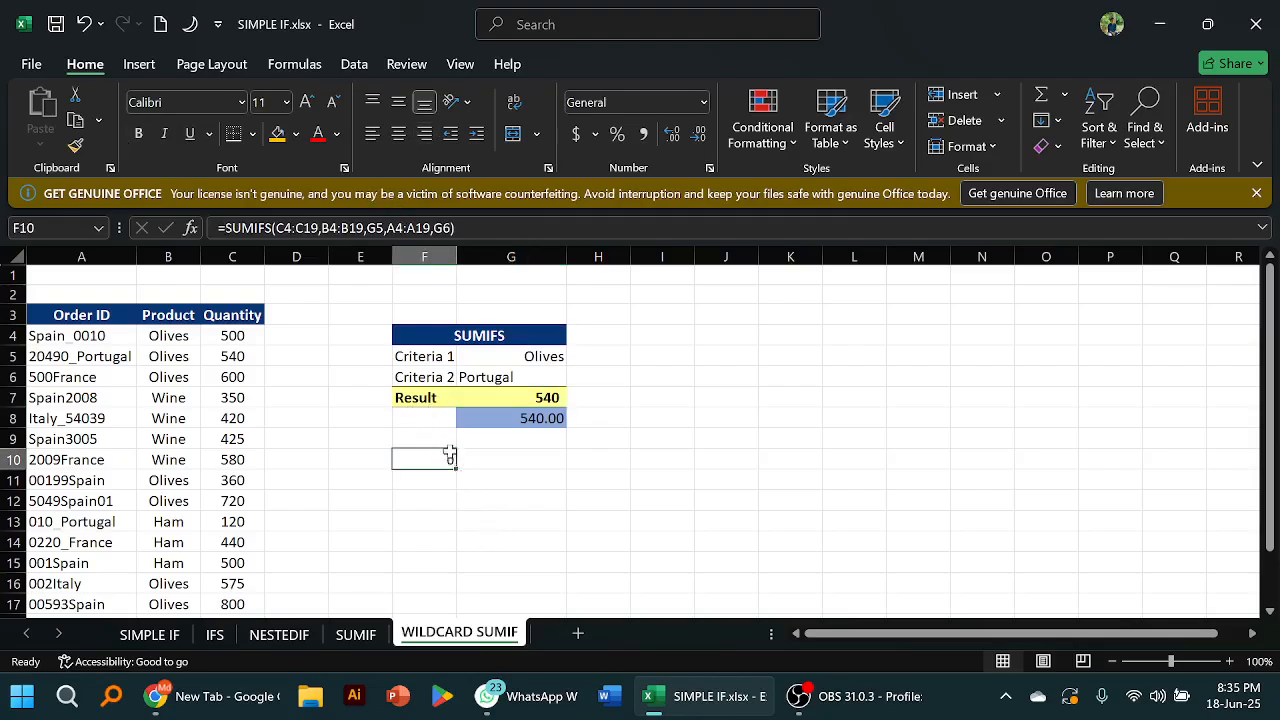
pyautogui.doubleClick(444, 459)
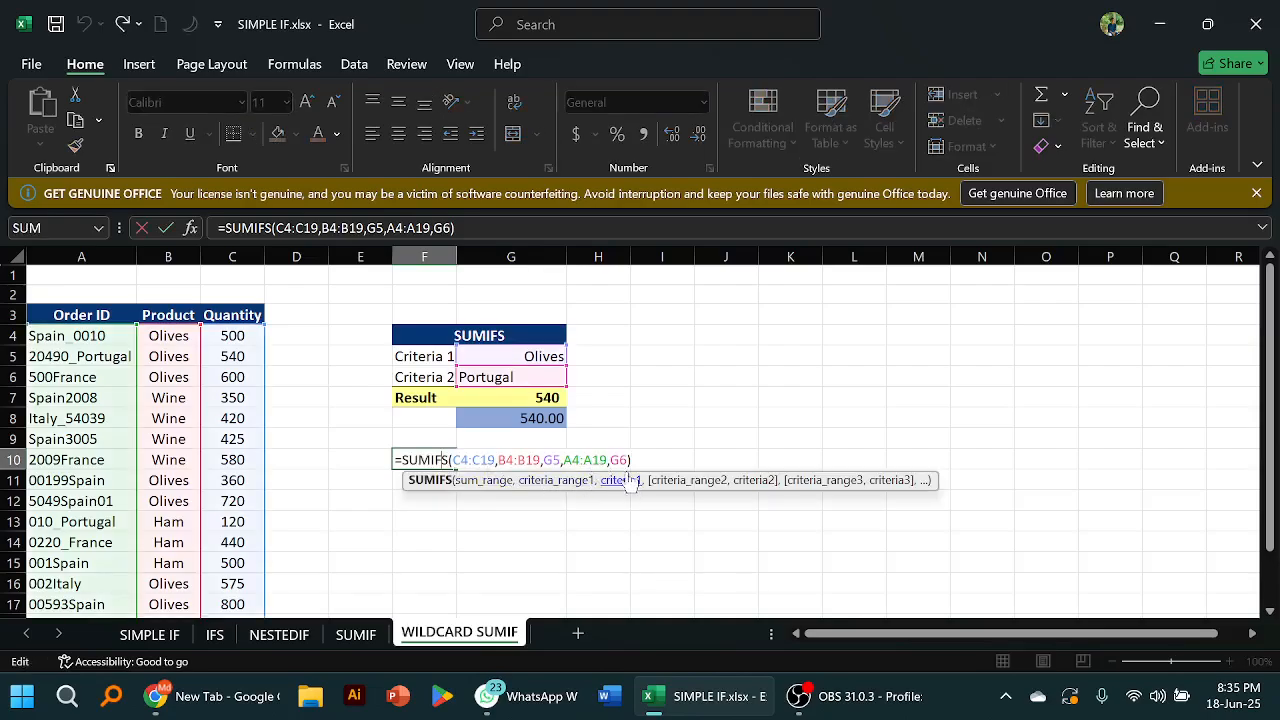
pyautogui.click(604, 460)
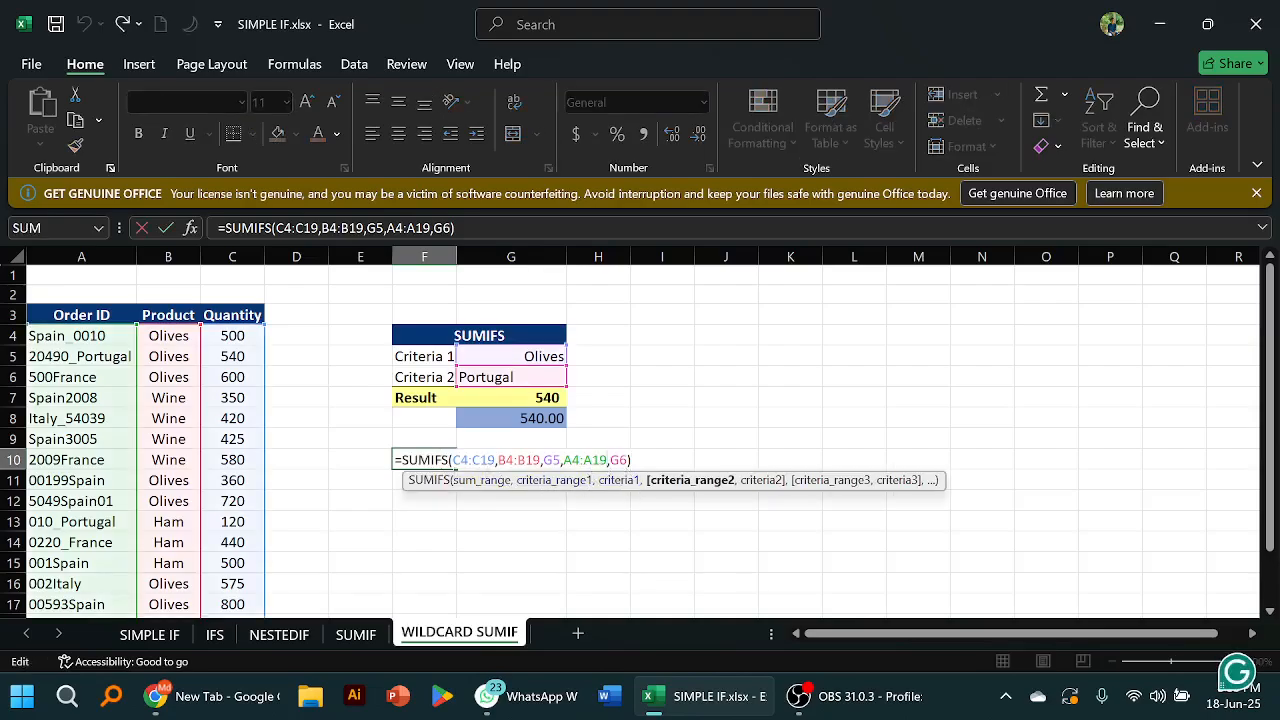
pyautogui.click(611, 460)
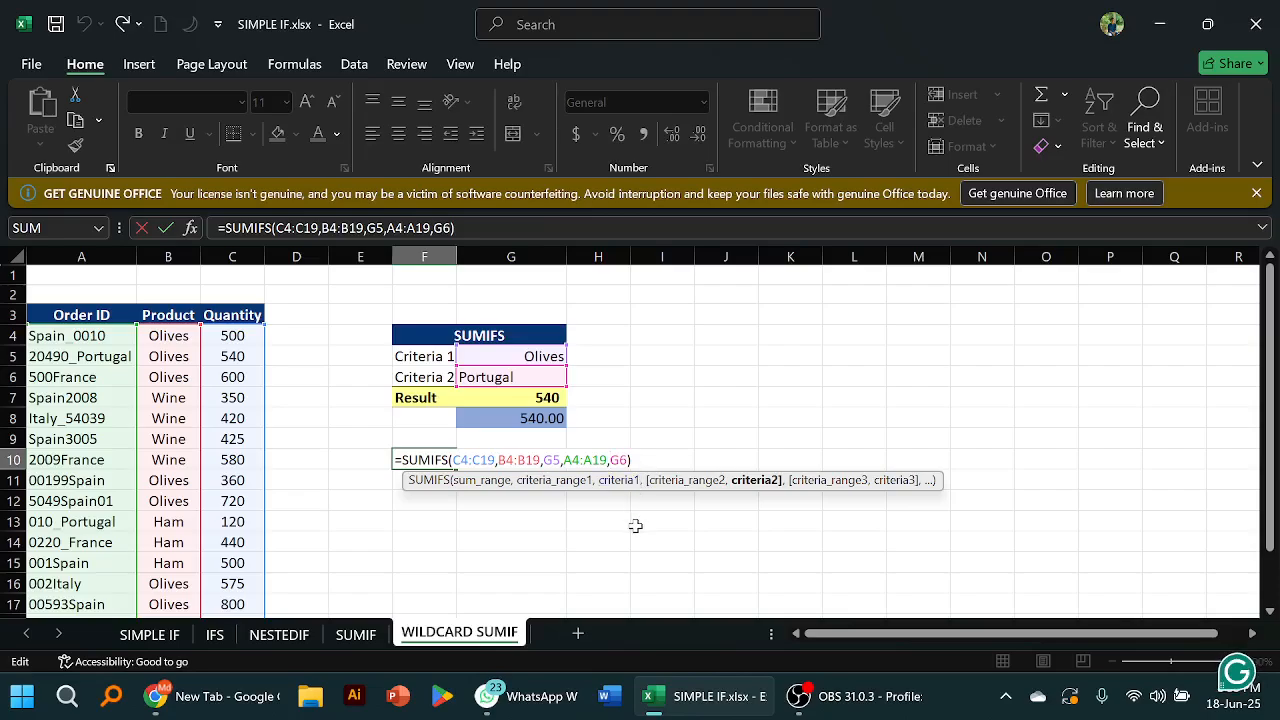
pyautogui.write('"')
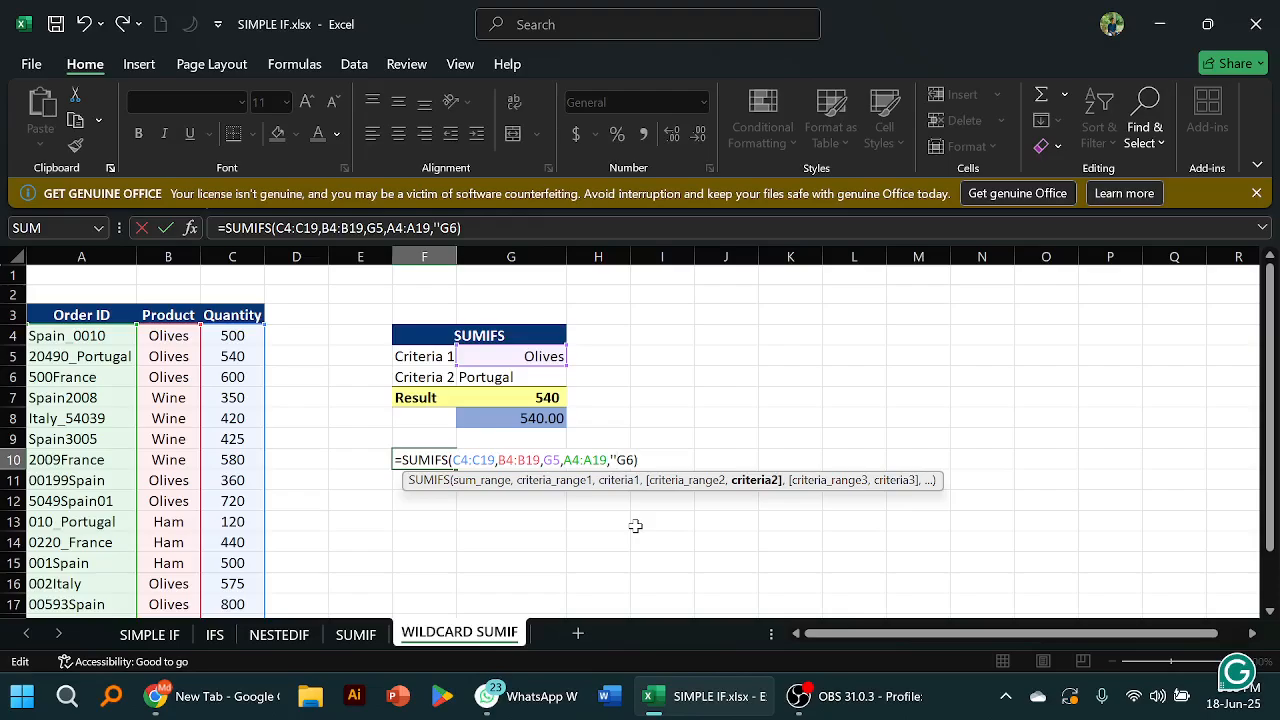
pyautogui.press('Return')
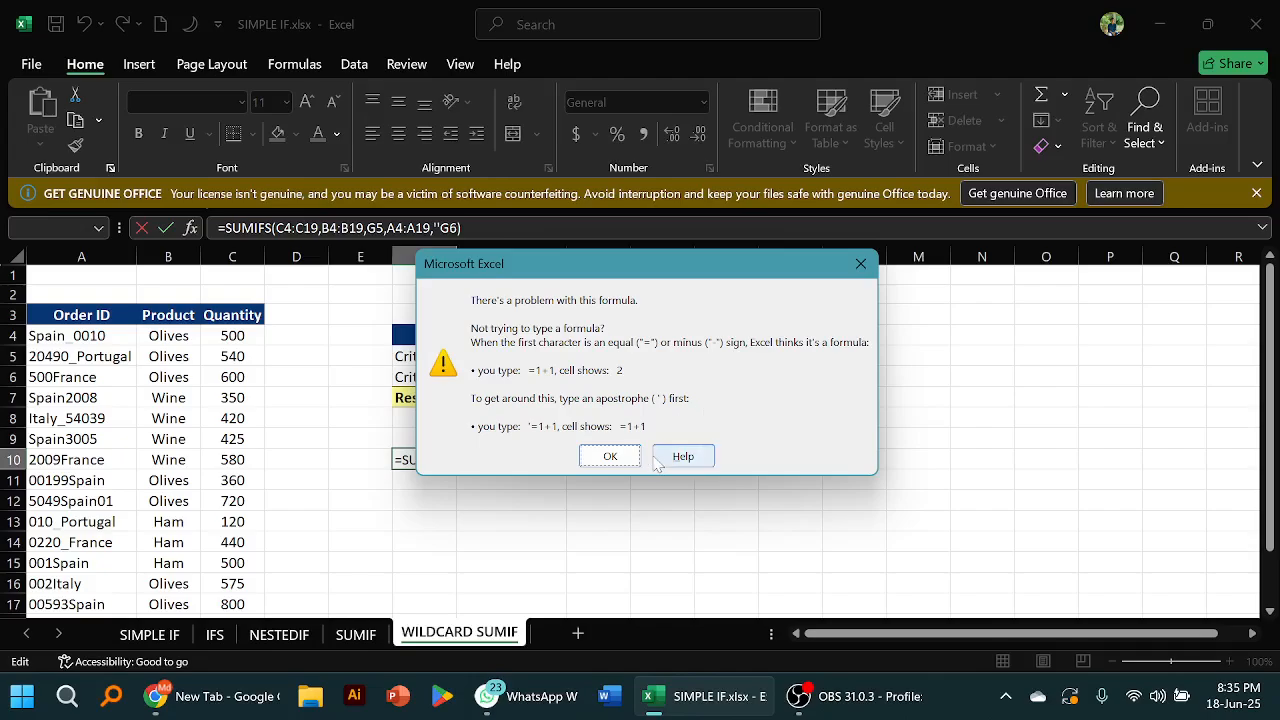
pyautogui.click(600, 455)
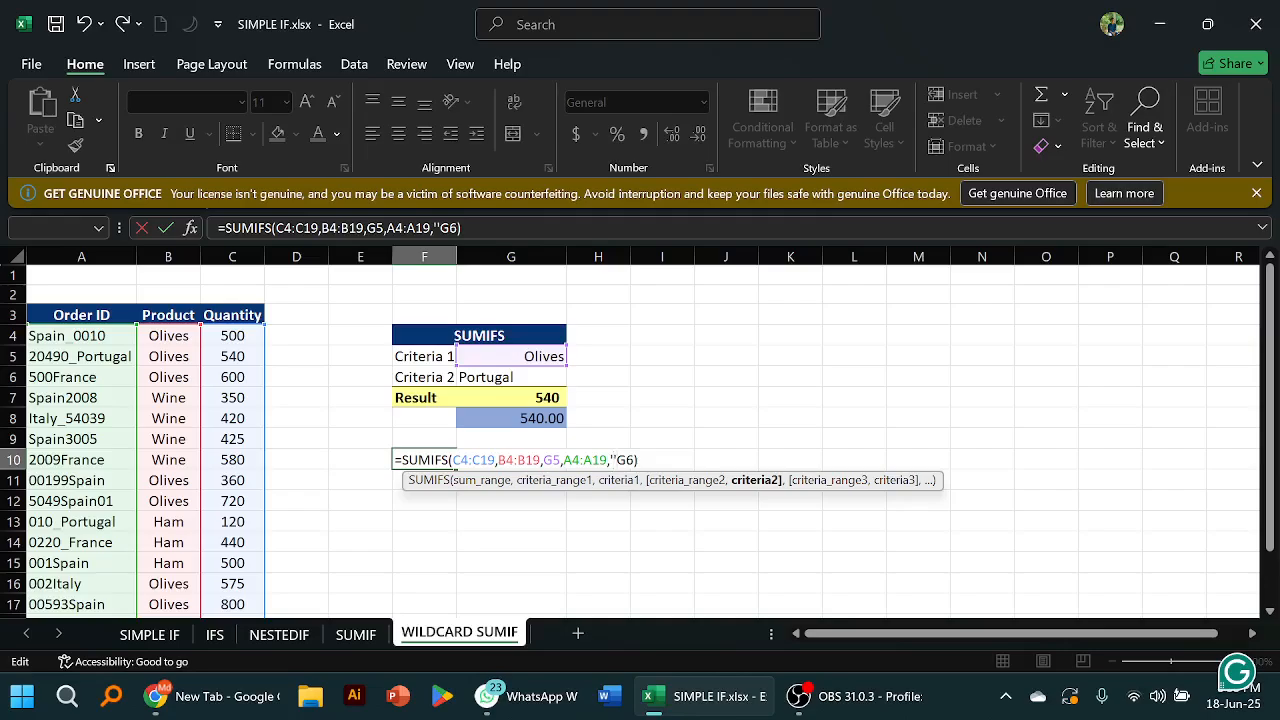
# Try to enter the F10 formula with its second criterion written as "*"#G6"*"#
pyautogui.write('*"')
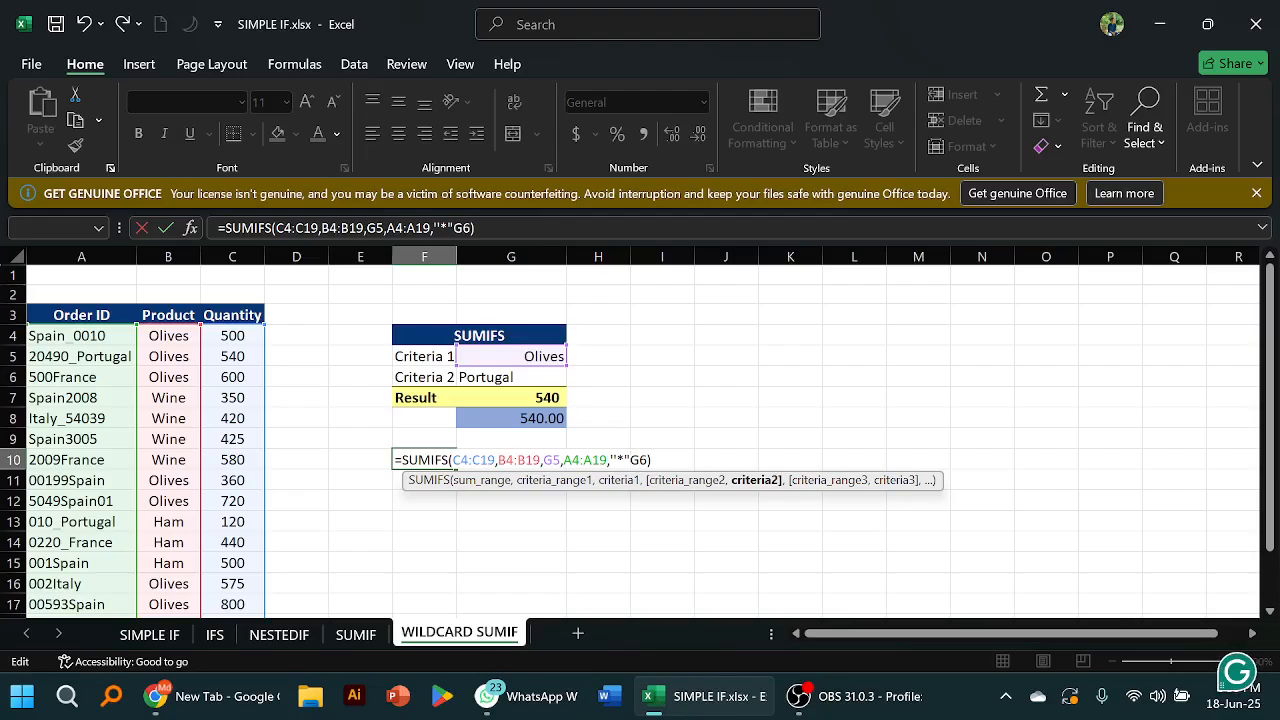
pyautogui.write('3')
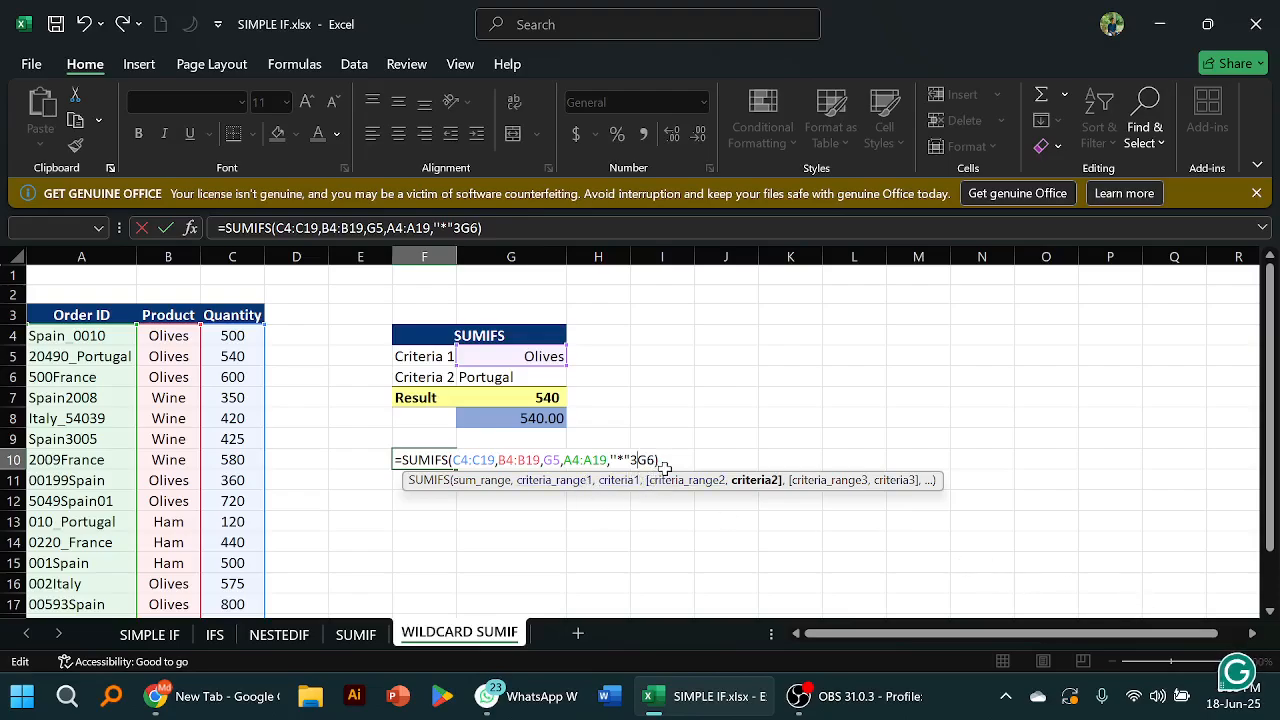
pyautogui.press('BackSpace')
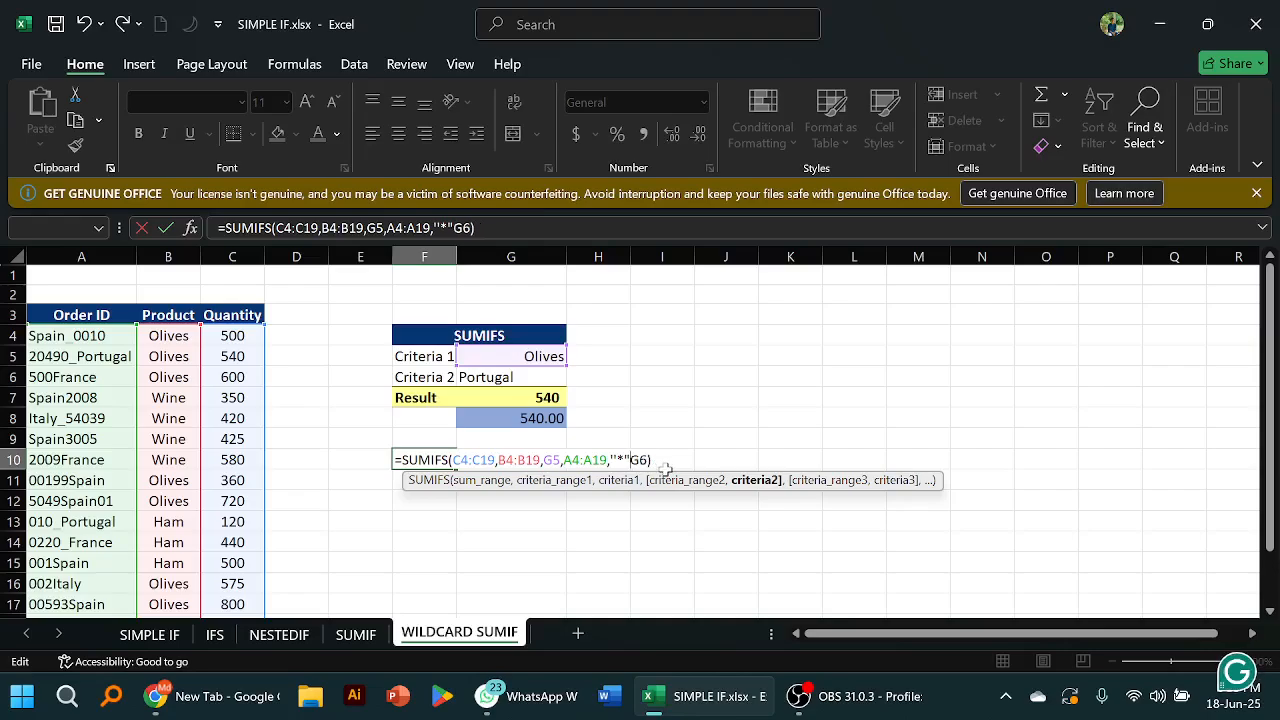
pyautogui.write('#')
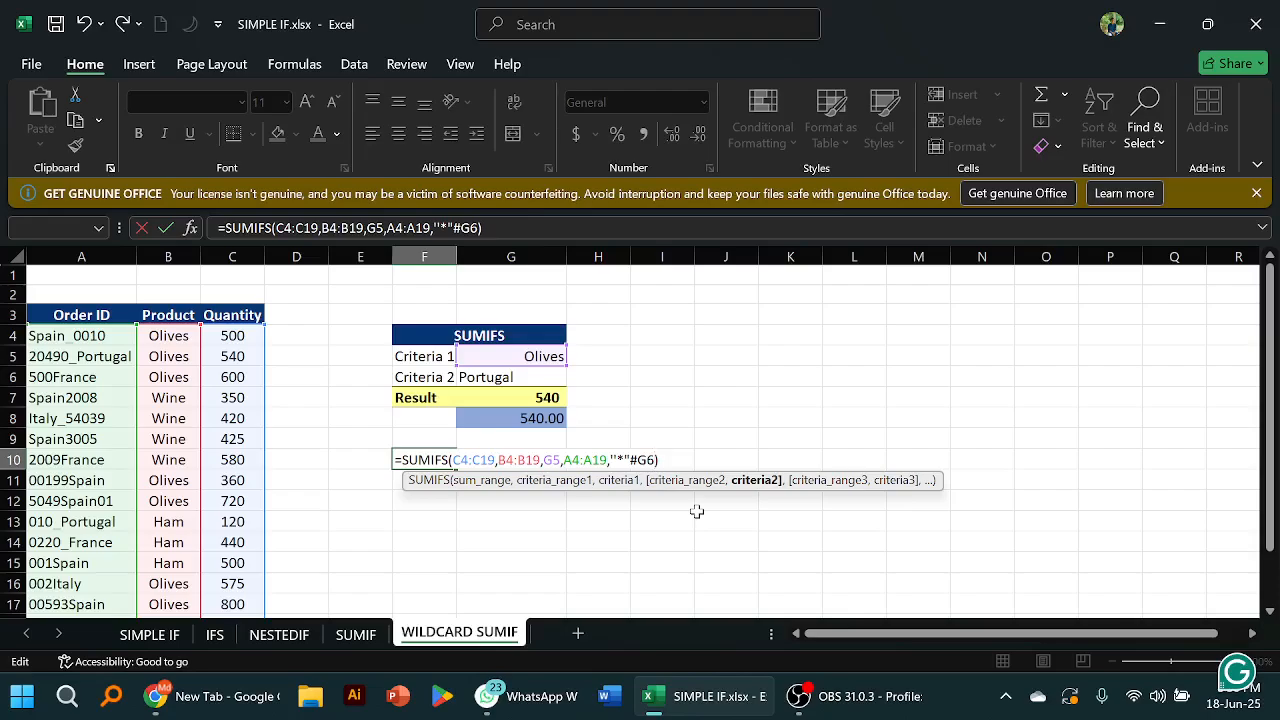
pyautogui.write('"*"')
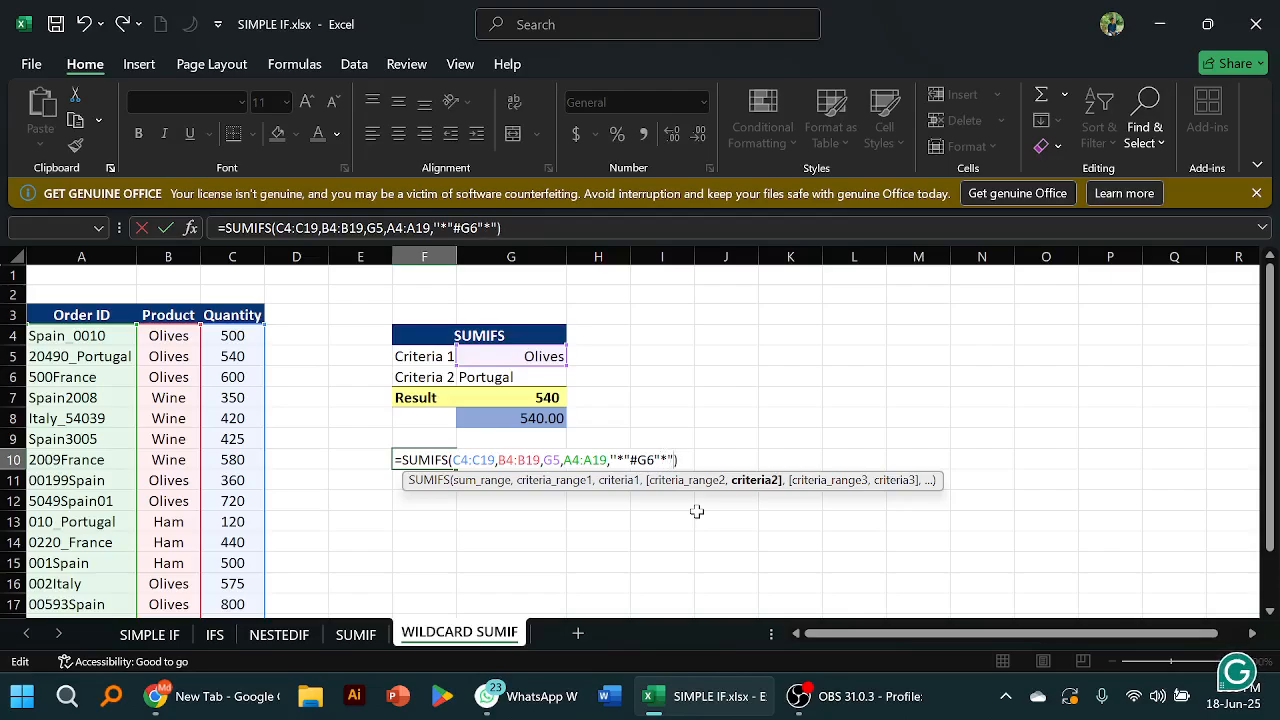
pyautogui.write('&')
pyautogui.press('Return')
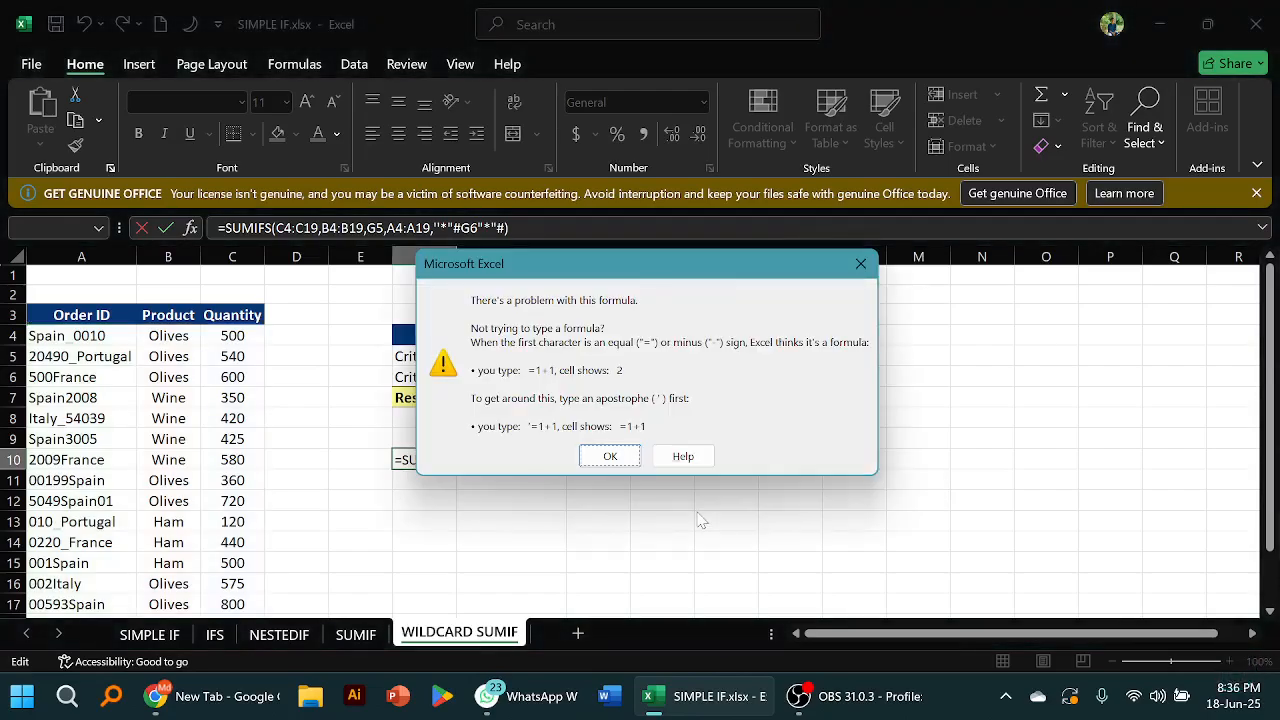
pyautogui.click(610, 453)
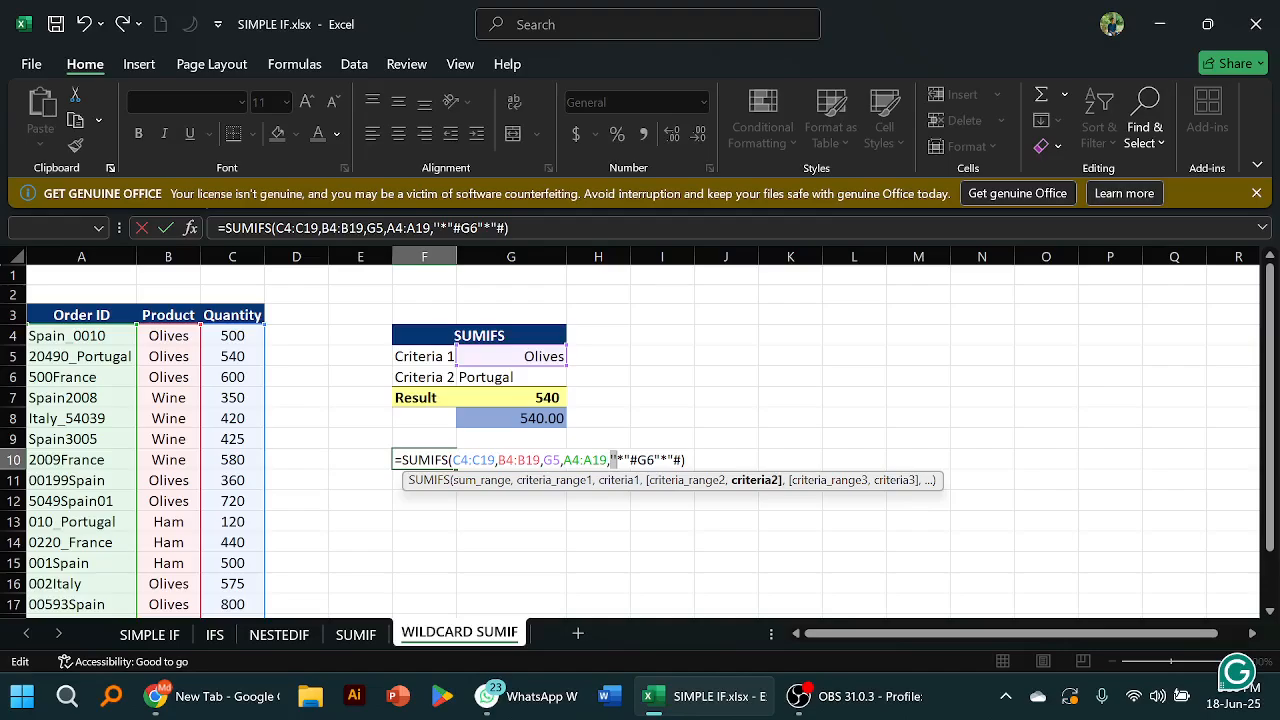
pyautogui.press('Return')
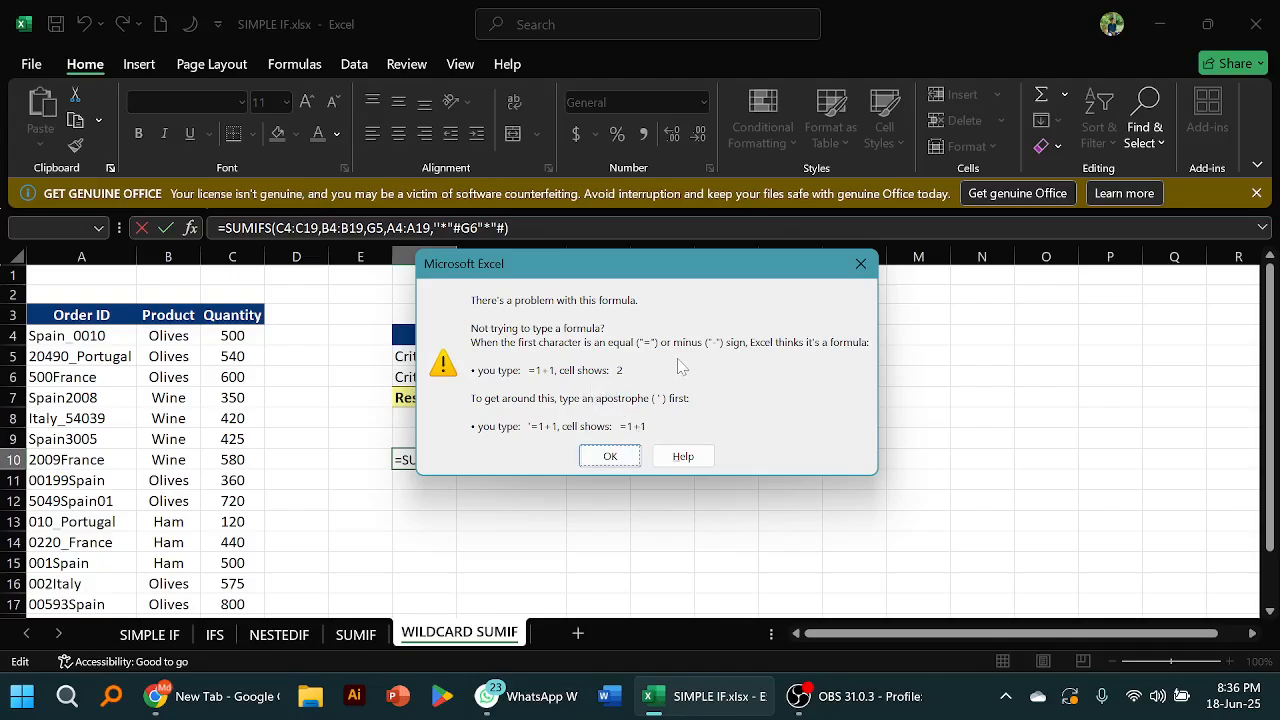
pyautogui.click(611, 457)
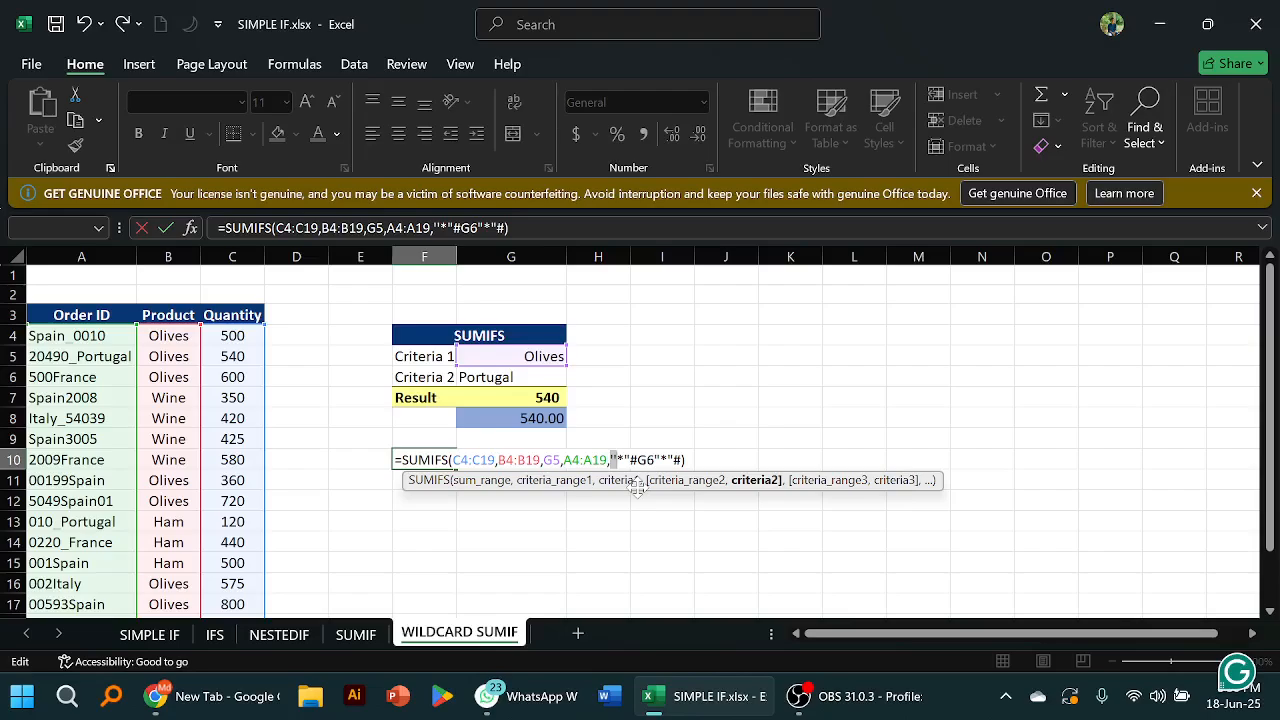
# Try to enter the F10 formula with its second criterion rewritten as "*#G6*"#, and undo the stray reference to I11
pyautogui.press('Delete')
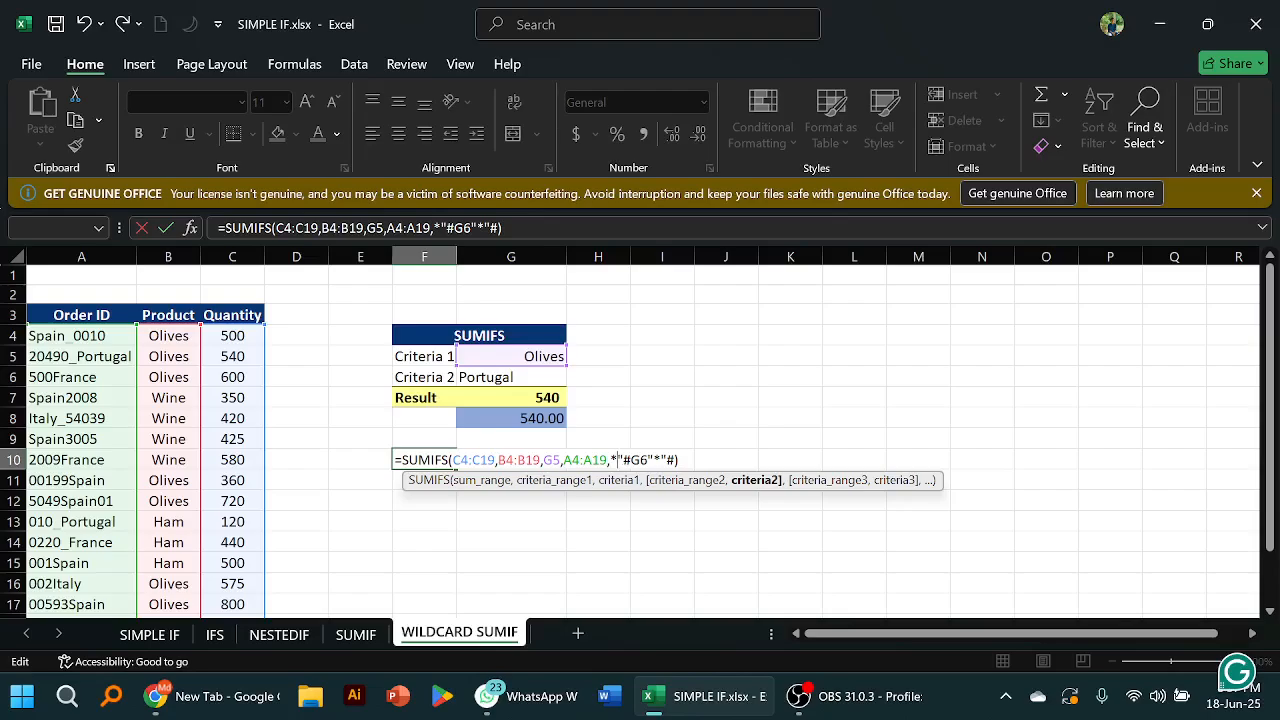
pyautogui.press('BackSpace')
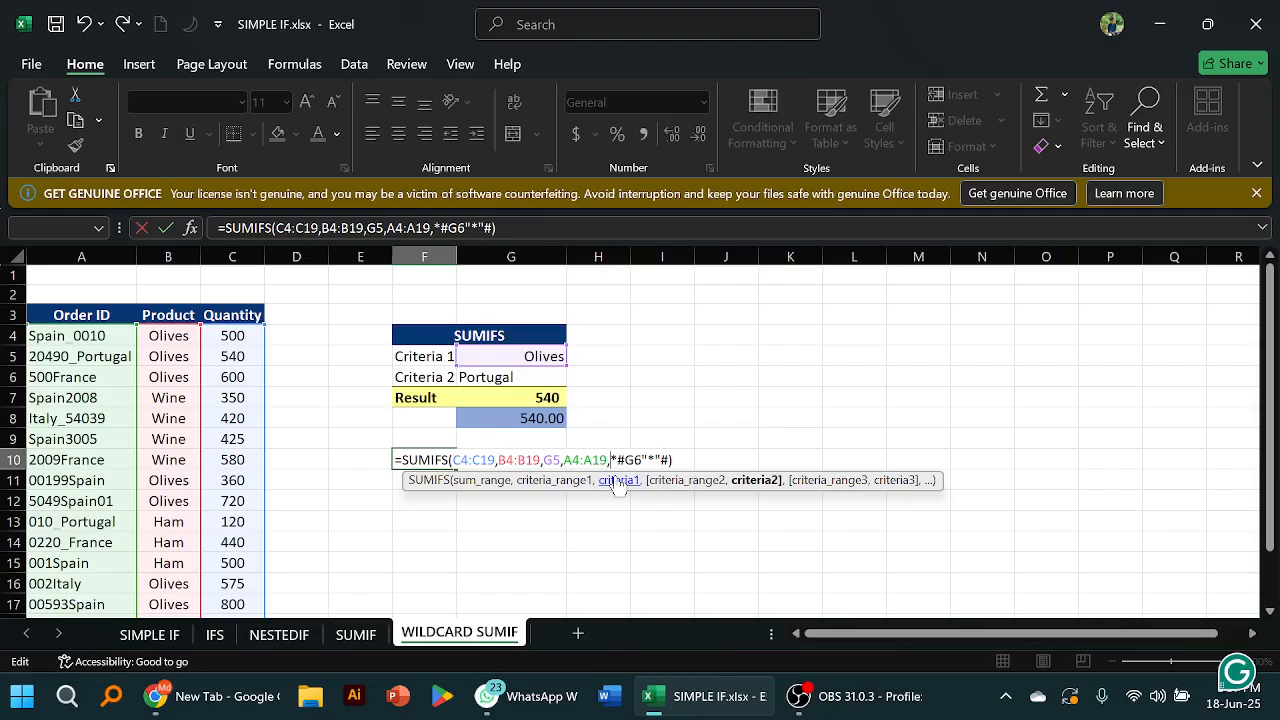
pyautogui.write('"')
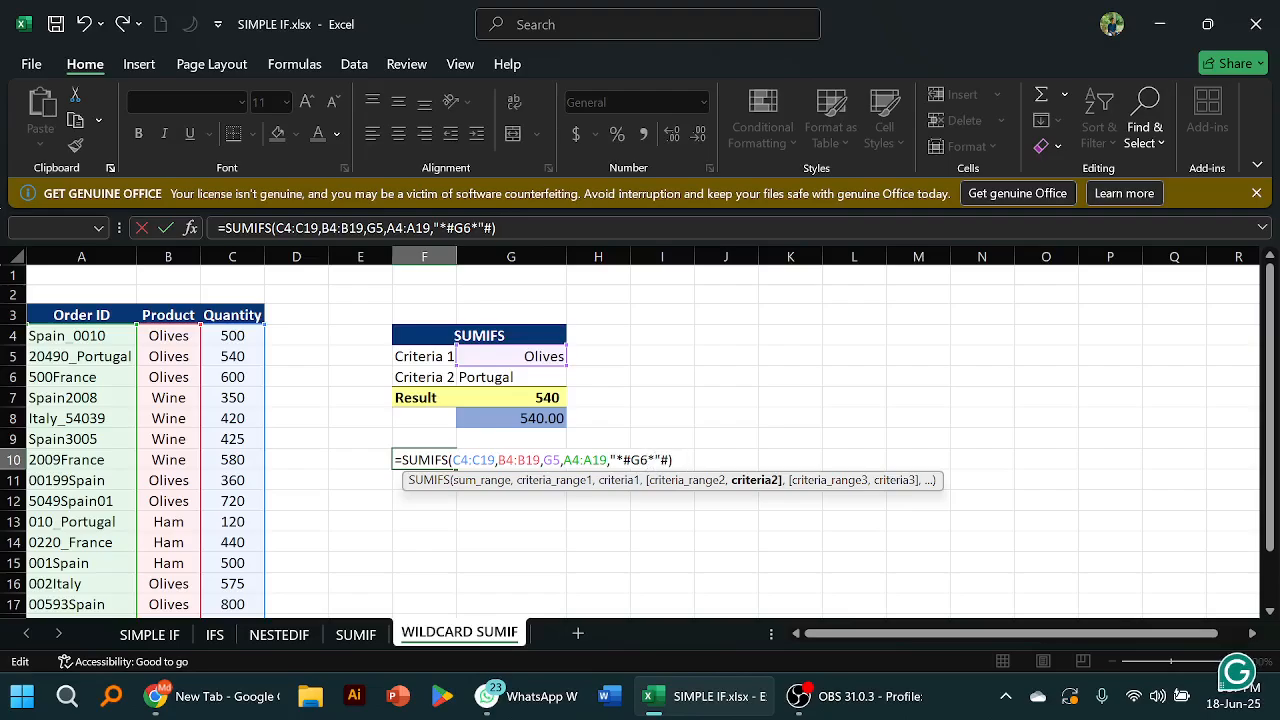
pyautogui.press('Return')
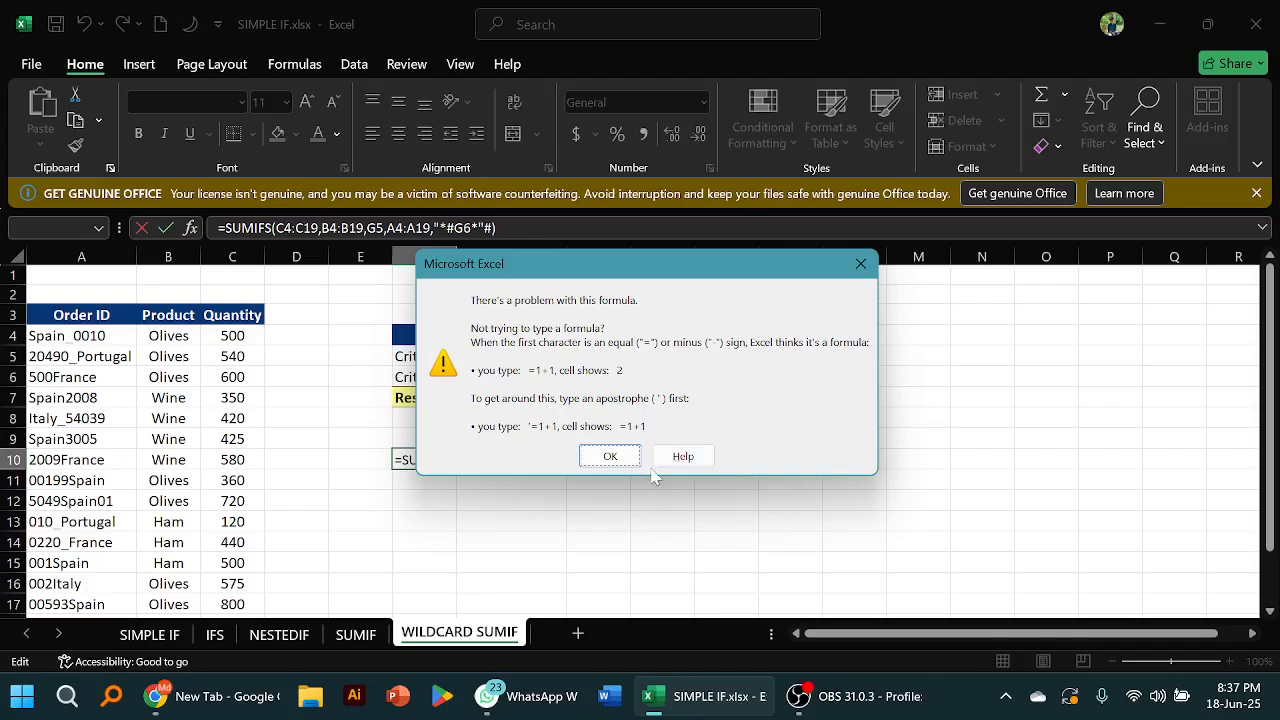
pyautogui.press('Return')
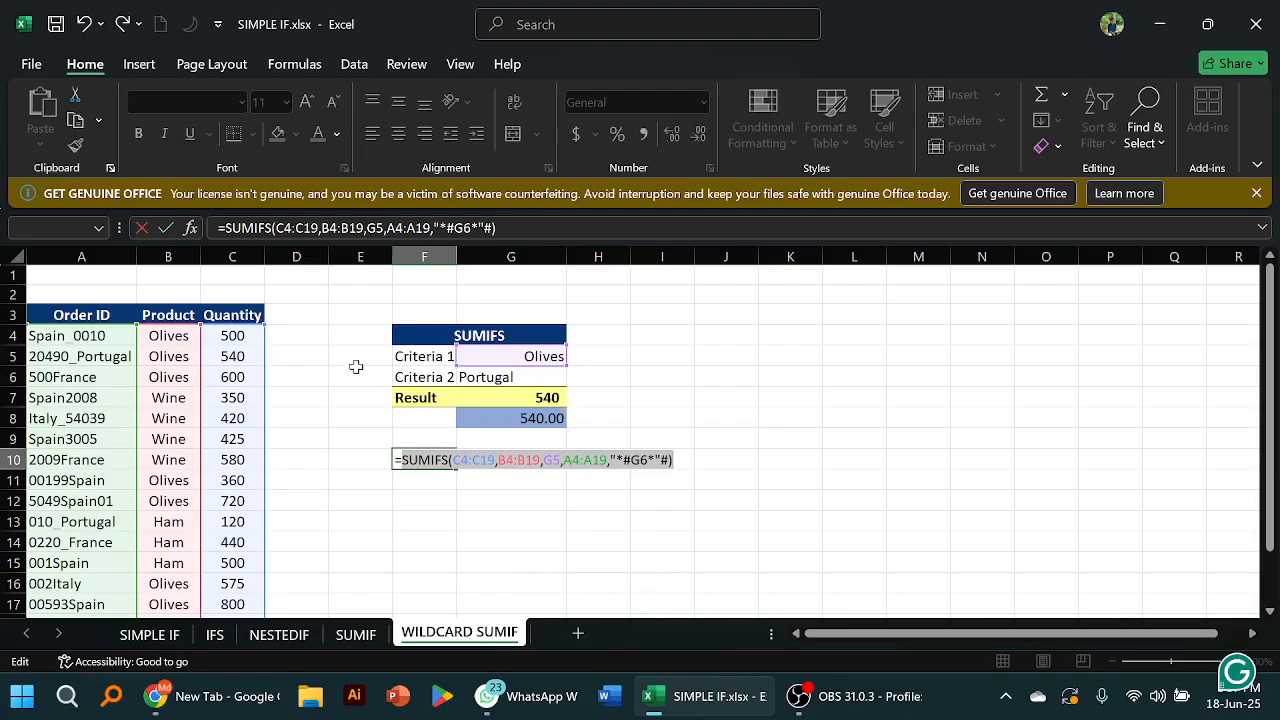
pyautogui.click(660, 478)
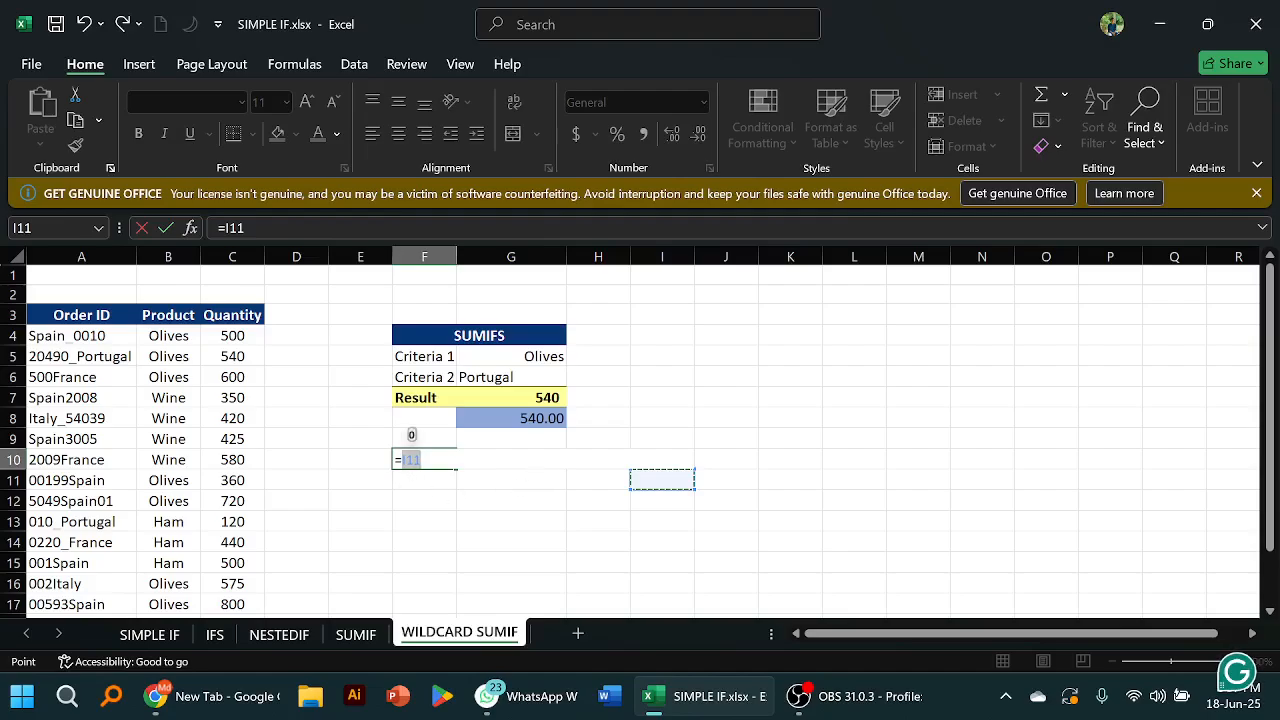
pyautogui.click(87, 26)
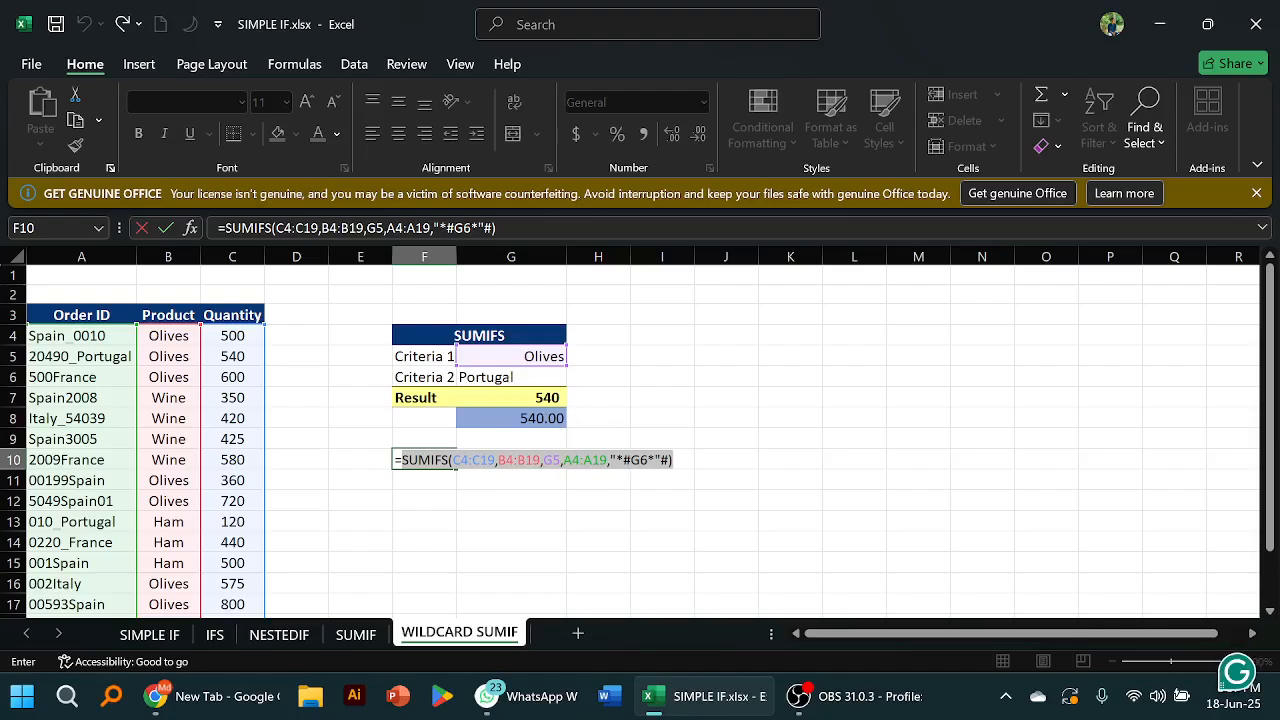
# Replace the second criterion in the F10 SUMIFS formula with a plain reference to G6
pyautogui.click(617, 460)
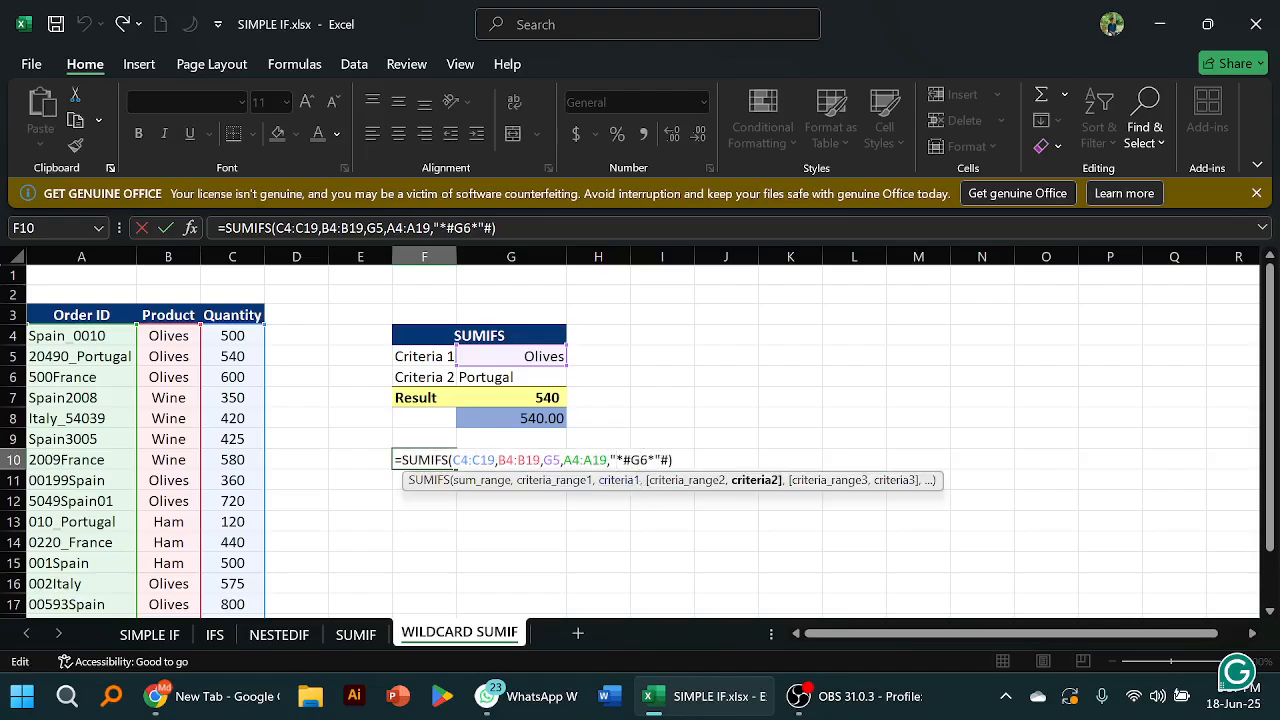
pyautogui.press('BackSpace')
pyautogui.press('BackSpace')
pyautogui.press('BackSpace')
pyautogui.press('BackSpace')
pyautogui.press('BackSpace')
pyautogui.press('BackSpace')
pyautogui.press('BackSpace')
pyautogui.press('BackSpace')
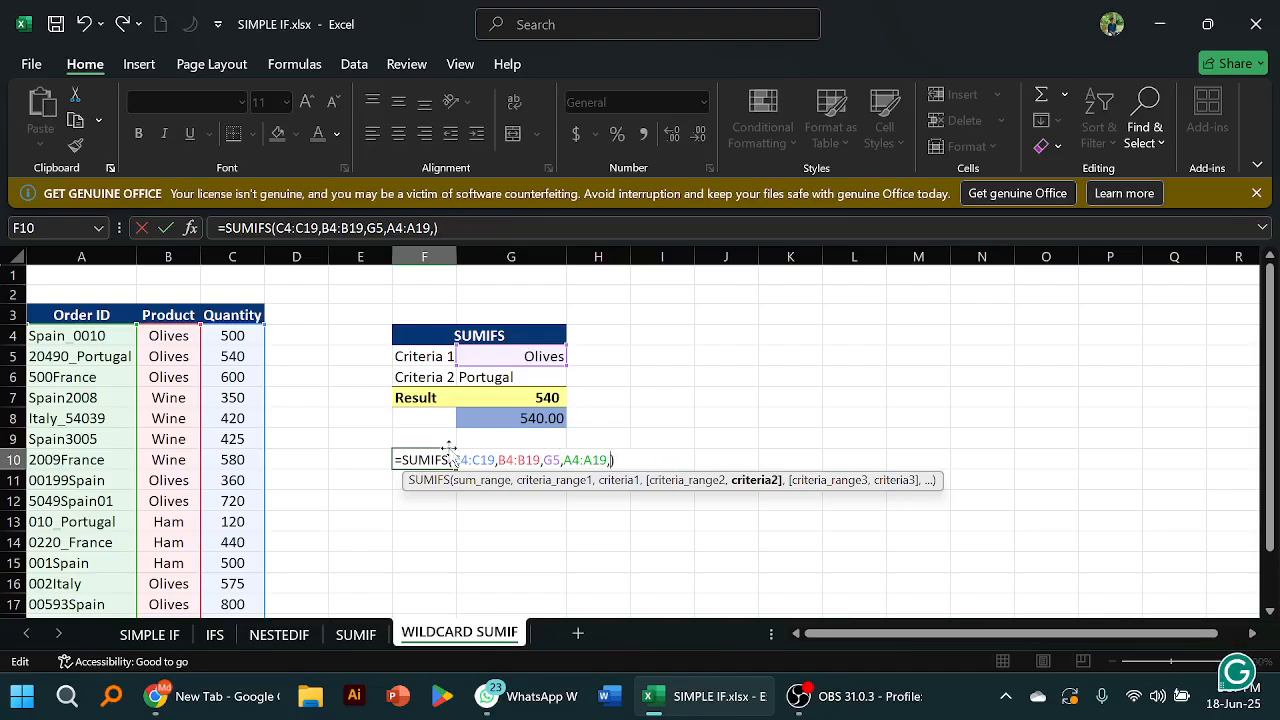
pyautogui.click(517, 395)
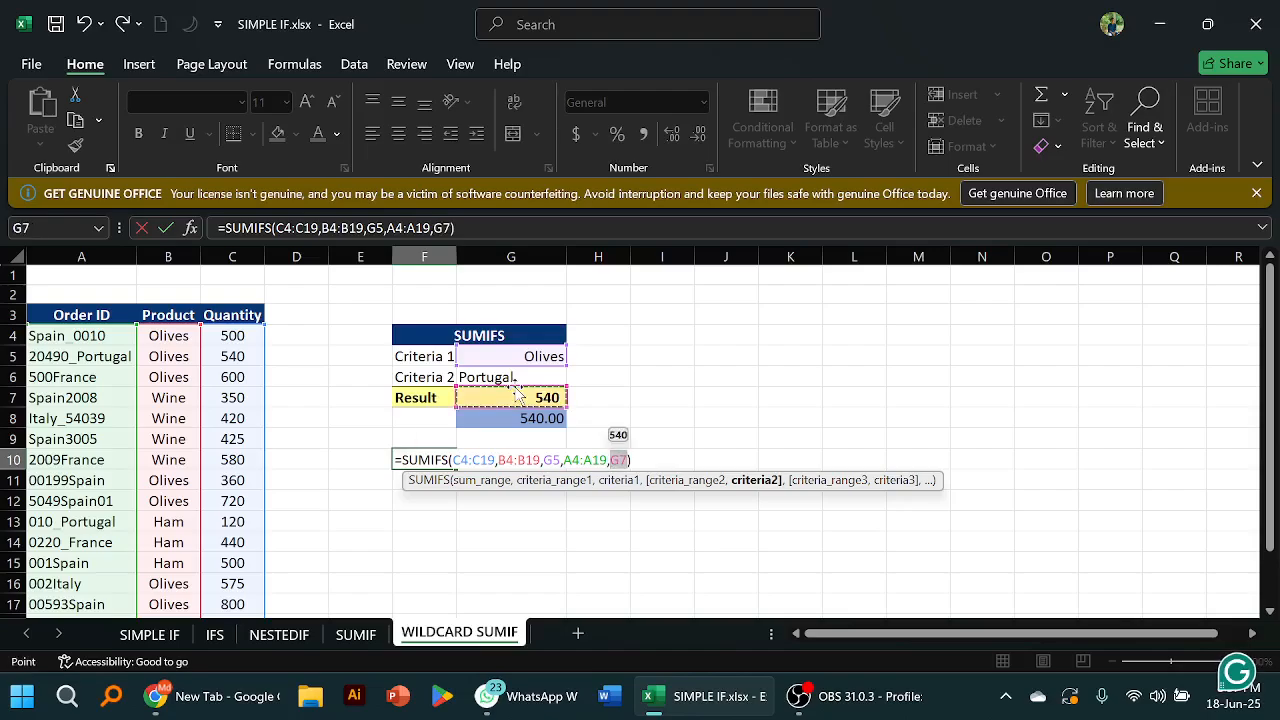
pyautogui.press('BackSpace')
pyautogui.press('BackSpace')
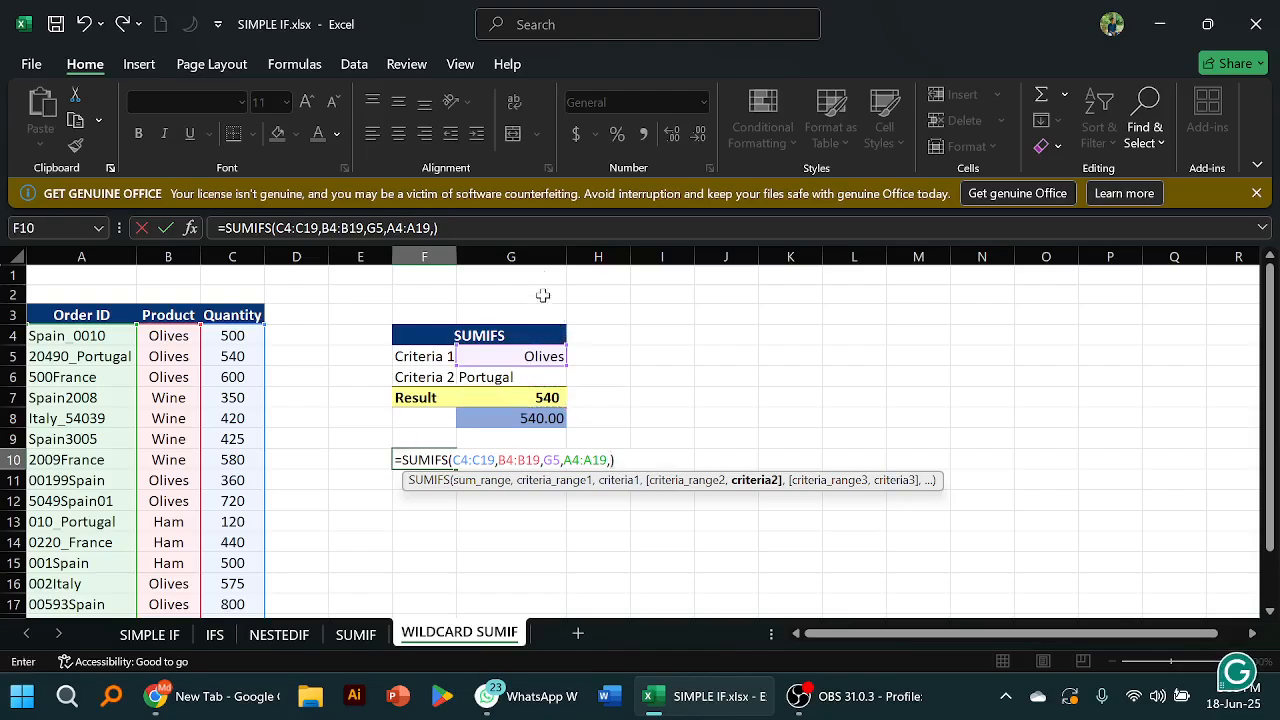
pyautogui.click(514, 378)
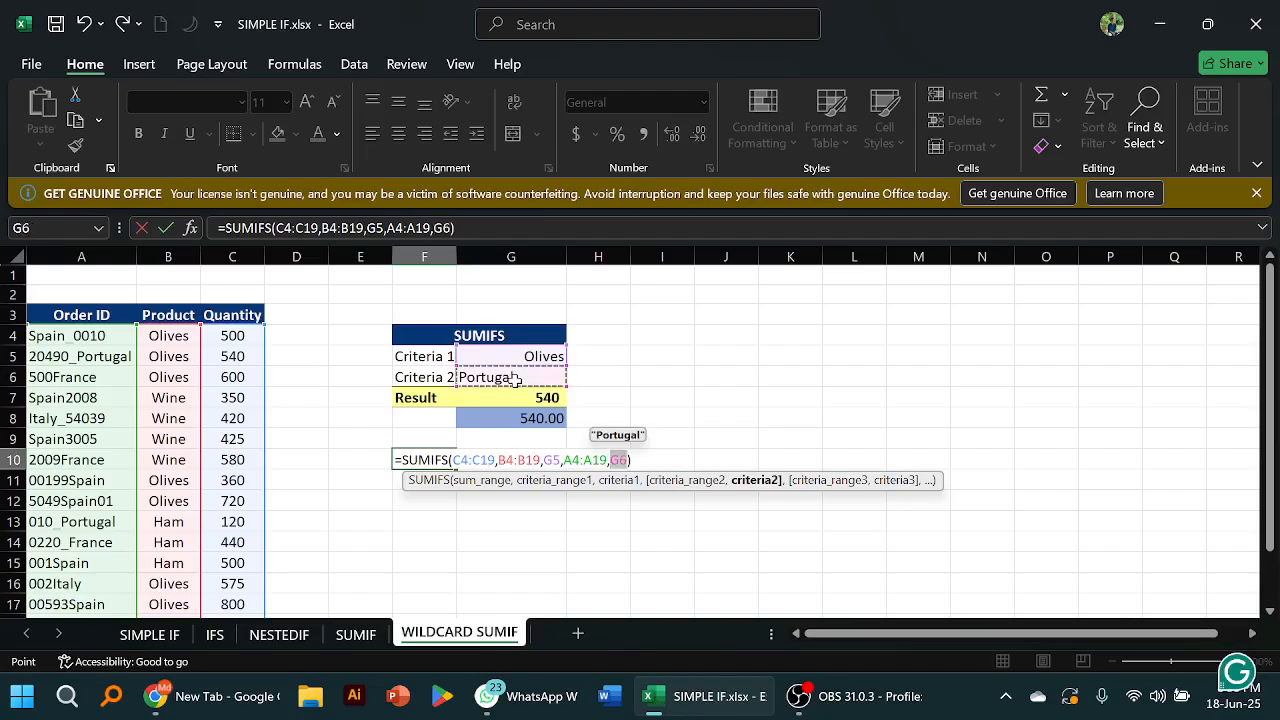
pyautogui.press('Return')
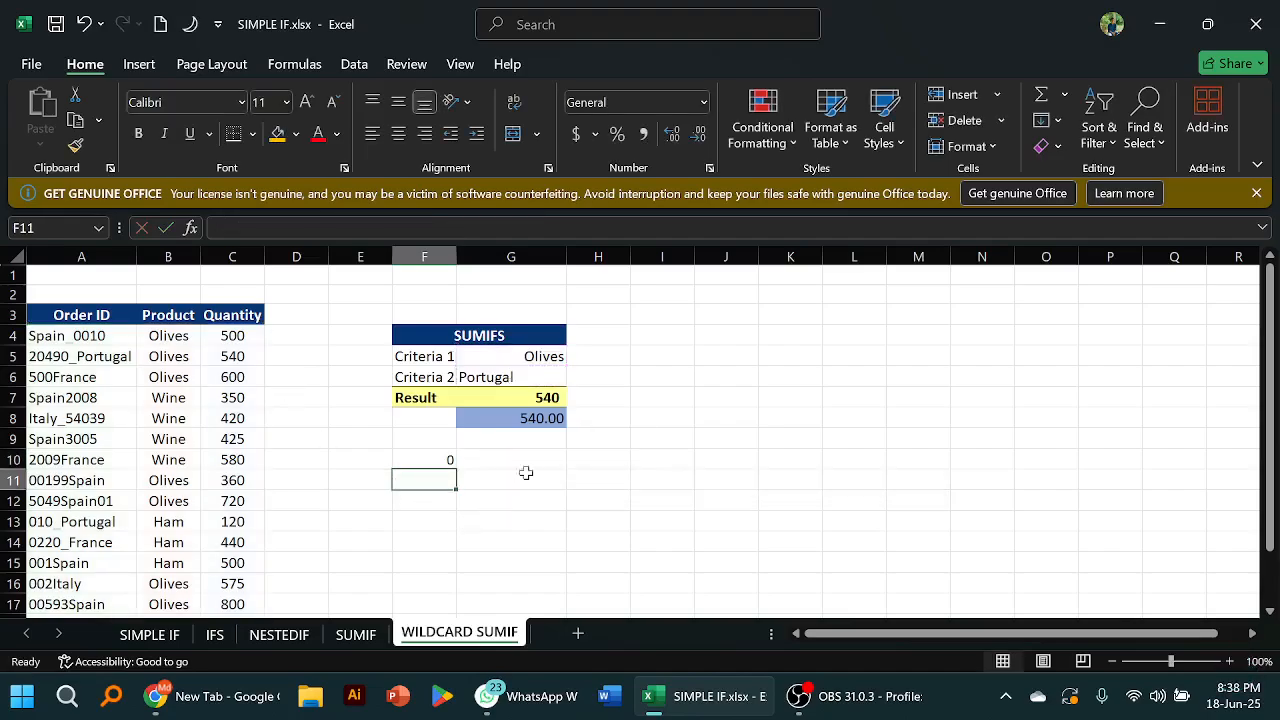
# Try to enter the F10 formula with two asterisks on each side of G6, as **G6**
pyautogui.doubleClick(447, 457)
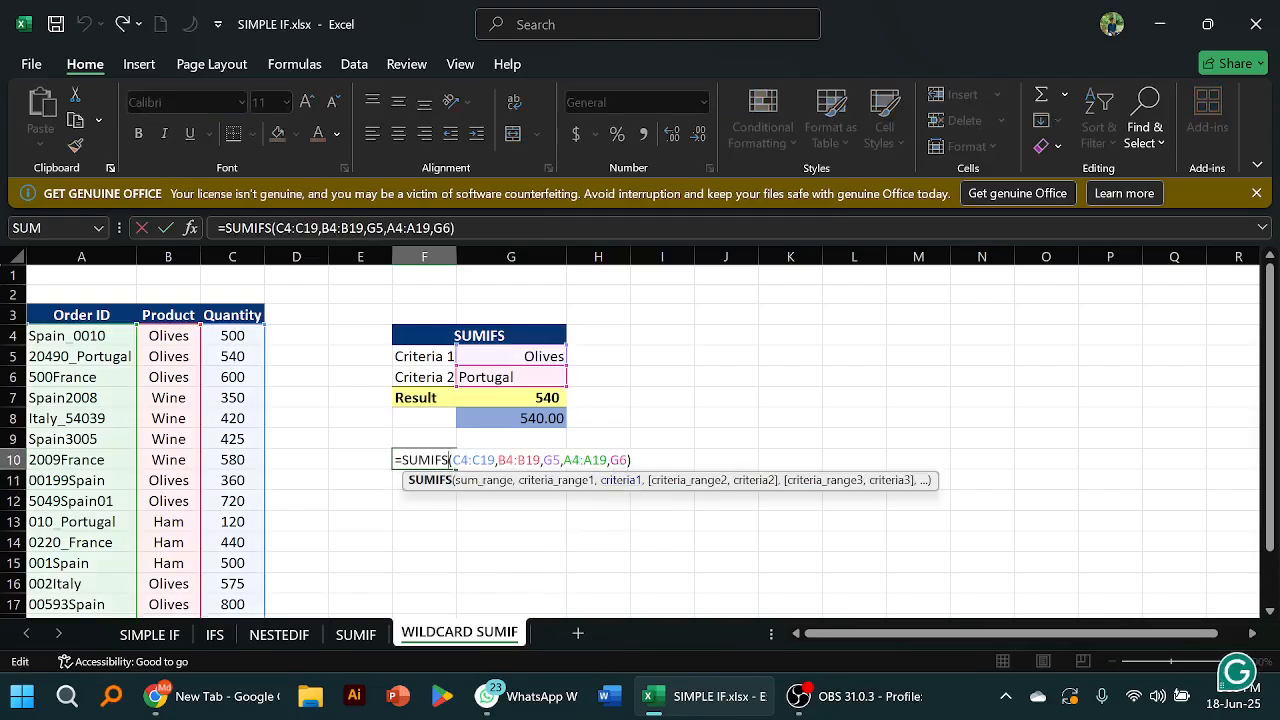
pyautogui.click(611, 461)
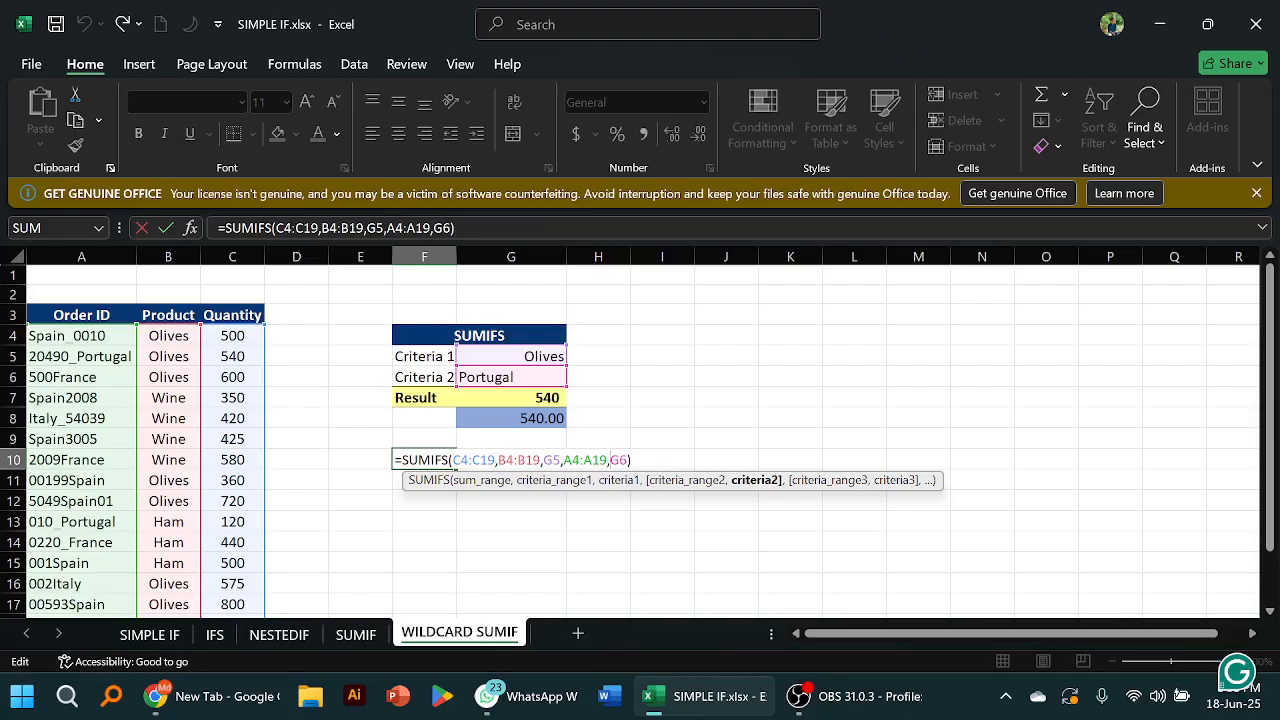
pyautogui.write('*')
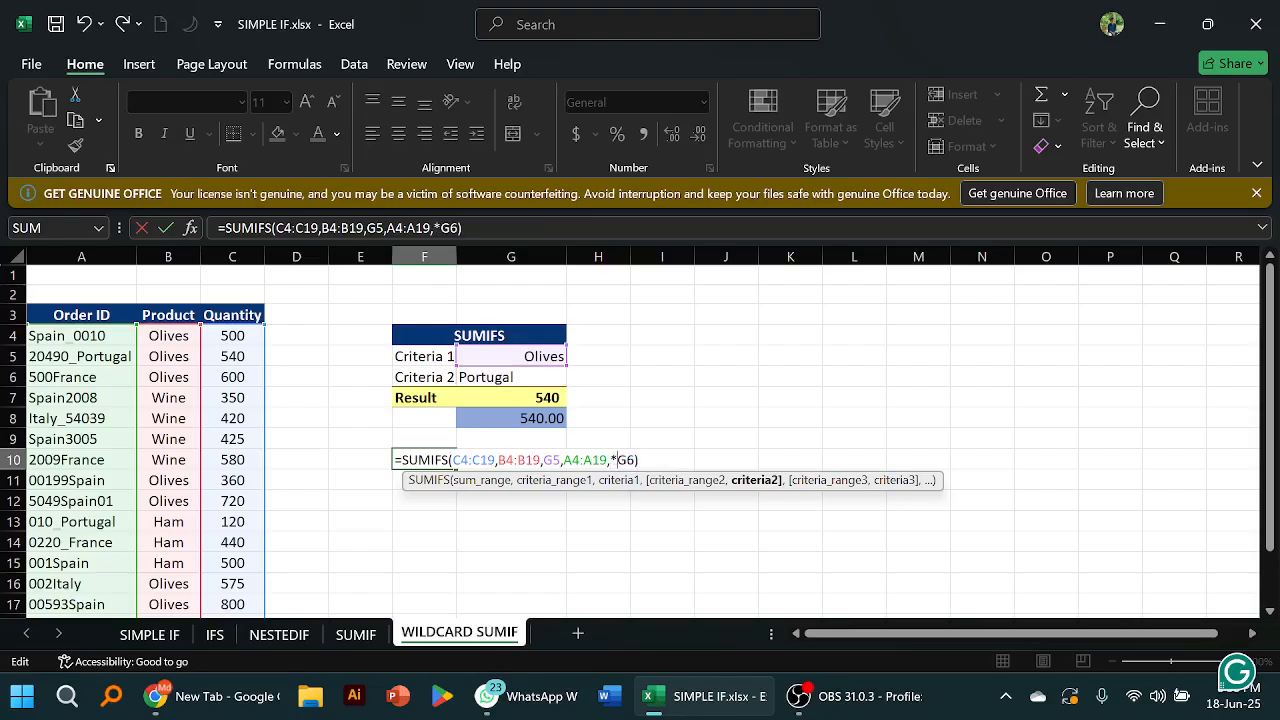
pyautogui.write('*')
pyautogui.write('*')
pyautogui.write('*')
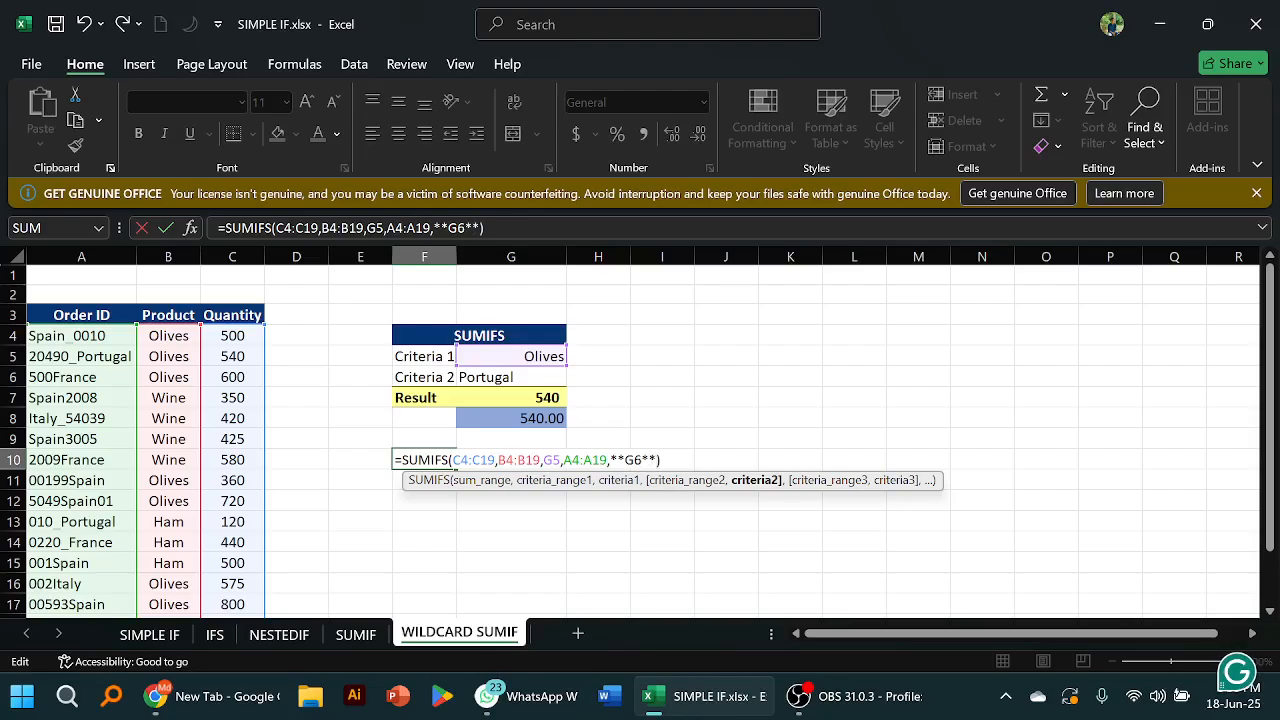
pyautogui.press('Return')
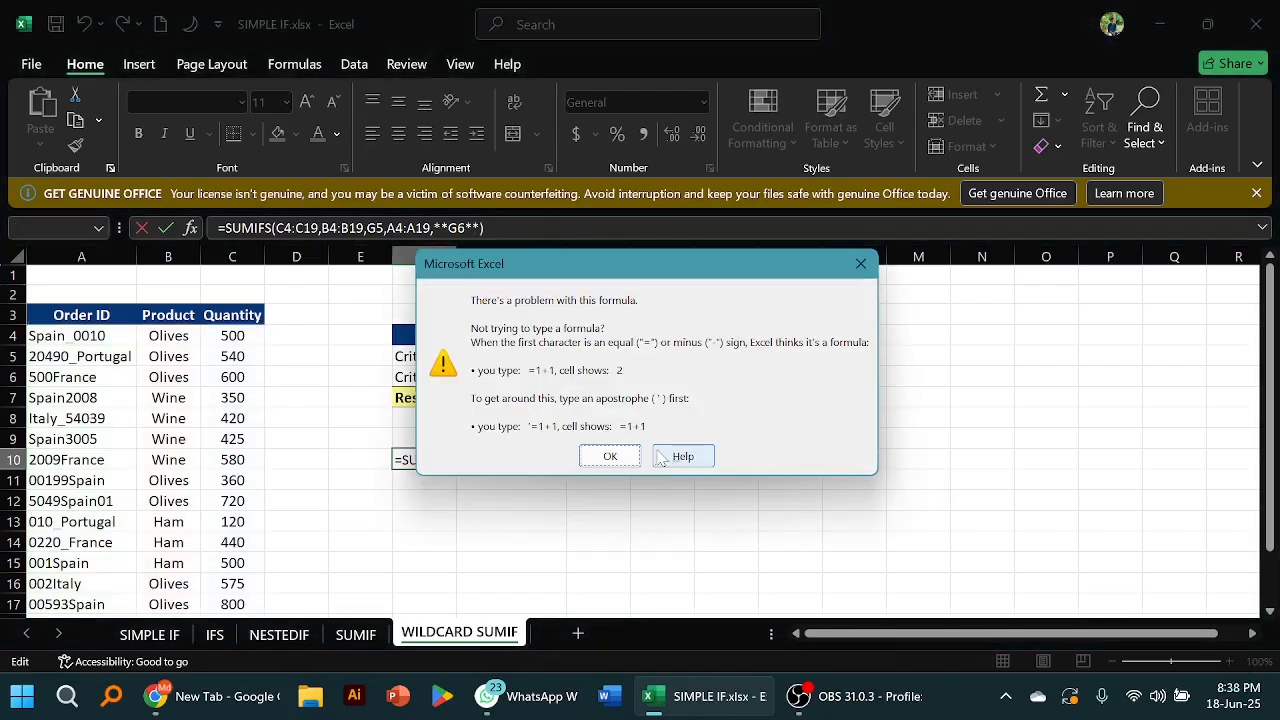
pyautogui.click(630, 457)
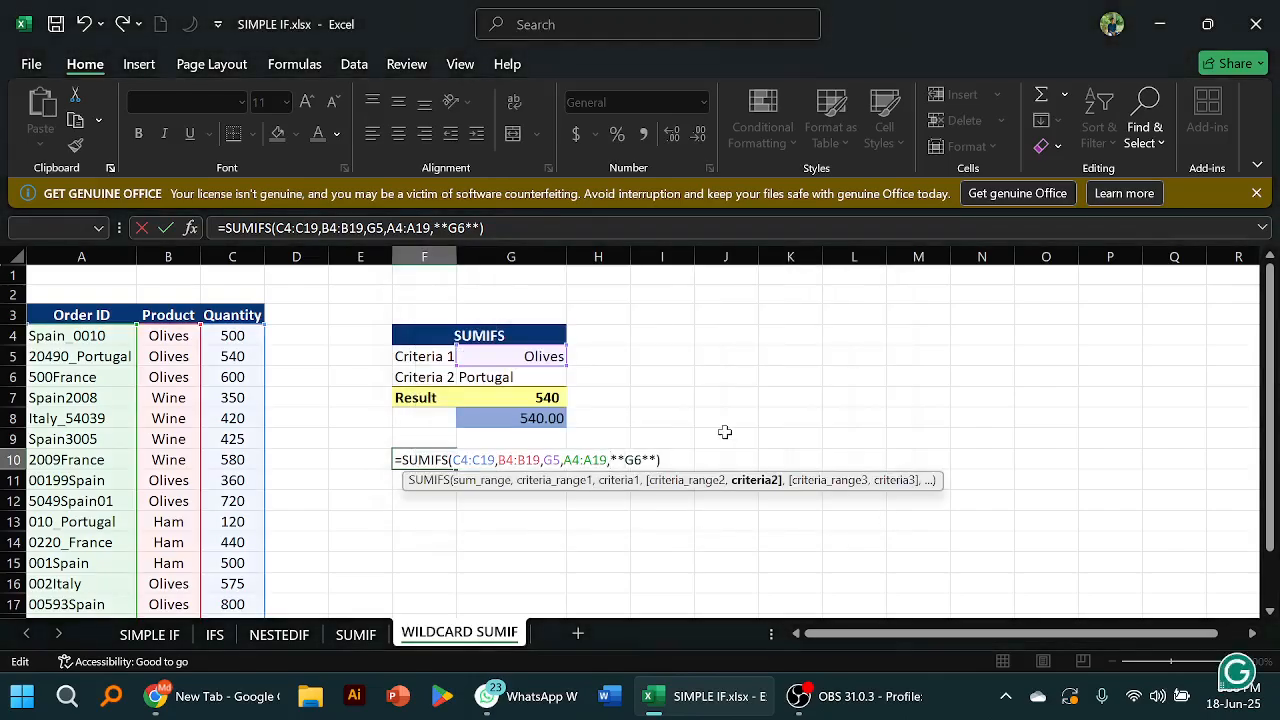
# Replace the two asterisks before G6 in the F10 SUMIFS formula with "*" followed by a comma
pyautogui.press('BackSpace')
pyautogui.press('BackSpace')
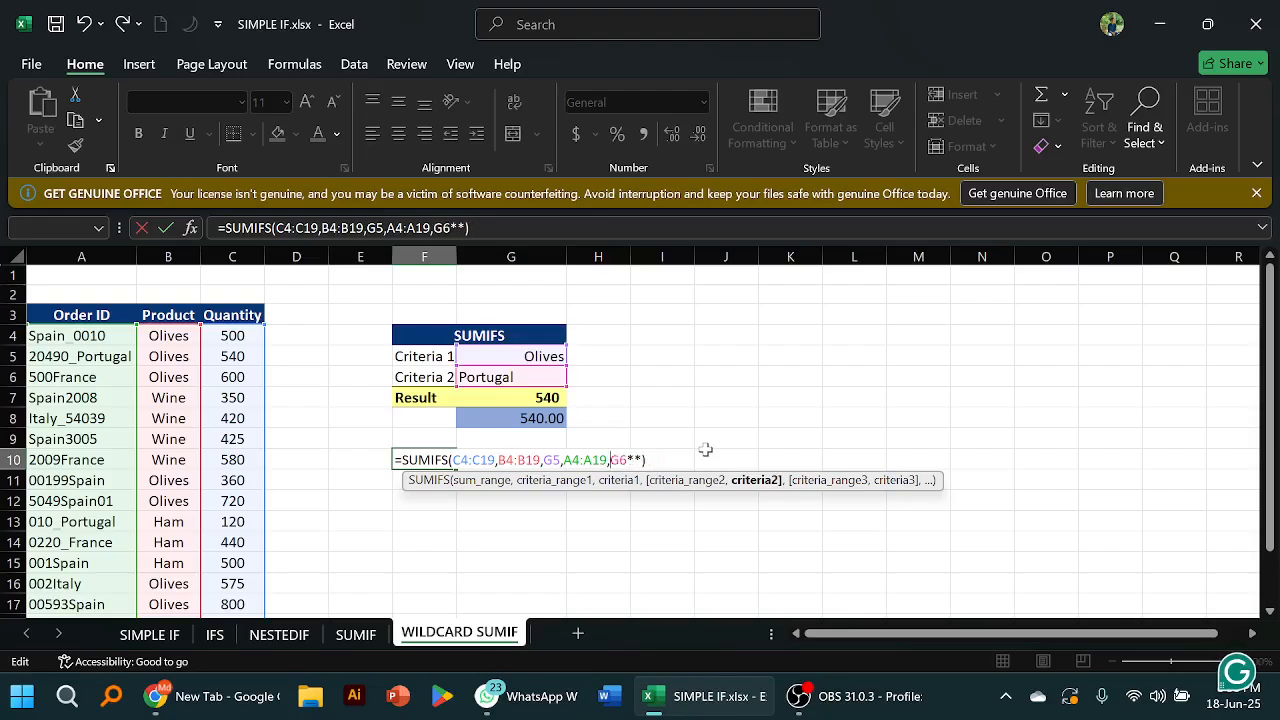
pyautogui.write('"')
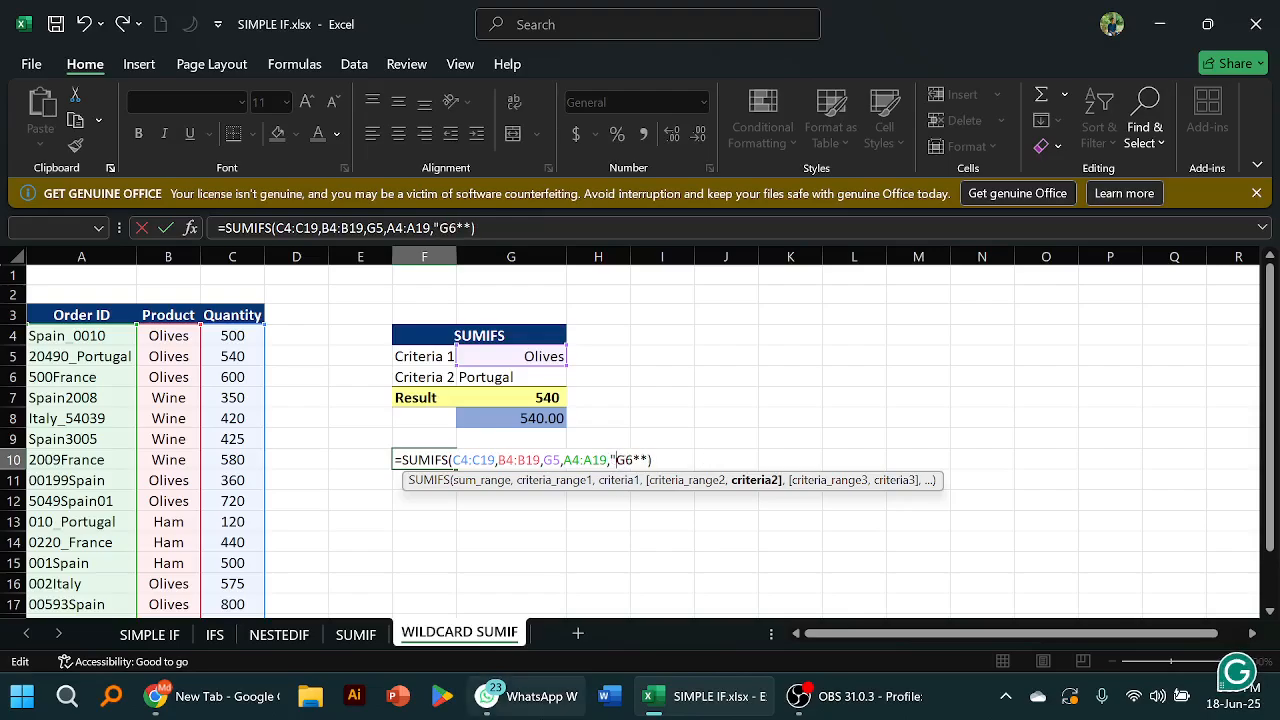
pyautogui.moveTo(530, 696)
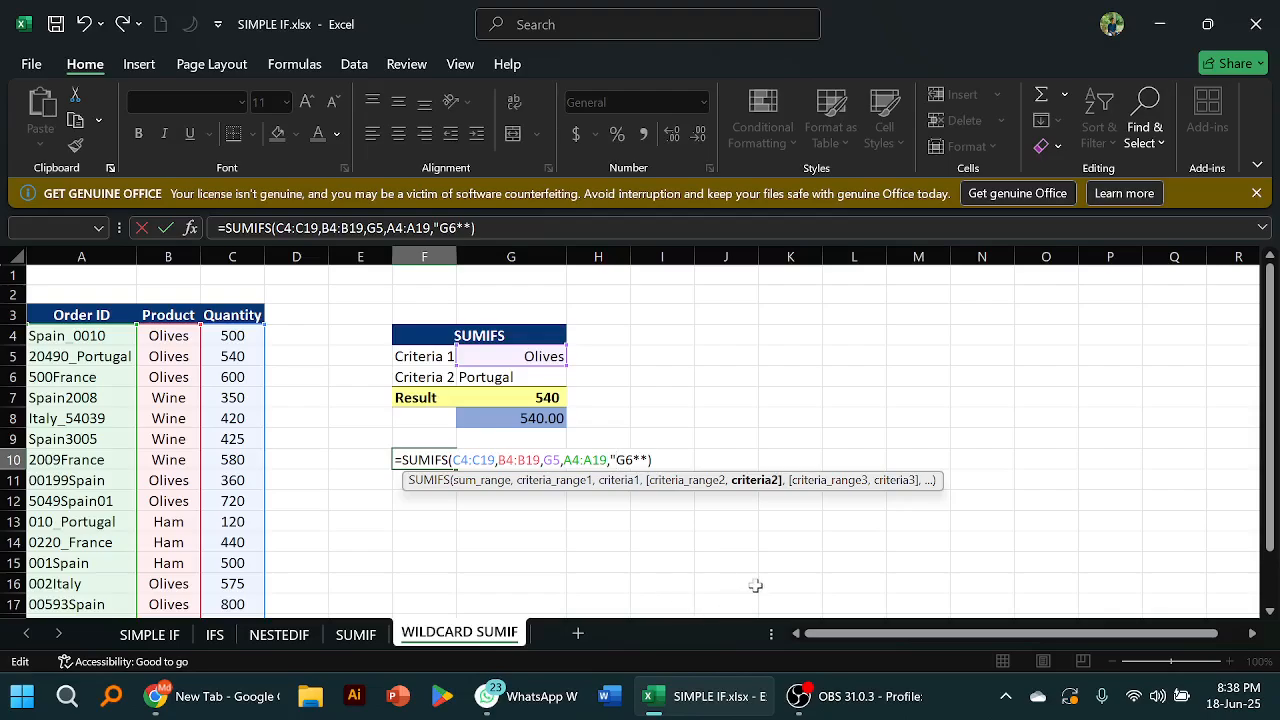
pyautogui.write('*')
pyautogui.write('",')
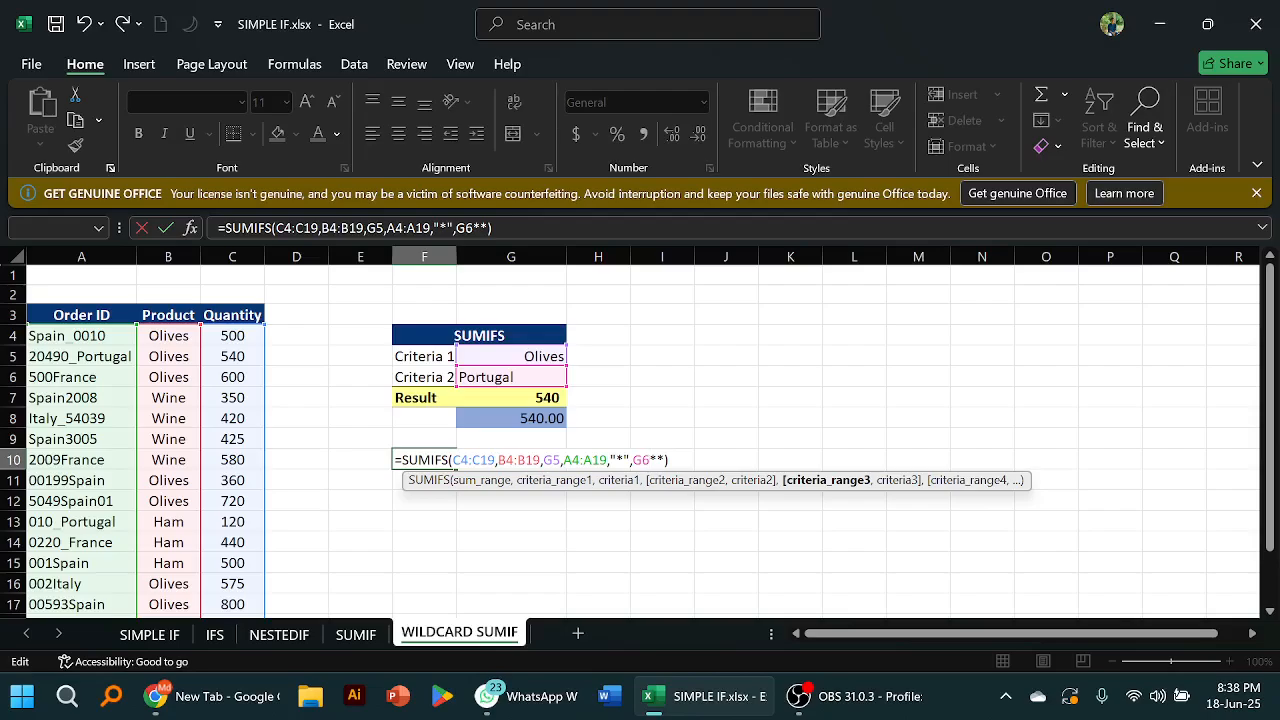
# Replace the asterisks after G6 with a comma and "*", and enter the formula =SUMIFS(C4:C19,B4:B19,G5,A4:A19,"*",G6,"*") in F10
pyautogui.write(',"')
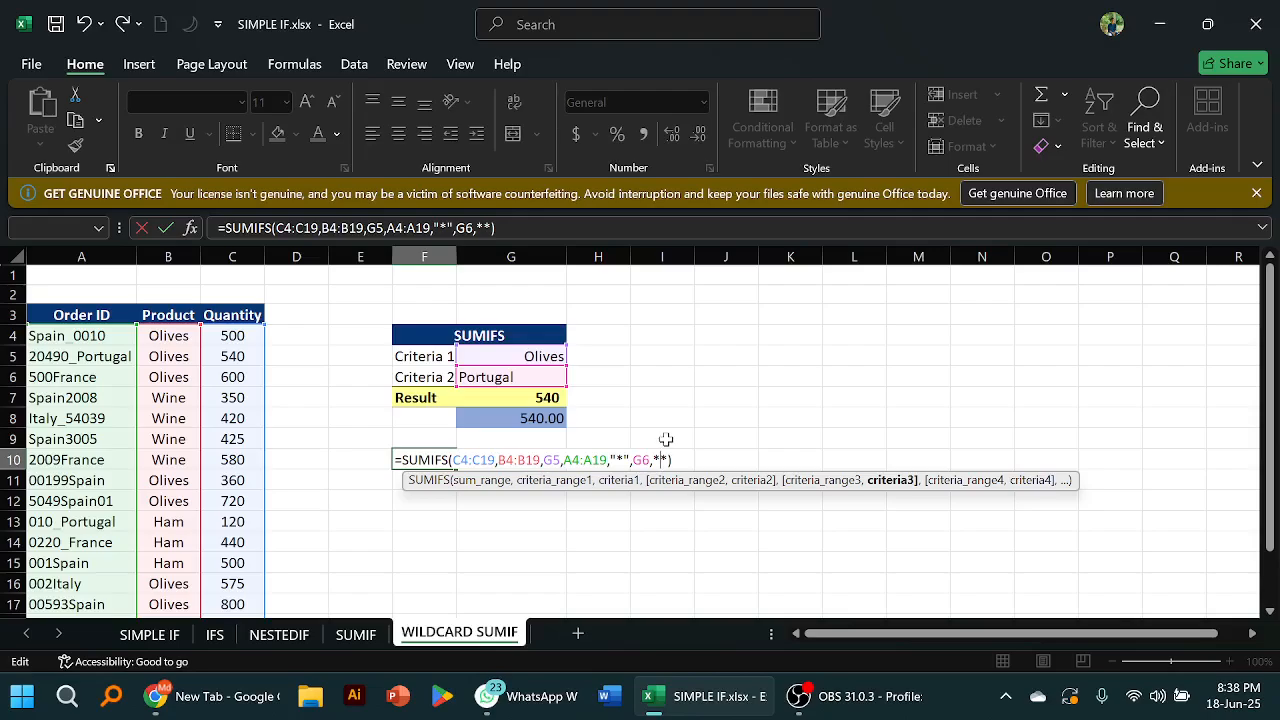
pyautogui.write('*')
pyautogui.press('BackSpace')
pyautogui.press('BackSpace')
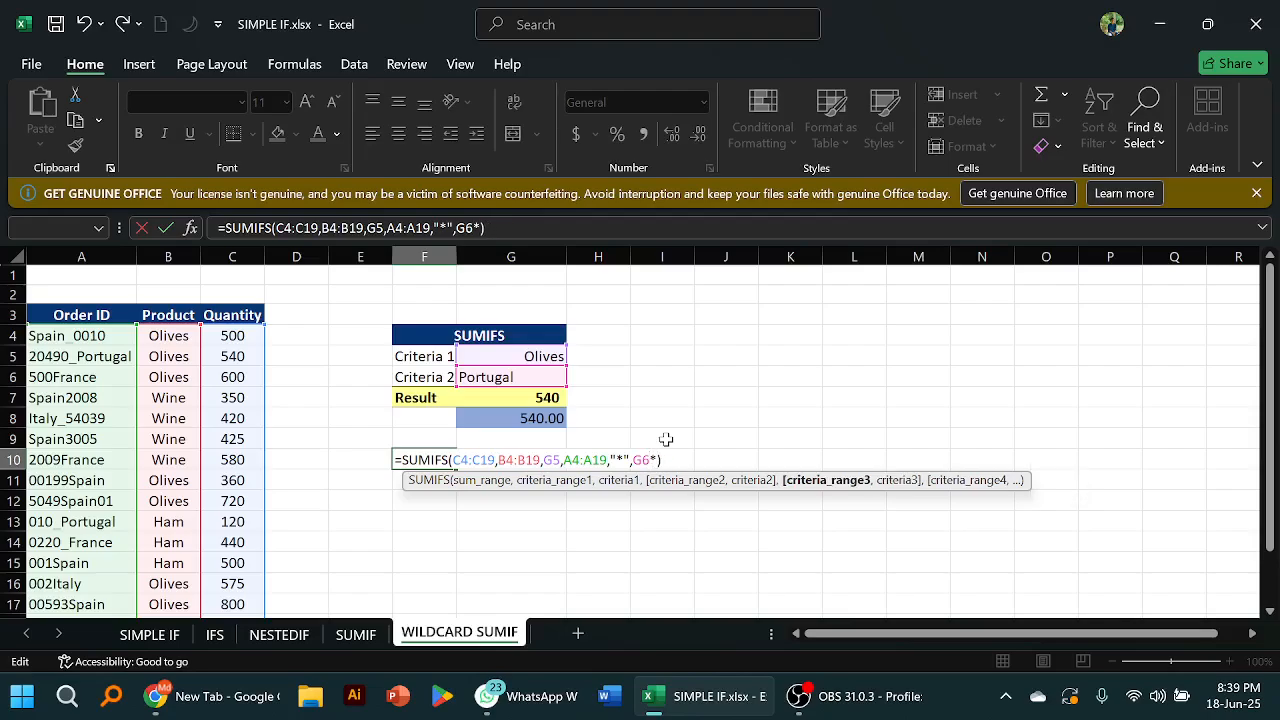
pyautogui.write(',')
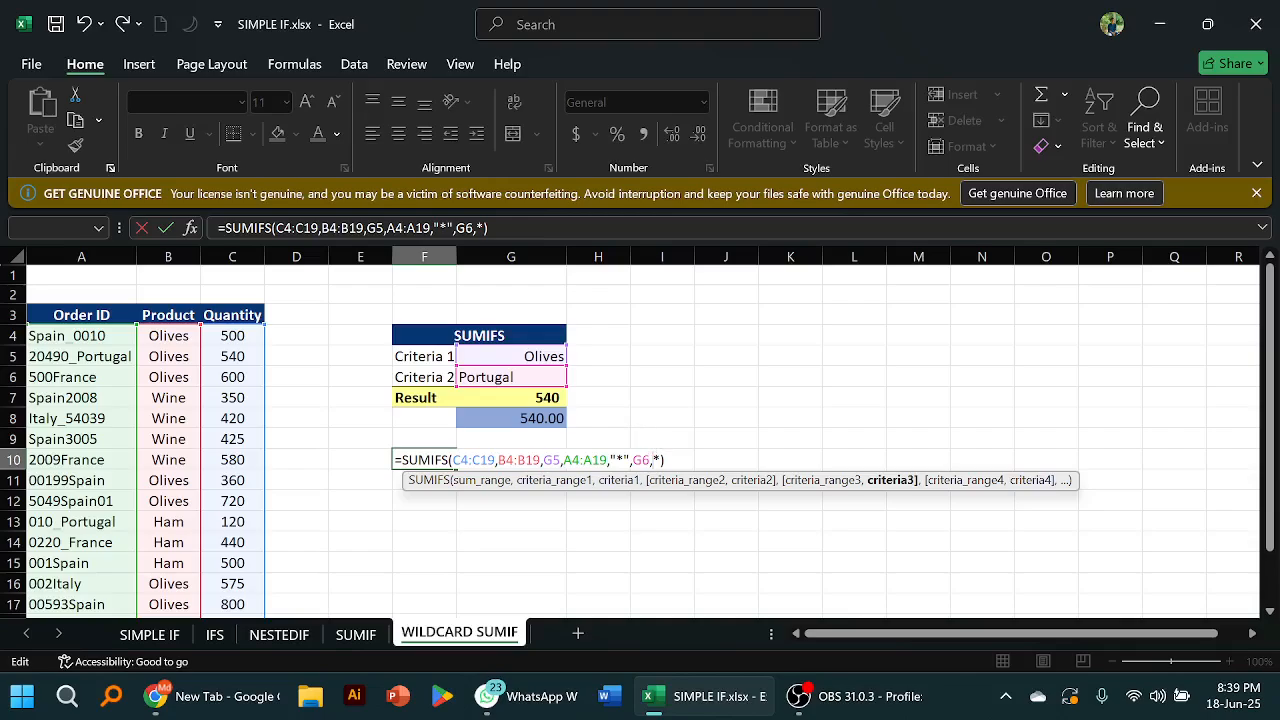
pyautogui.press('Delete')
pyautogui.write('"*"')
pyautogui.press('Return')
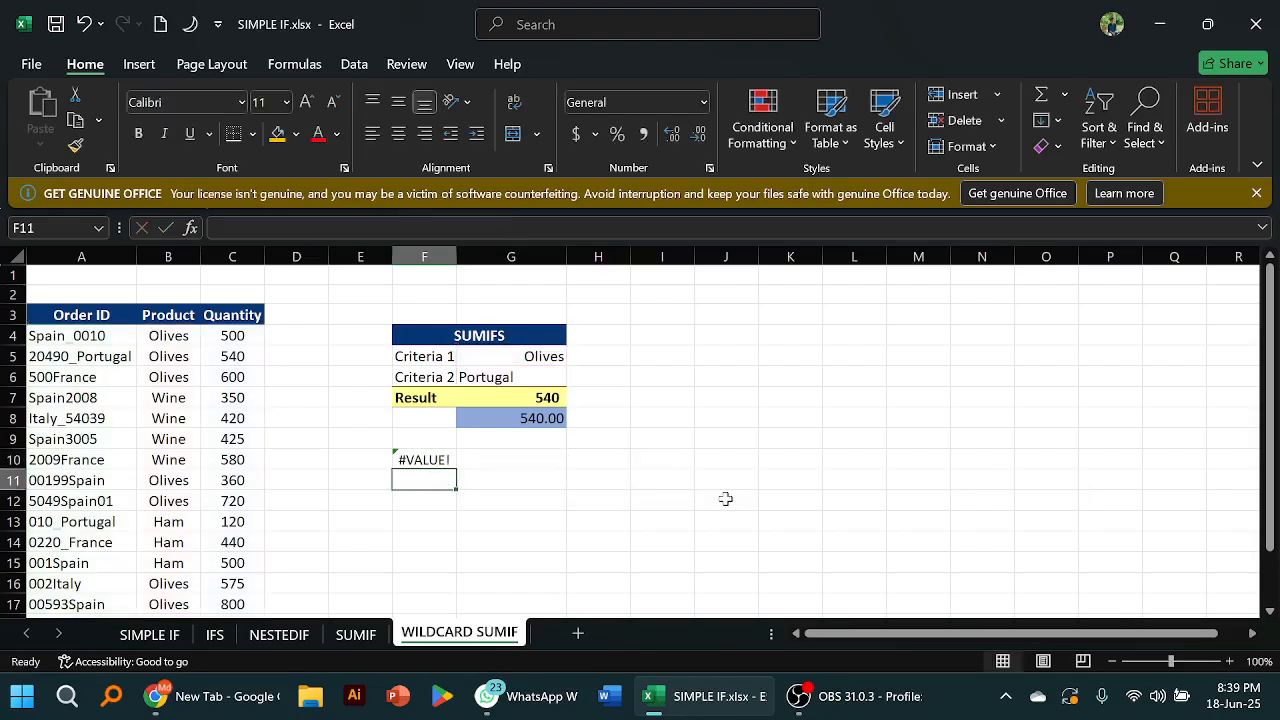
# Move the SUMIFS formula from F10 to G10 and widen column G
pyautogui.click(453, 461)
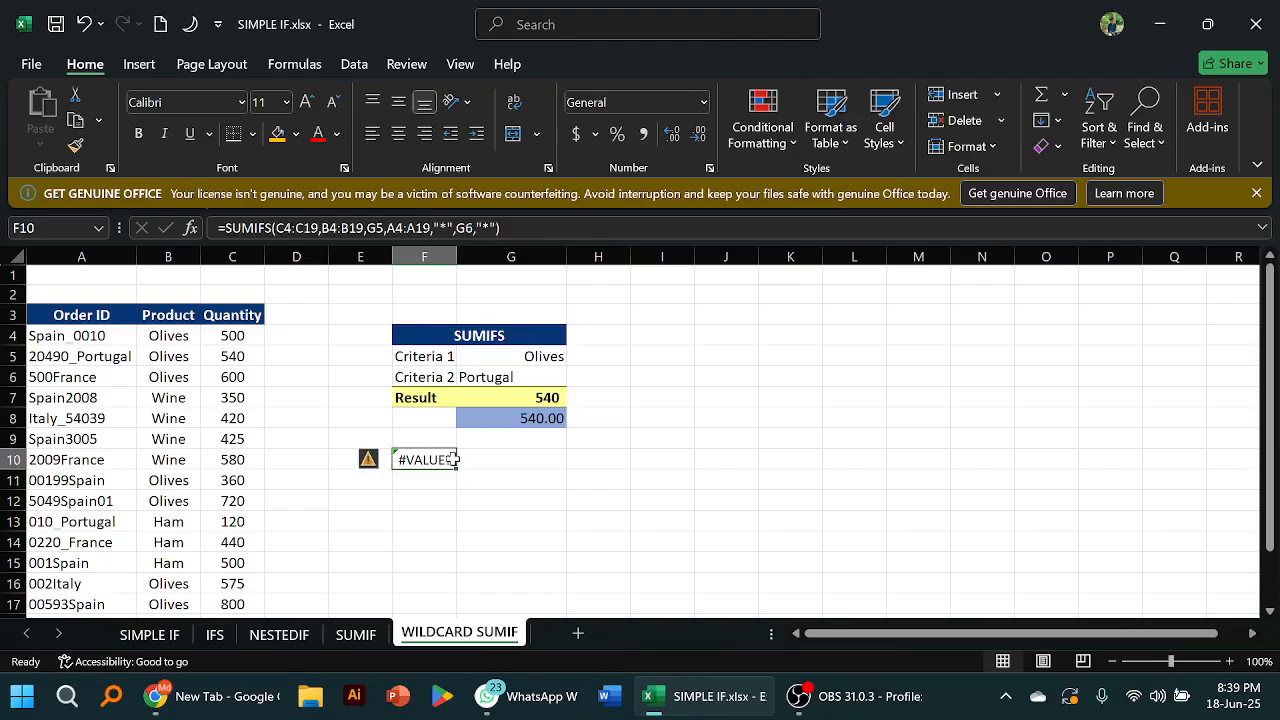
pyautogui.moveTo(457, 465); pyautogui.dragTo(500, 470)
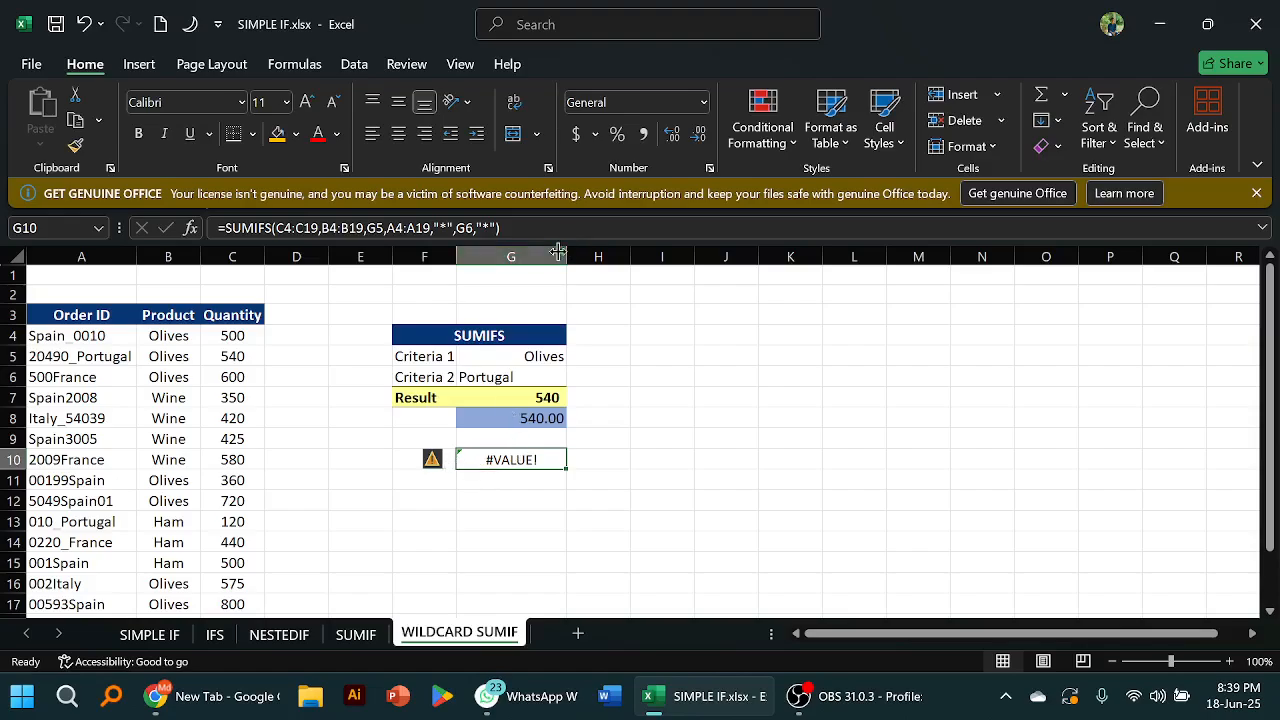
pyautogui.moveTo(561, 252); pyautogui.dragTo(595, 252)
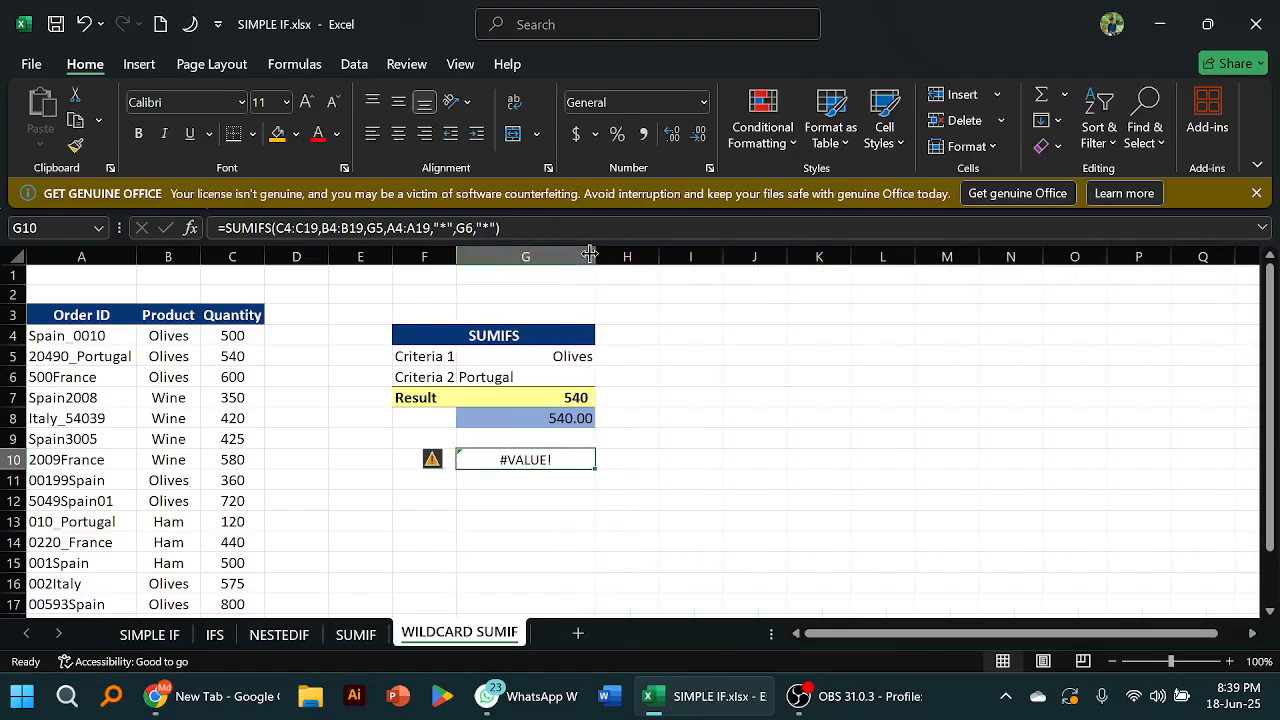
# Try to enter the G10 formula with the G5 criterion removed, and undo that removal
pyautogui.doubleClick(562, 456)
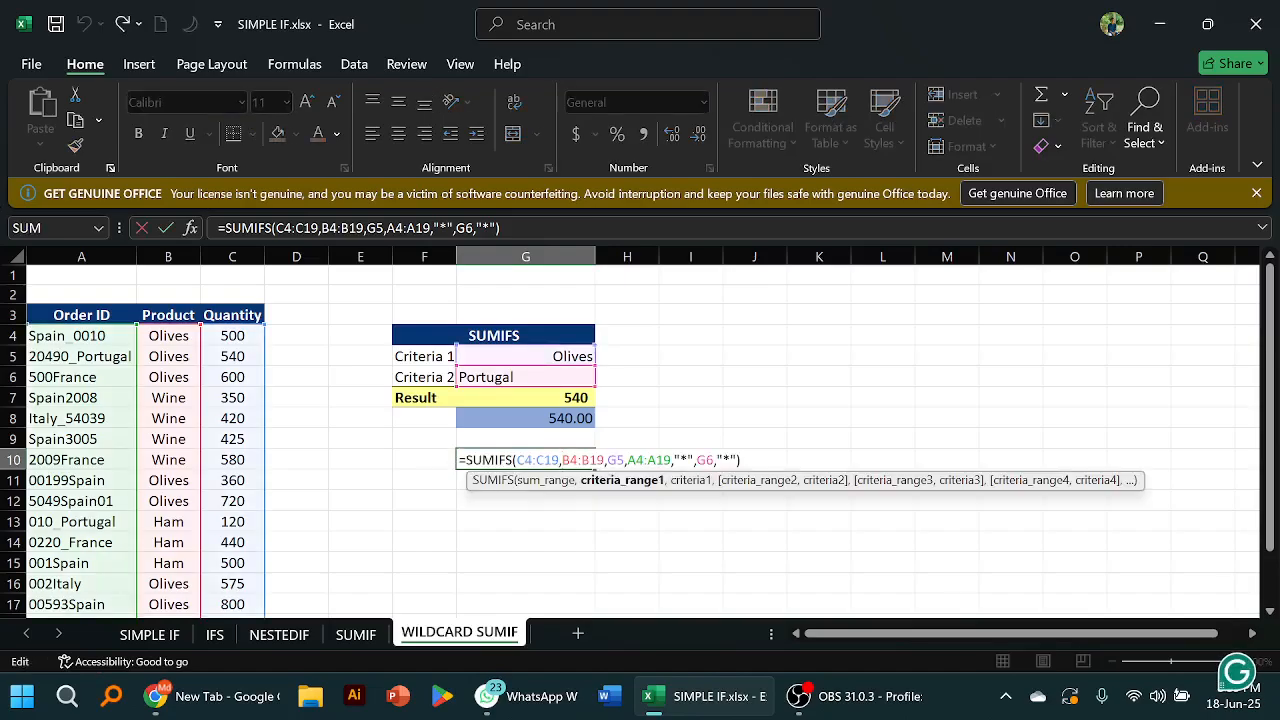
pyautogui.click(694, 460)
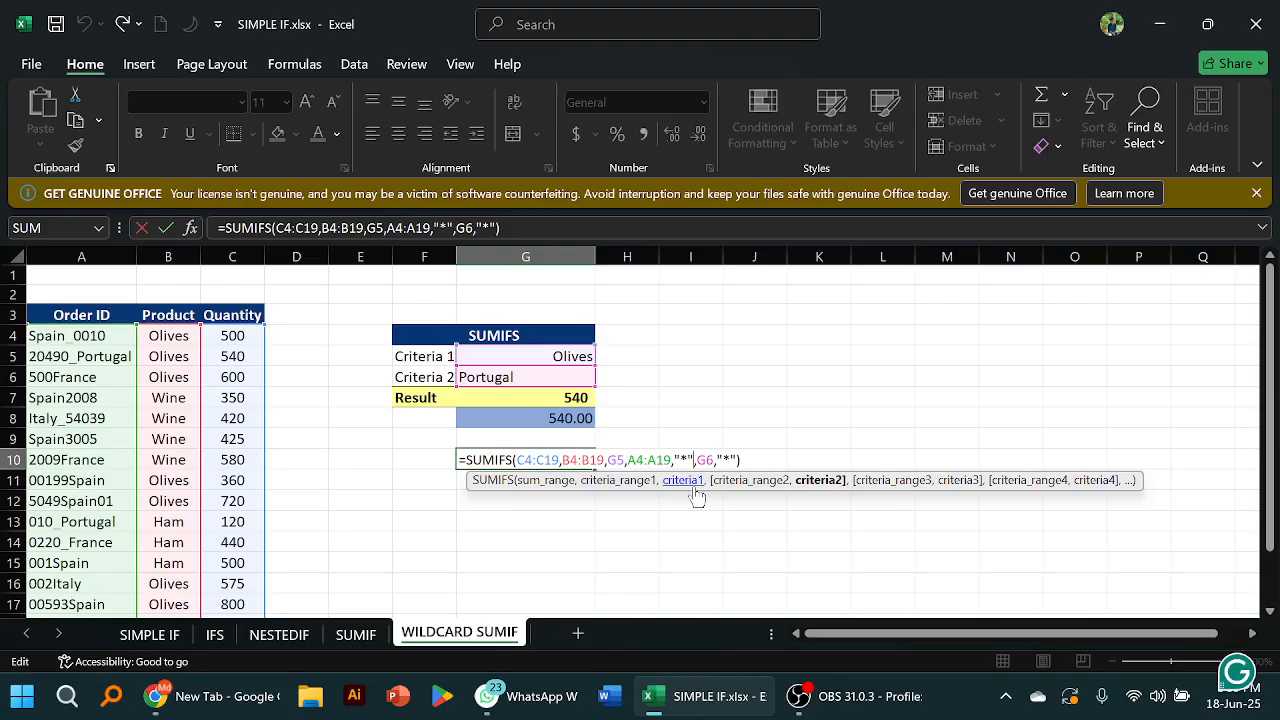
pyautogui.write('7')
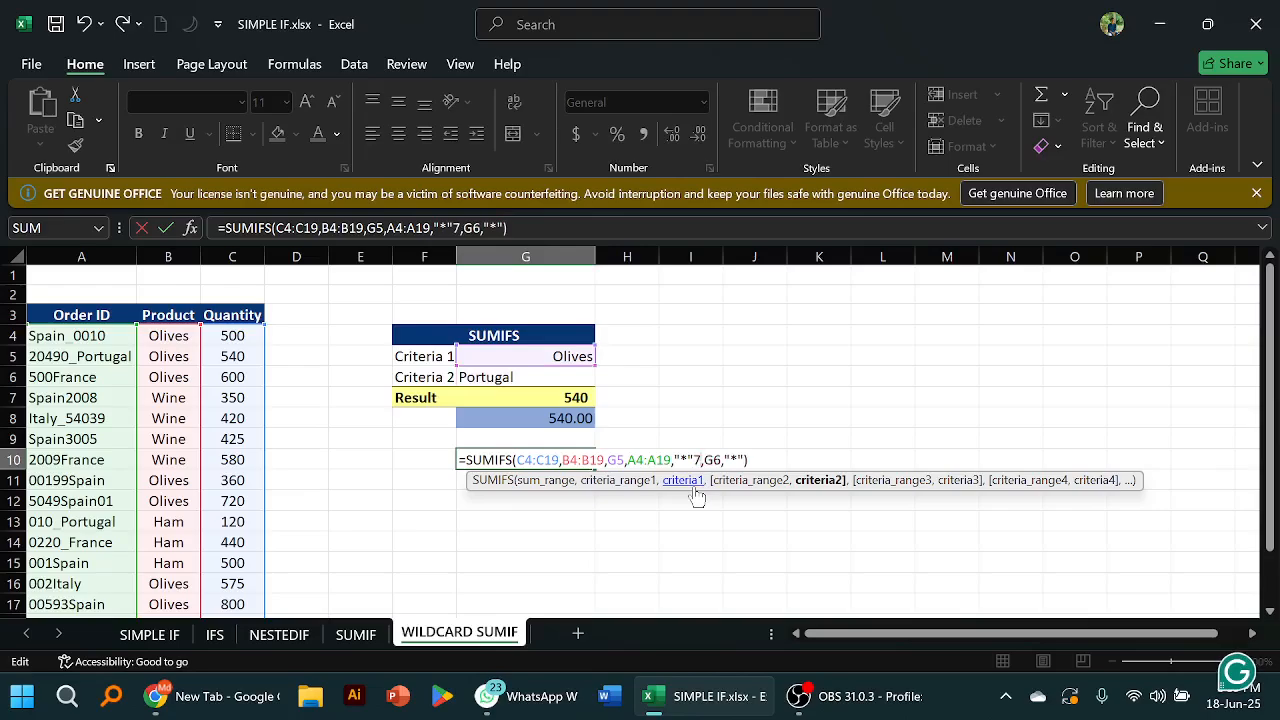
pyautogui.press('BackSpace')
pyautogui.click(695, 489)
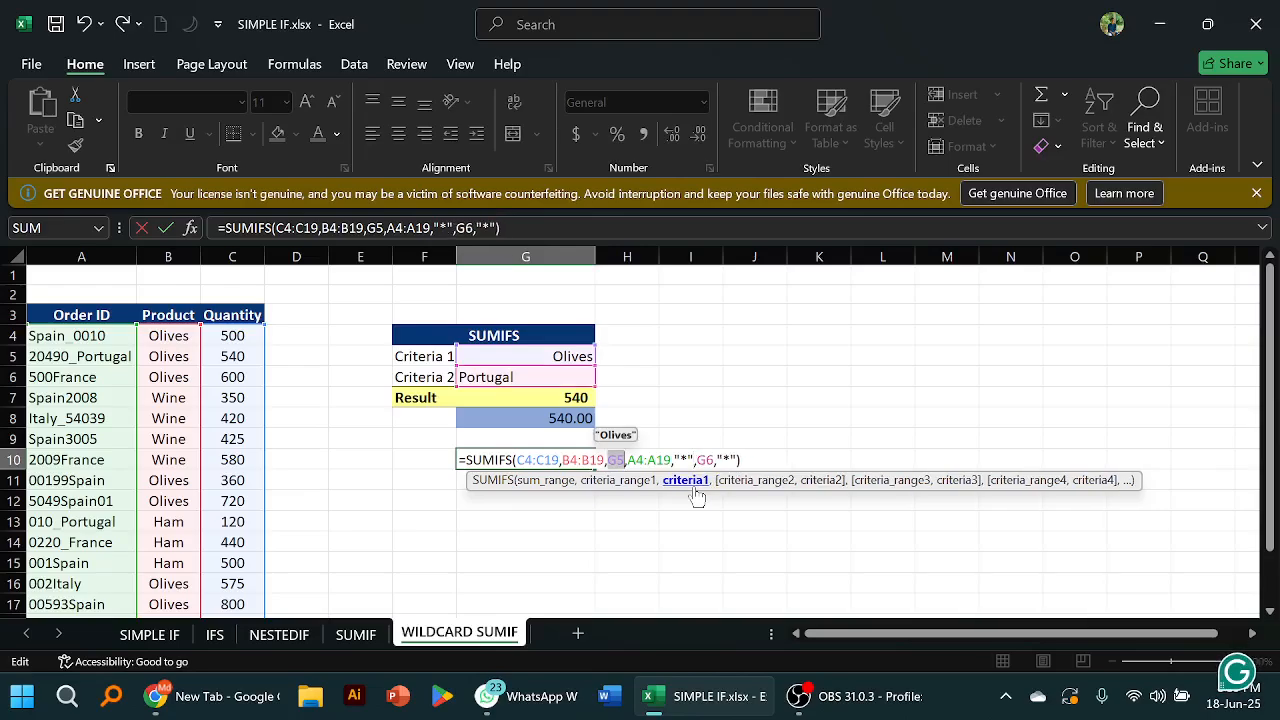
pyautogui.write('&')
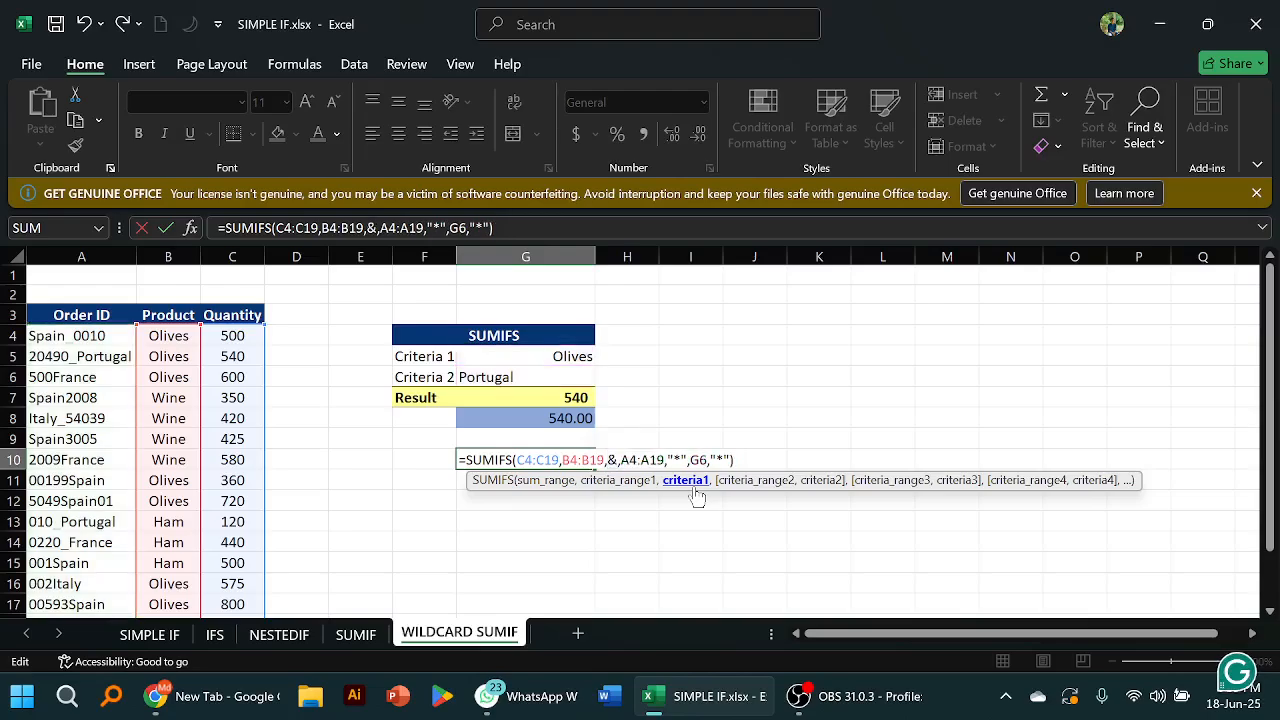
pyautogui.press('BackSpace')
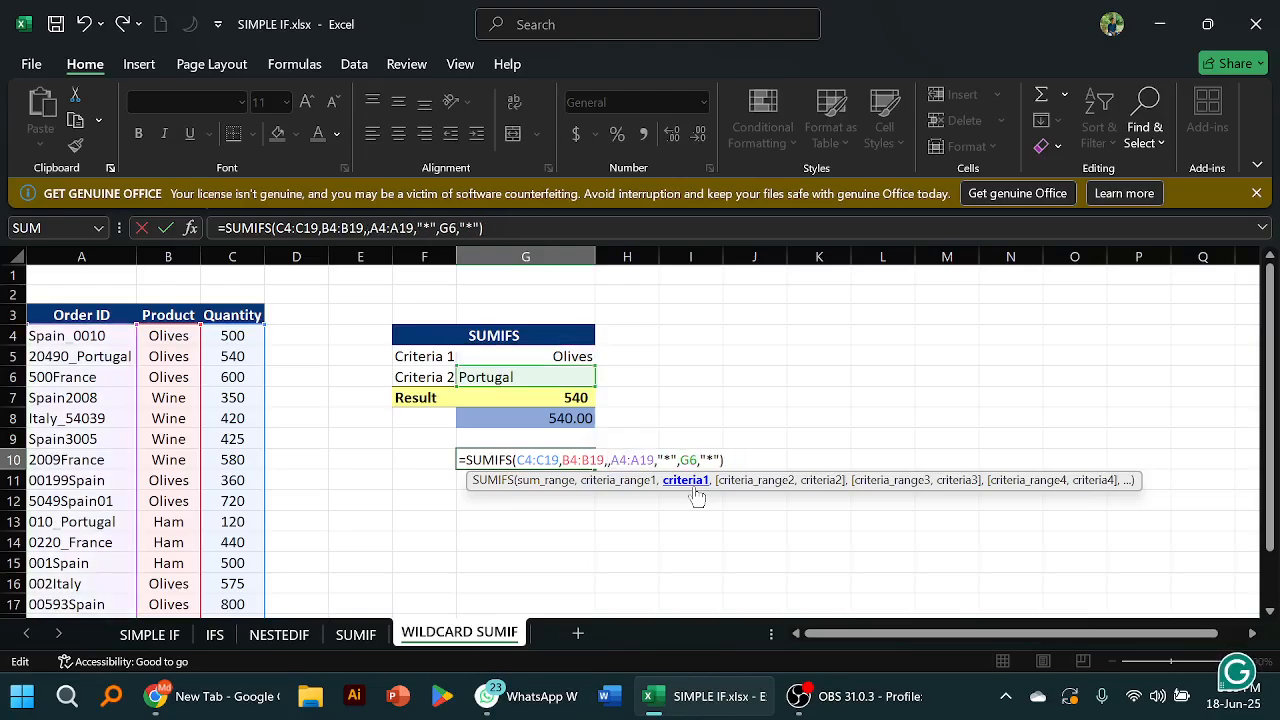
pyautogui.press('BackSpace')
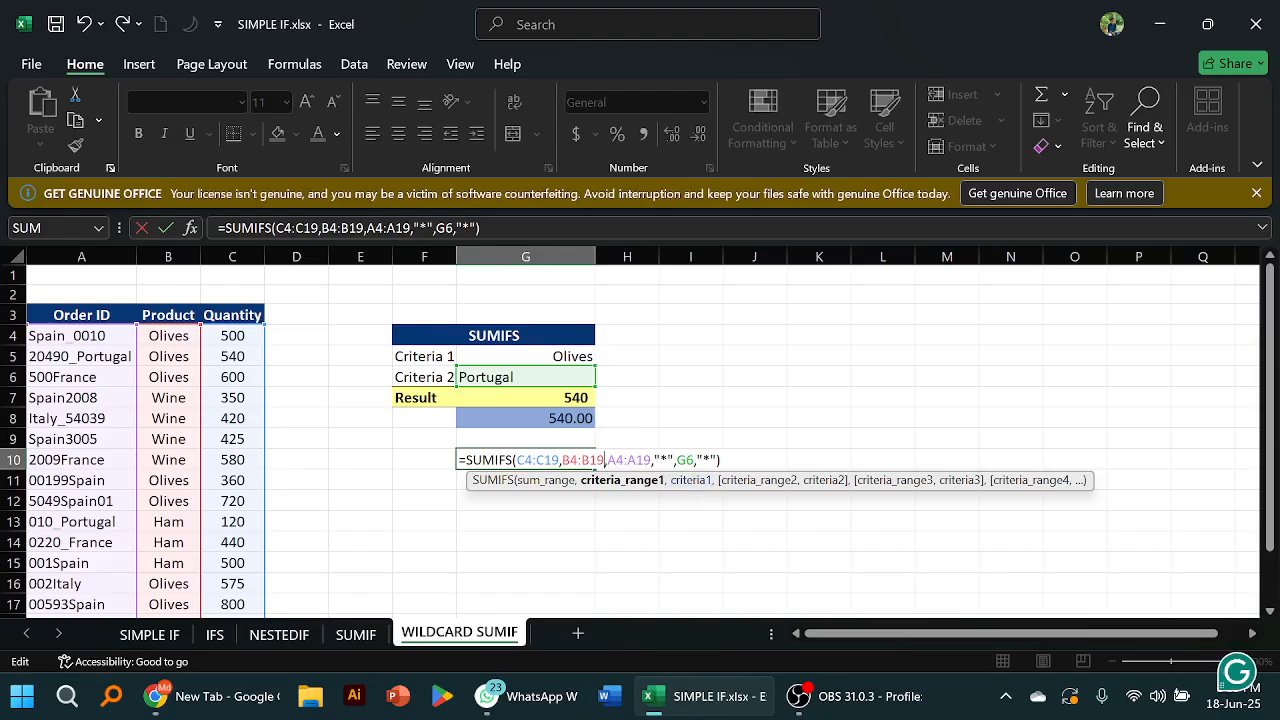
pyautogui.press('Return')
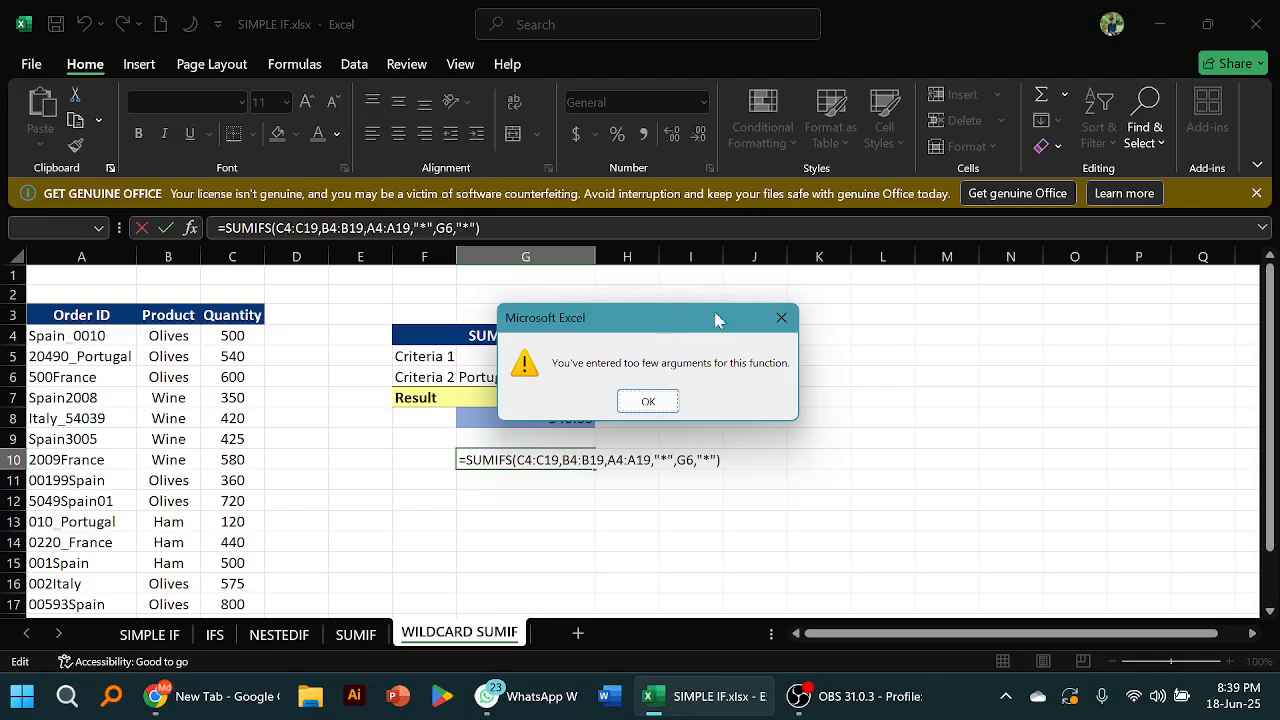
pyautogui.click(656, 409)
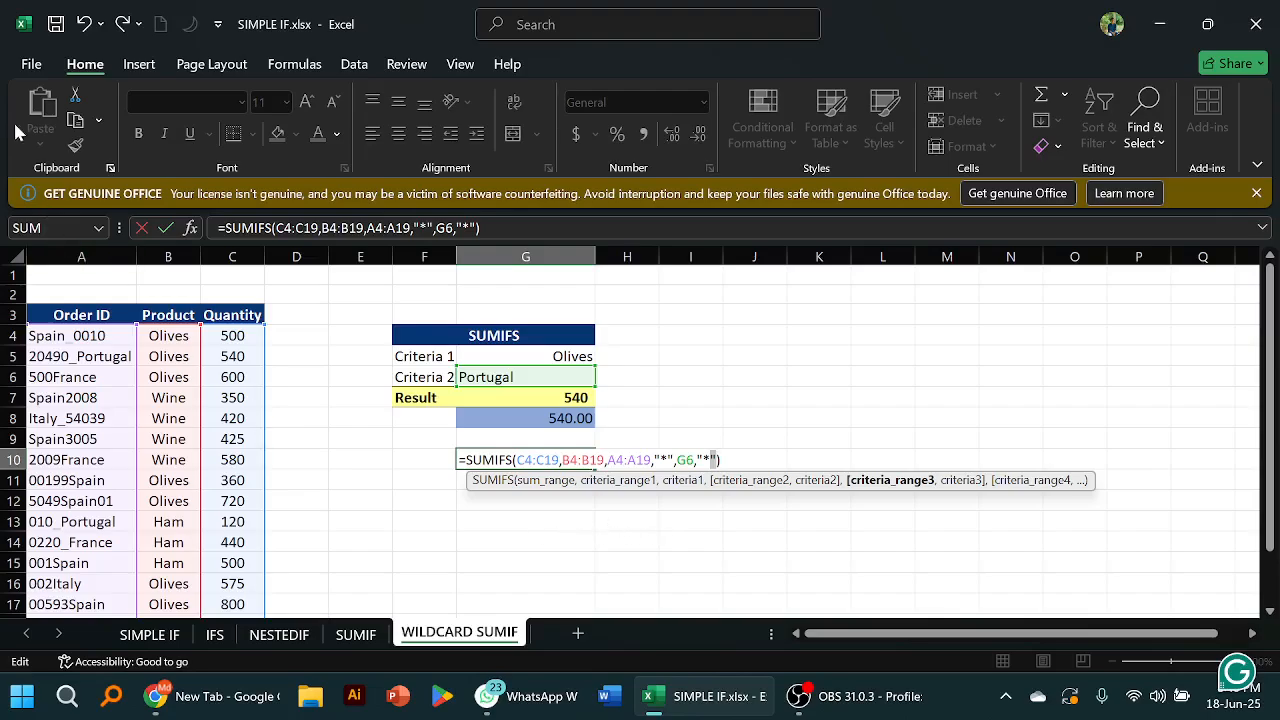
pyautogui.click(86, 22)
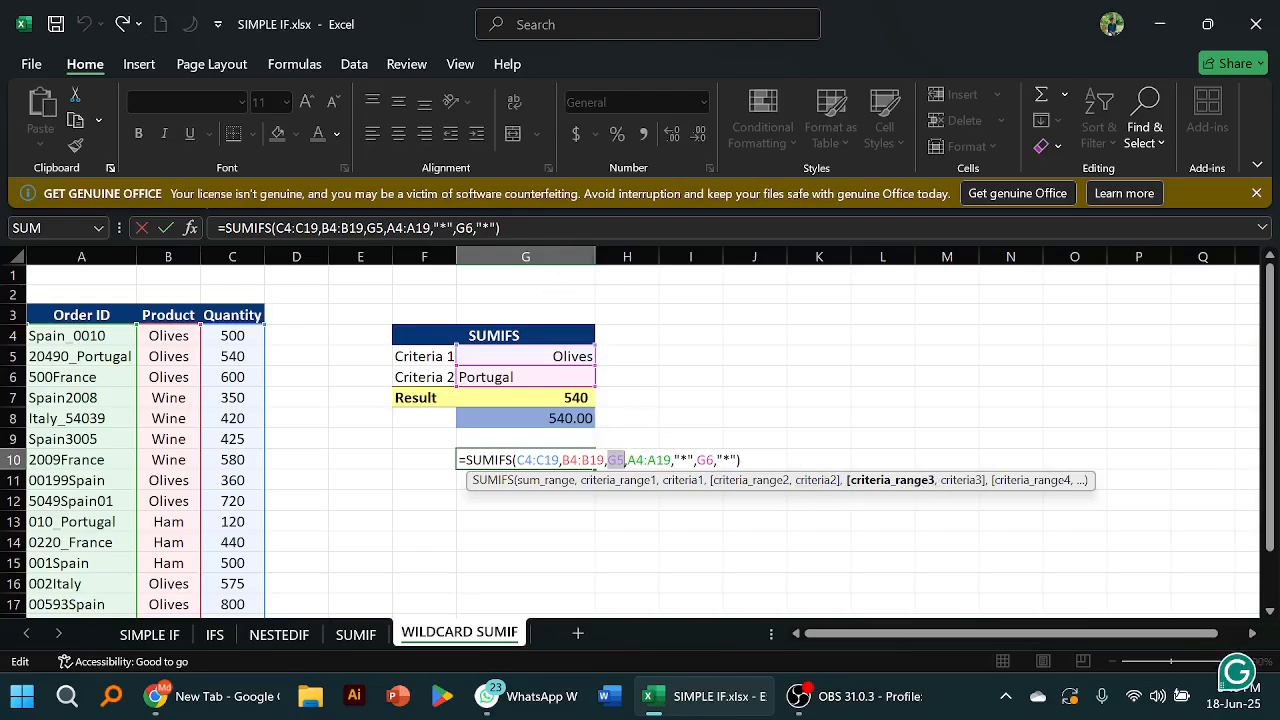
# Insert & after the first "*" in the G10 formula and remove the A4:A19 criteria range
pyautogui.click(717, 460)
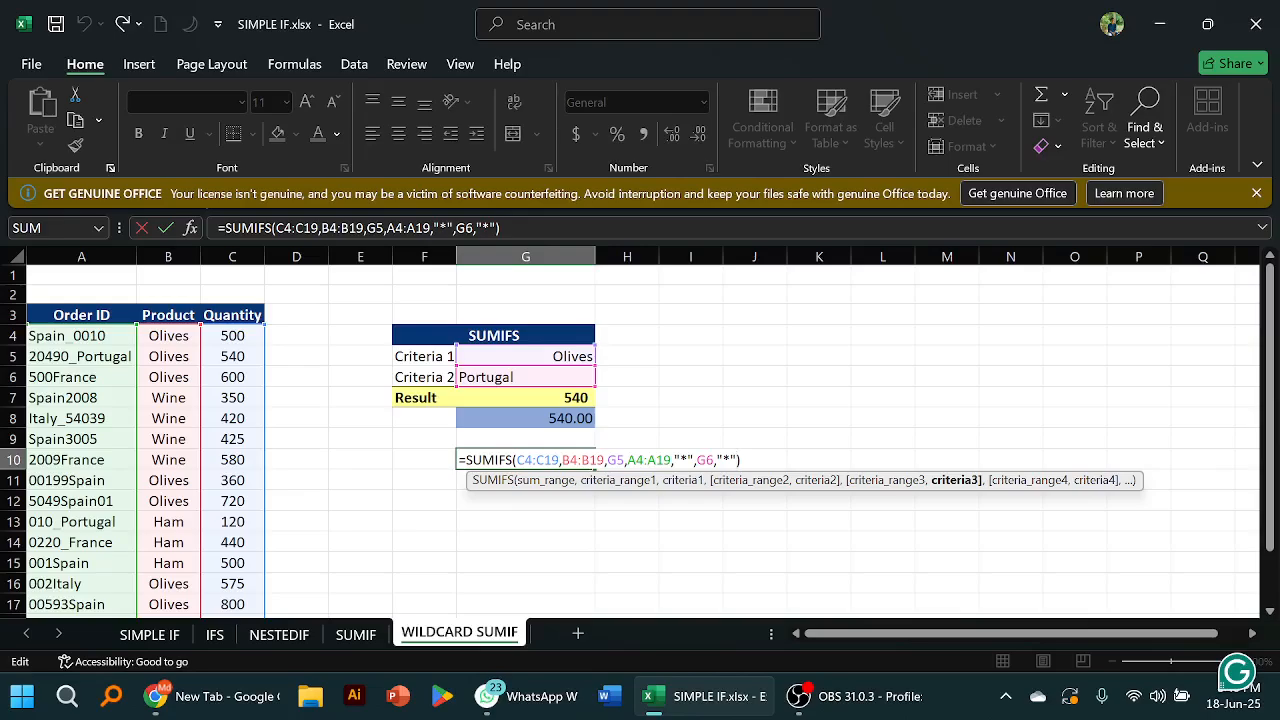
pyautogui.click(694, 460)
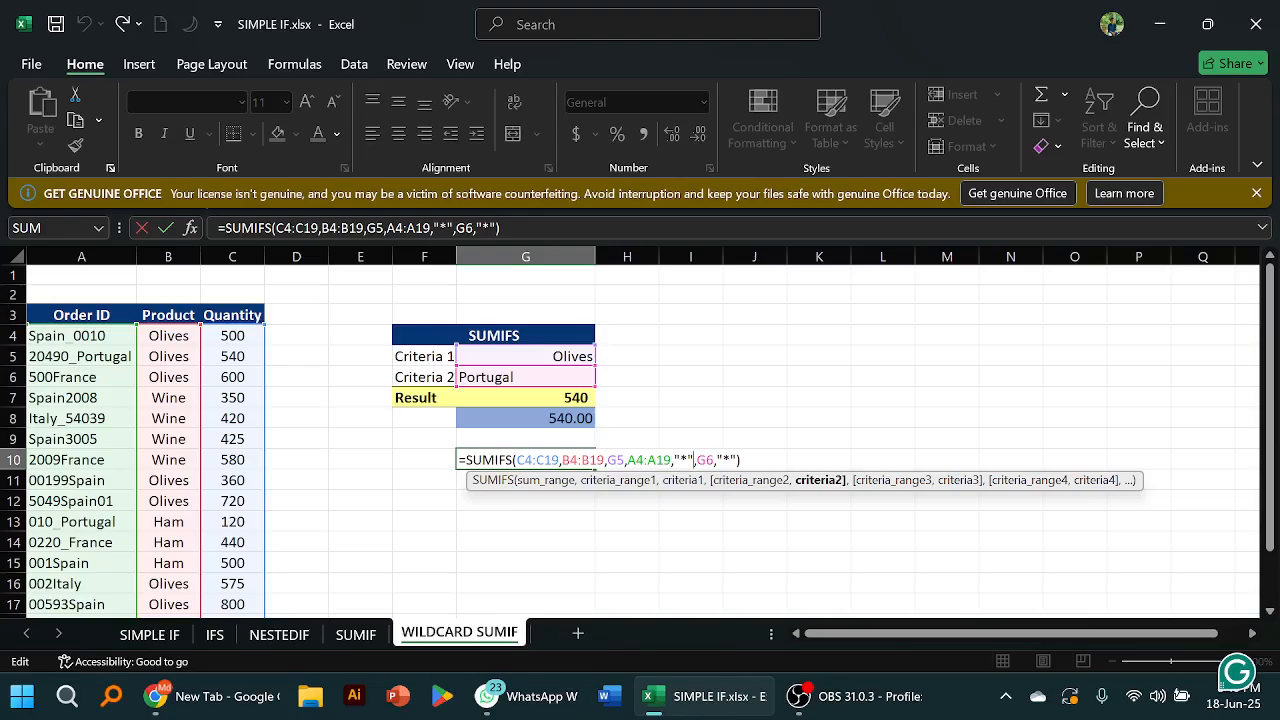
pyautogui.write('&')
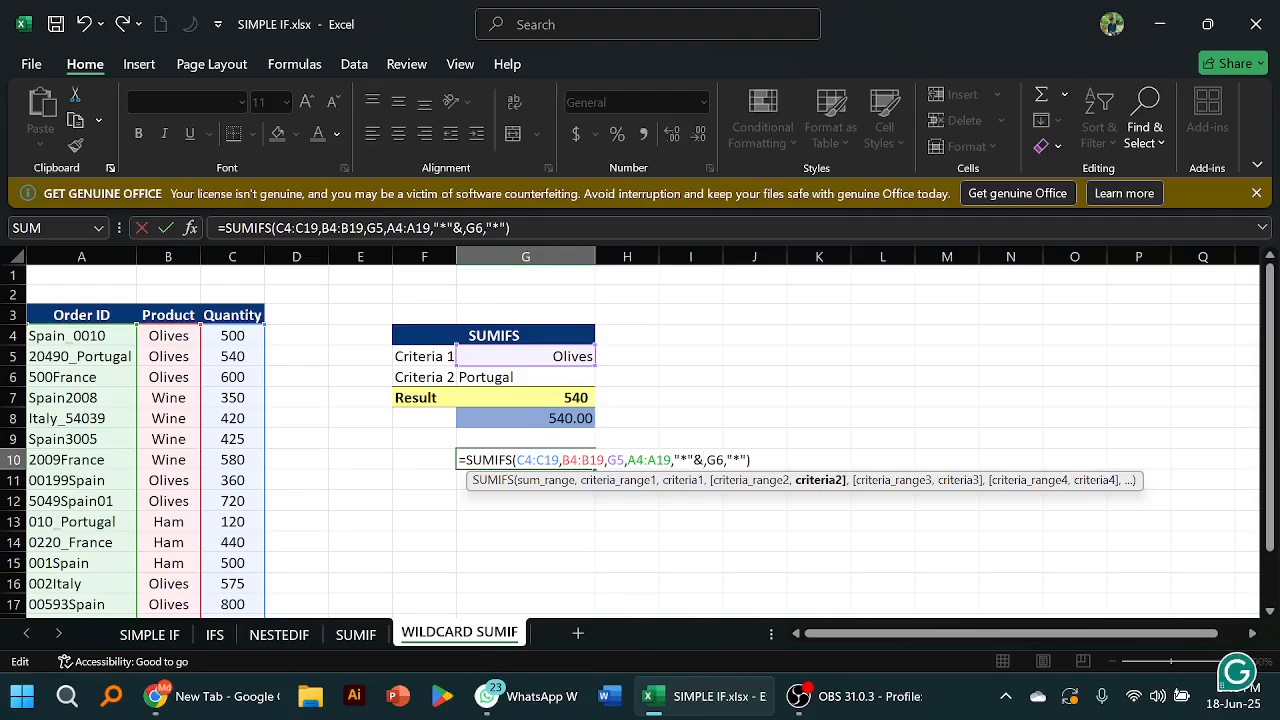
pyautogui.click(727, 460)
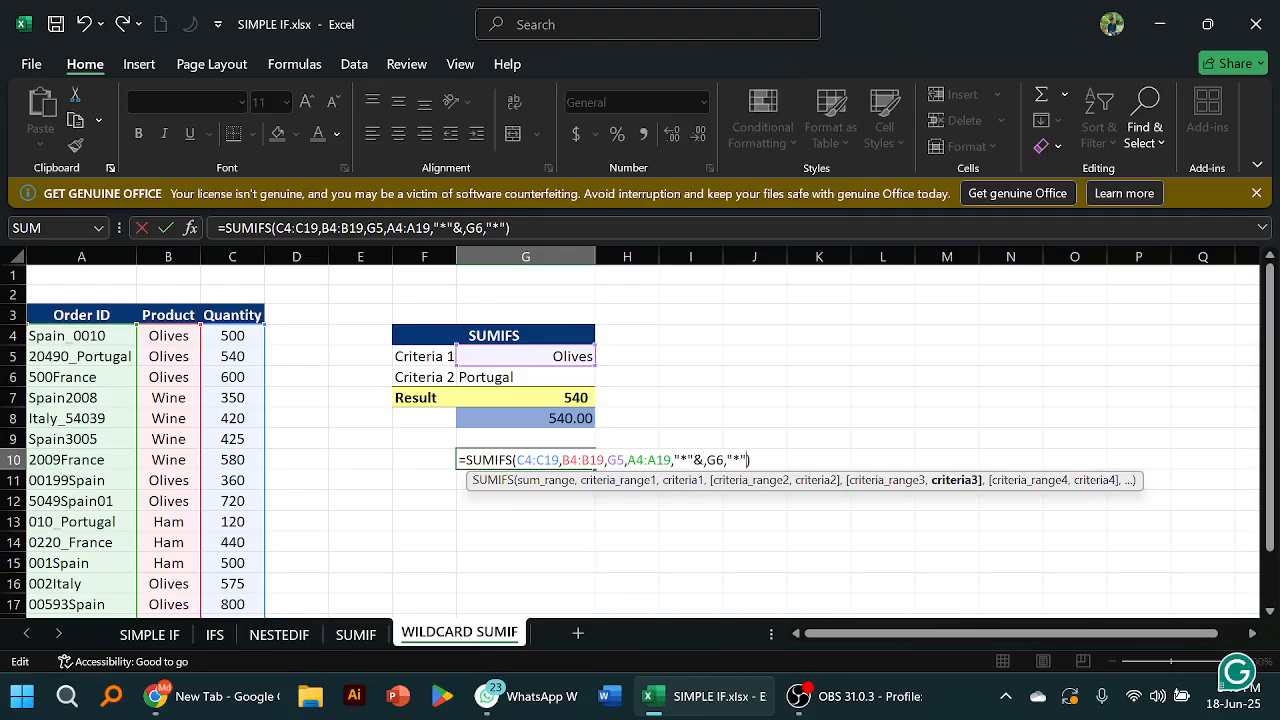
pyautogui.click(777, 482)
pyautogui.write('&')
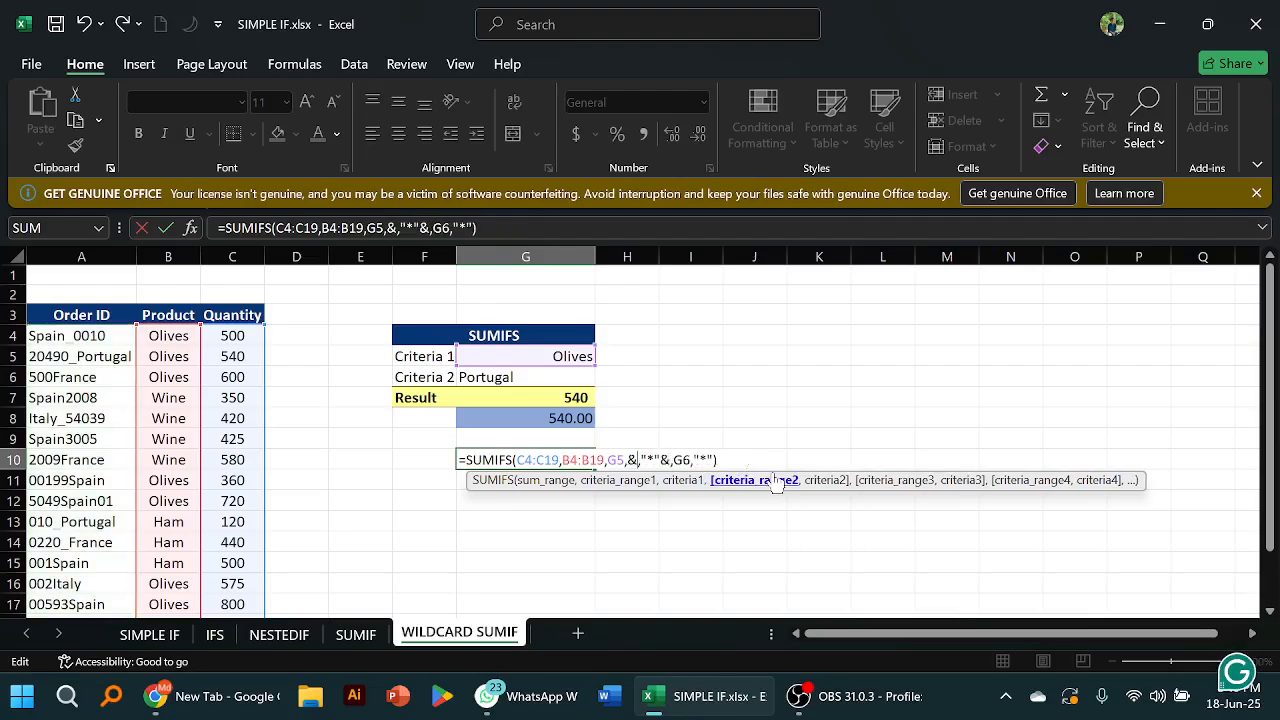
pyautogui.press('BackSpace')
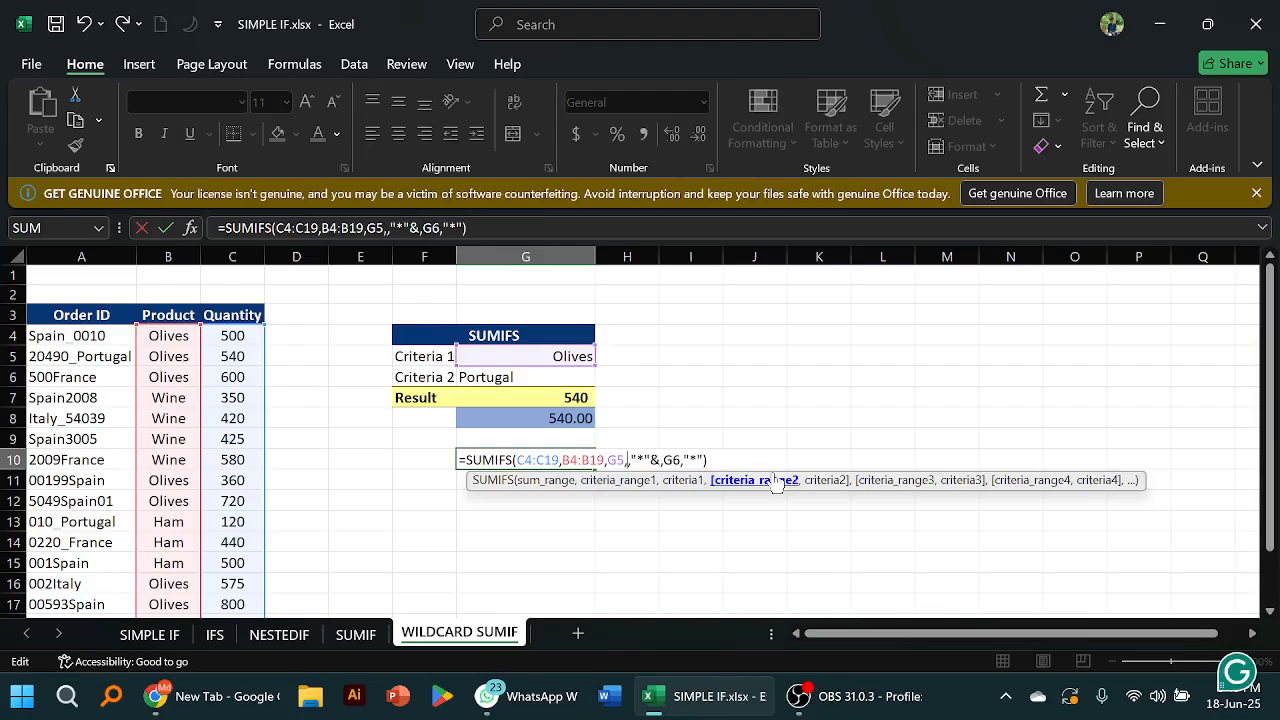
pyautogui.press('BackSpace')
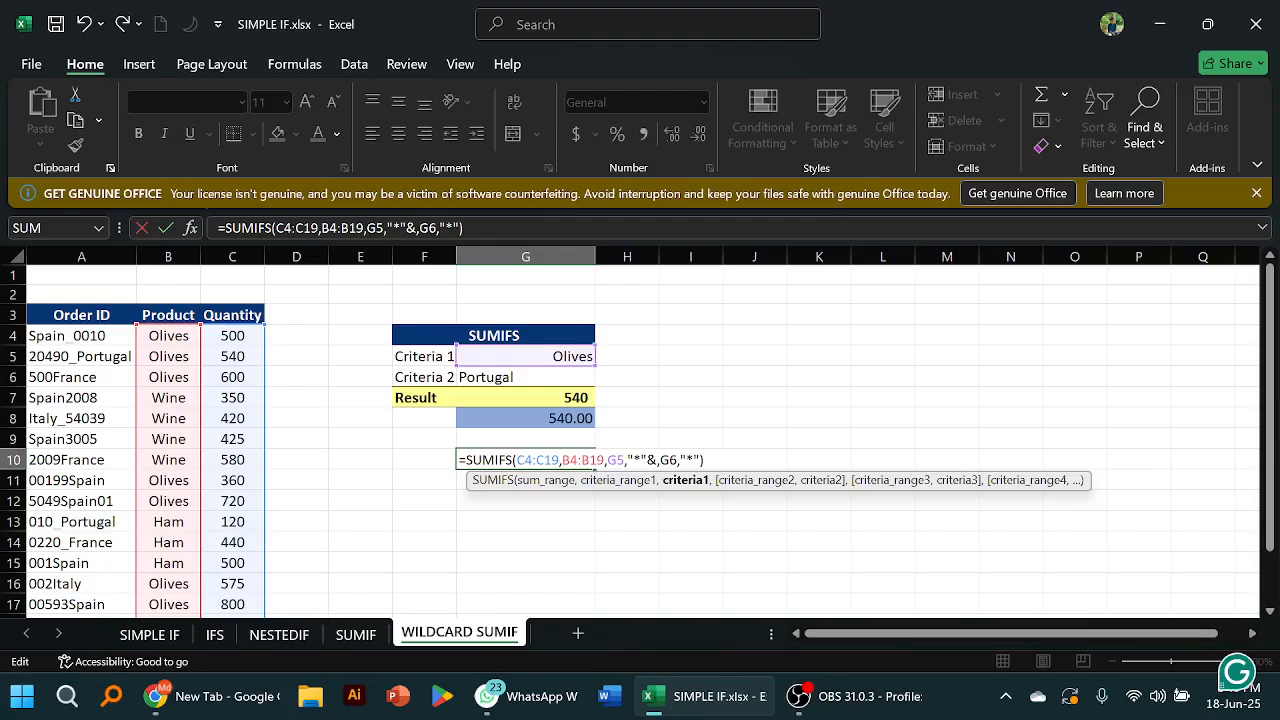
# Add & after the last "*" in the G10 formula and try to enter it
pyautogui.click(700, 460)
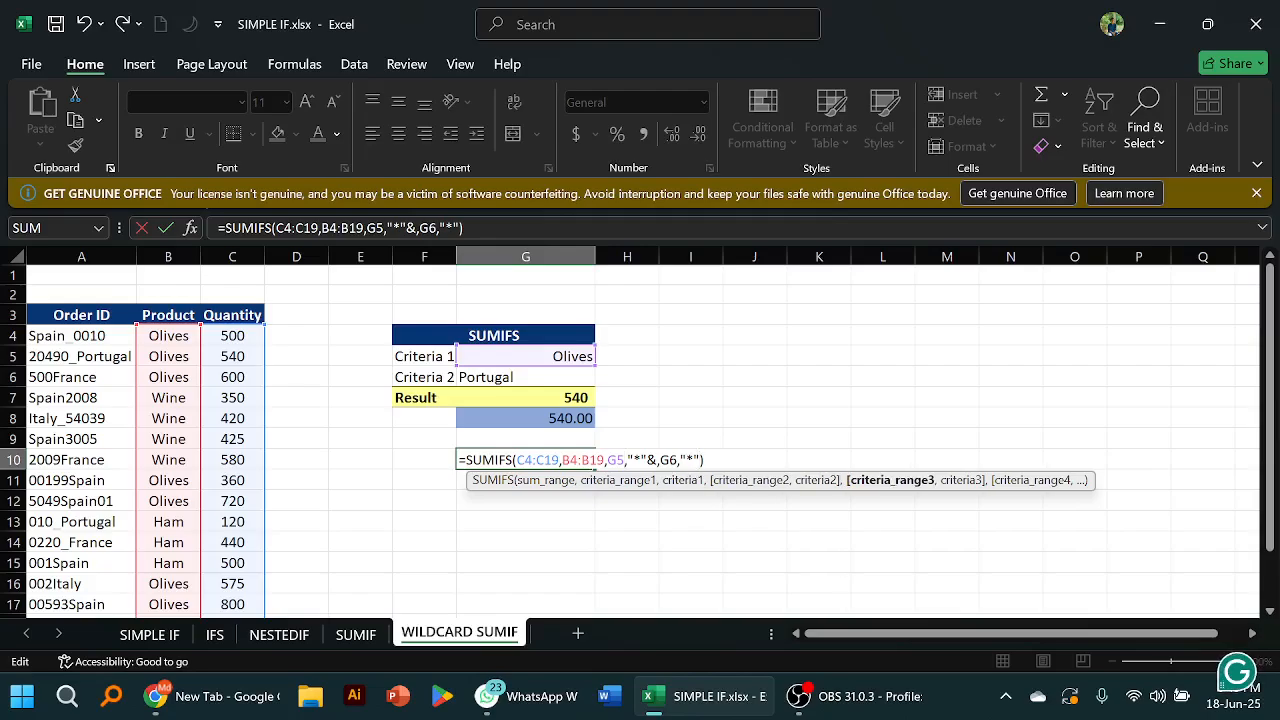
pyautogui.write('&')
pyautogui.press('Return')
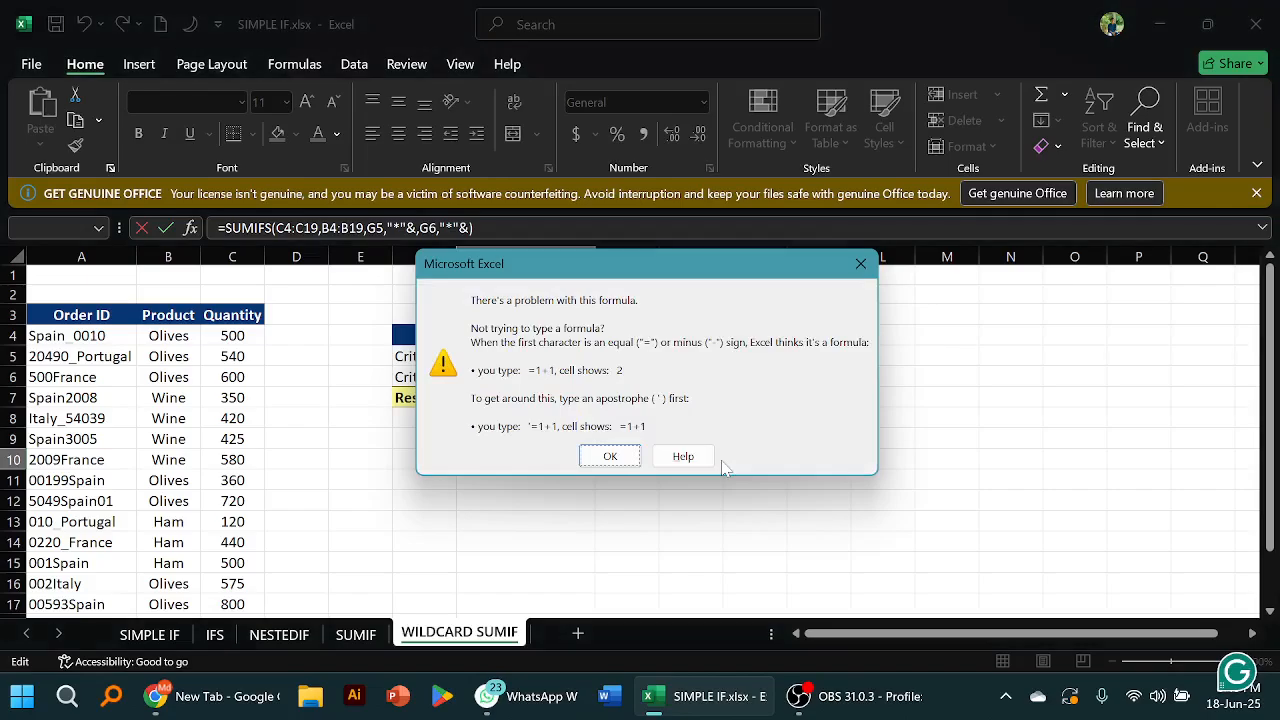
pyautogui.click(605, 449)
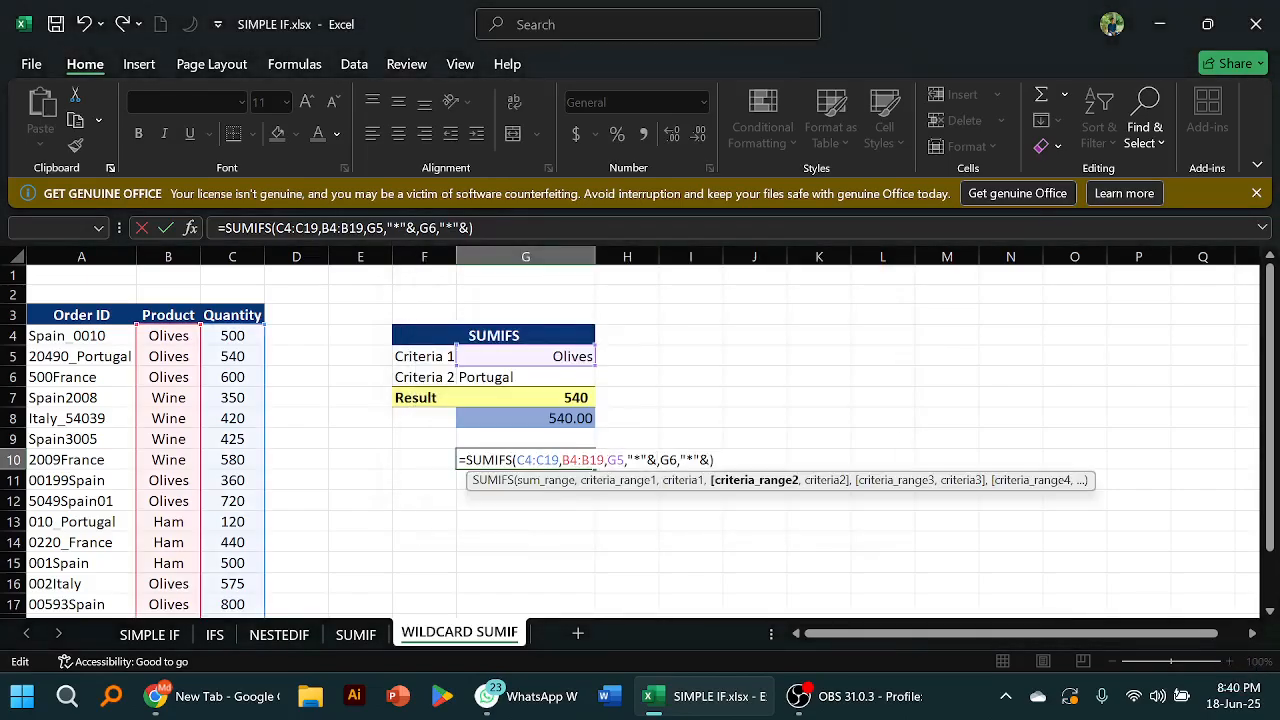
pyautogui.press('Return')
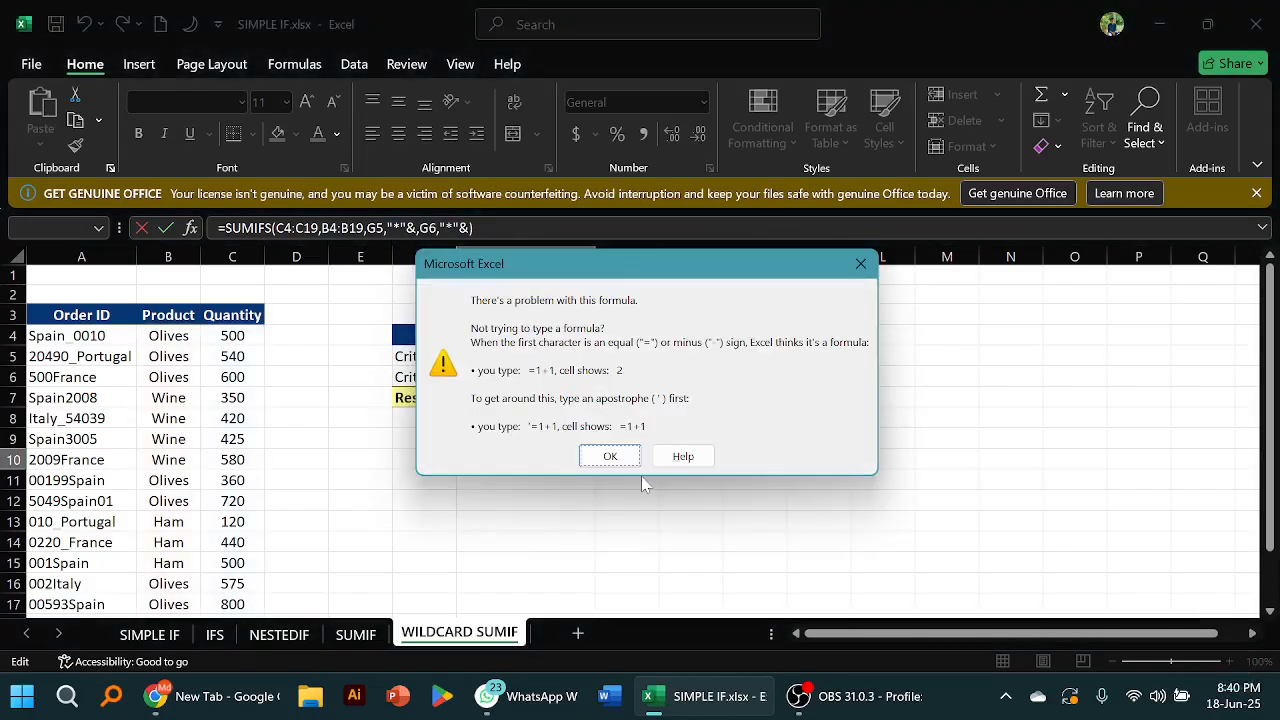
pyautogui.click(607, 456)
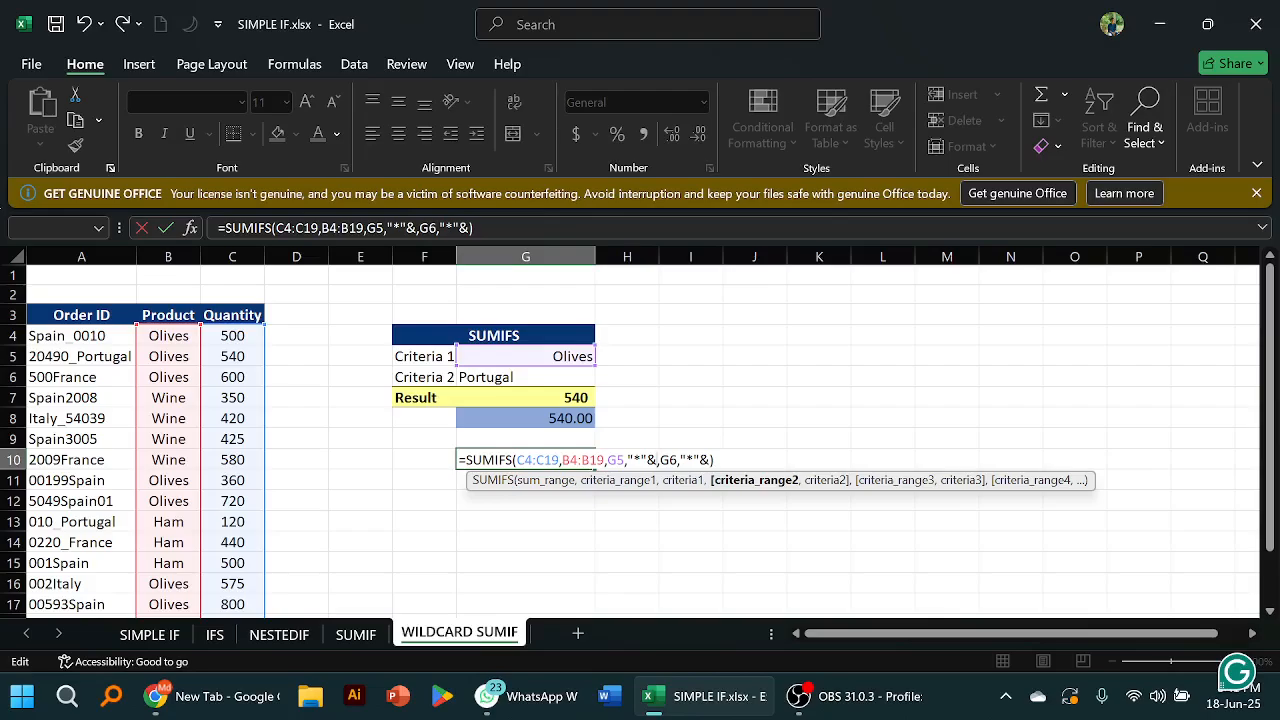
# Remove the commas before and after G6 in the G10 formula and try to enter it
pyautogui.press('Right')
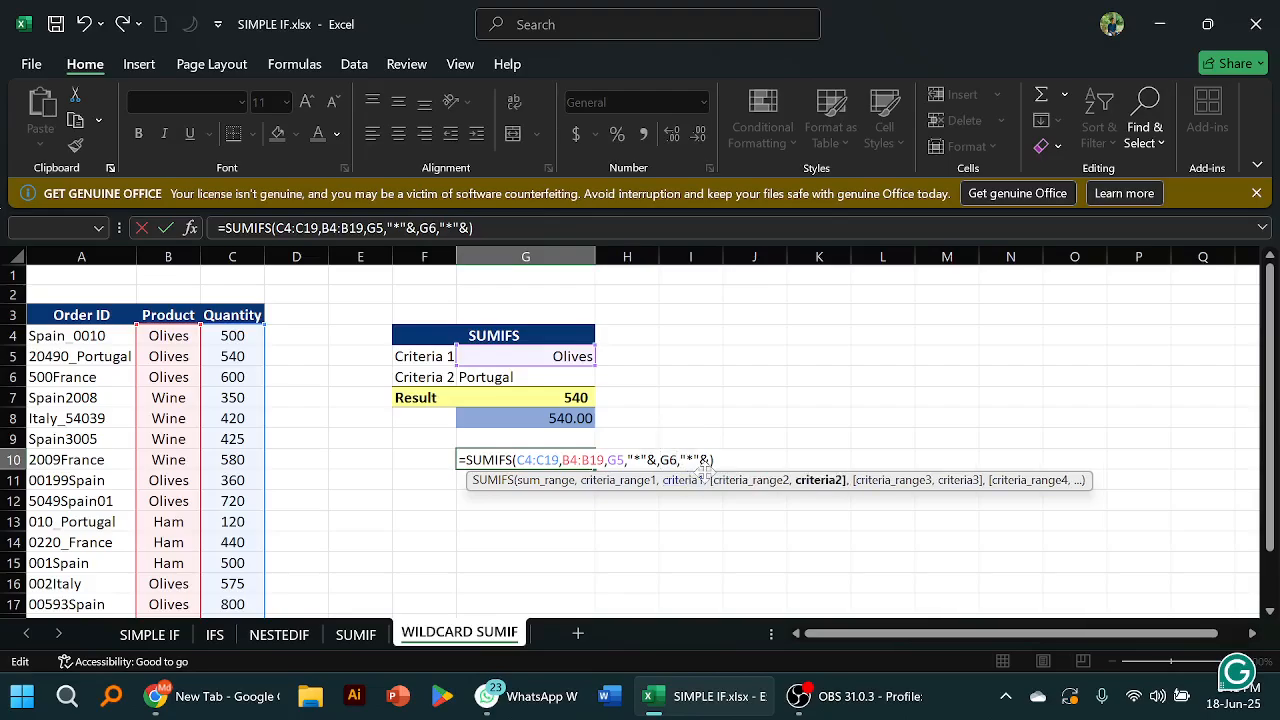
pyautogui.press('BackSpace')
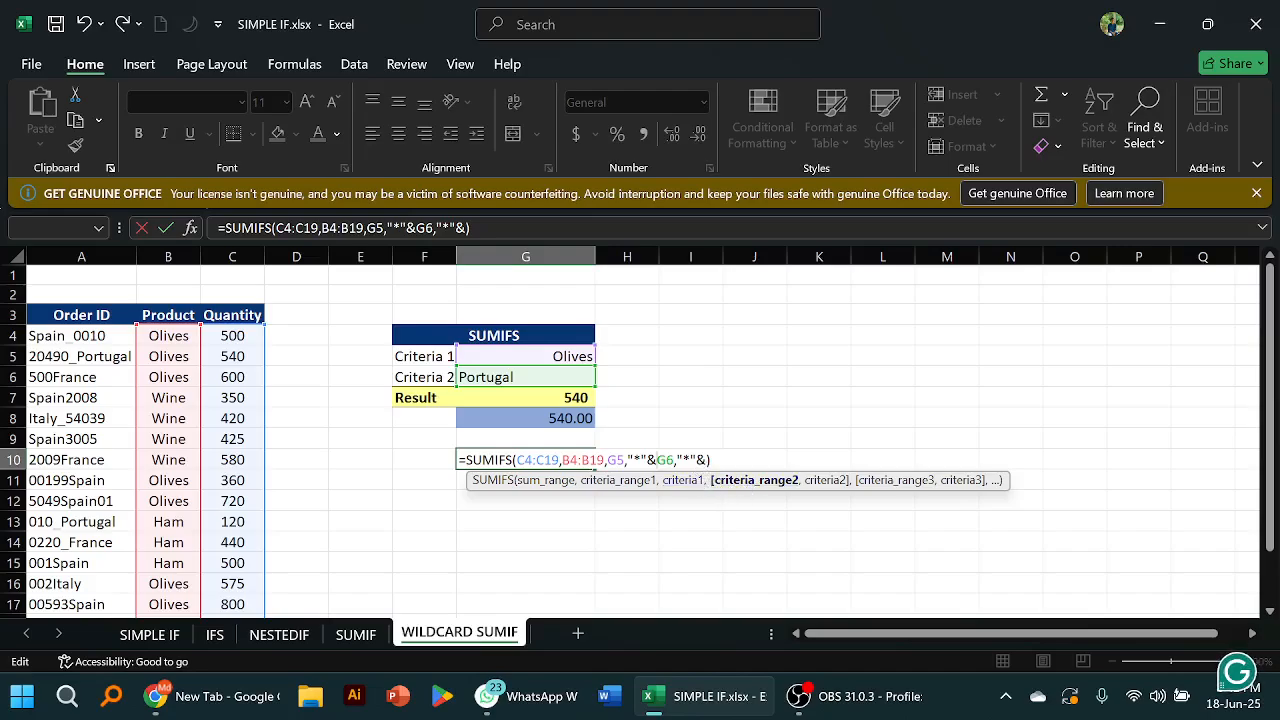
pyautogui.press('Right')
pyautogui.press('Right')
pyautogui.press('Right')
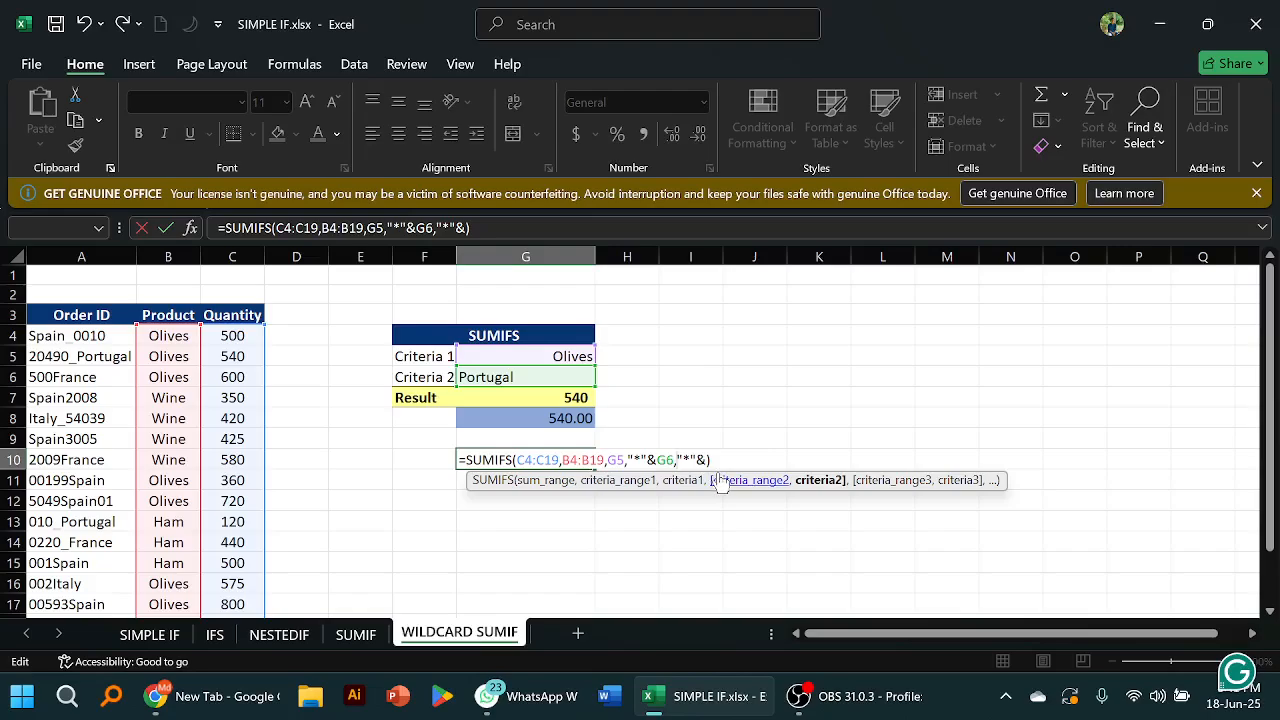
pyautogui.press('BackSpace')
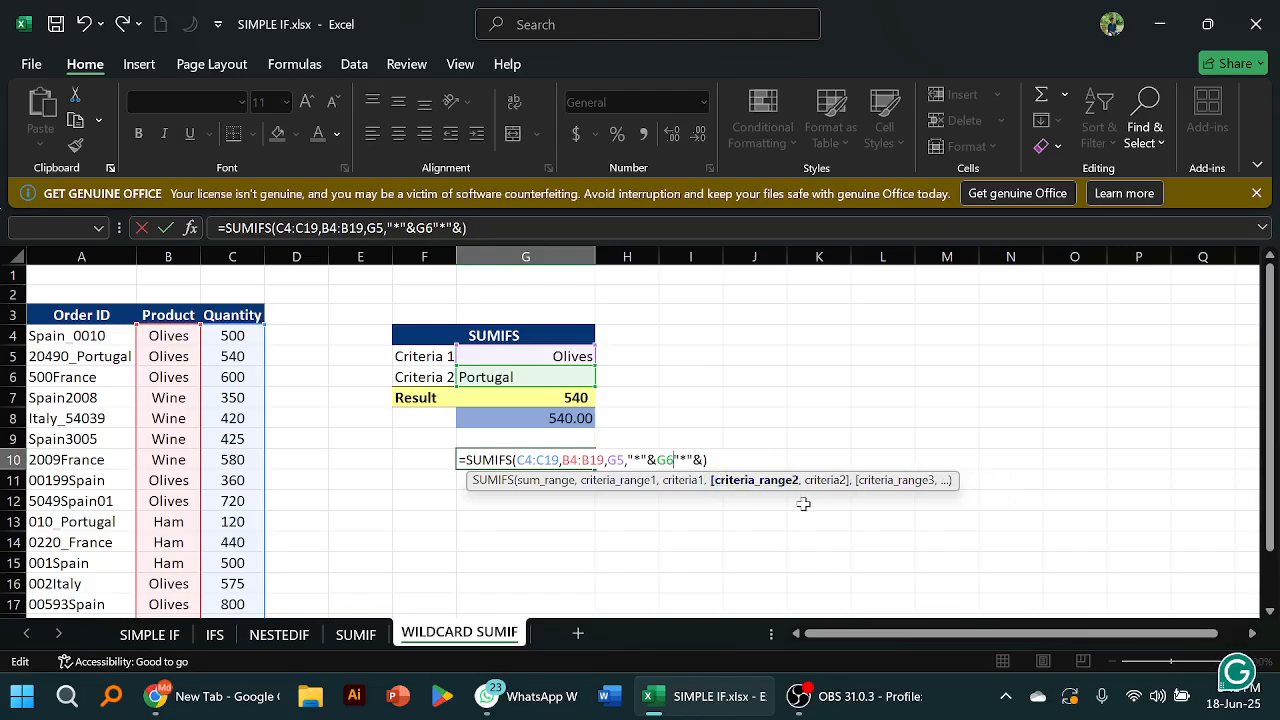
pyautogui.press('Return')
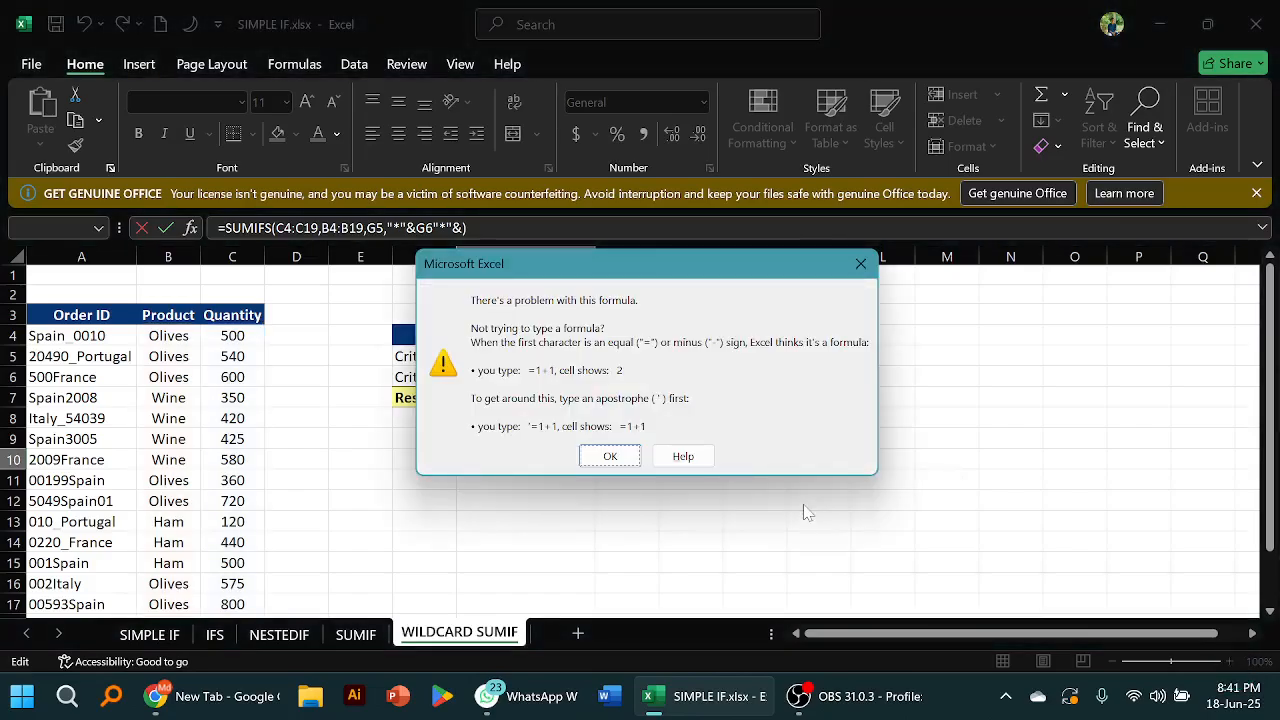
pyautogui.click(610, 456)
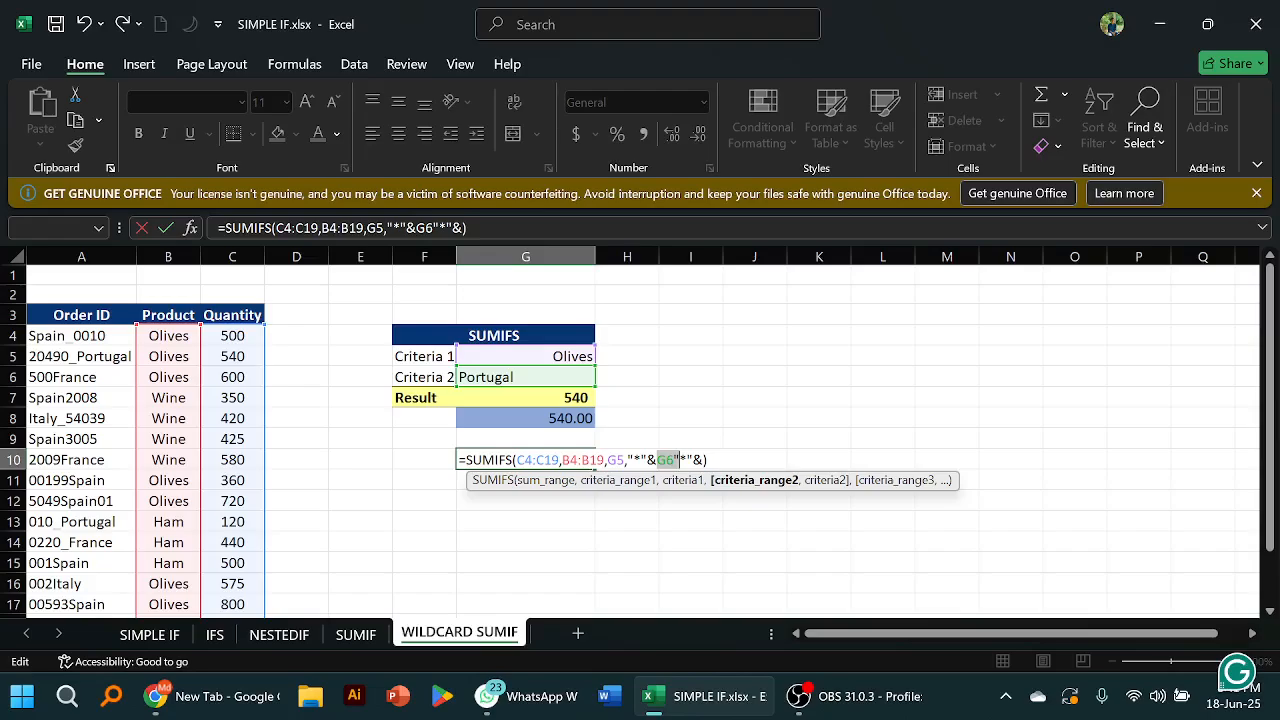
# Delete the whole G6 wildcard criterion from the G10 formula, leaving =SUMIFS(C4:C19,B4:B19,G5,)
pyautogui.click(675, 460)
pyautogui.press('BackSpace')
pyautogui.press('BackSpace')
pyautogui.press('BackSpace')
pyautogui.press('BackSpace')
pyautogui.press('BackSpace')
pyautogui.press('BackSpace')
pyautogui.press('BackSpace')
pyautogui.press('BackSpace')
pyautogui.press('BackSpace')
pyautogui.press('BackSpace')
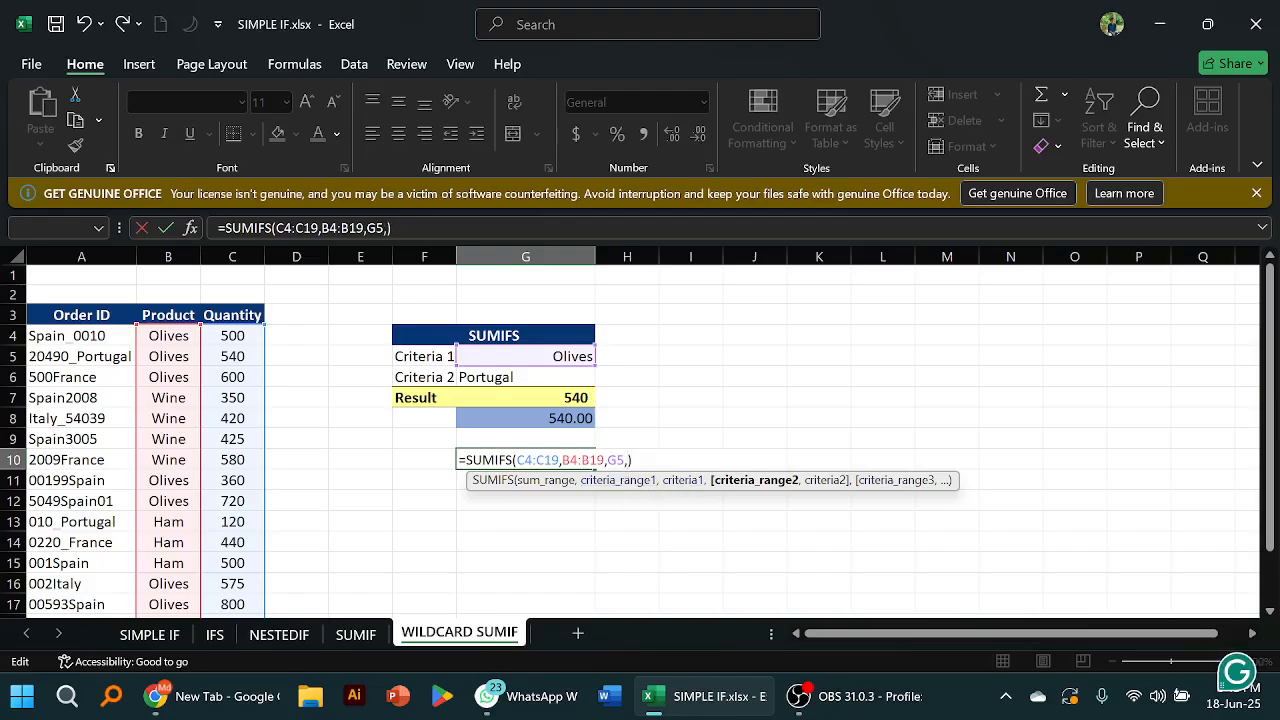
pyautogui.click(617, 460)
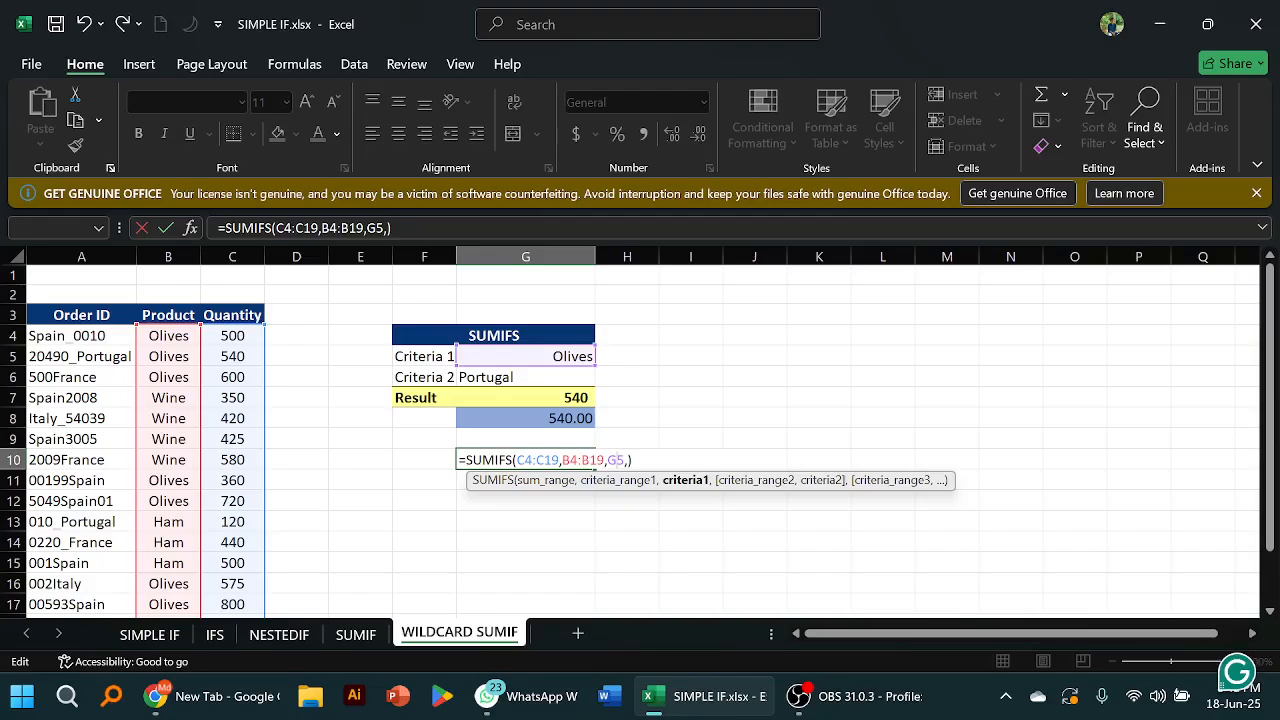
pyautogui.click(628, 460)
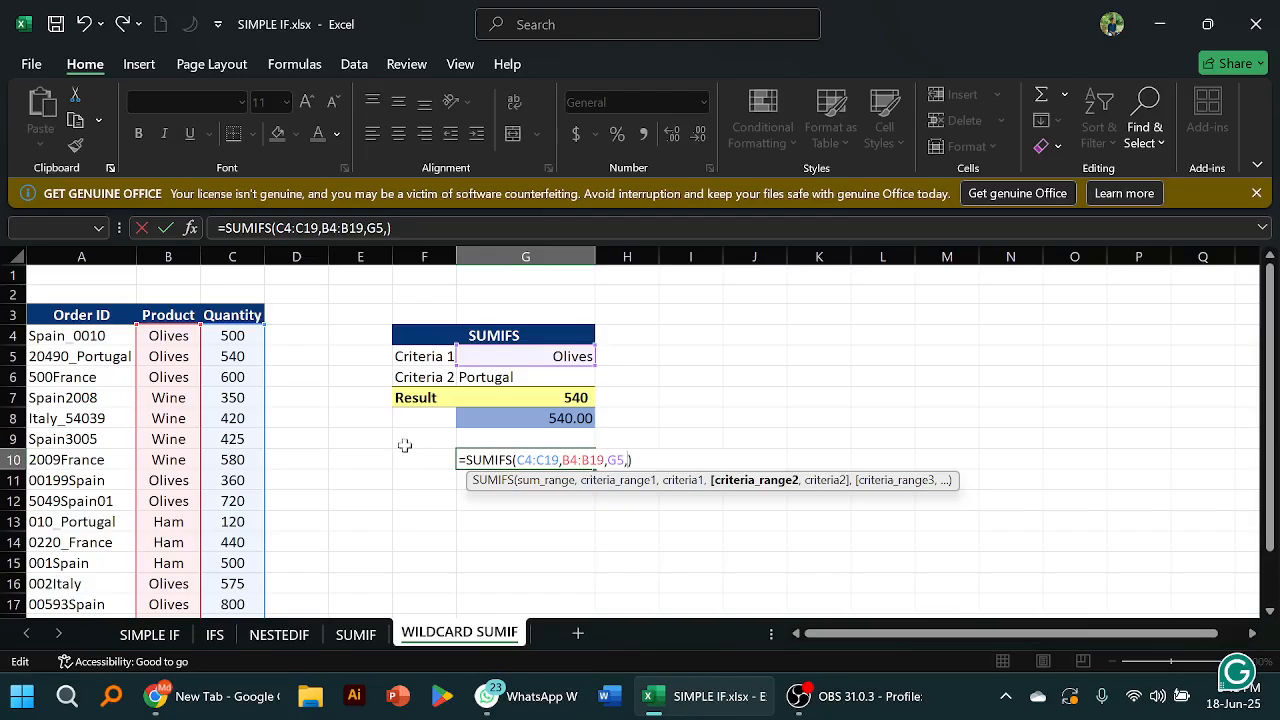
pyautogui.moveTo(68, 338); pyautogui.dragTo(86, 589)
pyautogui.click(86, 589)
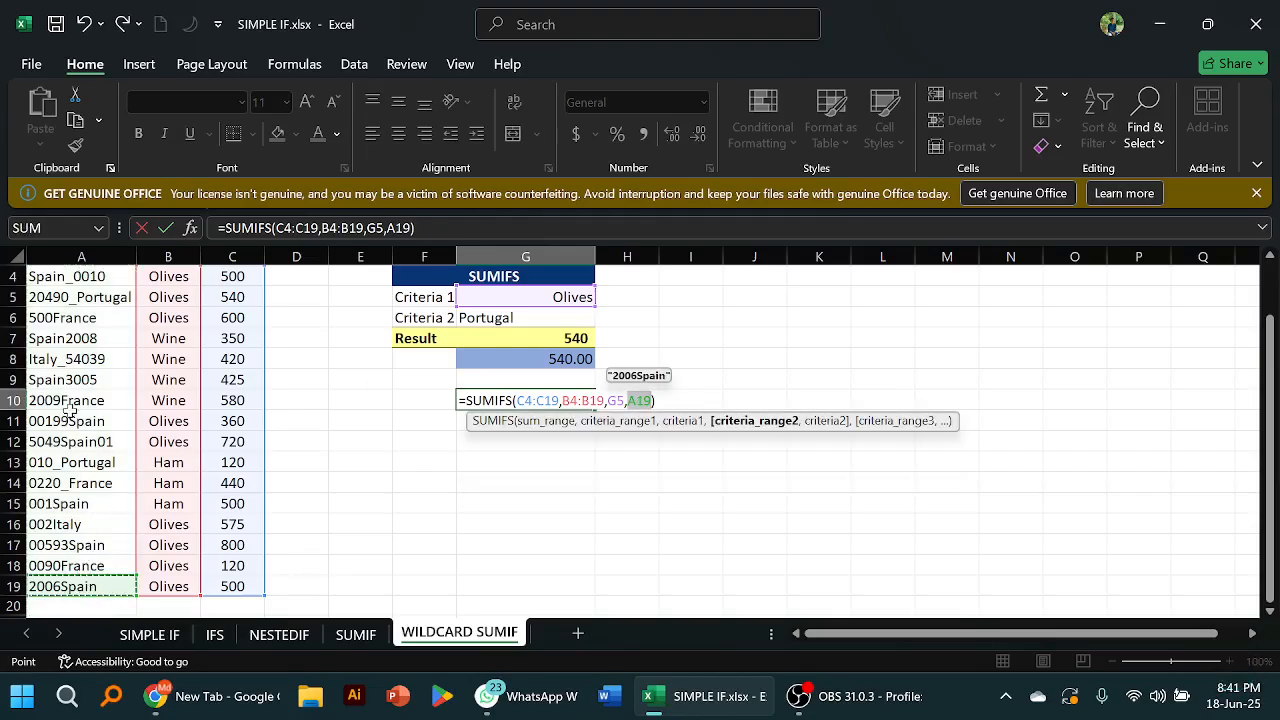
pyautogui.press('BackSpace')
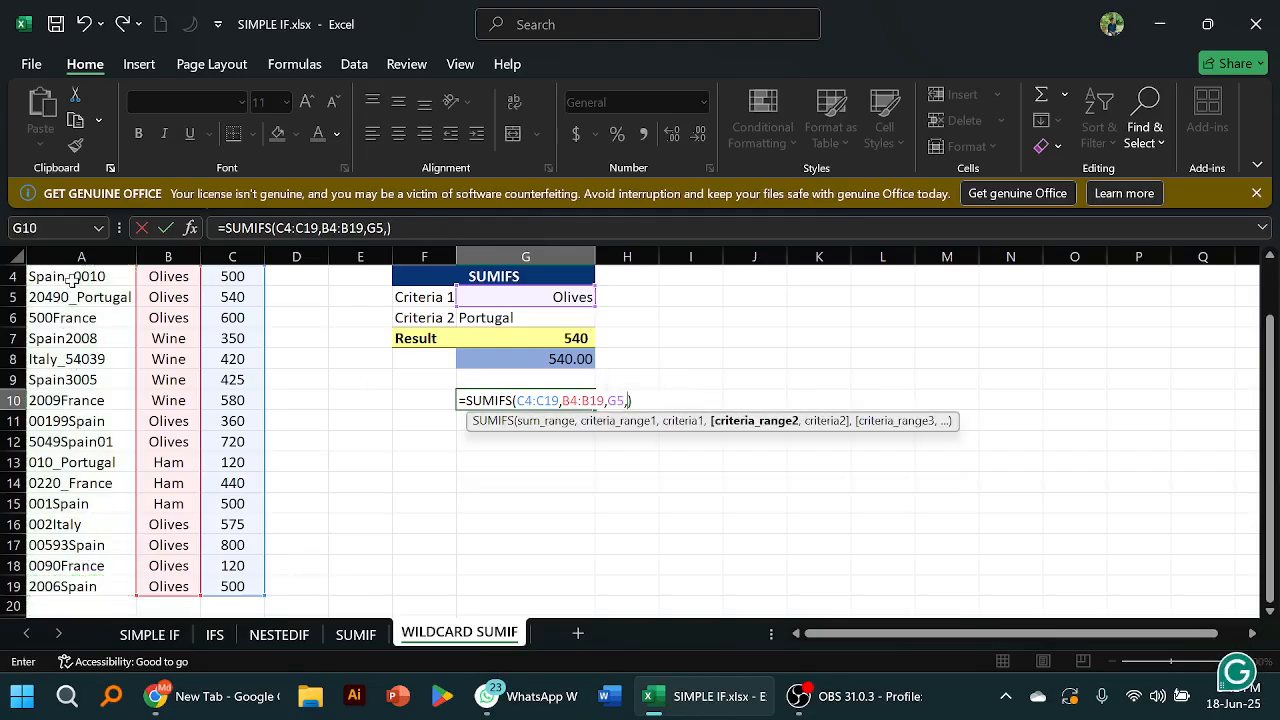
pyautogui.scroll(1, 78, 317)
pyautogui.click(98, 370)
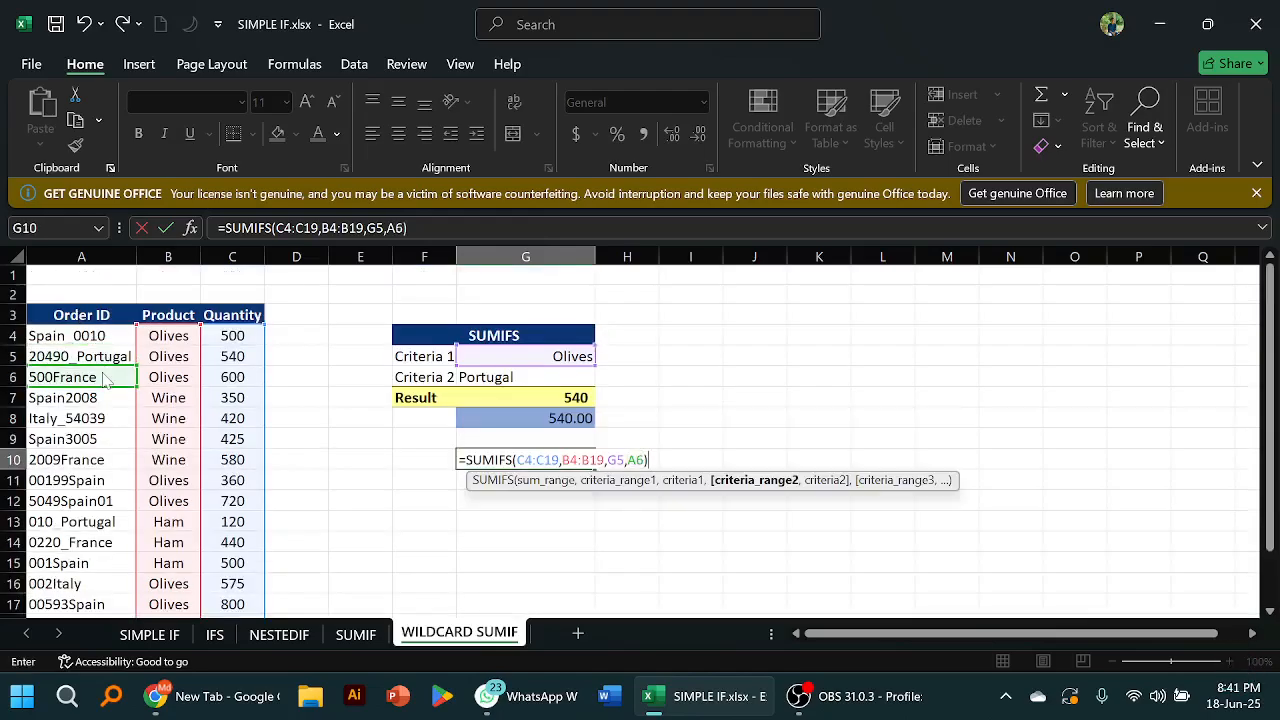
pyautogui.press('Return')
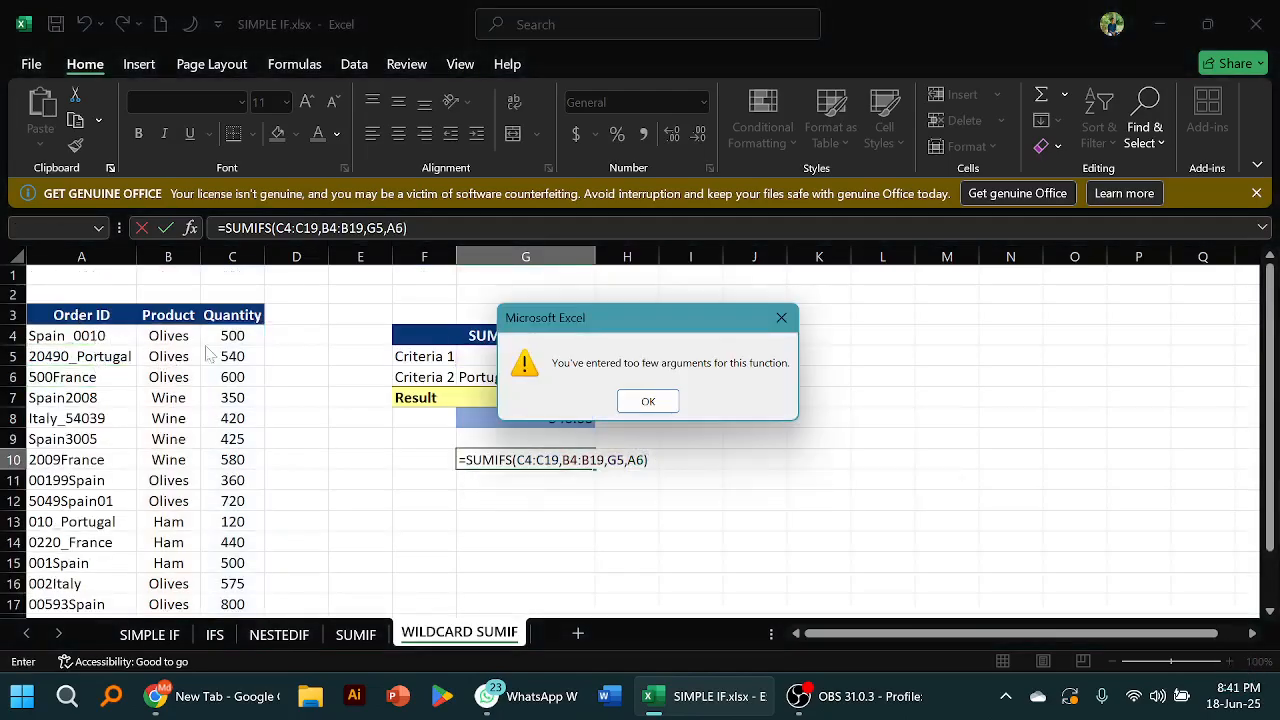
pyautogui.click(648, 401)
pyautogui.press('BackSpace')
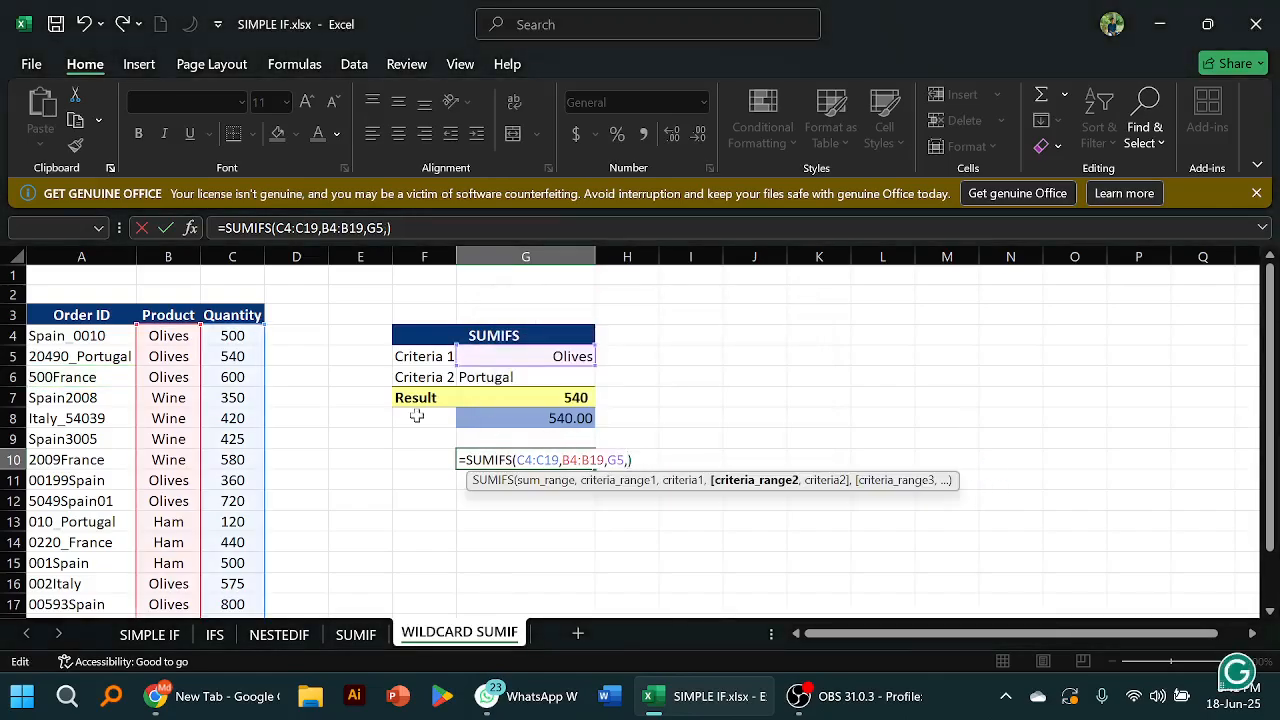
pyautogui.moveTo(66, 377); pyautogui.dragTo(67, 502)
pyautogui.click(91, 337)
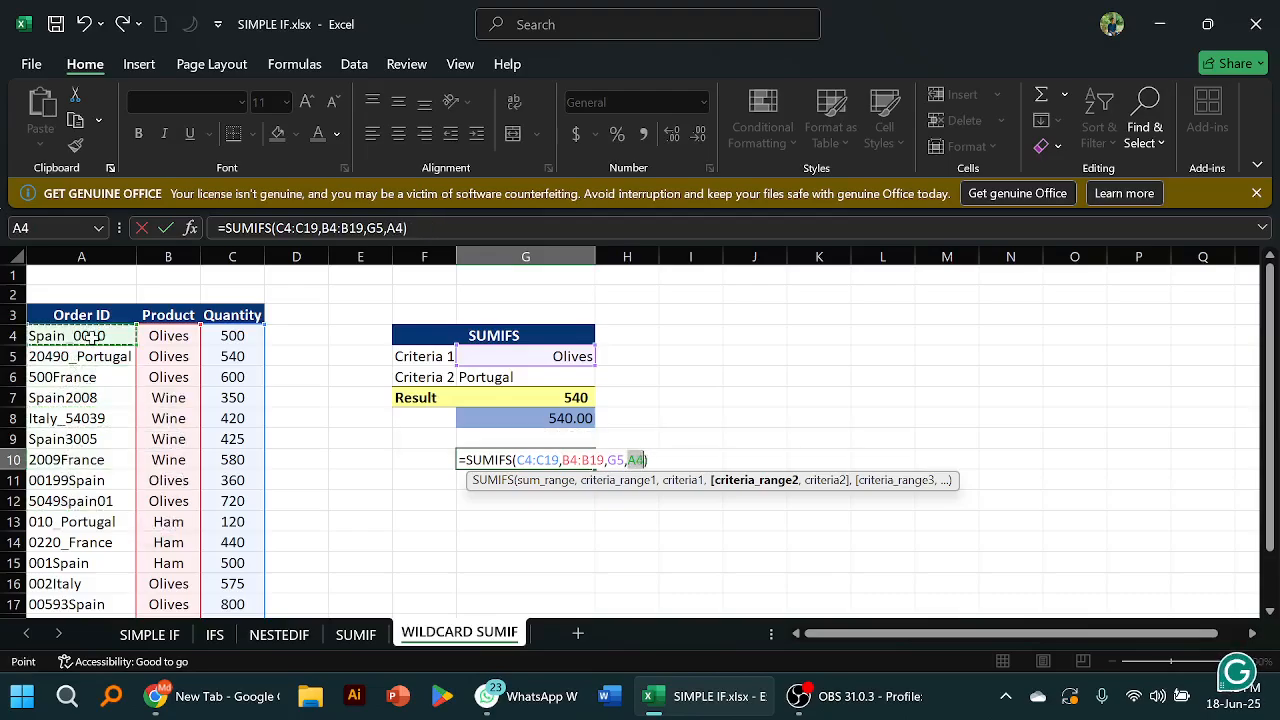
pyautogui.press('BackSpace')
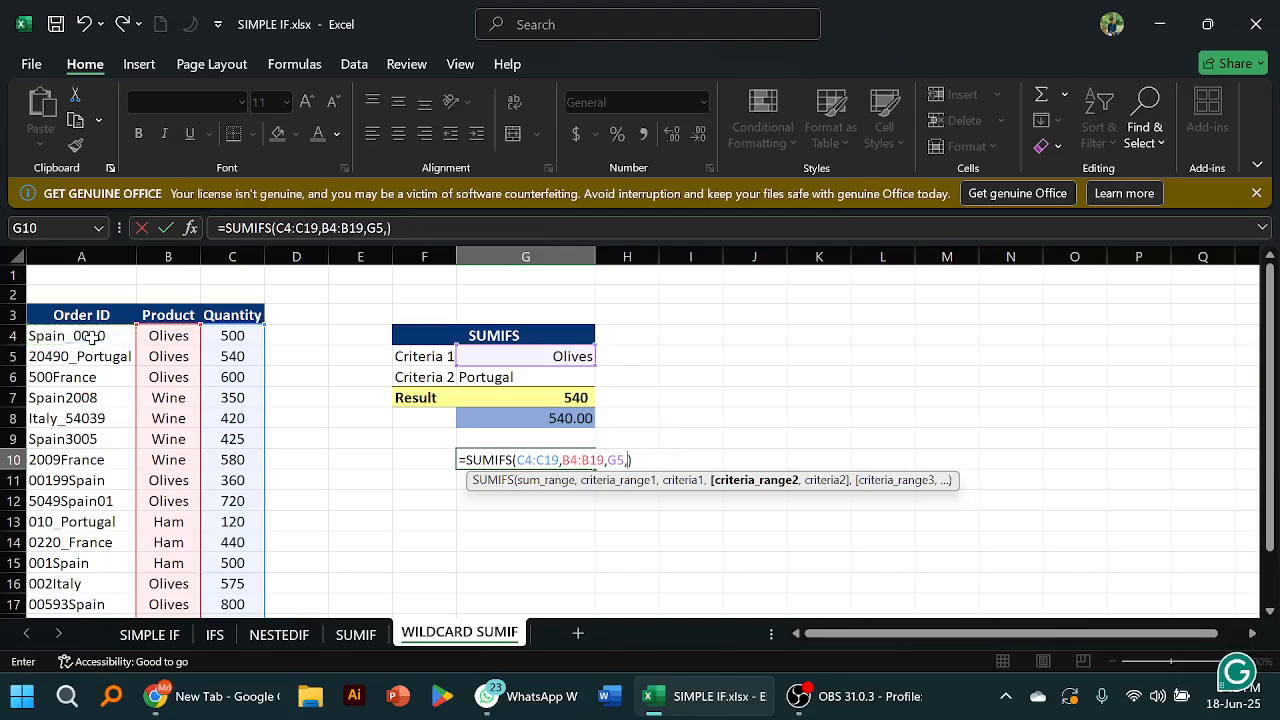
# Add A4:A19 as the second criteria range and G6 as its criterion in the G10 formula
pyautogui.scroll(-1, 91, 337)
pyautogui.scroll(1, 92, 338)
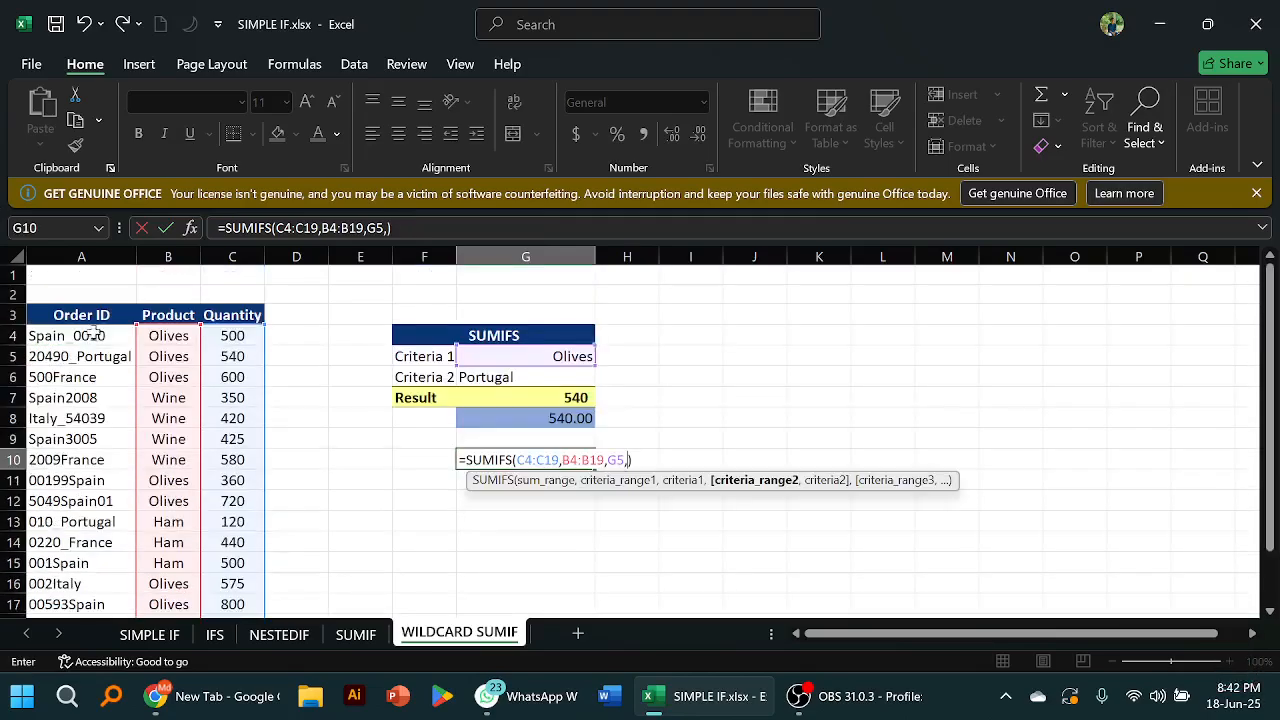
pyautogui.moveTo(97, 337); pyautogui.dragTo(92, 566)
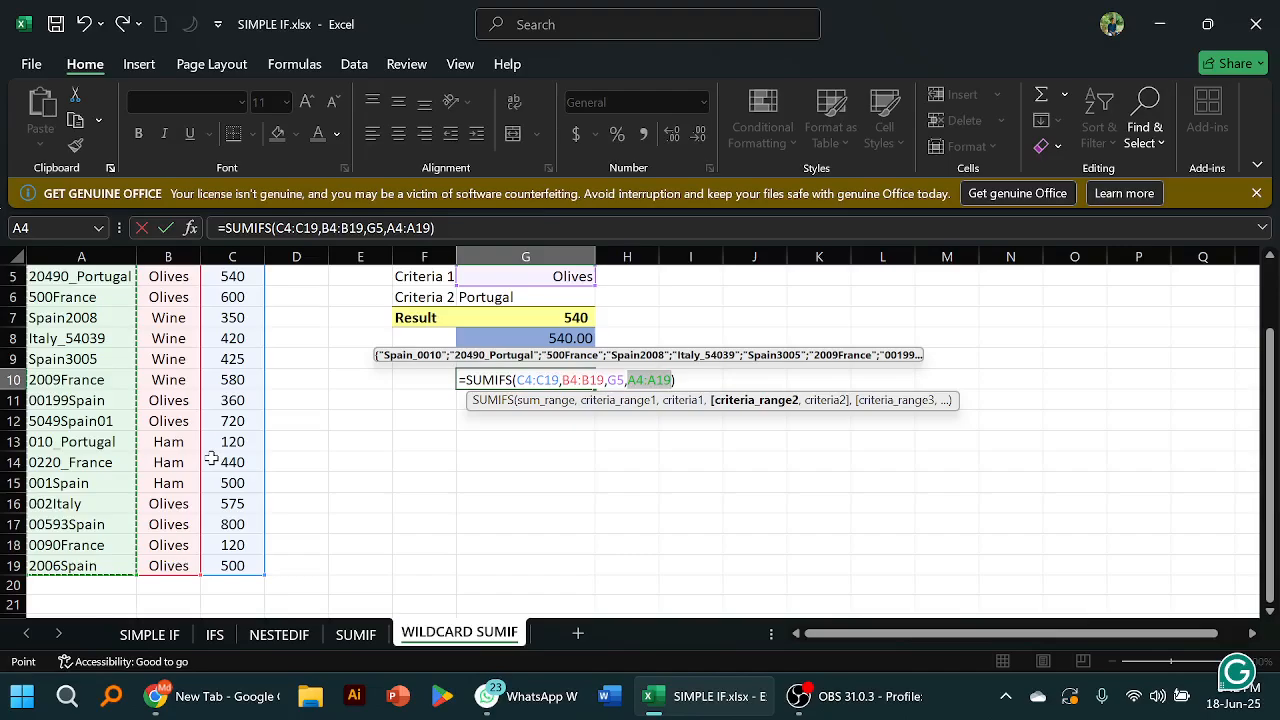
pyautogui.write(',')
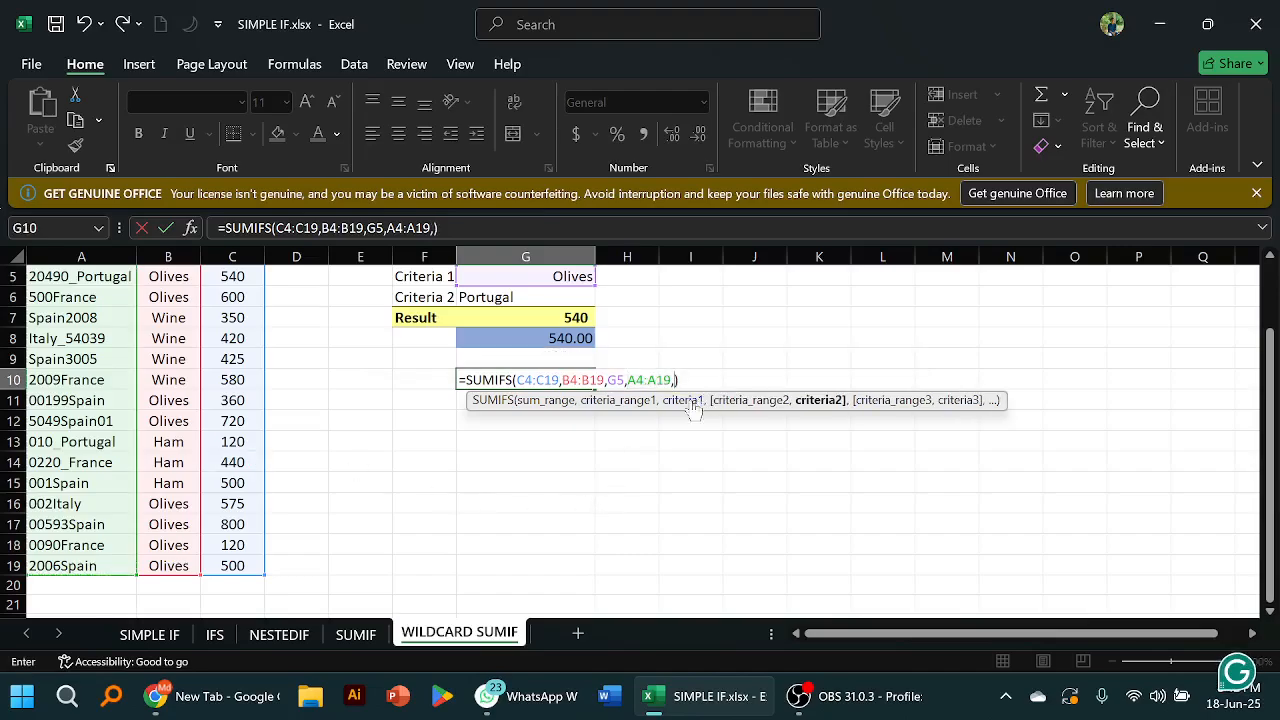
pyautogui.scroll(1, 568, 330)
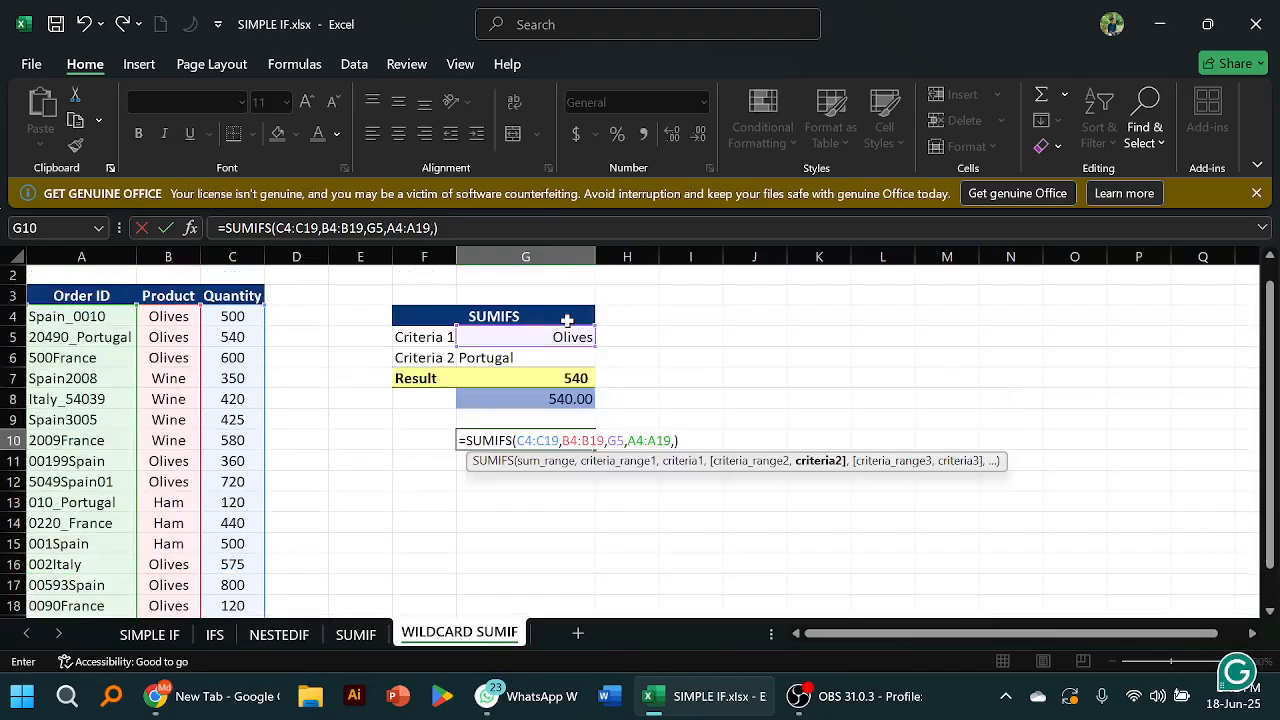
pyautogui.click(541, 359)
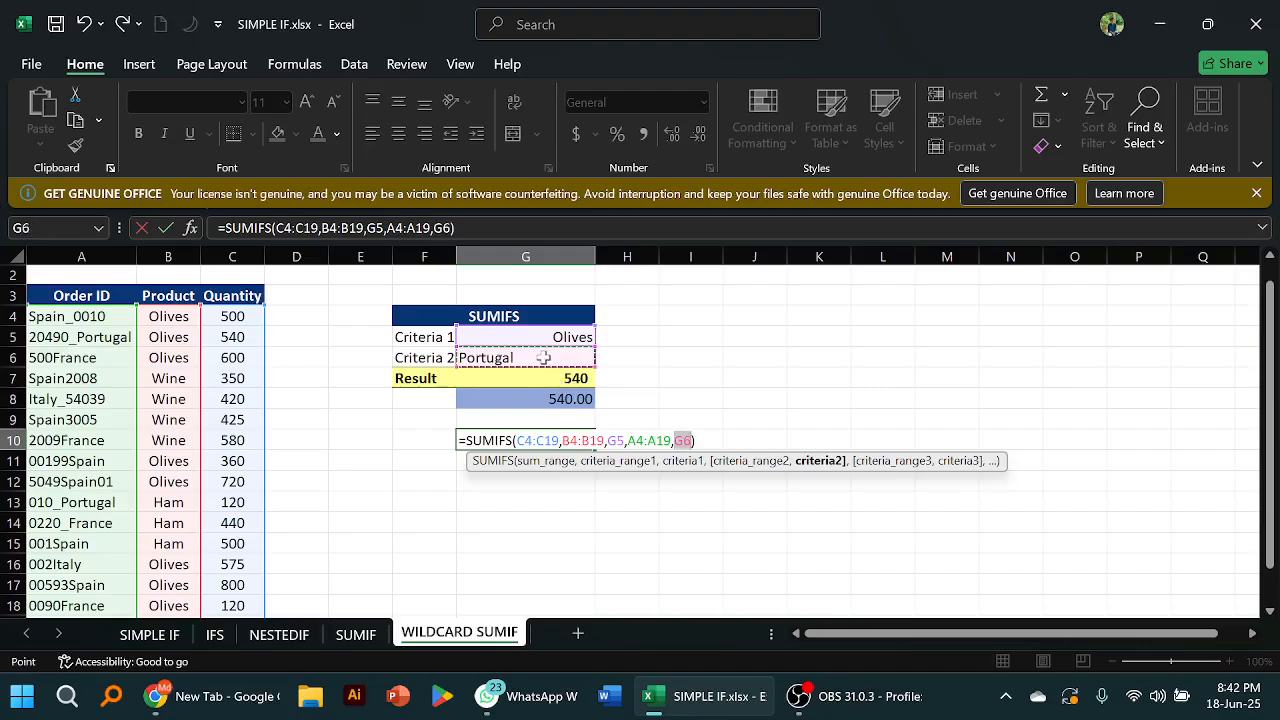
# Insert "*"& directly before G6 in the G10 formula
pyautogui.click(675, 441)
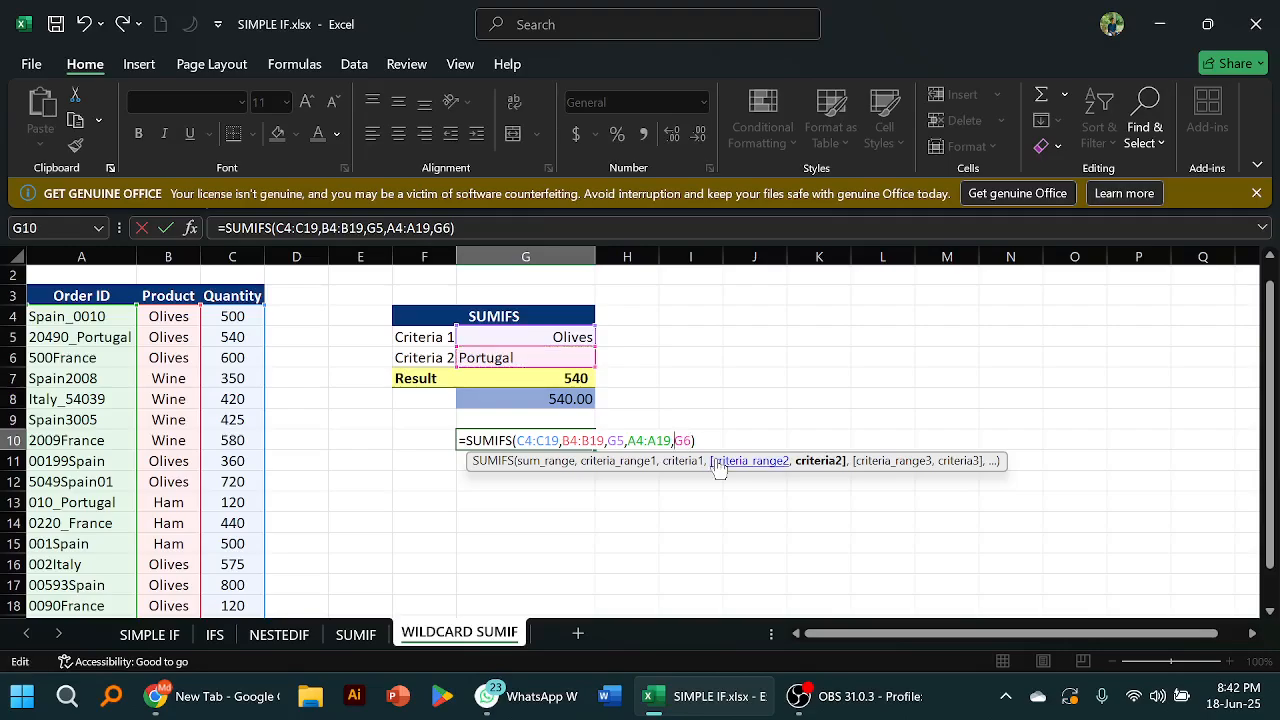
pyautogui.write('"')
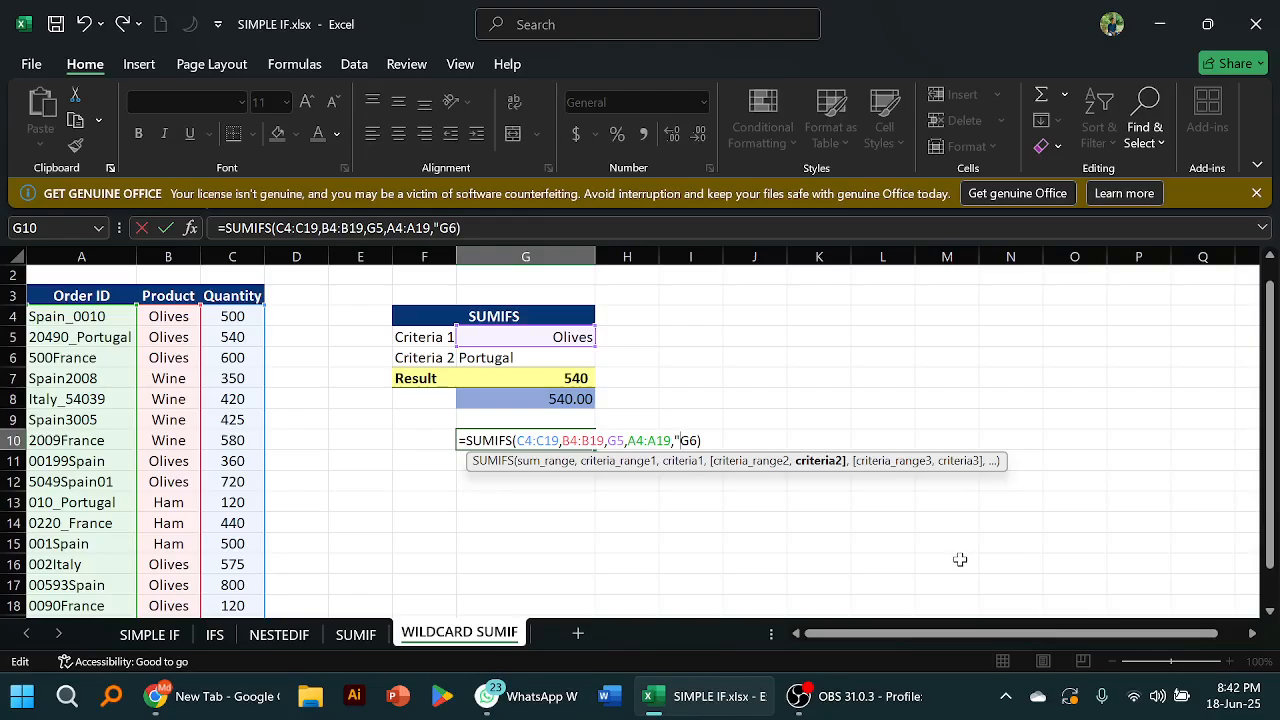
pyautogui.write('*"')
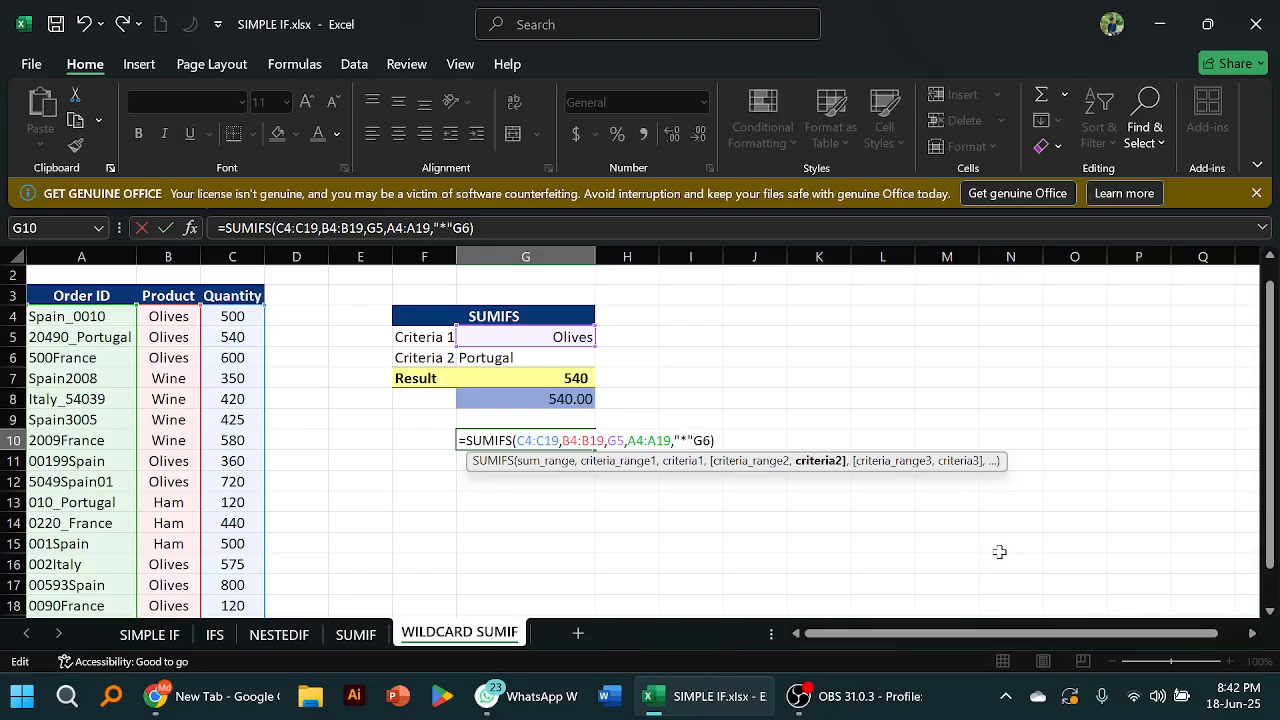
pyautogui.write('&')
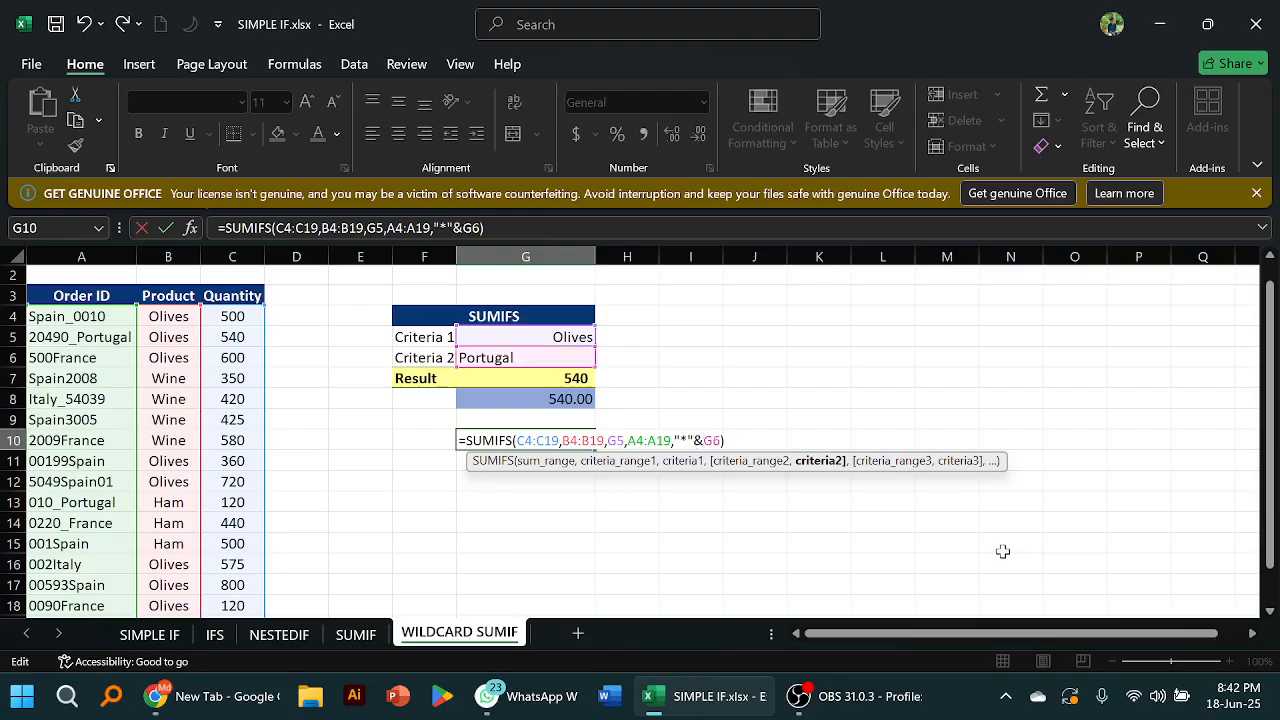
# Add "*"& directly after G6 in the G10 formula and try to enter it
pyautogui.press('End')
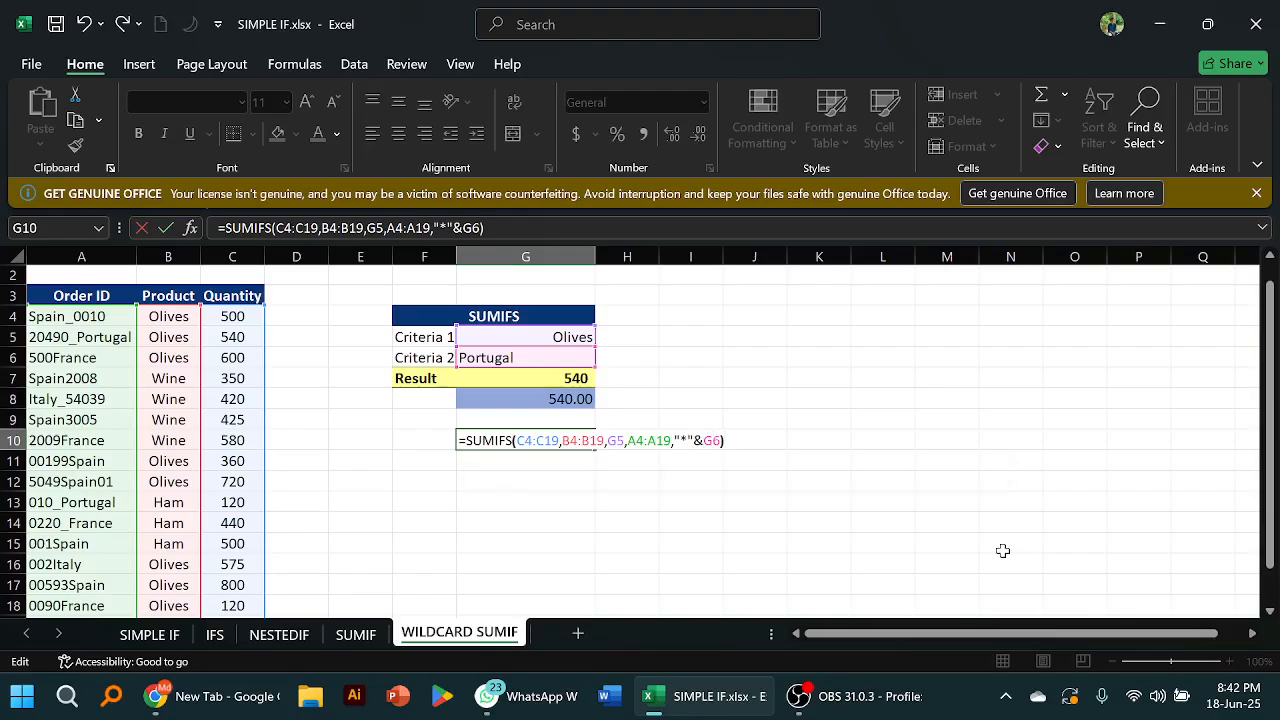
pyautogui.press('Left')
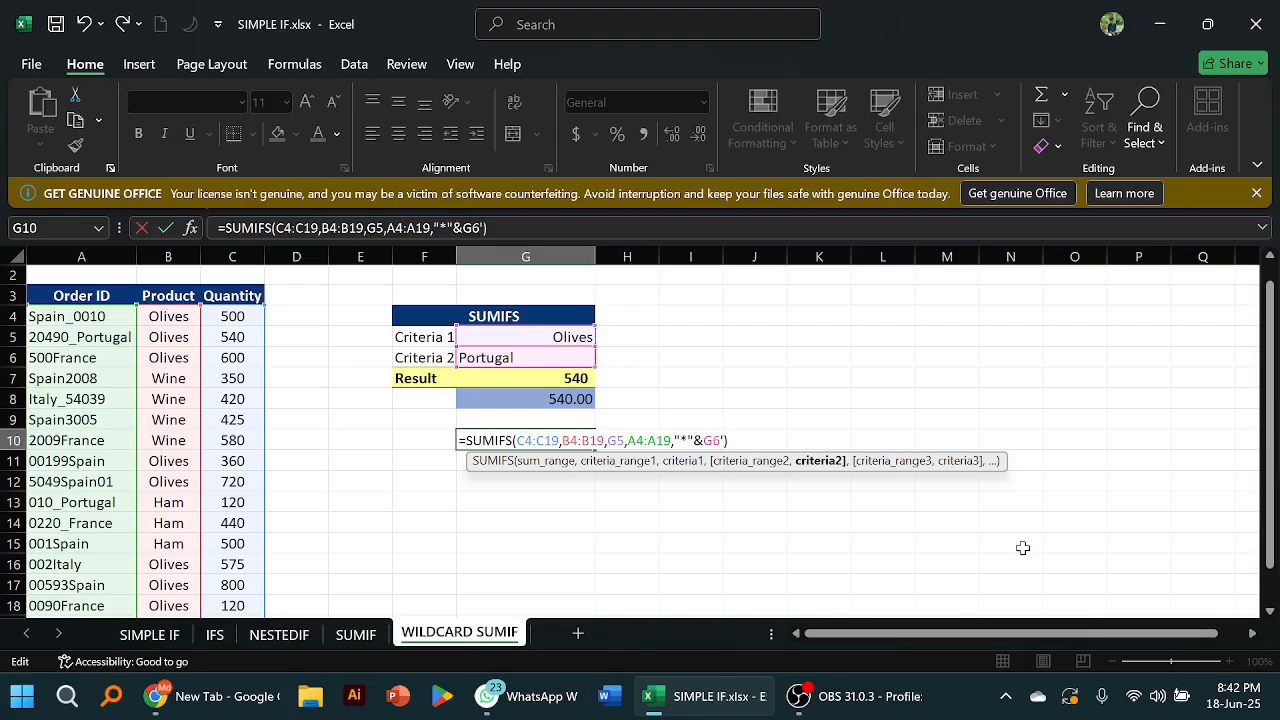
pyautogui.press('BackSpace')
pyautogui.write('"*"&G6"*"&')
pyautogui.press('Return')
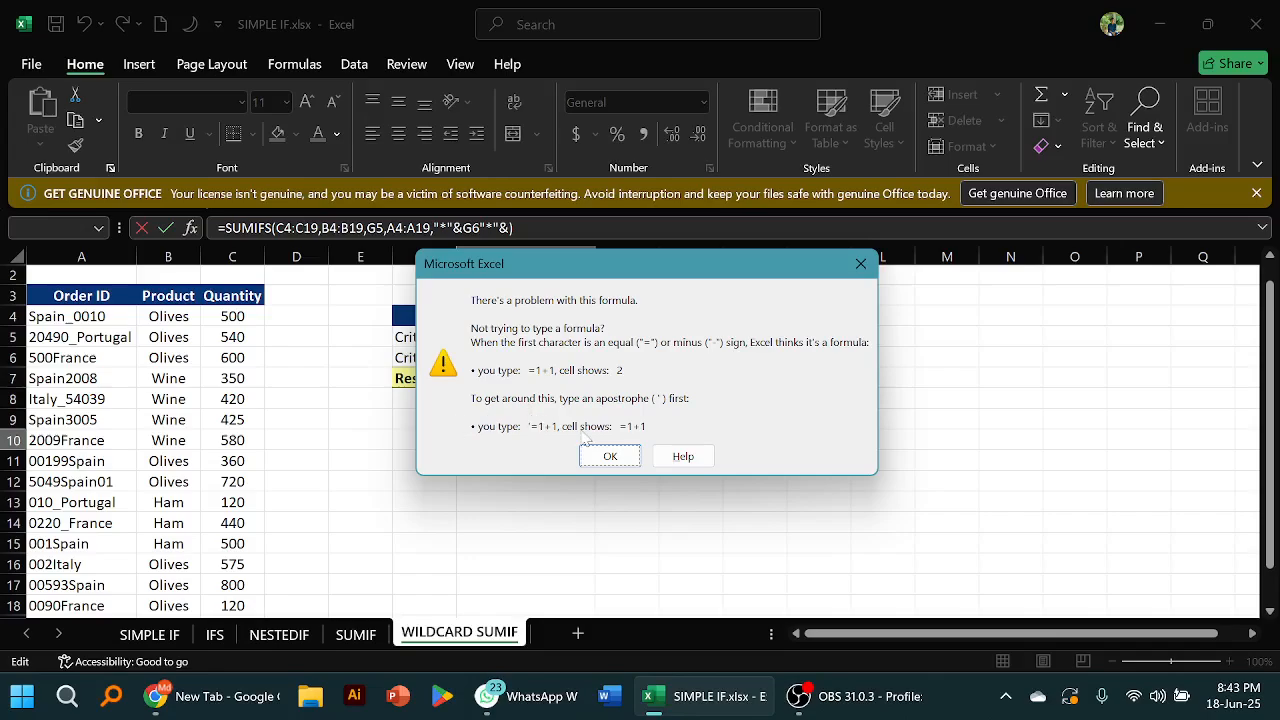
pyautogui.click(608, 457)
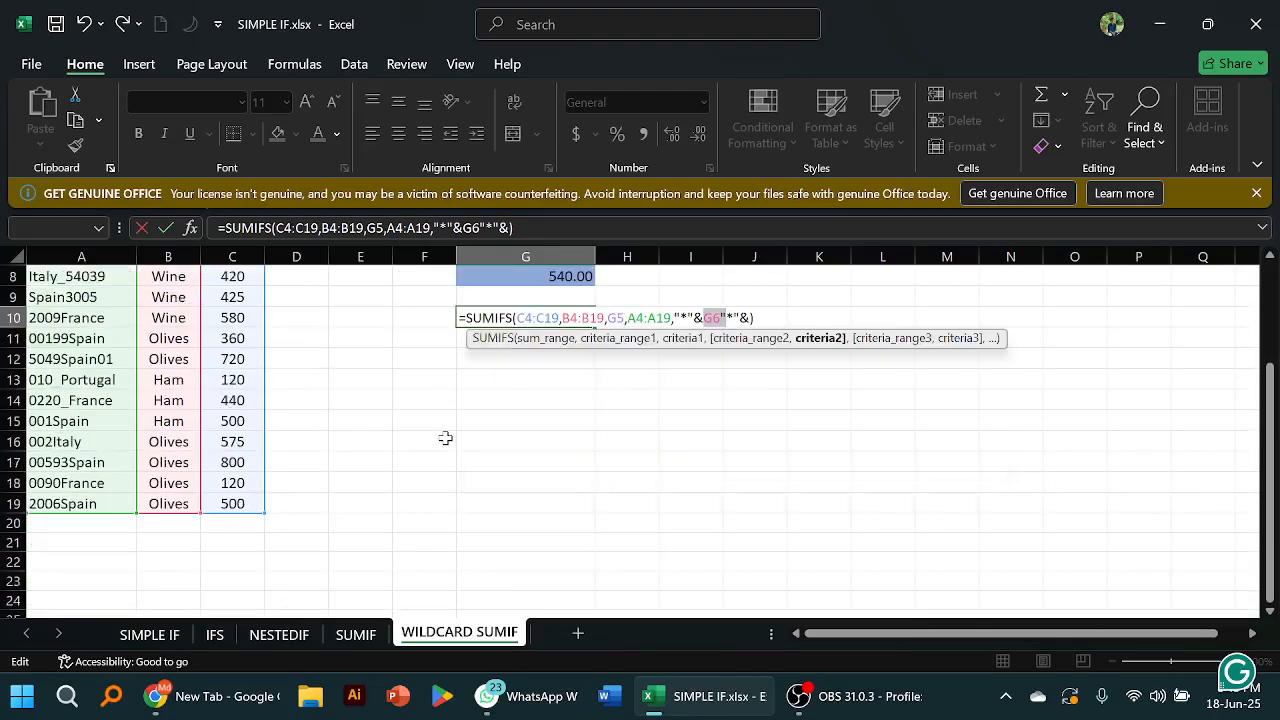
# Move both & signs inside the quotation marks so the criterion reads "*&"G6"*&", and try to enter the G10 formula
pyautogui.scroll(-2, 443, 440)
pyautogui.scroll(2, 454, 413)
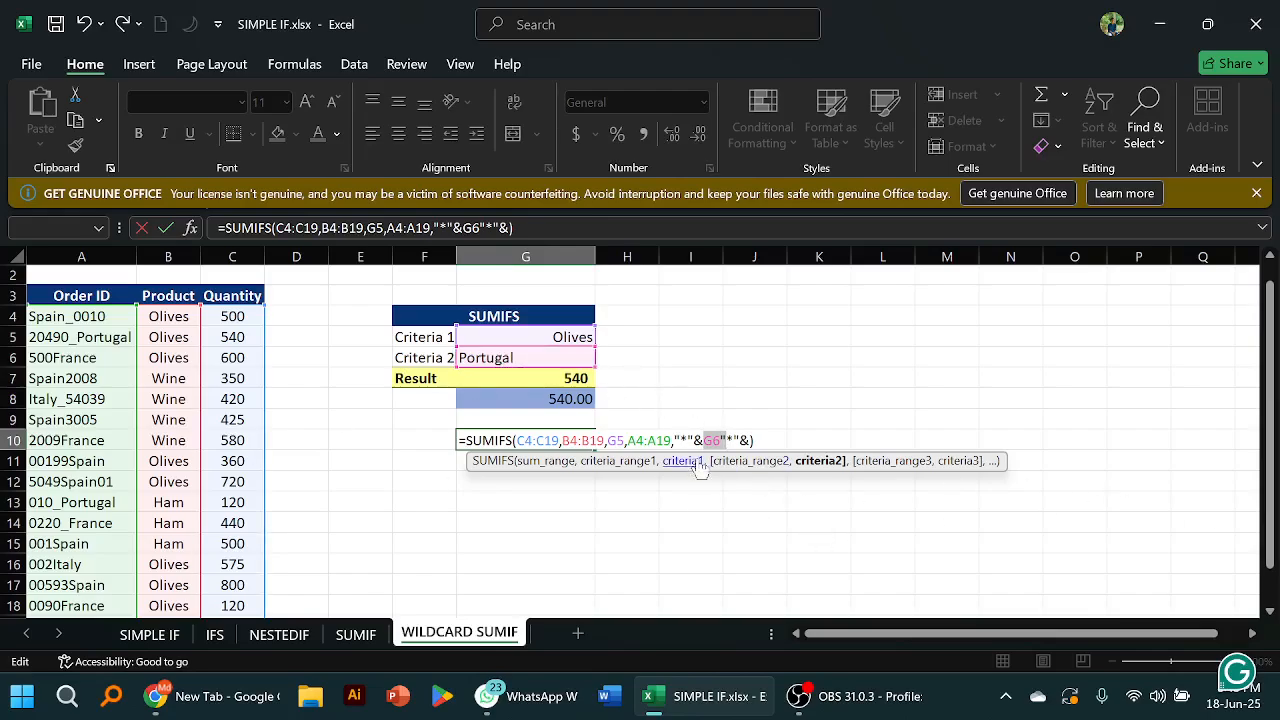
pyautogui.moveTo(693, 441); pyautogui.dragTo(703, 441)
pyautogui.press('BackSpace')
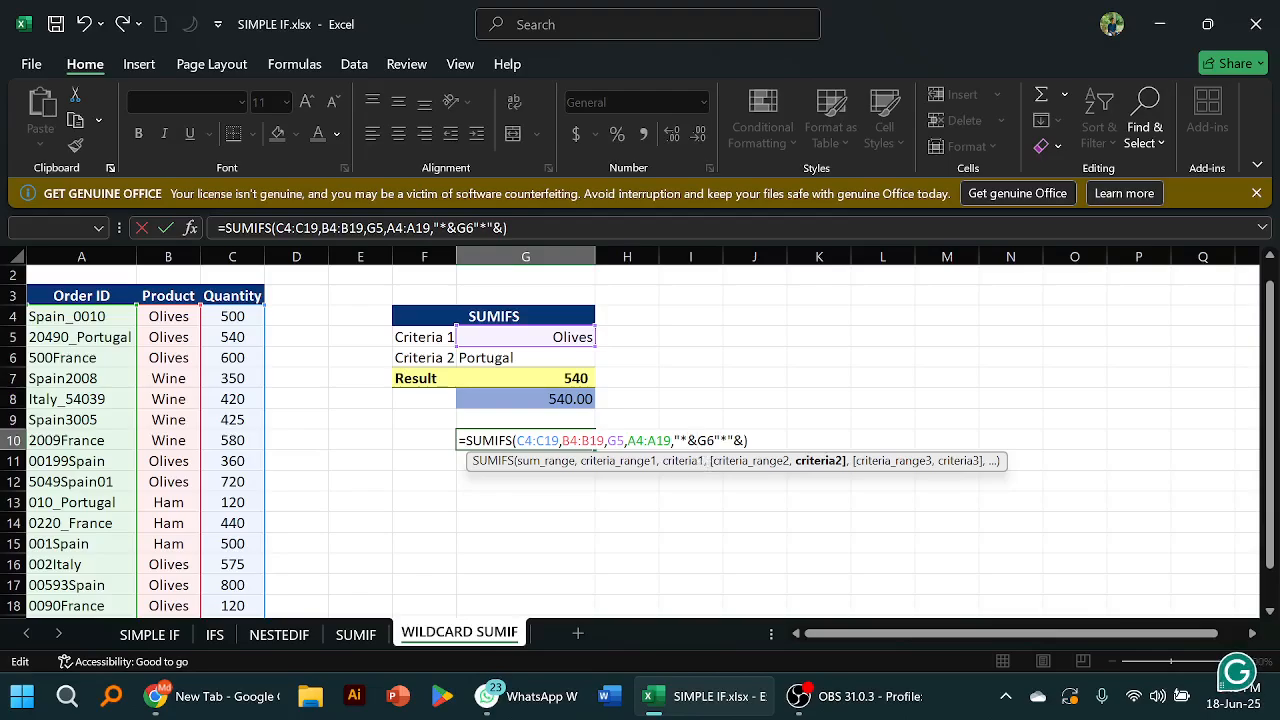
pyautogui.write('"')
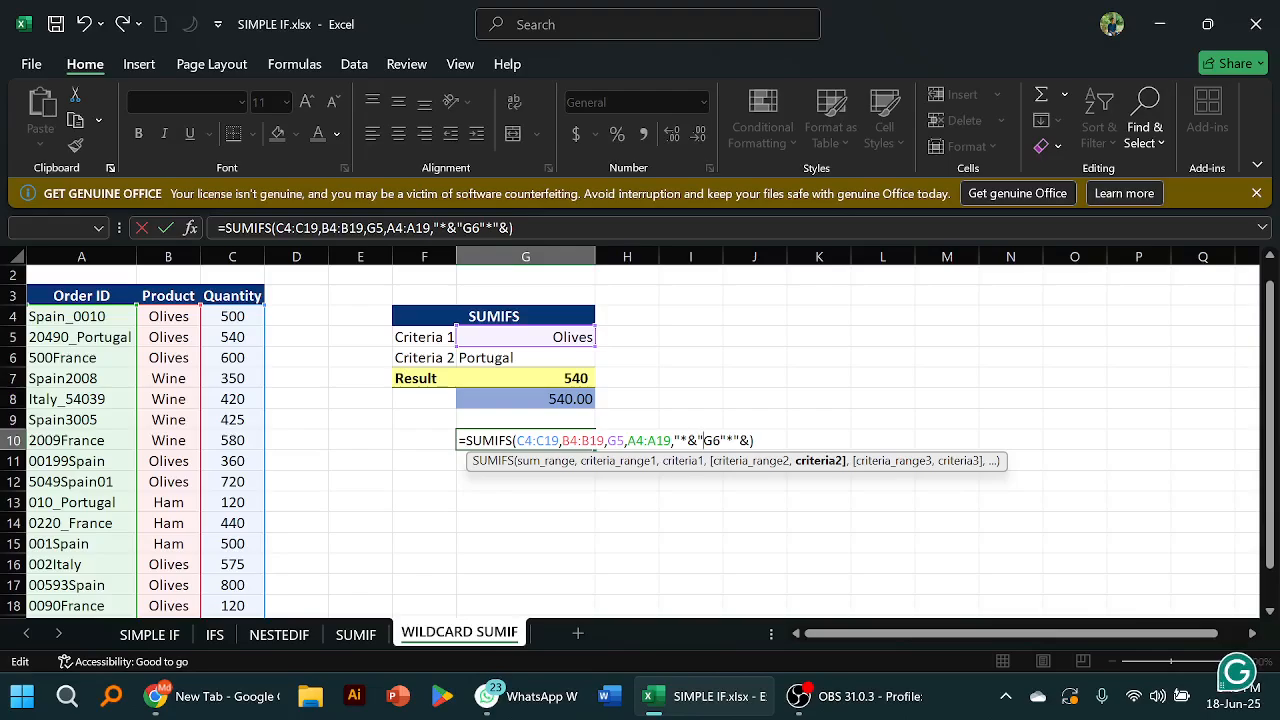
pyautogui.hotkey('shift', 'Right')
pyautogui.press('Delete')
pyautogui.write('"')
pyautogui.press('Return')
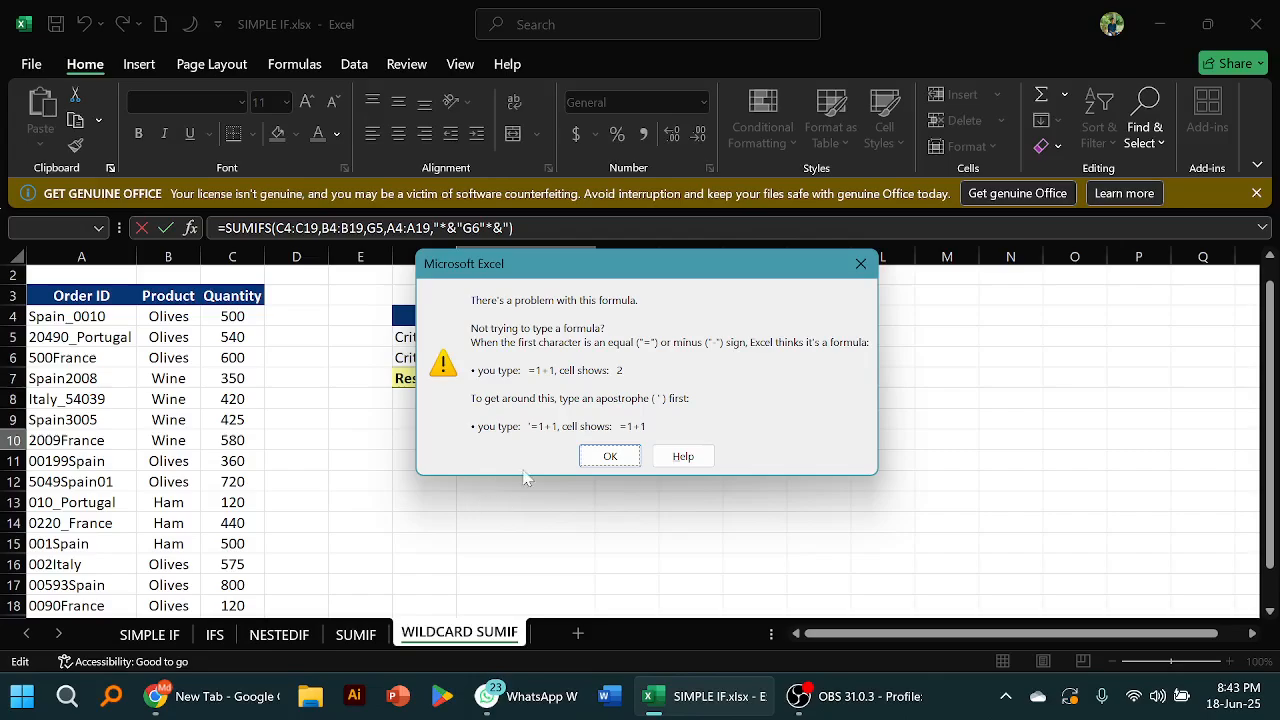
pyautogui.click(610, 456)
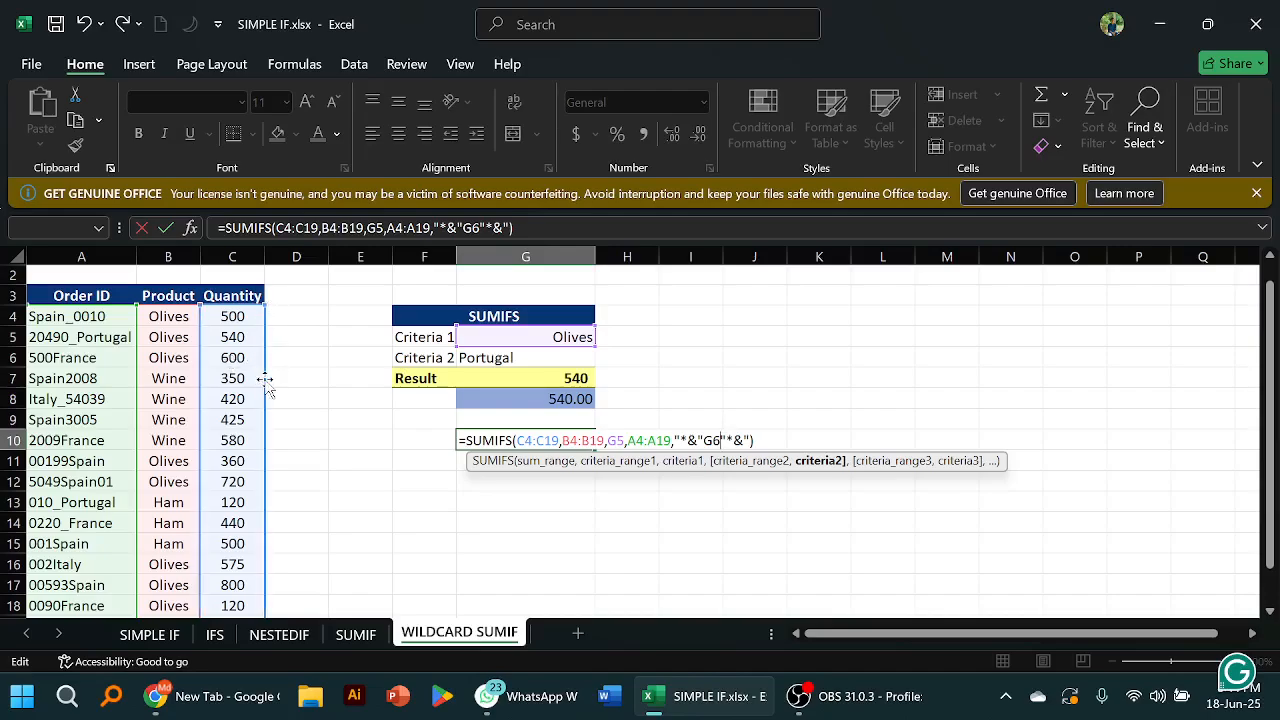
# Switch to the OBS window
pyautogui.click(862, 702)
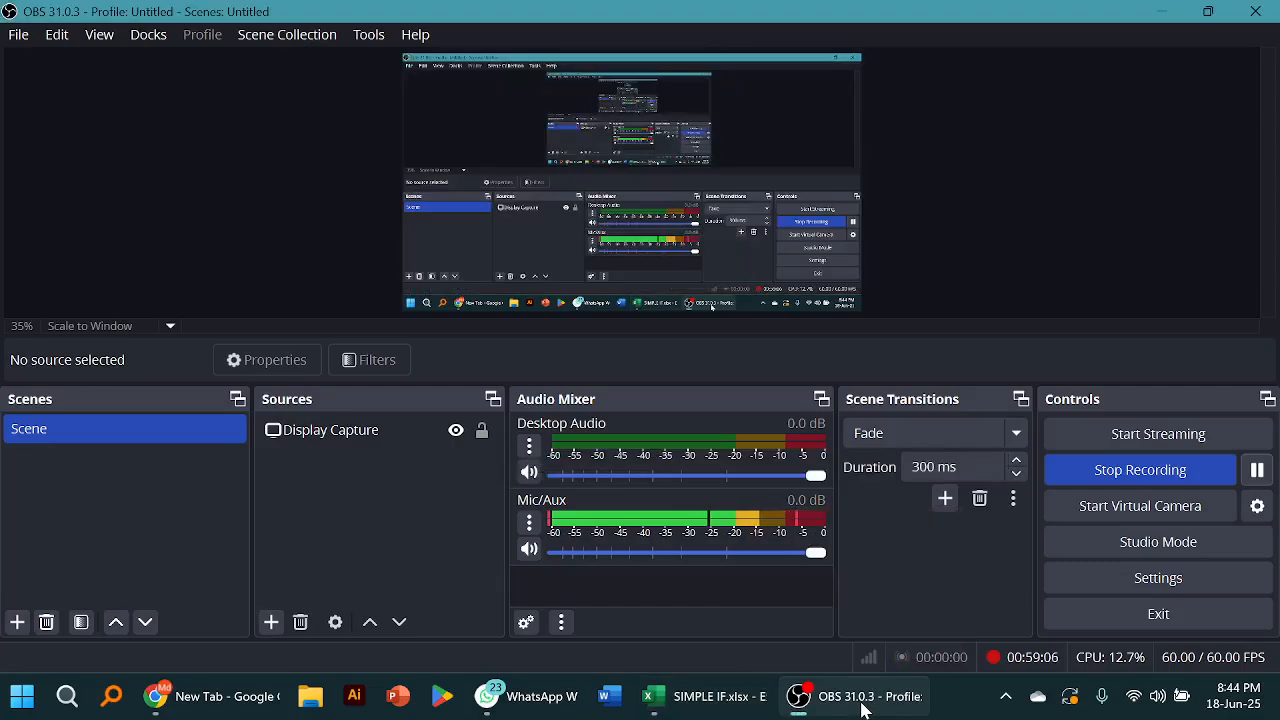